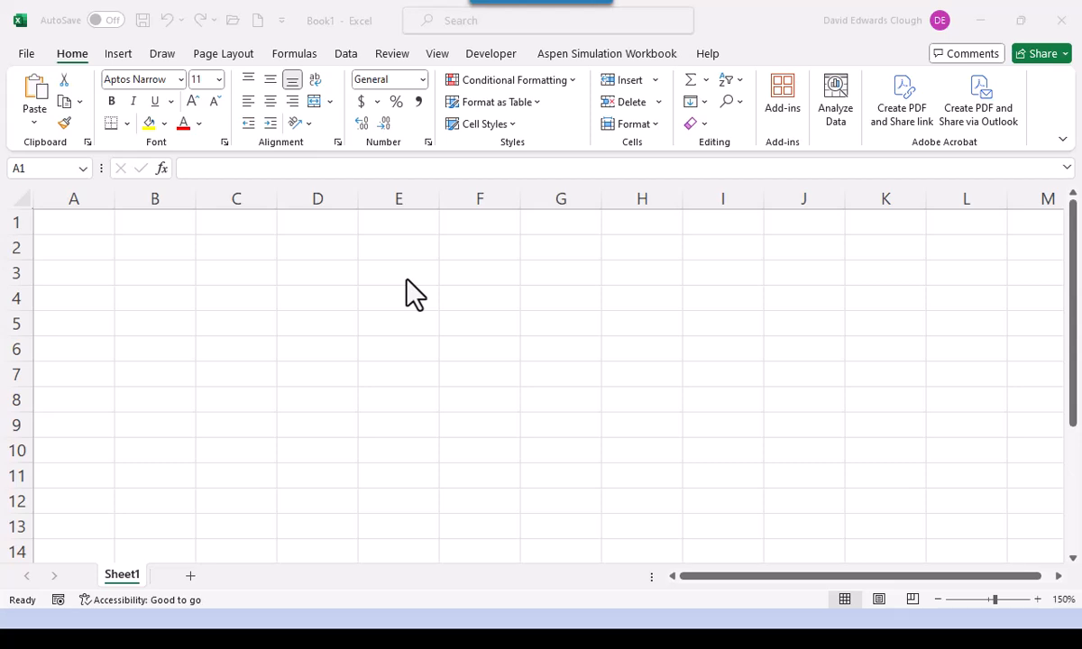
# - Enter the headings x in B2 and y in C2, then centre them
pyautogui.click(179, 250)
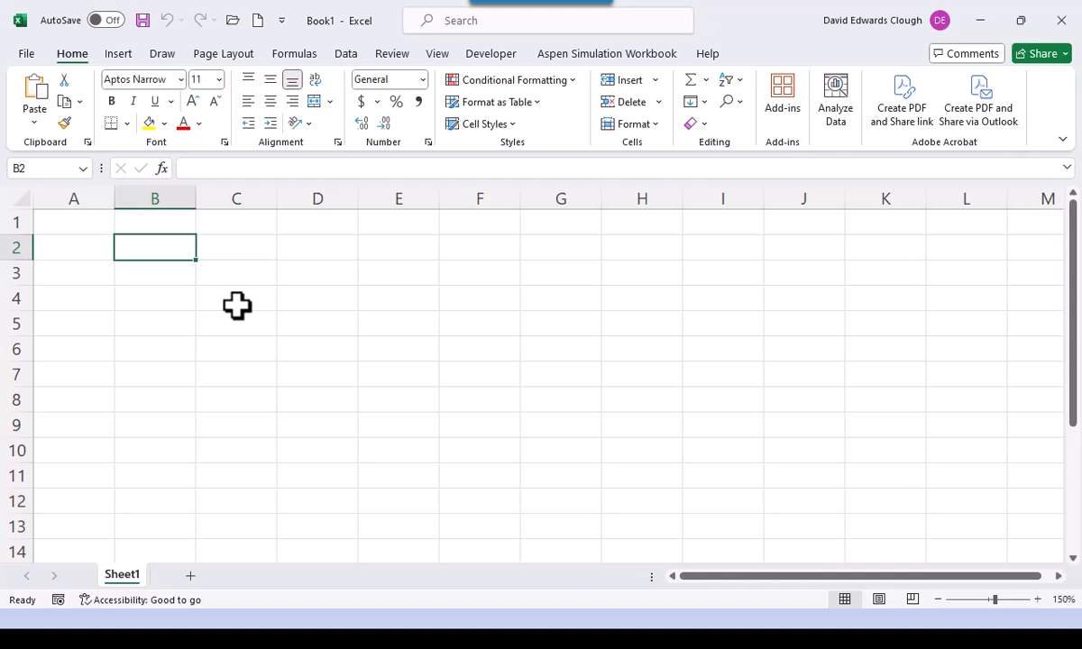
pyautogui.write('x')
pyautogui.press('Tab')
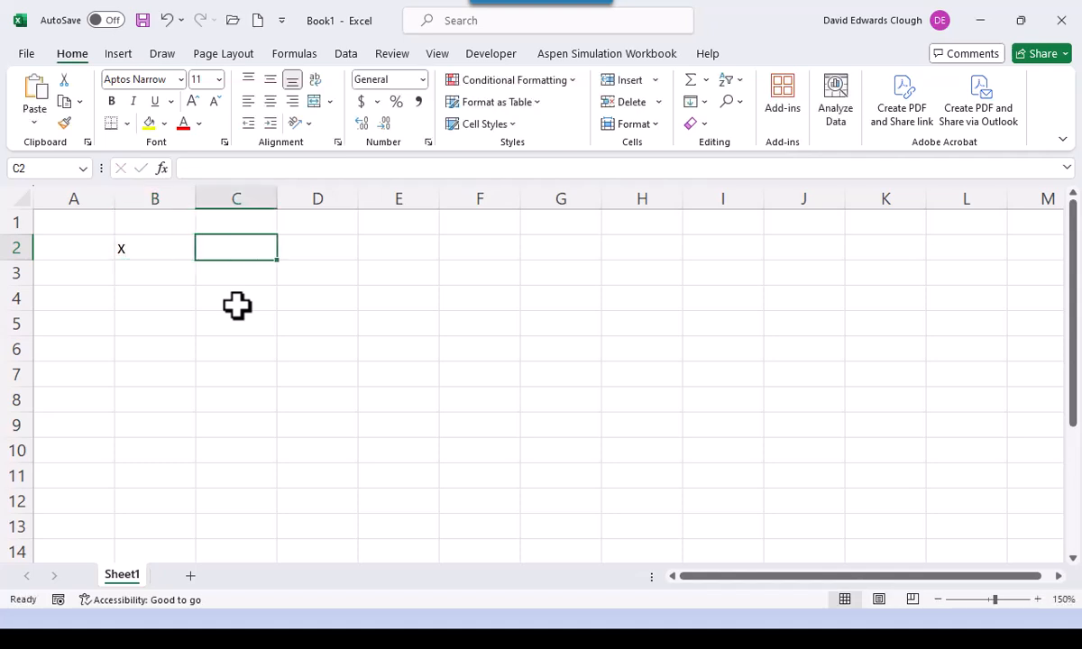
pyautogui.write('y')
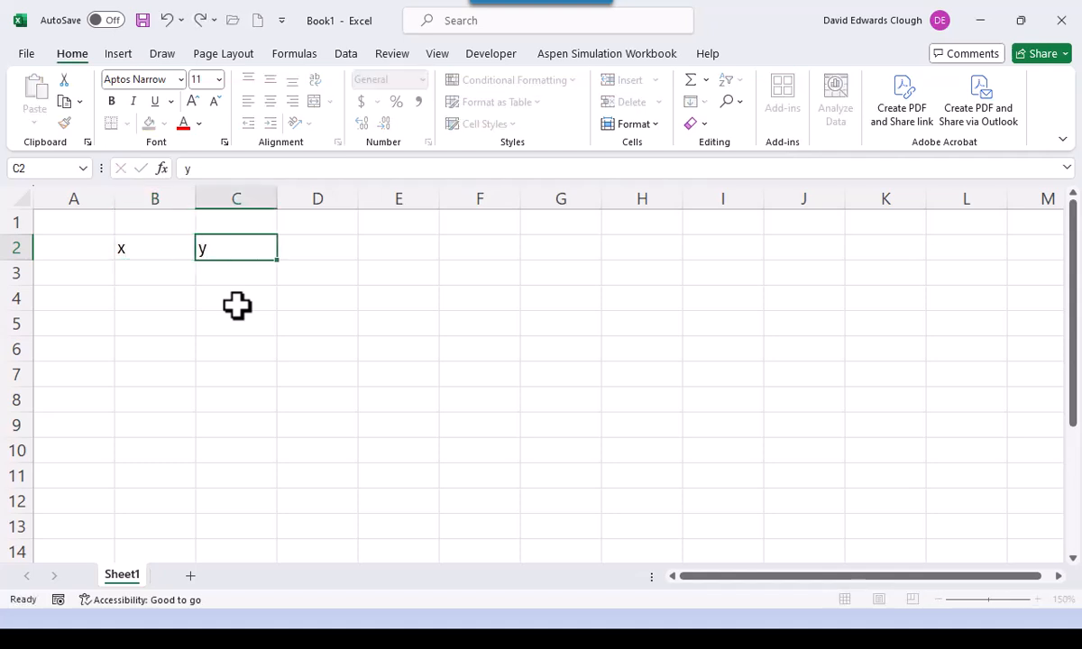
pyautogui.press('Return')
pyautogui.press('Left')
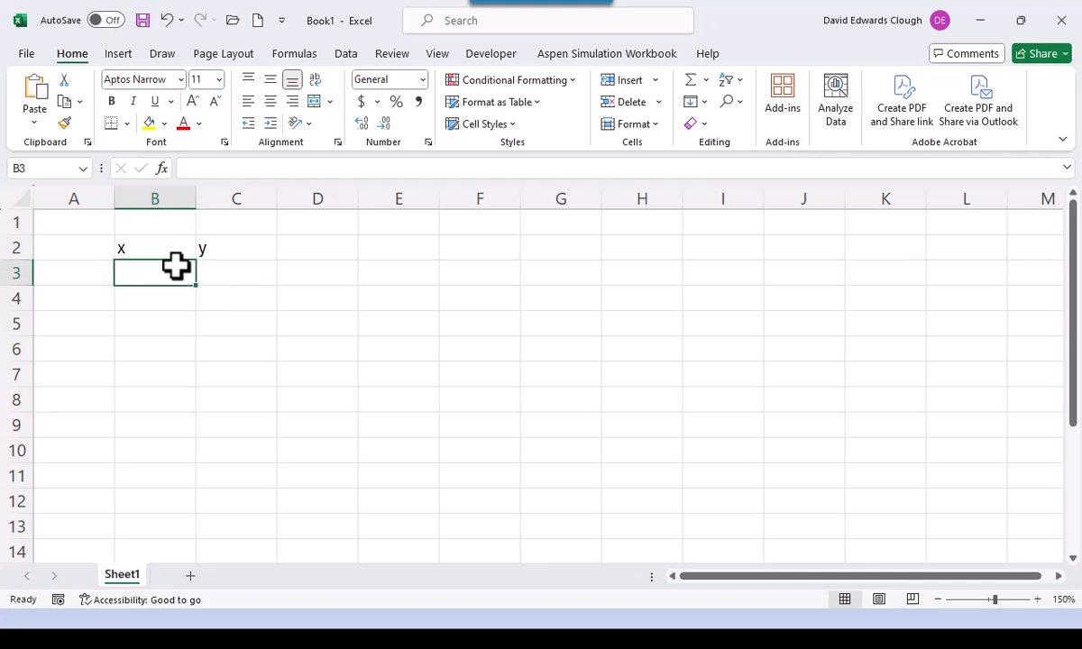
pyautogui.moveTo(152, 249); pyautogui.dragTo(202, 245)
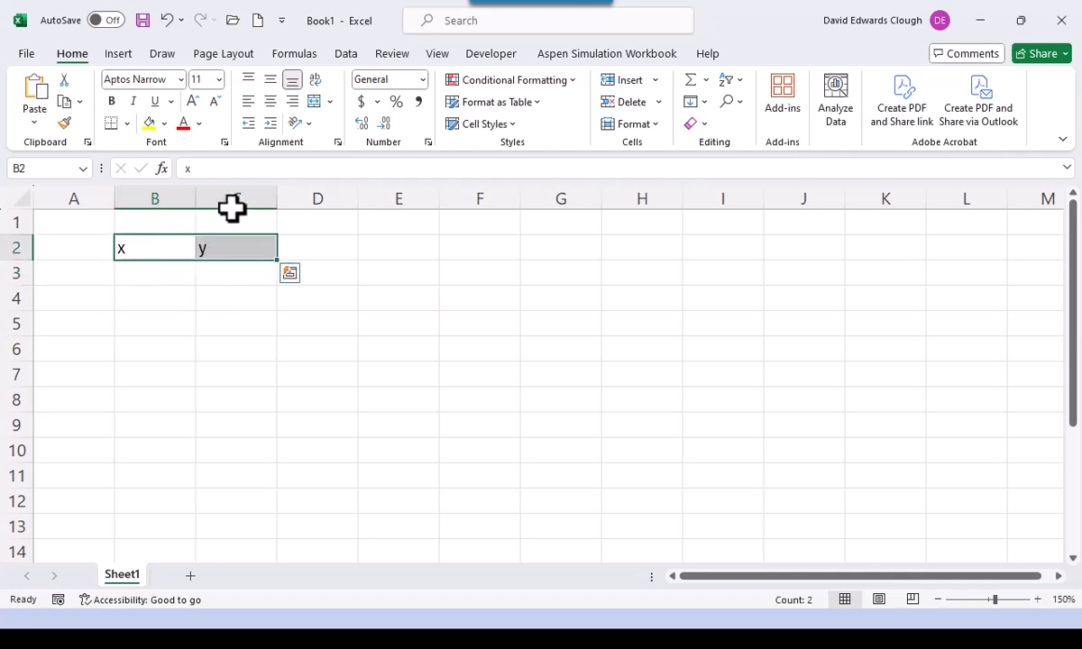
pyautogui.click(270, 101)
# - Fill B3:B7 with the x values 1.5, 2.6, 4.3, 6.7 and 9.9
pyautogui.click(164, 274)
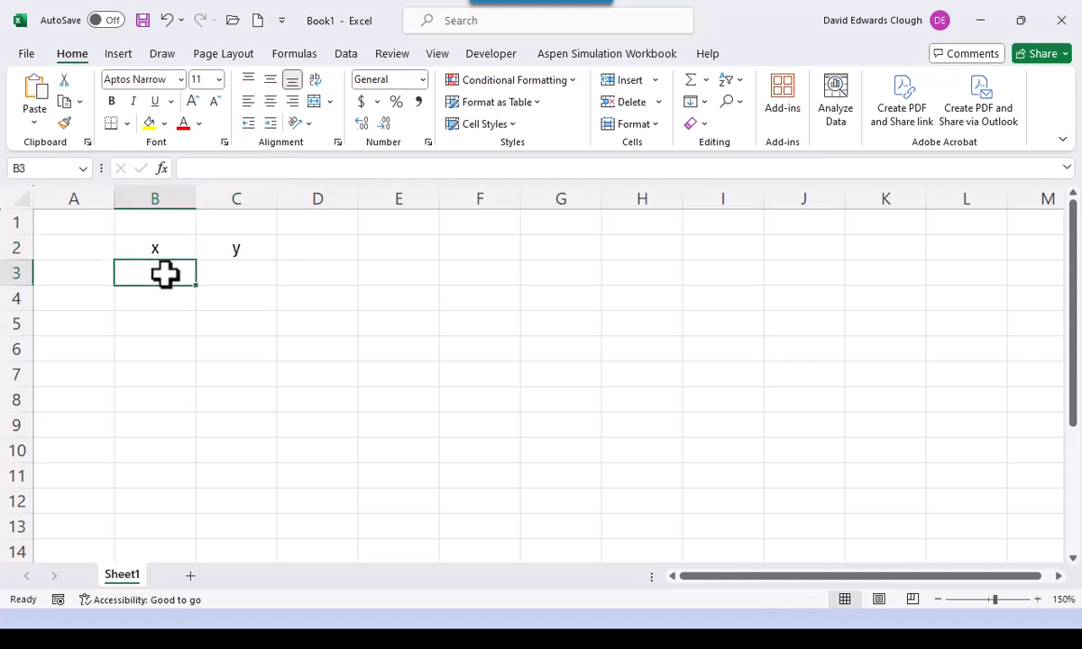
pyautogui.write('1.5')
pyautogui.press('Return')
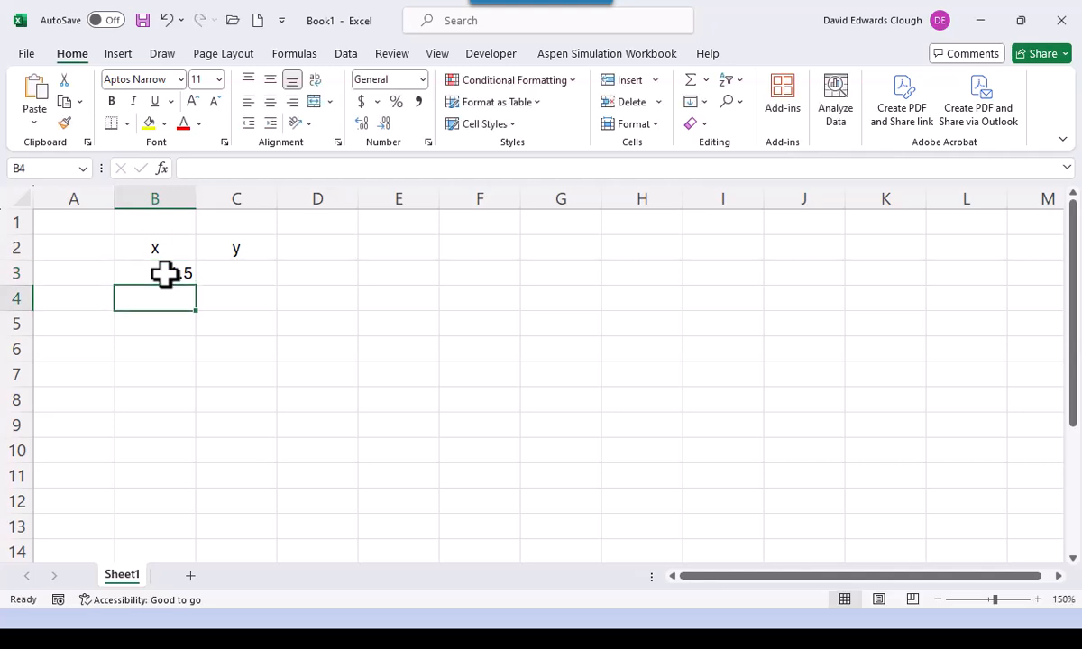
pyautogui.write('2.6')
pyautogui.press('Return')
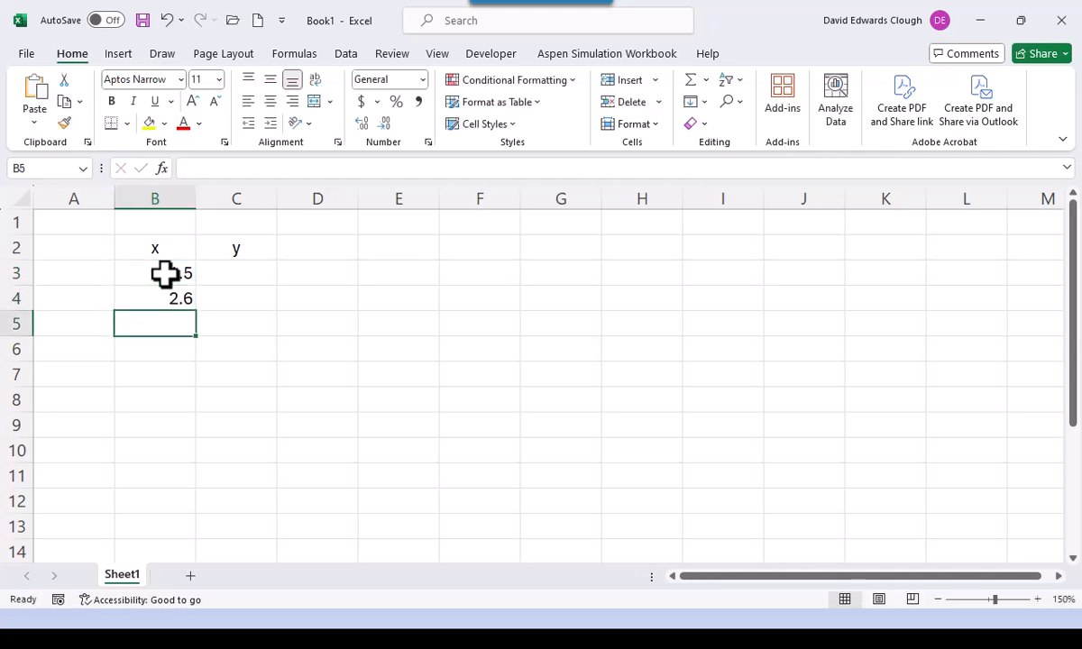
pyautogui.write('4.3')
pyautogui.press('Return')
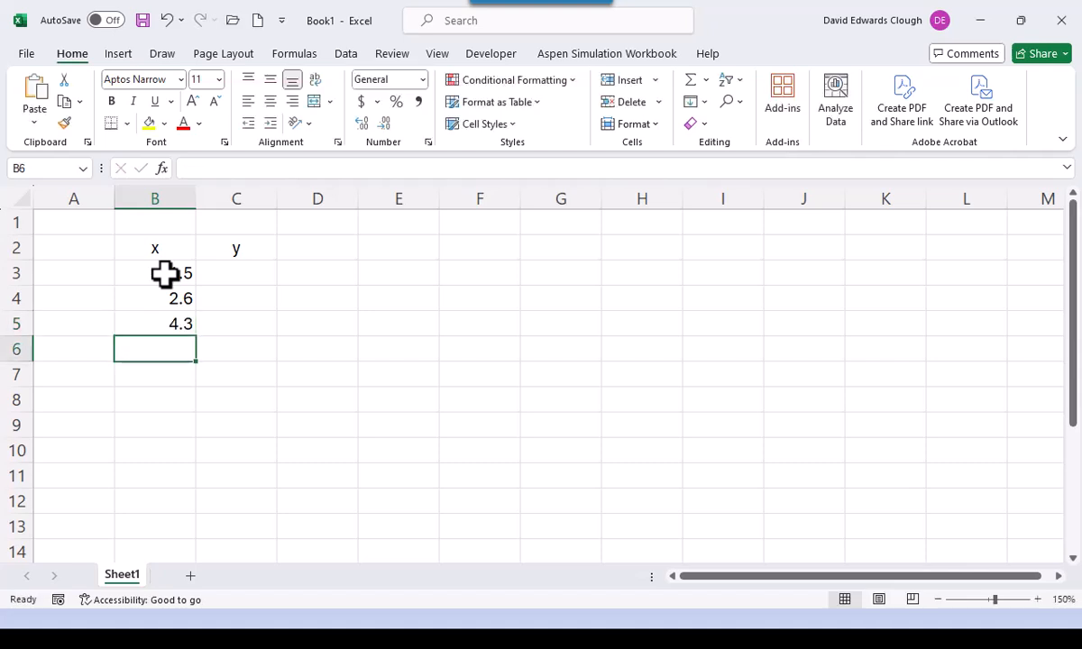
pyautogui.write('6.7')
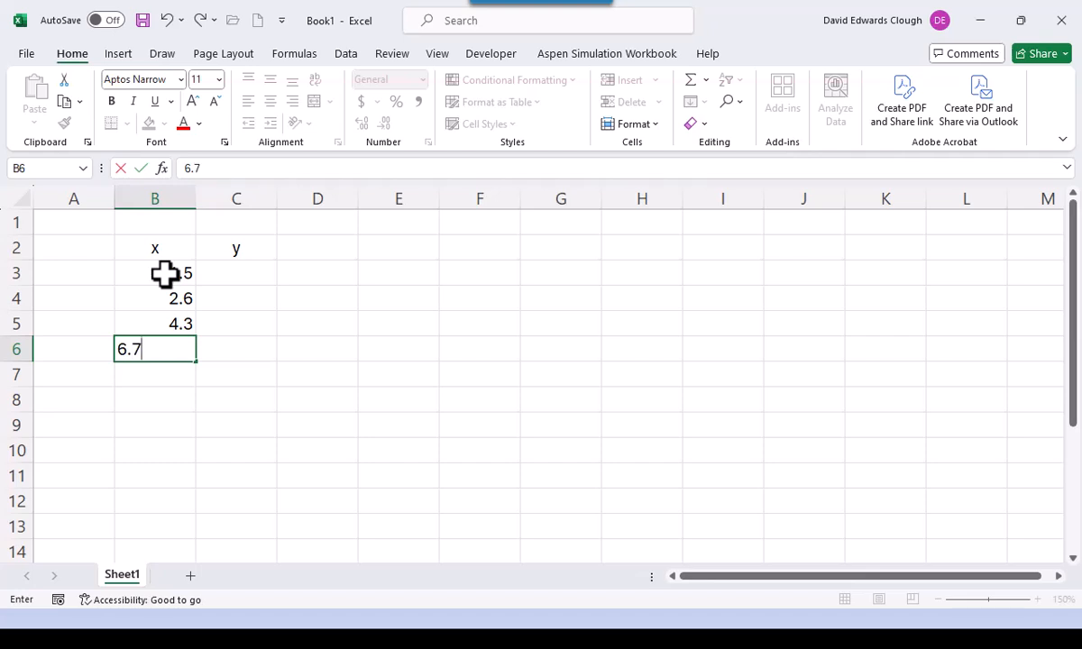
pyautogui.press('Return')
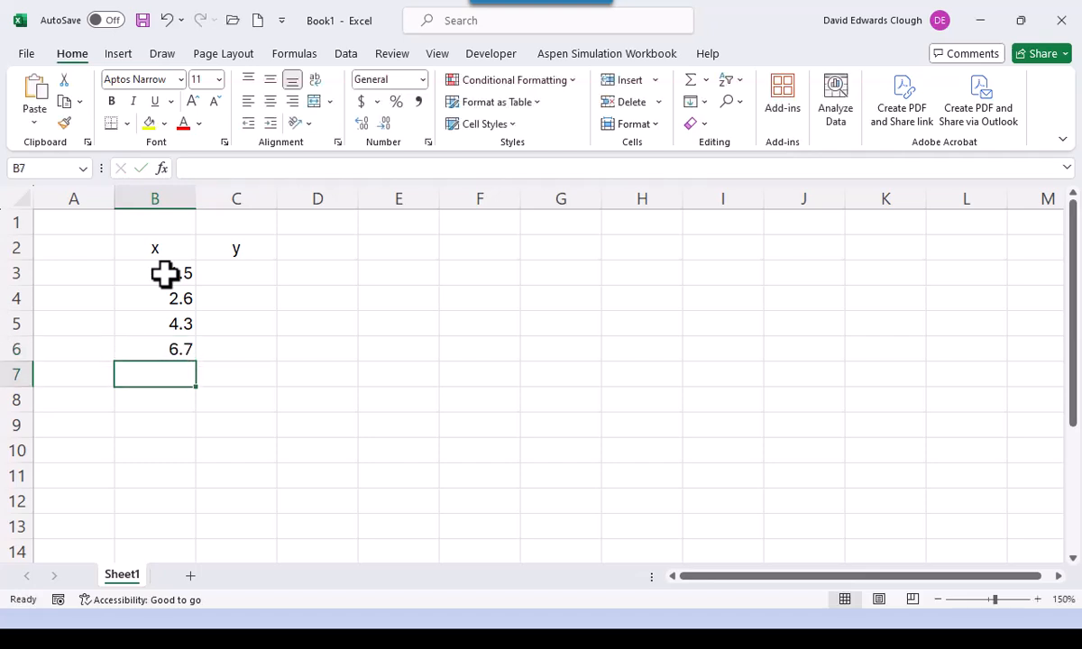
pyautogui.write('9.9')
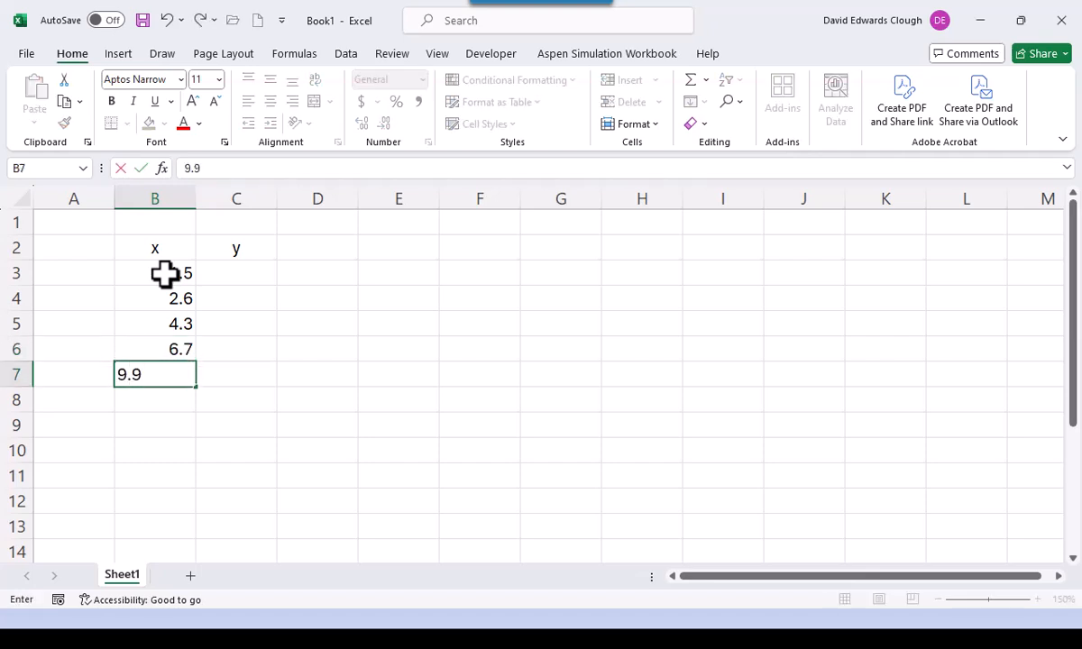
pyautogui.hotkey('ctrl', 'Return')
pyautogui.press('Up')
pyautogui.press('Up')
pyautogui.press('Up')
pyautogui.press('Up')
pyautogui.press('Right')
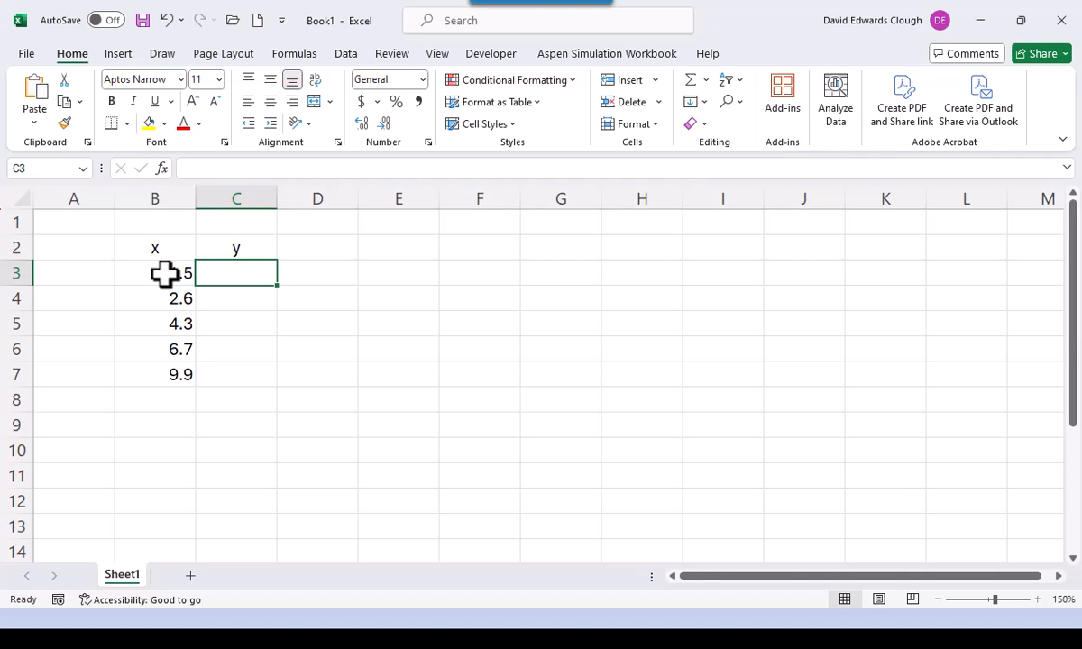
# - Enter 25.7, 12.9, 17.6, -3.4 and 7.7 down C3:C7
pyautogui.write('25.7')
pyautogui.press('Return')
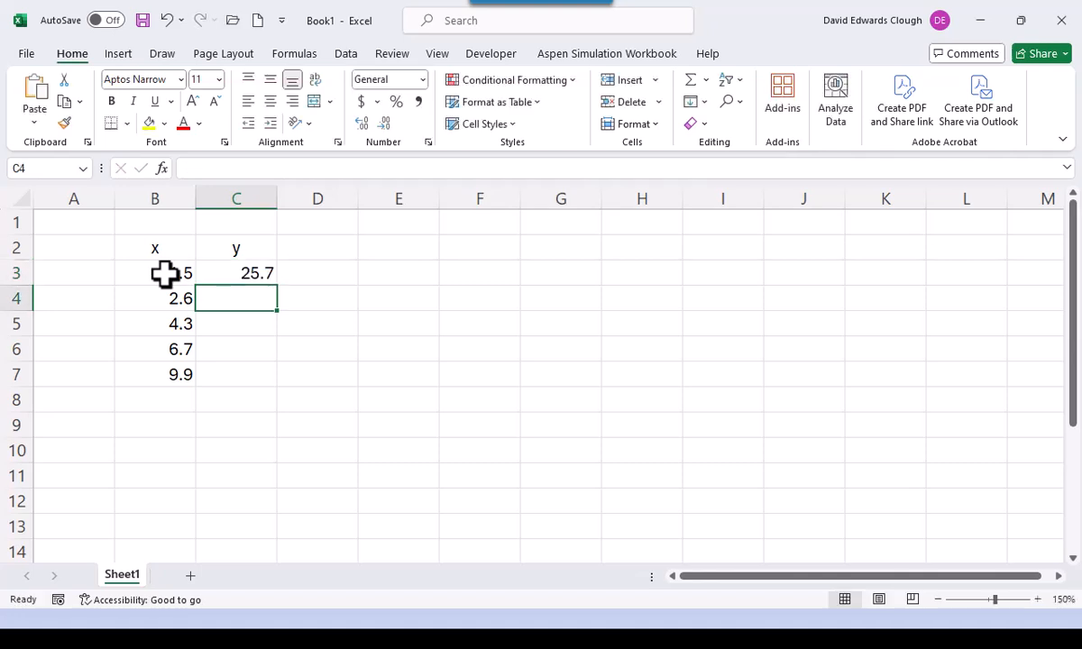
pyautogui.write('12.9')
pyautogui.press('Return')
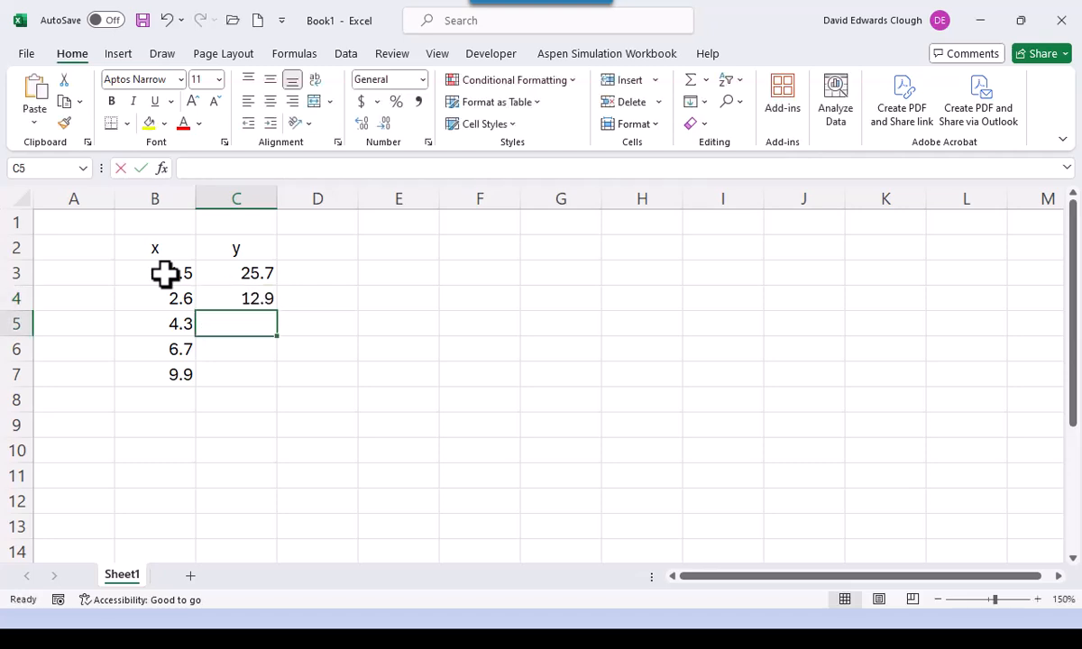
pyautogui.write('17.6')
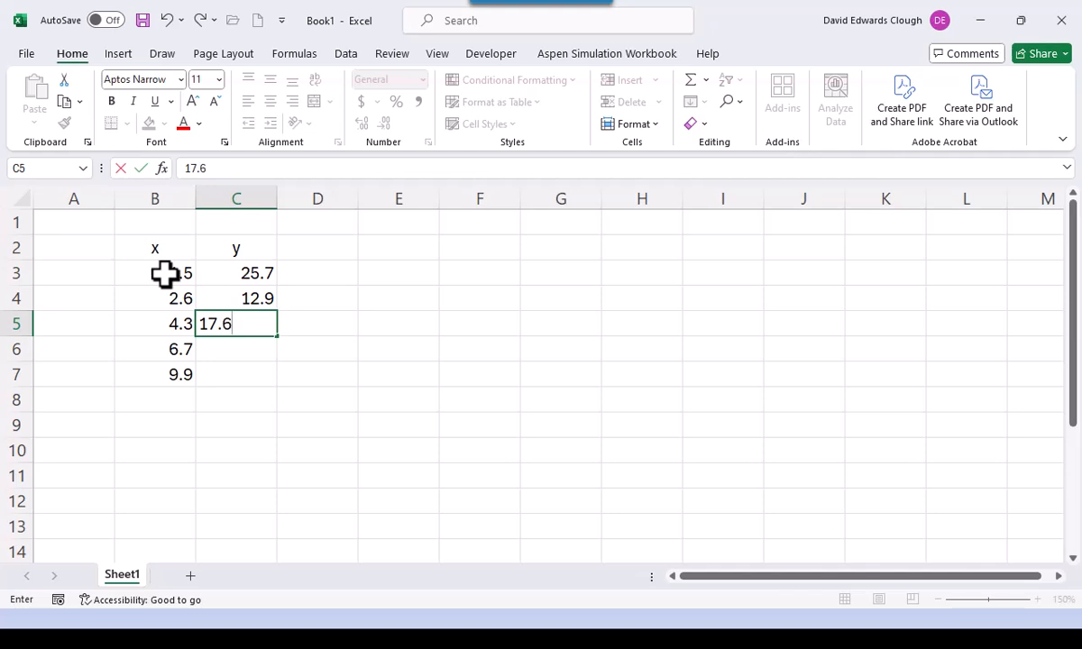
pyautogui.press('Return')
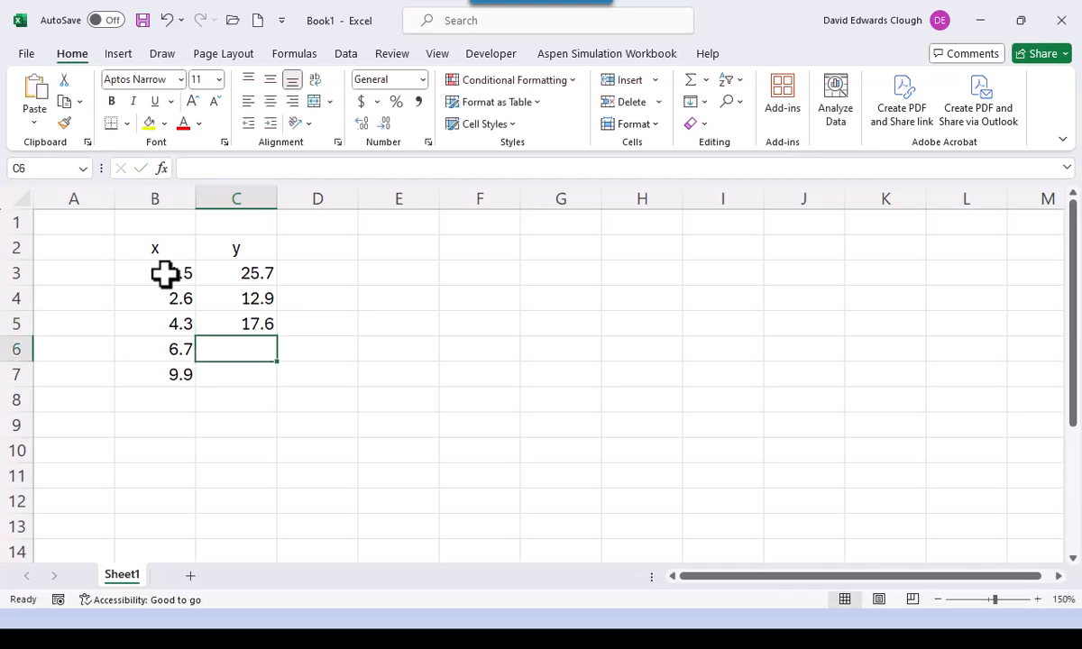
pyautogui.write('-3.4')
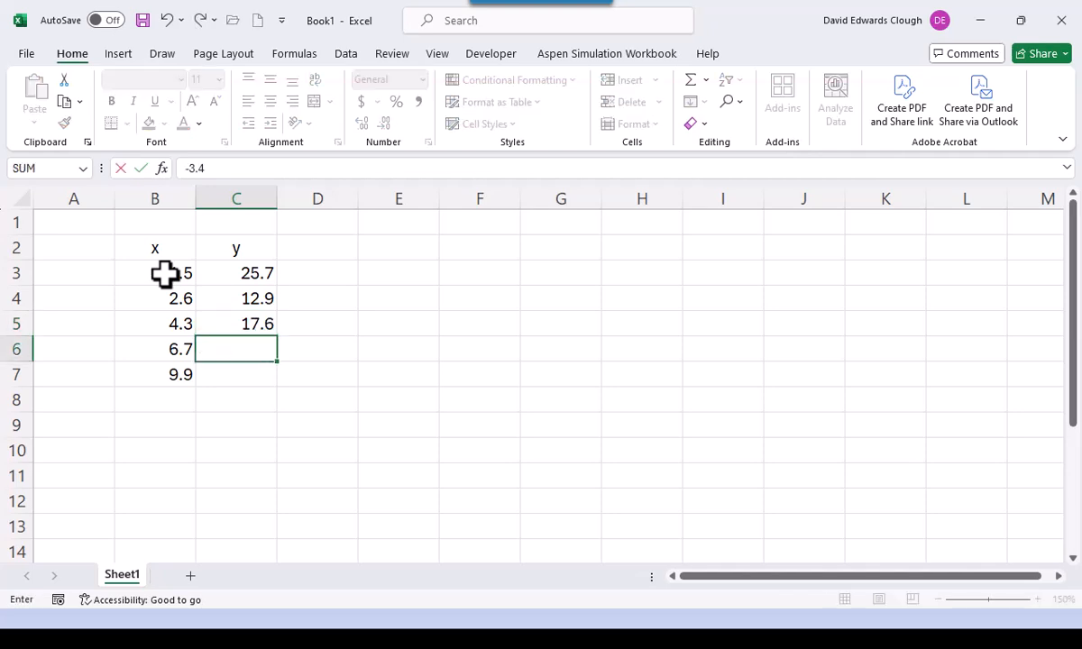
pyautogui.press('Return')
pyautogui.write('7.7')
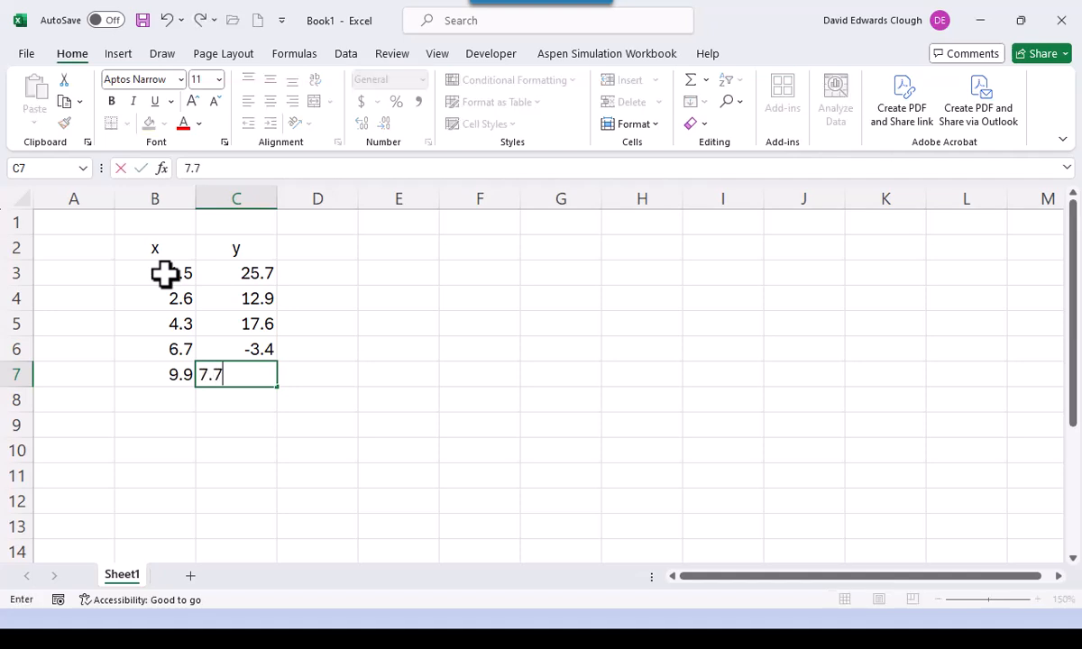
pyautogui.hotkey('ctrl', 'Return')
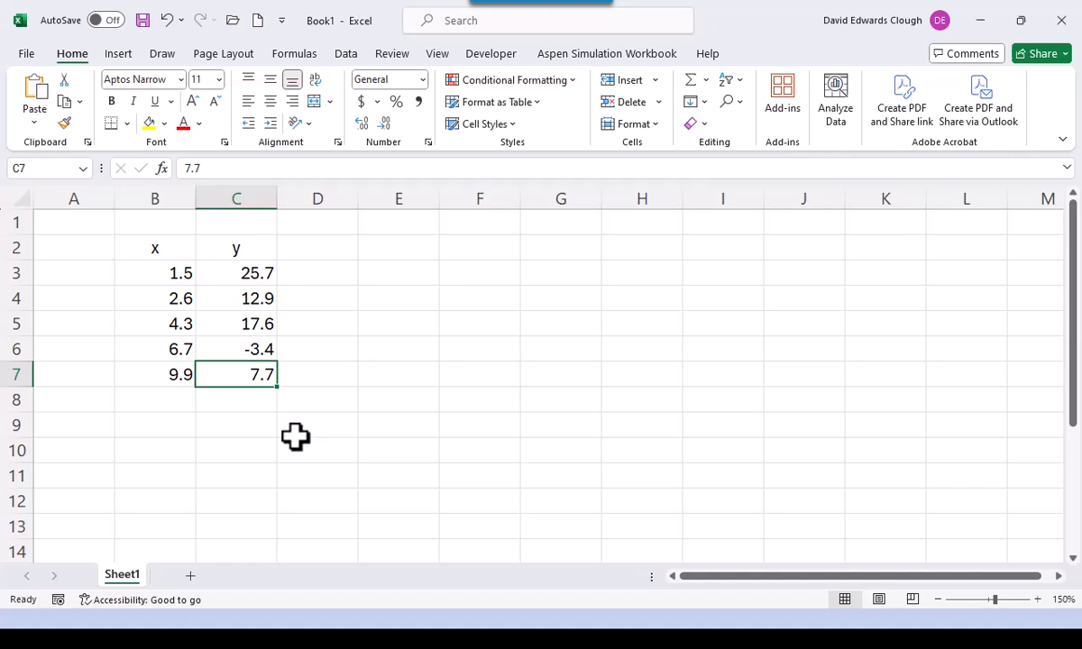
# - Insert a markers-only Scatter (X, Y) chart from the data in B3:C7
pyautogui.moveTo(165, 277); pyautogui.dragTo(230, 374)
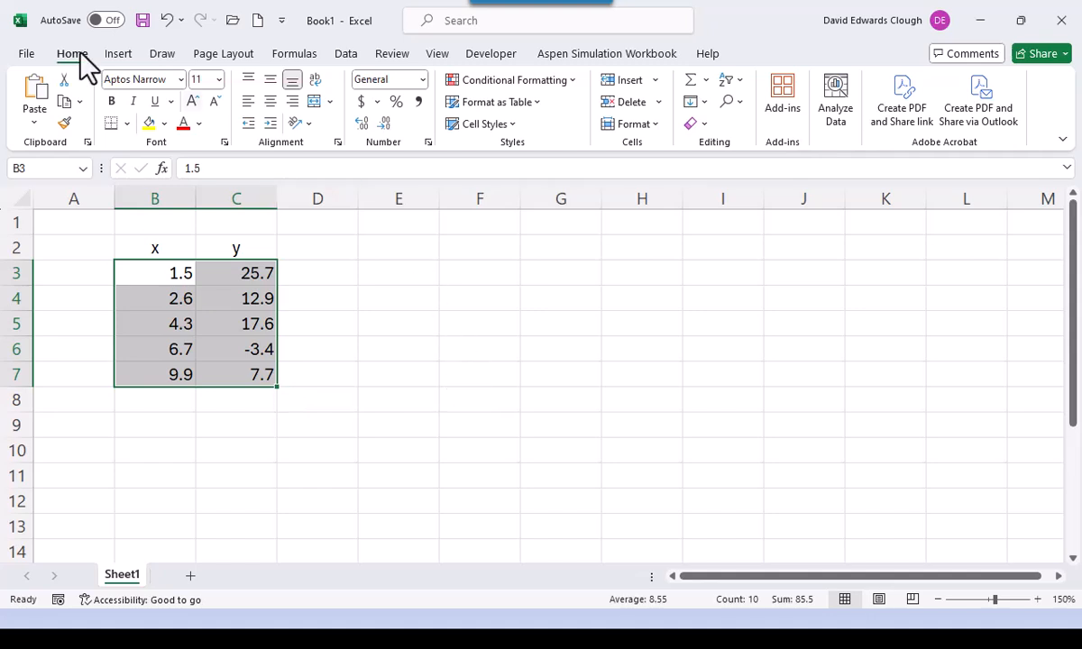
pyautogui.click(118, 56)
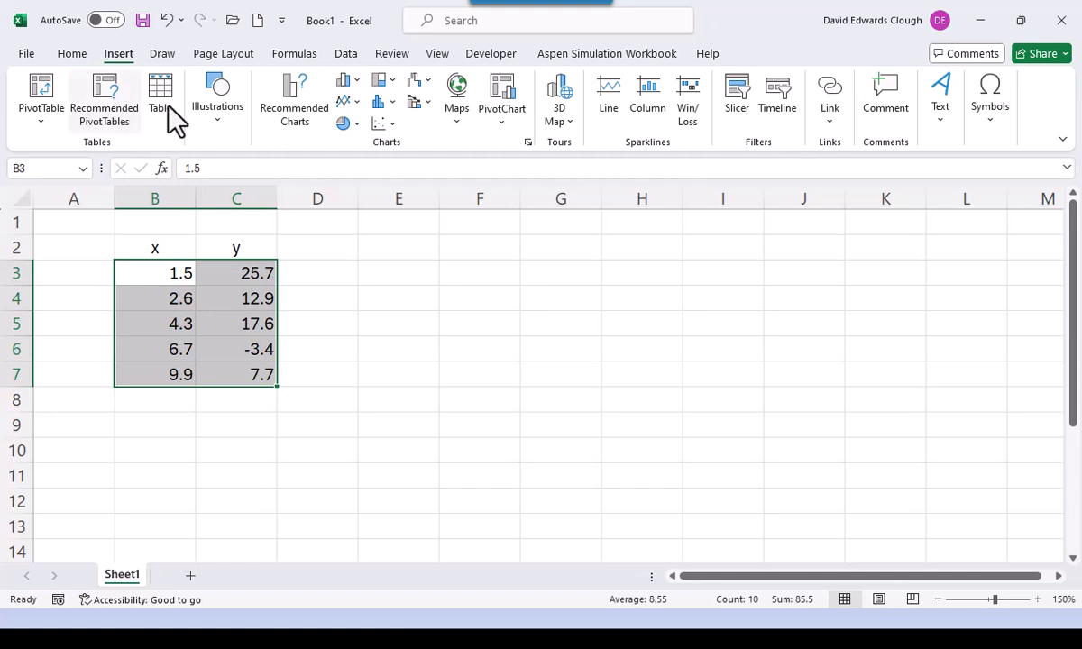
pyautogui.click(393, 124)
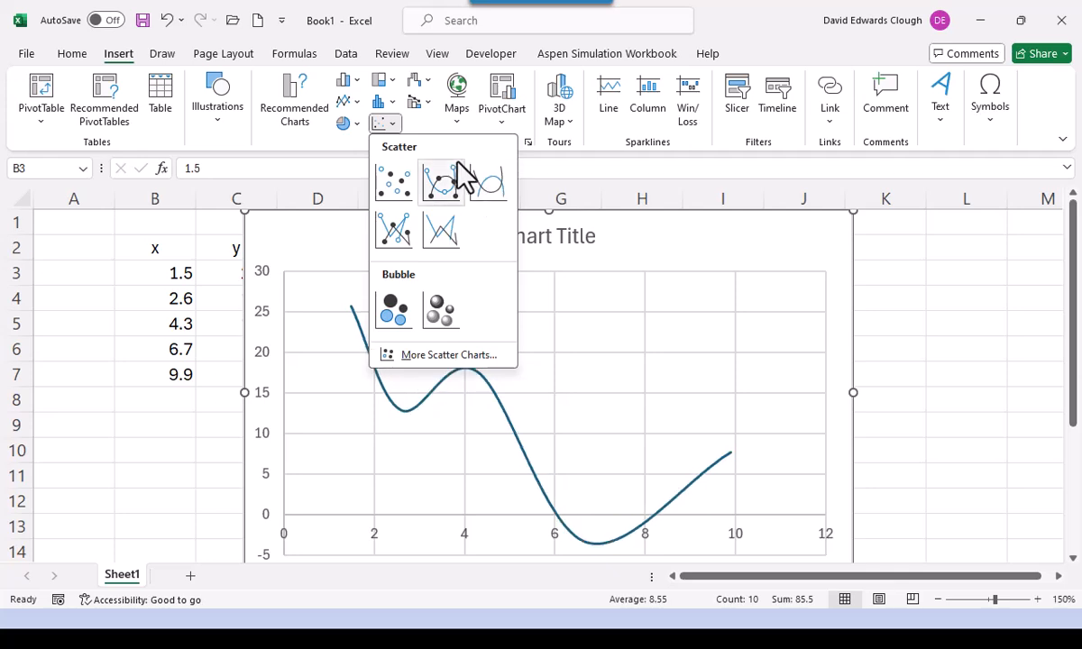
pyautogui.click(395, 183)
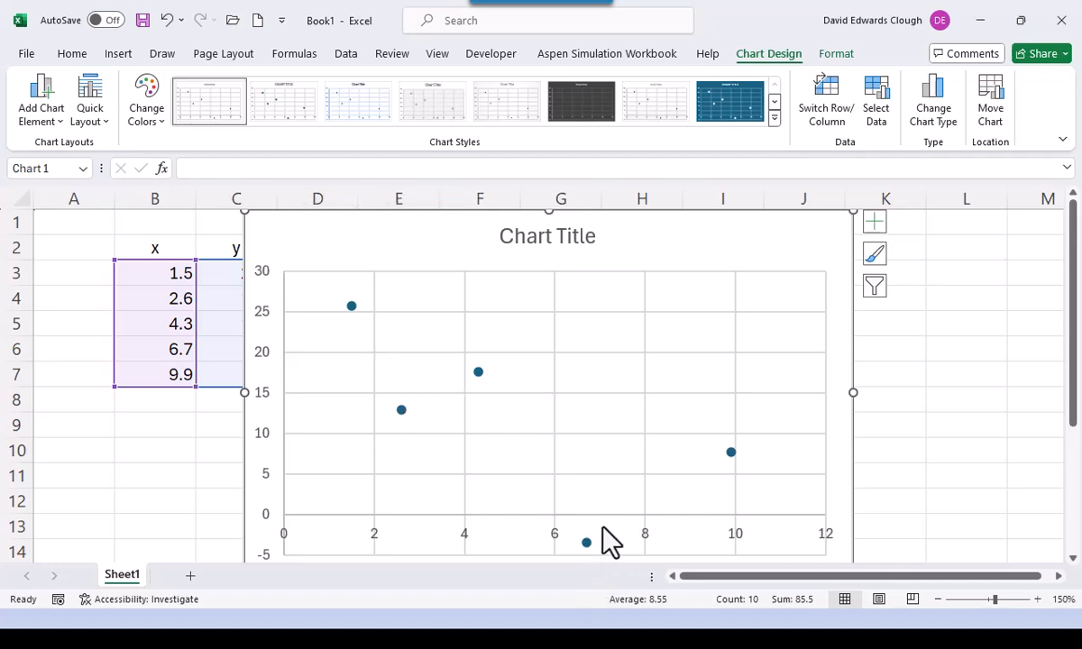
# - Use Move Chart to place the scatter chart on a new sheet, Chart1
pyautogui.moveTo(731, 453)
pyautogui.rightClick(485, 263)
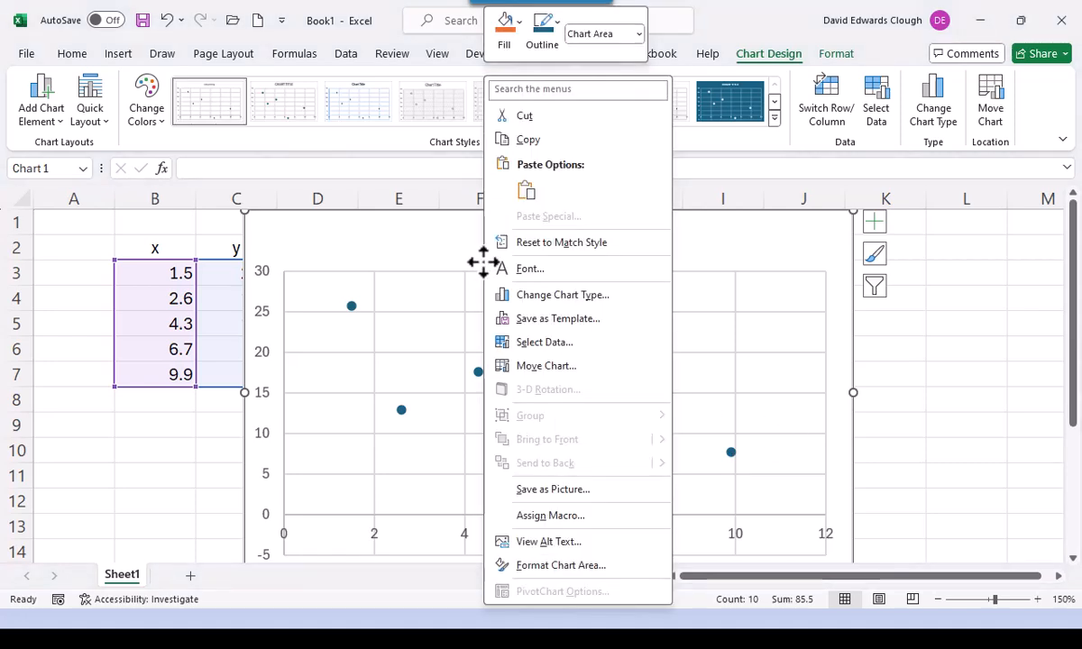
pyautogui.click(565, 366)
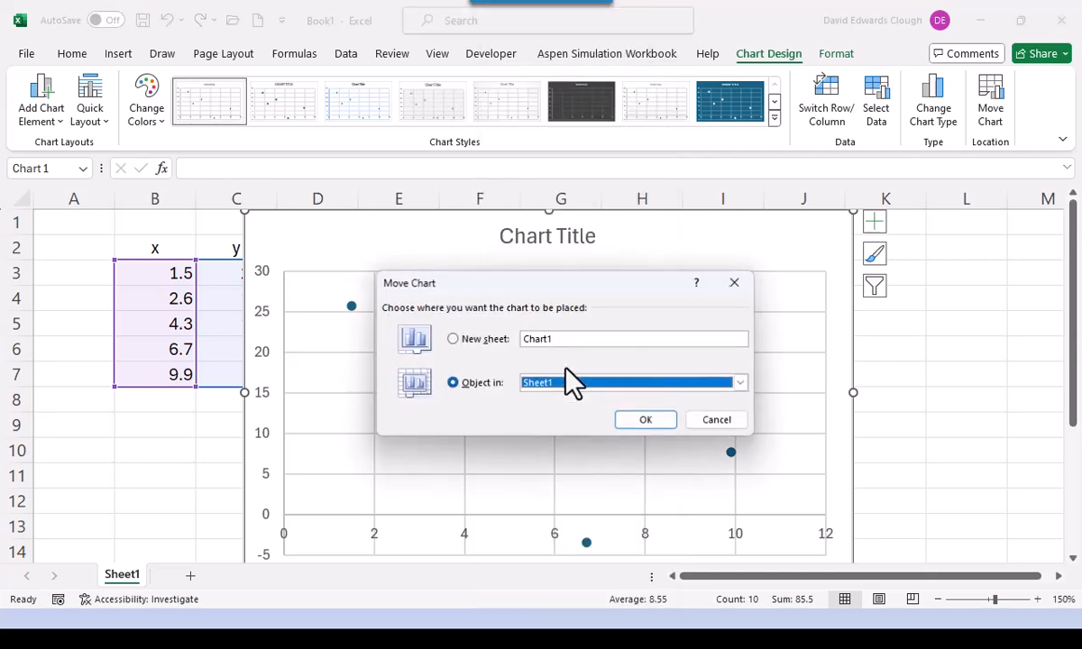
pyautogui.click(454, 342)
pyautogui.click(658, 421)
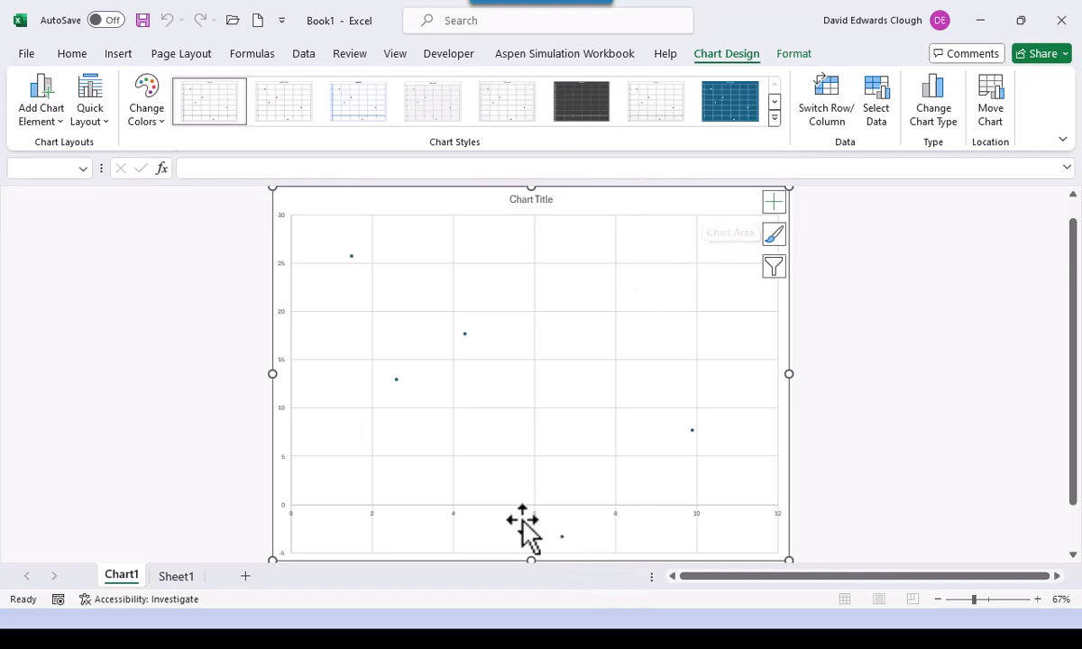
# - Format the vertical axis so the horizontal axis crosses at axis value -5
pyautogui.click(283, 462)
pyautogui.rightClick(282, 461)
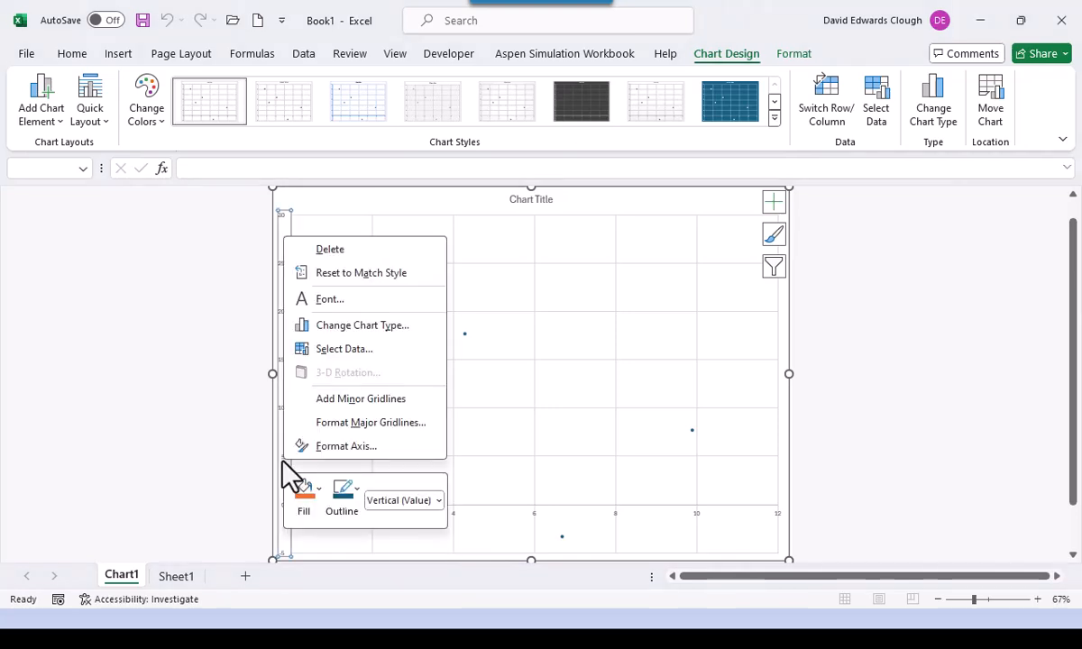
pyautogui.click(346, 447)
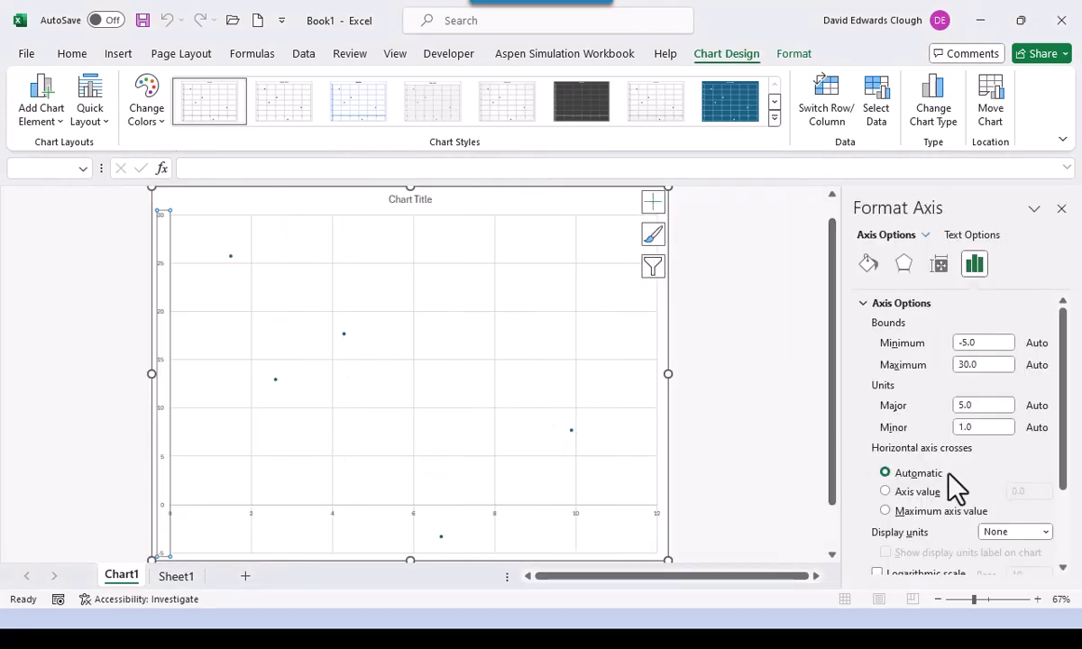
pyautogui.click(975, 263)
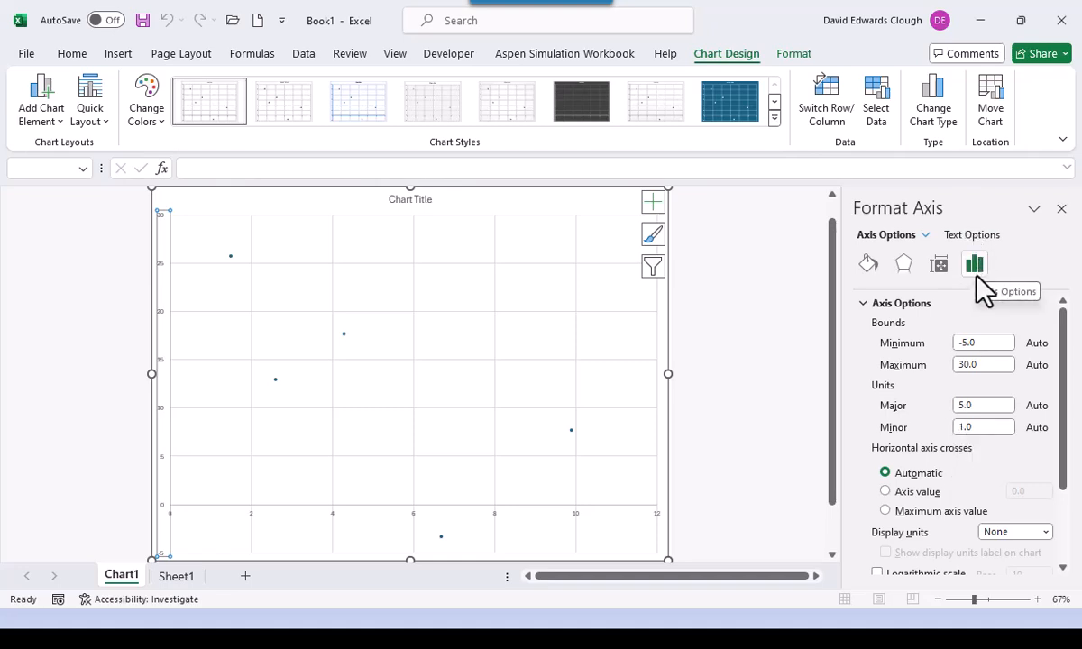
pyautogui.click(885, 492)
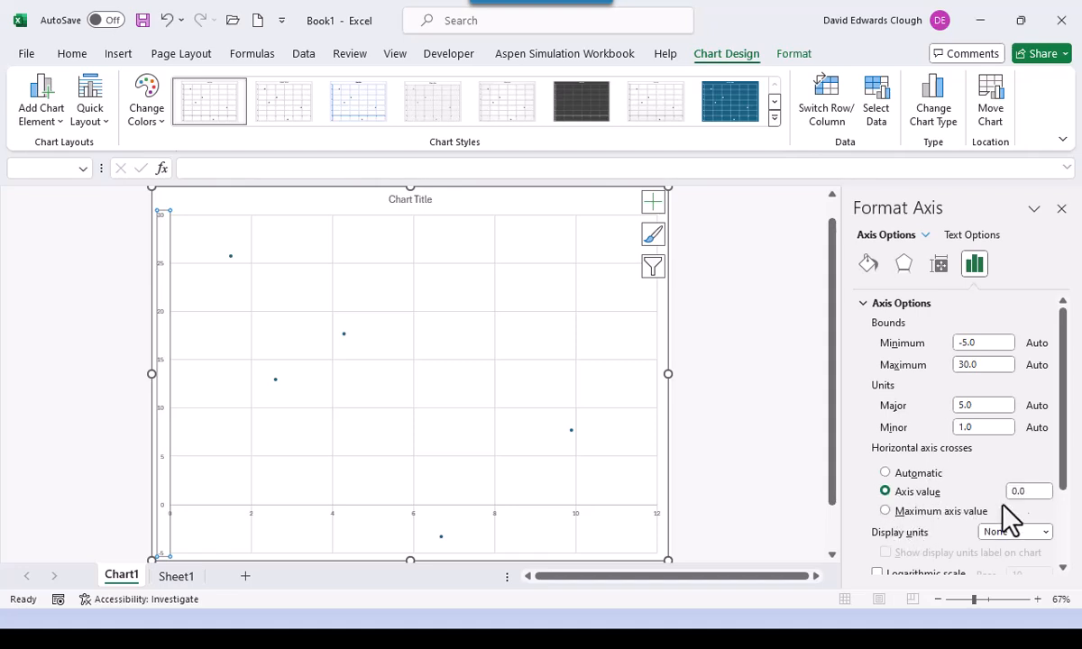
pyautogui.click(1036, 491)
pyautogui.write('-5')
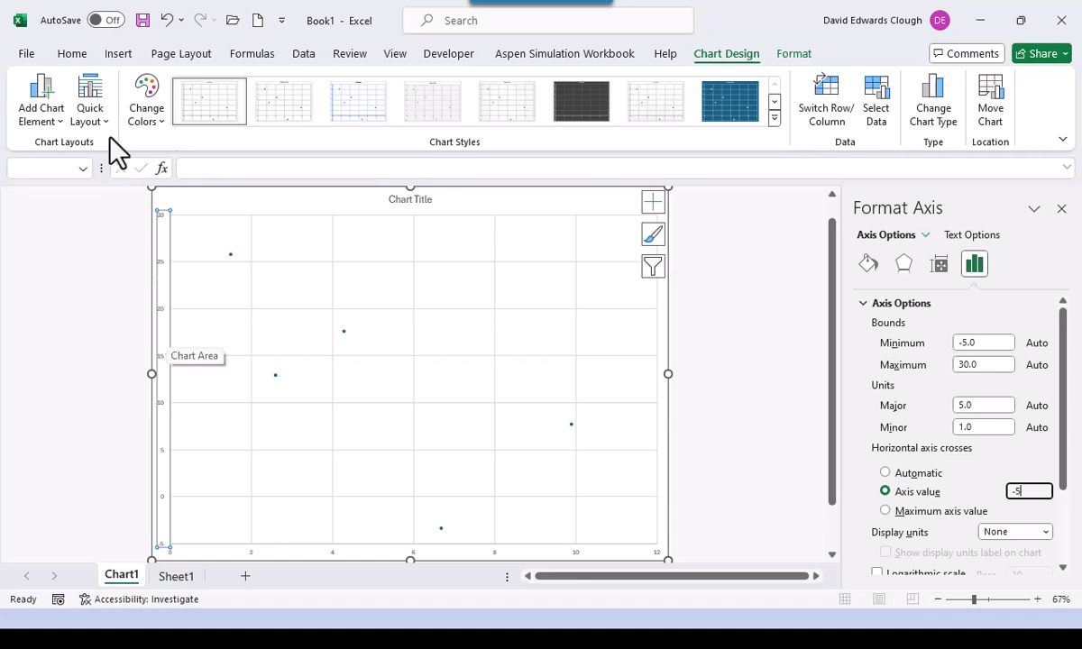
# - Make the vertical axis labels Calibri, 16 pt, in black
pyautogui.click(74, 54)
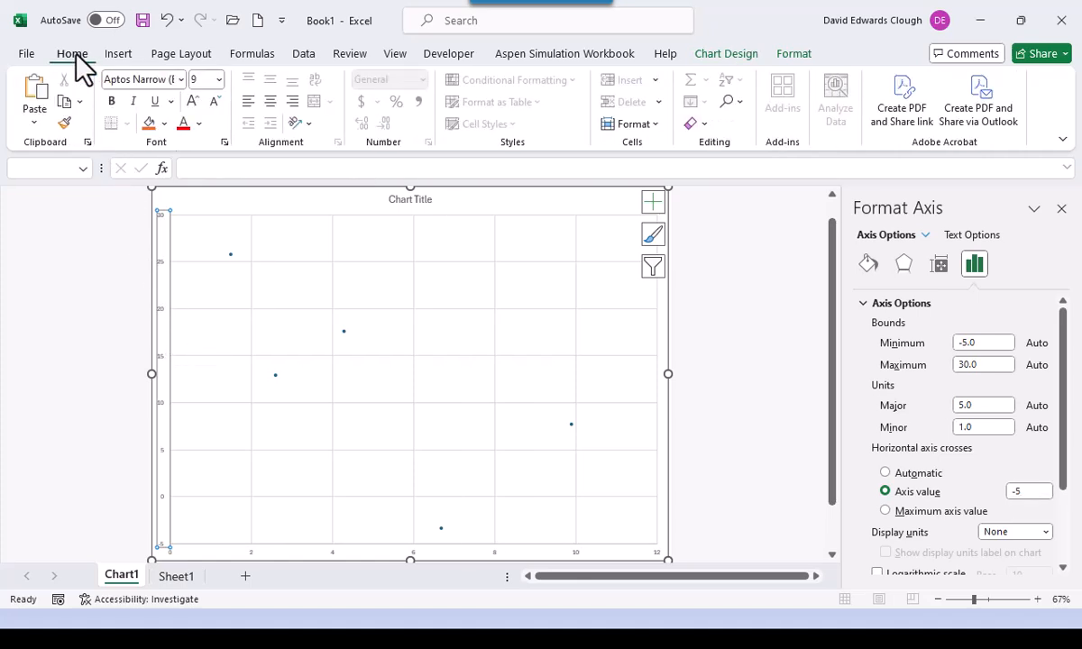
pyautogui.click(182, 78)
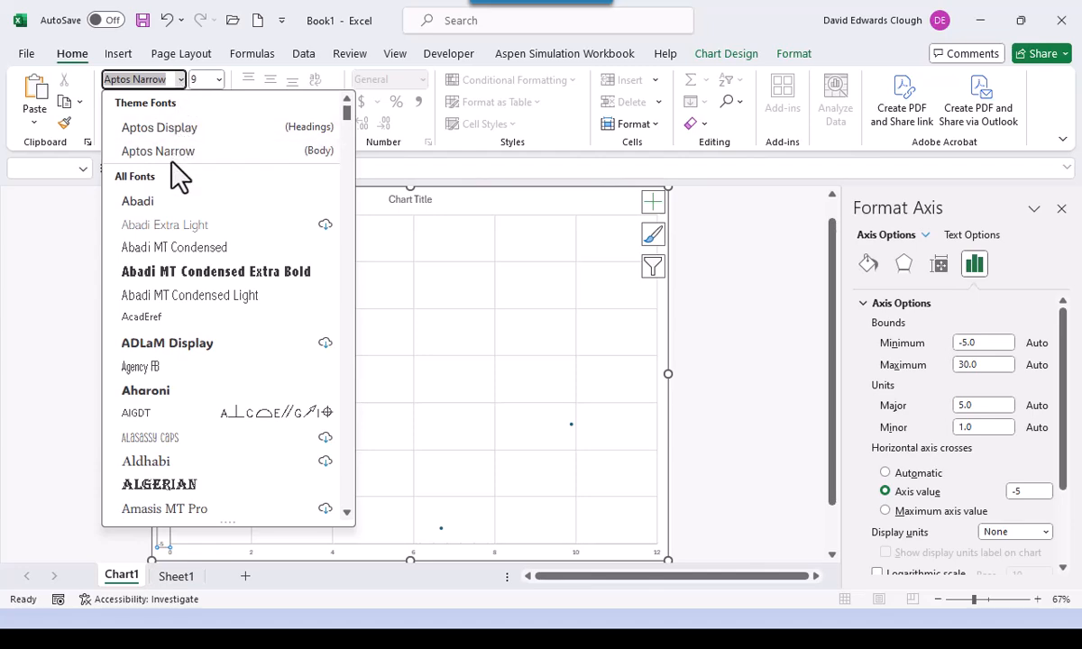
pyautogui.scroll(-15, 170, 229)
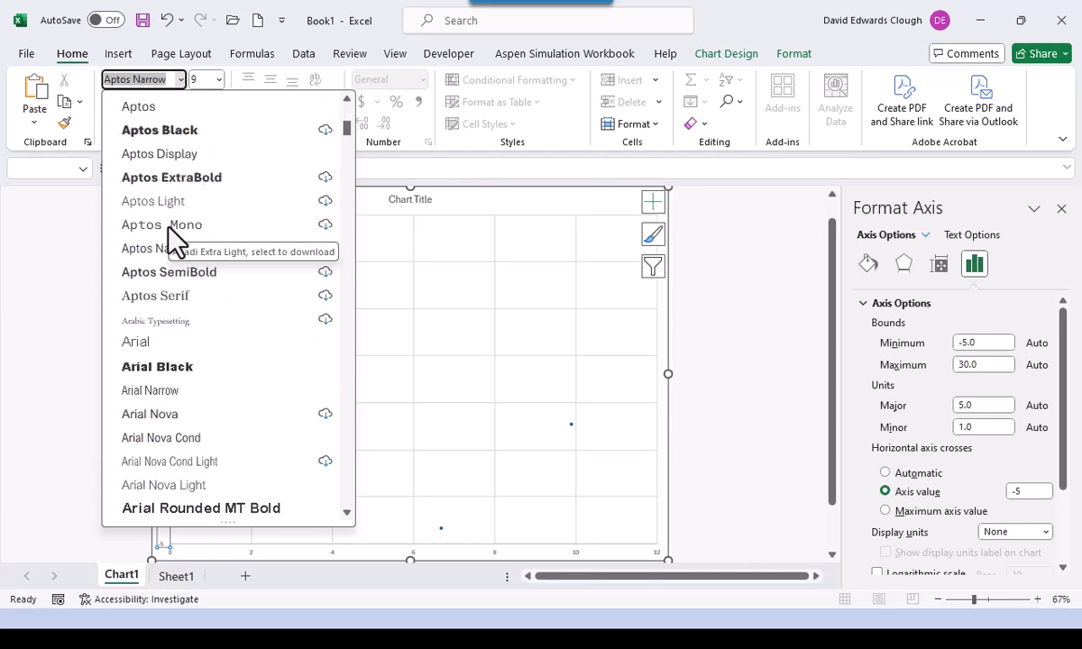
pyautogui.scroll(-15, 193, 434)
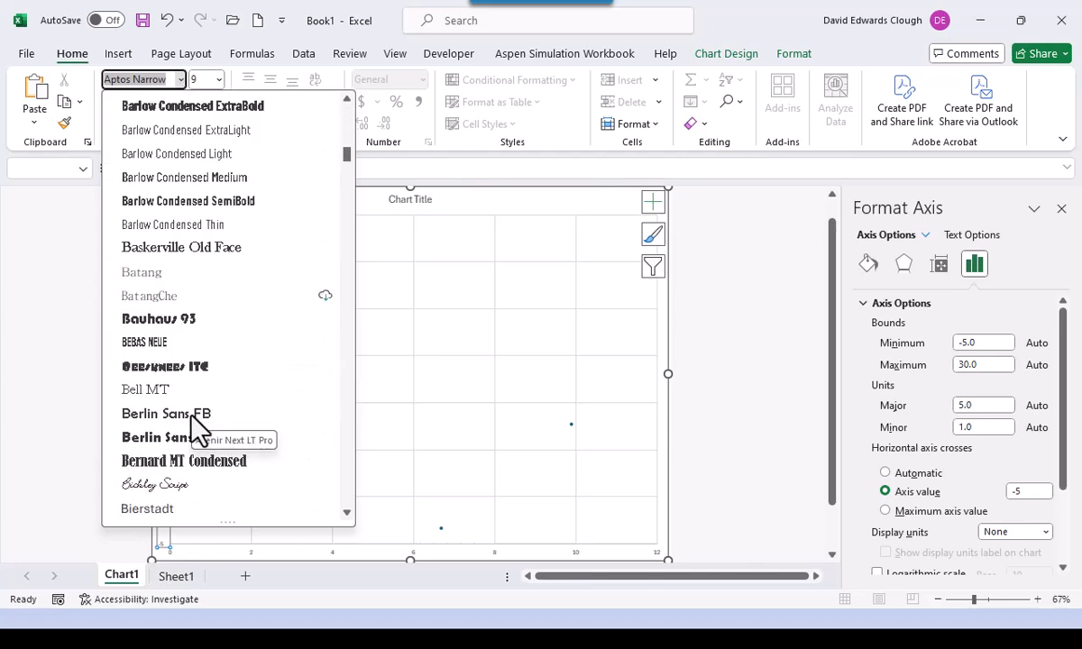
pyautogui.scroll(-9, 180, 398)
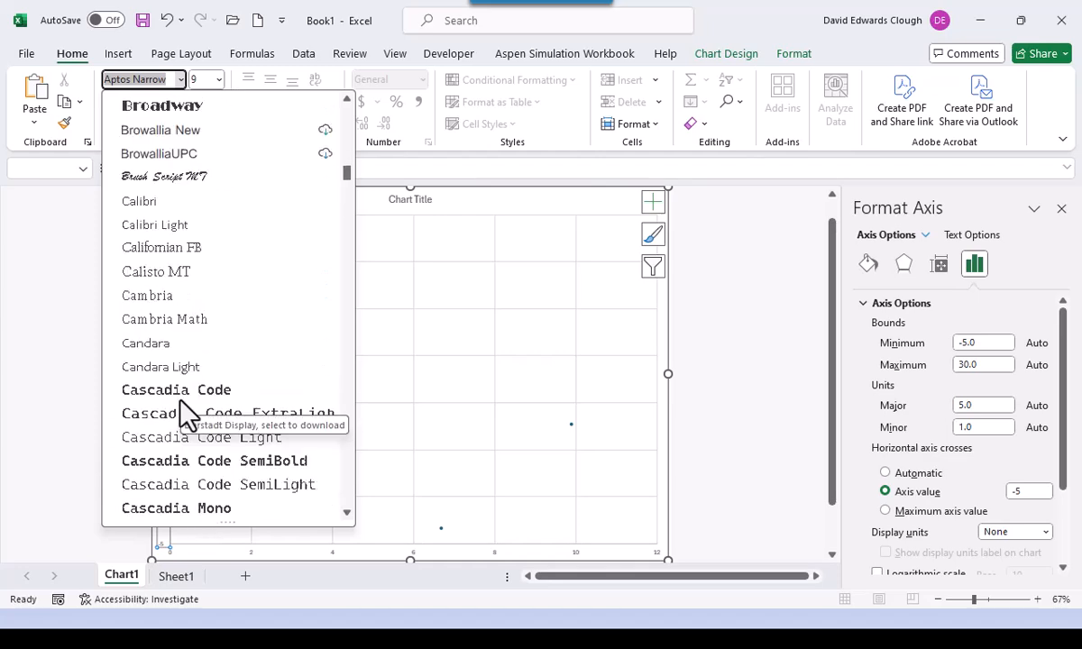
pyautogui.click(146, 201)
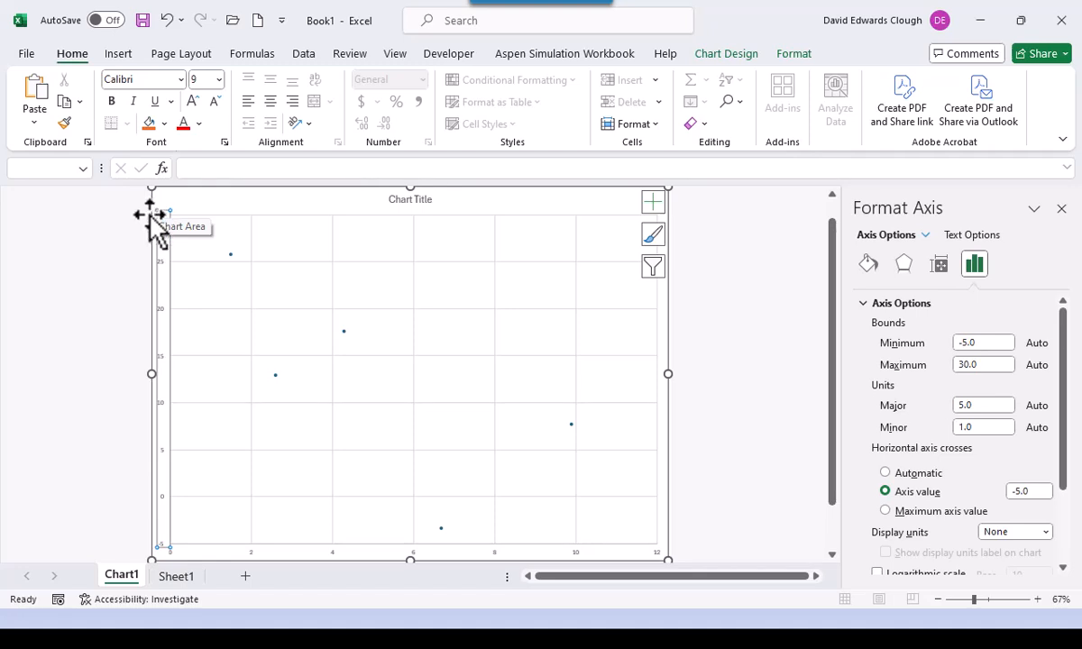
pyautogui.click(218, 81)
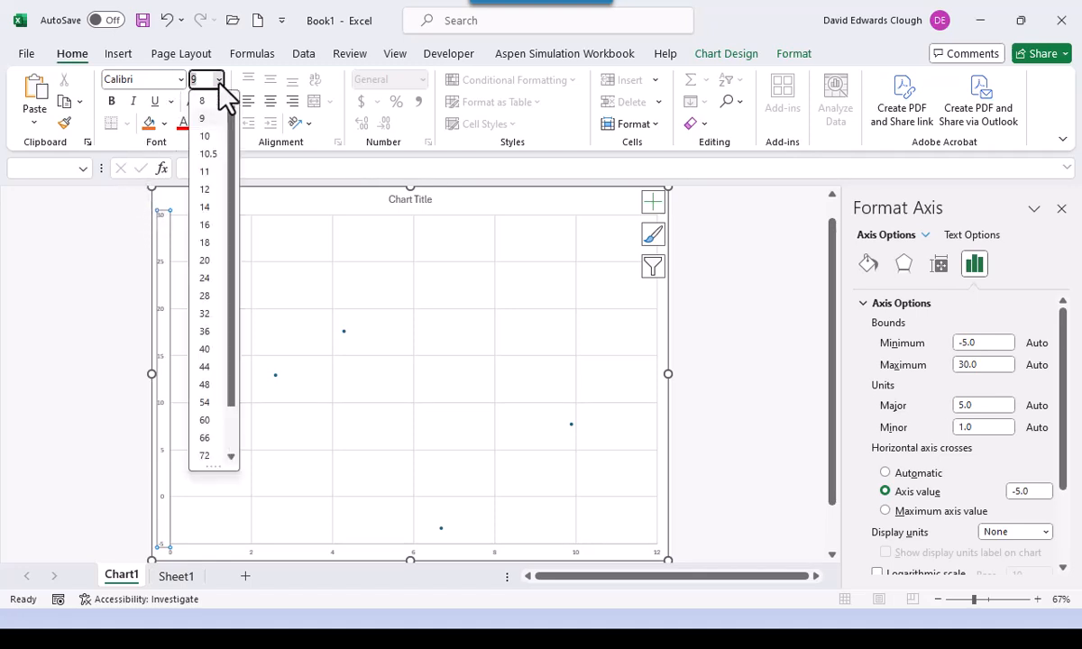
pyautogui.click(205, 225)
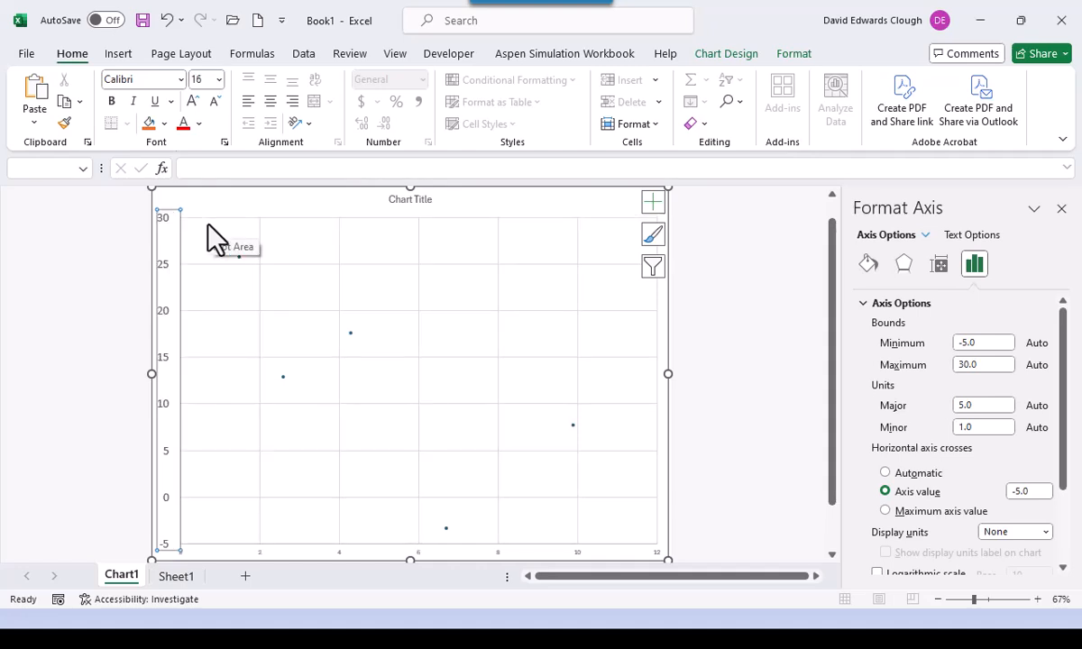
pyautogui.click(198, 124)
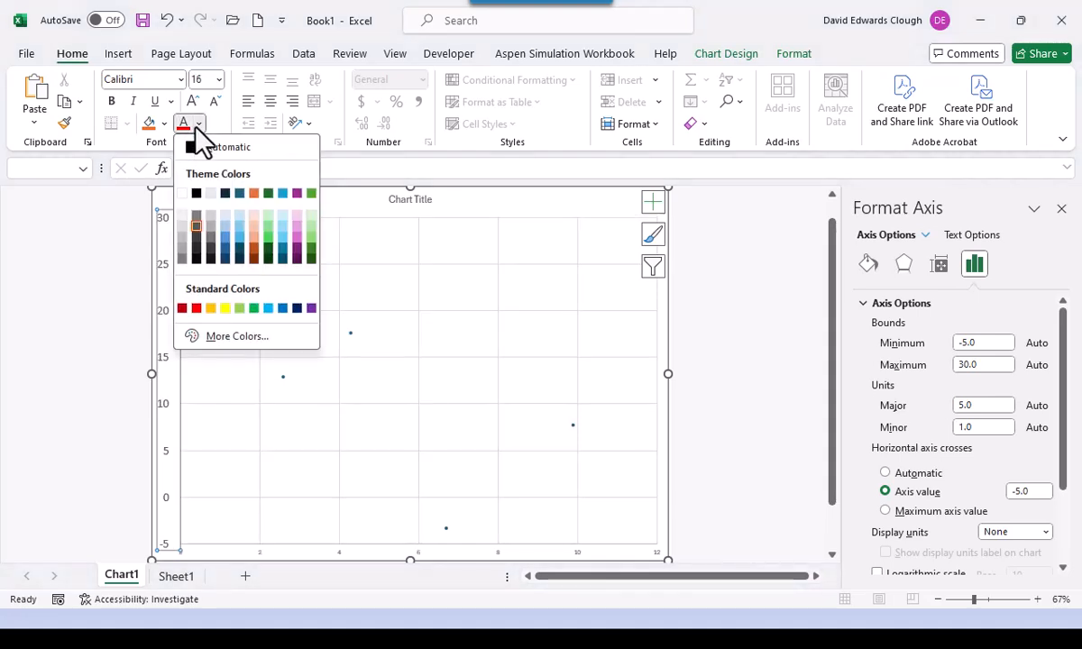
pyautogui.click(190, 148)
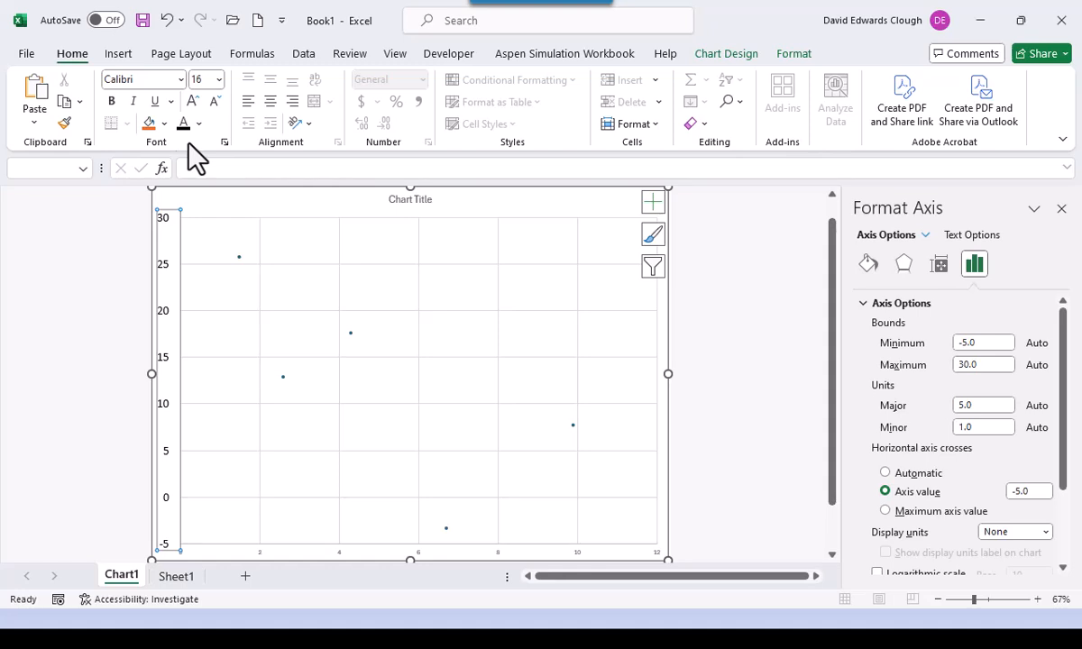
# - Set the horizontal axis labels to Calibri 16 pt and select the data series
pyautogui.click(341, 551)
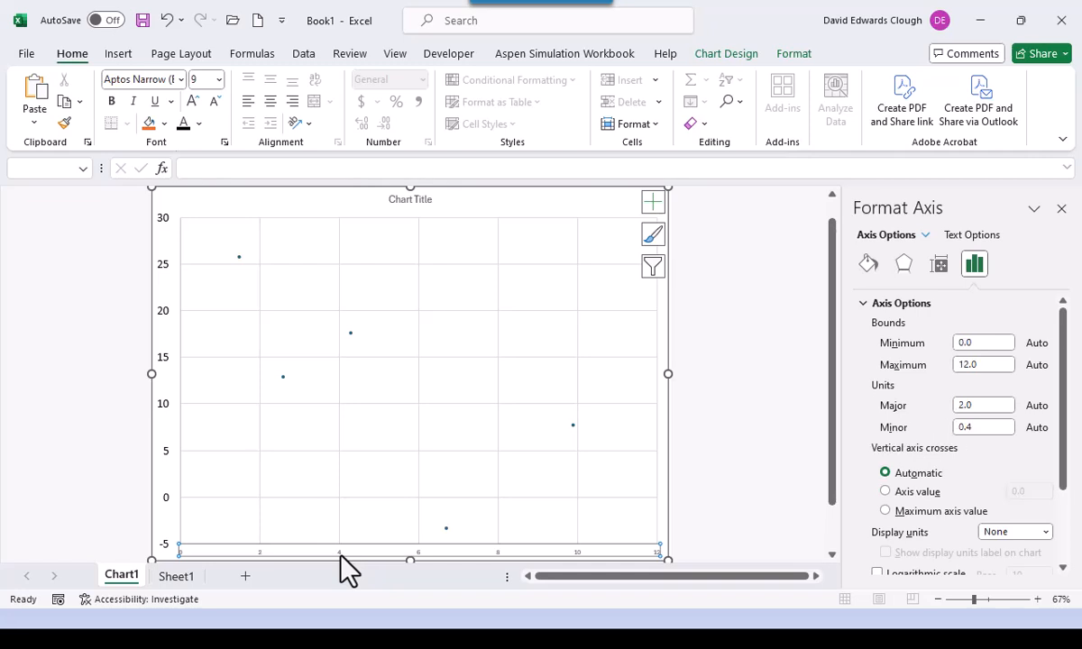
pyautogui.click(182, 79)
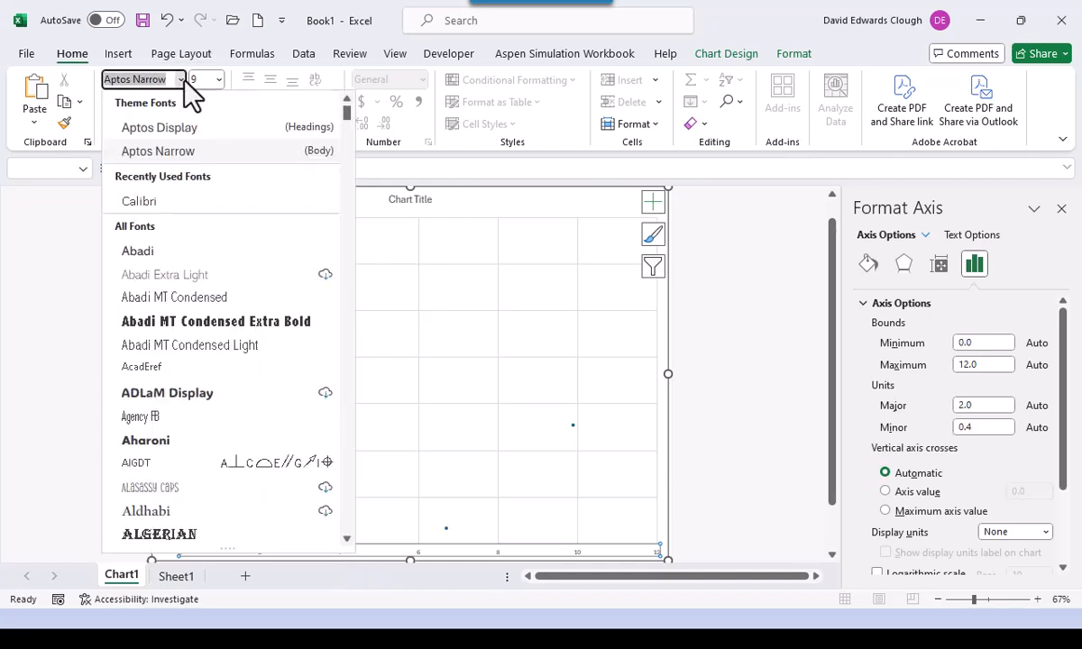
pyautogui.click(199, 202)
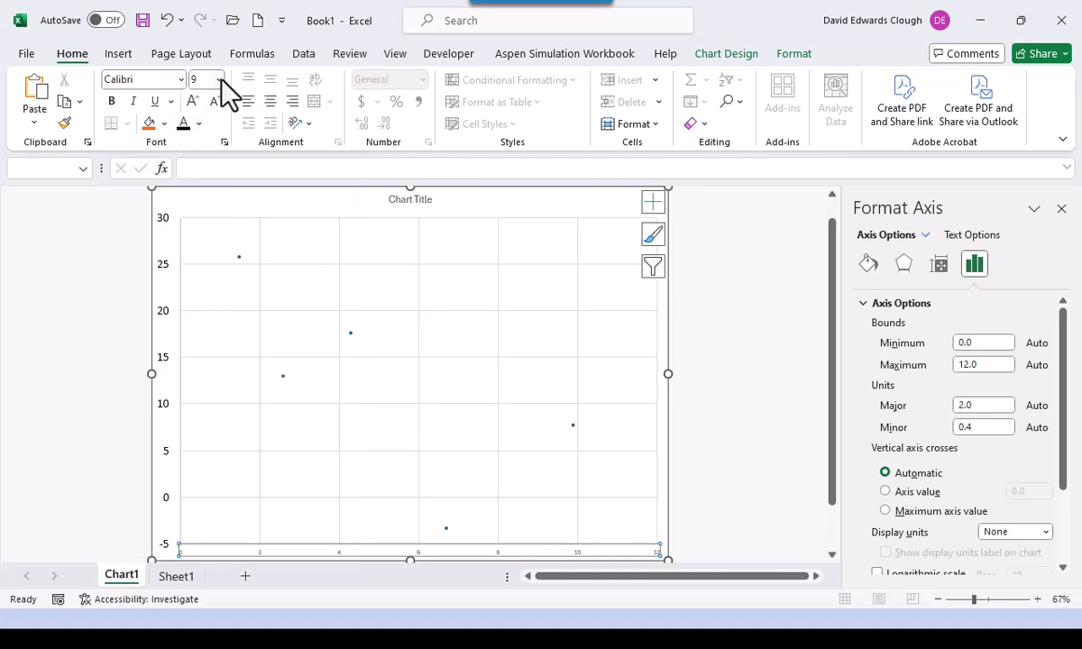
pyautogui.click(219, 79)
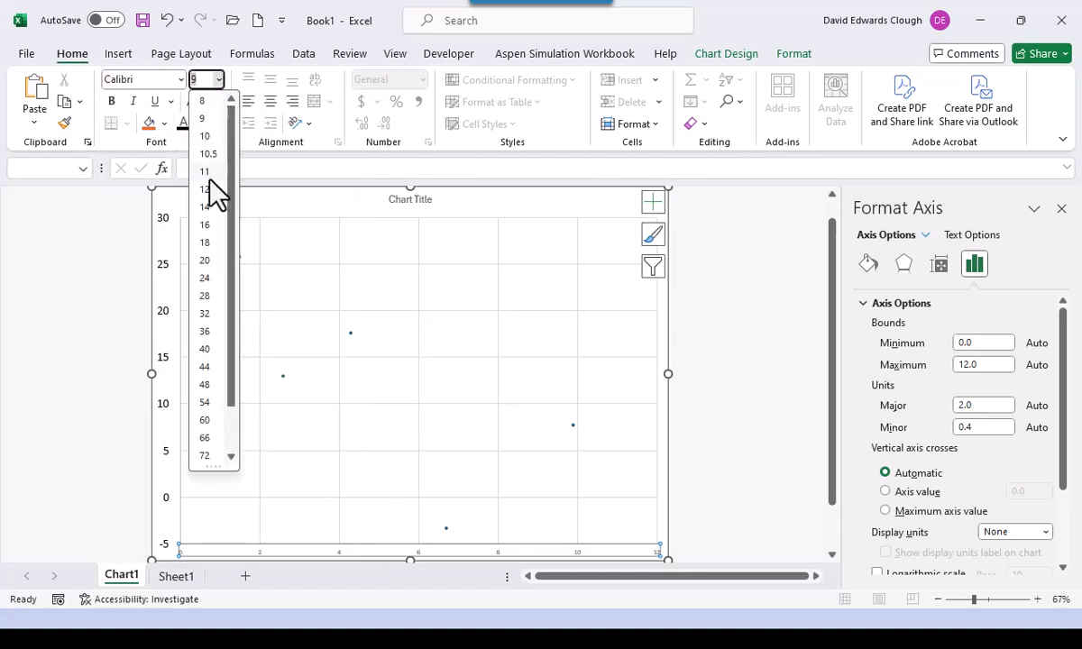
pyautogui.click(206, 224)
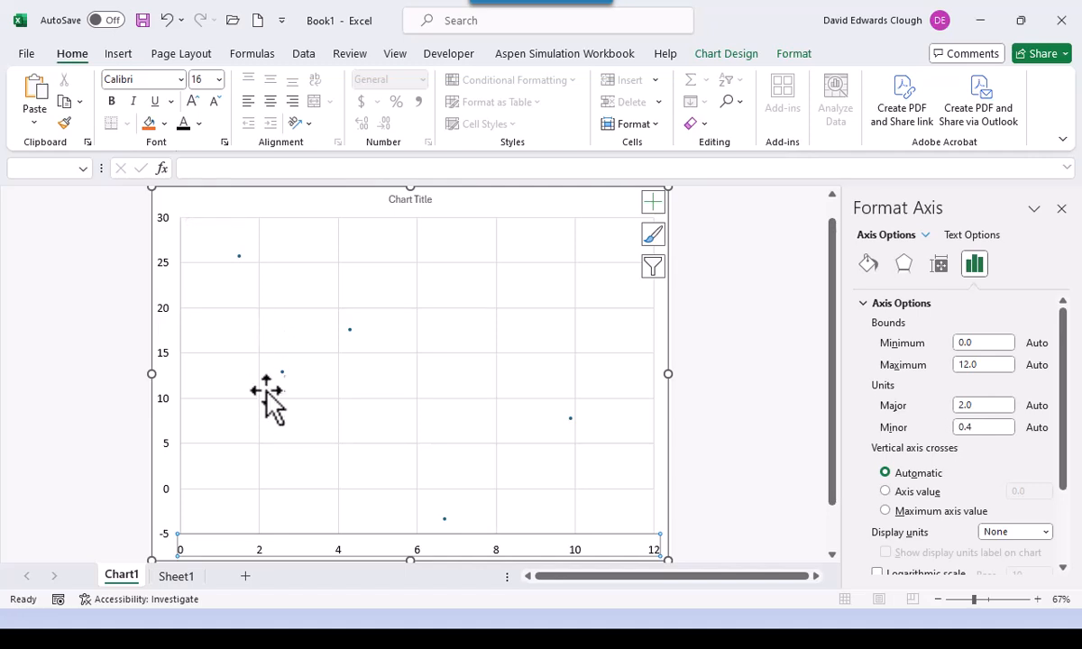
pyautogui.click(349, 330)
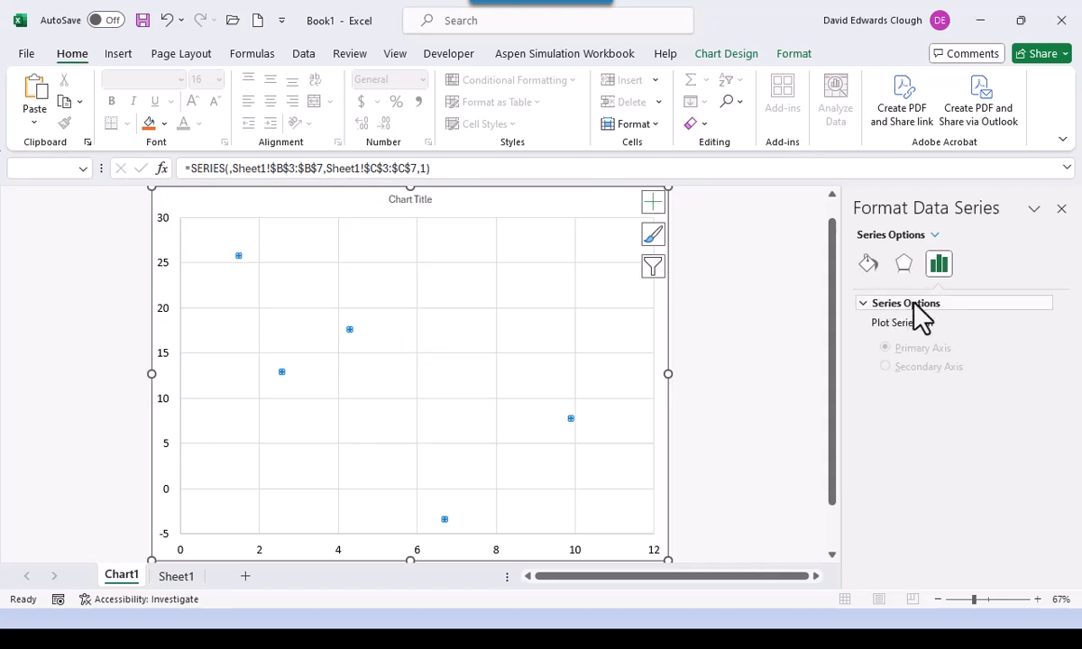
# - Increase the series marker size from 5 to 10 under Marker Options
pyautogui.click(870, 262)
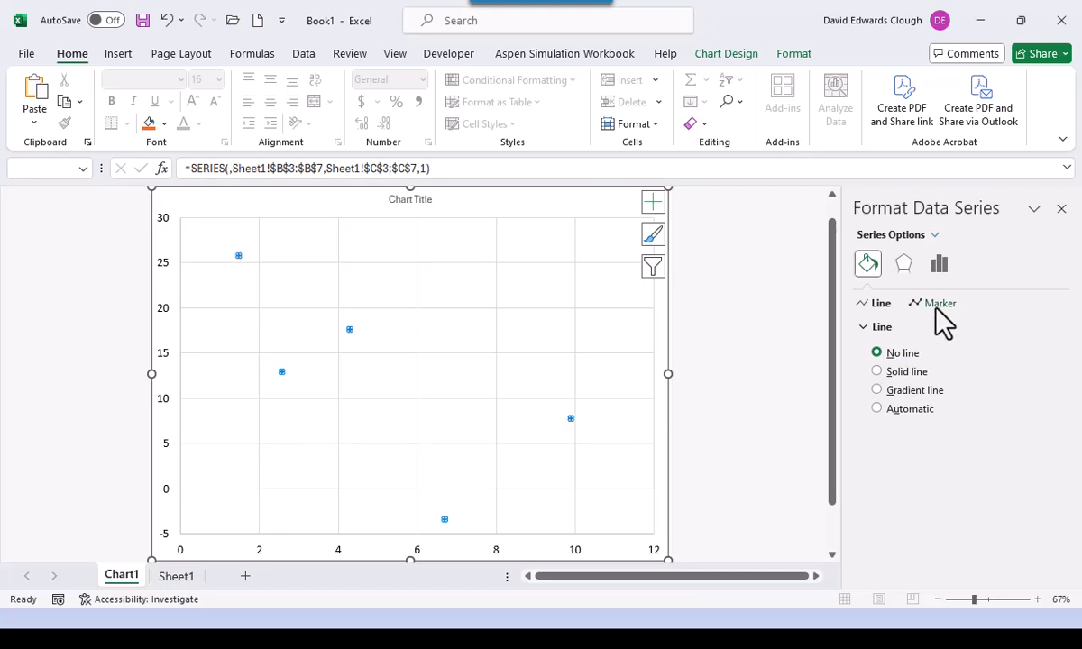
pyautogui.click(938, 305)
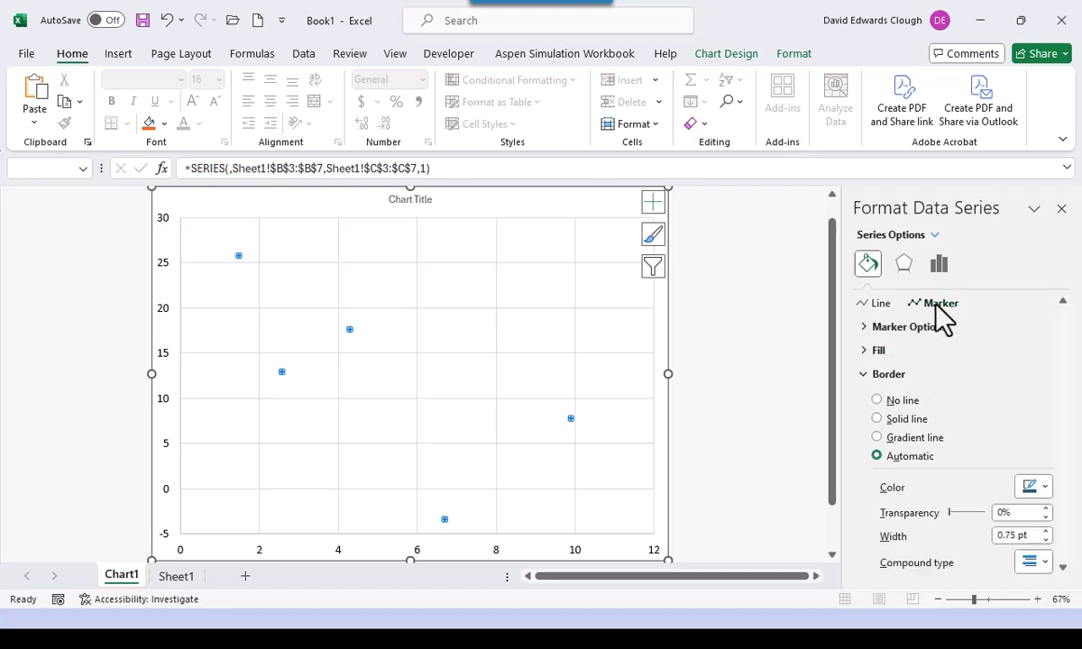
pyautogui.click(866, 328)
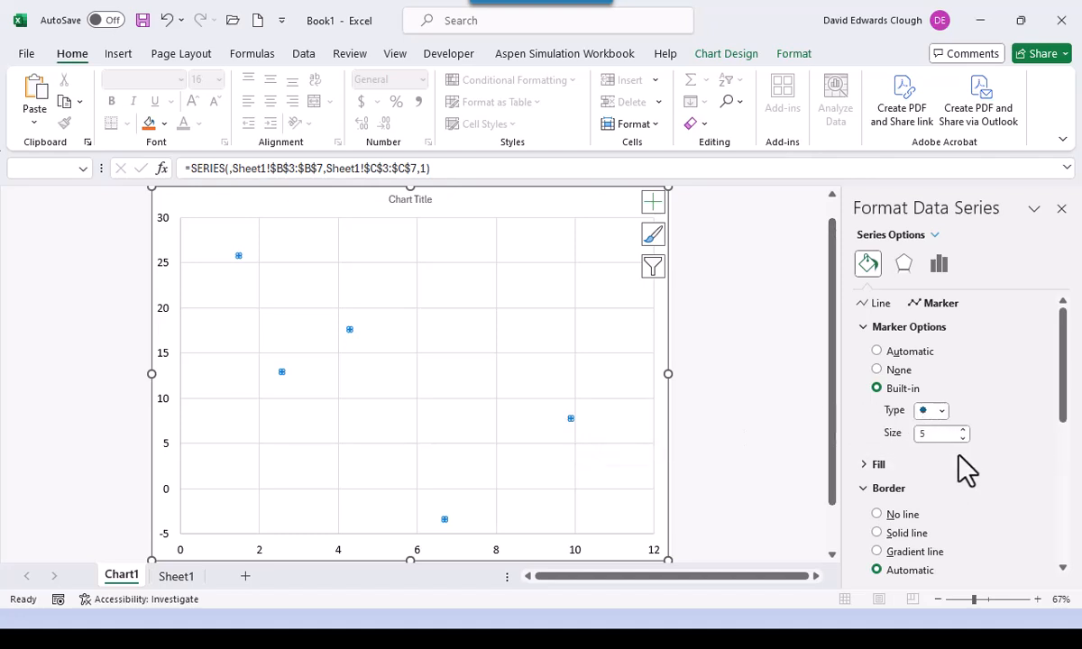
pyautogui.click(963, 430)
pyautogui.click(963, 430)
pyautogui.click(963, 430)
pyautogui.click(963, 430)
pyautogui.click(963, 431)
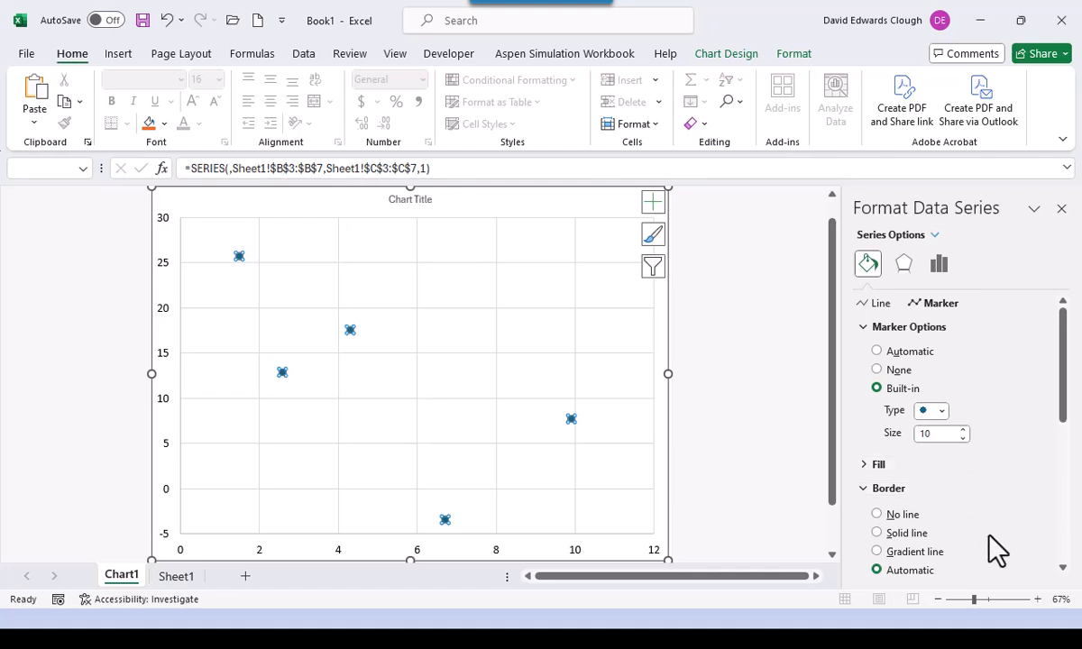
# - Give the markers No fill and a solid black 1.25 pt border
pyautogui.click(866, 465)
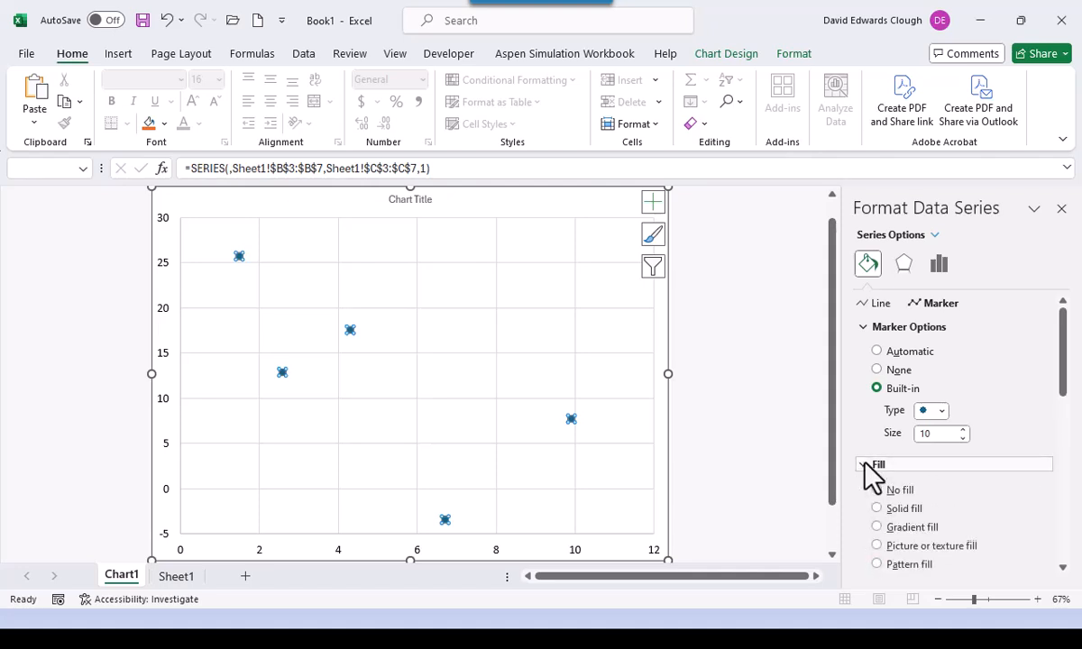
pyautogui.click(878, 491)
pyautogui.scroll(-3, 985, 501)
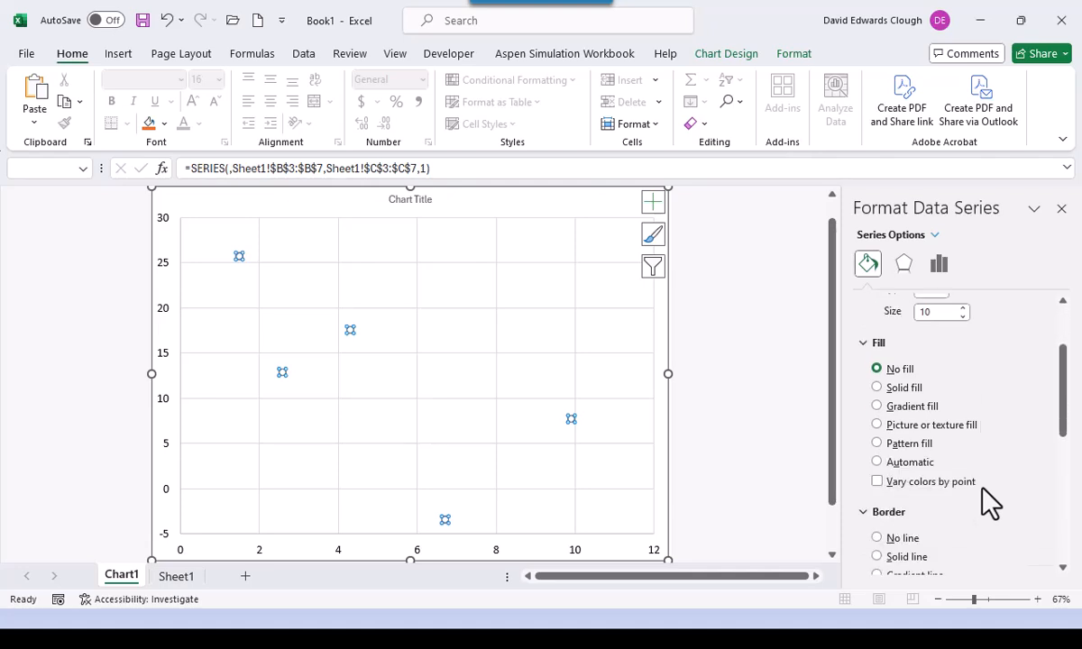
pyautogui.scroll(-1, 987, 503)
pyautogui.click(919, 519)
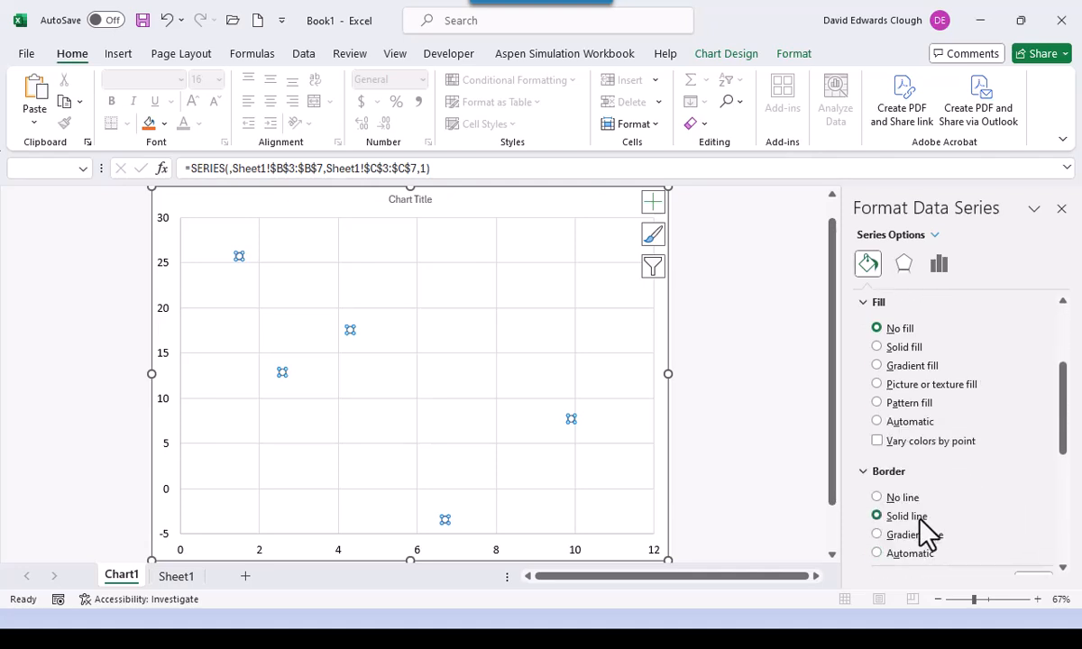
pyautogui.scroll(-3, 1009, 514)
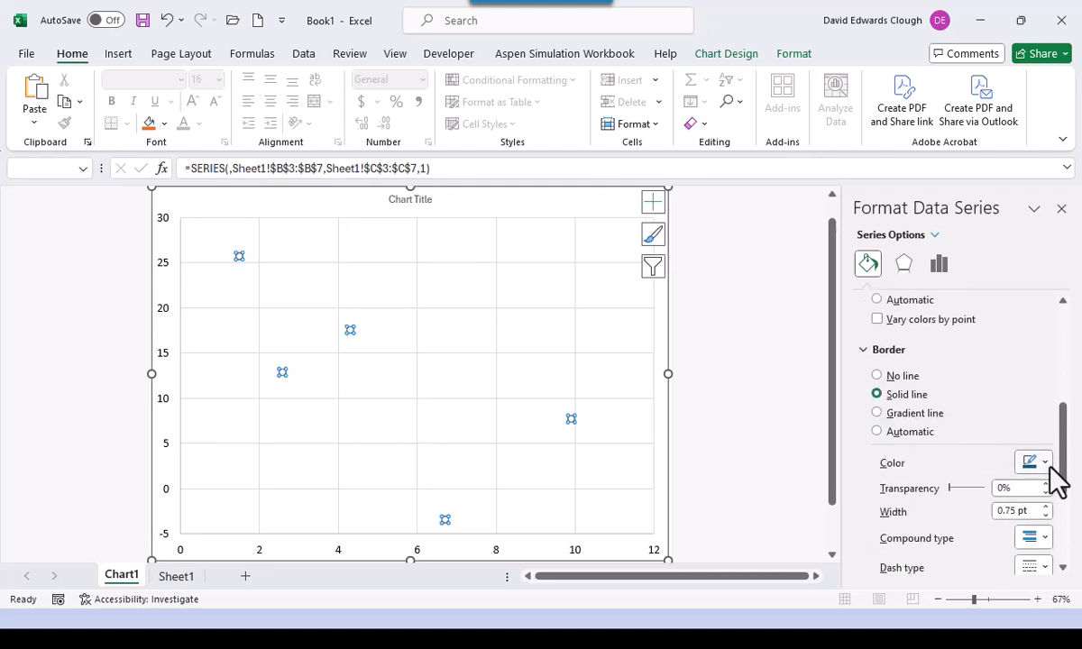
pyautogui.click(1046, 463)
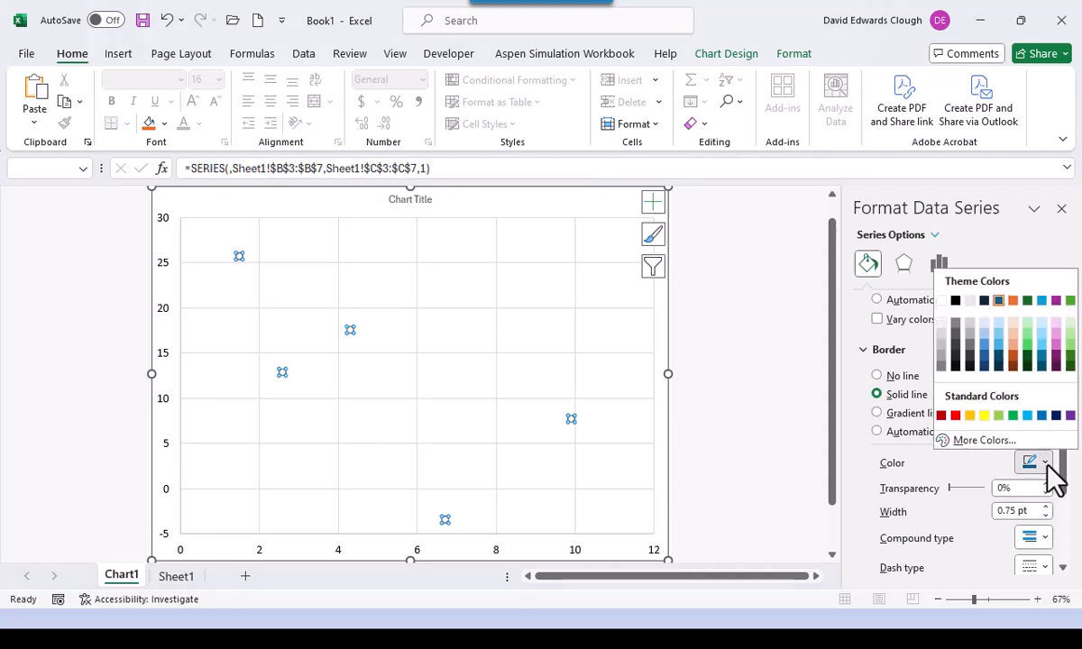
pyautogui.click(957, 302)
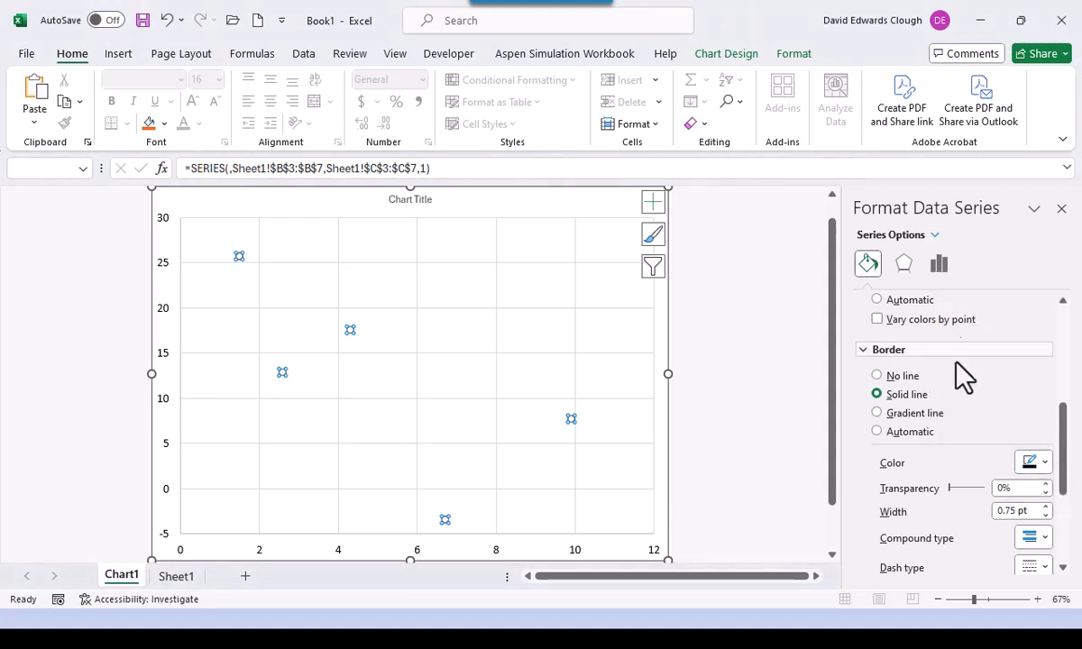
pyautogui.click(1046, 508)
pyautogui.click(1046, 508)
pyautogui.click(1046, 508)
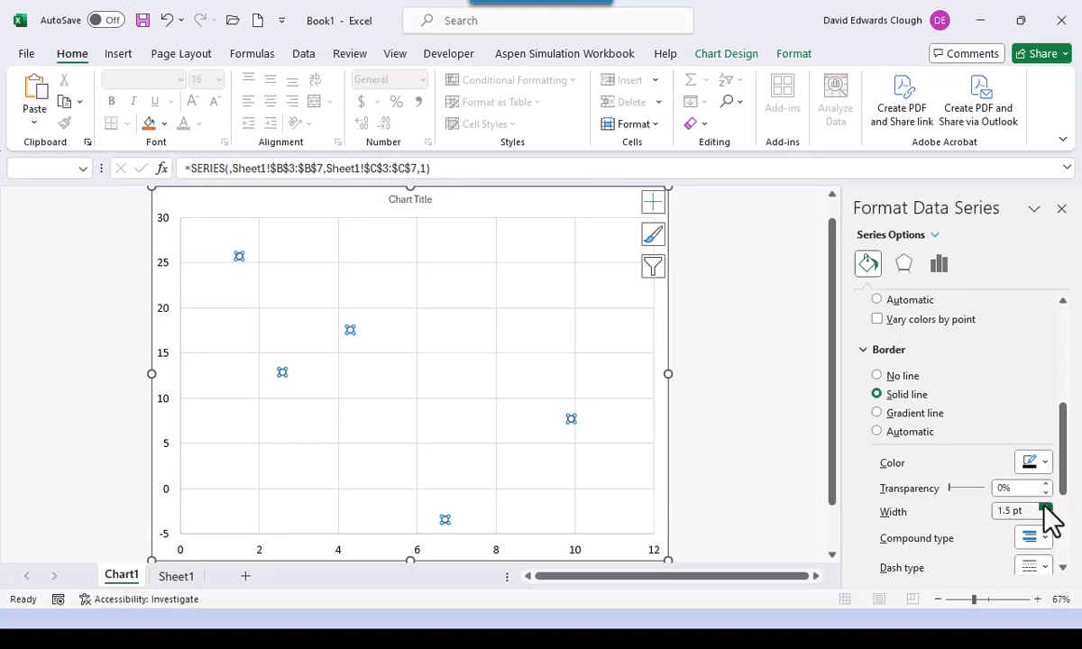
pyautogui.click(731, 415)
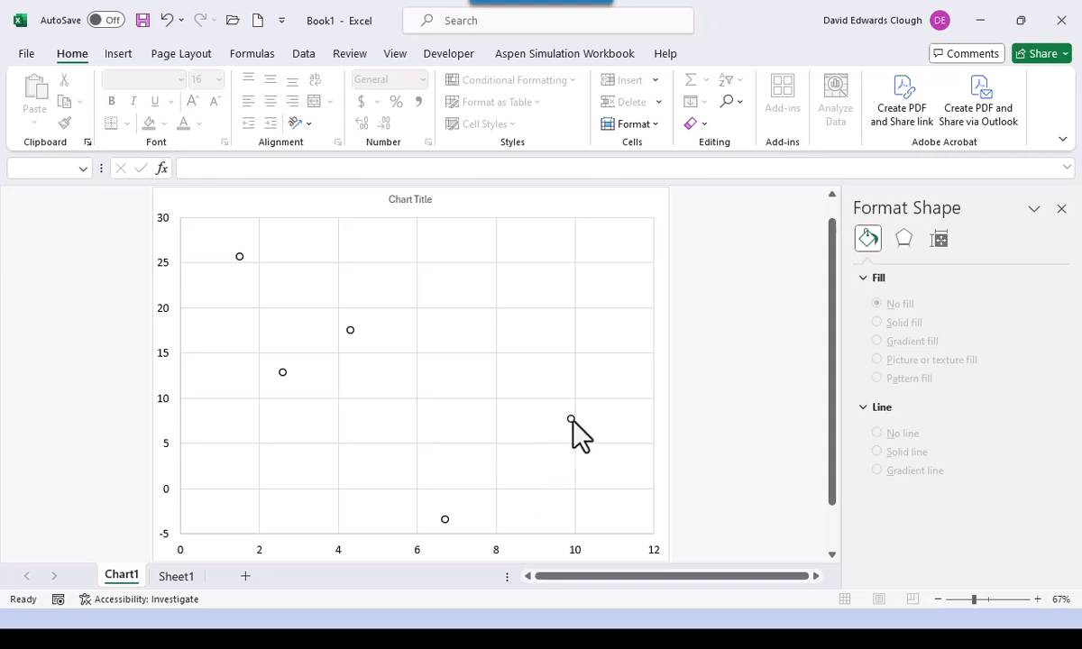
# - Add a solid connecting line to the series and reduce its width to 1.5 pt
pyautogui.click(572, 419)
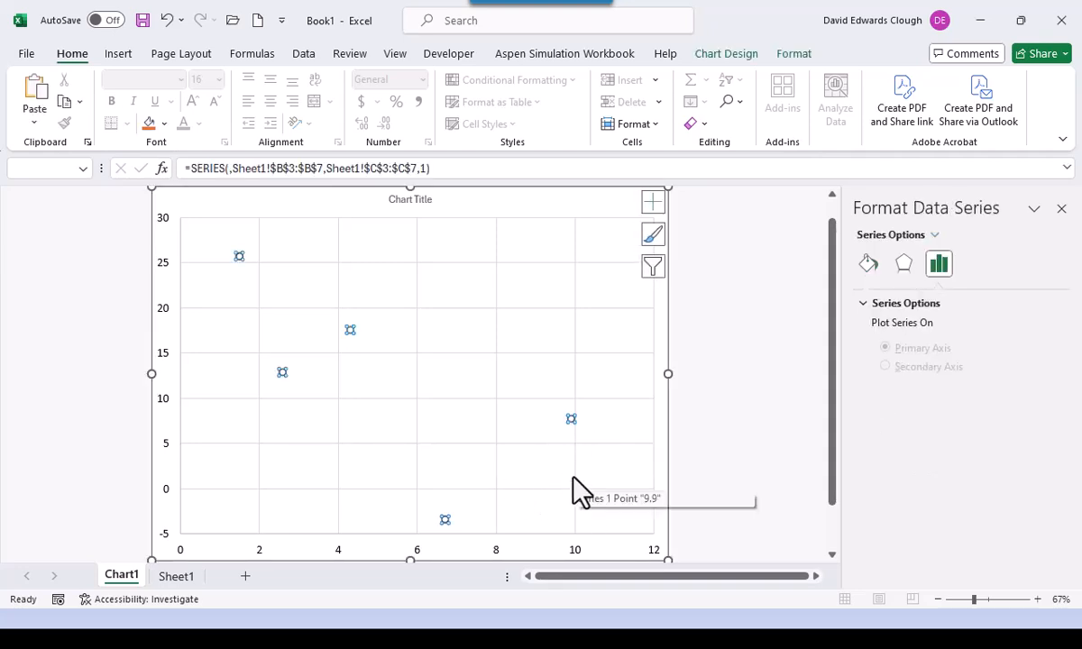
pyautogui.click(871, 263)
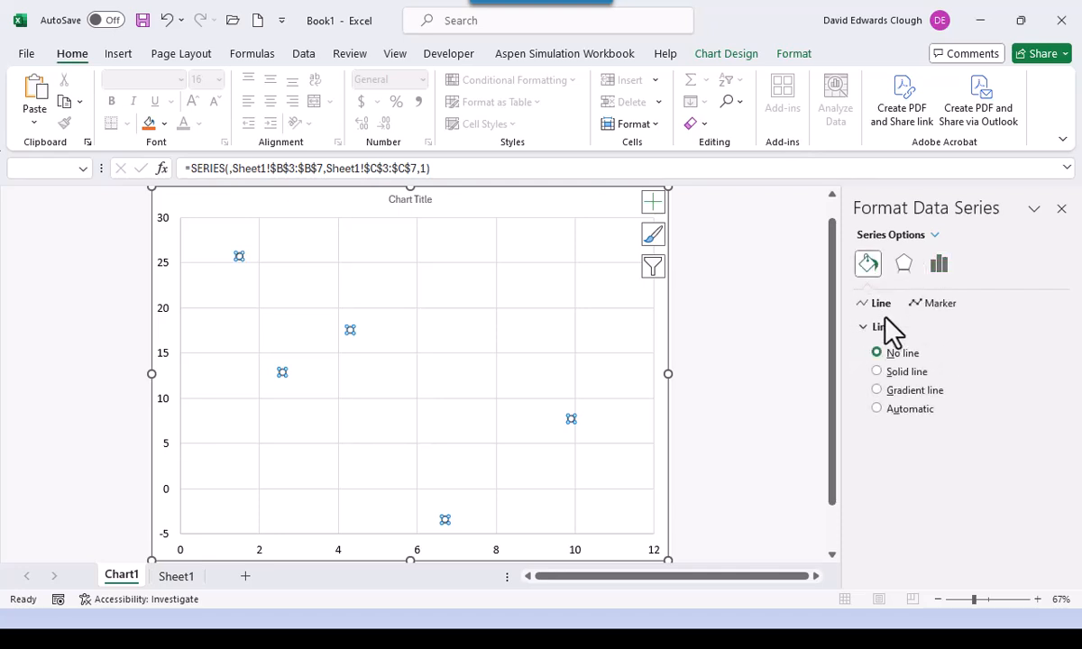
pyautogui.click(876, 372)
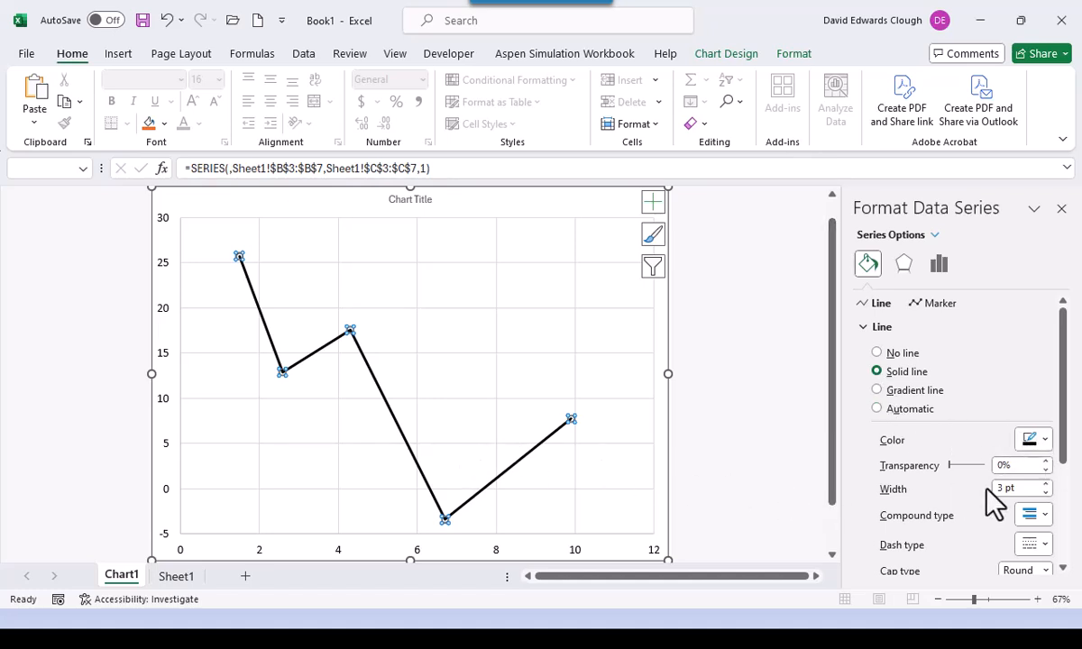
pyautogui.click(1044, 492)
pyautogui.click(1044, 492)
pyautogui.click(1045, 492)
pyautogui.click(1045, 492)
pyautogui.click(1045, 492)
pyautogui.click(1045, 492)
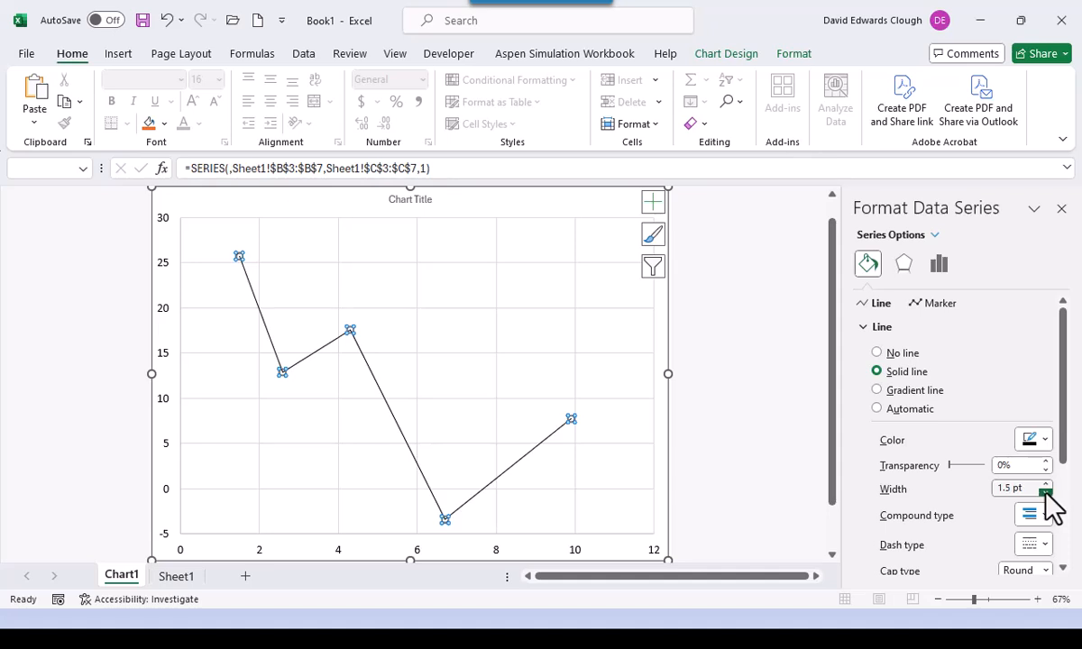
pyautogui.click(735, 401)
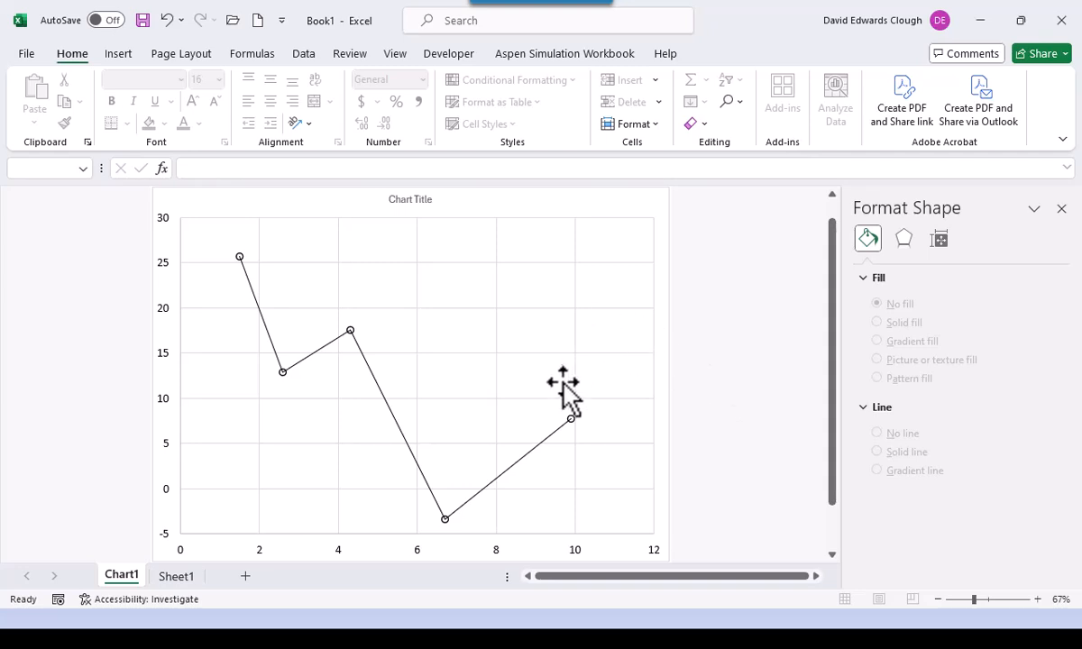
# - Colour the horizontal and vertical gridlines White, Background 1, Darker 25%, then reselect the chart
pyautogui.click(539, 311)
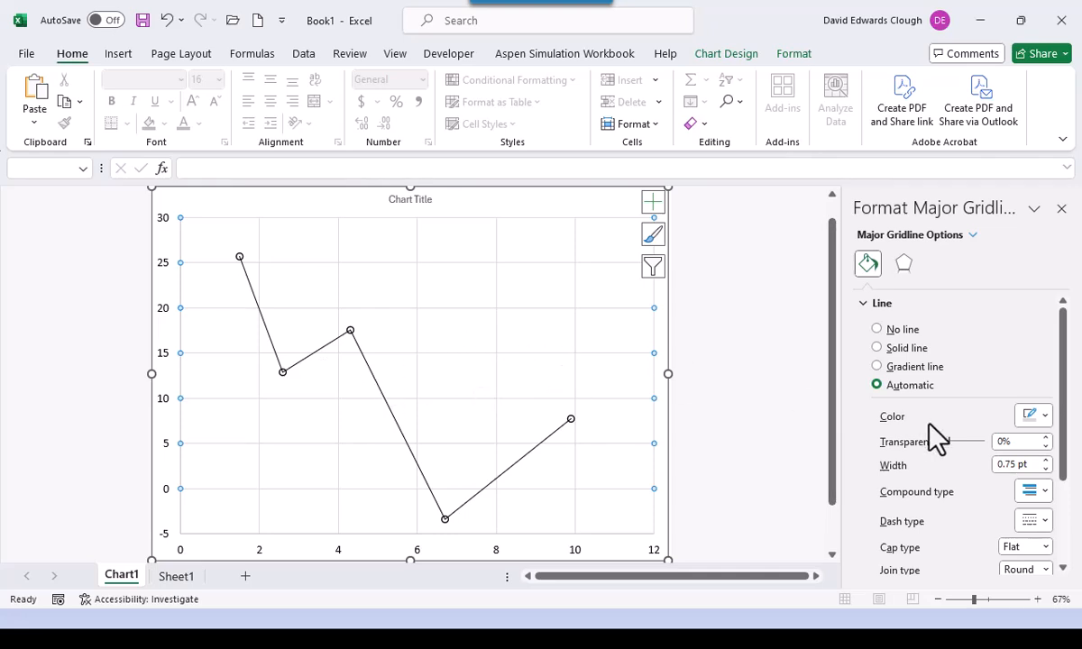
pyautogui.click(1039, 421)
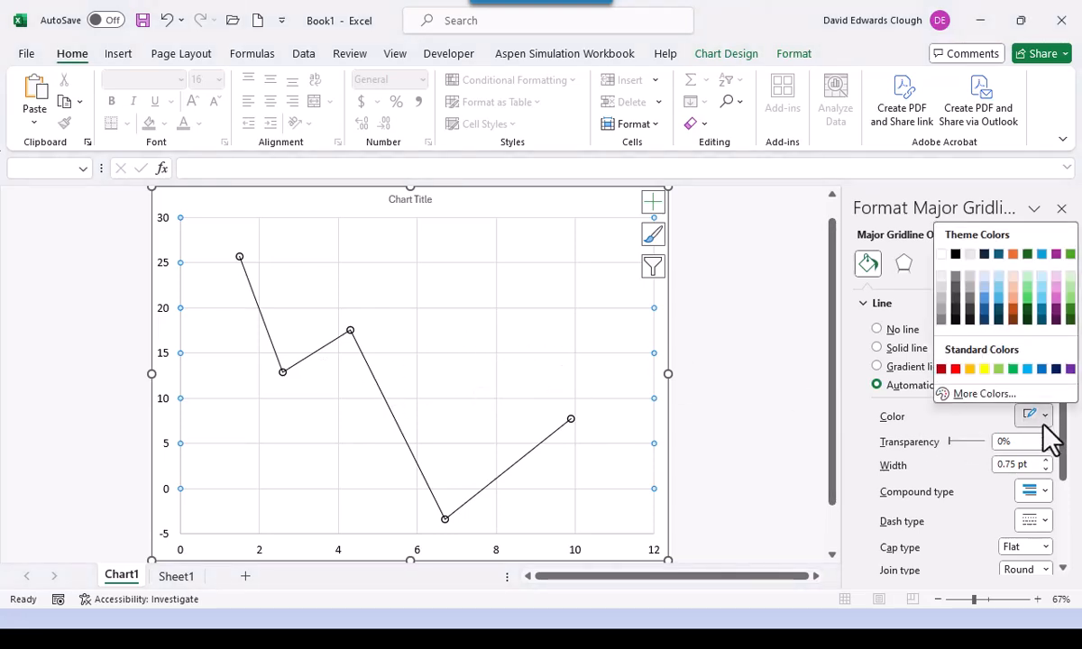
pyautogui.click(941, 298)
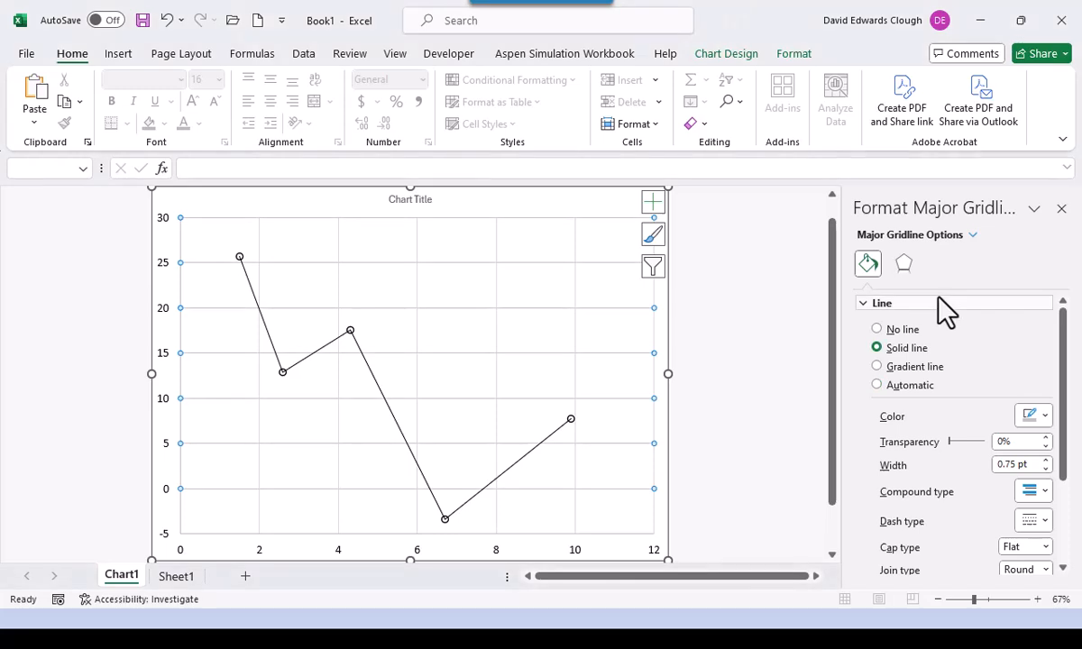
pyautogui.click(496, 373)
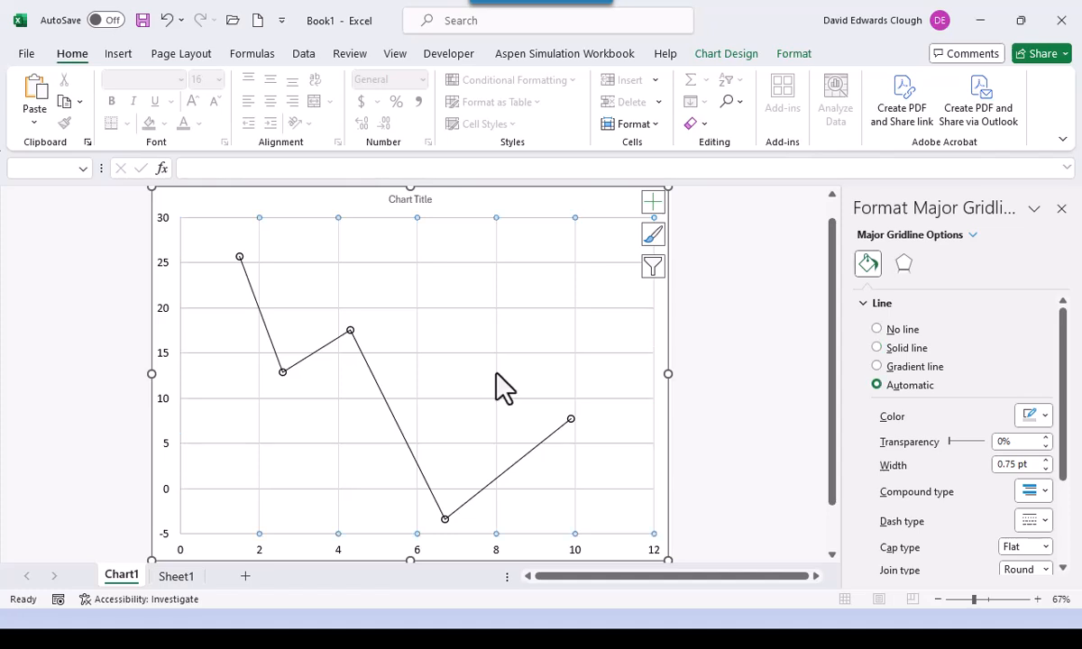
pyautogui.click(1041, 417)
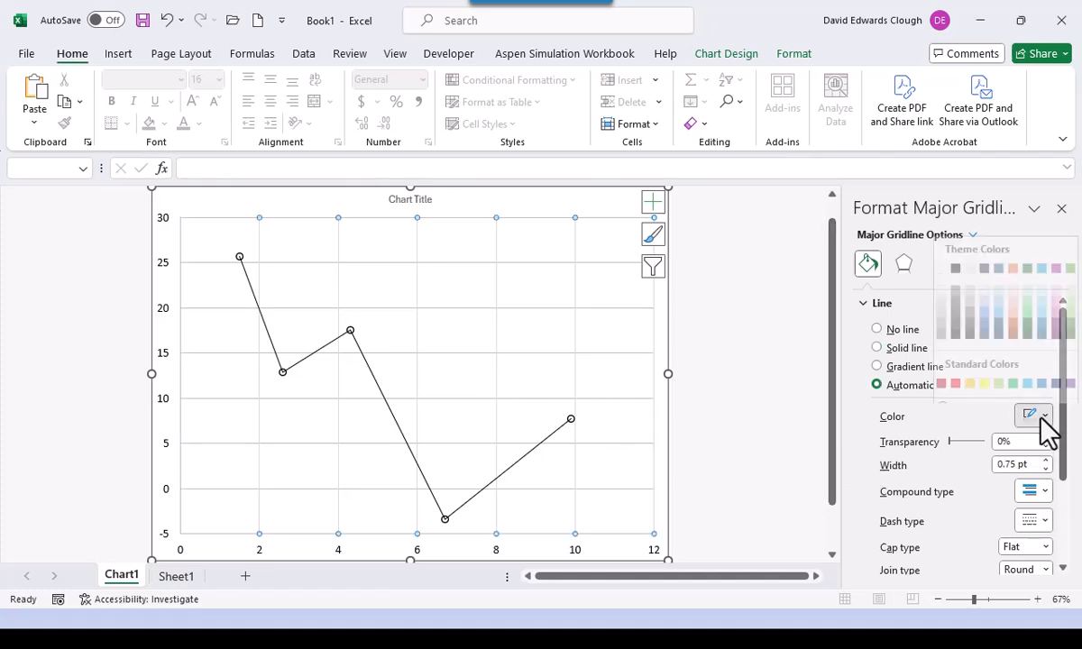
pyautogui.click(942, 303)
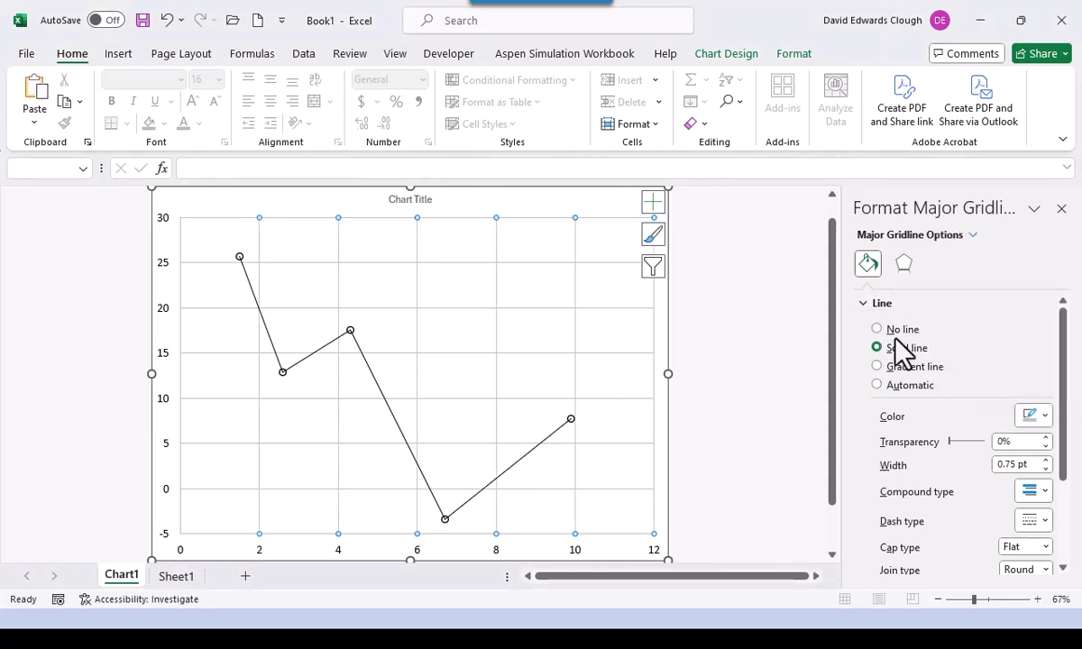
pyautogui.click(793, 390)
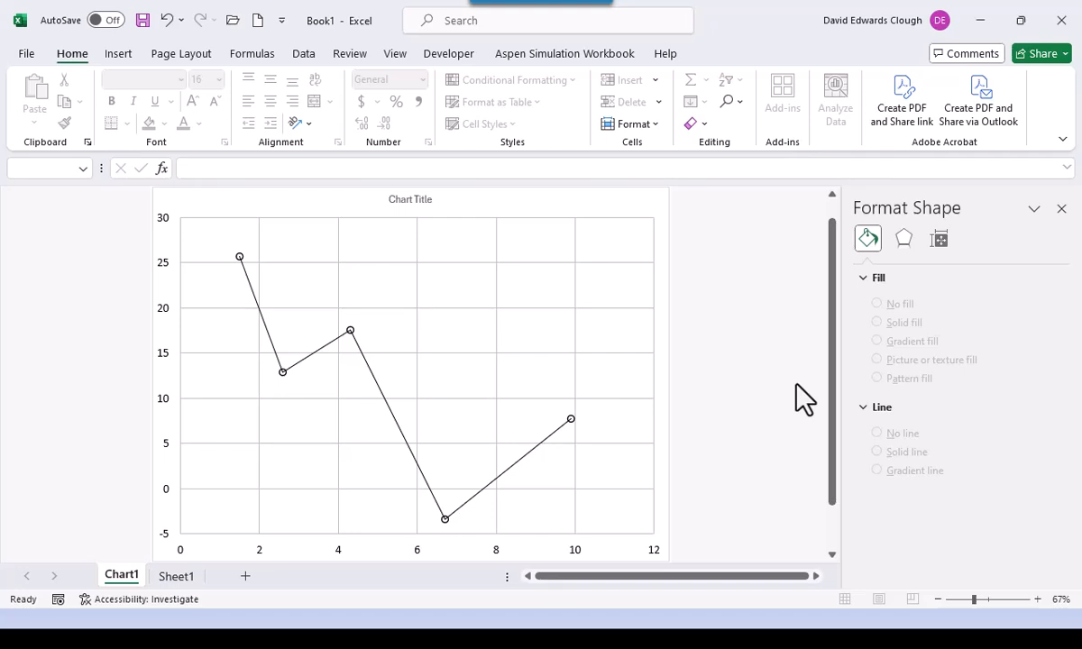
pyautogui.click(629, 205)
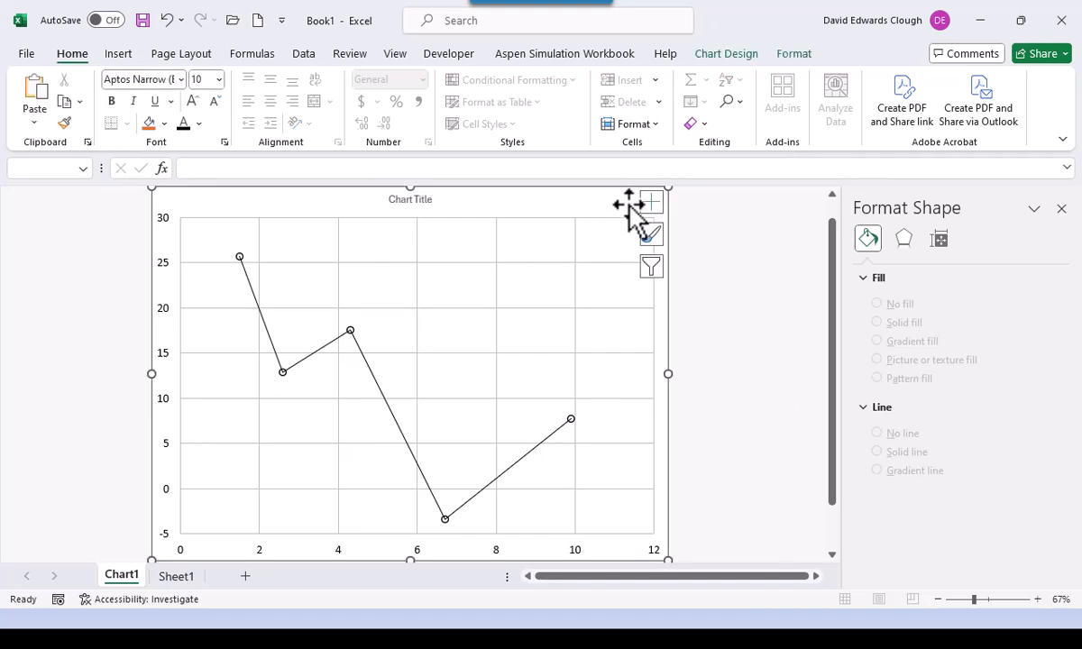
# - Add a primary horizontal axis title reading 'X-axis Title'
pyautogui.click(732, 54)
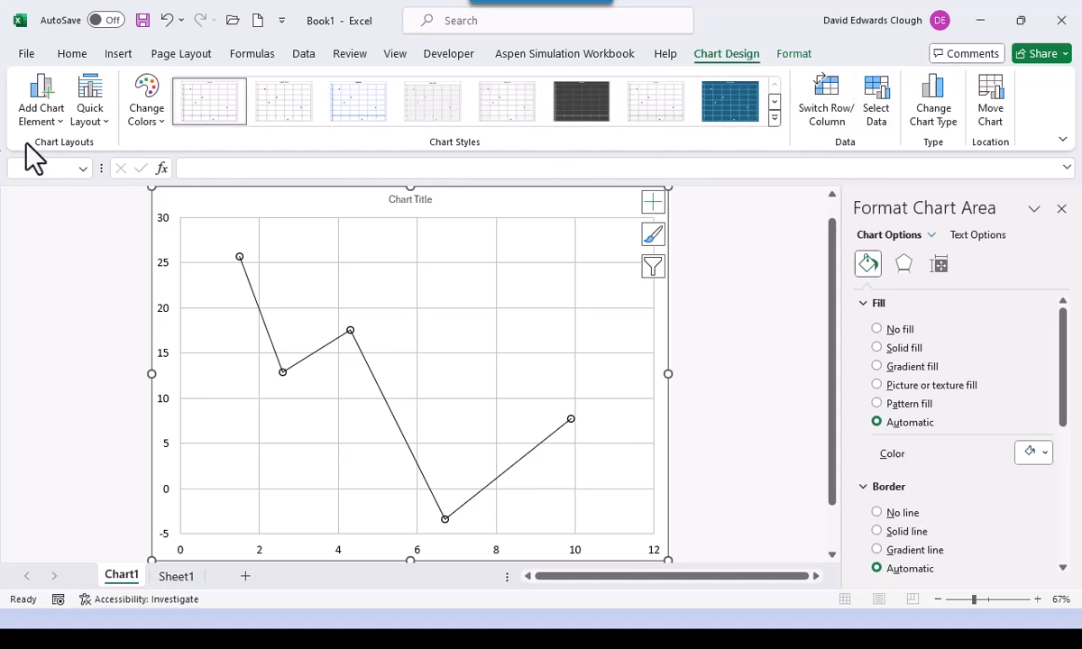
pyautogui.click(40, 113)
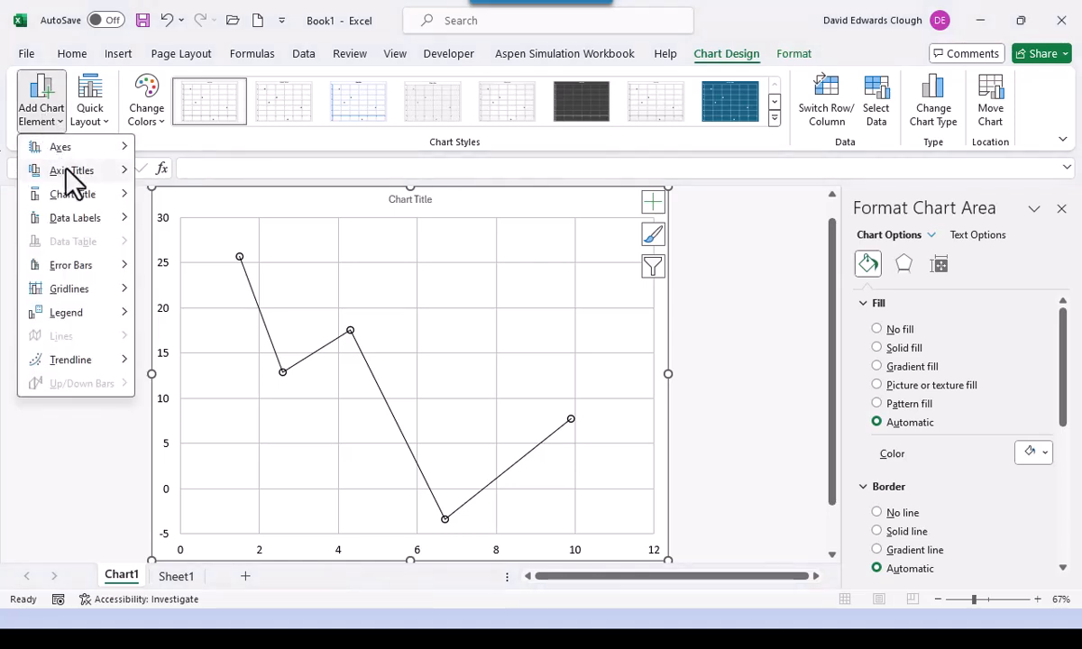
pyautogui.moveTo(73, 170)
pyautogui.click(230, 180)
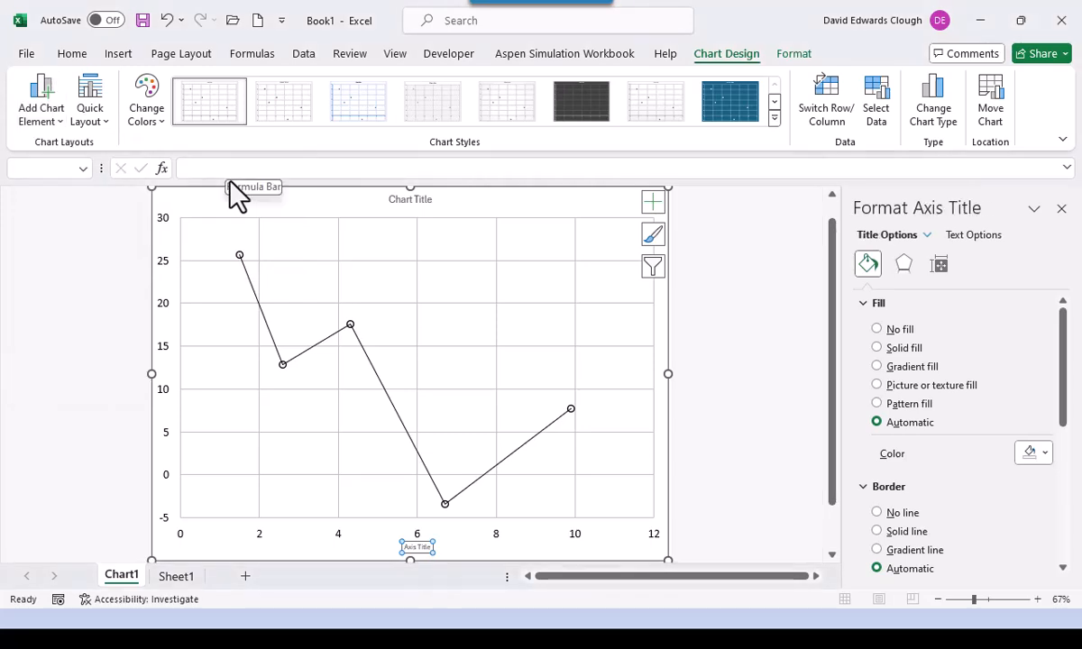
pyautogui.write('X-axis Title')
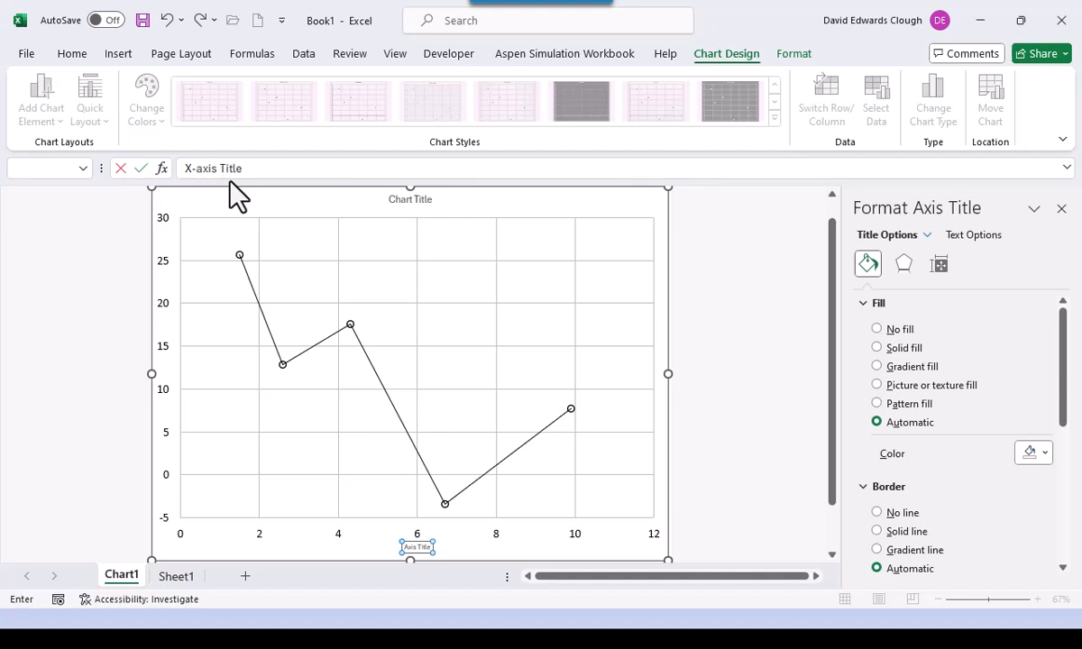
pyautogui.press('Return')
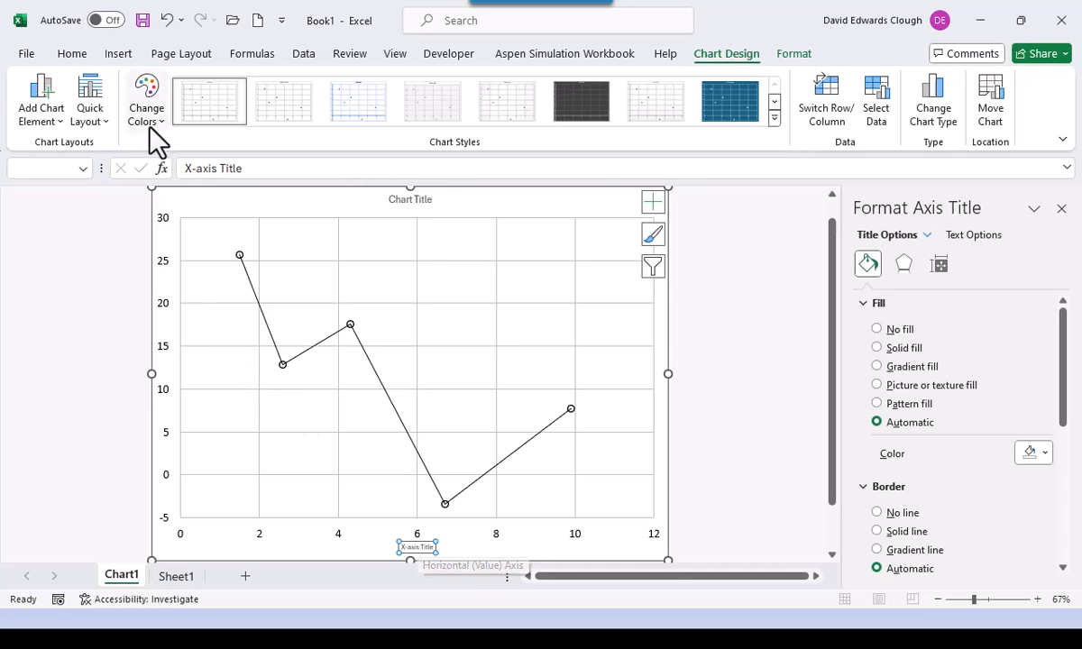
# - Format the X-axis title in 16-point black Calibri
pyautogui.click(70, 53)
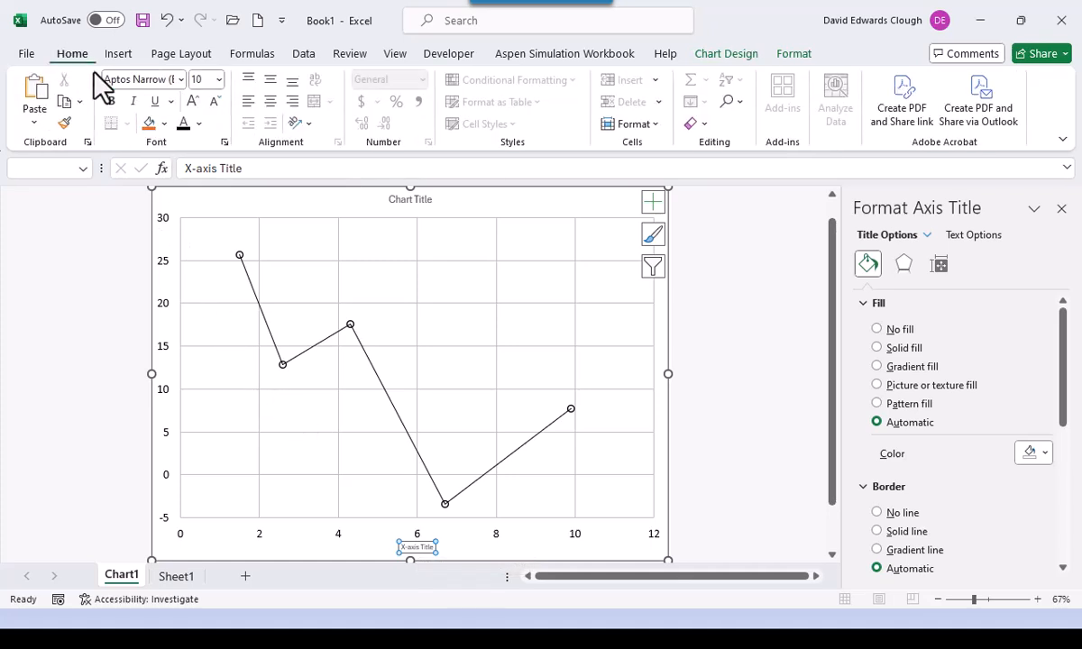
pyautogui.click(180, 79)
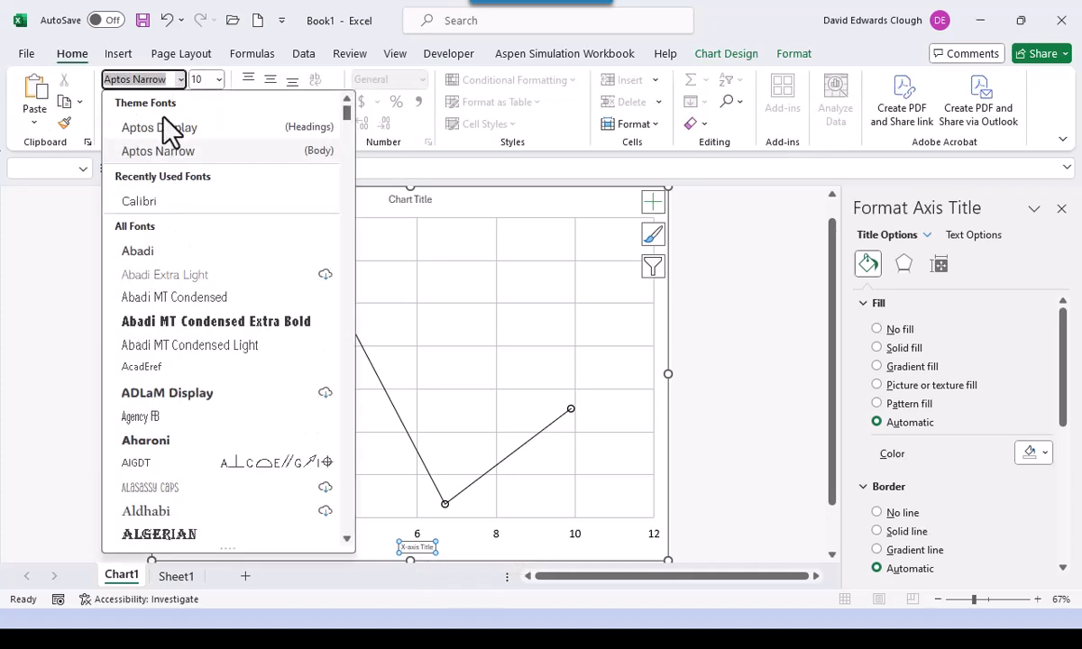
pyautogui.click(155, 200)
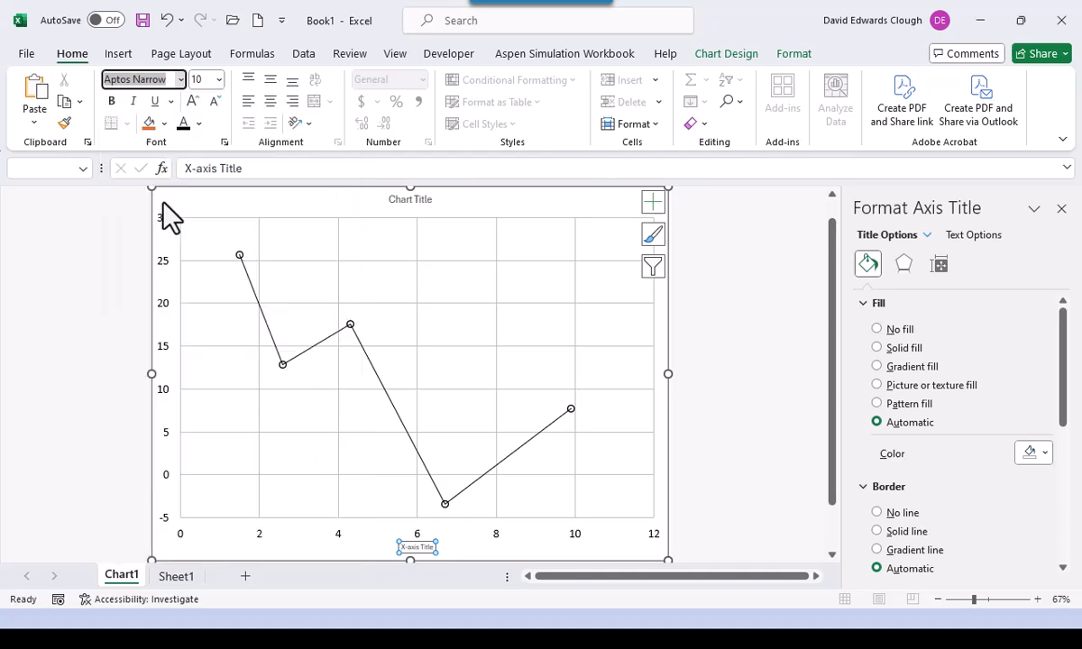
pyautogui.click(219, 81)
pyautogui.click(206, 225)
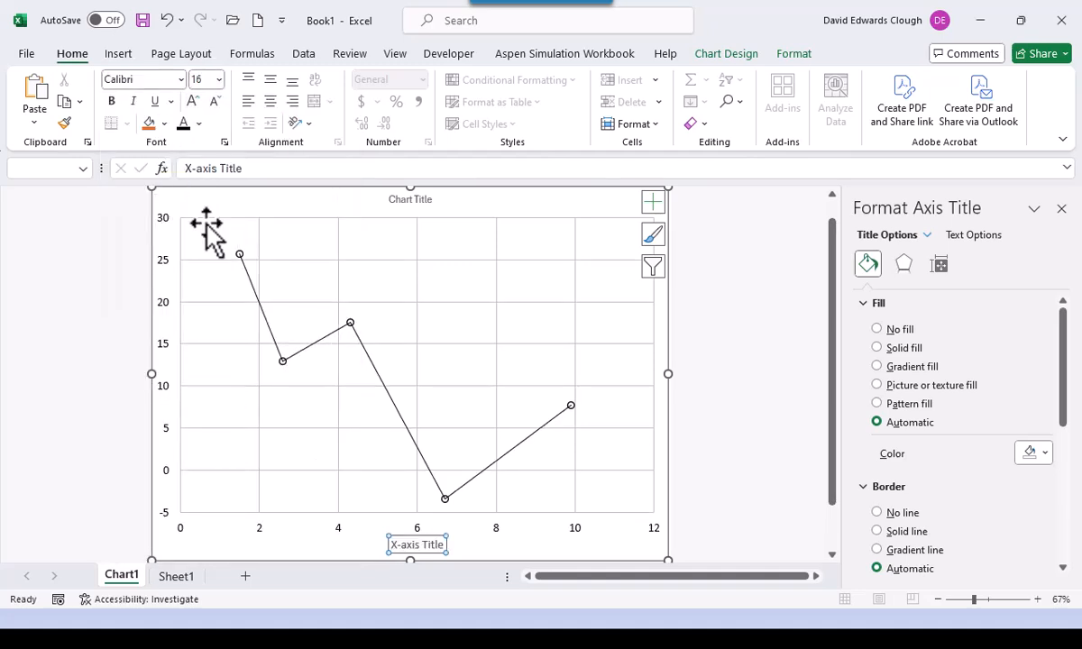
pyautogui.click(182, 126)
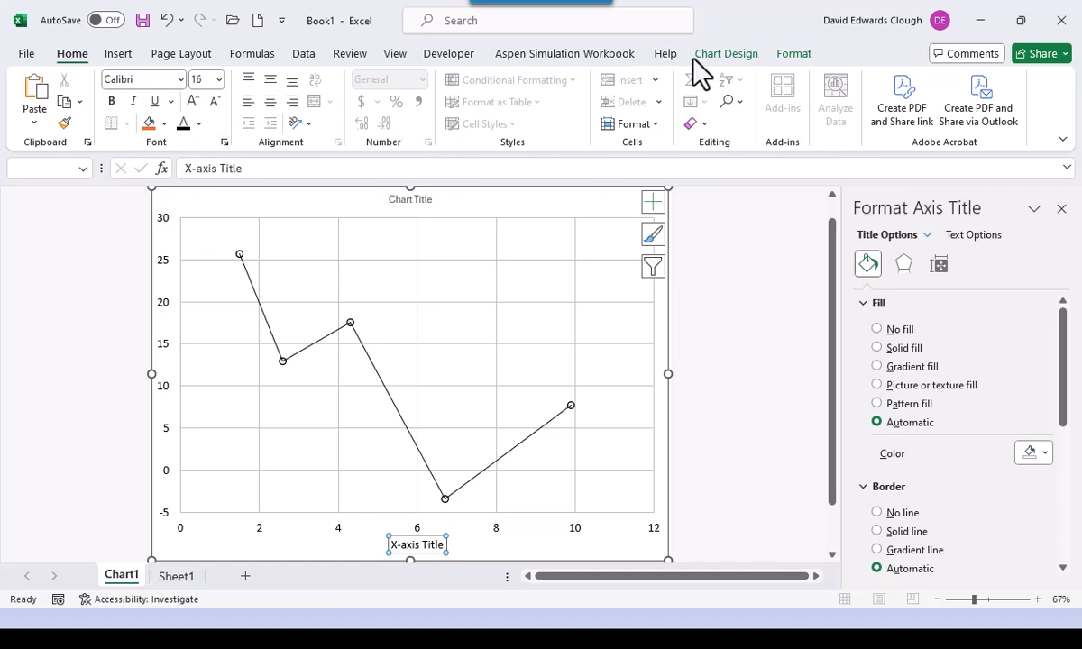
# - Add a primary vertical axis title reading 'Y-axis Title'
pyautogui.click(725, 53)
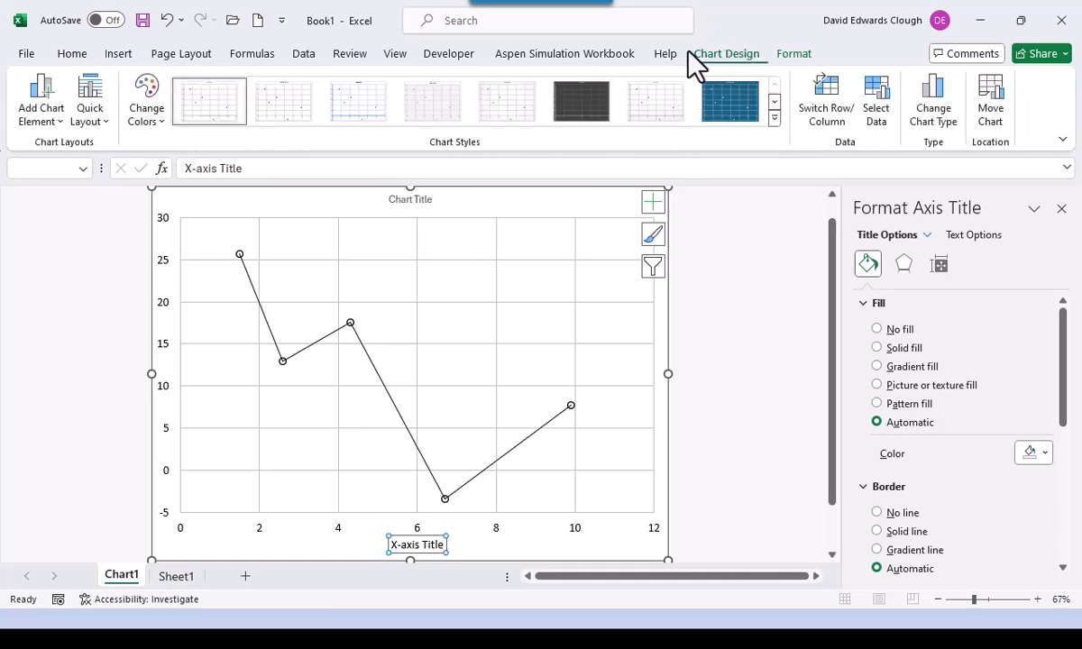
pyautogui.click(36, 113)
pyautogui.moveTo(106, 171)
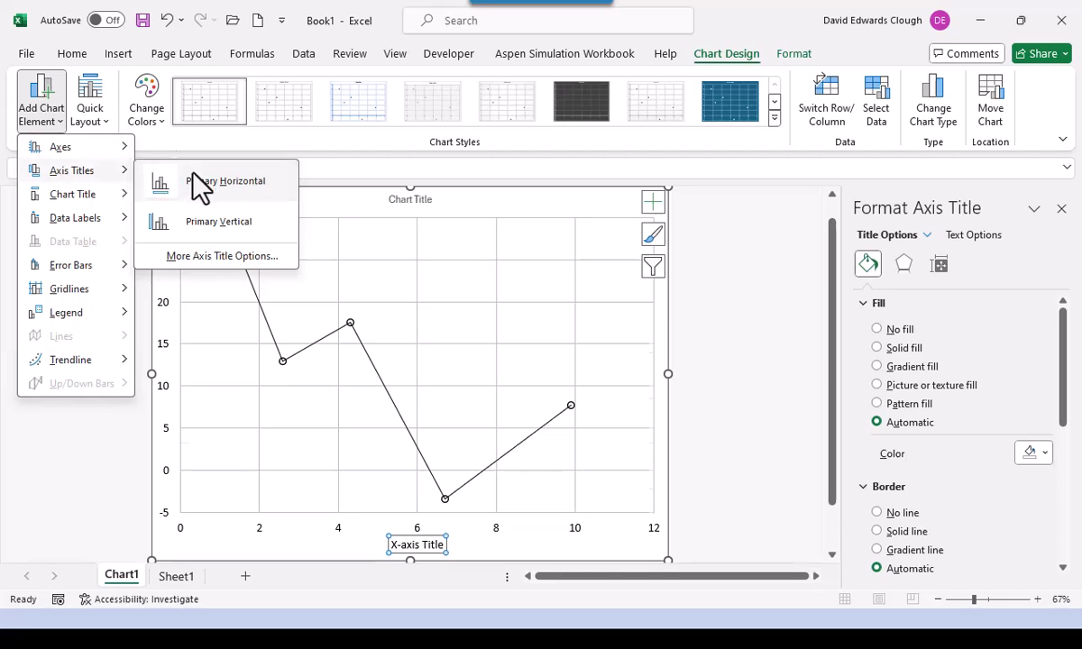
pyautogui.click(210, 223)
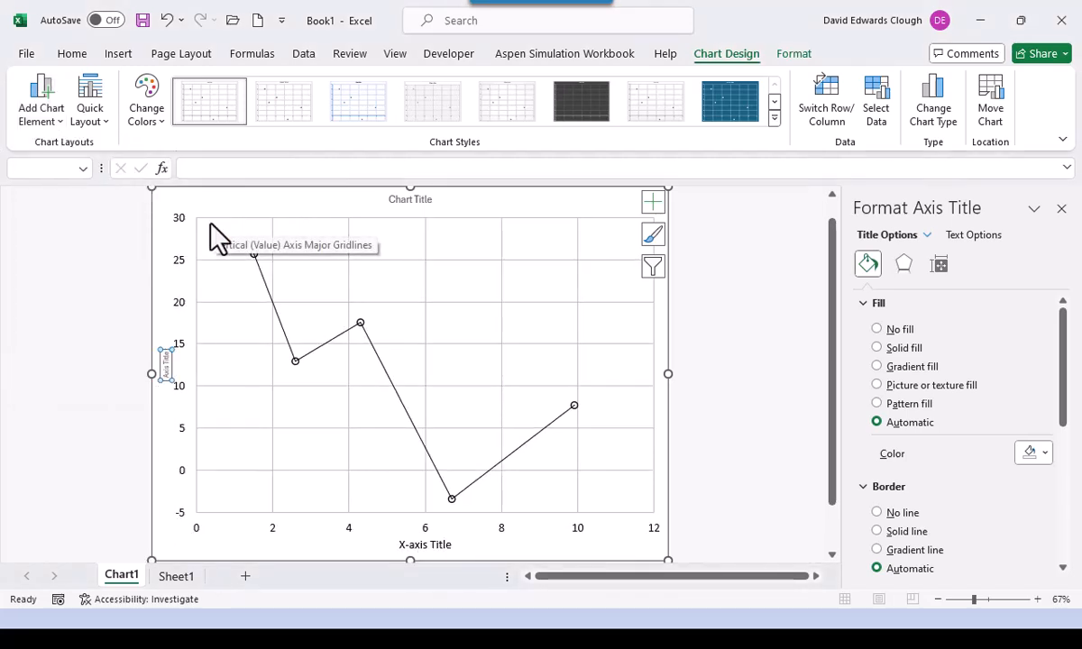
pyautogui.write('Y-axis Title')
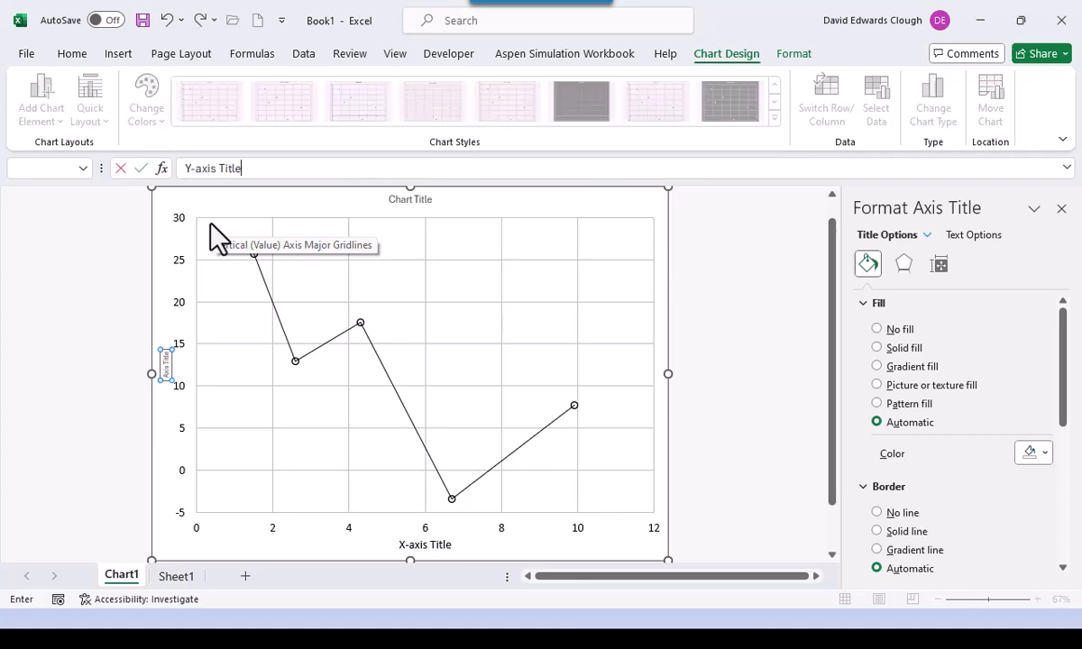
pyautogui.press('Return')
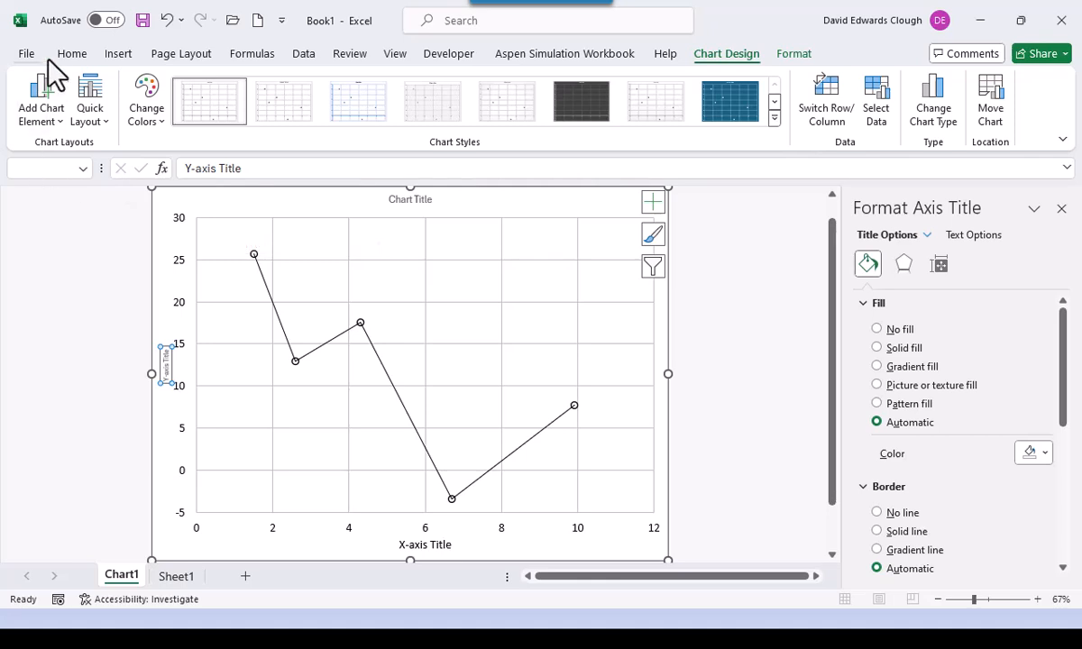
# - Format the Y-axis title in 16-point black Calibri
pyautogui.click(78, 54)
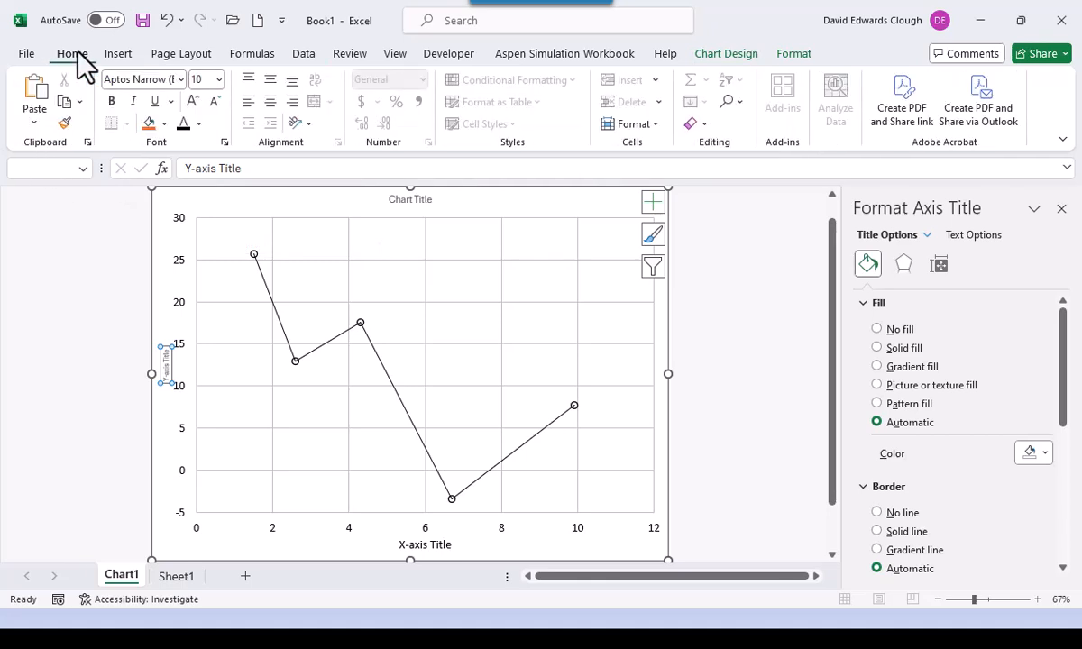
pyautogui.click(181, 80)
pyautogui.click(146, 195)
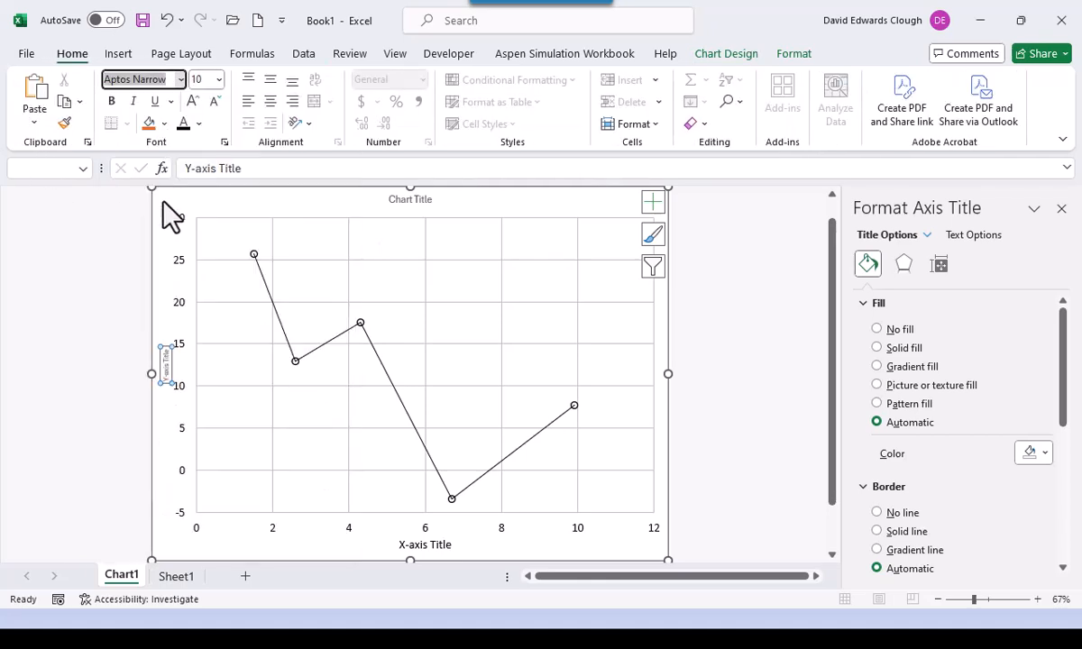
pyautogui.click(219, 80)
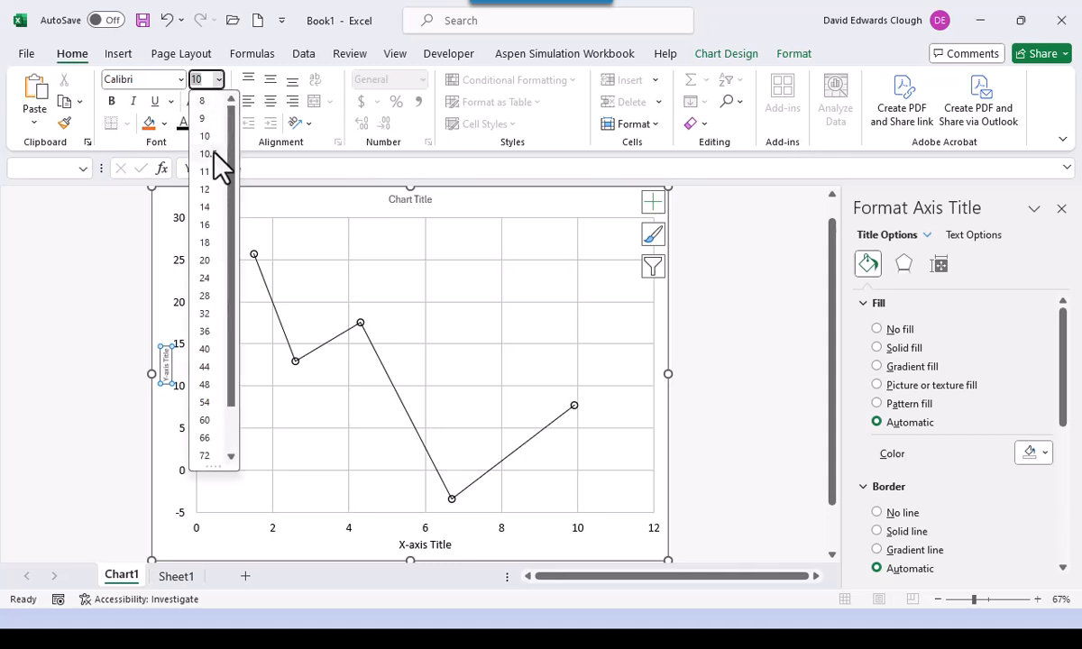
pyautogui.click(210, 224)
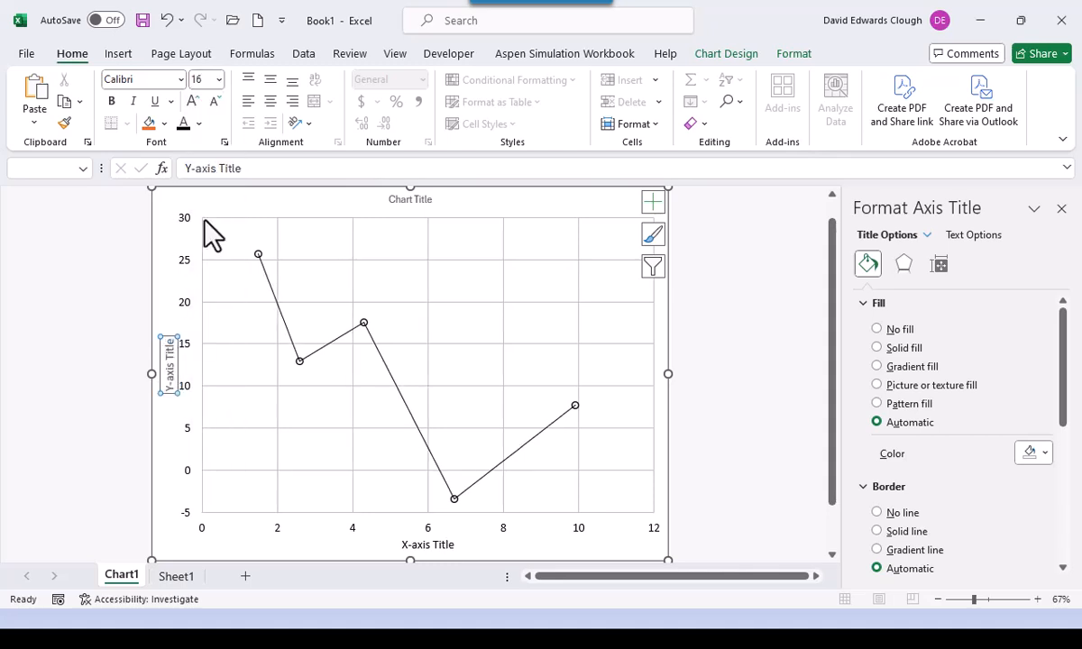
pyautogui.click(183, 125)
# - Set the Chart Title font to Calibri at 18 point
pyautogui.click(402, 199)
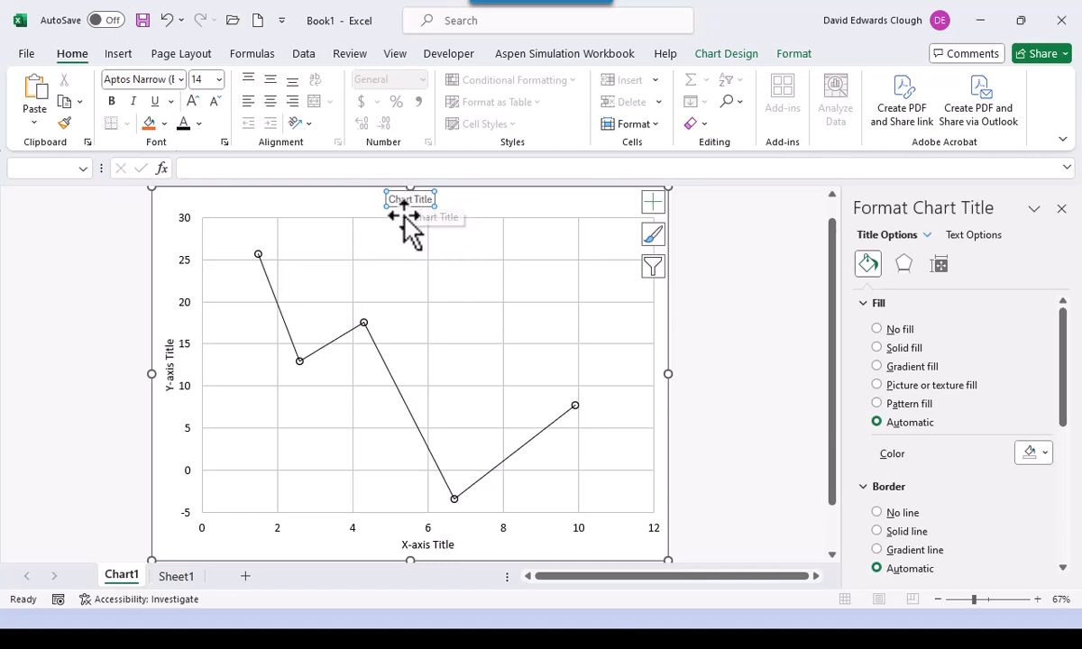
pyautogui.click(181, 80)
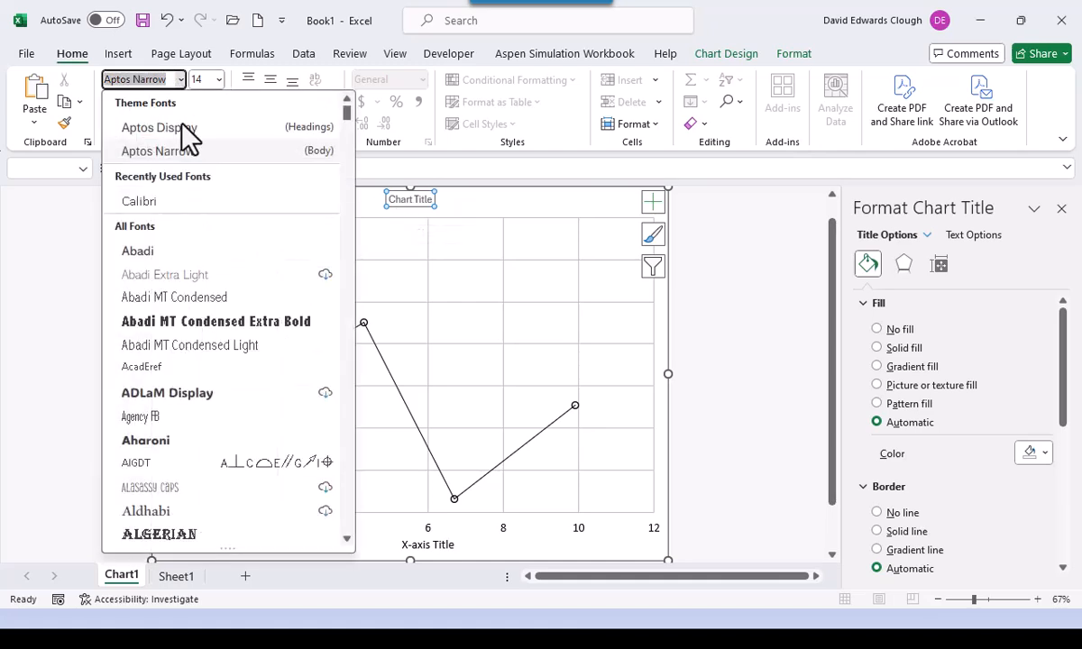
pyautogui.click(179, 201)
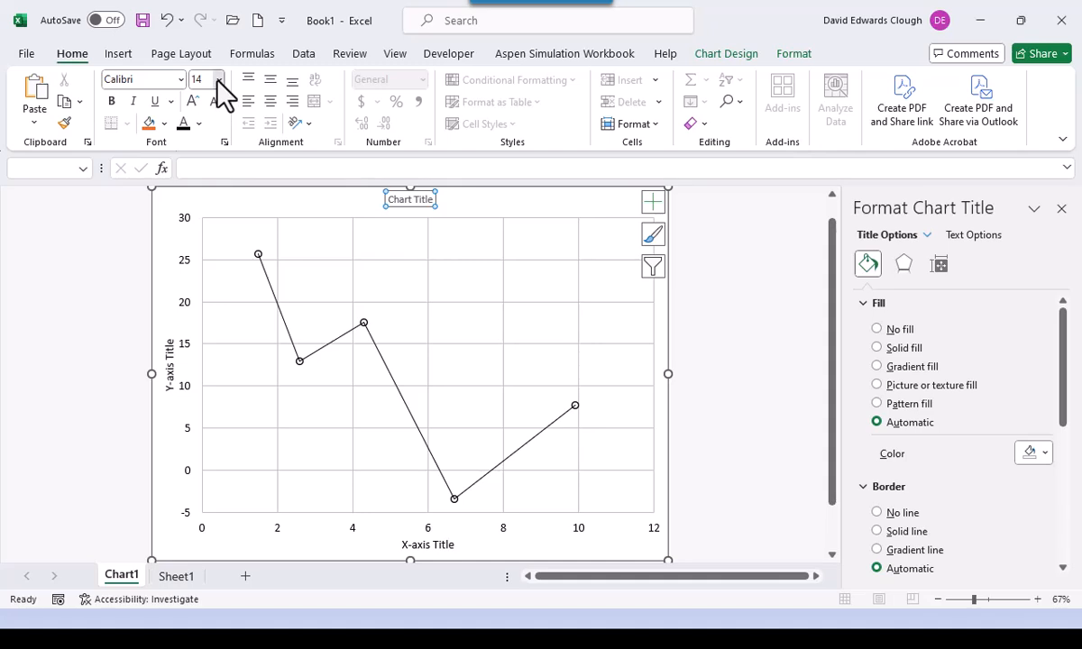
pyautogui.click(219, 80)
pyautogui.click(207, 243)
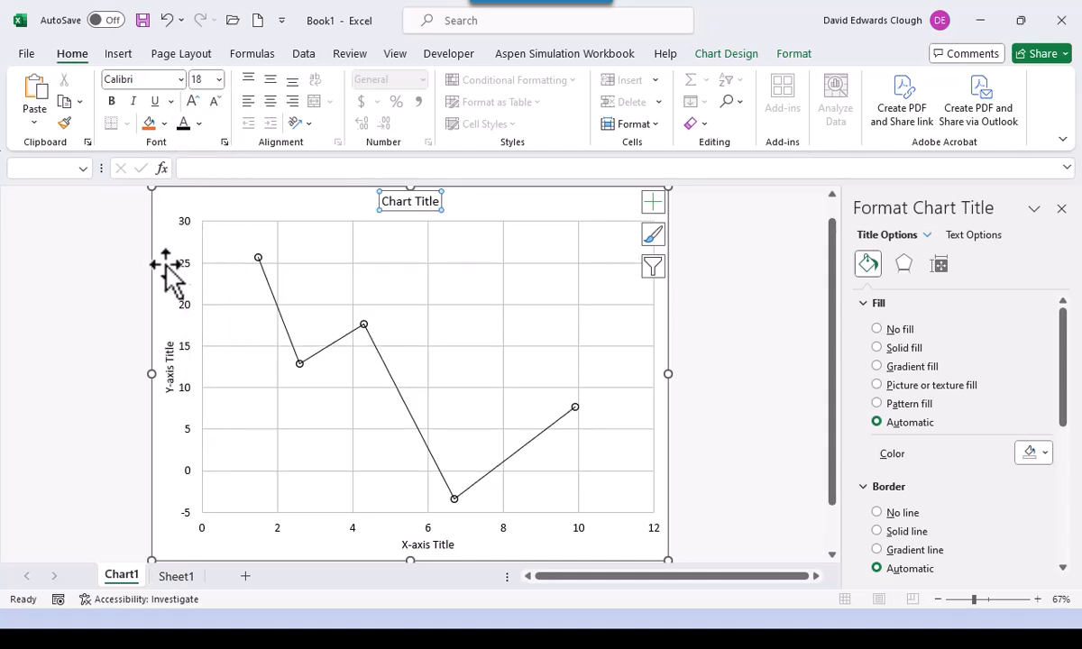
pyautogui.click(90, 327)
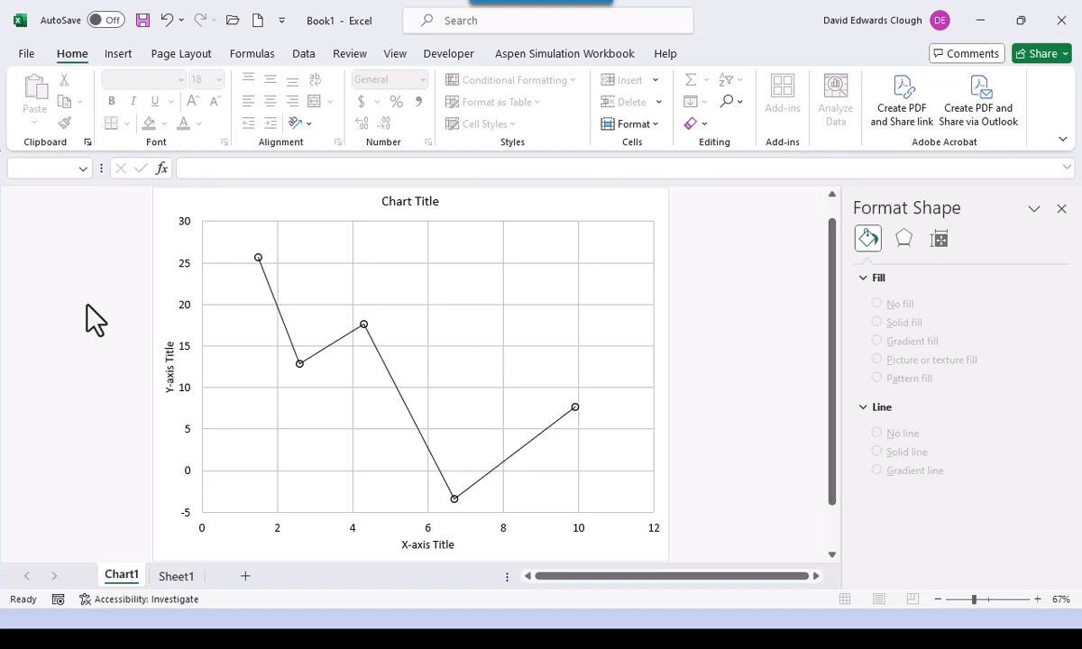
# - Select the chart, dismiss the plot area's shortcut menu, and switch windows with Alt+Tab
pyautogui.click(592, 212)
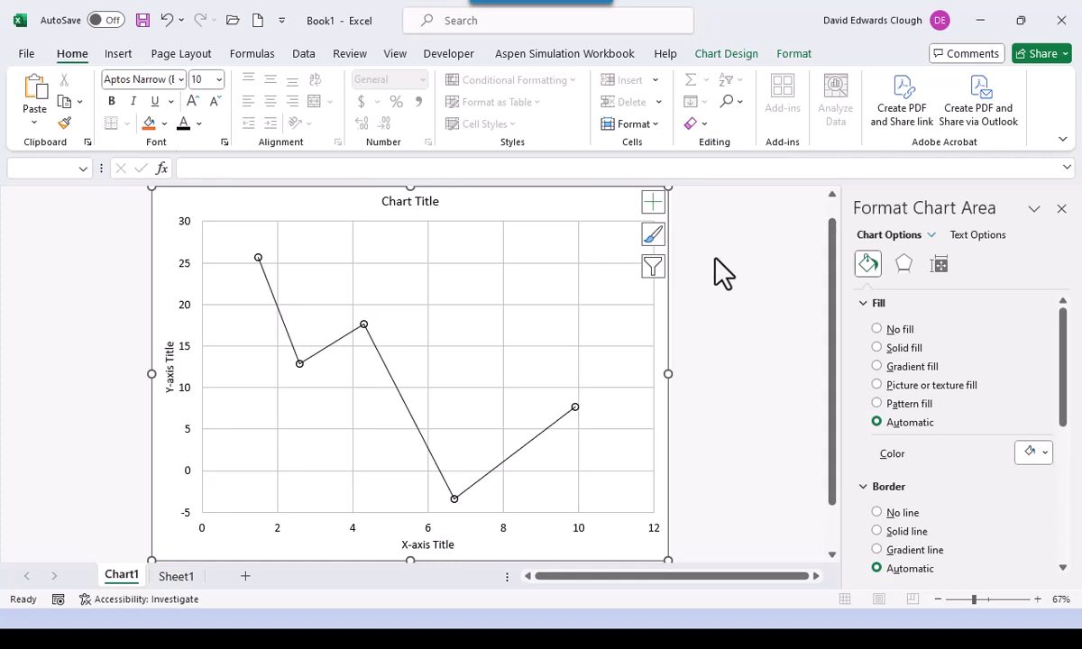
pyautogui.rightClick(465, 341)
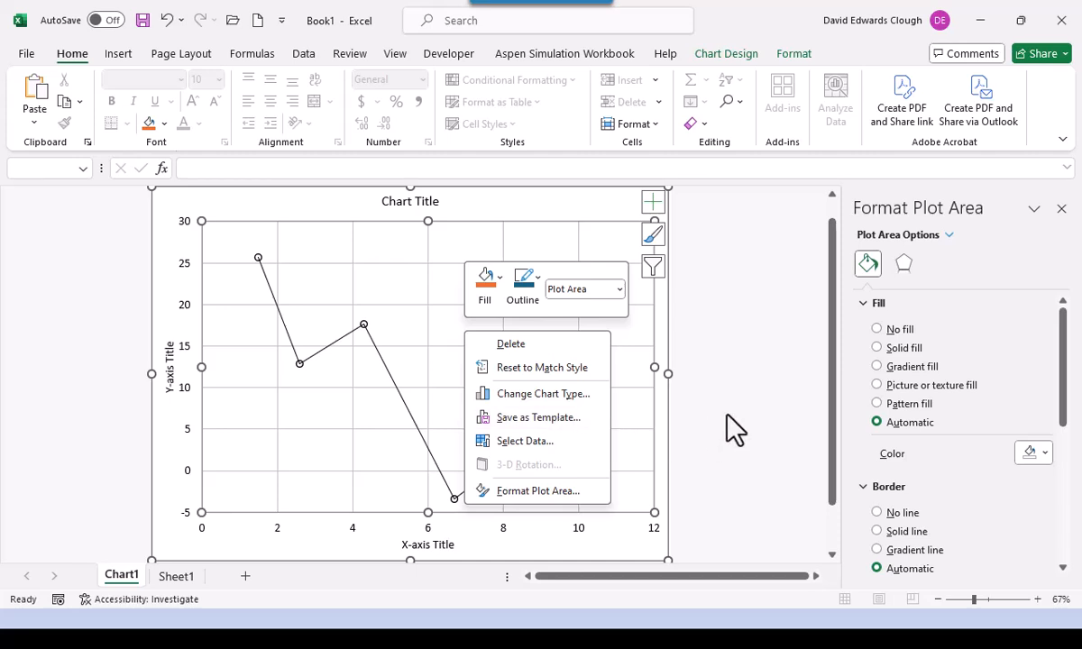
pyautogui.press('Escape')
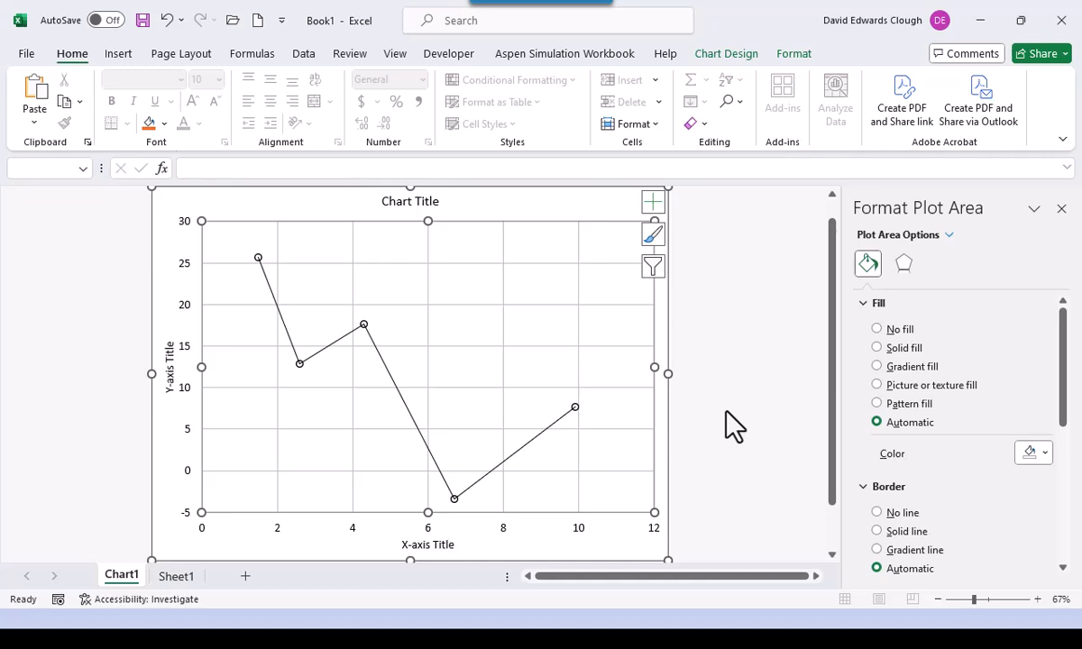
pyautogui.hotkey('alt', 'Tab')
pyautogui.hotkey('alt', 'Tab')
pyautogui.hotkey('alt', 'Tab')
pyautogui.hotkey('alt', 'Tab')
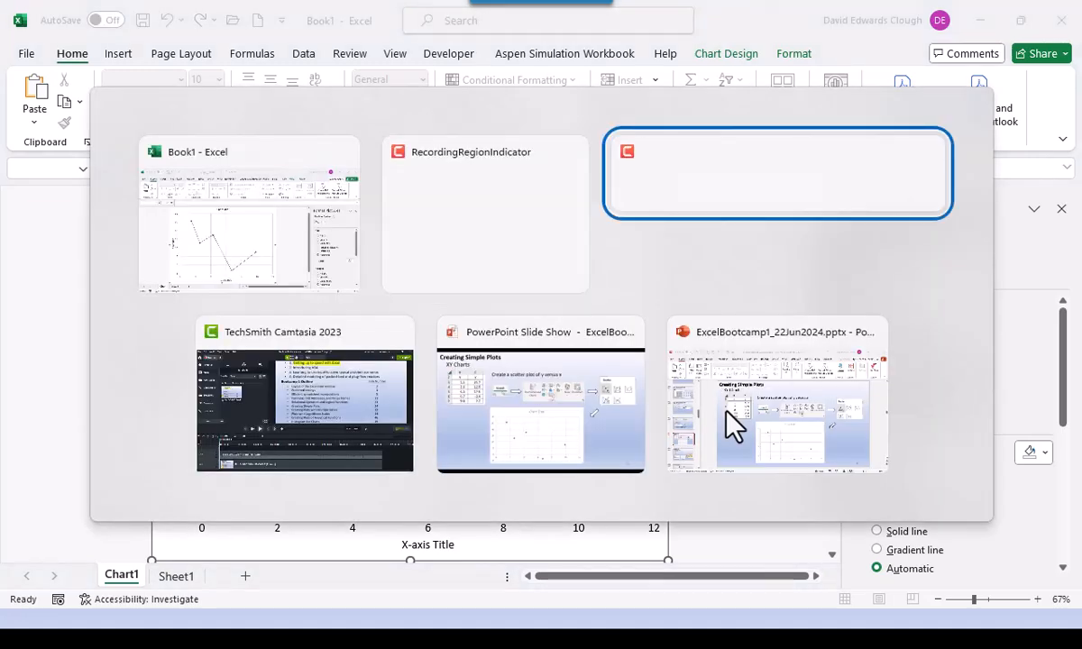
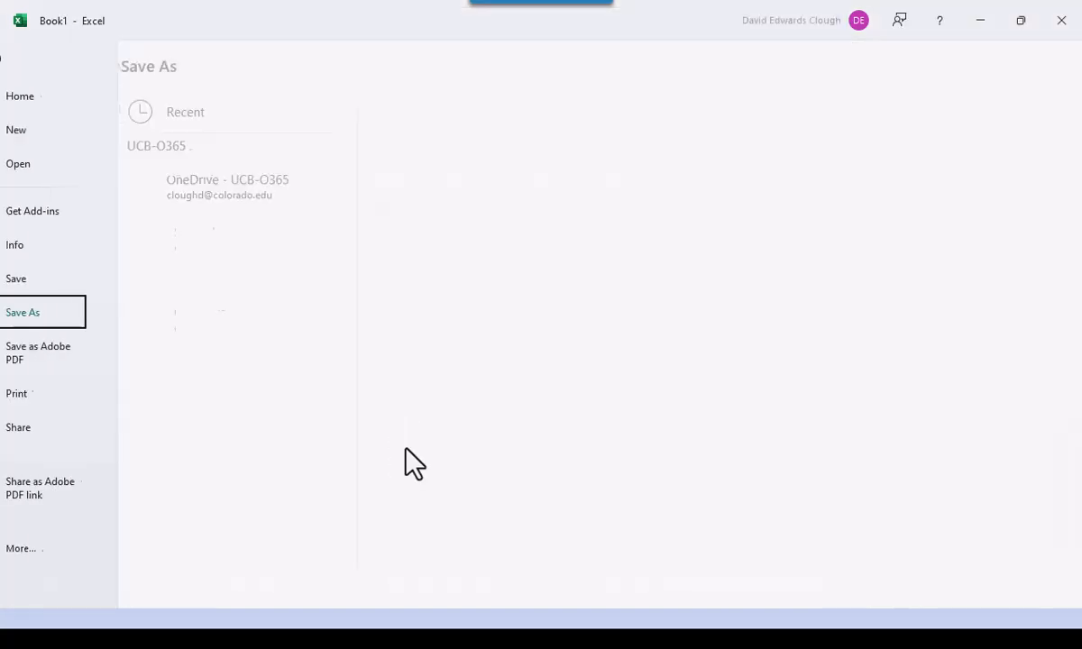
# - In the Save As dialog, go to the ShortCourses > Bootcamp > Bootcamp1 > Bootcamp1Files folder
pyautogui.click(330, 475)
pyautogui.scroll(-15, 449, 381)
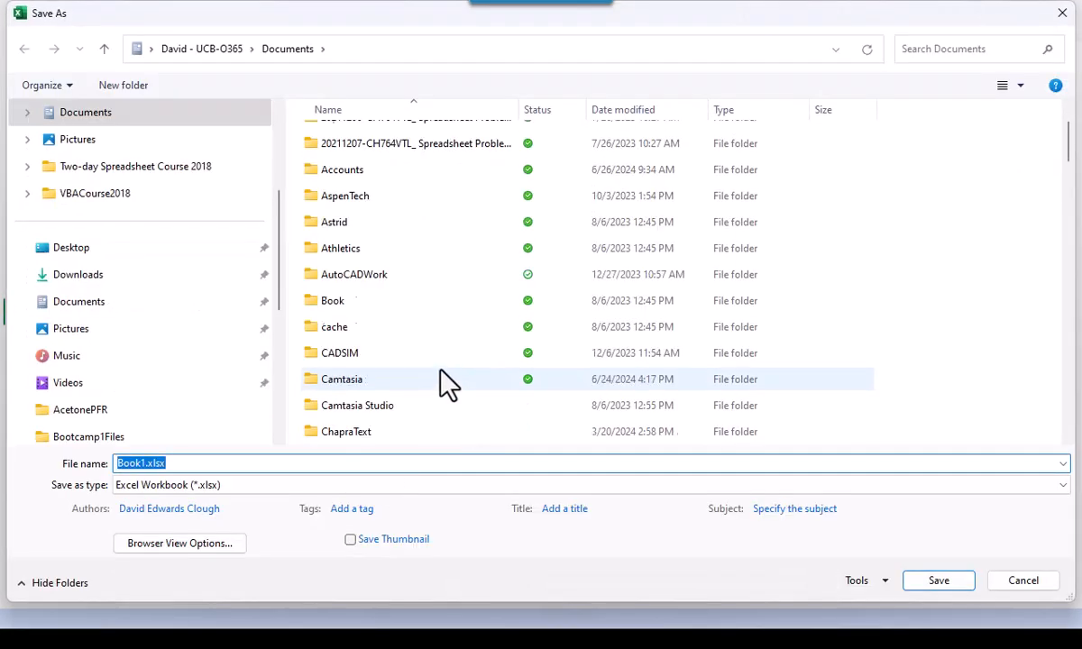
pyautogui.scroll(-5, 449, 382)
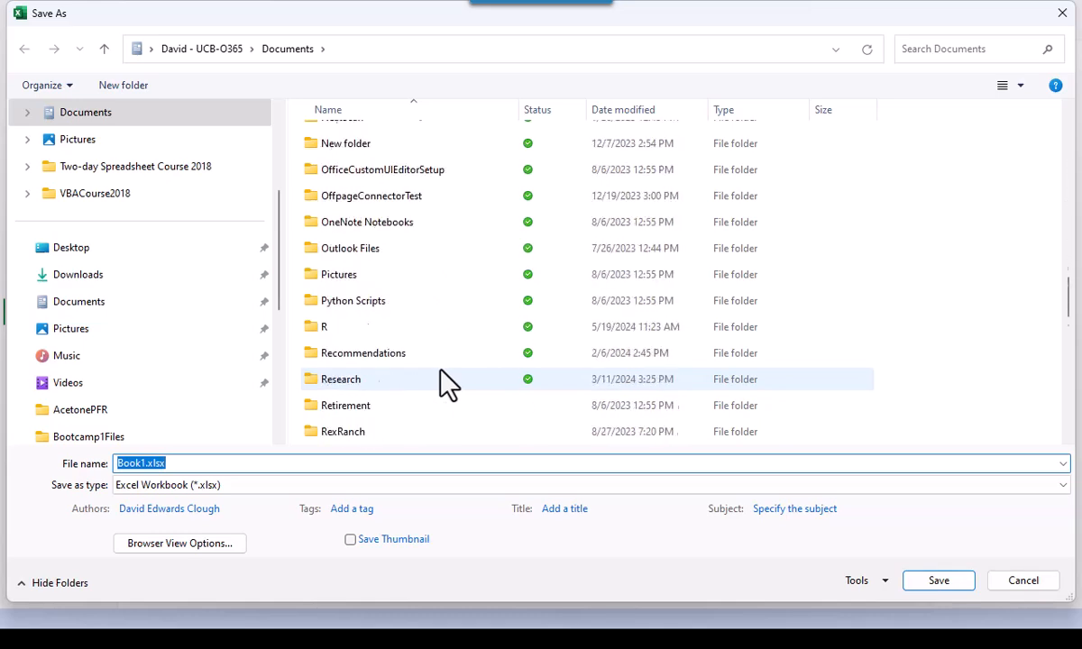
pyautogui.scroll(1, 449, 381)
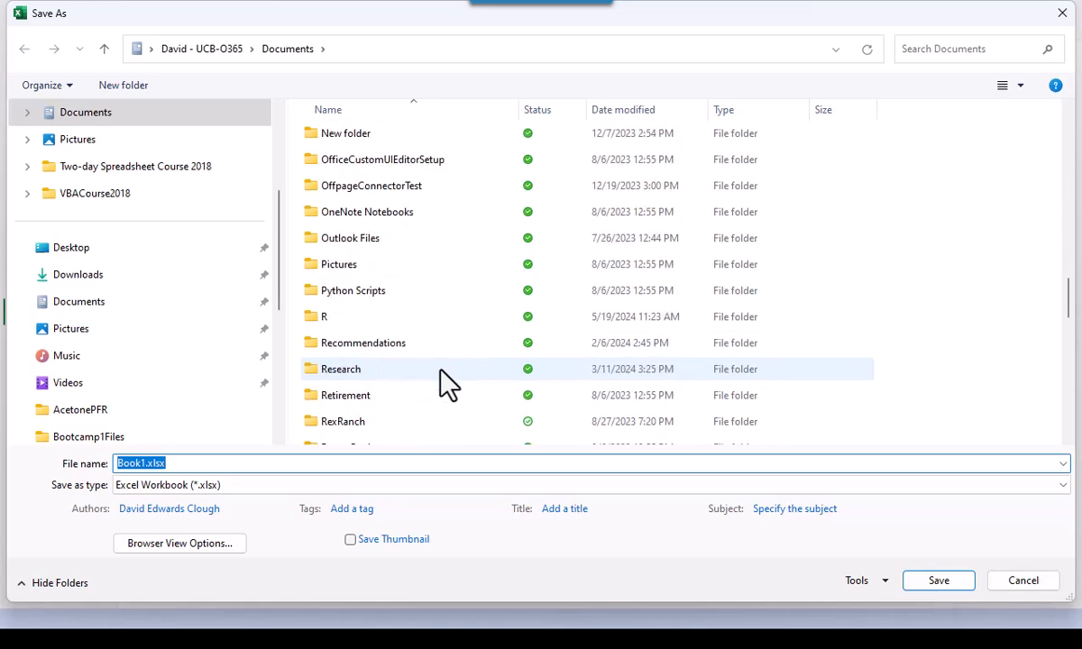
pyautogui.scroll(-2, 449, 383)
pyautogui.scroll(-2, 449, 383)
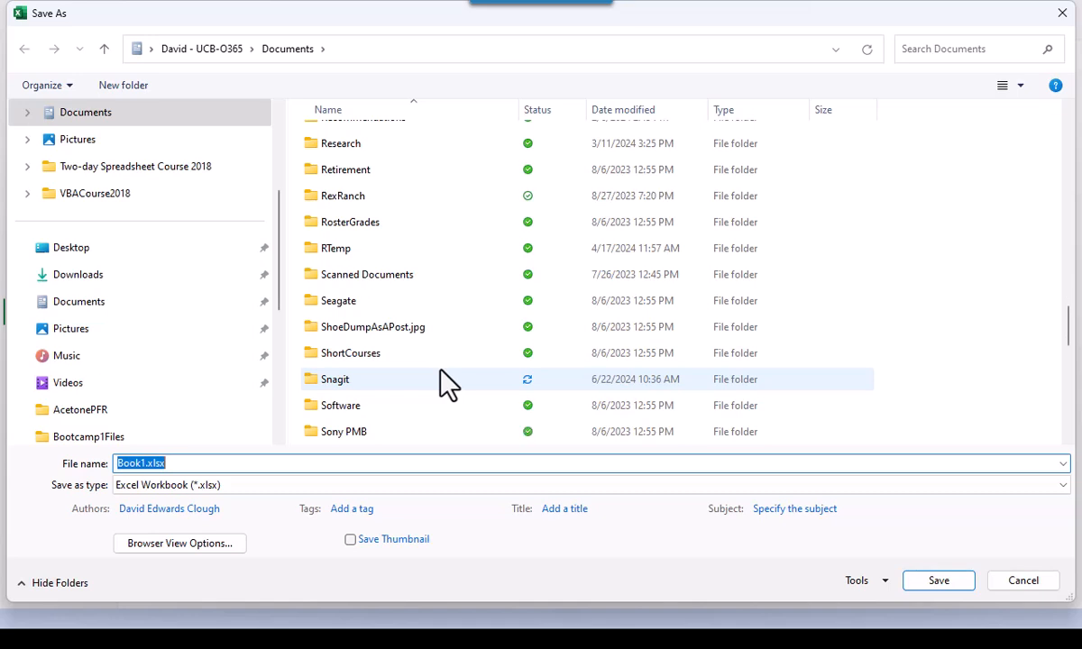
pyautogui.scroll(-1, 416, 437)
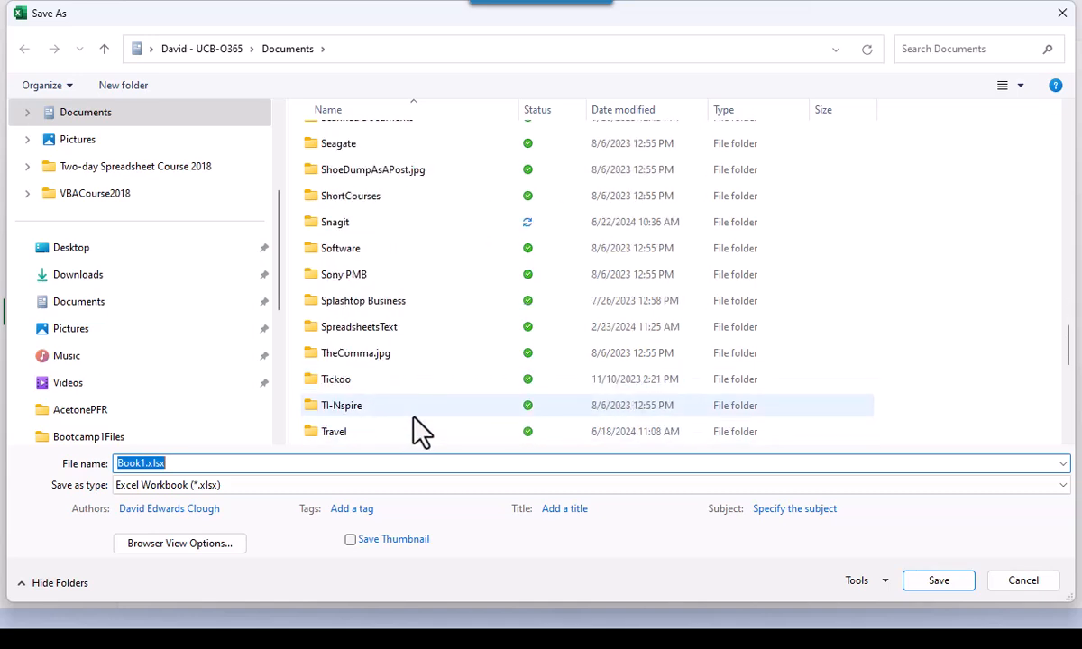
pyautogui.click(378, 199)
pyautogui.doubleClick(378, 198)
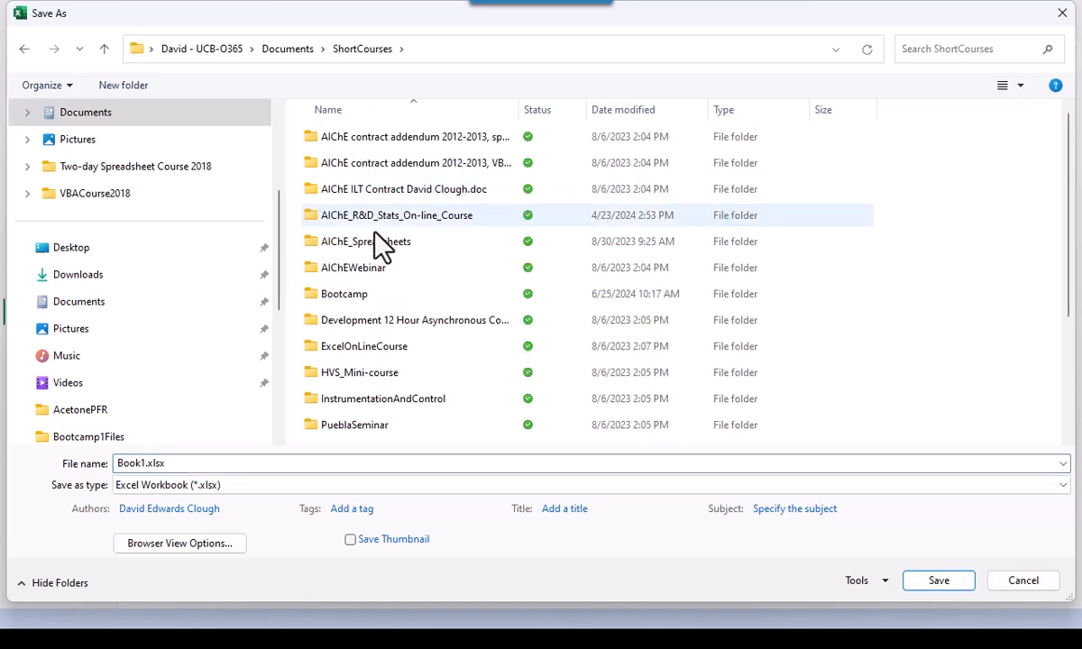
pyautogui.click(362, 294)
pyautogui.doubleClick(363, 293)
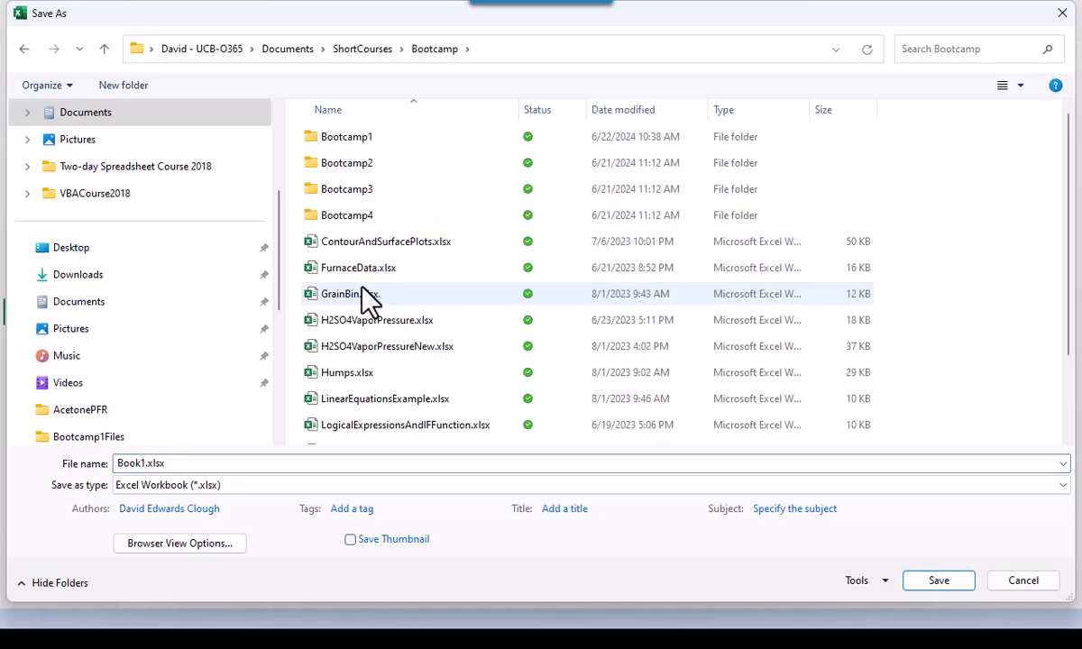
pyautogui.click(345, 139)
pyautogui.doubleClick(345, 140)
pyautogui.click(357, 142)
pyautogui.doubleClick(356, 143)
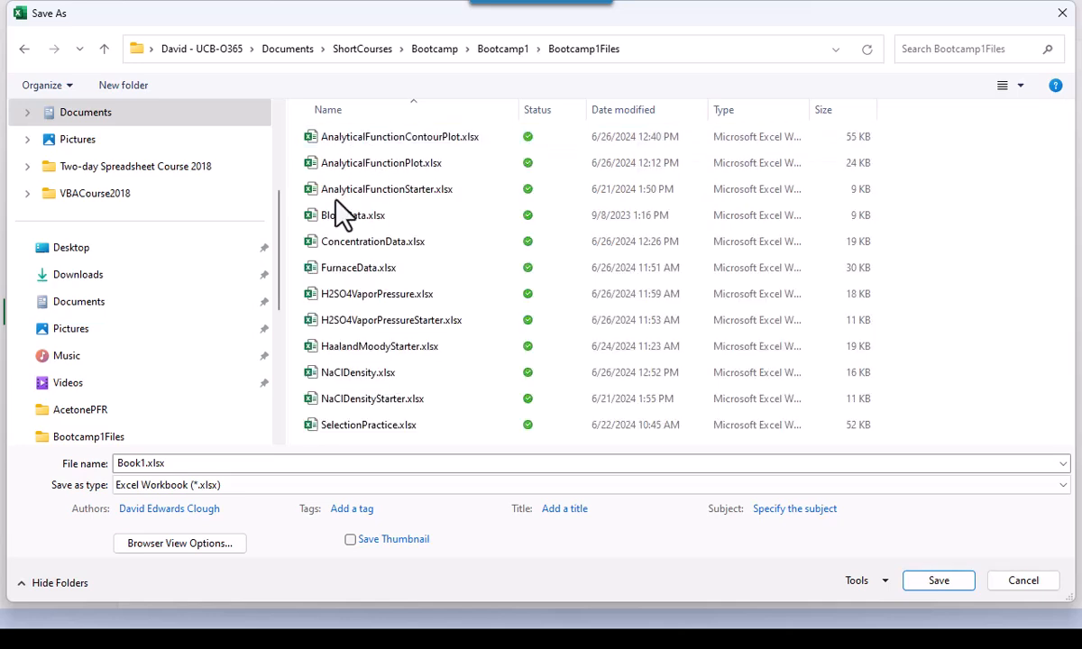
# - Save the workbook there under the file name SimplePlot
pyautogui.click(230, 463)
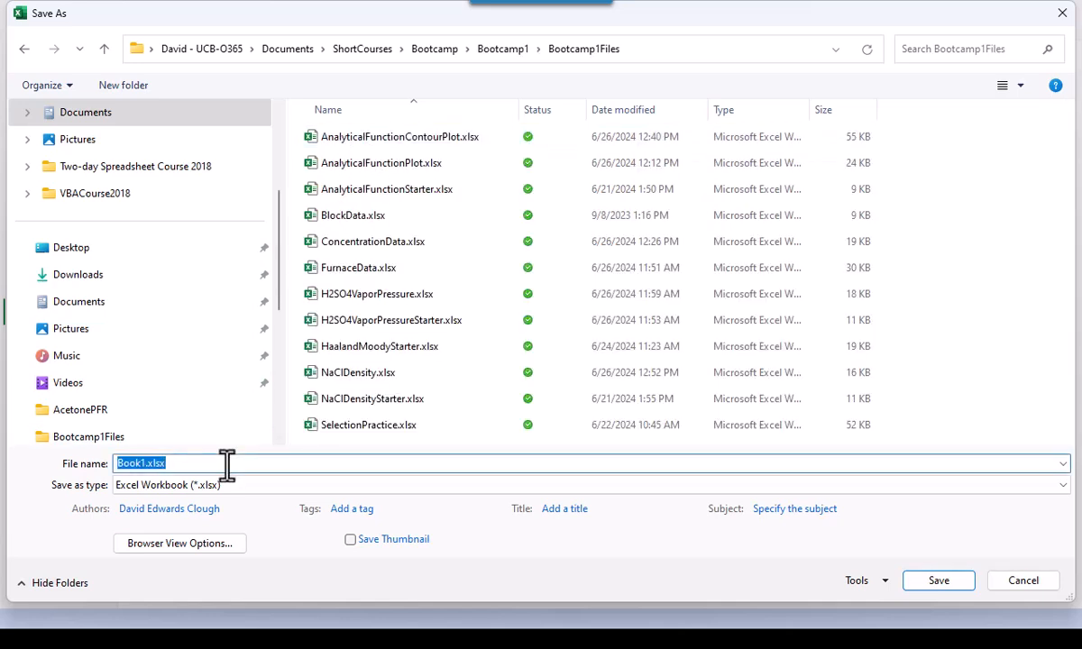
pyautogui.write('SimplePlot')
pyautogui.hotkey('ctrl', 'a')
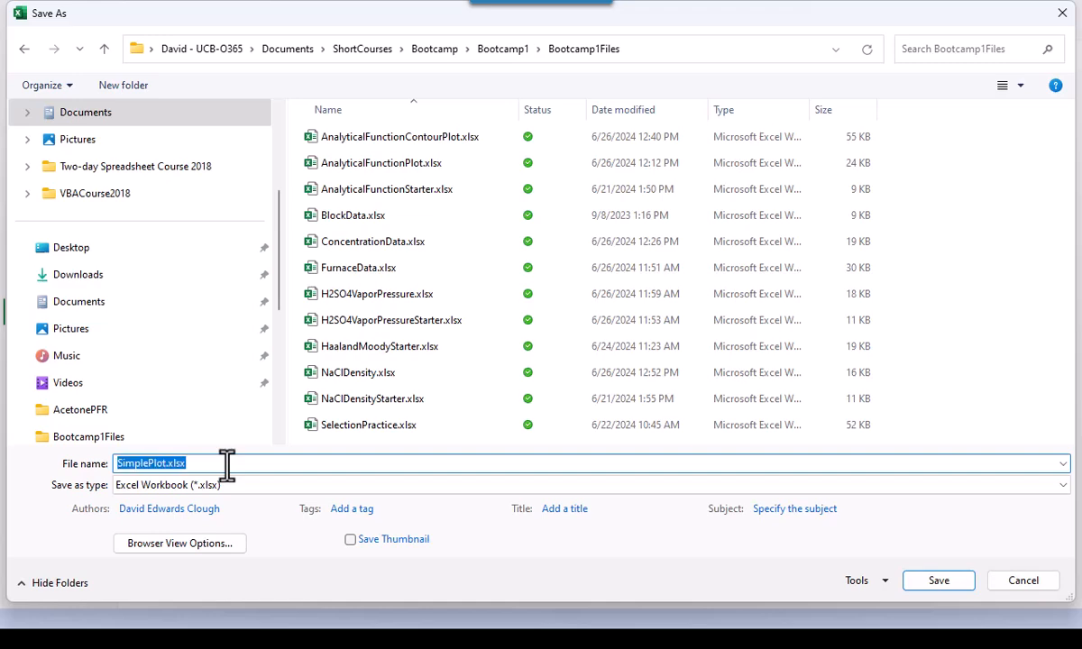
pyautogui.press('Escape')
pyautogui.click(221, 468)
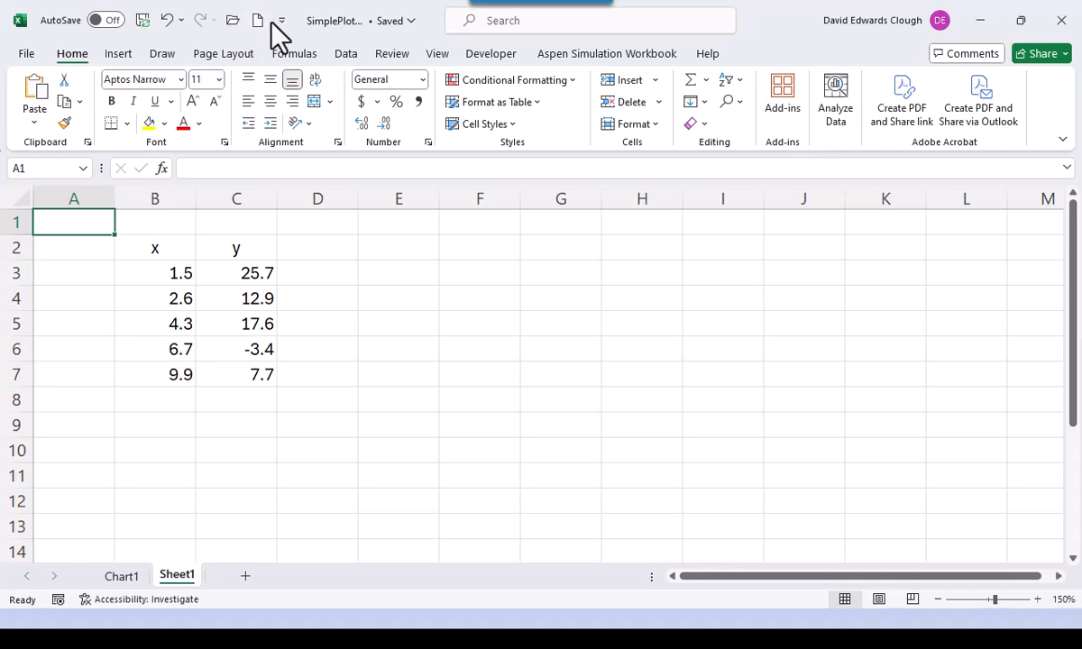
# - Create a new blank workbook from the File > New page
pyautogui.click(28, 56)
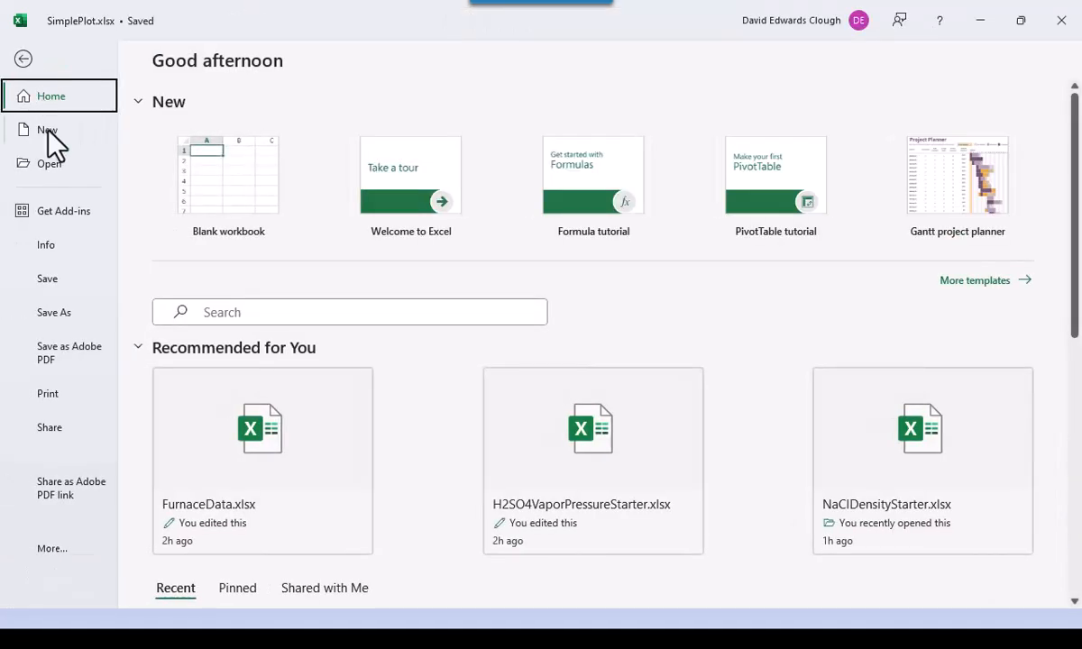
pyautogui.click(47, 130)
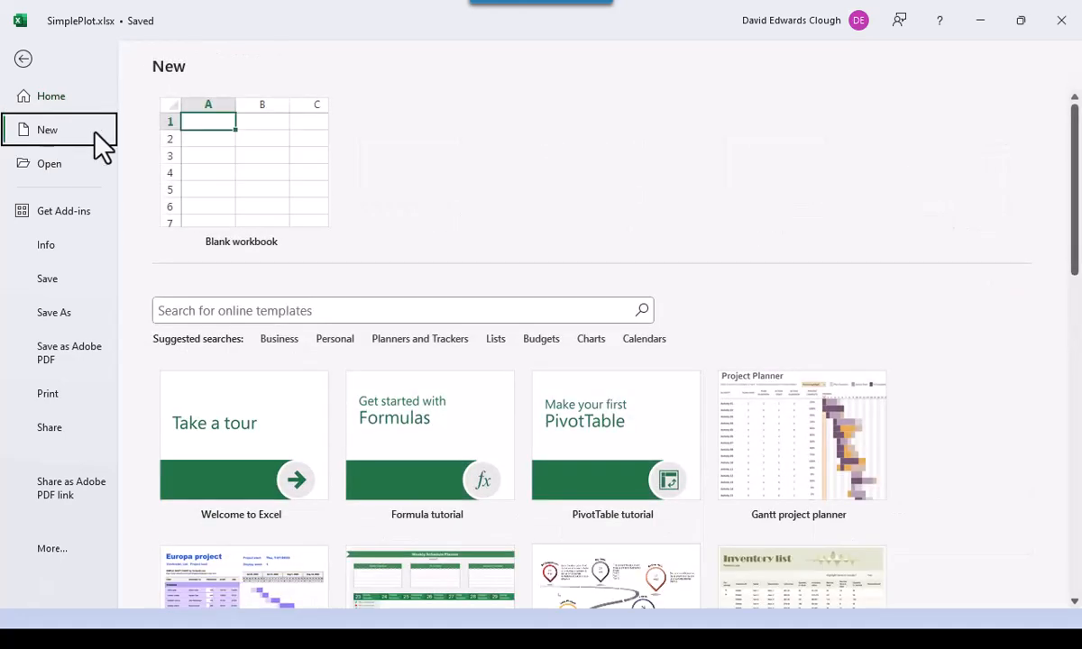
pyautogui.click(275, 159)
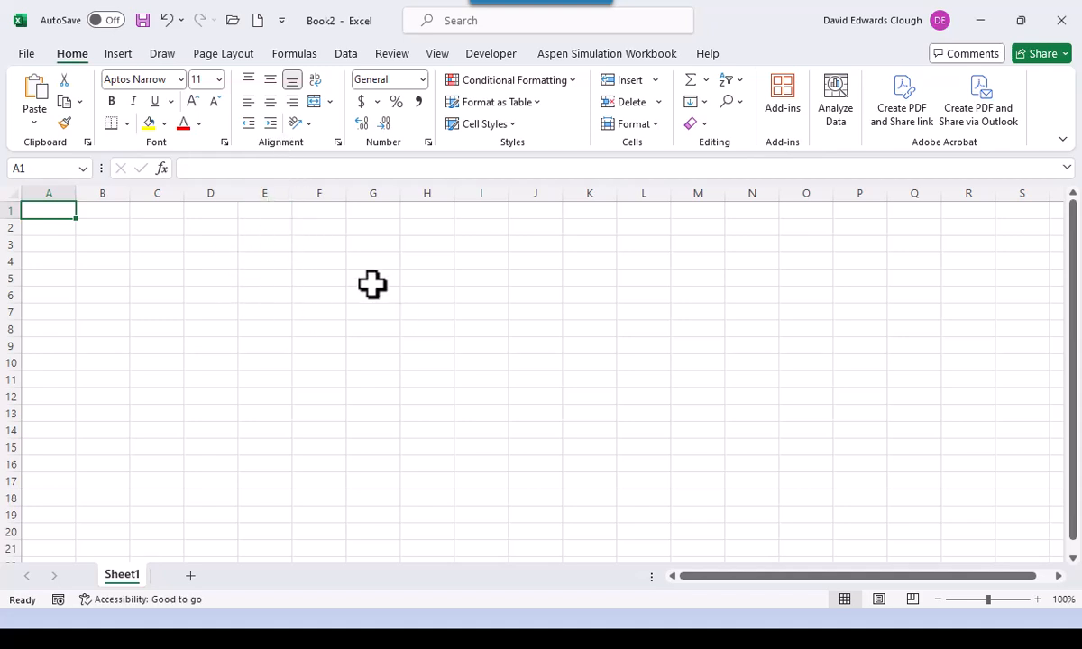
# - Set the sheet zoom to a custom 150%
pyautogui.click(437, 54)
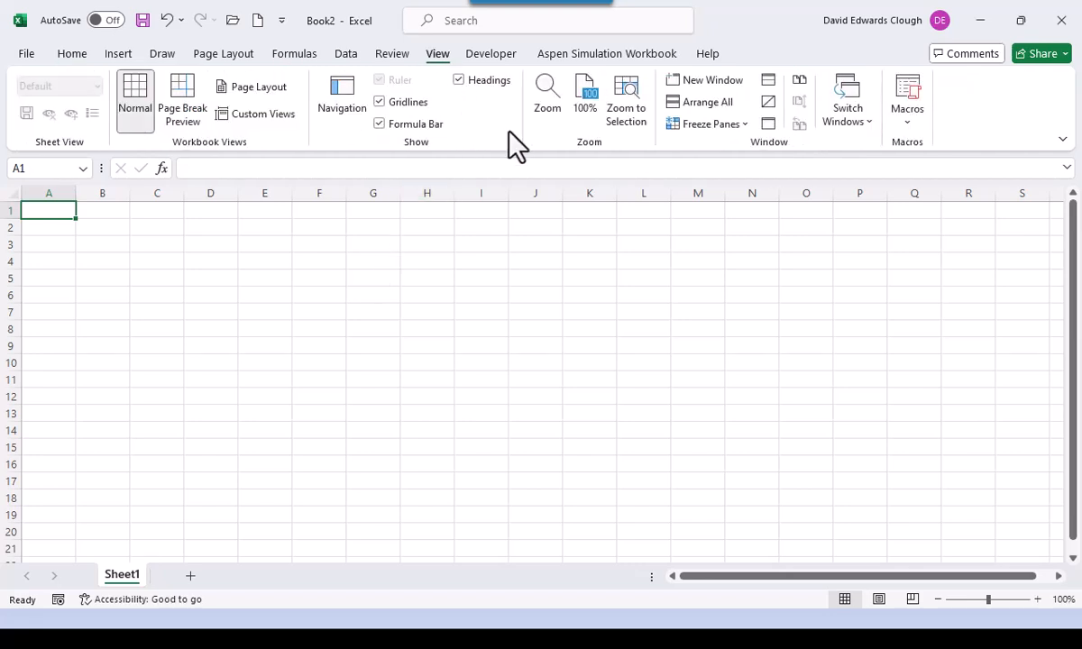
pyautogui.click(549, 109)
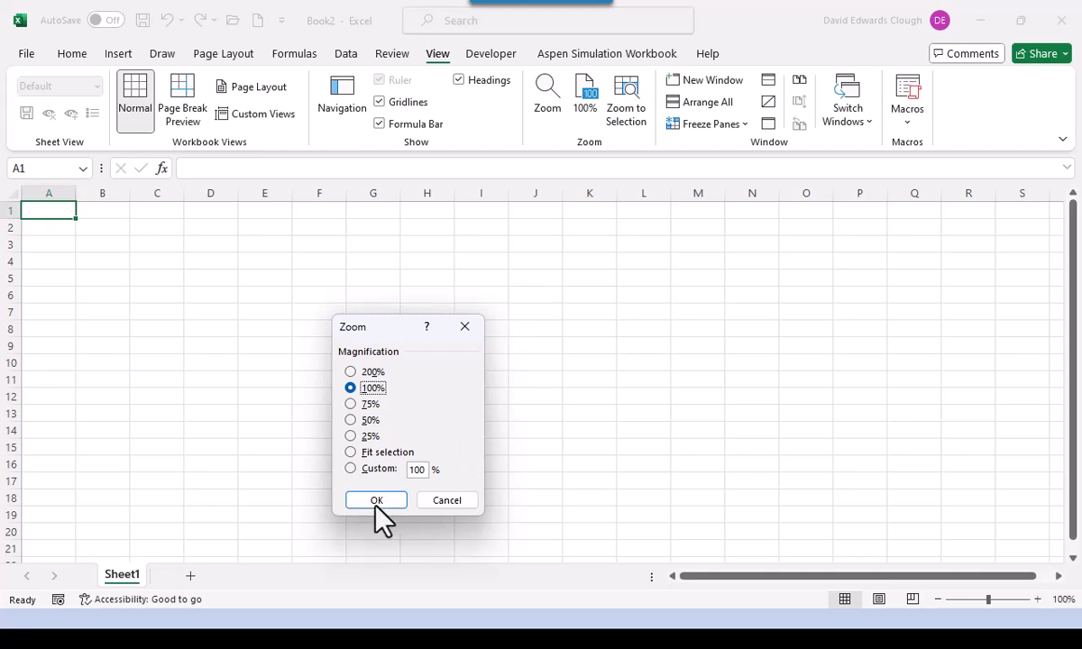
pyautogui.click(352, 468)
pyautogui.write('150')
pyautogui.press('Return')
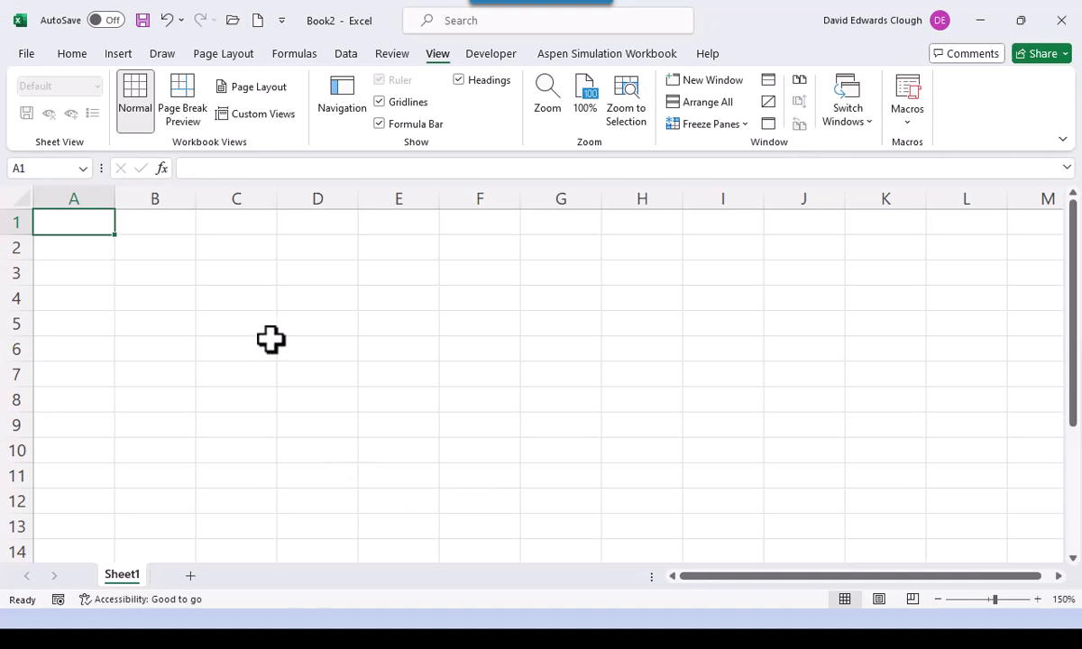
# - Filter the Open dialog to Text Files and open FurnaceData.txt
pyautogui.click(236, 26)
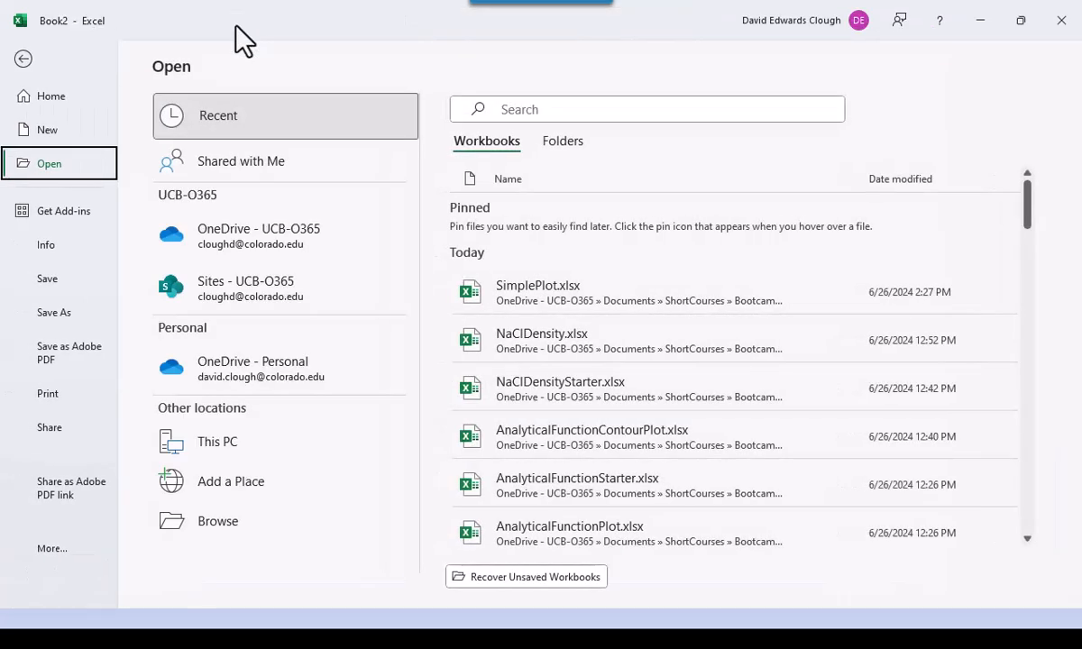
pyautogui.click(216, 524)
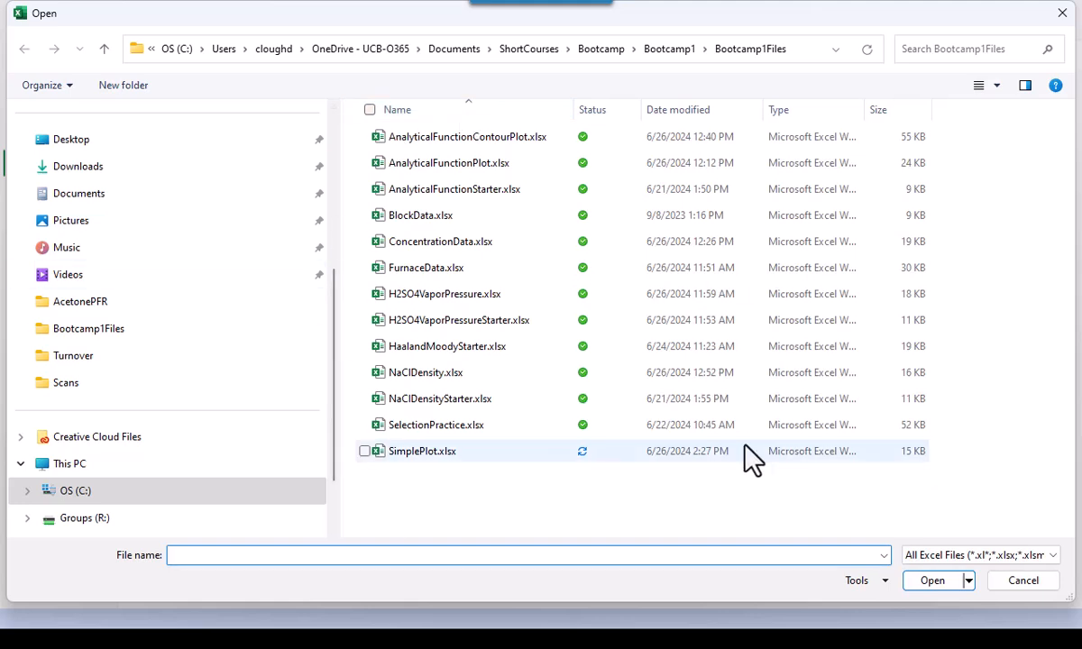
pyautogui.click(1050, 556)
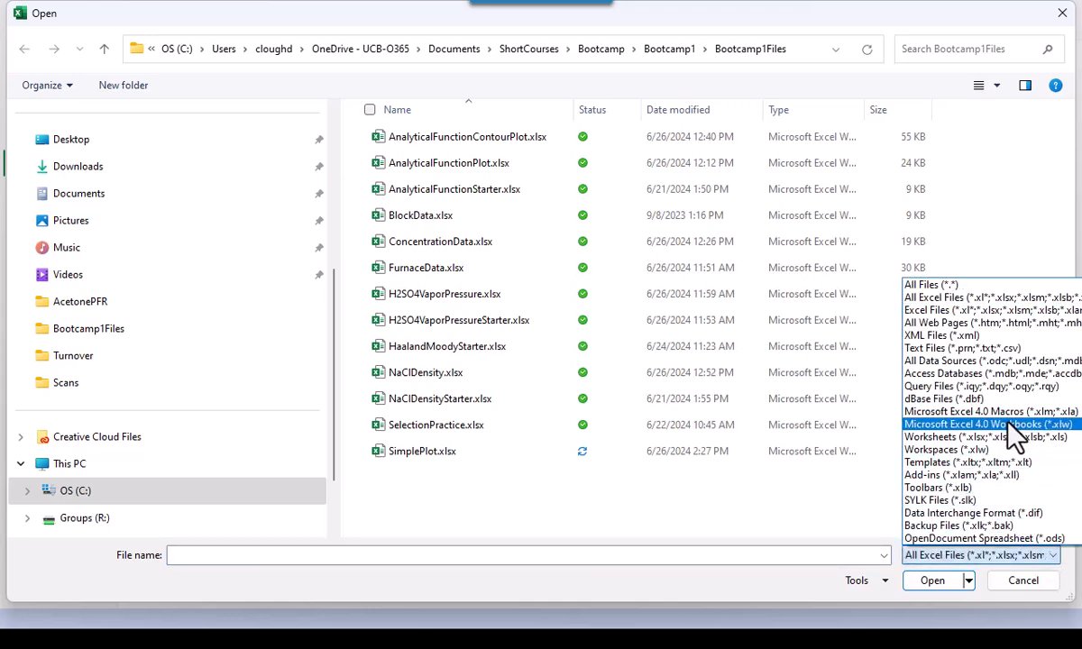
pyautogui.click(987, 349)
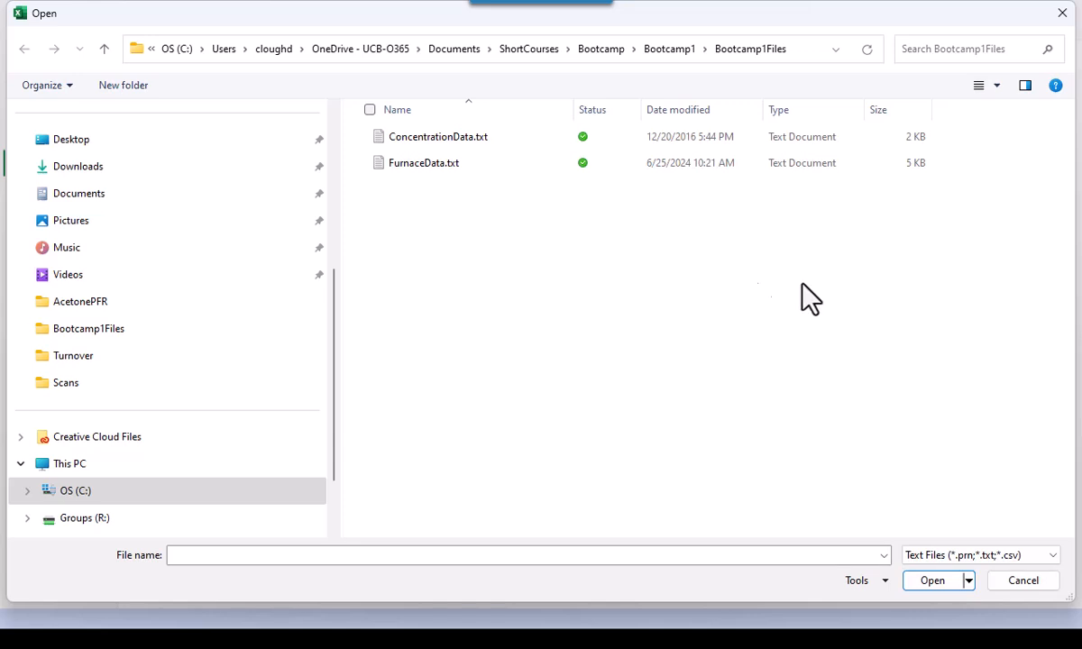
pyautogui.click(435, 166)
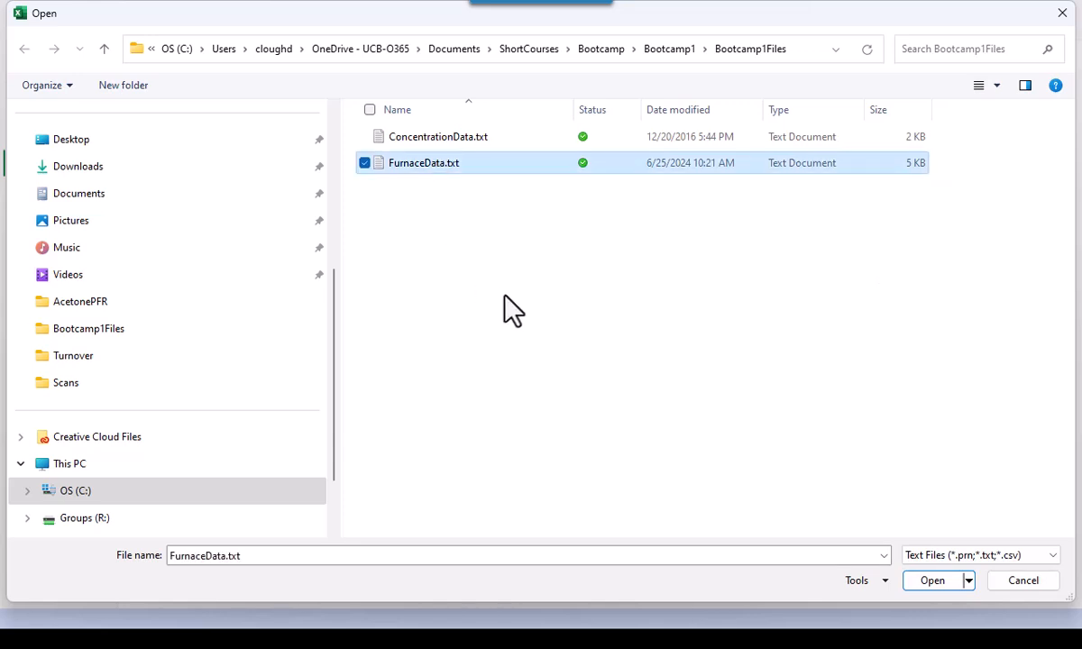
pyautogui.click(930, 580)
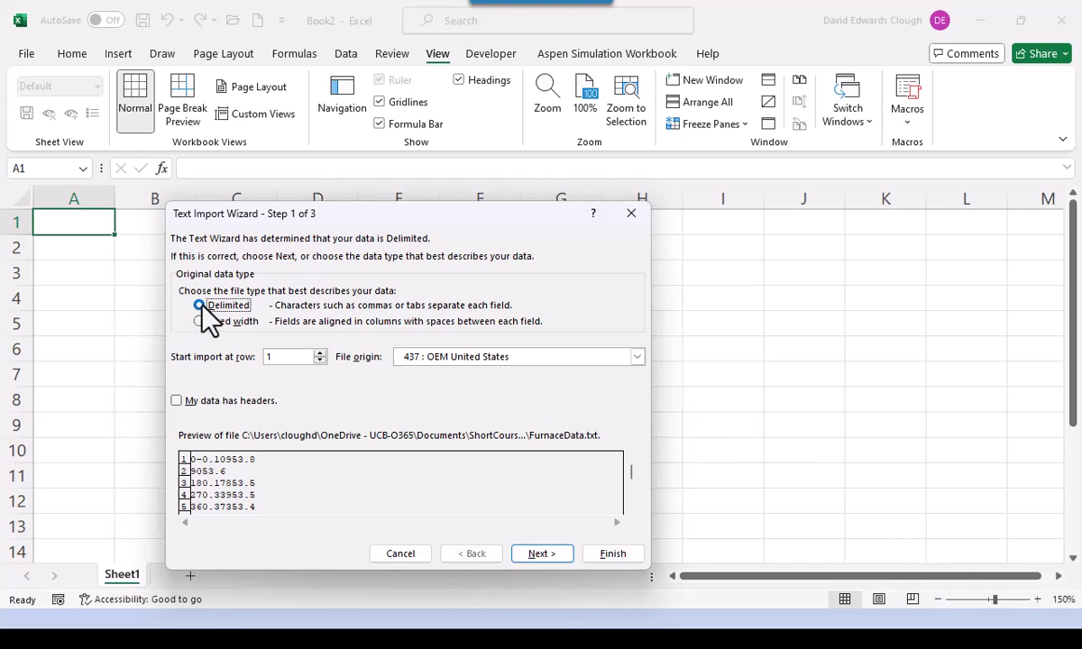
# - Accept the Delimited type and Tab delimiter in the Text Import Wizard, then finish the import
pyautogui.click(546, 554)
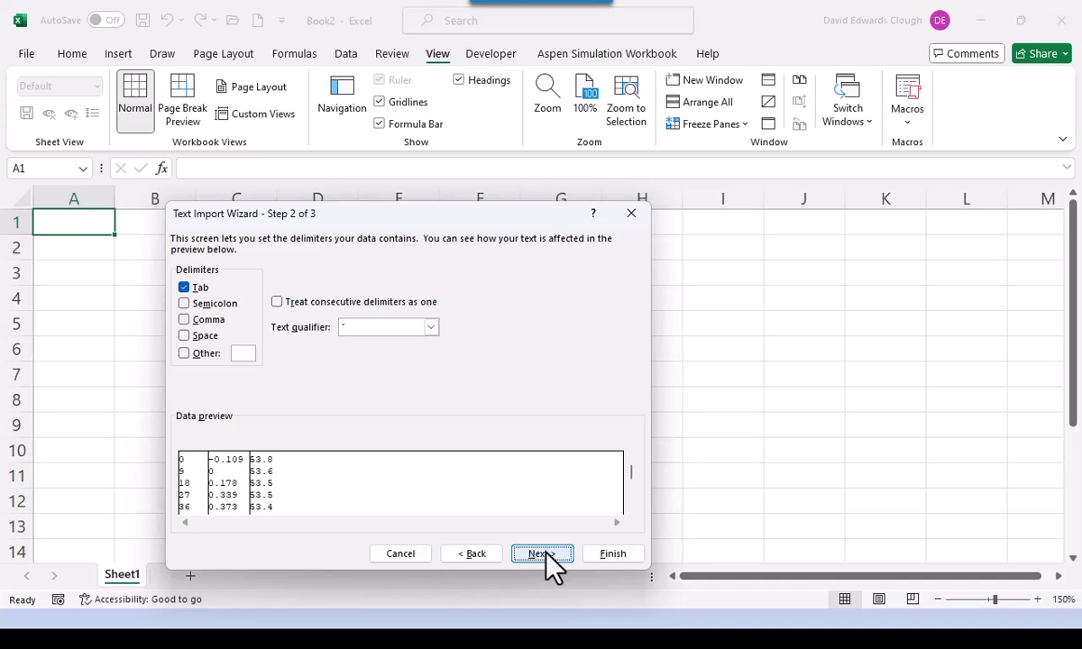
pyautogui.click(546, 554)
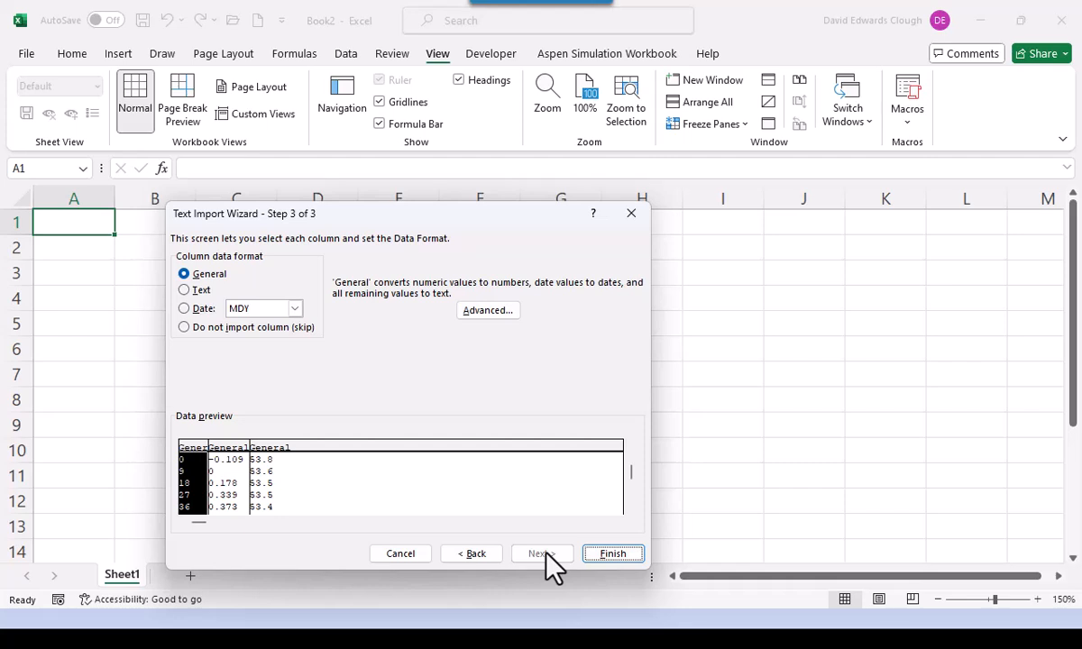
pyautogui.click(613, 554)
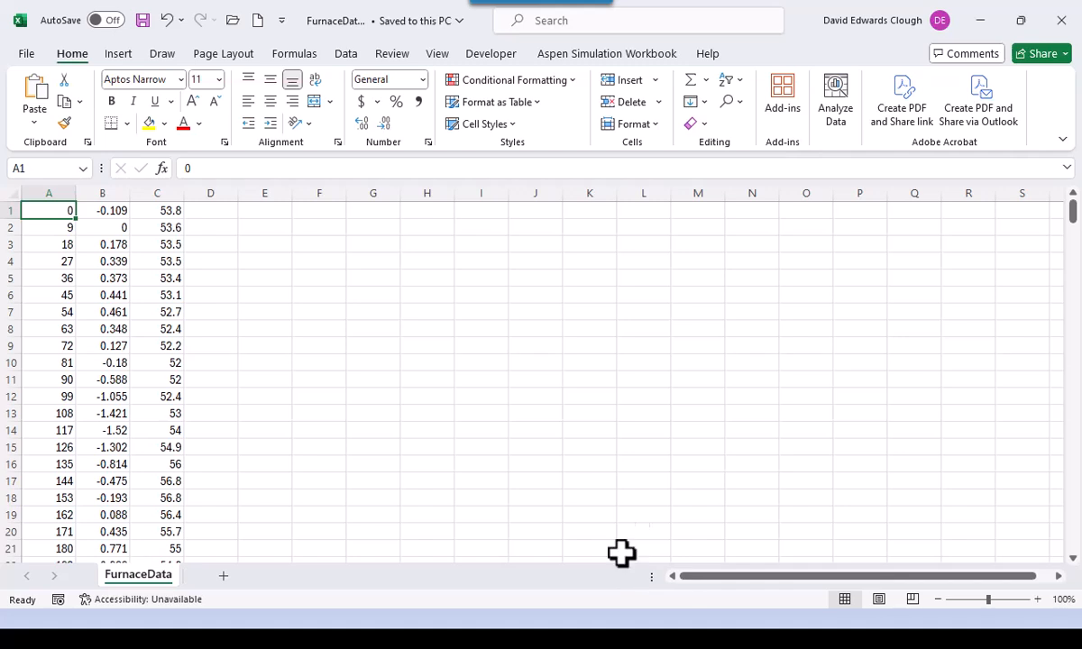
# - Insert a blank row above the data and enter 'Time (s)' in A1
pyautogui.rightClick(5, 211)
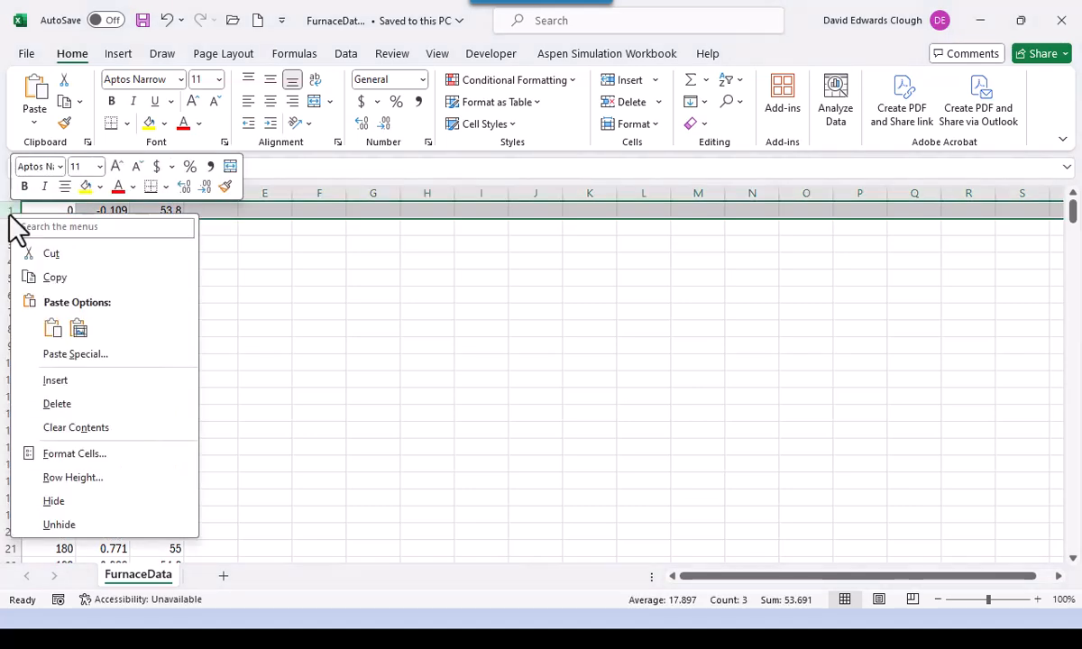
pyautogui.click(49, 379)
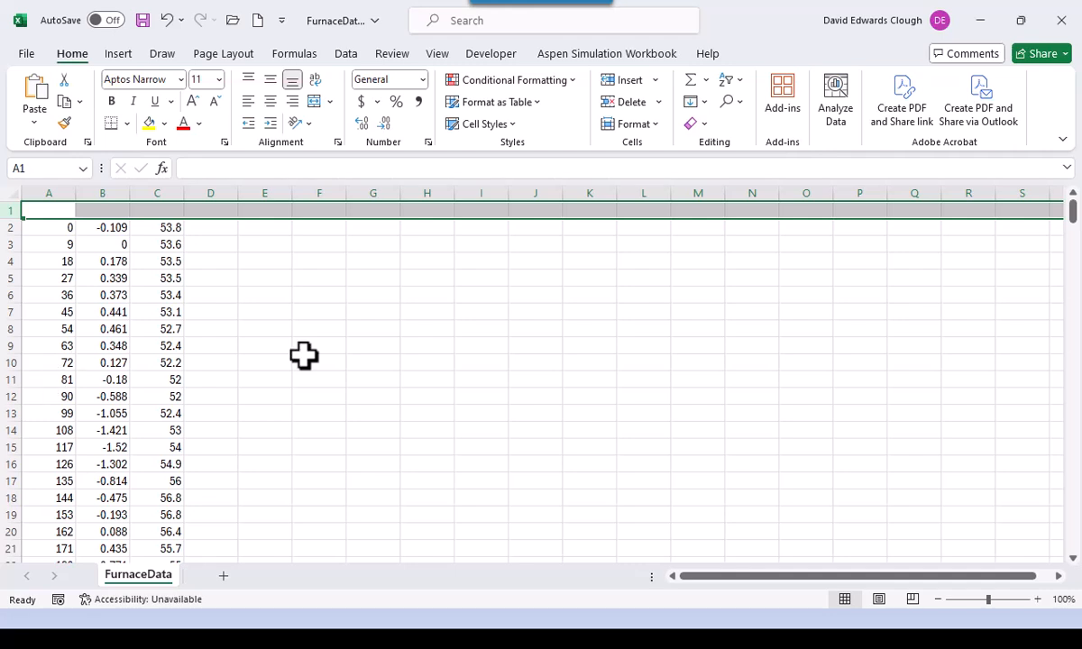
pyautogui.click(304, 359)
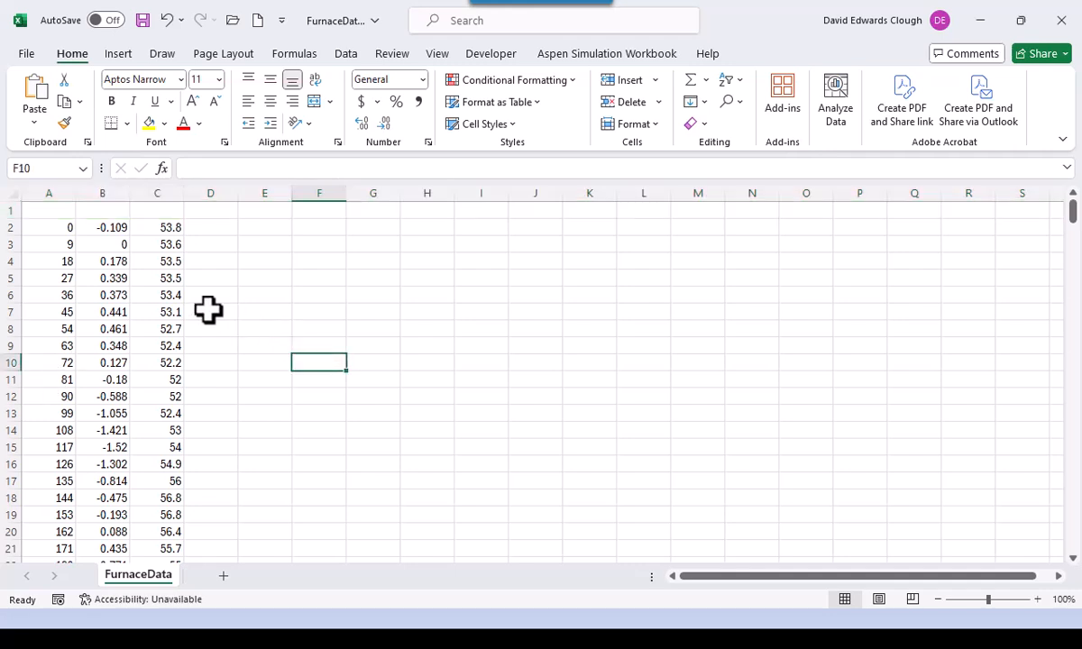
pyautogui.click(67, 207)
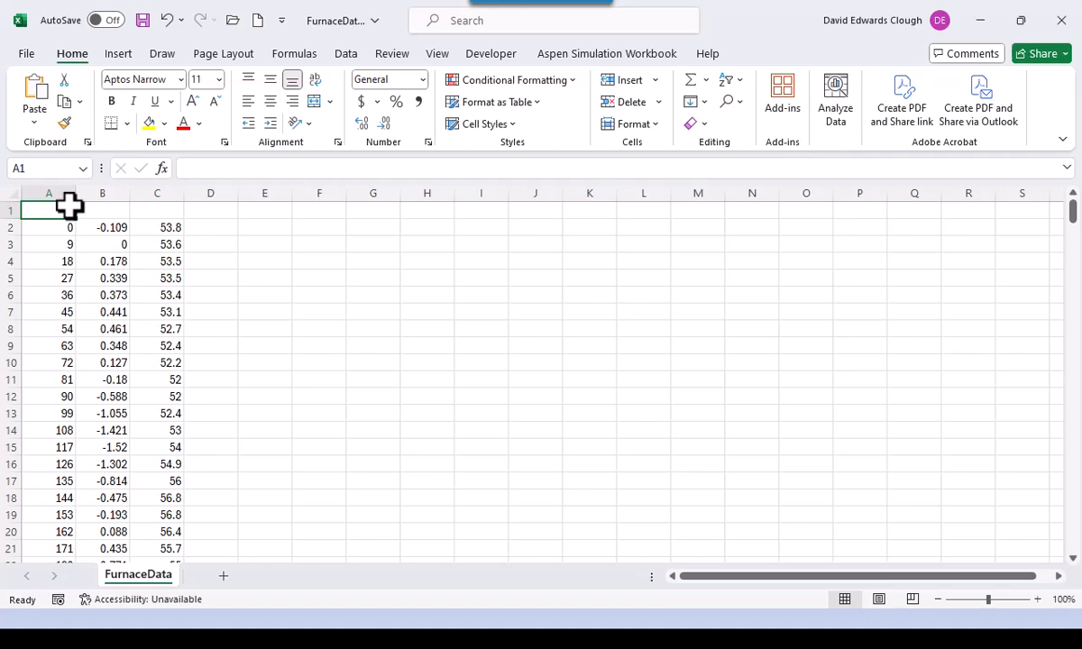
pyautogui.write('Time')
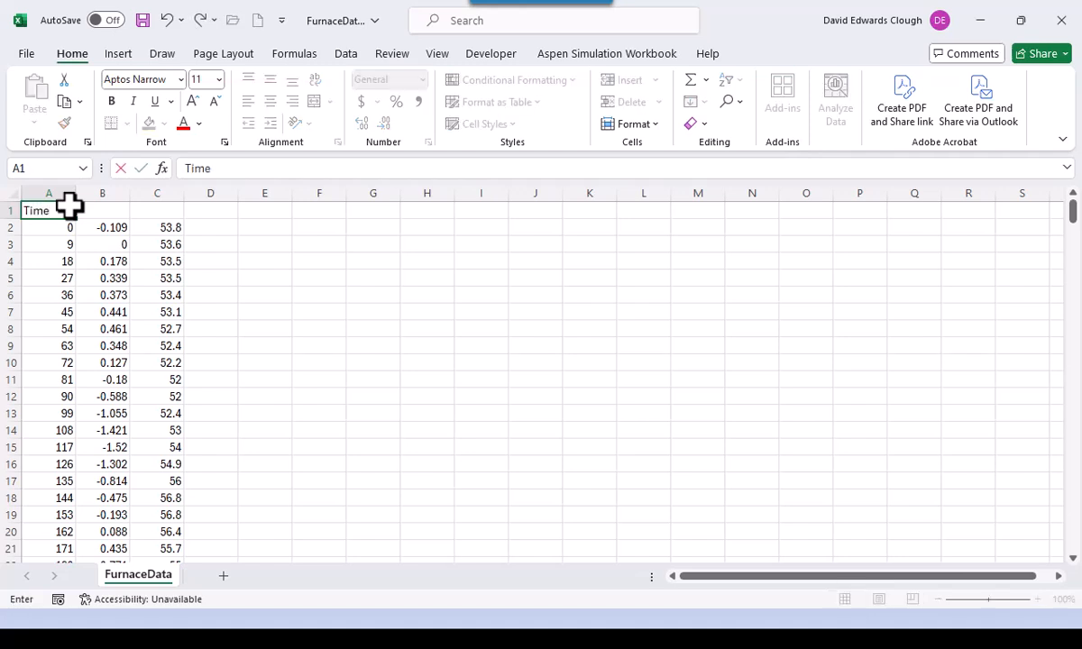
pyautogui.write(' (se')
pyautogui.press('BackSpace')
pyautogui.write(')')
pyautogui.press('Tab')
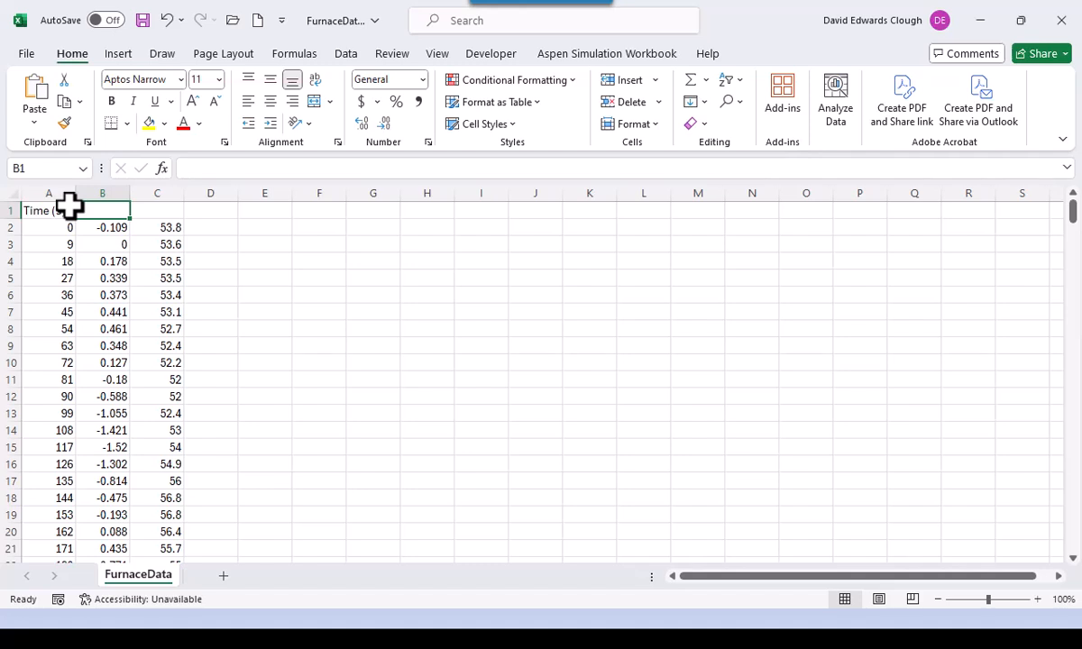
# - Enter 'Fuel Rate' in B1 and 'Flue Gas CO2 (%)' in C1, then select A1:C1
pyautogui.write('Fuel')
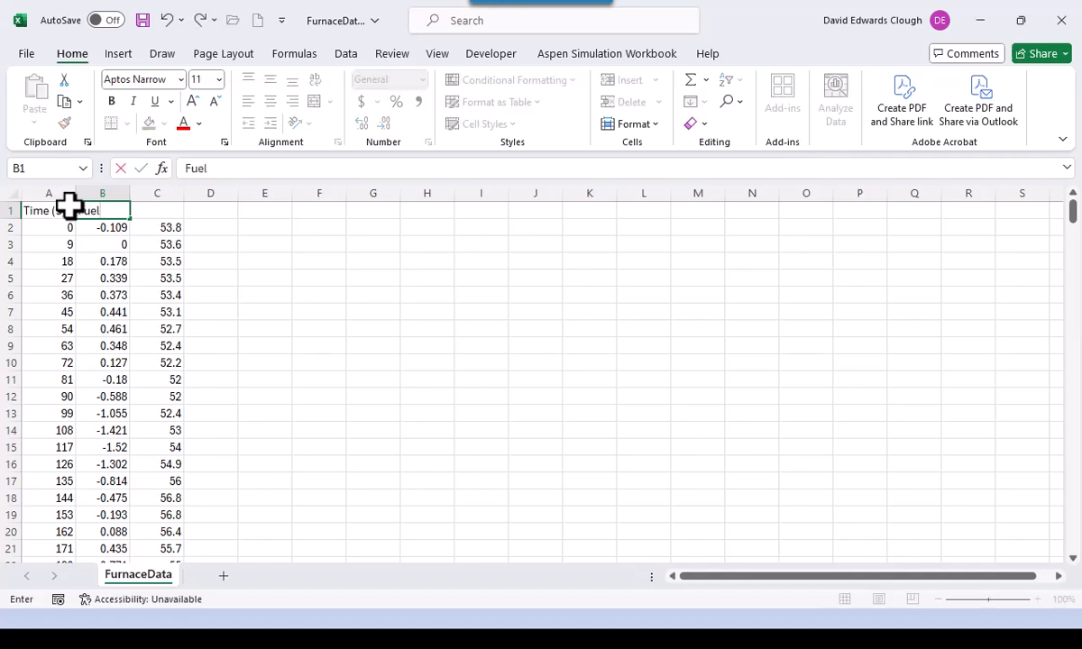
pyautogui.write(' Rate')
pyautogui.hotkey('ctrl', 'Return')
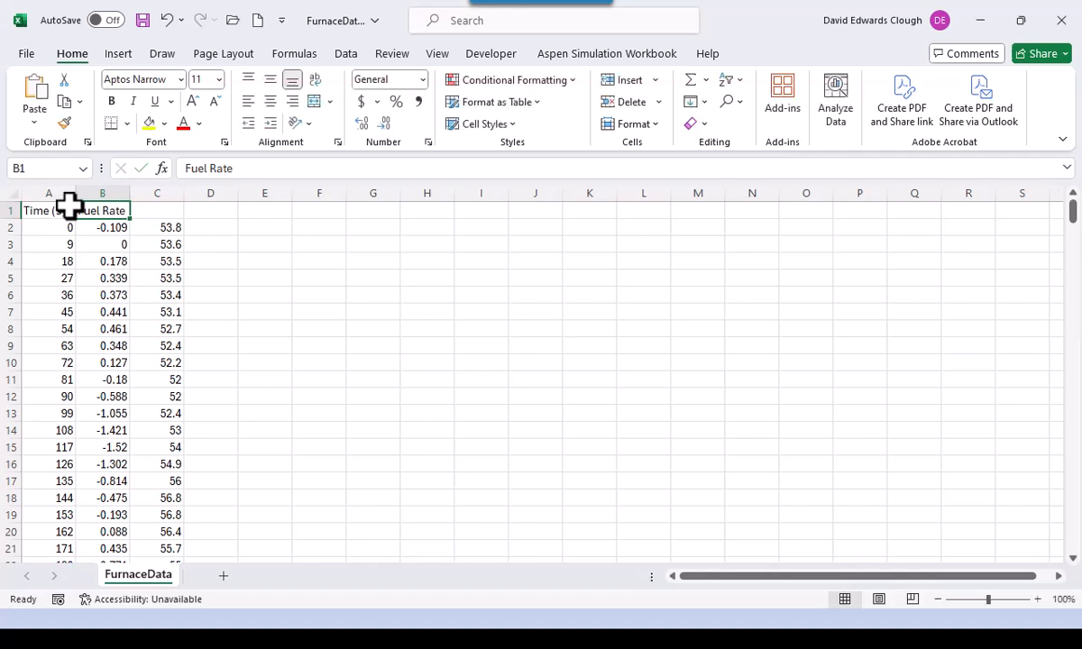
pyautogui.press('Tab')
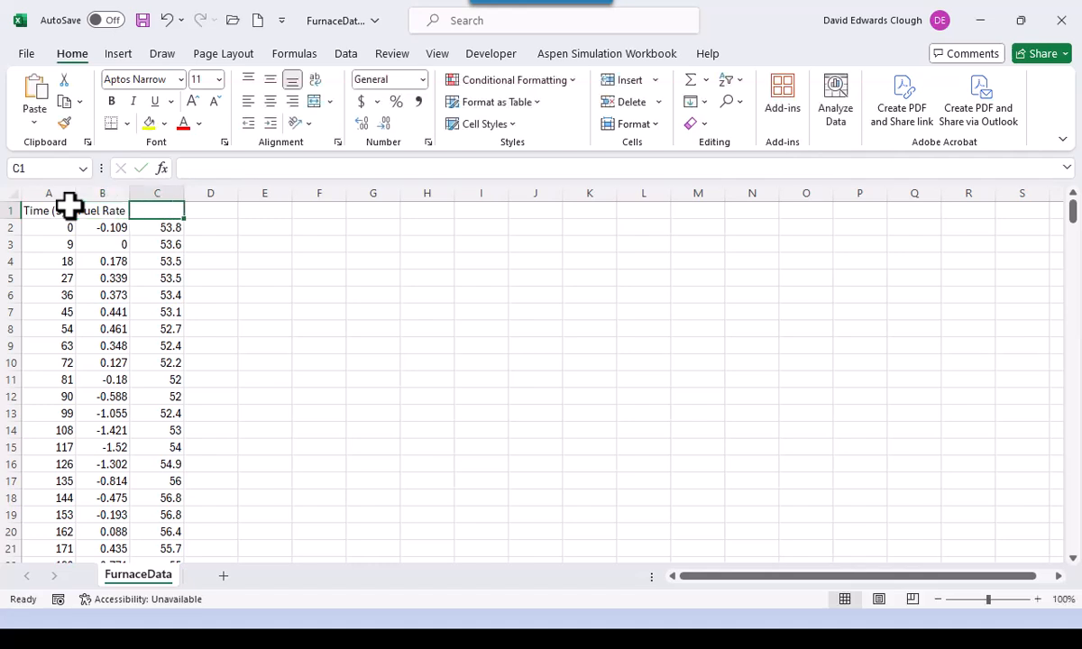
pyautogui.write('Flue')
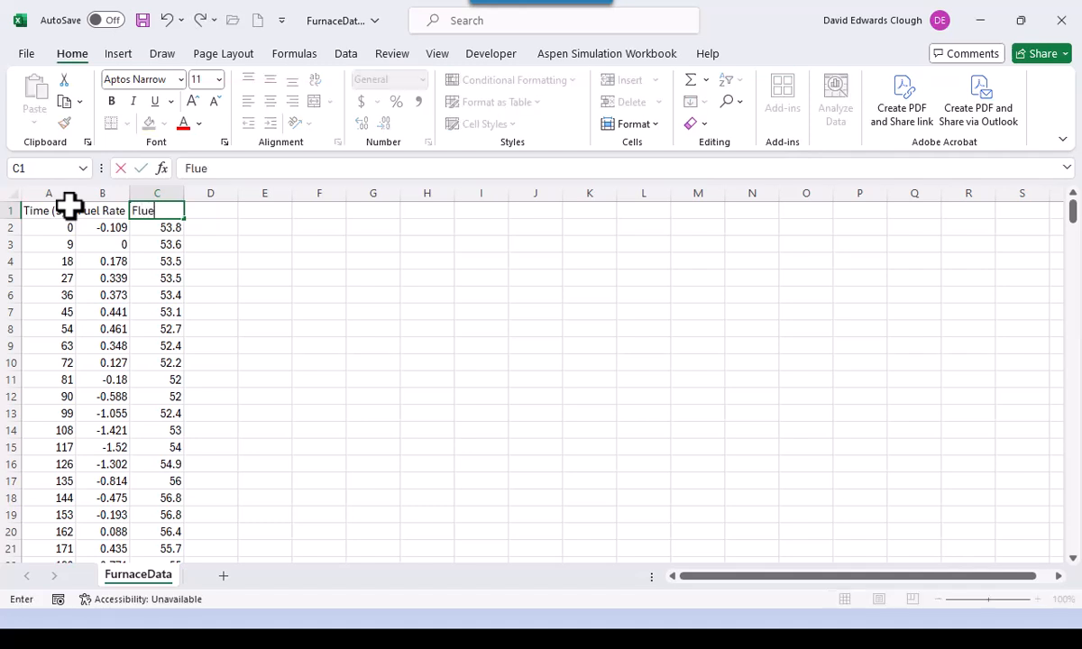
pyautogui.write(' Gas CO@')
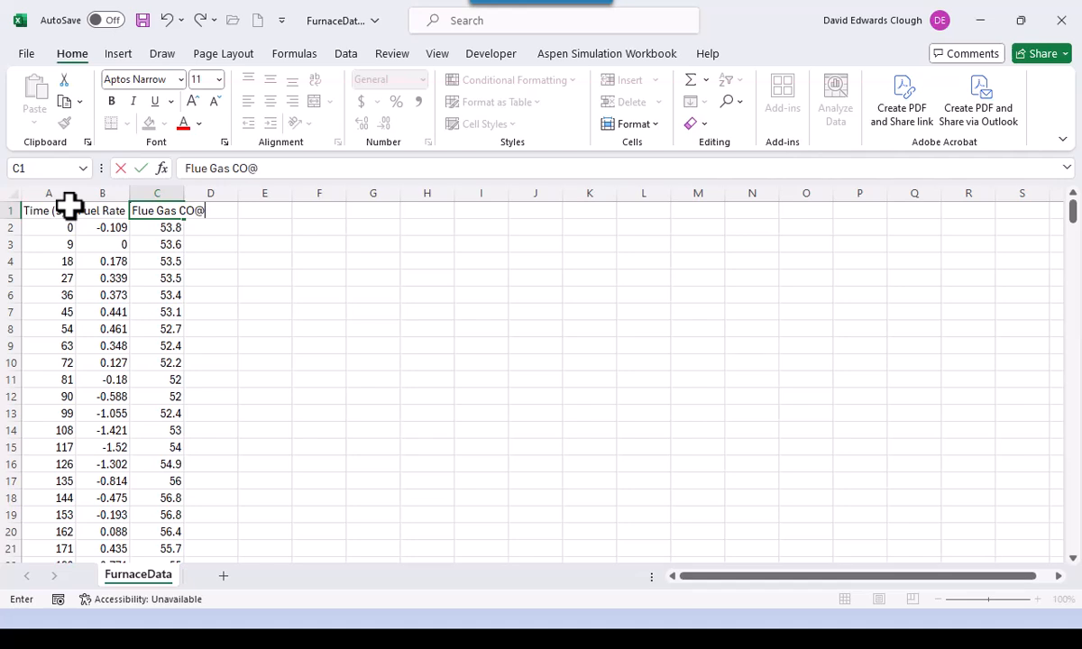
pyautogui.press('BackSpace')
pyautogui.write('2 (%)')
pyautogui.hotkey('ctrl', 'Return')
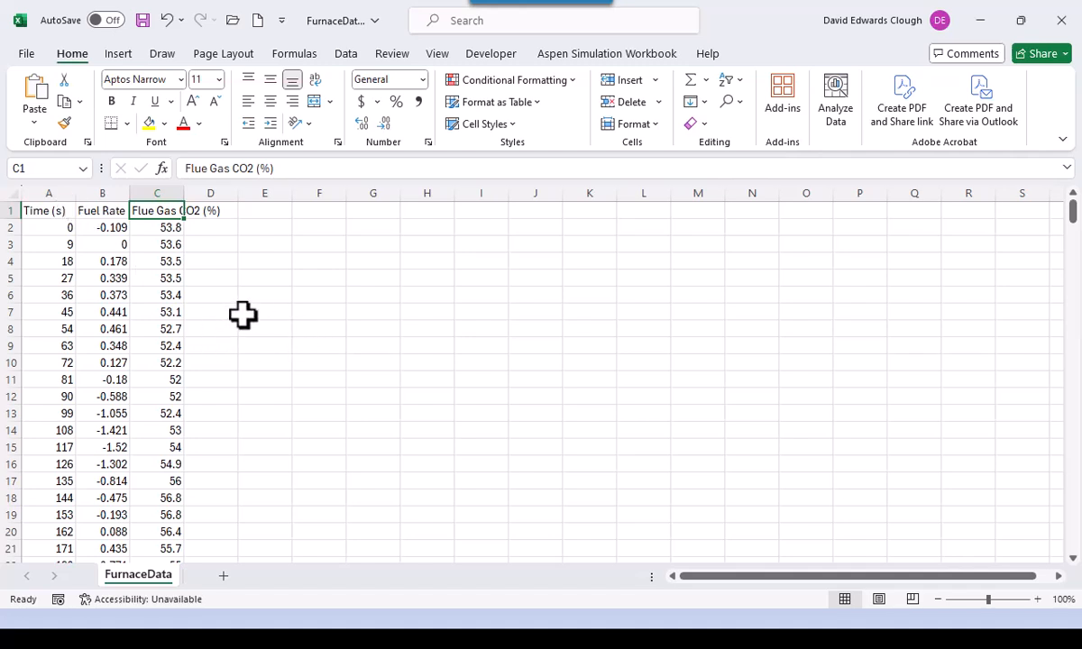
pyautogui.moveTo(41, 210); pyautogui.dragTo(150, 210)
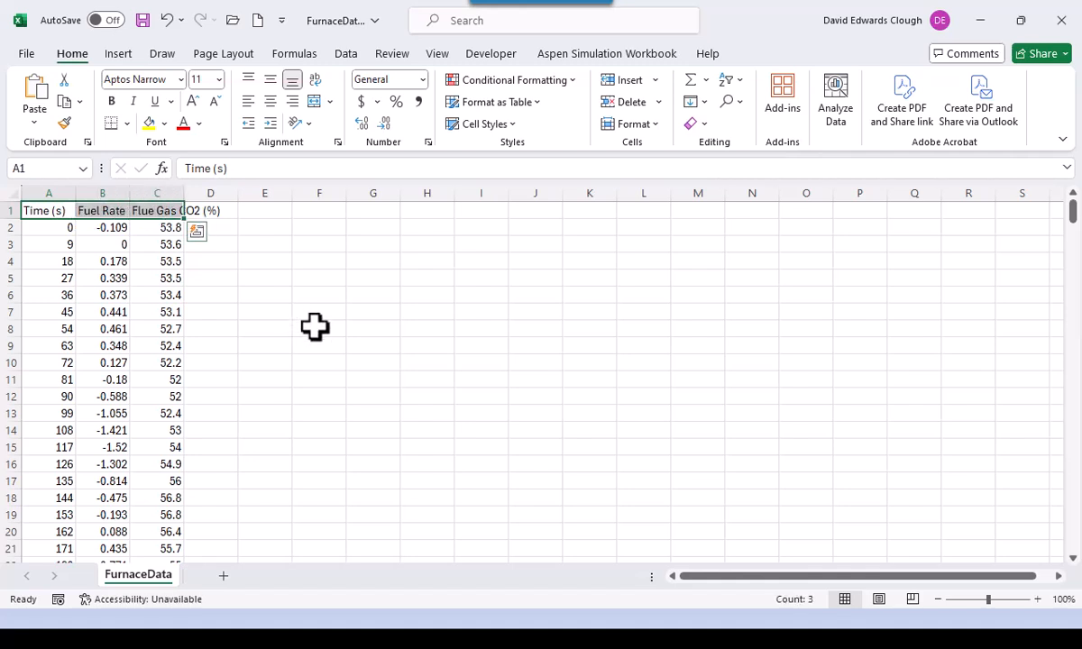
# - Give A1:C1 Center horizontal and Center vertical alignment with Wrap text turned on
pyautogui.rightClick(160, 212)
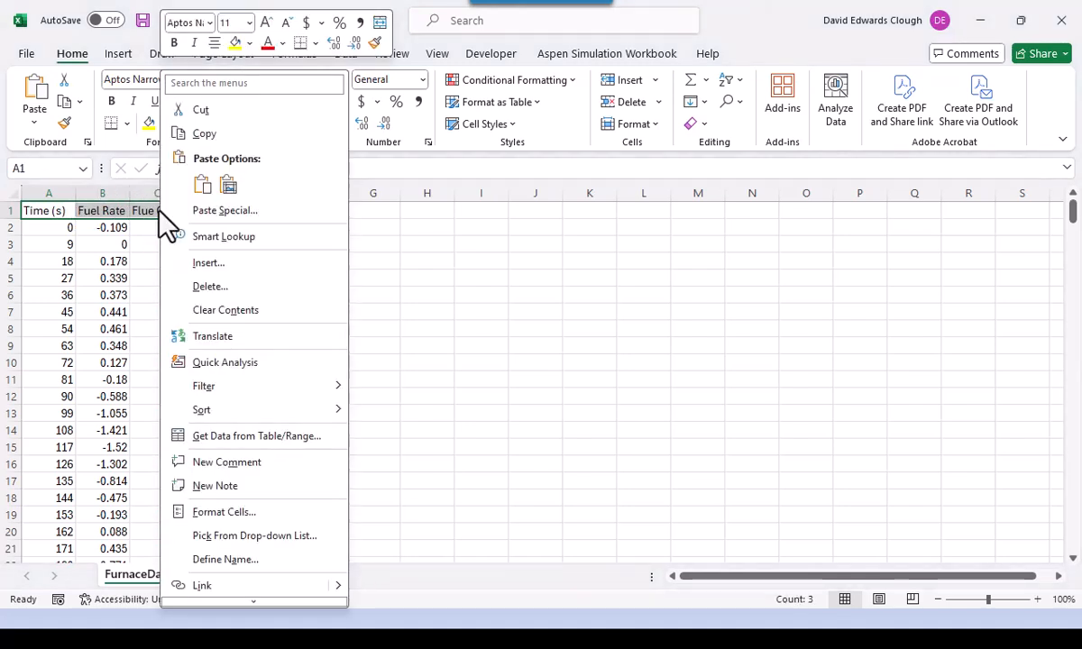
pyautogui.click(226, 515)
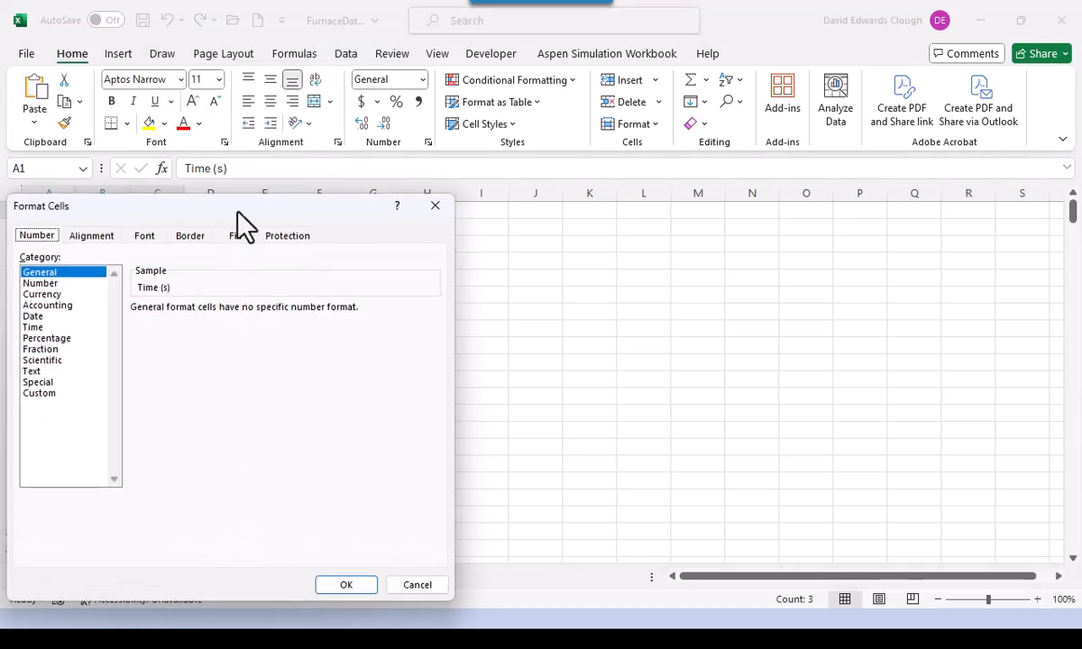
pyautogui.moveTo(241, 206); pyautogui.dragTo(520, 151)
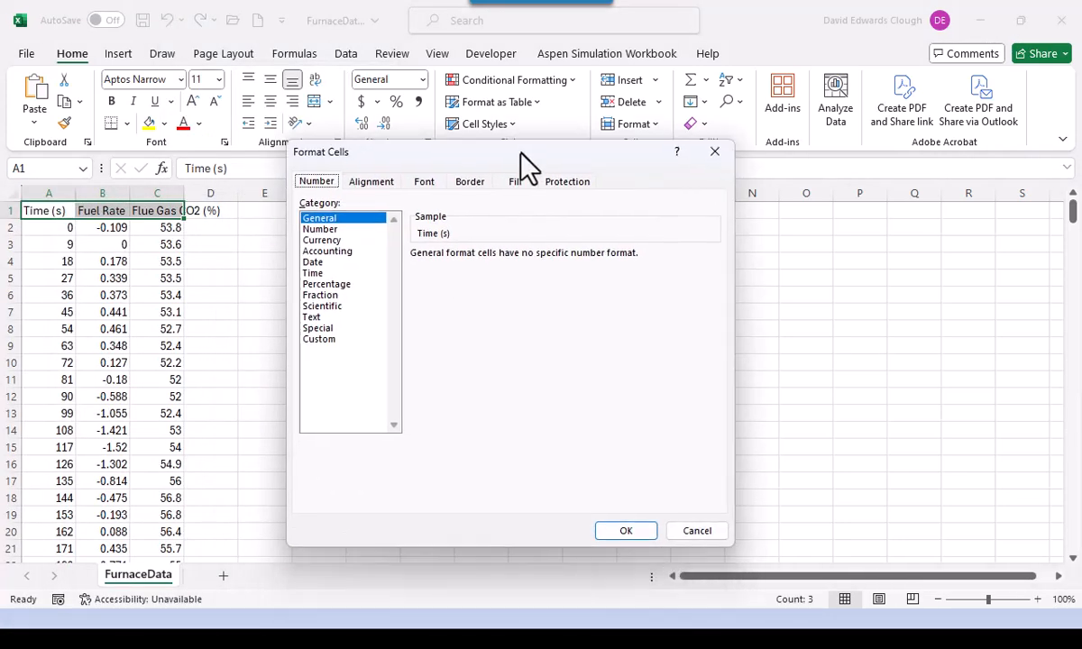
pyautogui.click(379, 183)
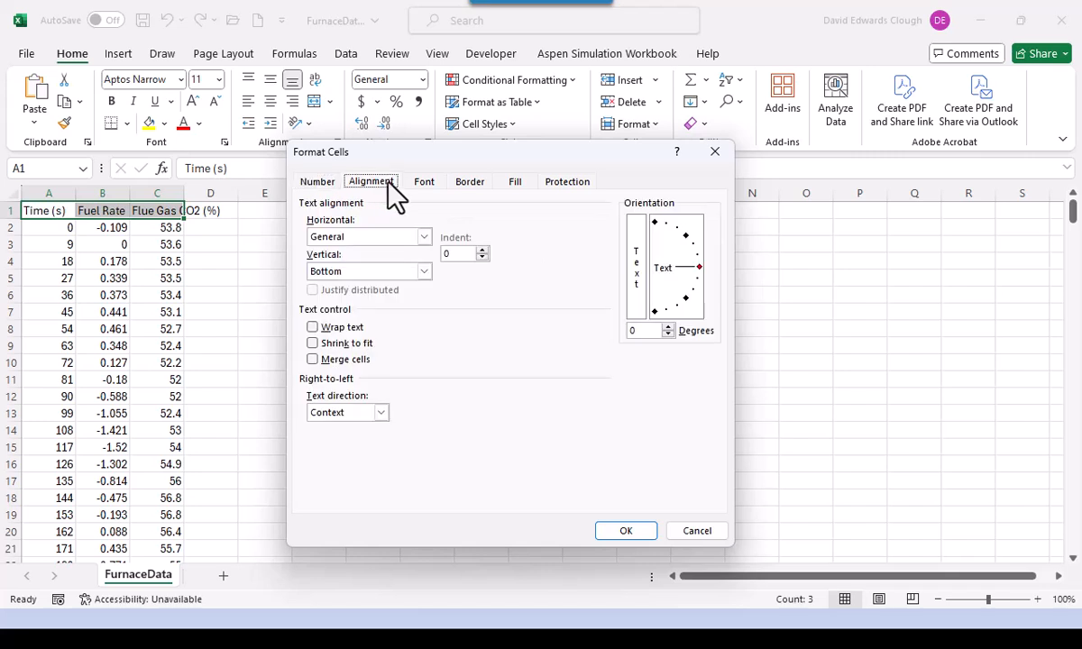
pyautogui.click(424, 238)
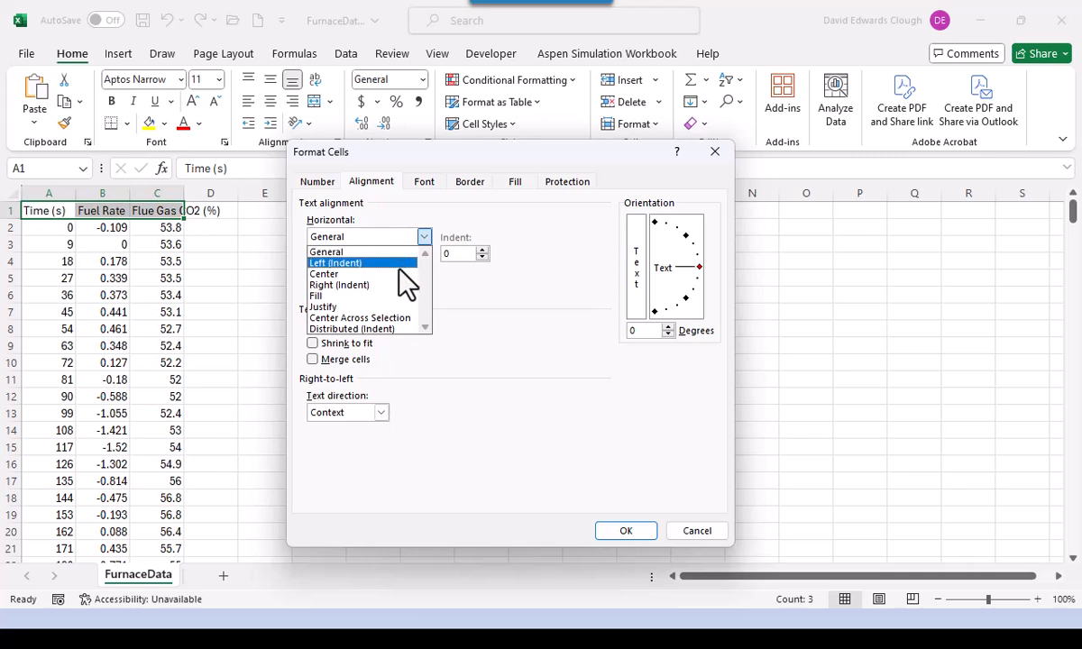
pyautogui.click(407, 274)
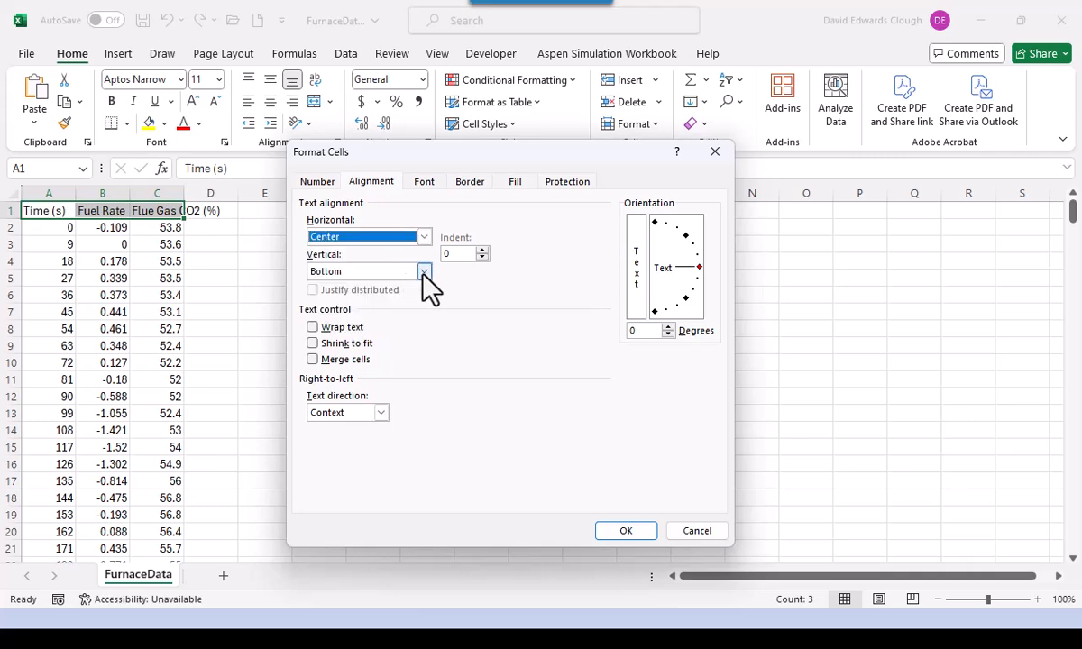
pyautogui.click(423, 273)
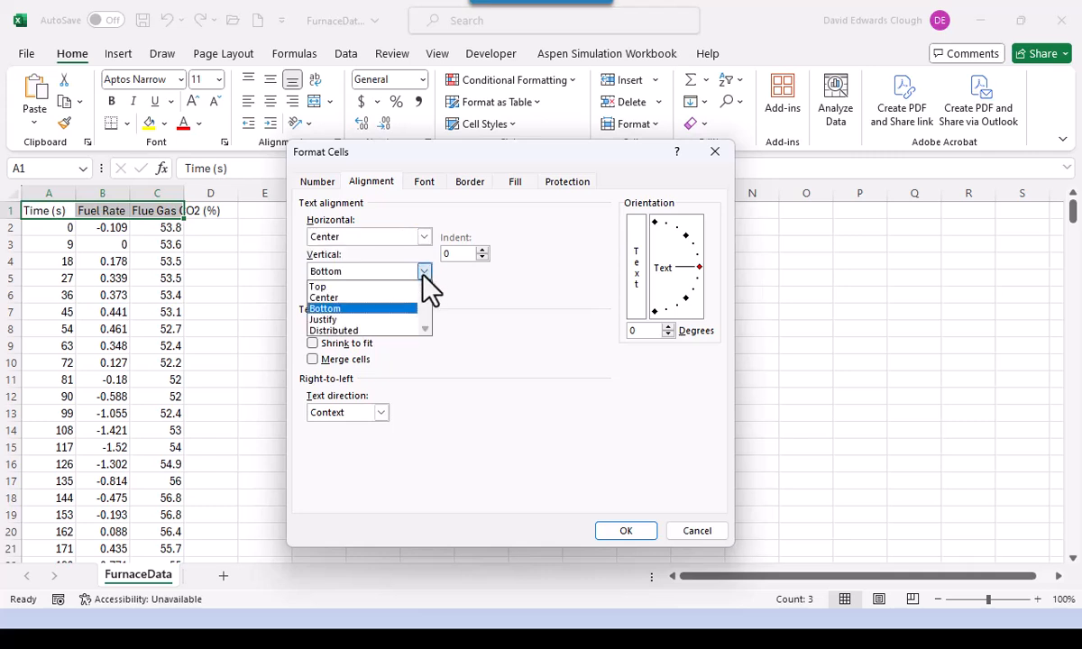
pyautogui.click(400, 316)
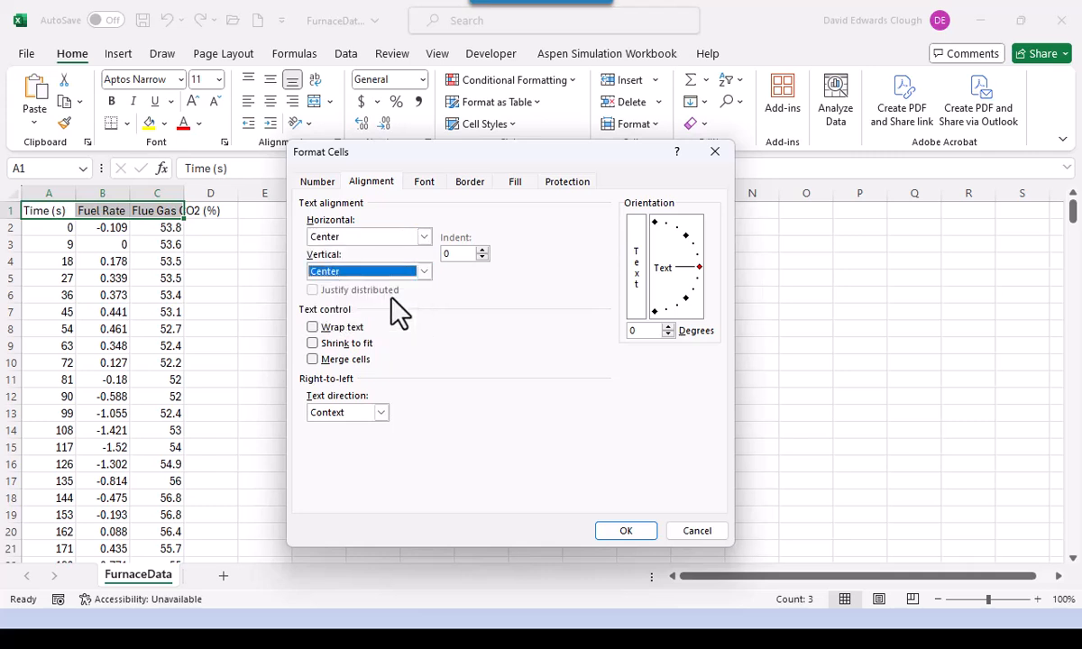
pyautogui.click(312, 327)
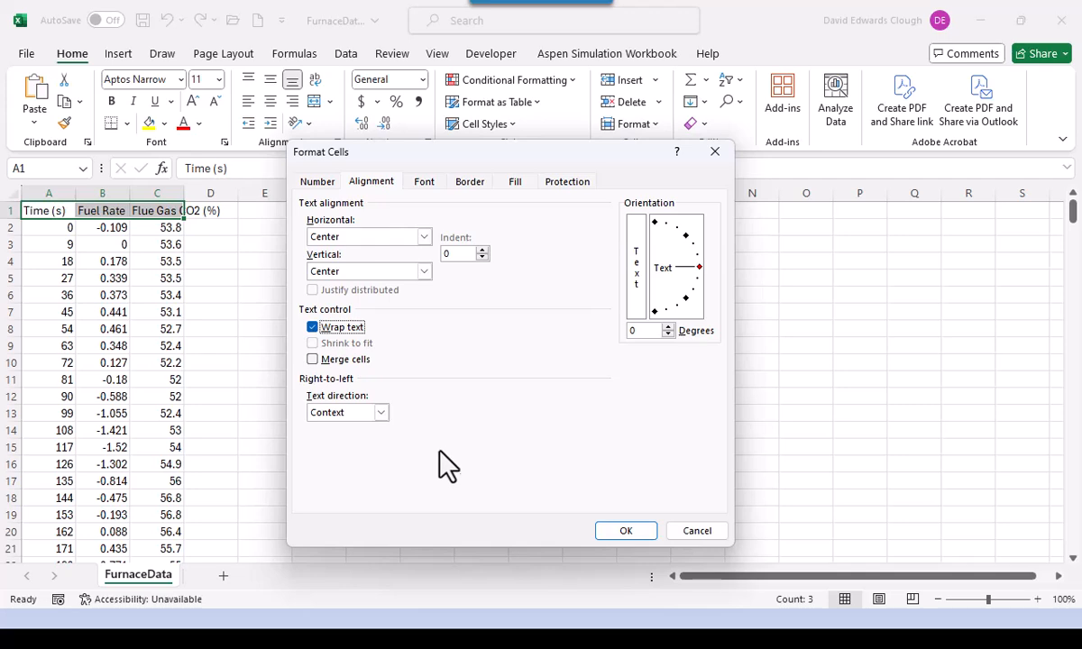
pyautogui.click(621, 531)
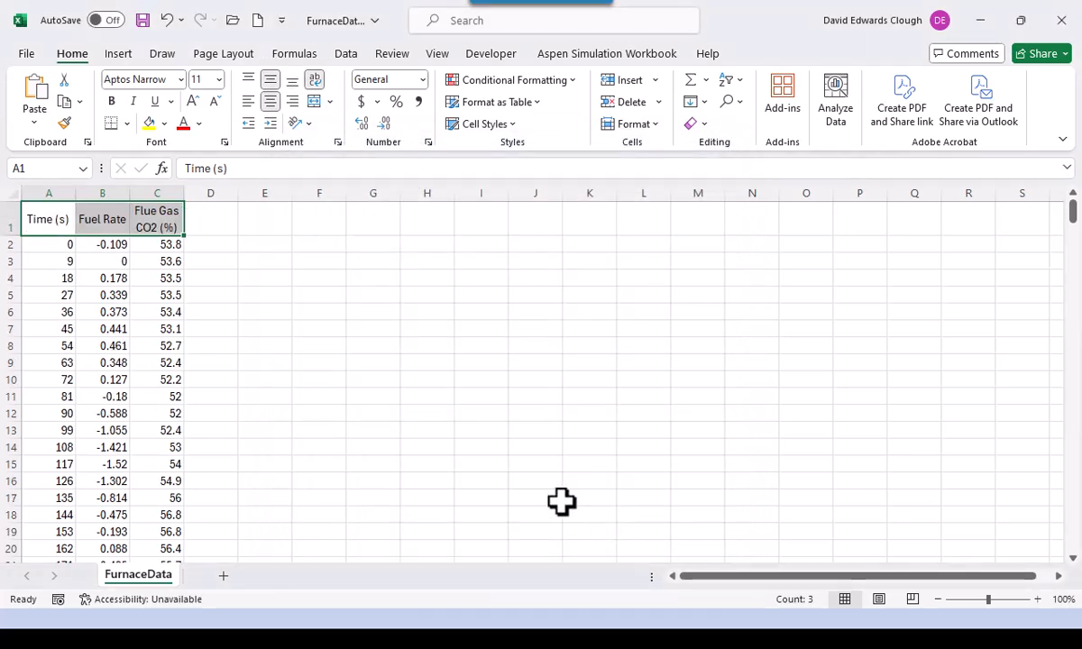
# - Select the whole table from A1 down to row 297 and set its font to Calibri
pyautogui.click(253, 434)
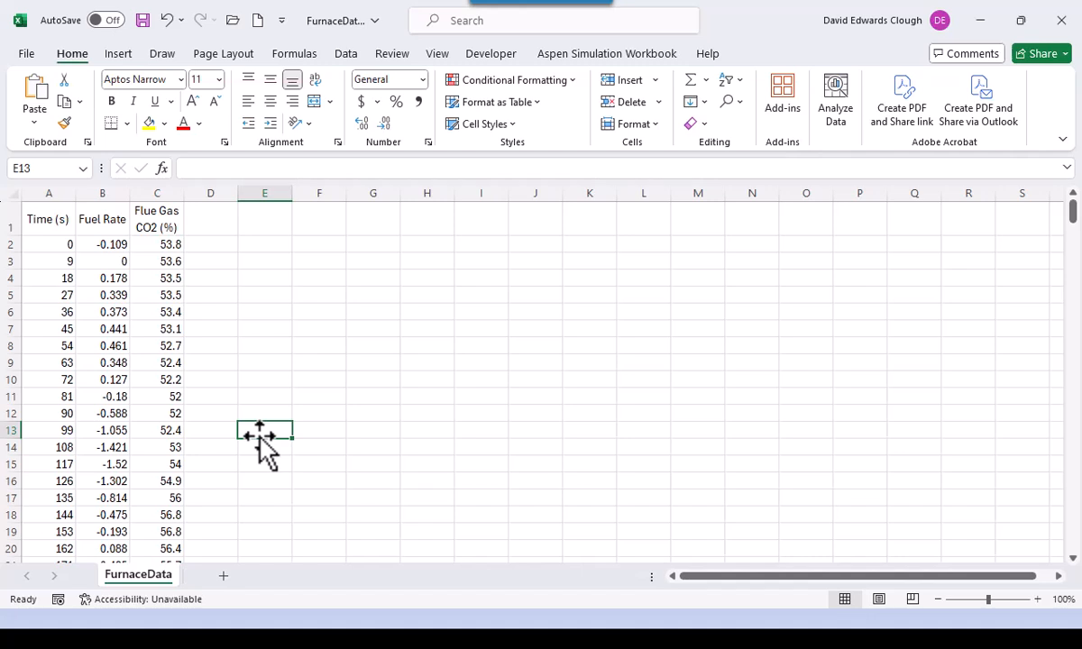
pyautogui.click(52, 222)
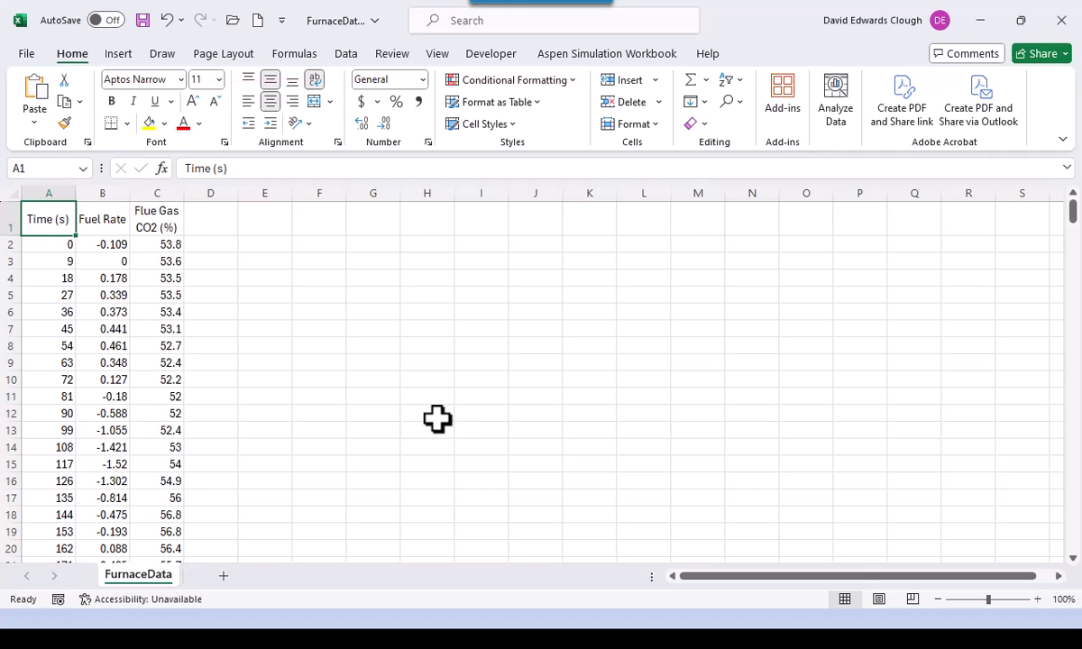
pyautogui.hotkey('ctrl', 'shift', 'End')
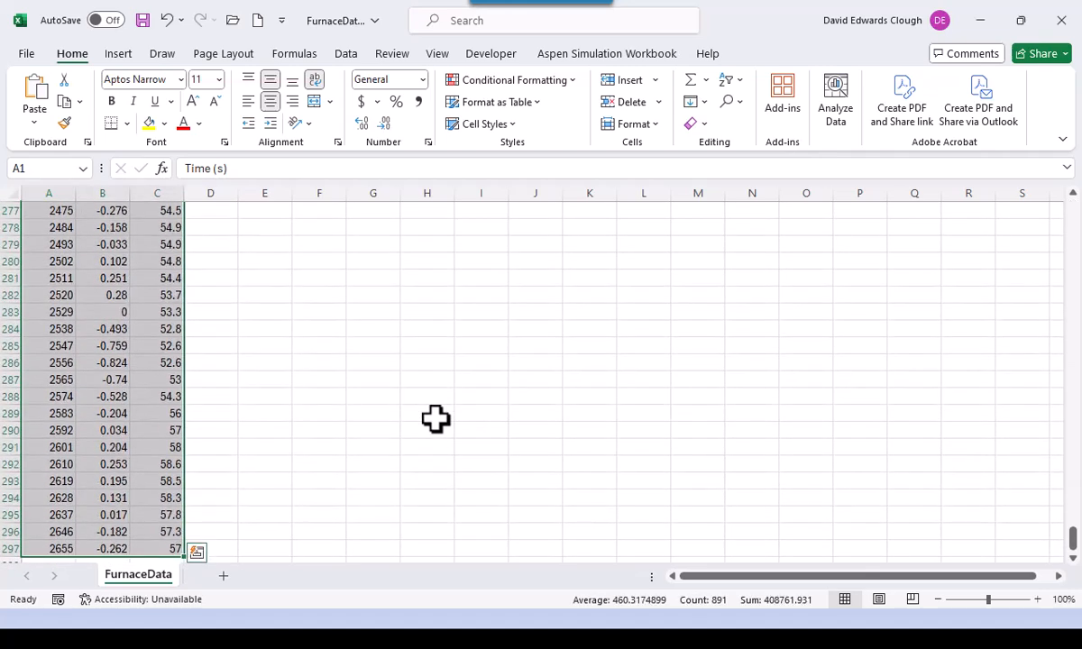
pyautogui.hotkey('ctrl', 'BackSpace')
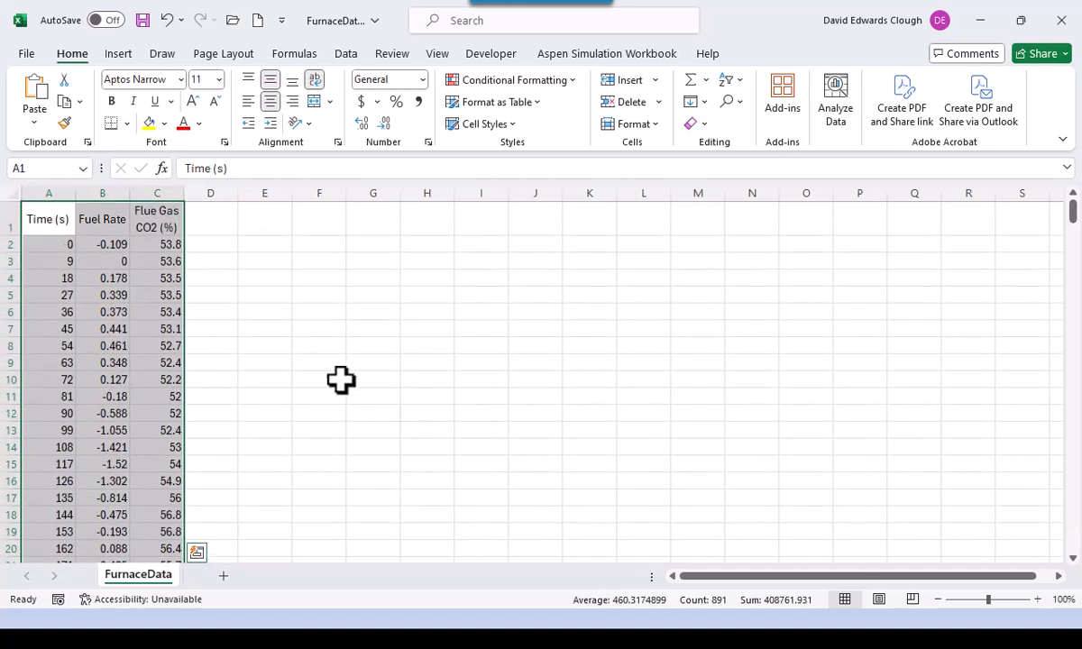
pyautogui.click(180, 79)
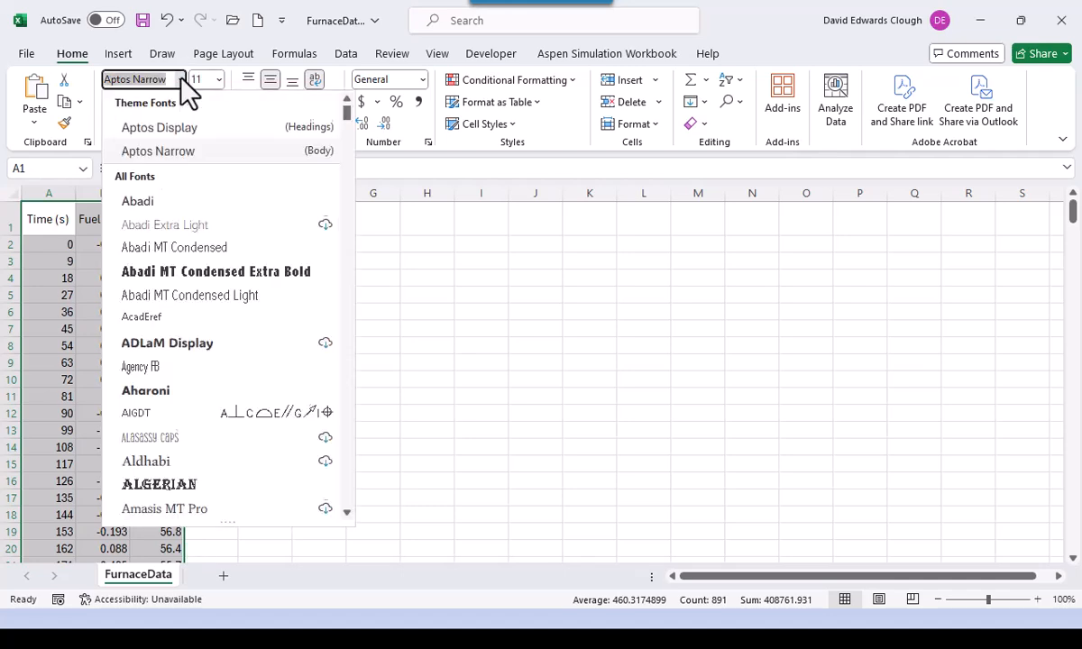
pyautogui.scroll(-10, 221, 297)
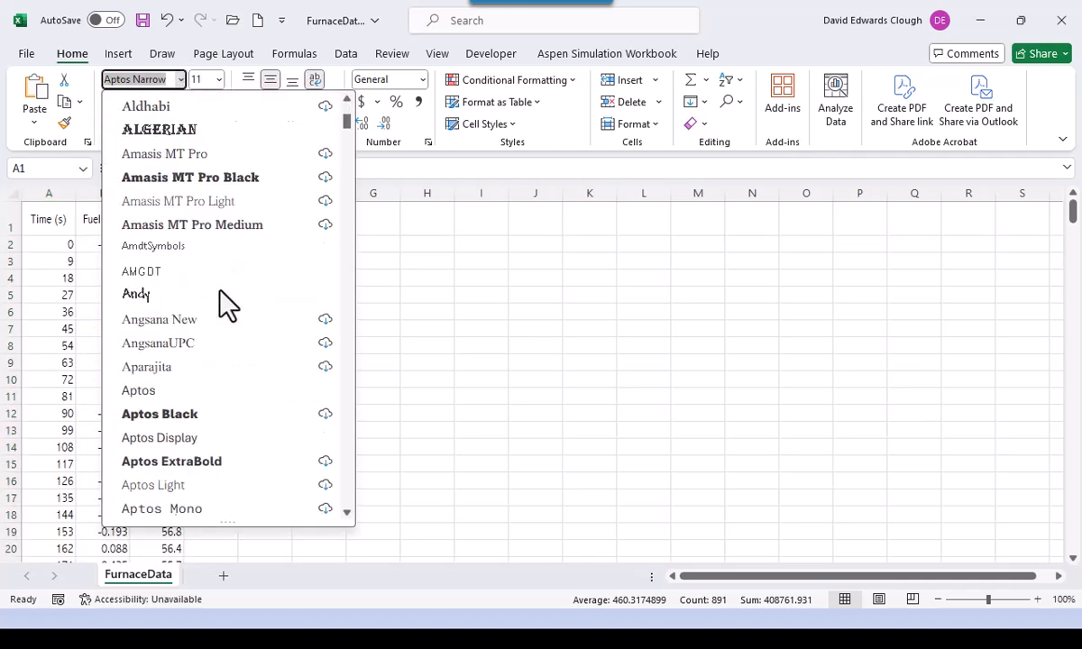
pyautogui.scroll(-12, 220, 291)
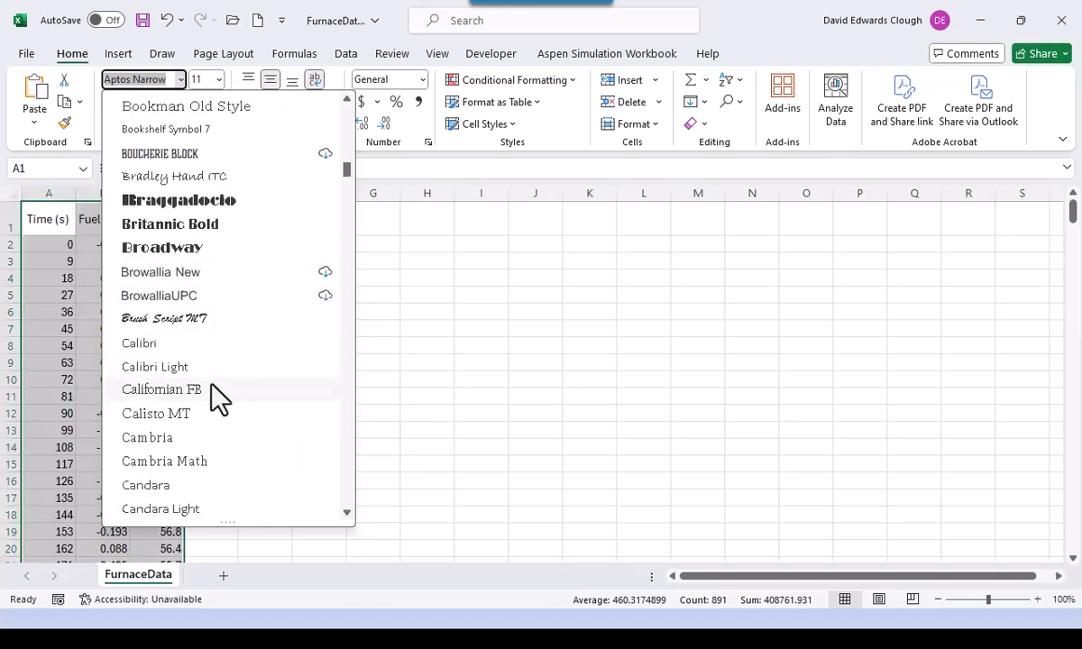
pyautogui.click(197, 366)
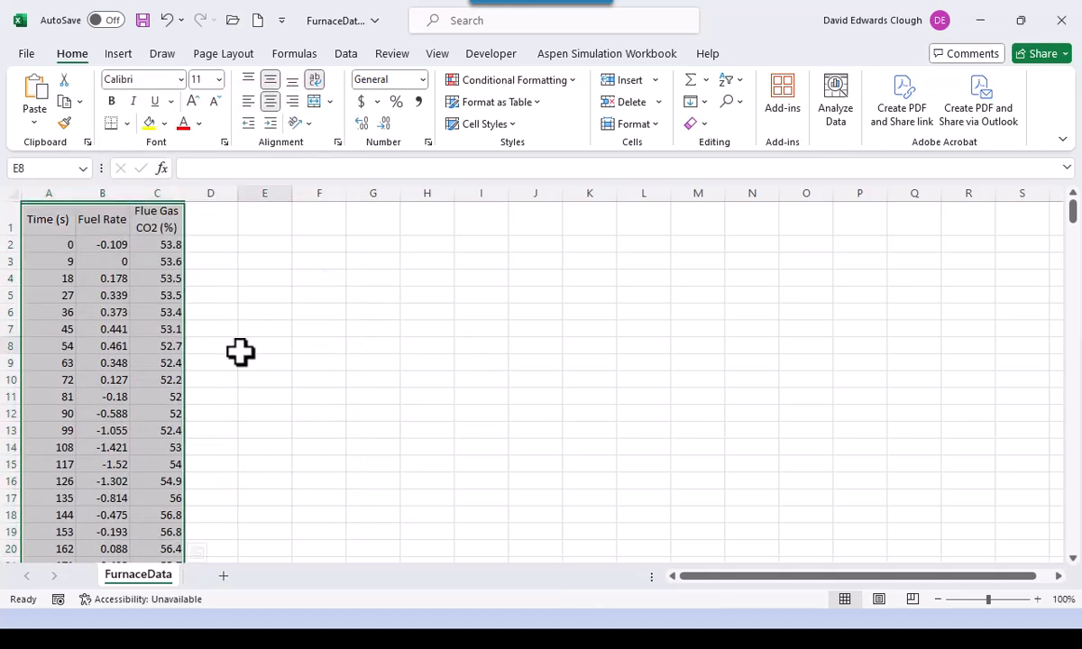
pyautogui.click(241, 349)
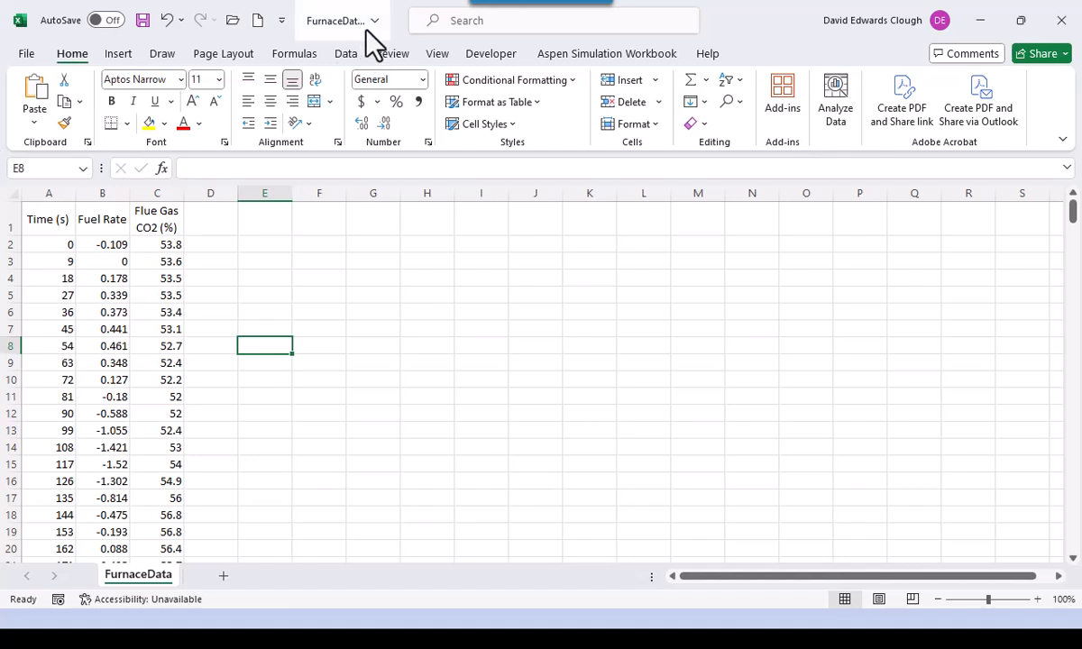
pyautogui.click(47, 224)
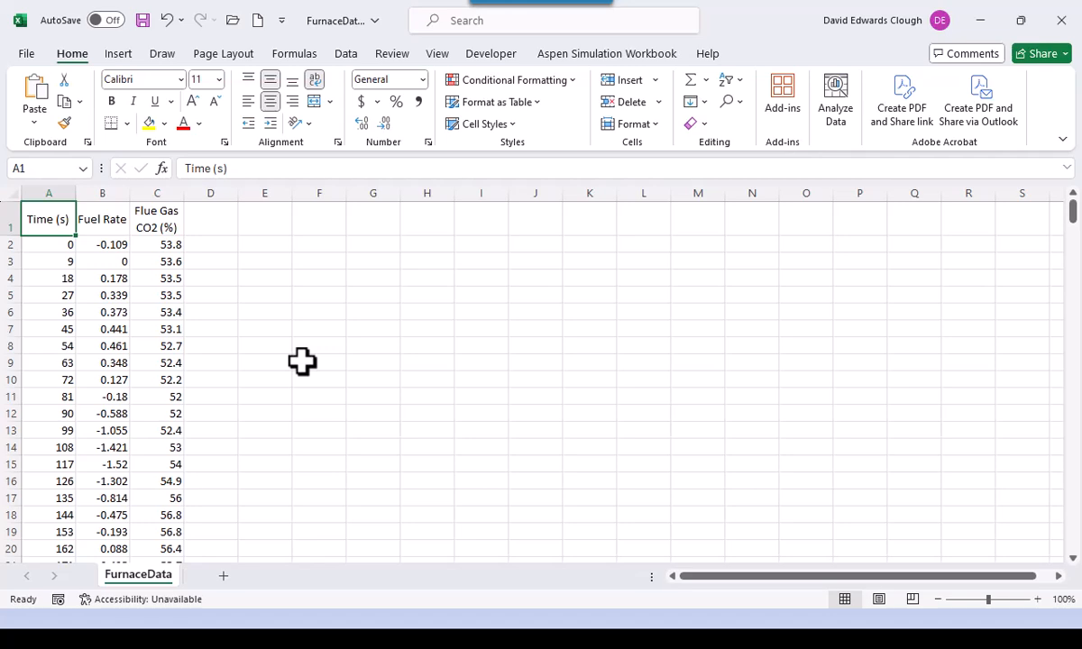
# - Save the file as type Excel Workbook (*.xlsx) with the name FurnaceData1
pyautogui.press('F12')
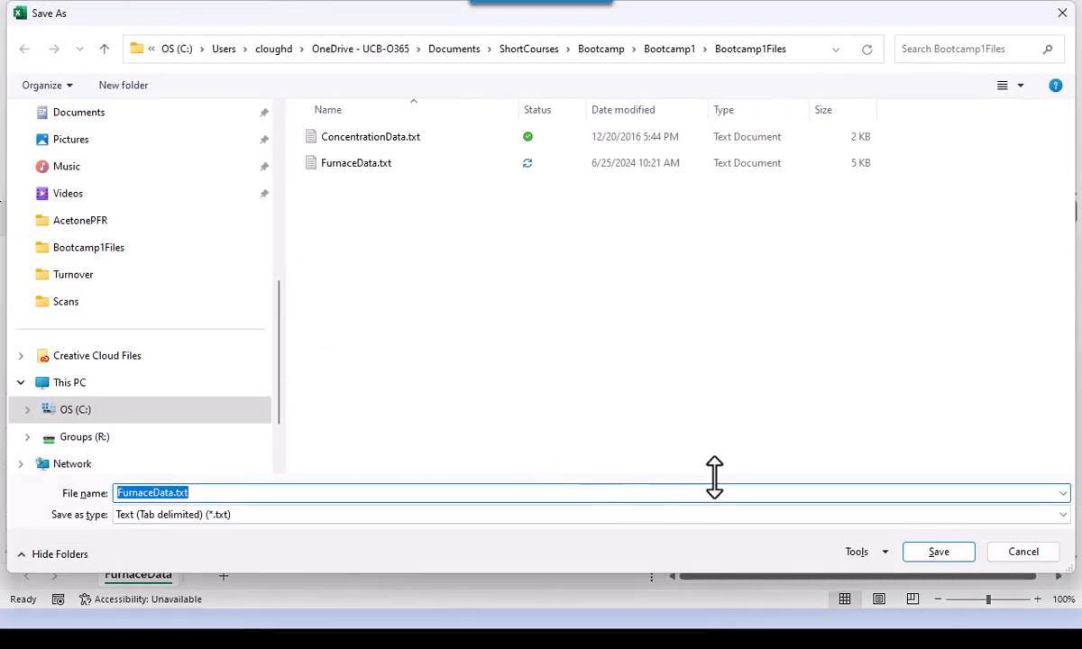
pyautogui.click(1064, 516)
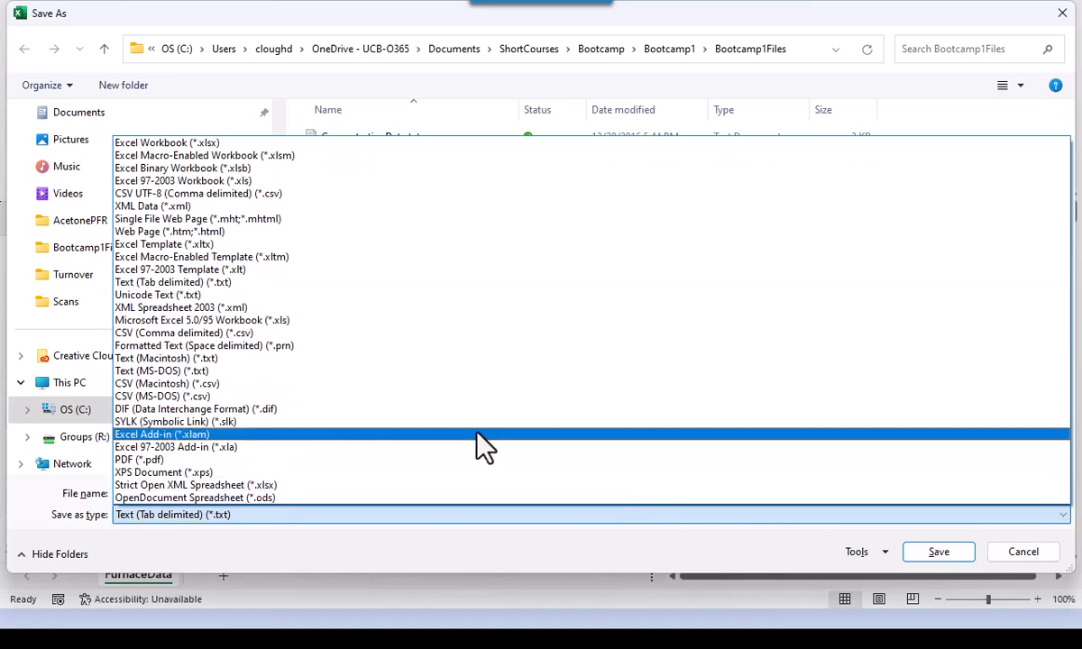
pyautogui.click(388, 145)
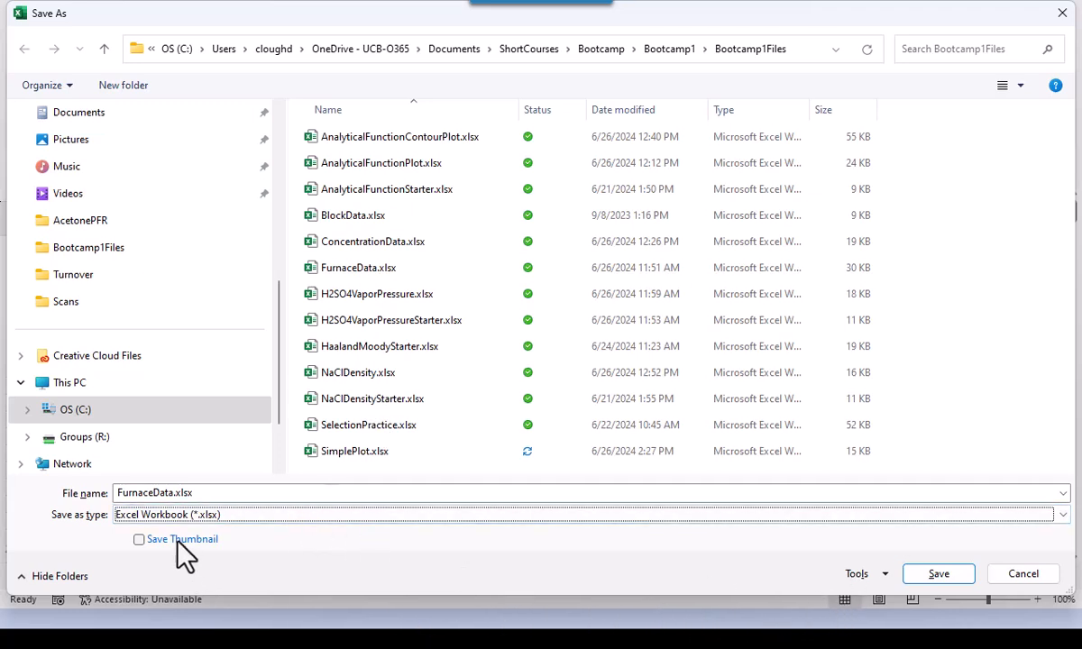
pyautogui.click(163, 492)
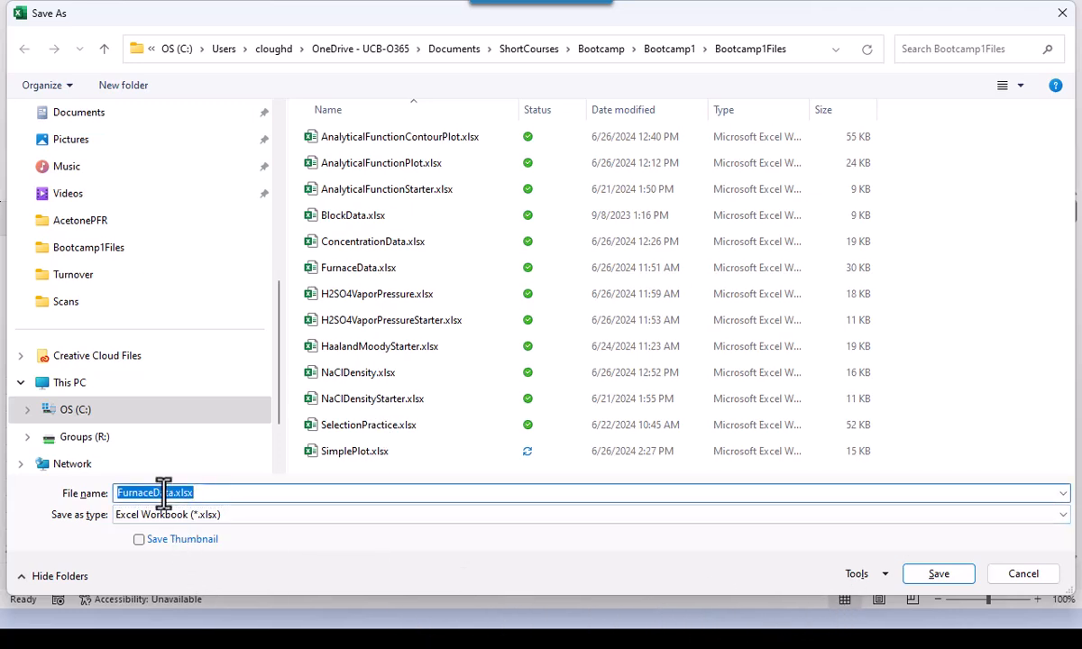
pyautogui.click(163, 492)
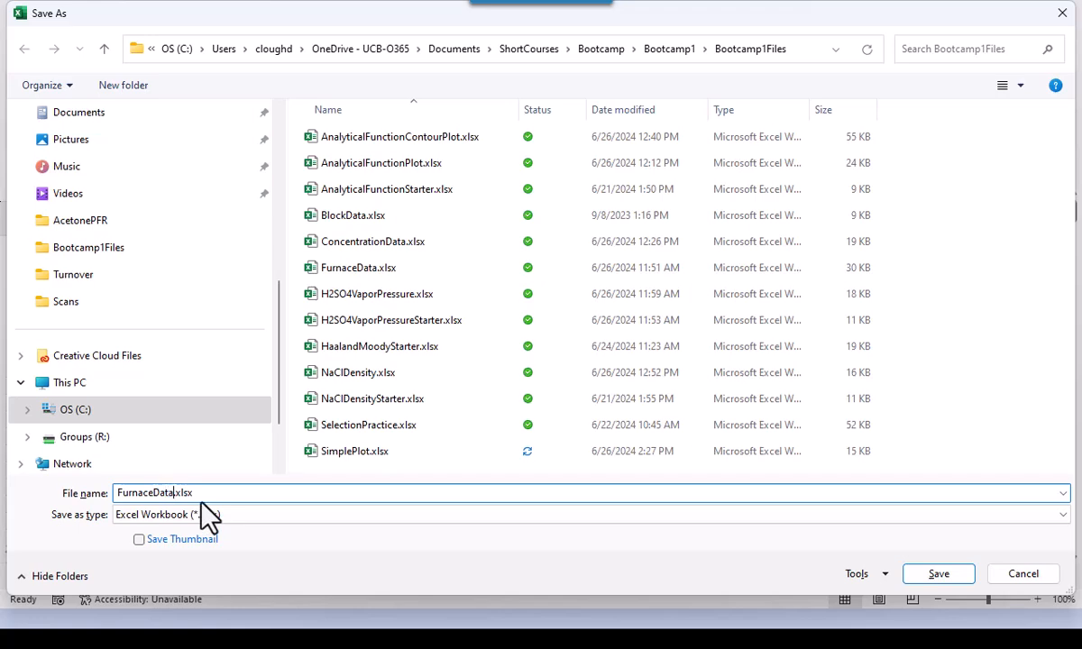
pyautogui.write('1')
pyautogui.press('Return')
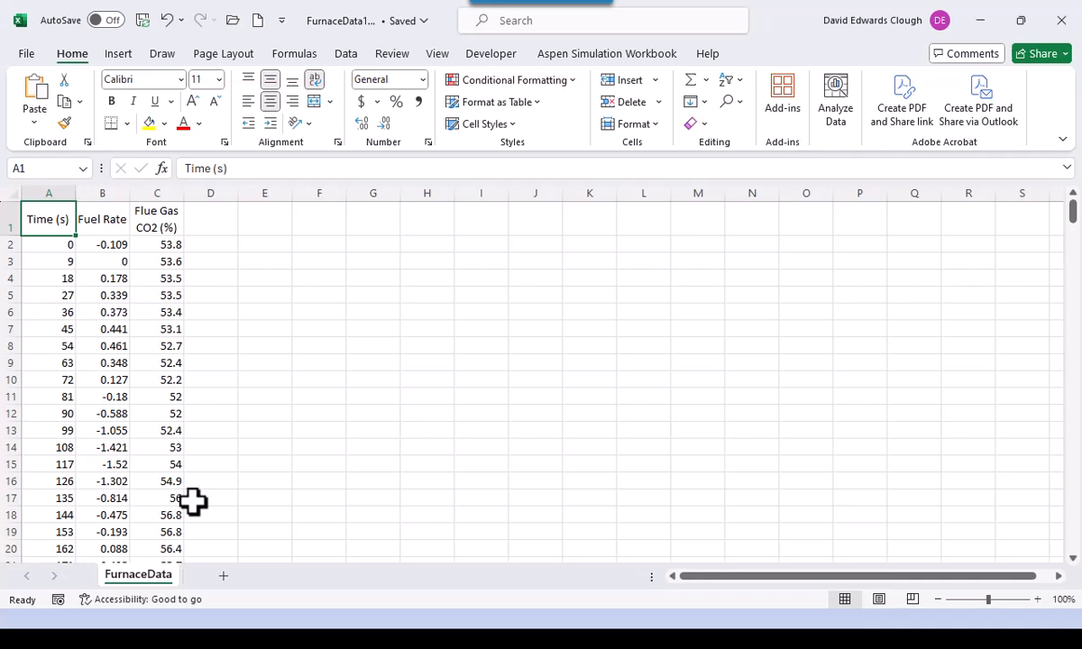
# - Select the data in A2:C297 and insert a Scatter with Straight Lines chart
pyautogui.click(61, 249)
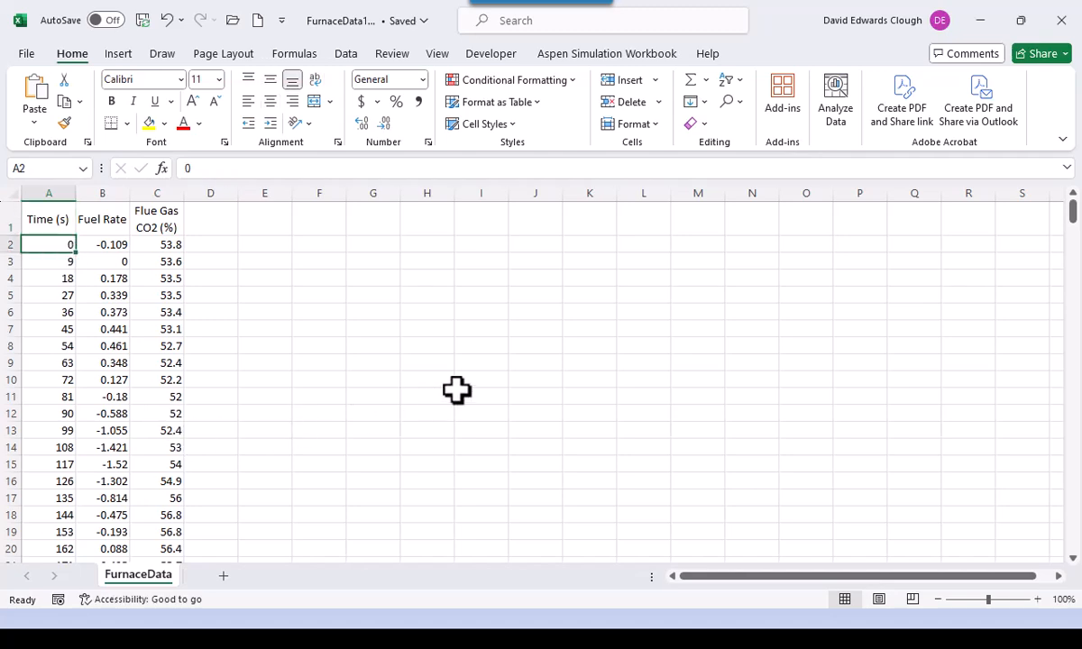
pyautogui.hotkey('ctrl', 'shift', 'Down')
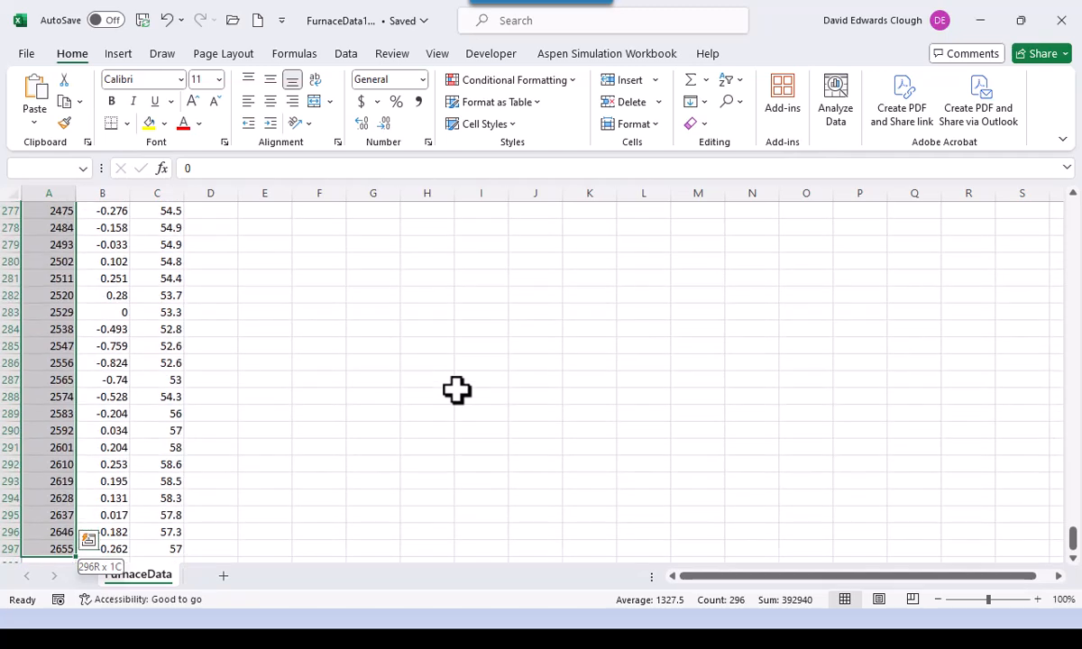
pyautogui.hotkey('ctrl', 'shift', 'Right')
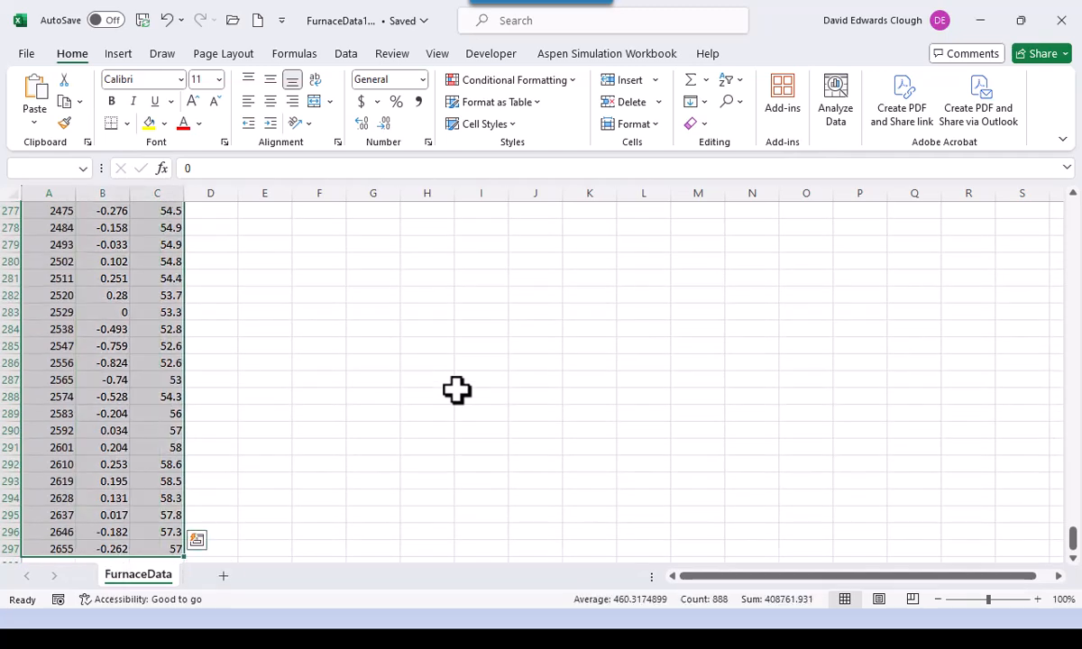
pyautogui.press('Tab')
pyautogui.hotkey('shift', 'Tab')
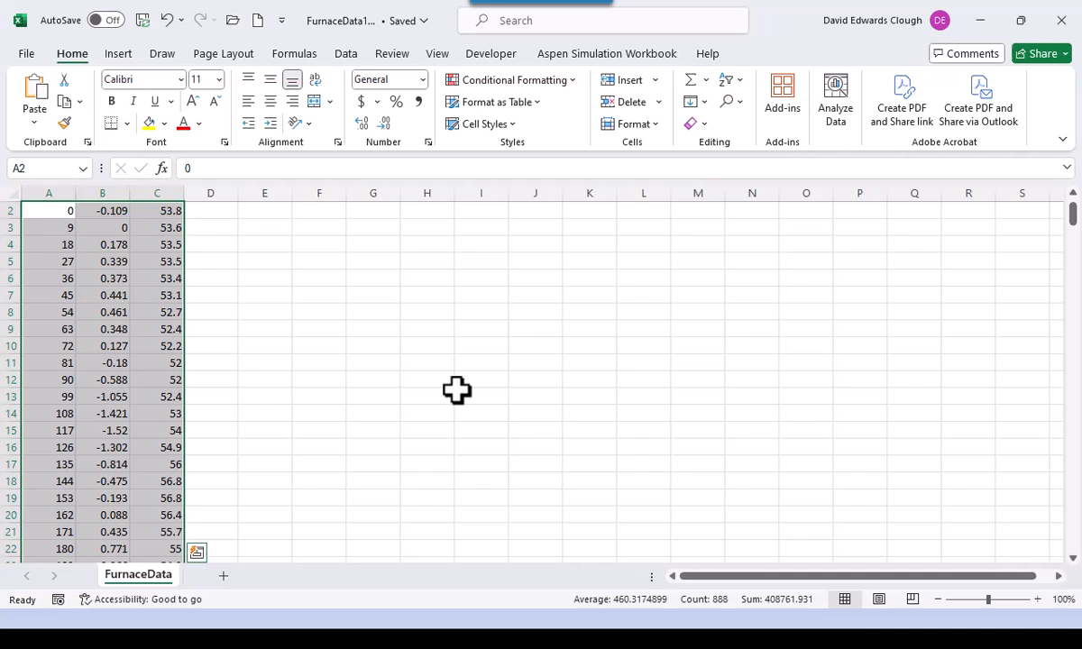
pyautogui.scroll(1, 456, 390)
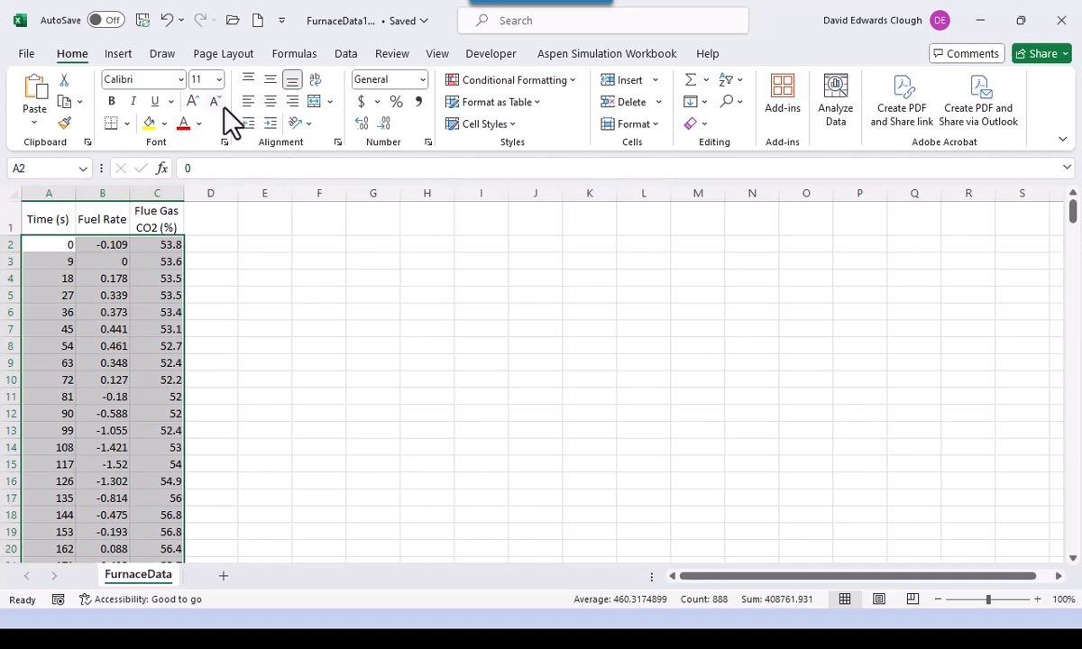
pyautogui.click(120, 53)
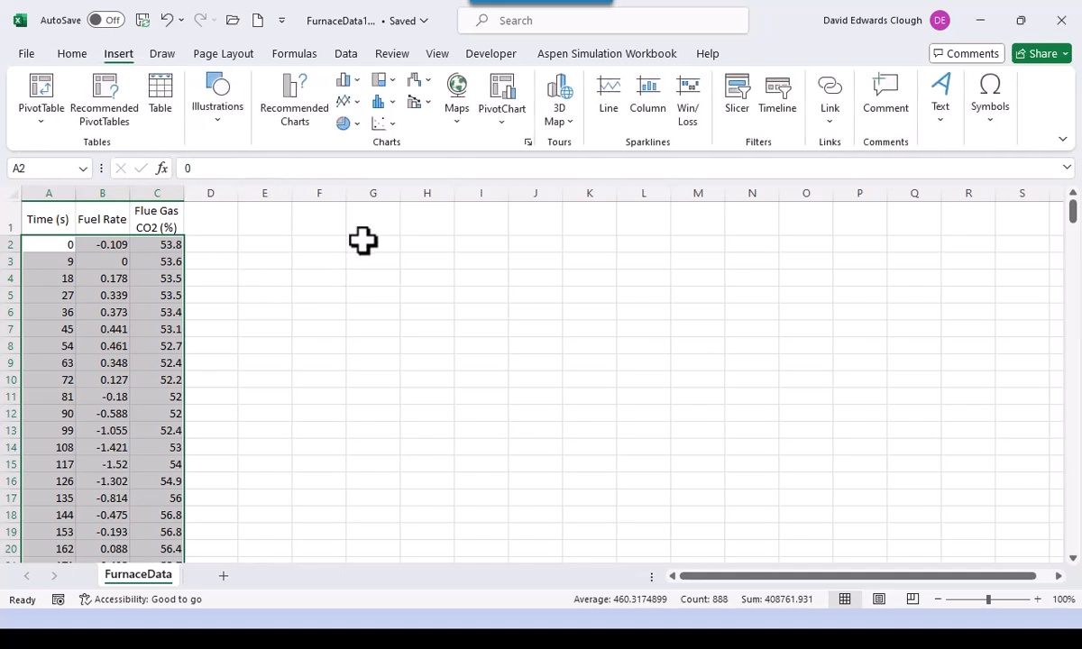
pyautogui.click(388, 124)
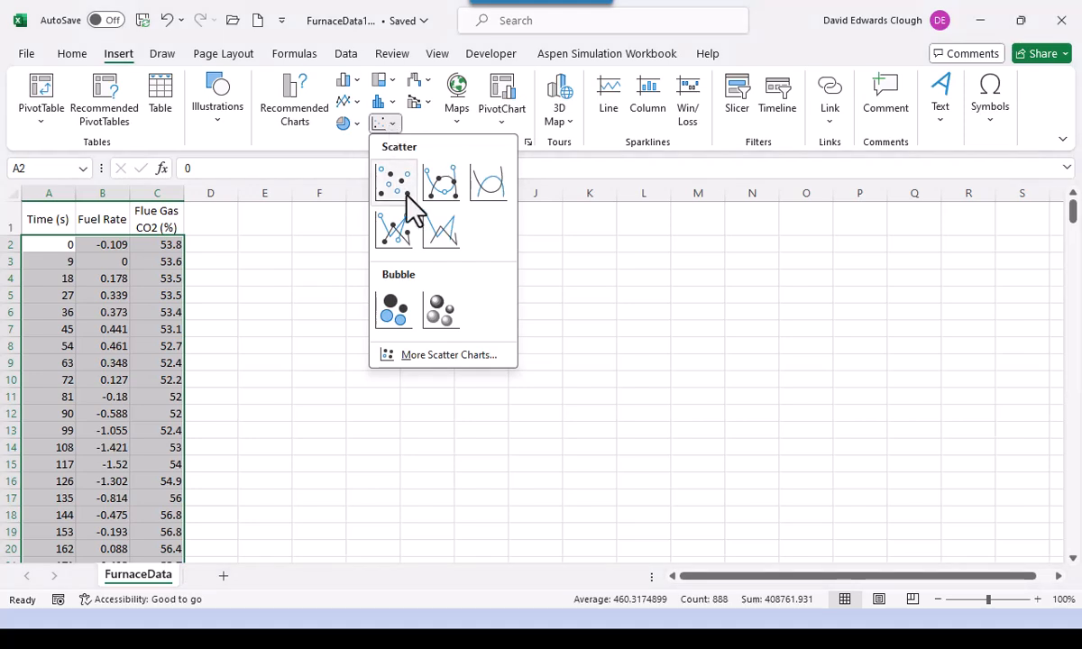
pyautogui.click(444, 227)
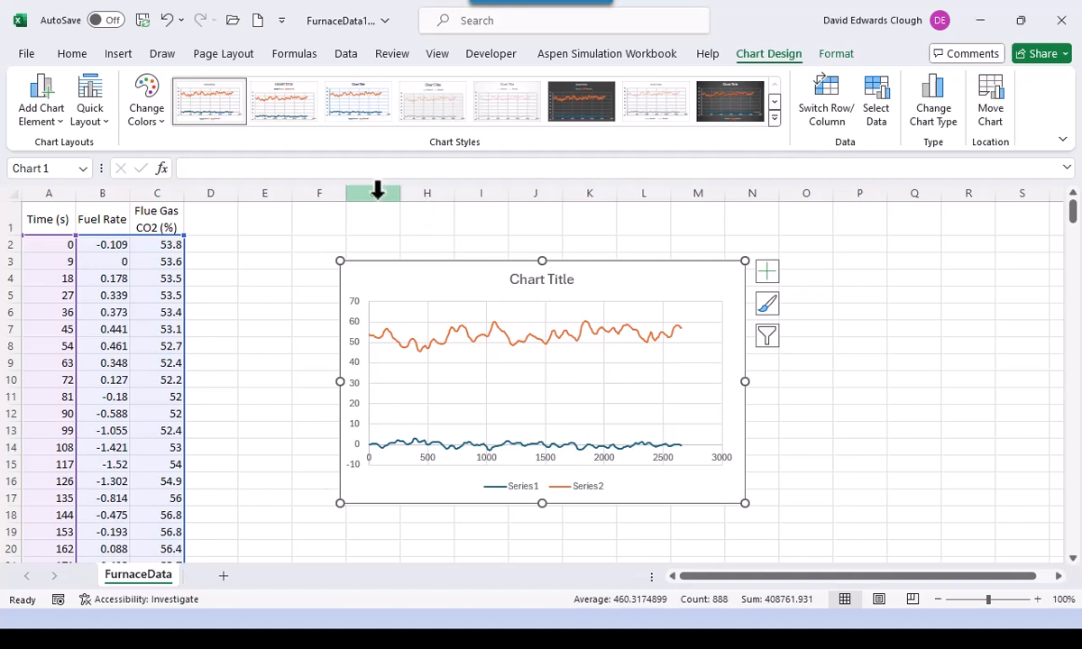
# - Use Move Chart to move the scatter chart to New sheet, Chart1
pyautogui.rightClick(430, 290)
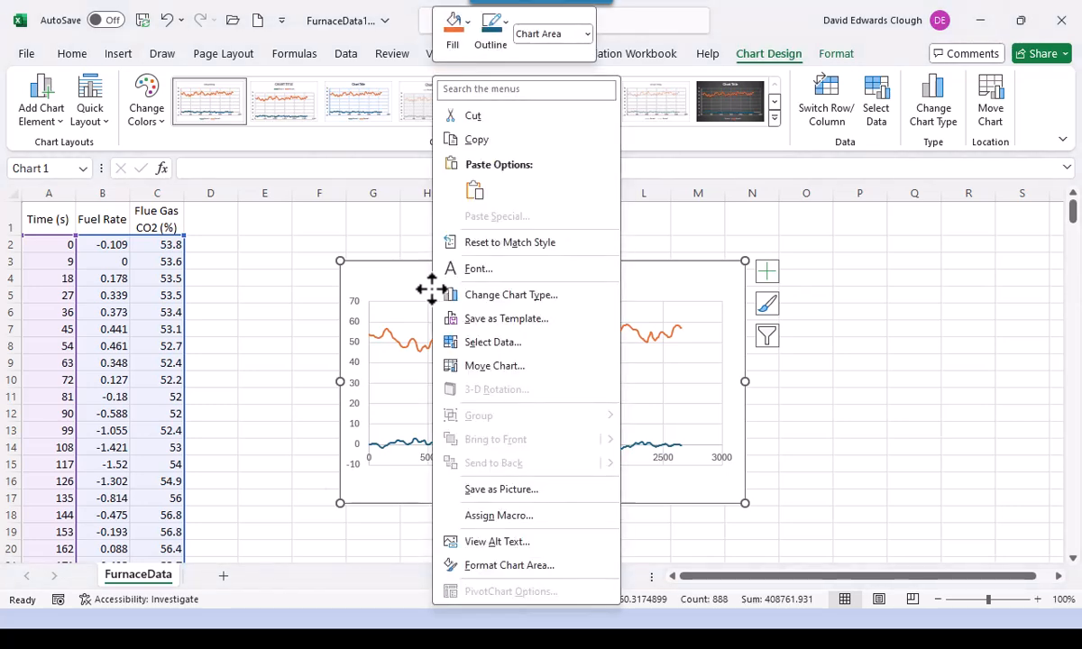
pyautogui.click(479, 367)
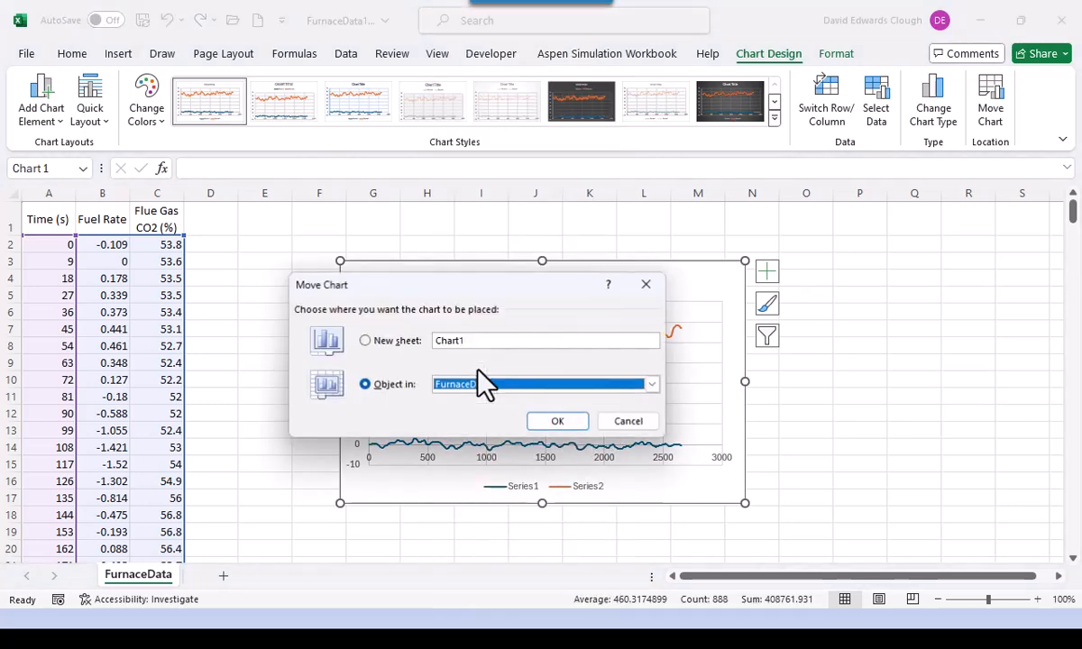
pyautogui.click(375, 342)
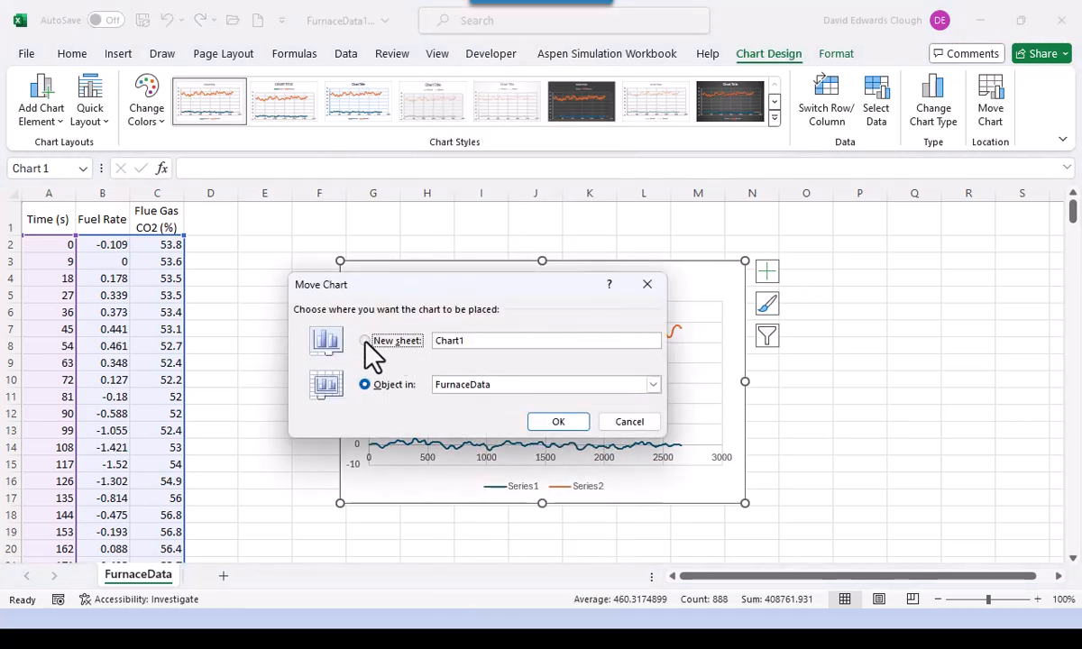
pyautogui.click(568, 430)
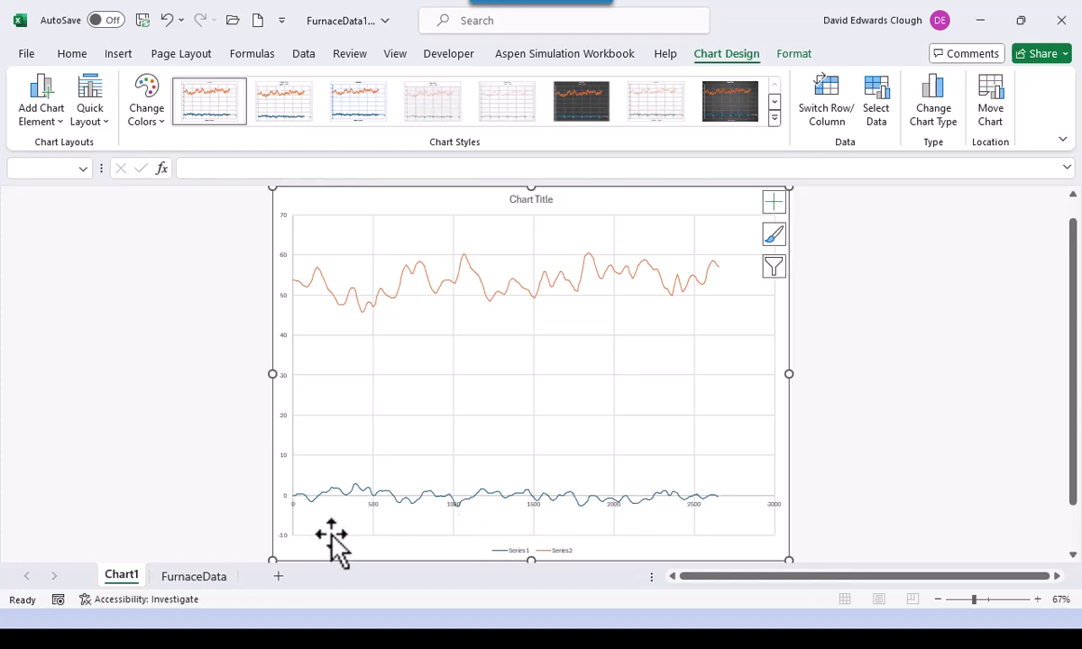
# - Move the Fuel Rate series (Series1) onto a secondary vertical axis scaled -3 to 3
pyautogui.click(421, 503)
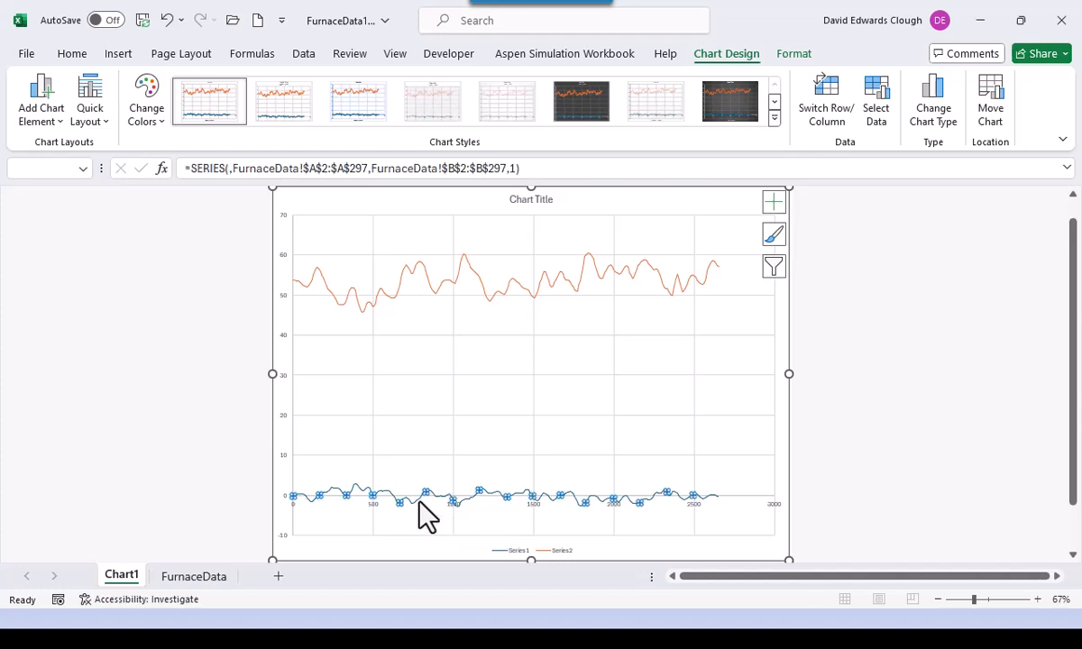
pyautogui.rightClick(421, 503)
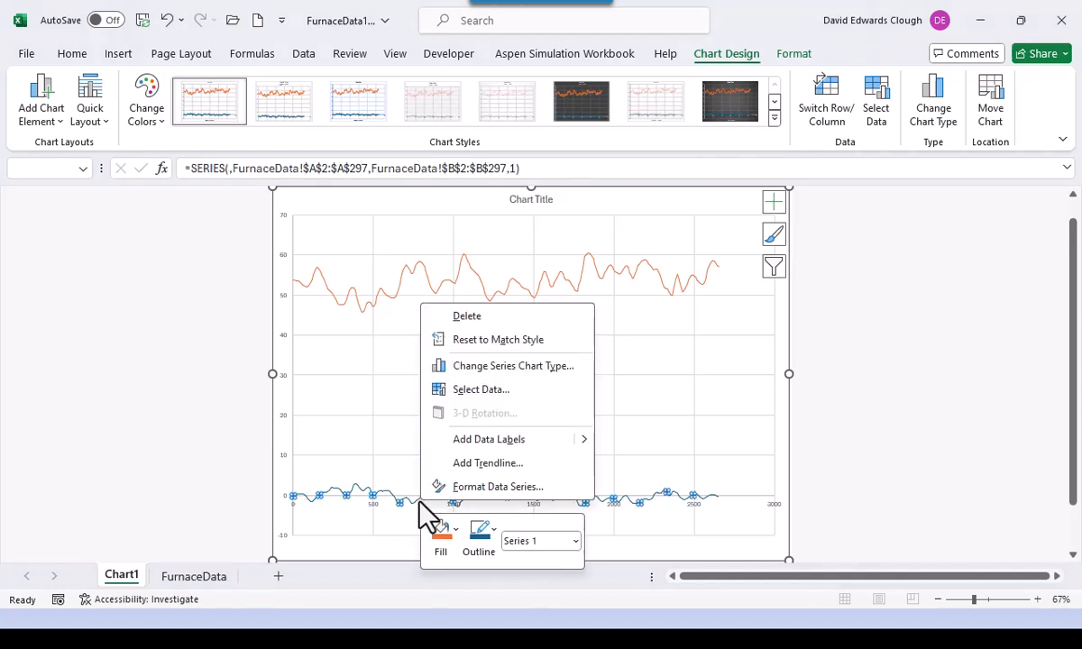
pyautogui.click(484, 492)
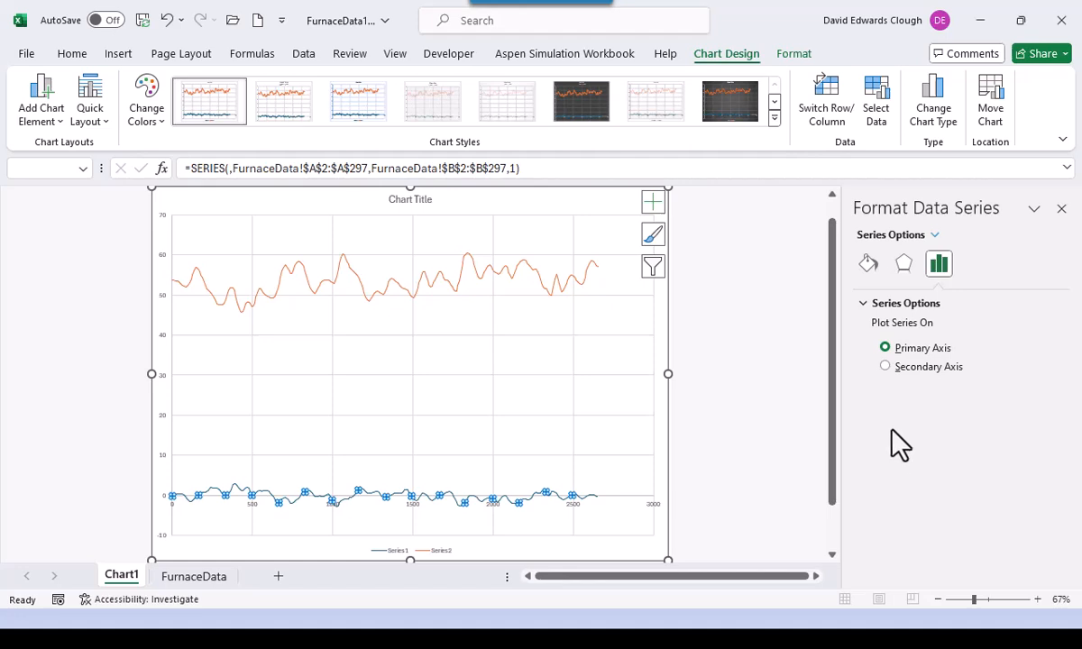
pyautogui.click(885, 366)
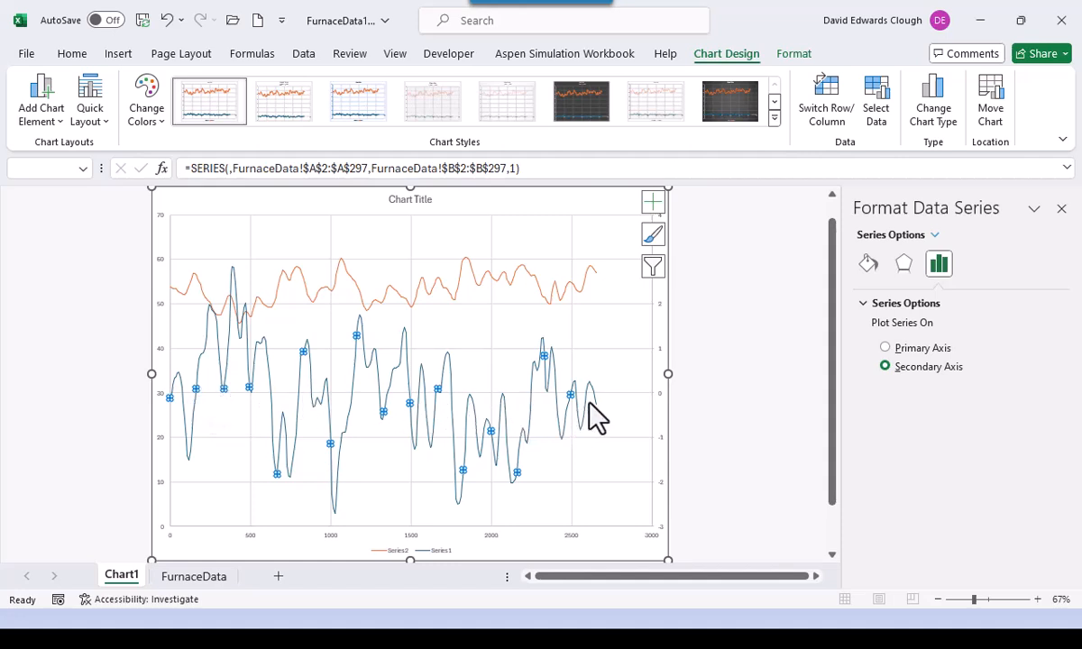
pyautogui.moveTo(595, 417)
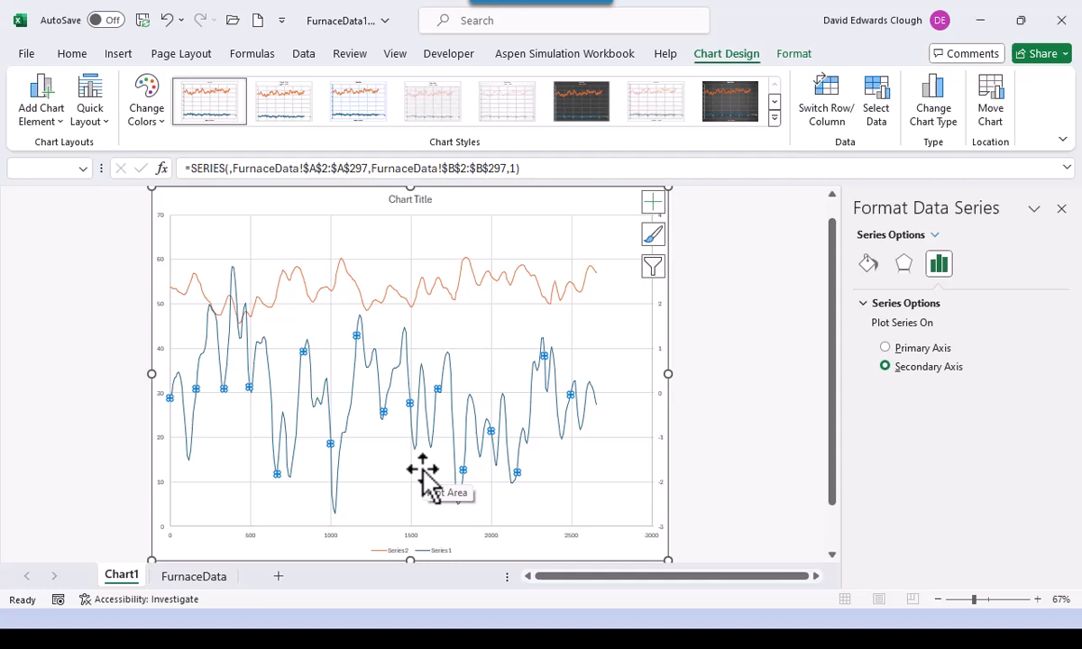
# - Set the horizontal time axis labels to Calibri 14 pt
pyautogui.click(416, 536)
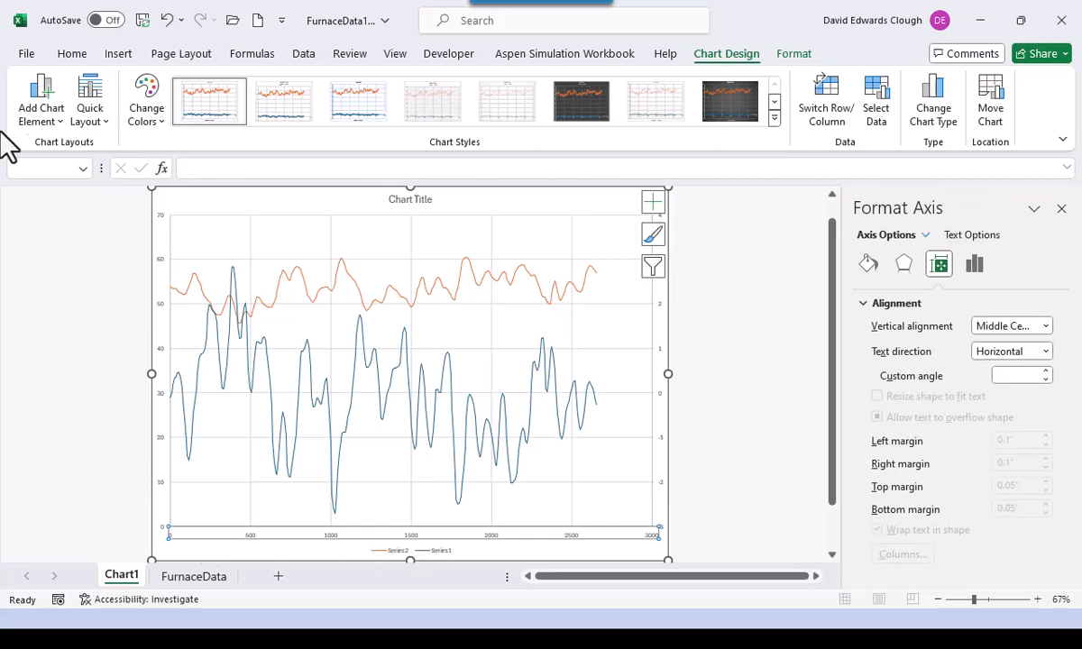
pyautogui.click(70, 54)
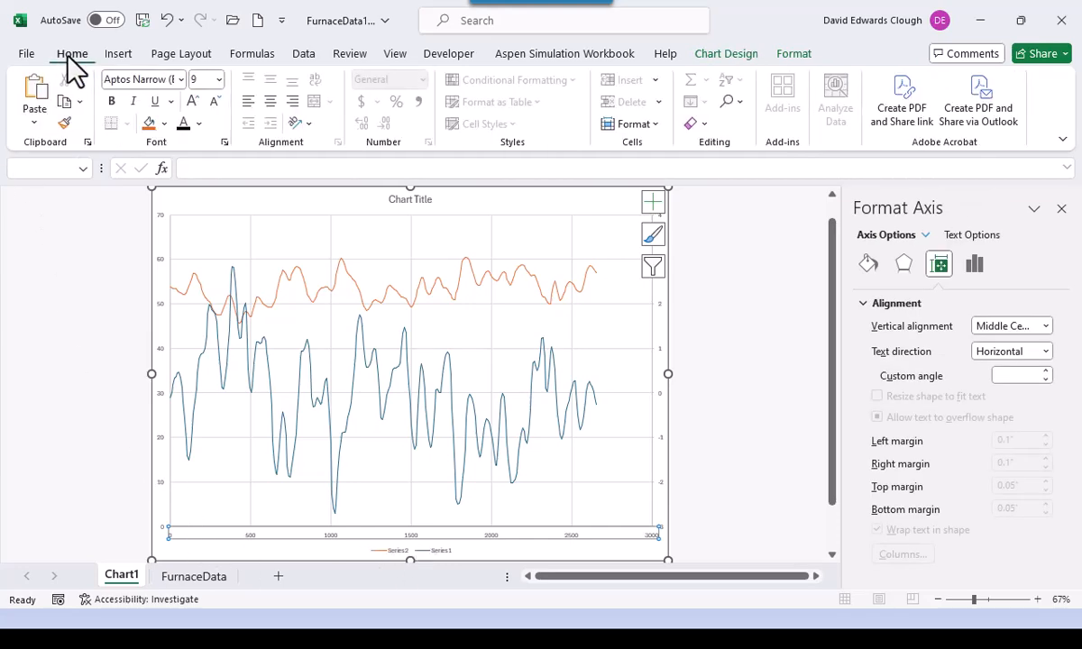
pyautogui.click(181, 79)
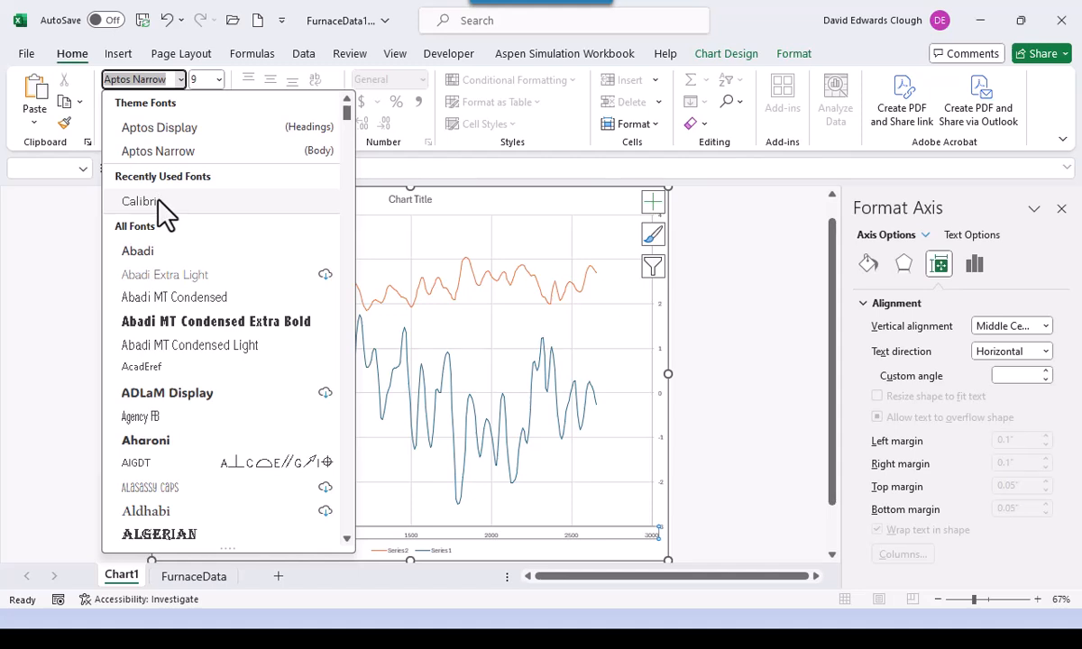
pyautogui.click(149, 195)
pyautogui.click(219, 80)
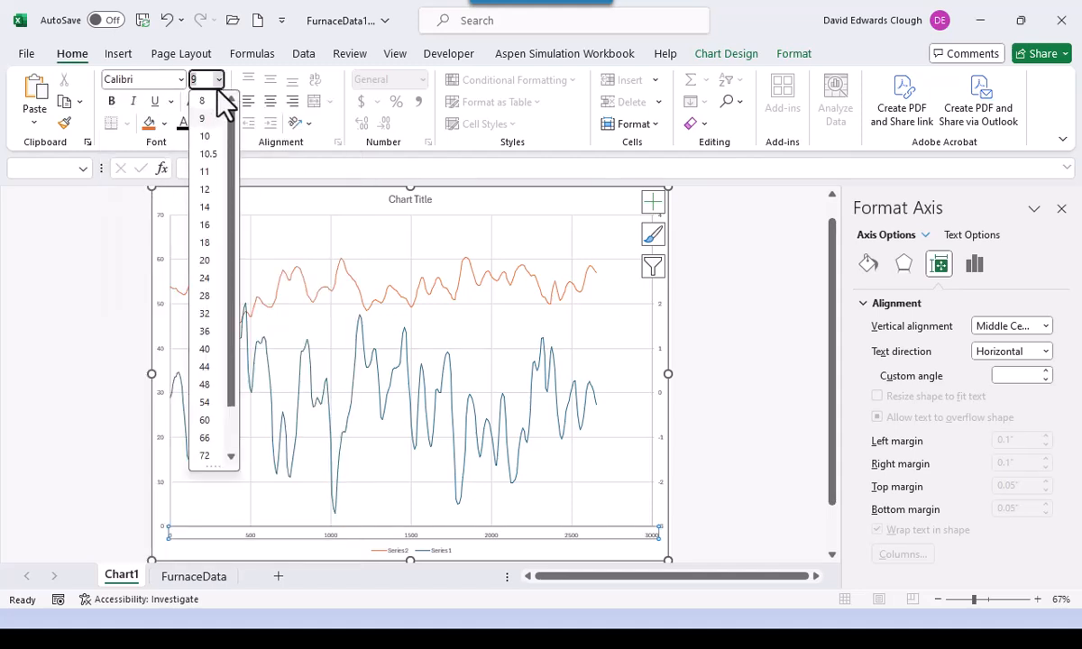
pyautogui.click(205, 207)
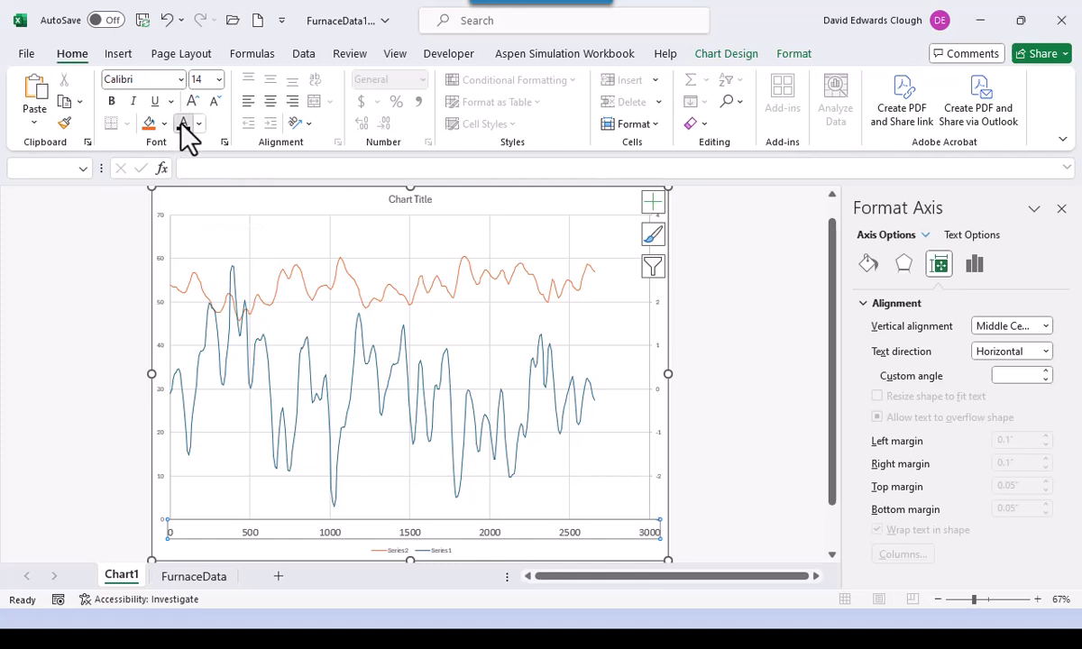
# - Set the primary vertical value axis labels to Calibri 14 pt
pyautogui.click(160, 361)
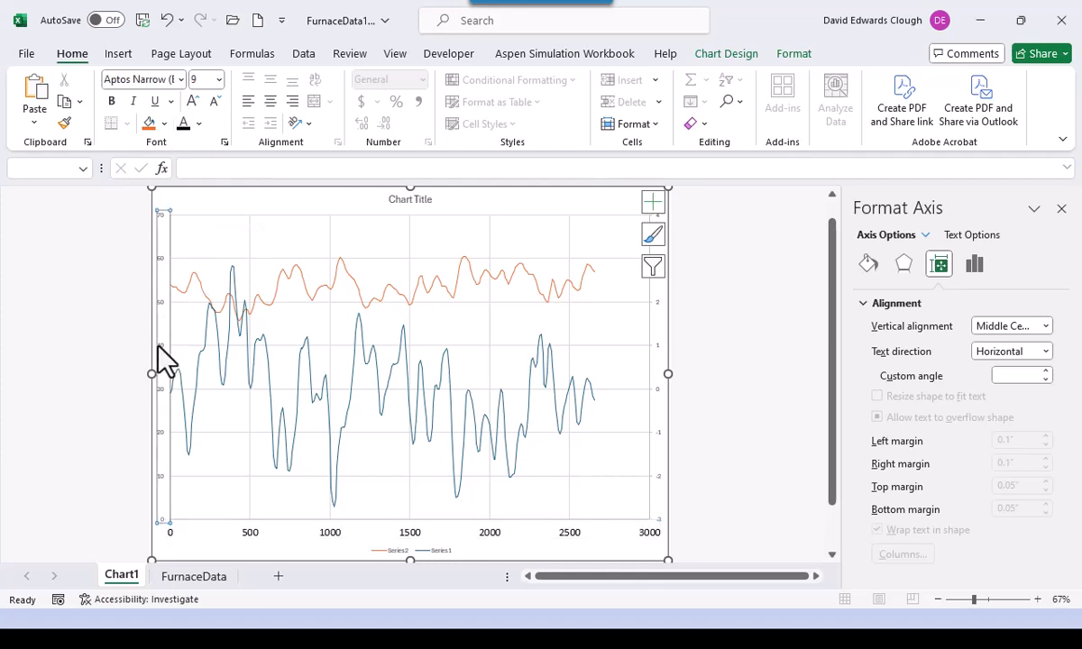
pyautogui.click(180, 79)
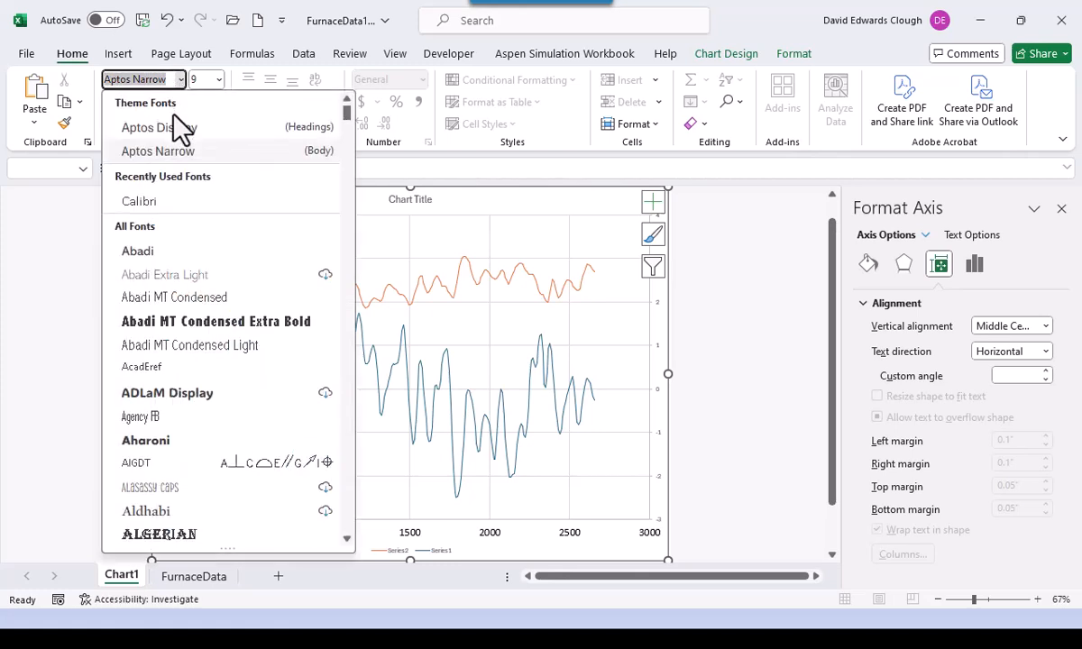
pyautogui.click(155, 194)
pyautogui.click(218, 79)
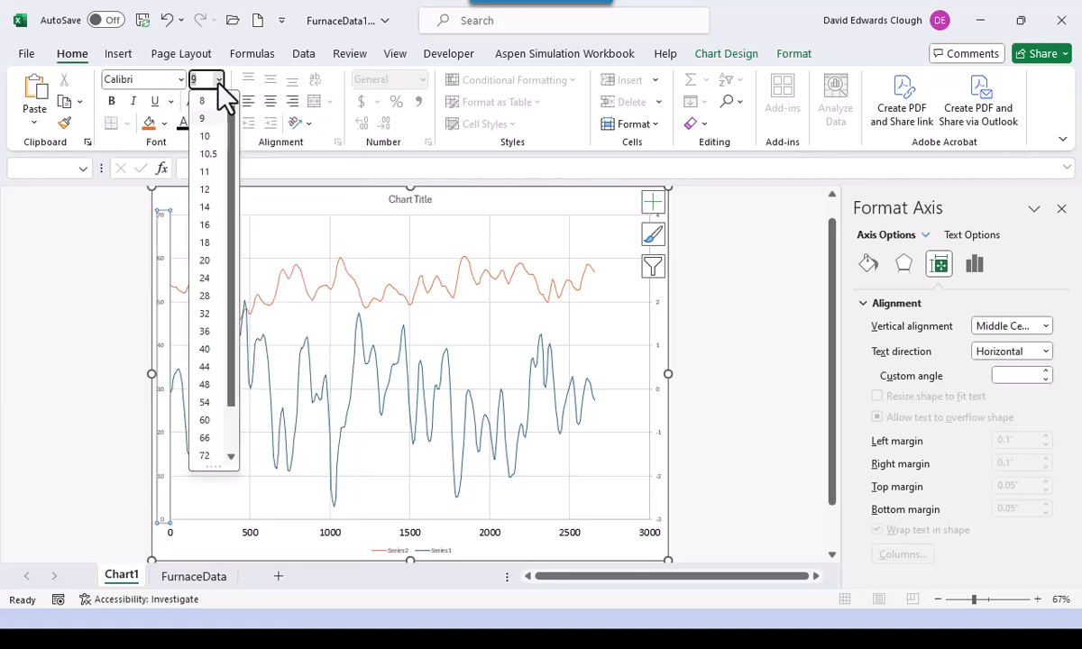
pyautogui.click(207, 213)
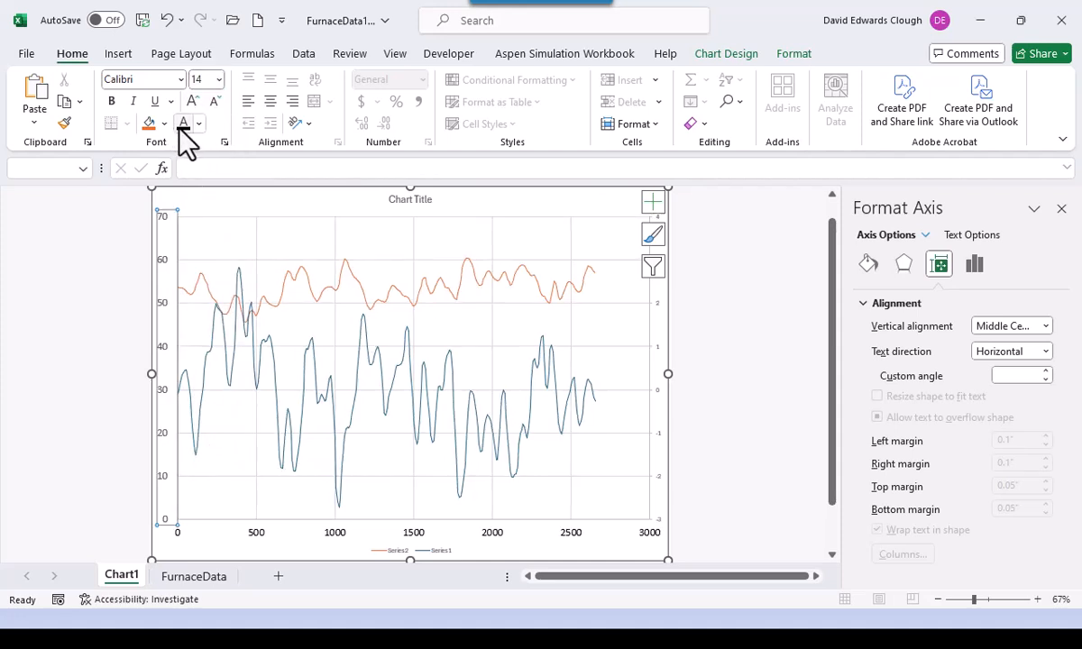
# - Set the right-hand secondary axis numbers to Calibri 14 pt
pyautogui.click(657, 361)
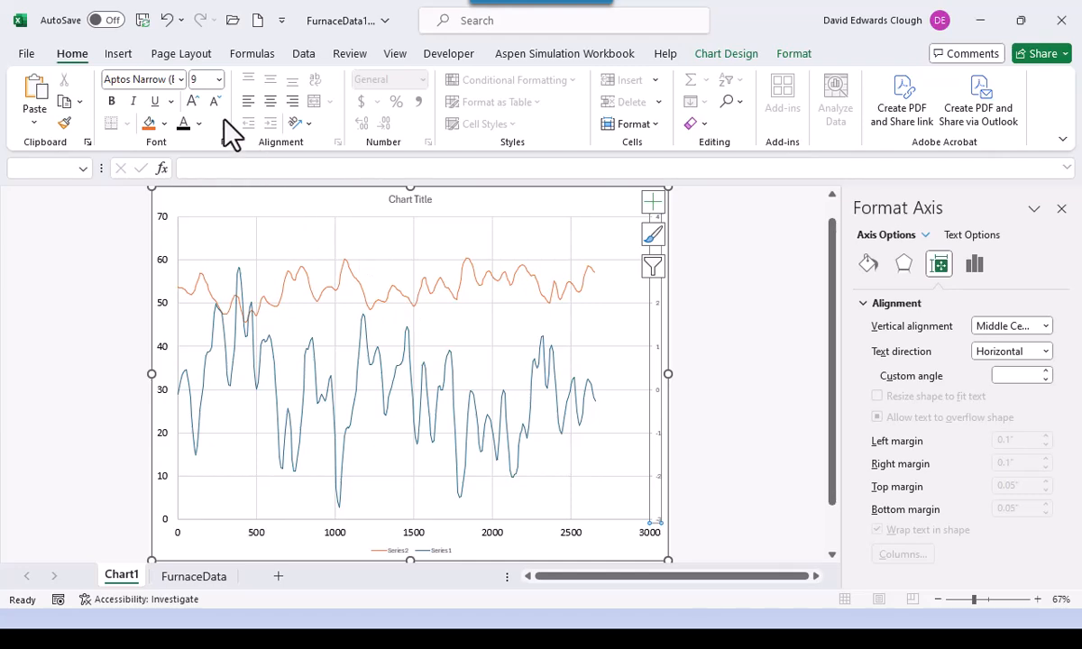
pyautogui.click(180, 80)
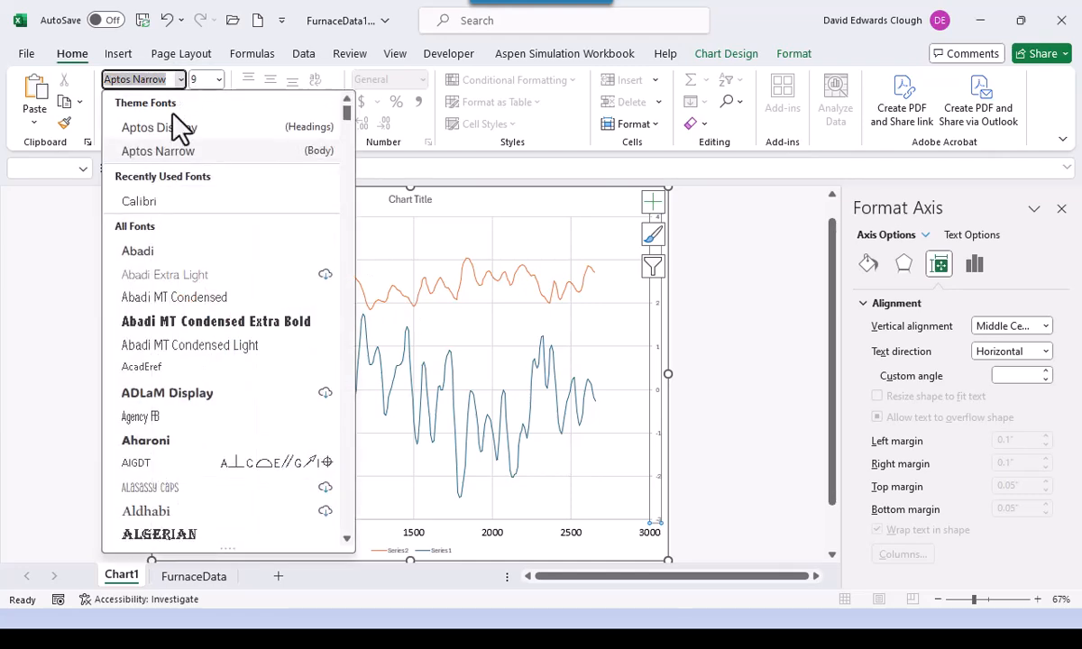
pyautogui.click(155, 191)
pyautogui.click(218, 79)
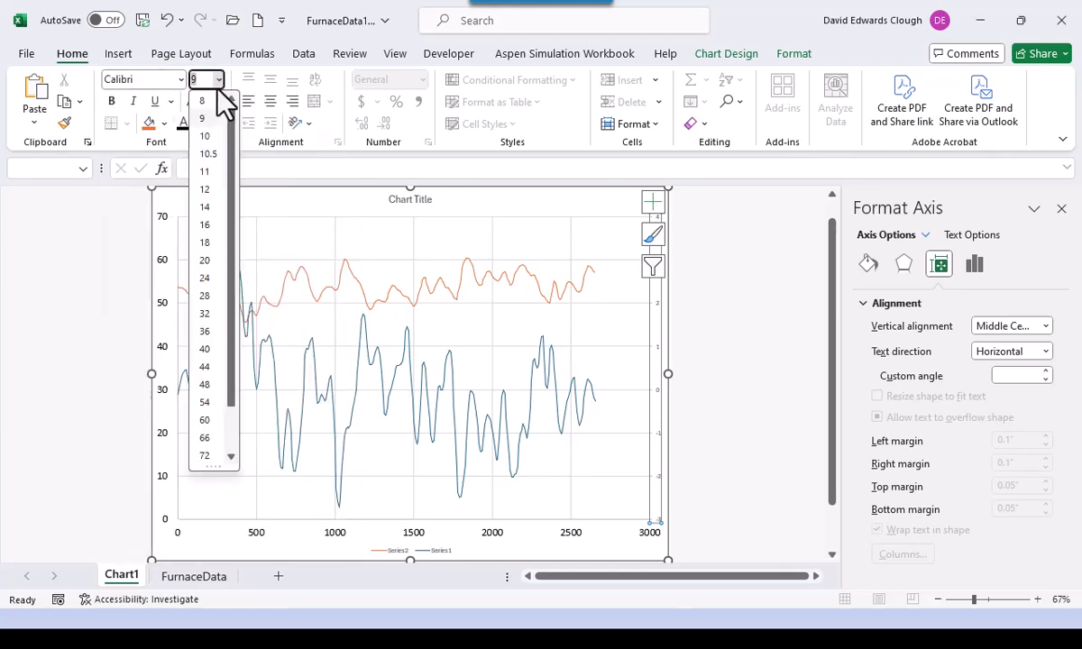
pyautogui.click(204, 206)
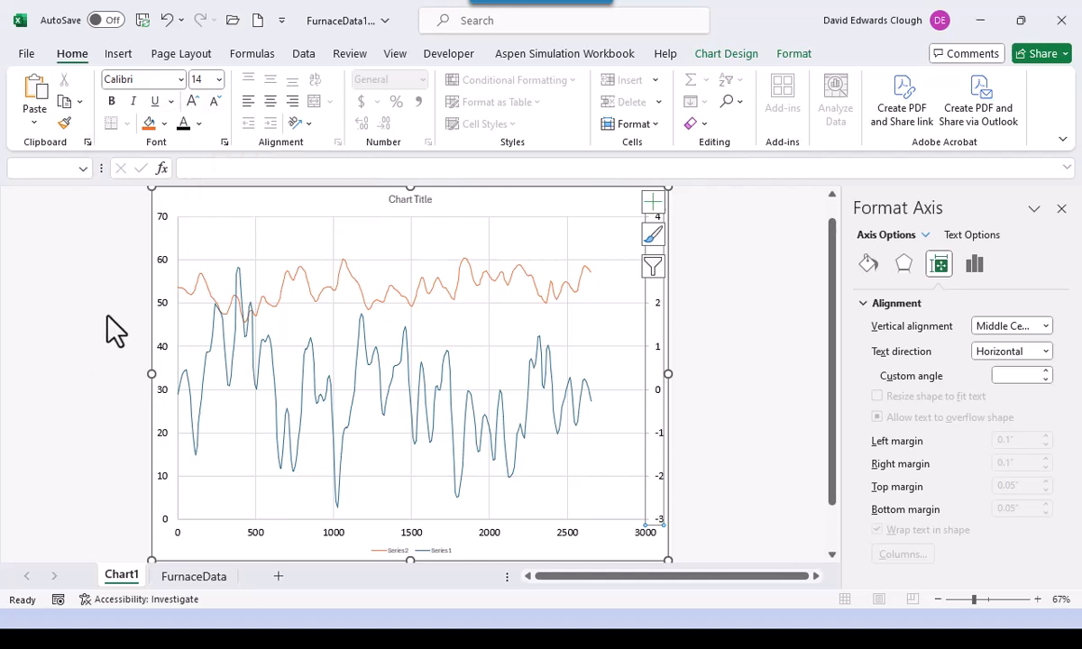
# - Add a primary horizontal axis title reading 'Time - seconds'
pyautogui.click(728, 53)
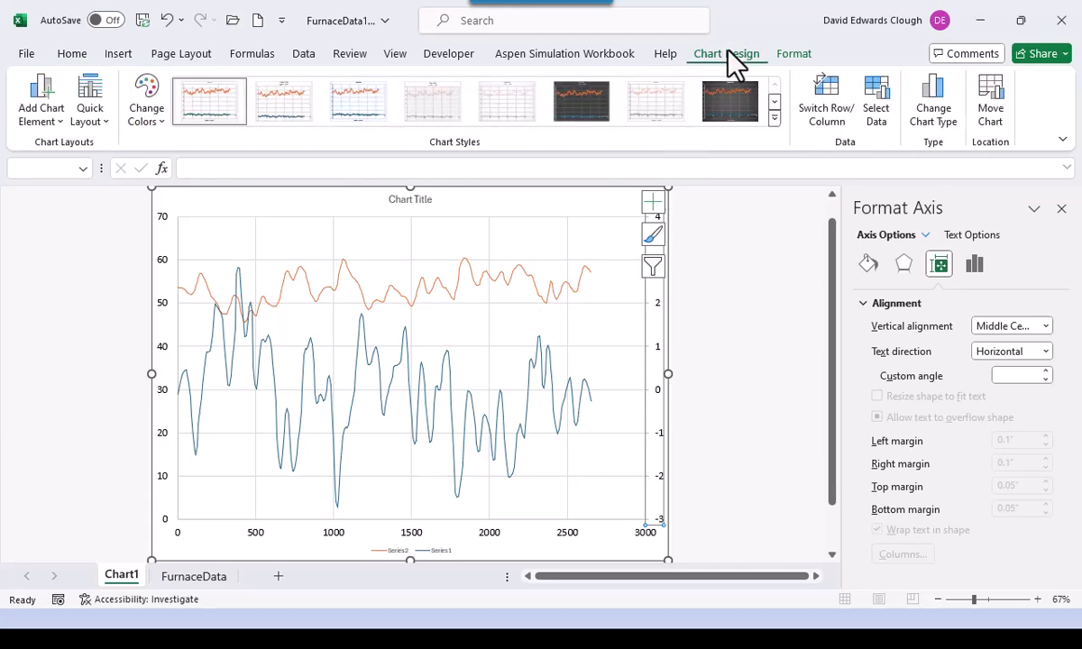
pyautogui.click(35, 112)
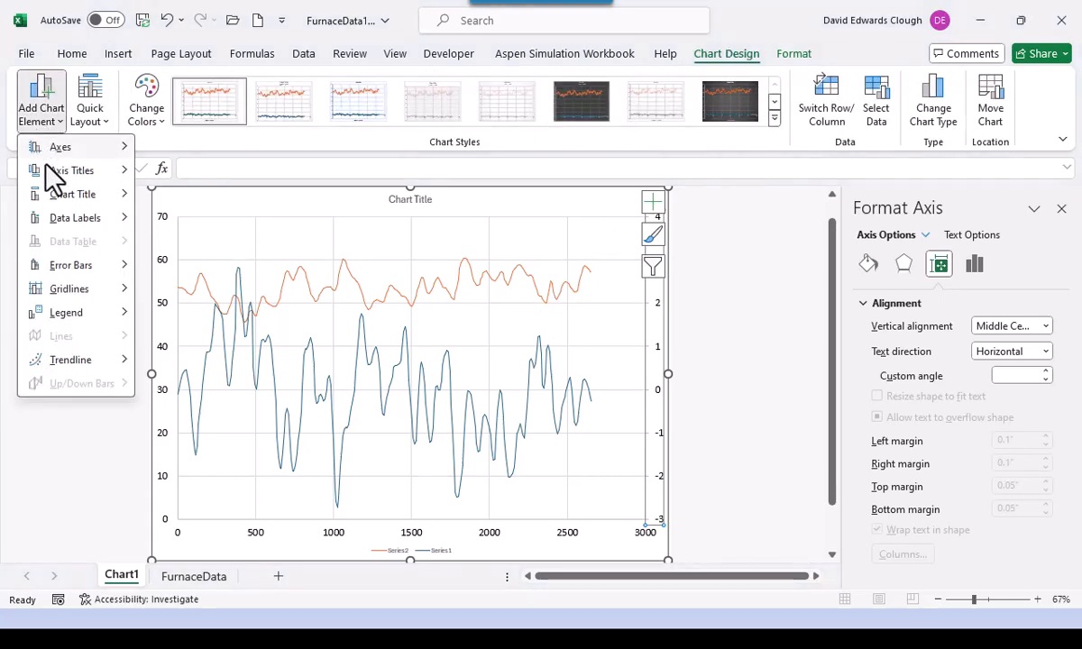
pyautogui.moveTo(54, 173)
pyautogui.click(218, 180)
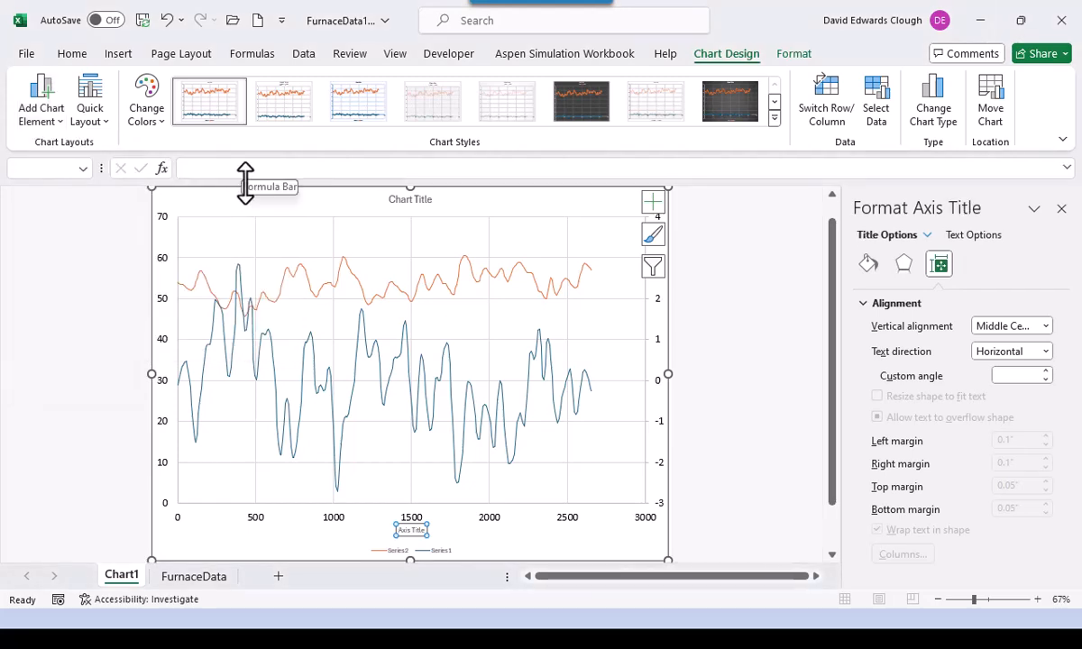
pyautogui.write('Time - seconds')
pyautogui.press('Return')
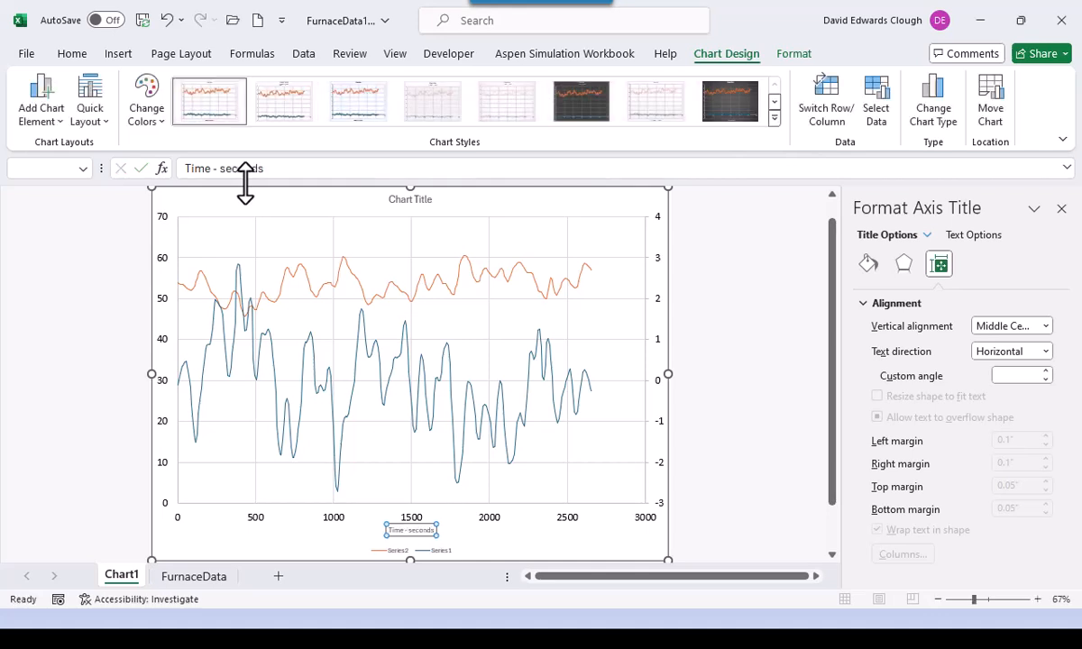
# - Format the 'Time - seconds' axis title in Calibri at size 16
pyautogui.click(72, 54)
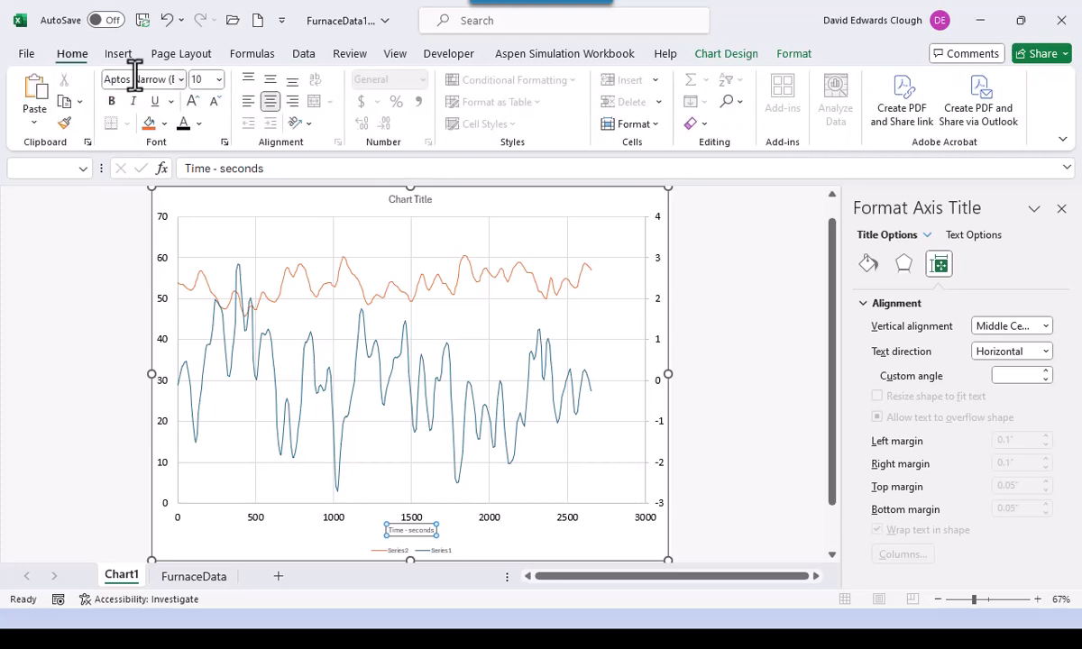
pyautogui.click(180, 78)
pyautogui.click(138, 197)
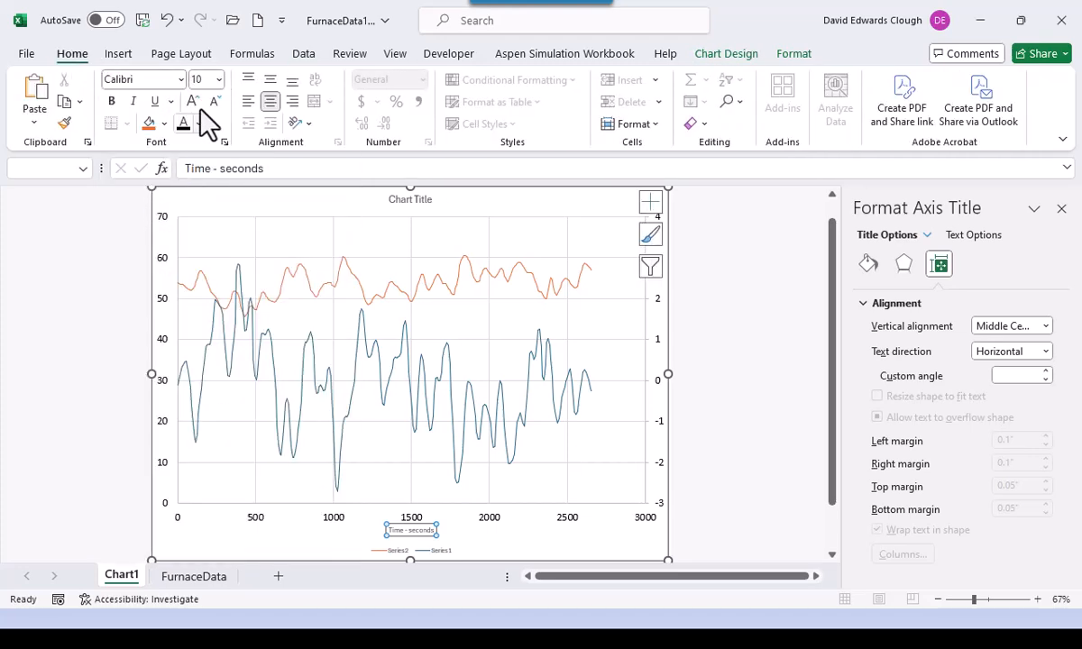
pyautogui.click(218, 79)
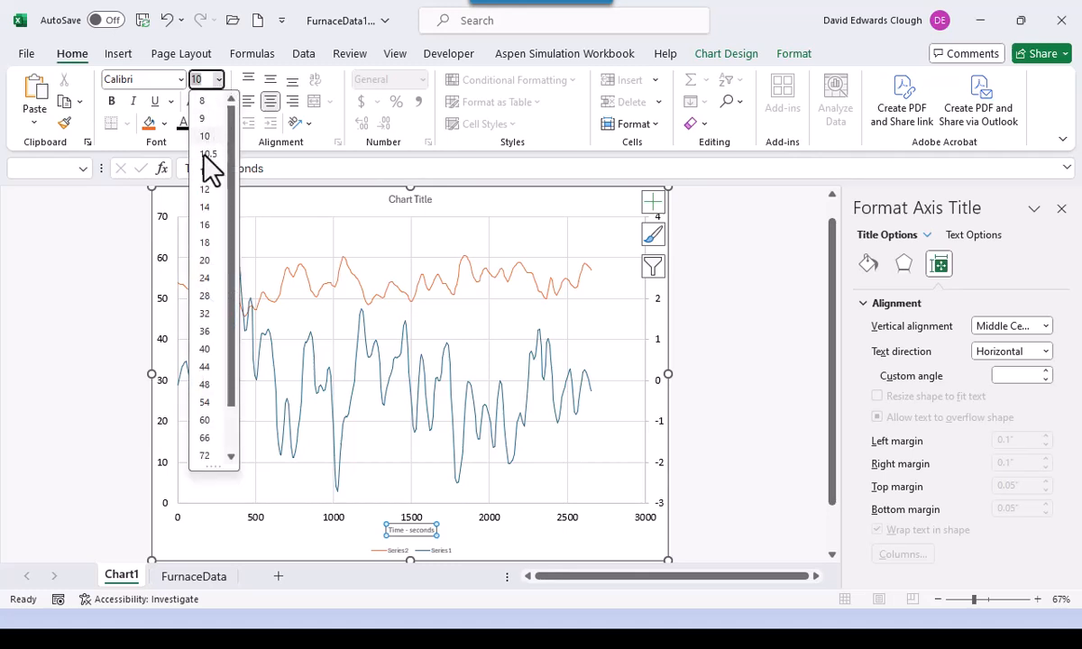
pyautogui.click(203, 226)
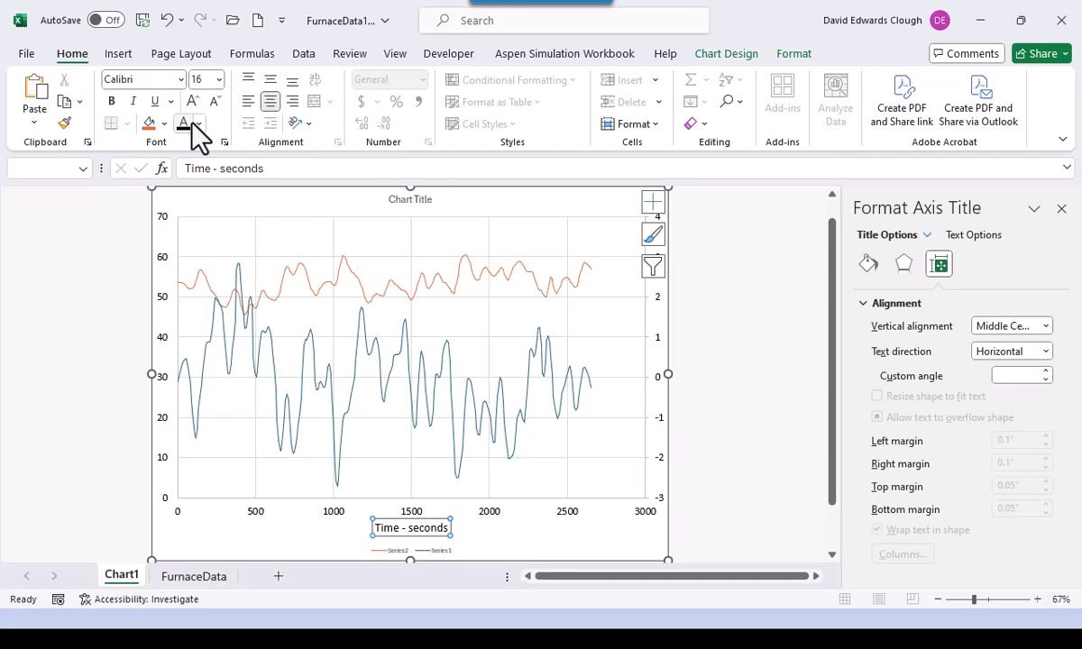
pyautogui.click(726, 53)
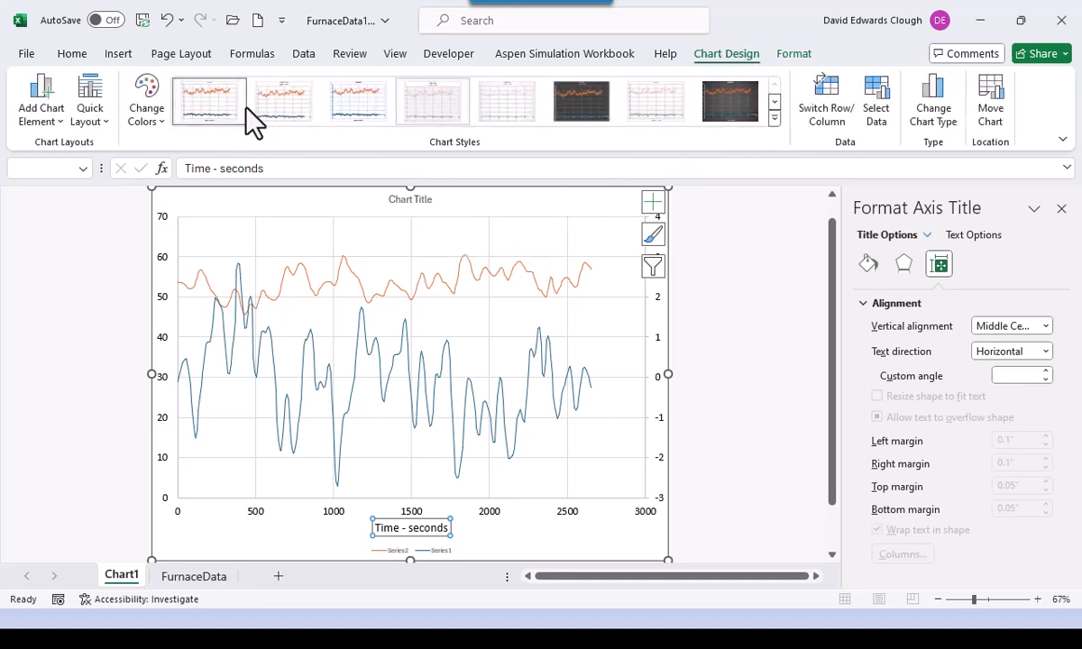
# - Add a primary vertical axis title reading 'Flue Gas CO2 - %'
pyautogui.click(41, 99)
pyautogui.moveTo(120, 181)
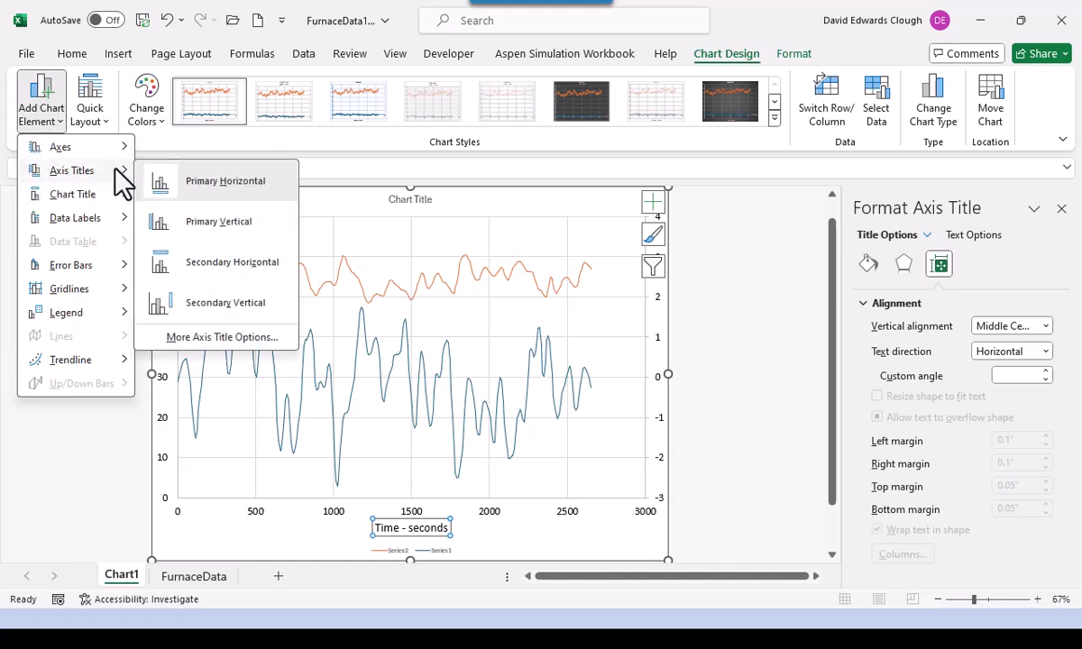
pyautogui.click(202, 219)
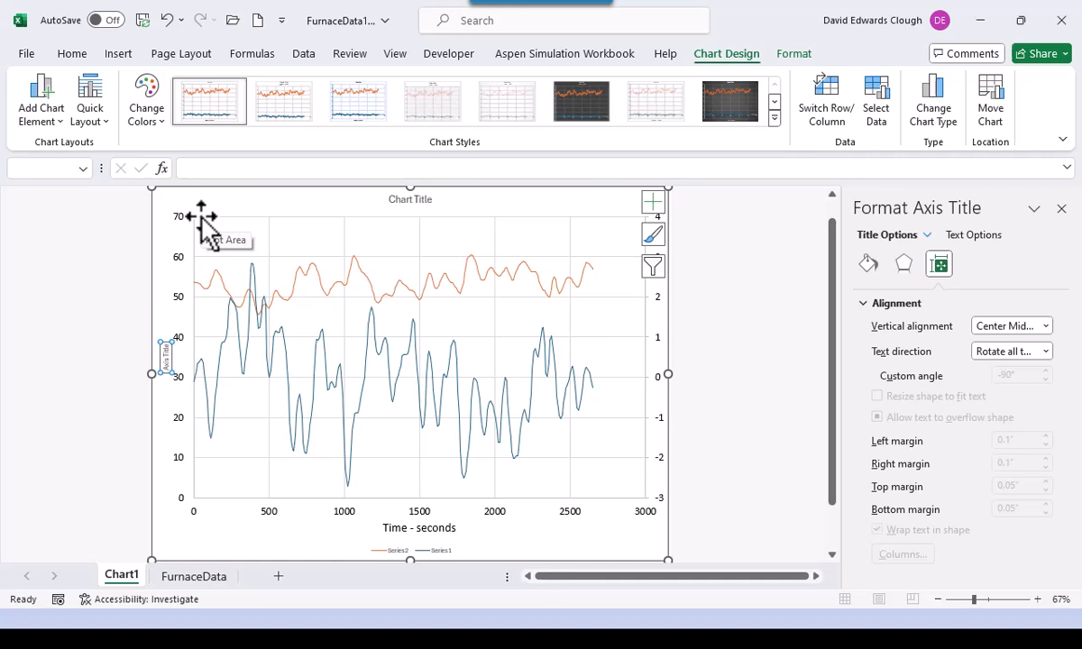
pyautogui.write('Fu')
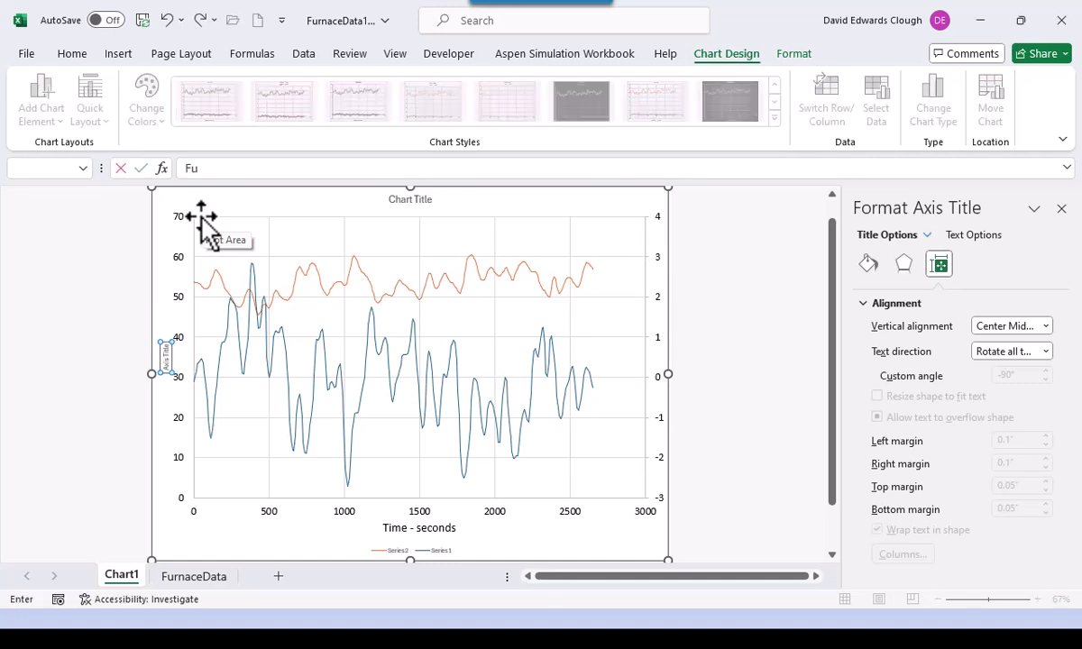
pyautogui.write('el Ra ')
pyautogui.write('e')
pyautogui.press('BackSpace')
pyautogui.press('BackSpace')
pyautogui.press('BackSpace')
pyautogui.press('BackSpace')
pyautogui.press('BackSpace')
pyautogui.press('BackSpace')
pyautogui.press('BackSpace')
pyautogui.write('lue Gas CO2 - %')
pyautogui.press('Return')
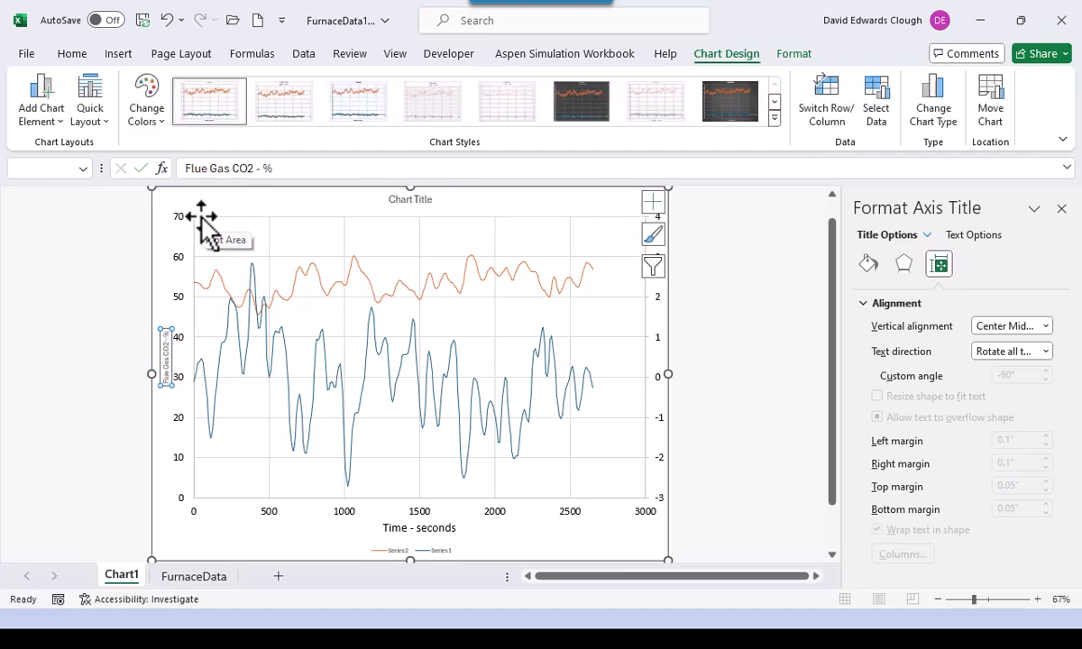
# - Format the 'Flue Gas CO2 - %' axis title in Calibri at size 16
pyautogui.click(70, 52)
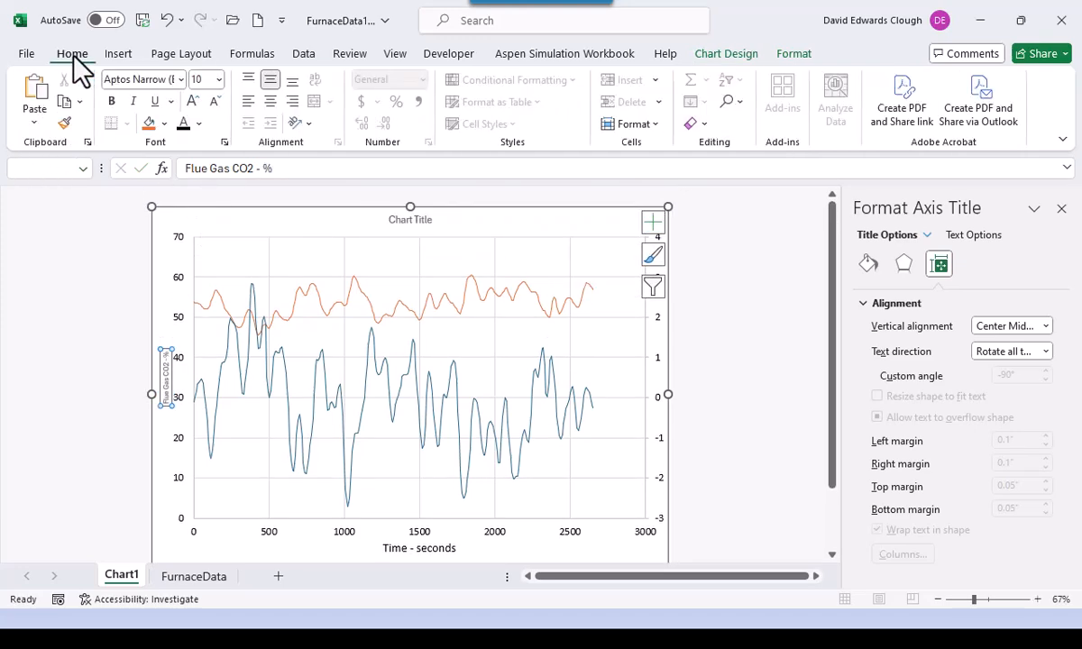
pyautogui.click(180, 80)
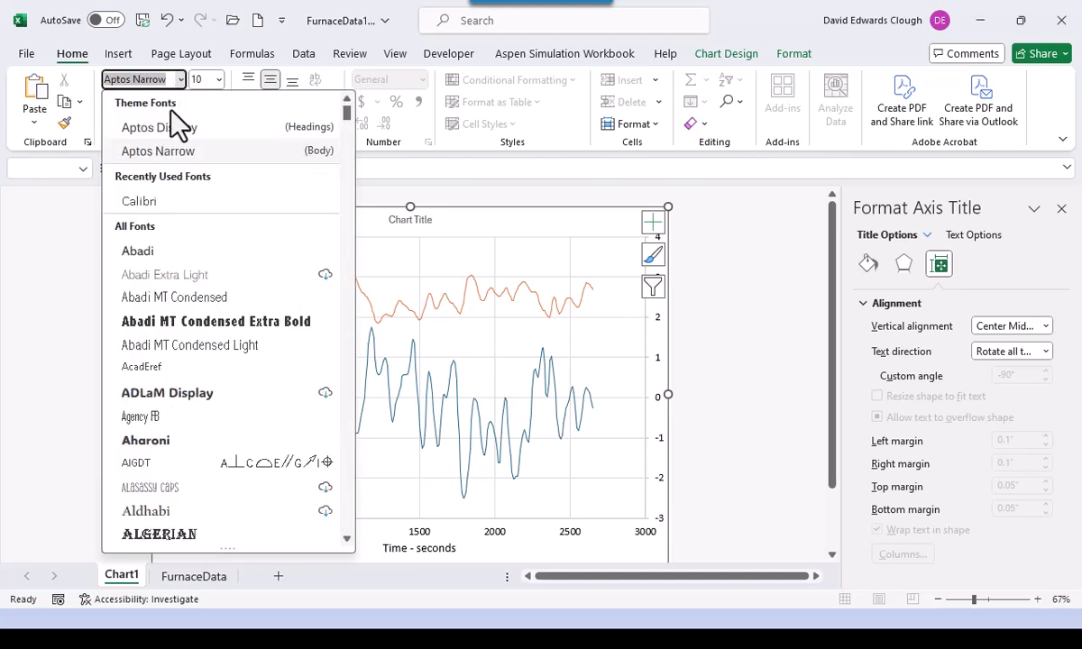
pyautogui.click(157, 201)
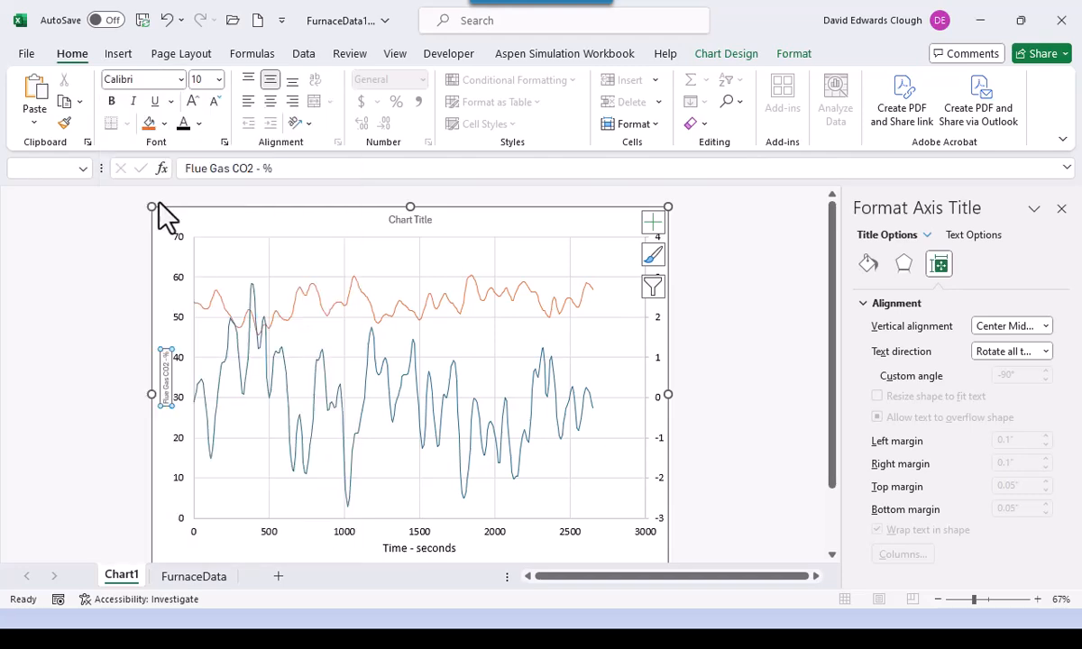
pyautogui.click(218, 79)
pyautogui.click(207, 226)
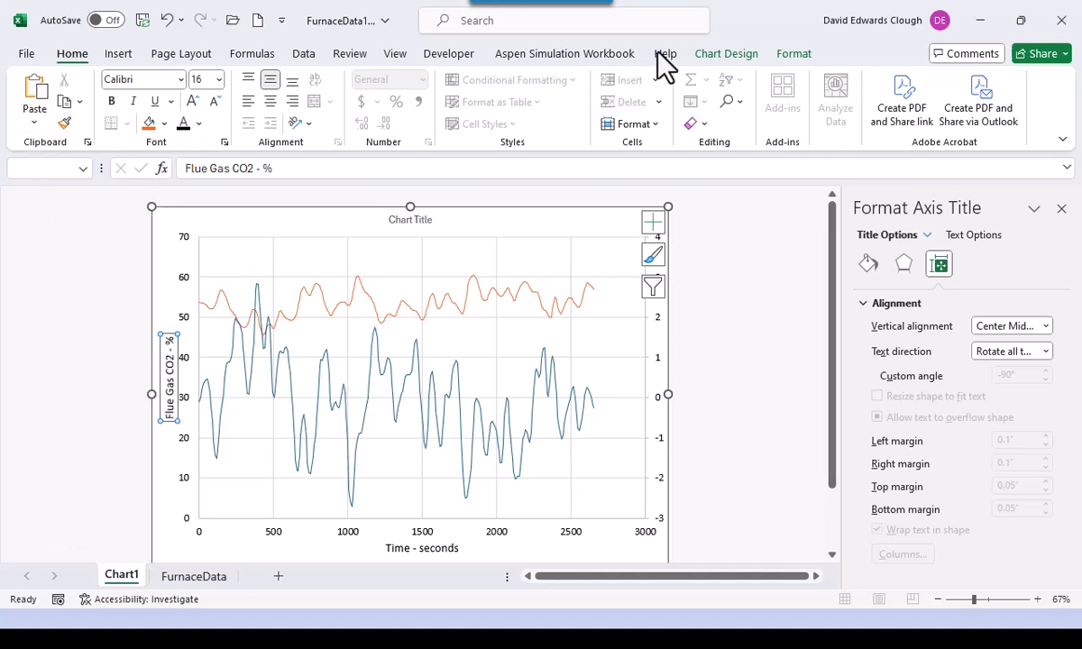
# - Add a secondary vertical axis title reading 'Fuel Rate - normalized'
pyautogui.click(721, 56)
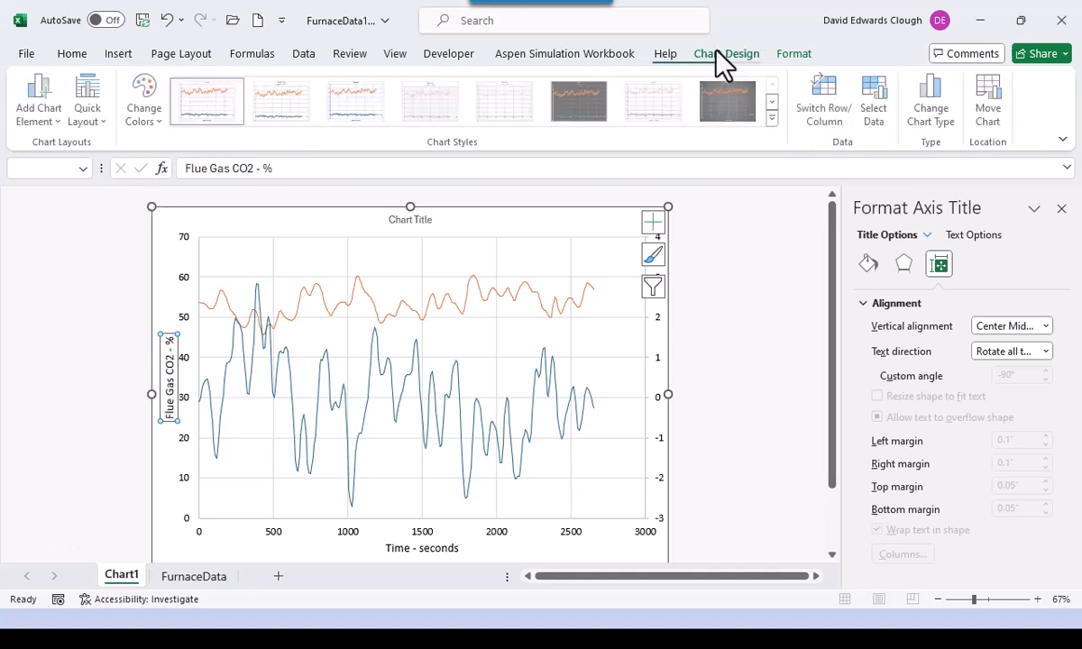
pyautogui.click(41, 97)
pyautogui.moveTo(72, 171)
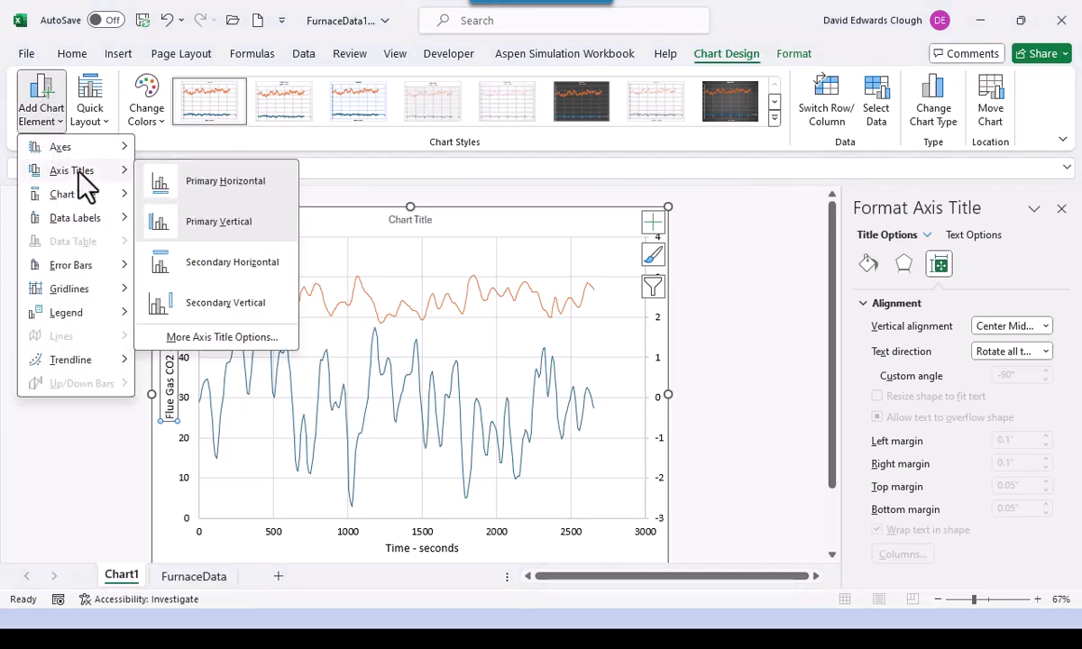
pyautogui.click(221, 311)
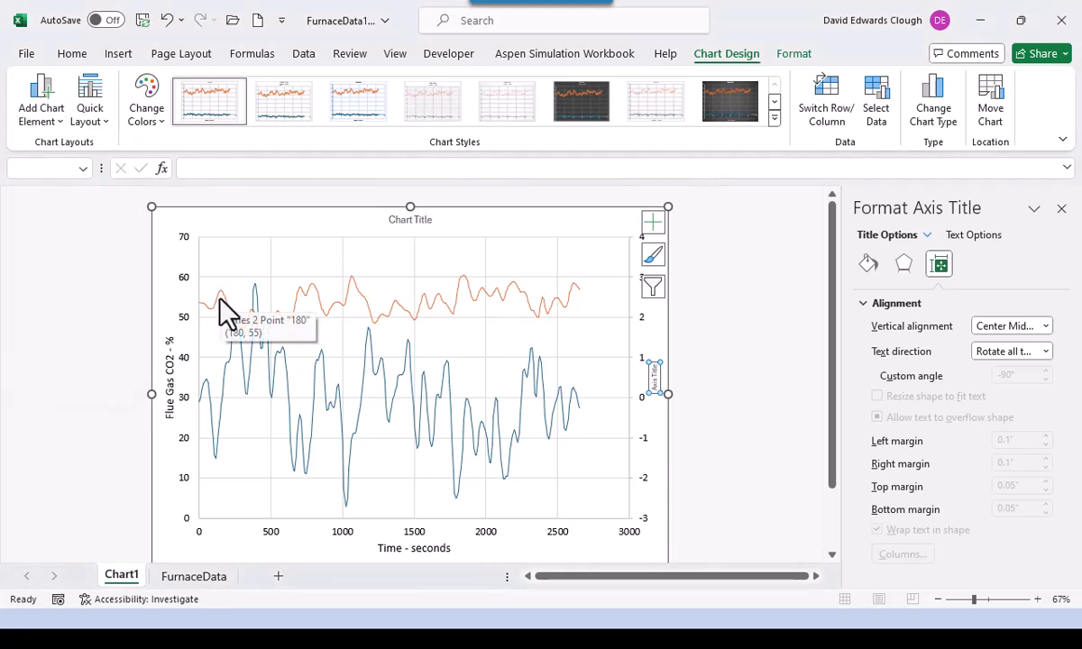
pyautogui.write('el')
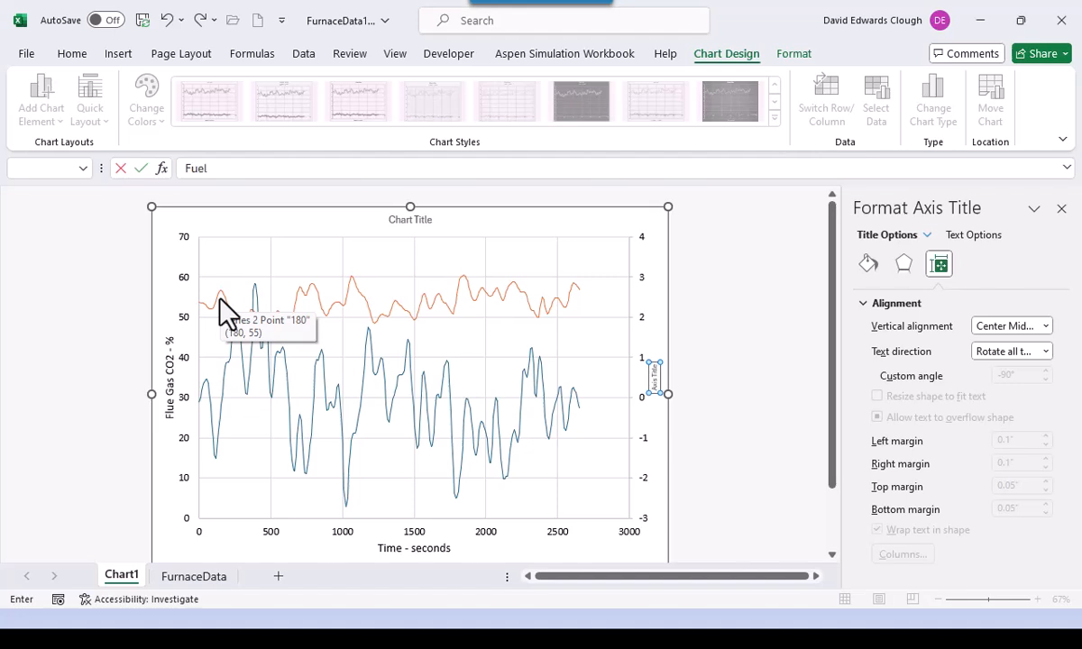
pyautogui.write(' Rate - normalized')
pyautogui.press('Return')
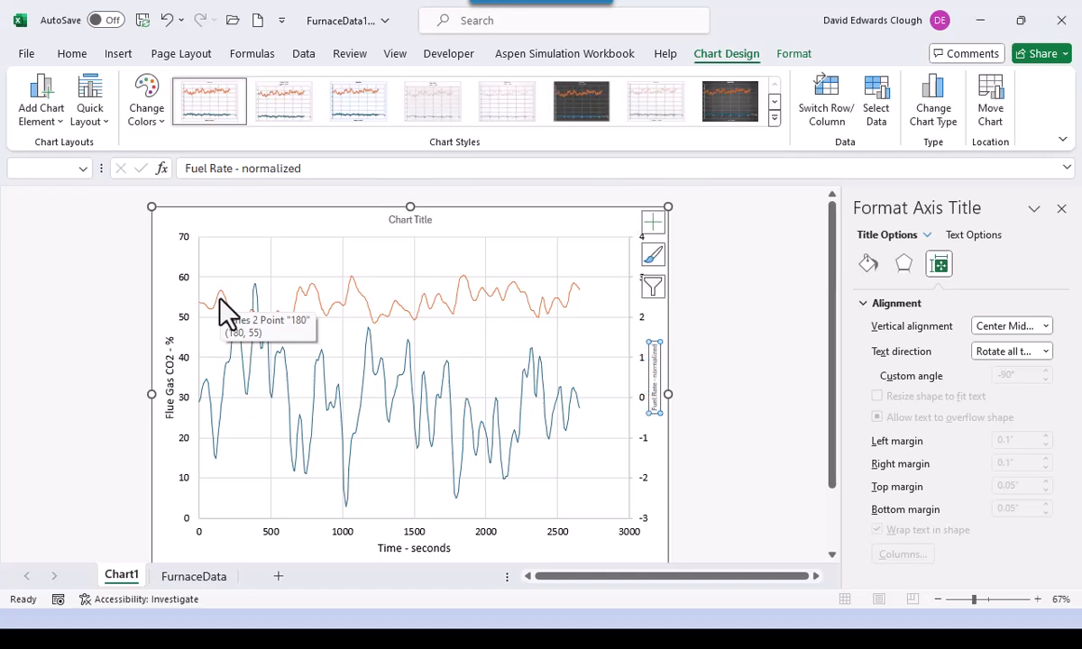
# - Format the 'Fuel Rate - normalized' title in Calibri at 16 pt
pyautogui.click(72, 54)
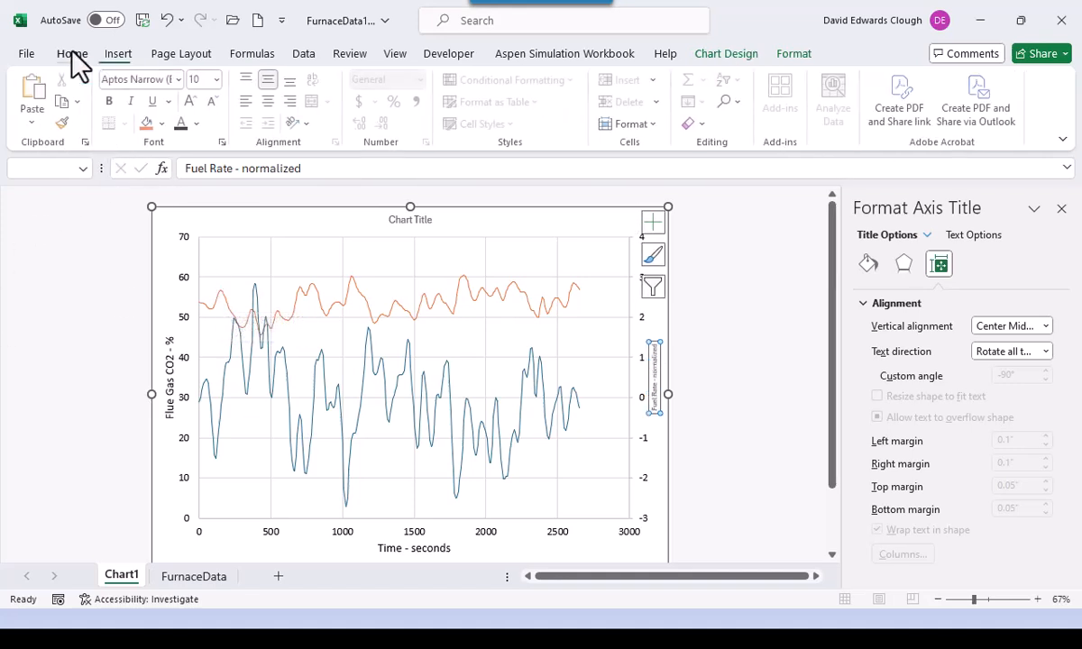
pyautogui.click(181, 79)
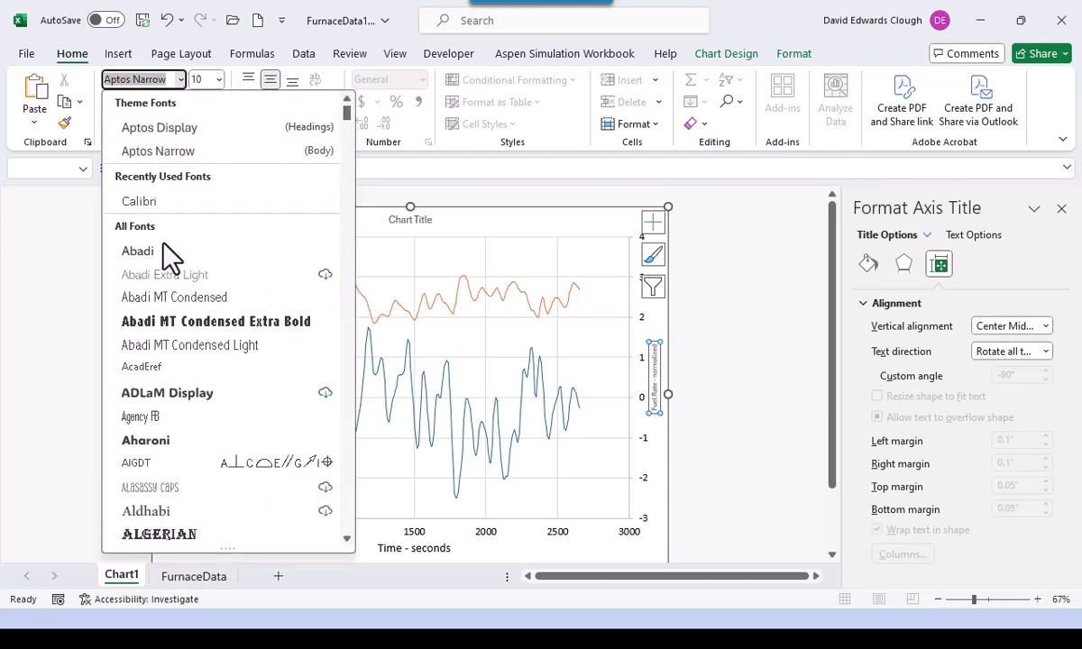
pyautogui.click(160, 192)
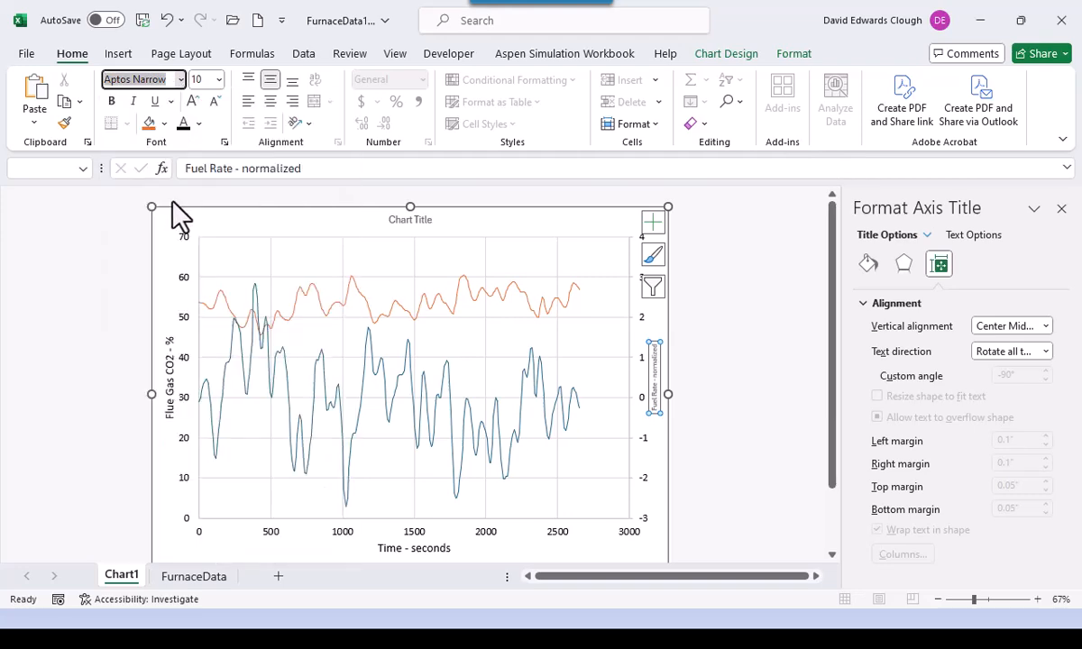
pyautogui.click(219, 79)
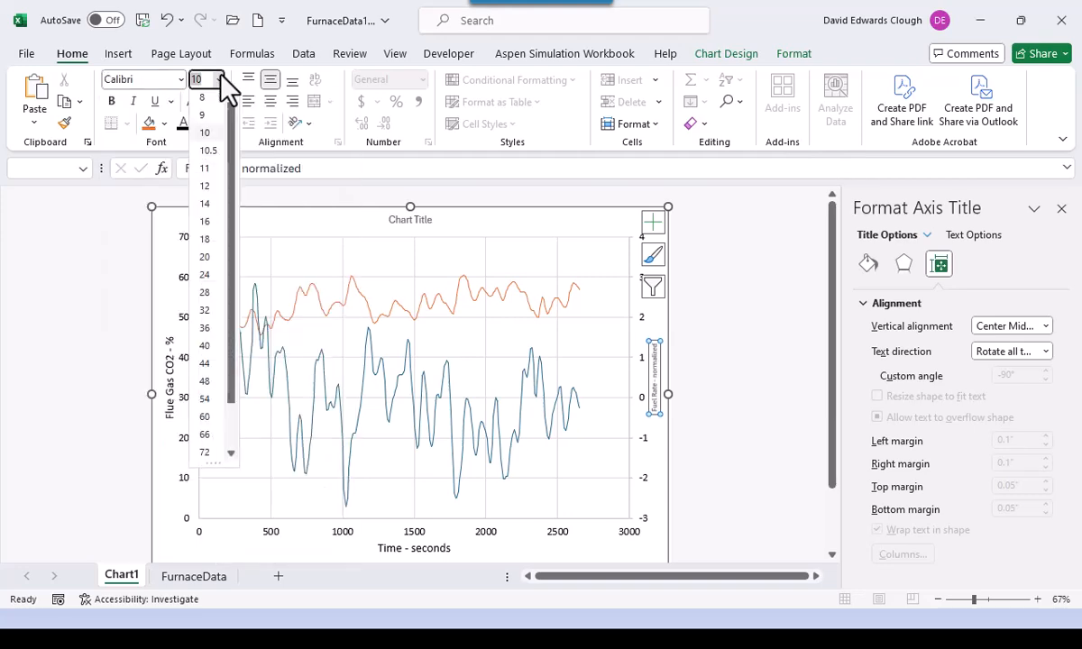
pyautogui.click(204, 225)
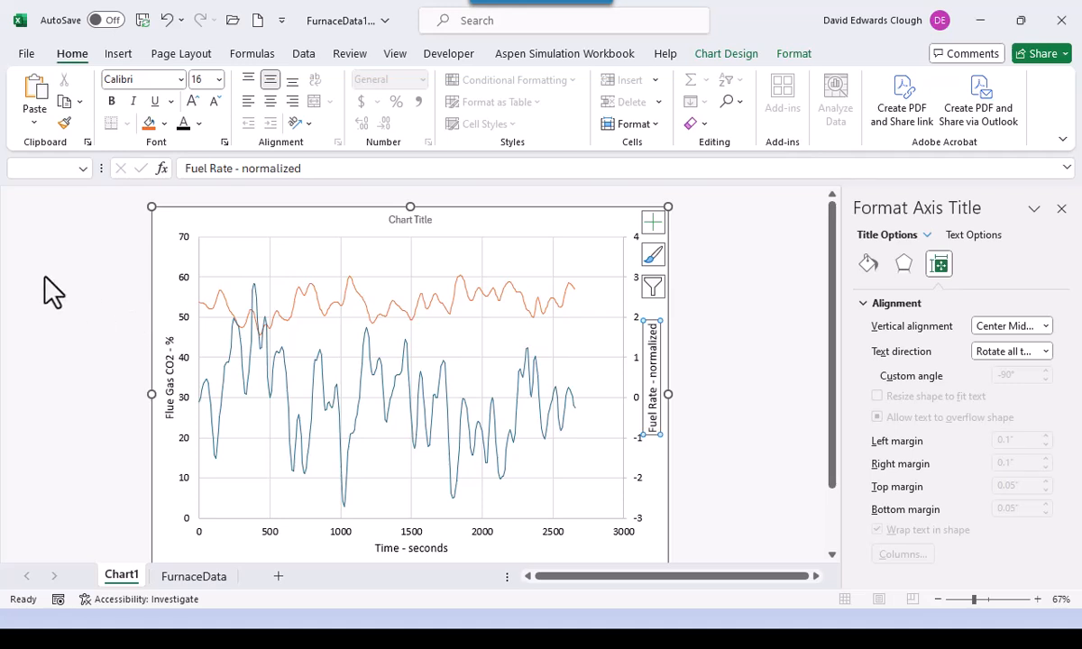
# - Change the chart title text to 'Furnace Data Series'
pyautogui.click(405, 221)
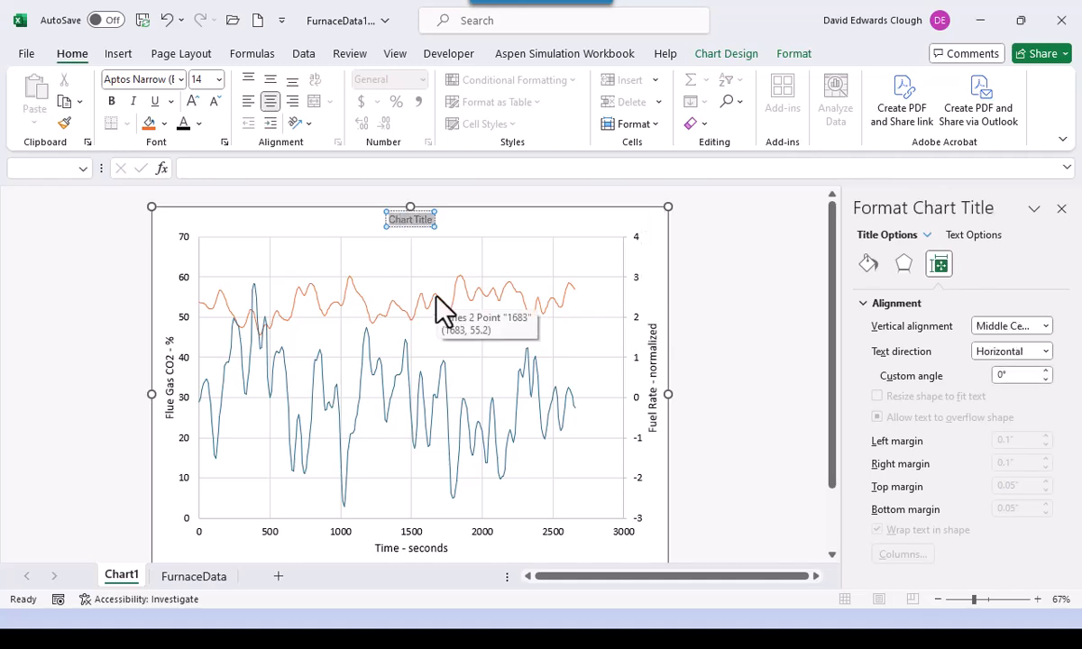
pyautogui.write('Fu')
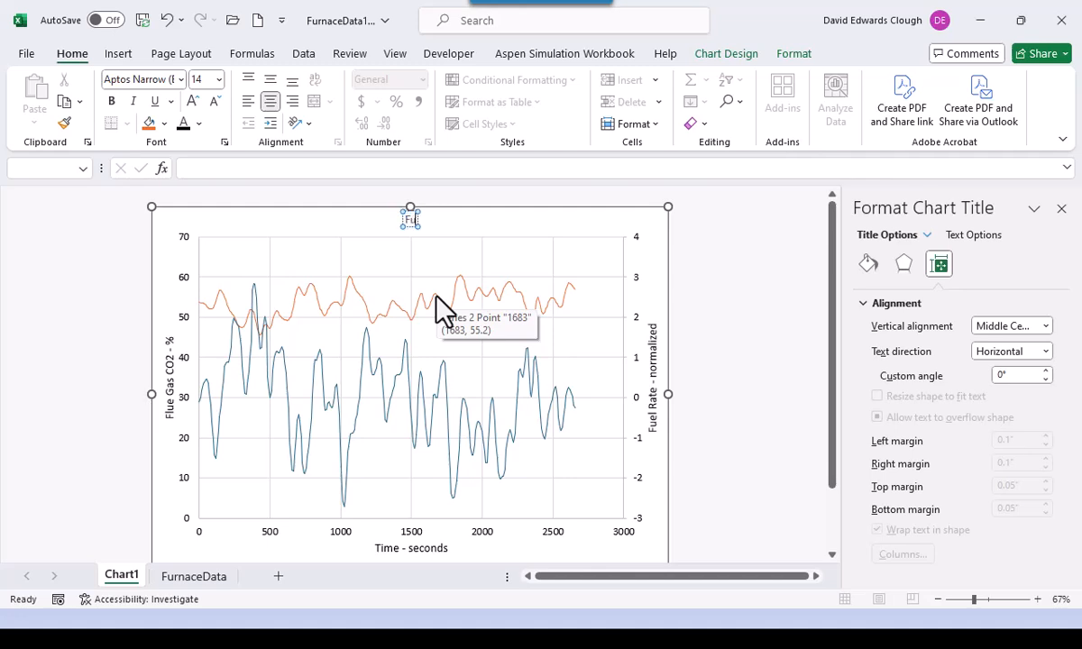
pyautogui.write('rnace Data Series')
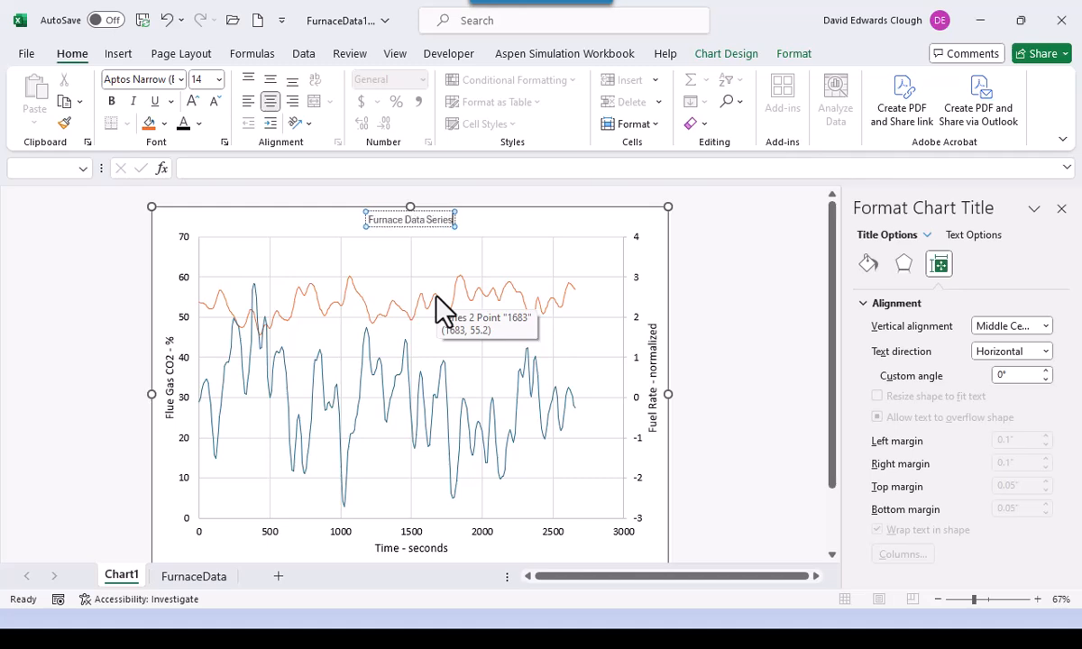
pyautogui.click(423, 249)
# - Format the chart title in Calibri at 18 pt
pyautogui.click(416, 223)
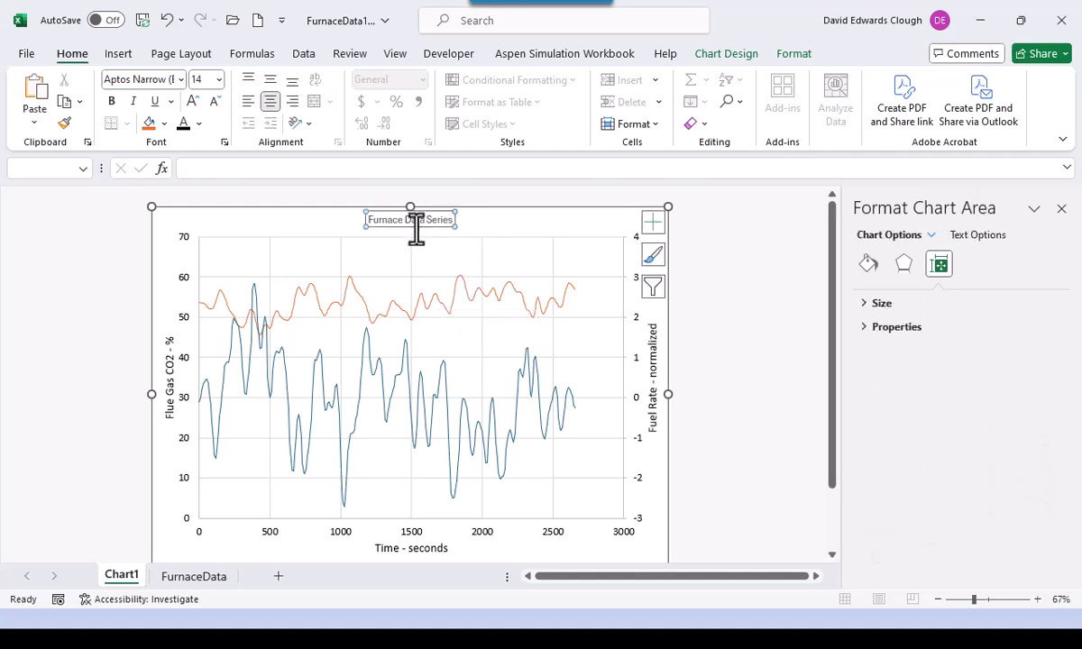
pyautogui.click(179, 78)
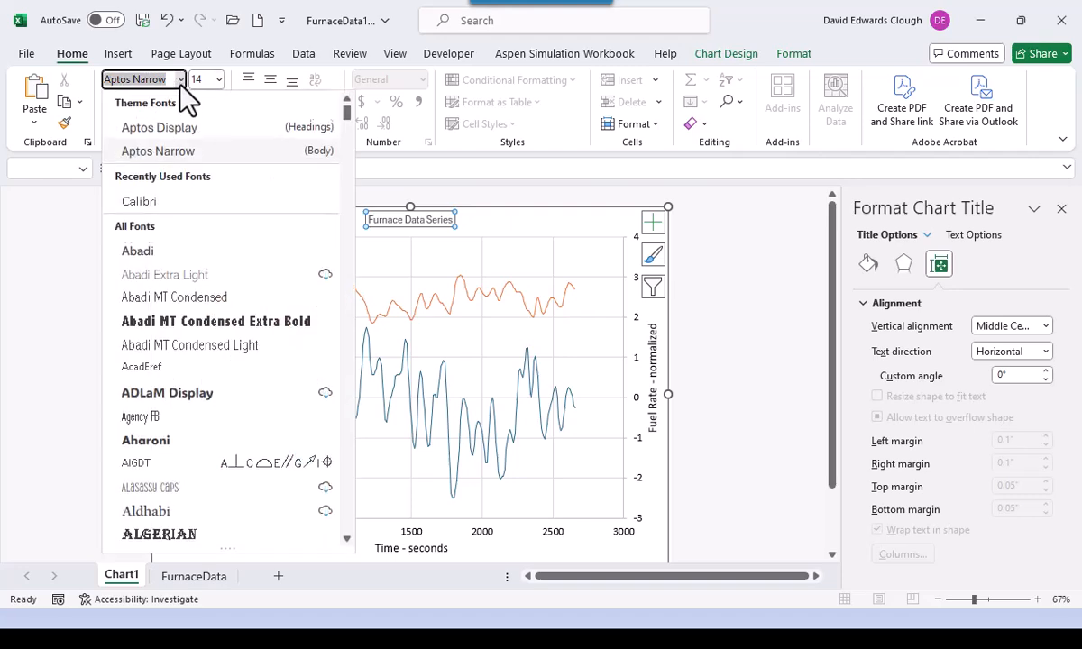
pyautogui.click(149, 200)
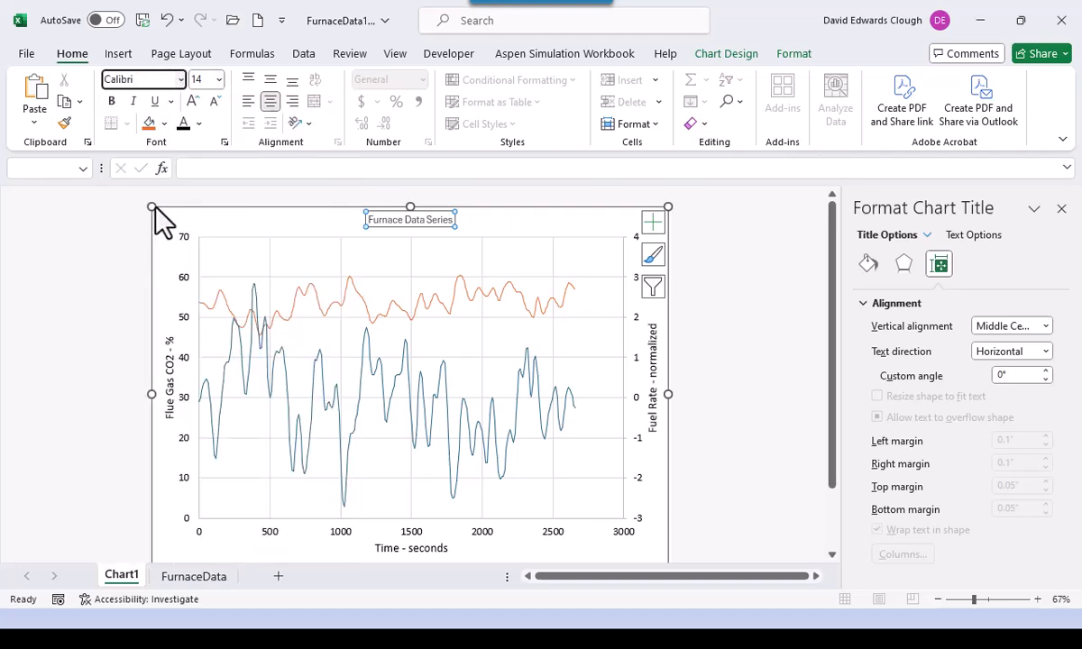
pyautogui.click(218, 79)
pyautogui.click(207, 243)
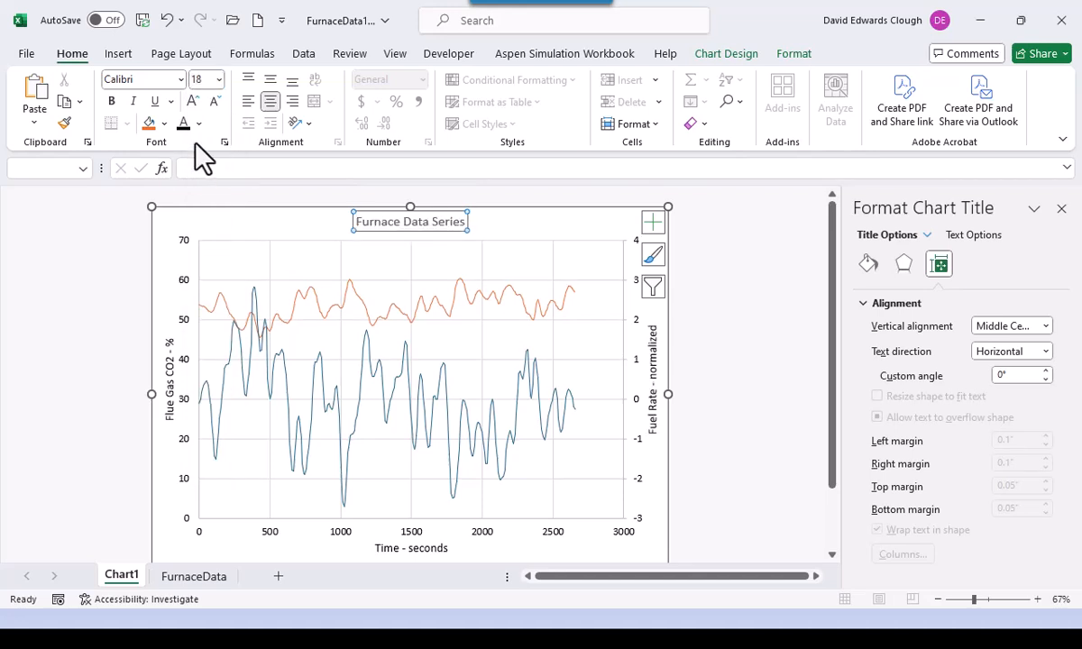
pyautogui.click(129, 291)
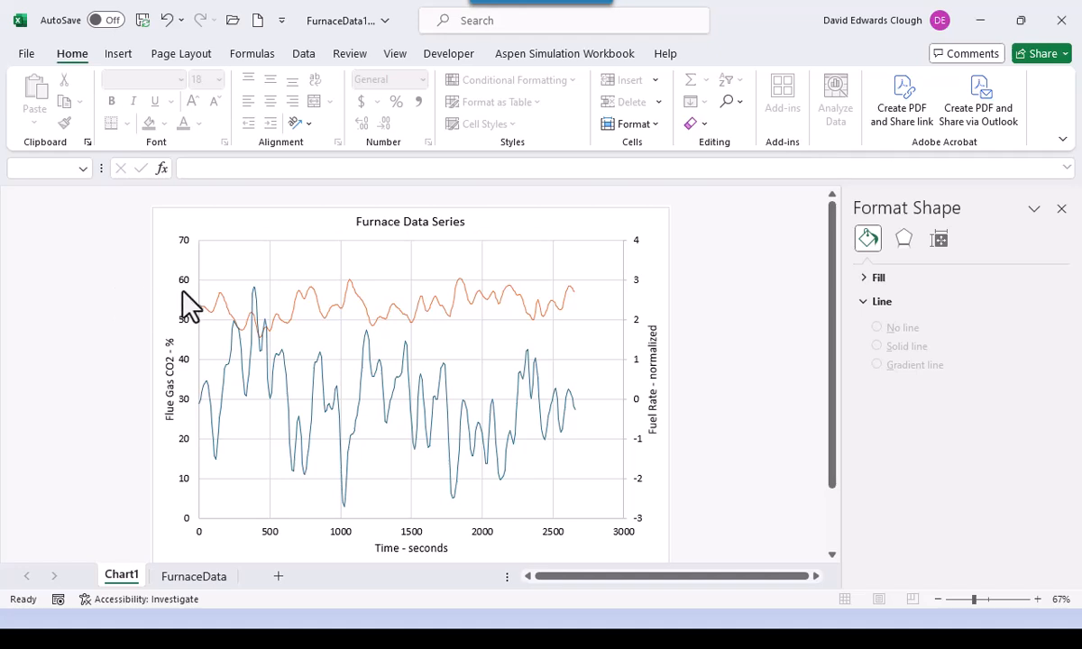
# - Position the legend on the right of the chart and set its font to Calibri
pyautogui.click(831, 555)
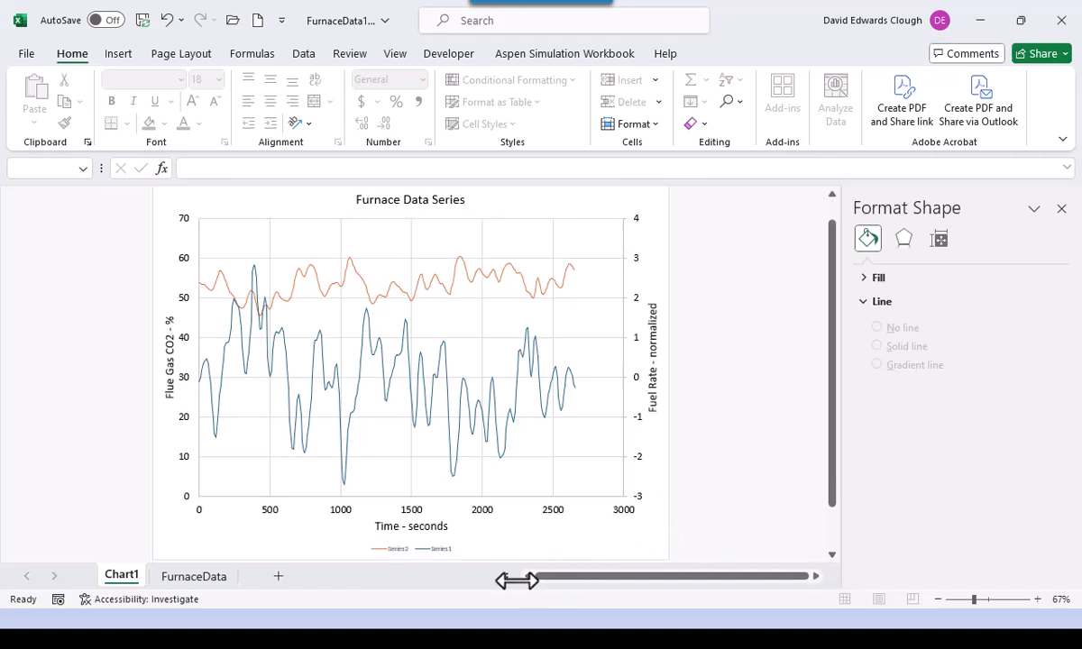
pyautogui.click(436, 552)
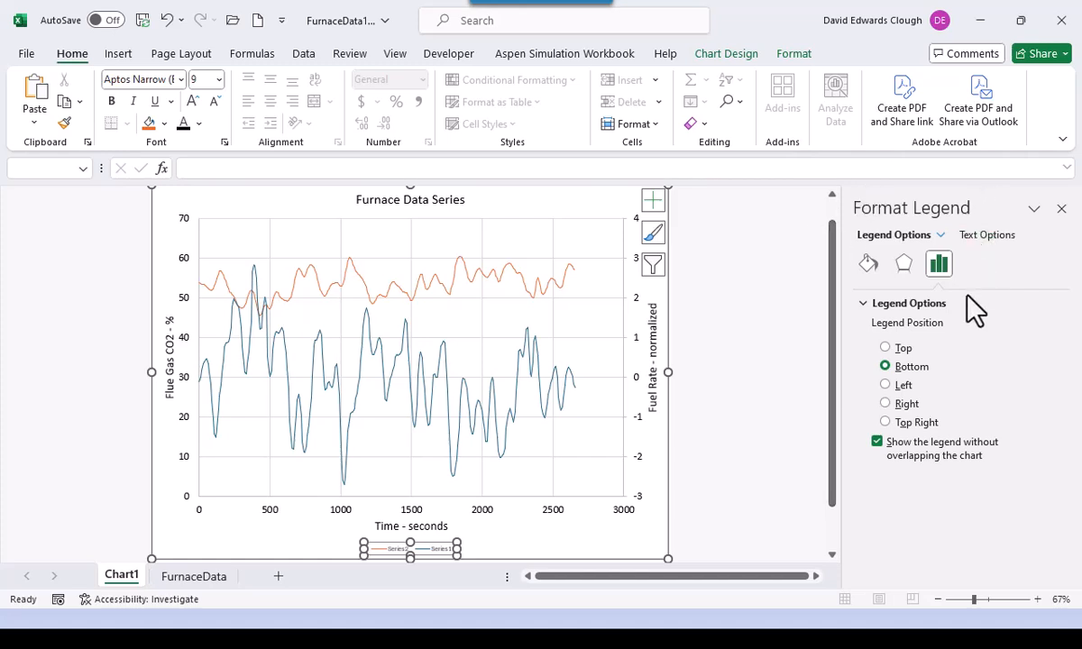
pyautogui.click(886, 404)
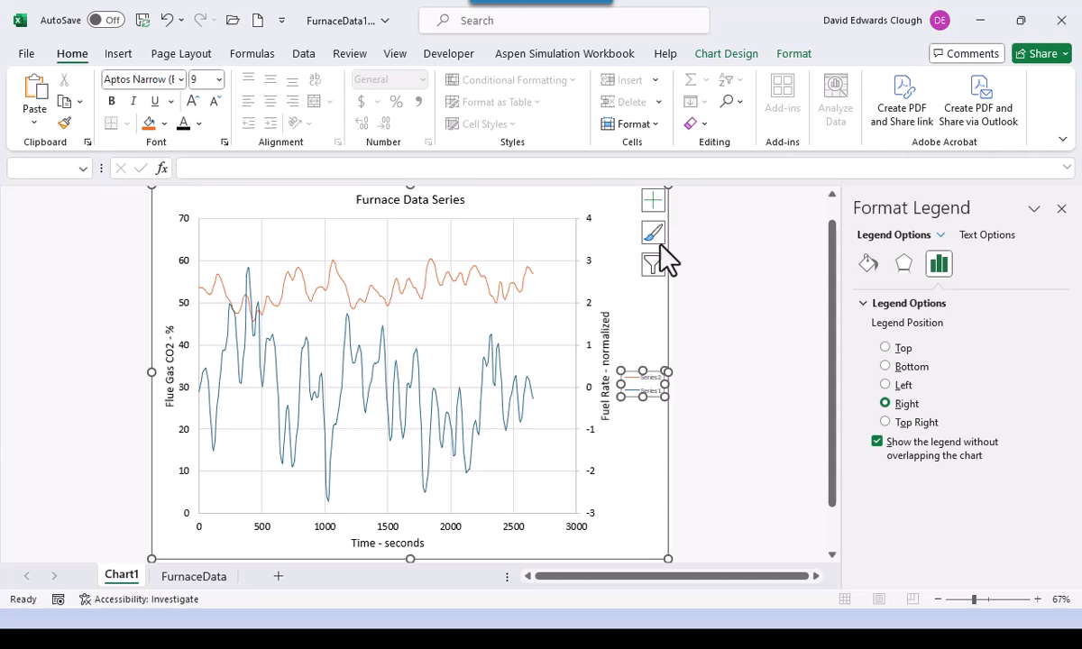
pyautogui.click(181, 79)
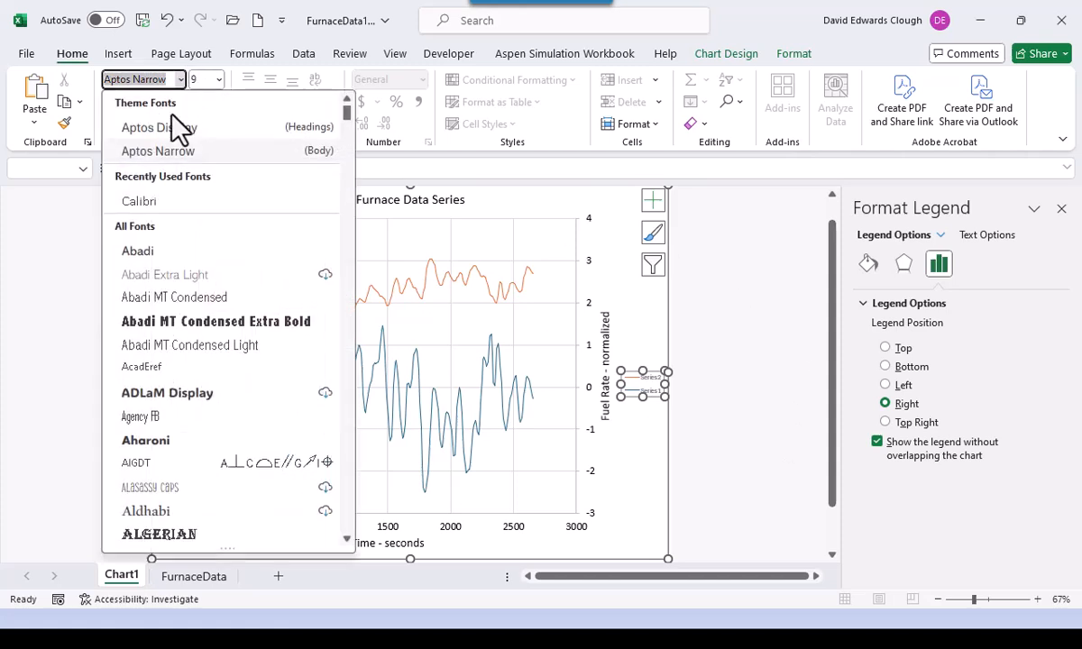
pyautogui.click(147, 202)
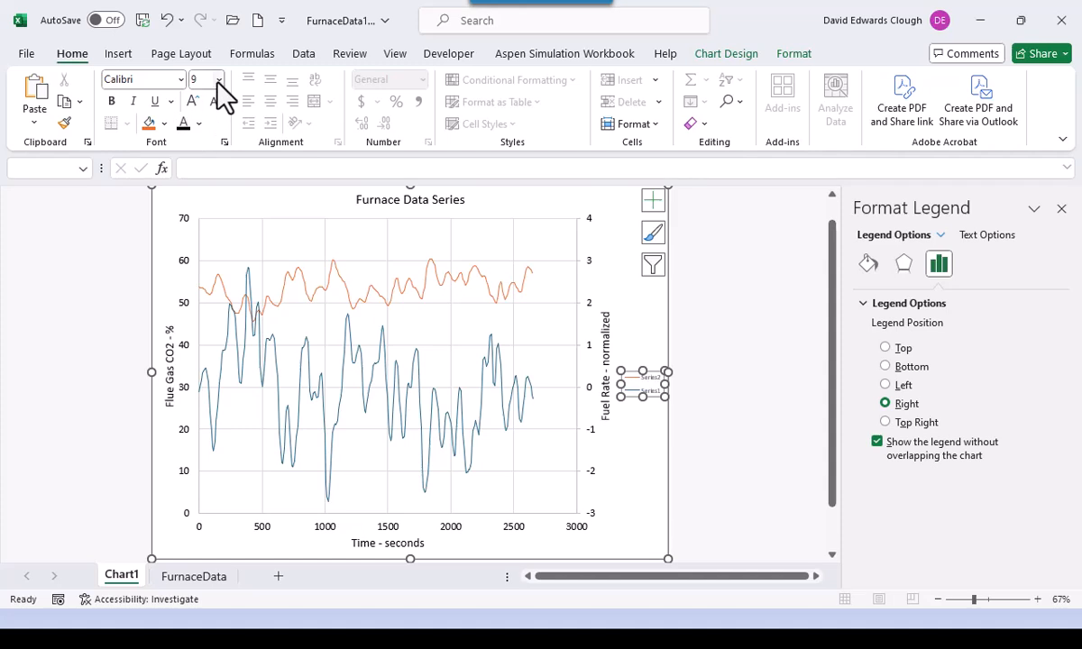
pyautogui.click(219, 80)
# - Make the legend text 14 pt and give the legend a solid black border
pyautogui.click(206, 206)
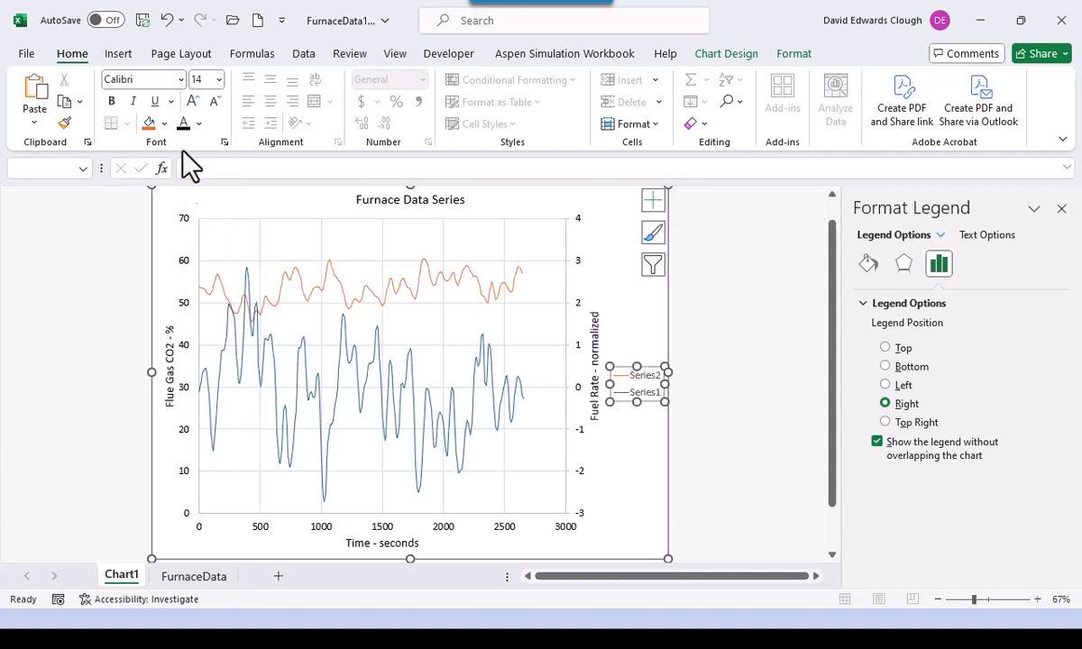
pyautogui.click(871, 264)
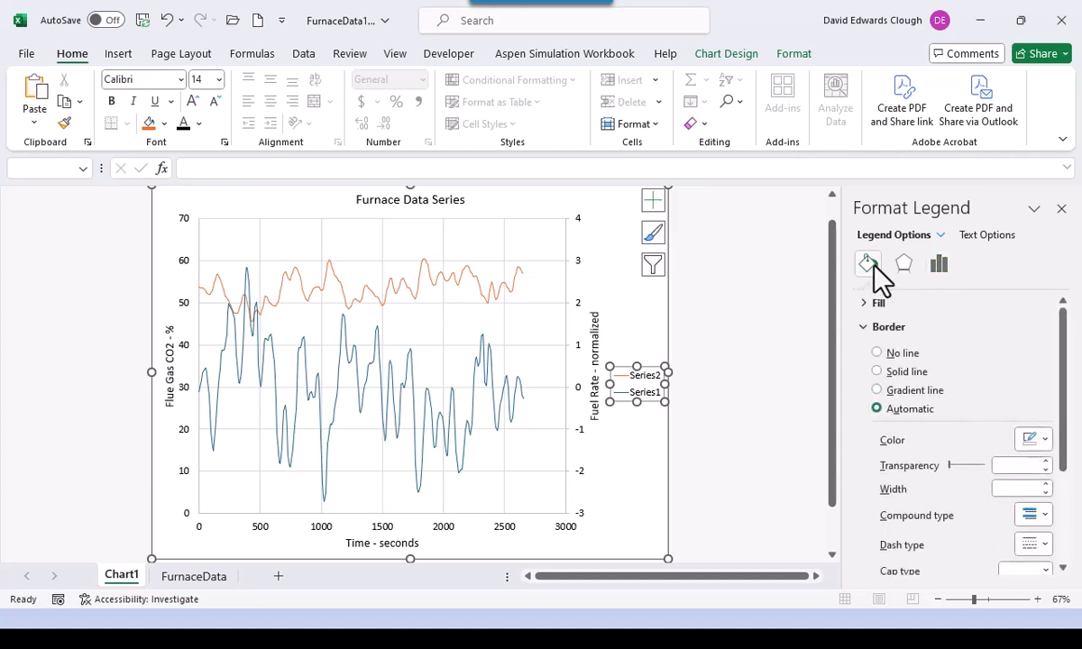
pyautogui.click(876, 371)
pyautogui.click(1046, 441)
pyautogui.click(959, 278)
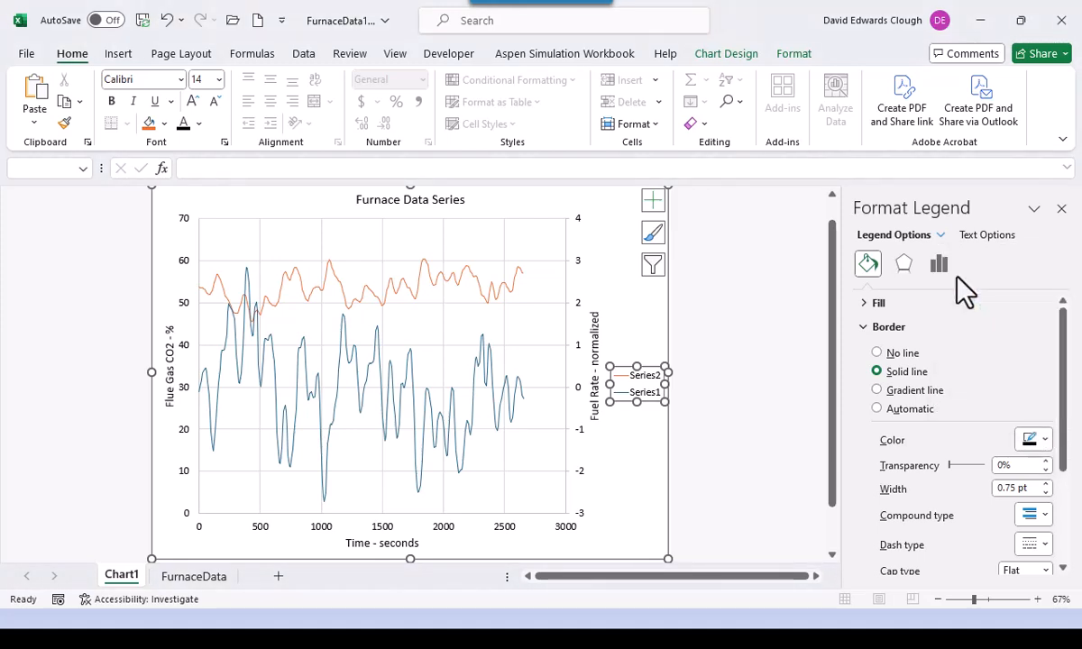
# - Give the legend a solid white fill
pyautogui.click(863, 303)
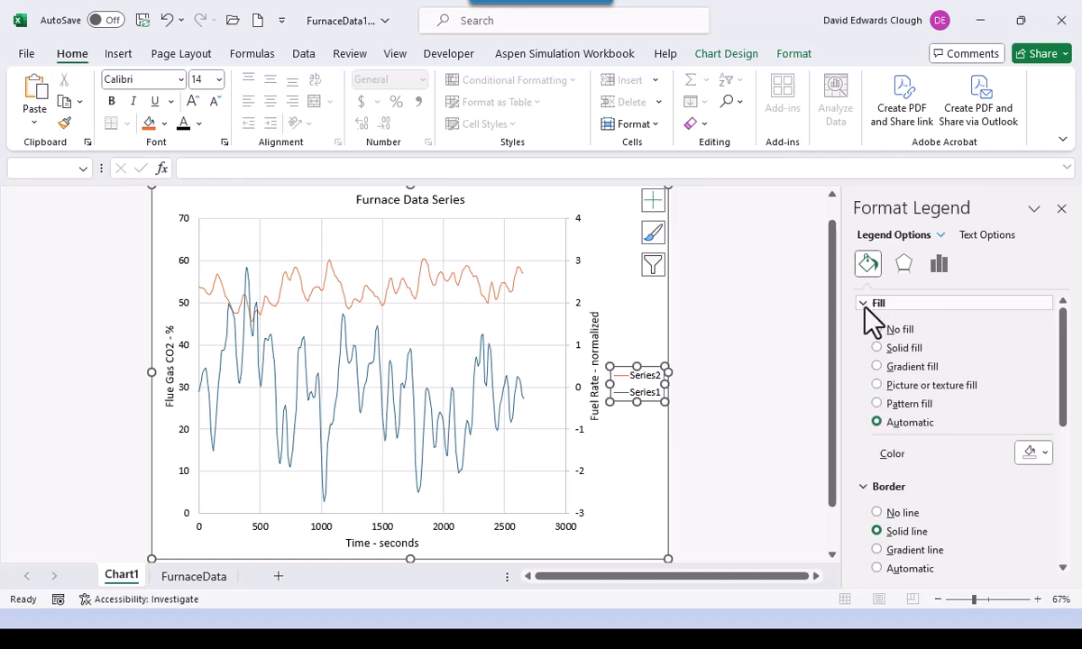
pyautogui.click(876, 347)
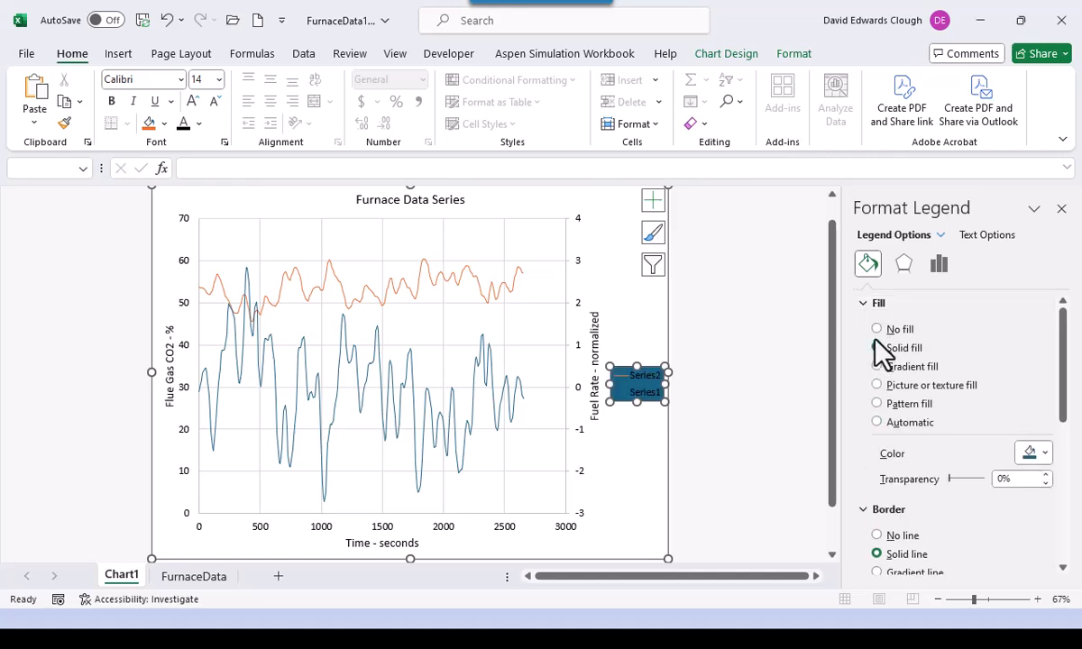
pyautogui.click(1045, 453)
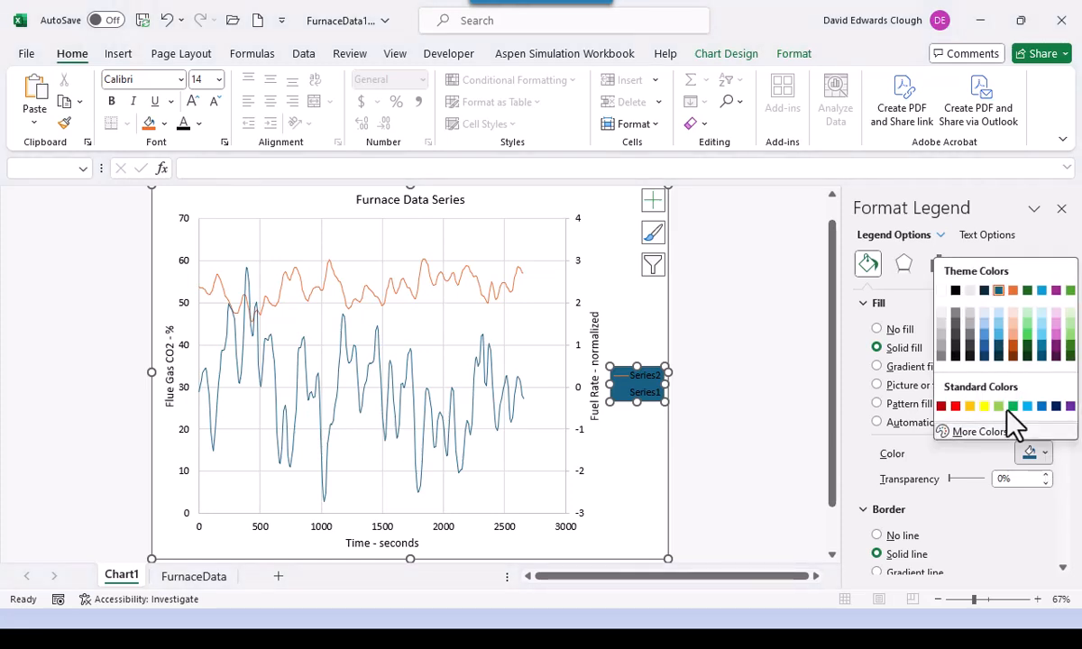
pyautogui.click(940, 292)
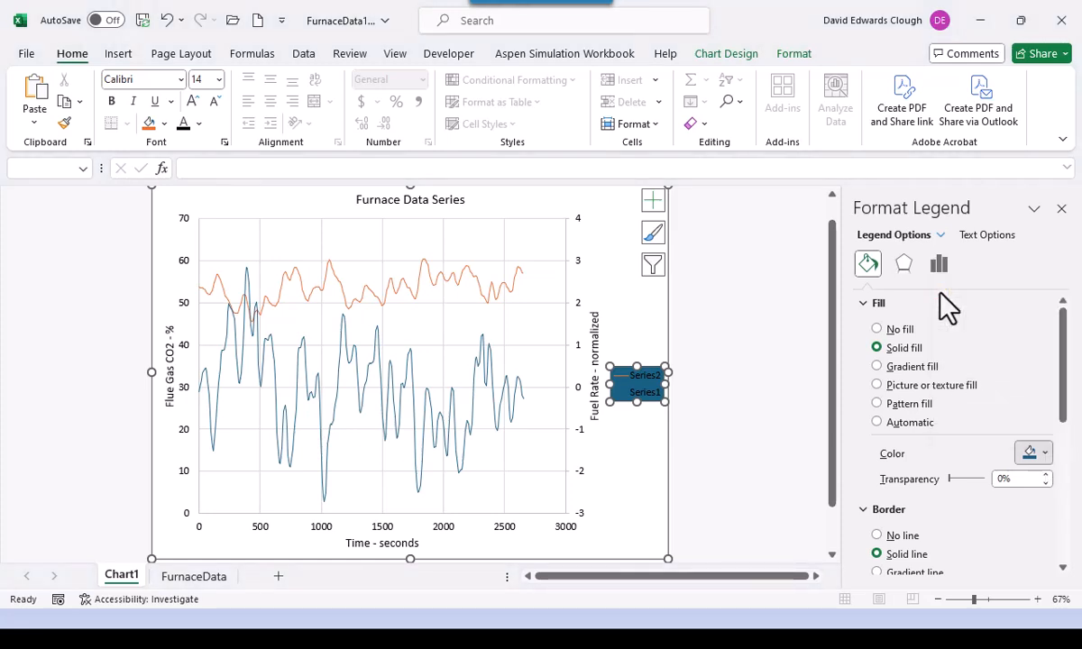
pyautogui.click(776, 415)
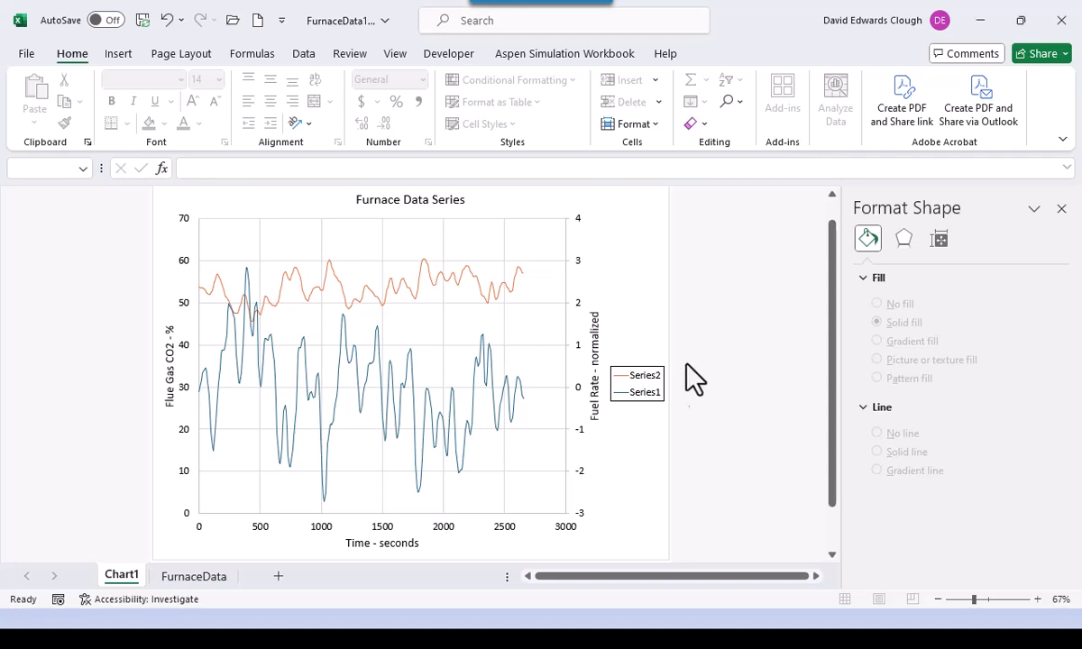
# - Drag the legend into the plot's lower right, widen the plot area rightward, and nudge the legend up-right
pyautogui.click(642, 406)
pyautogui.moveTo(625, 402); pyautogui.dragTo(508, 494)
pyautogui.click(634, 505)
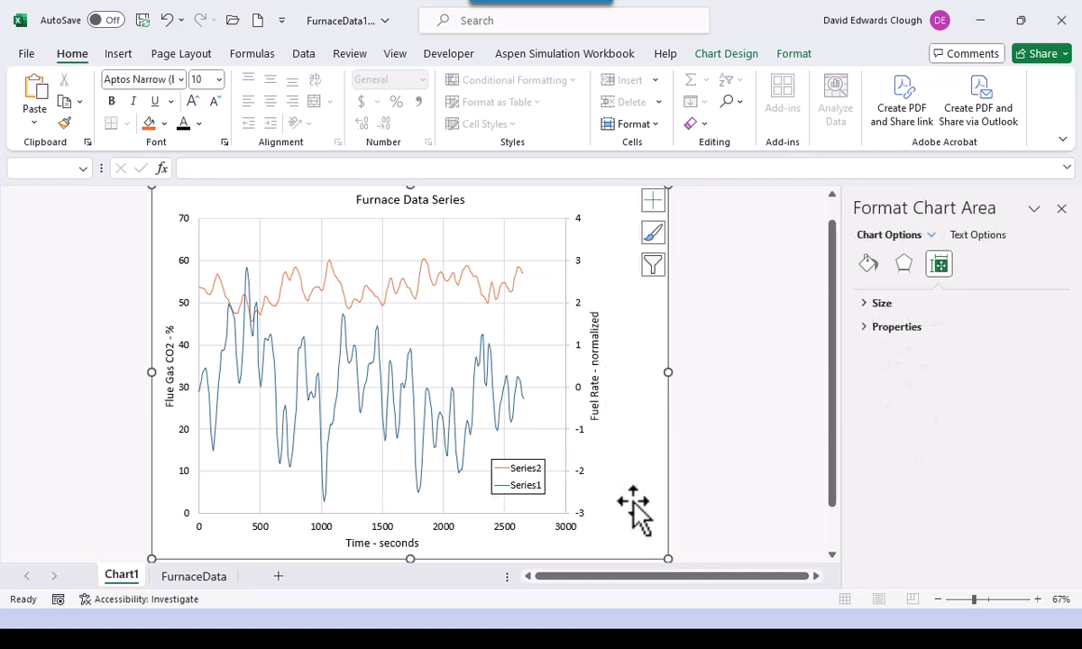
pyautogui.click(543, 339)
pyautogui.moveTo(566, 366); pyautogui.dragTo(608, 368)
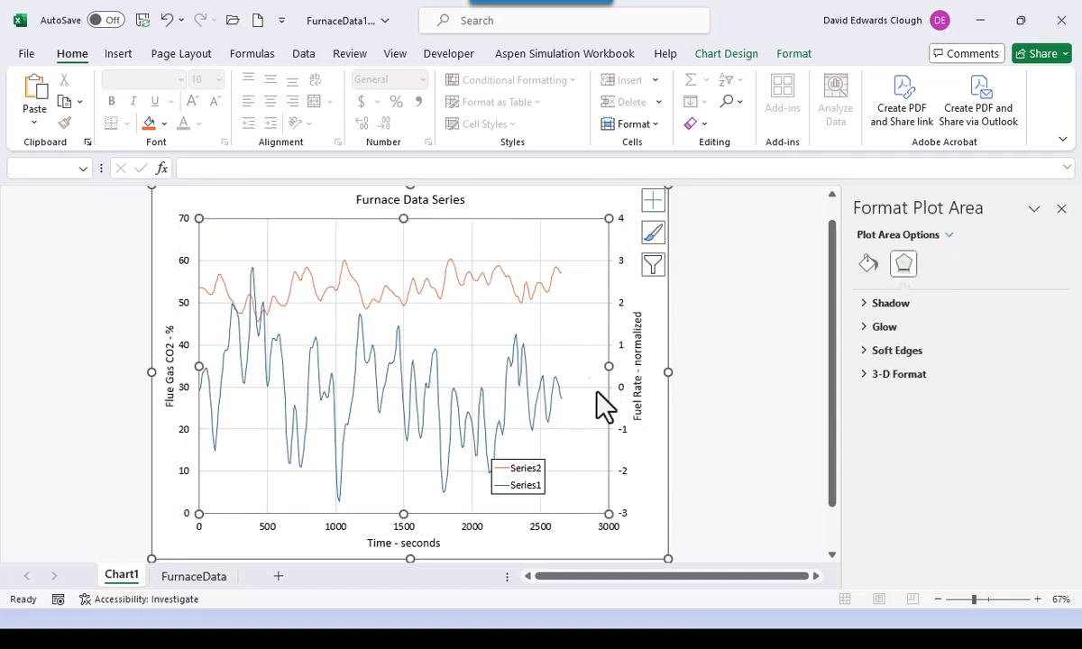
pyautogui.click(528, 487)
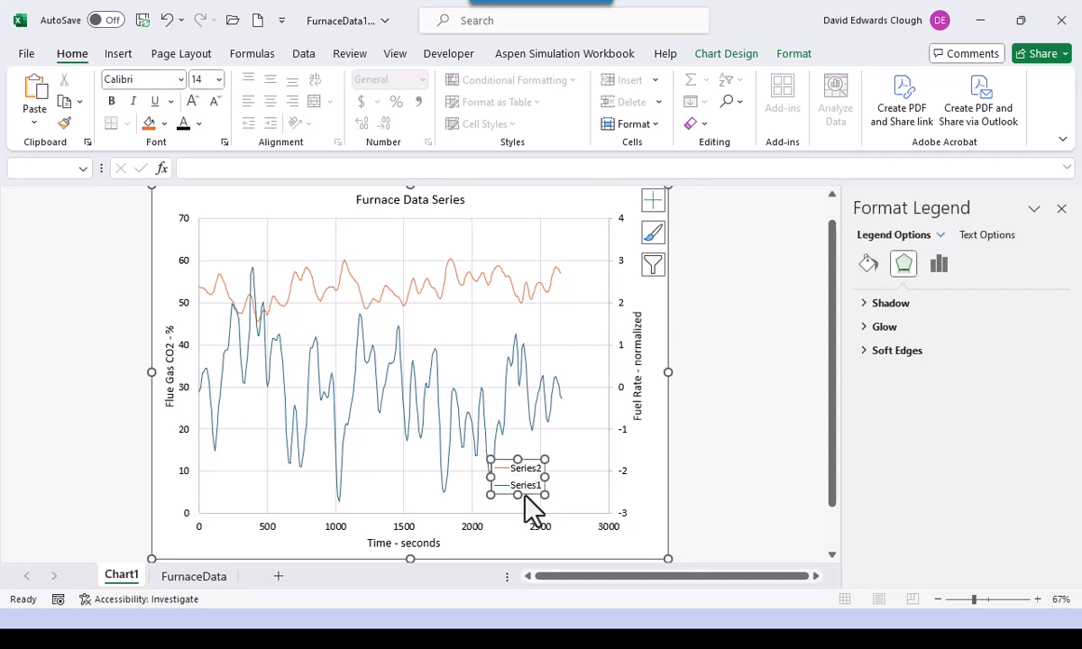
pyautogui.moveTo(528, 494); pyautogui.dragTo(568, 485)
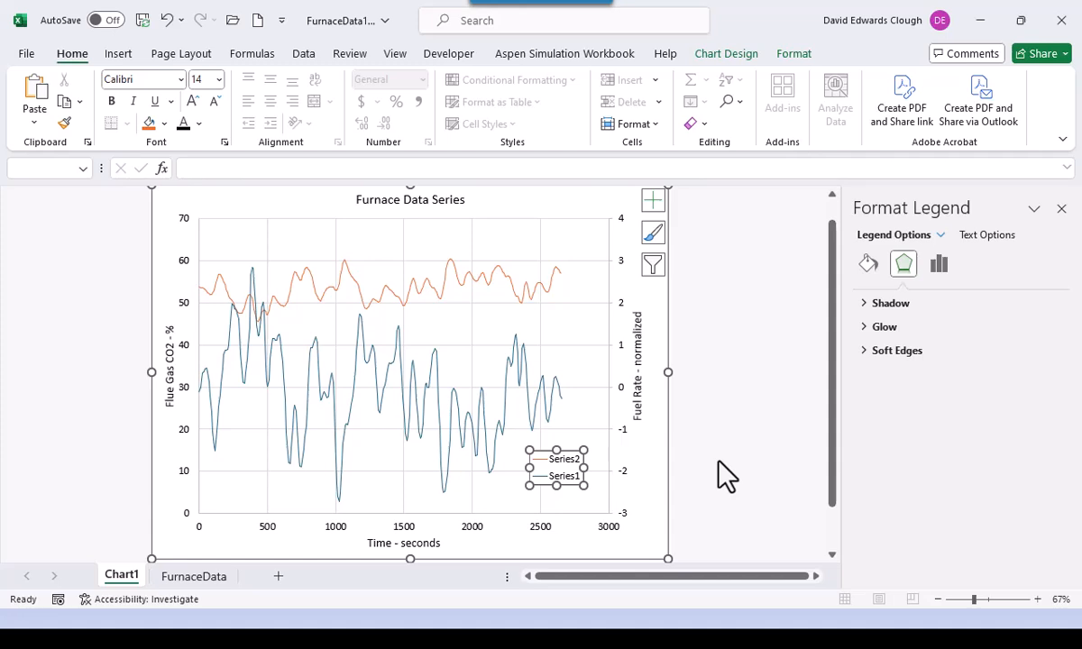
pyautogui.scroll(1, 718, 463)
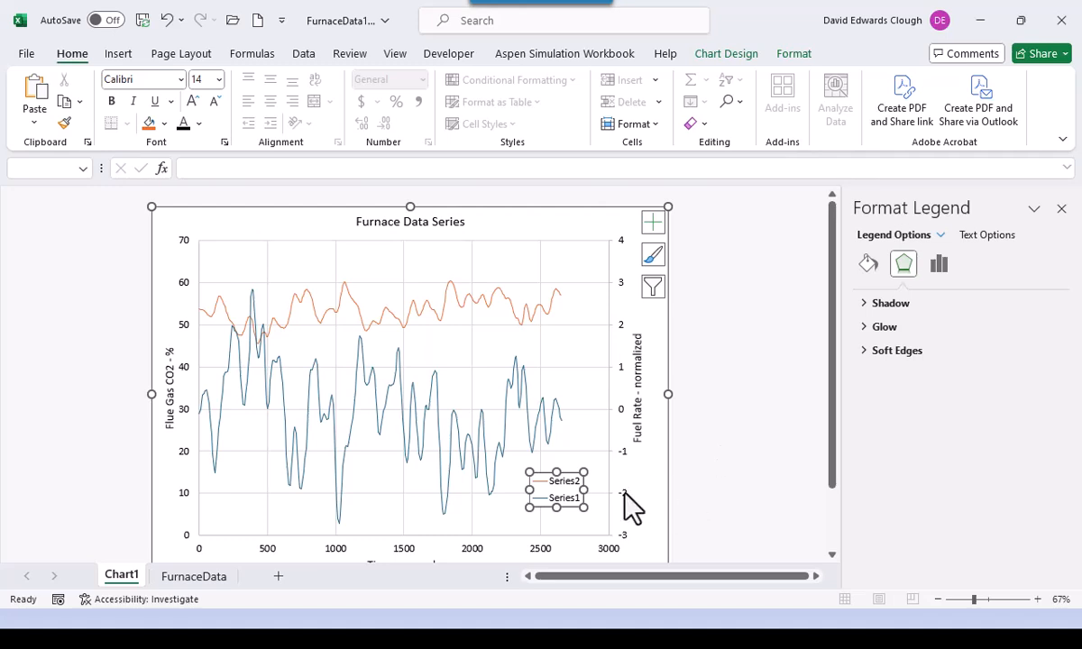
# - In Select Data, rename Series1 to 'Flue Gas CO2'
pyautogui.click(724, 56)
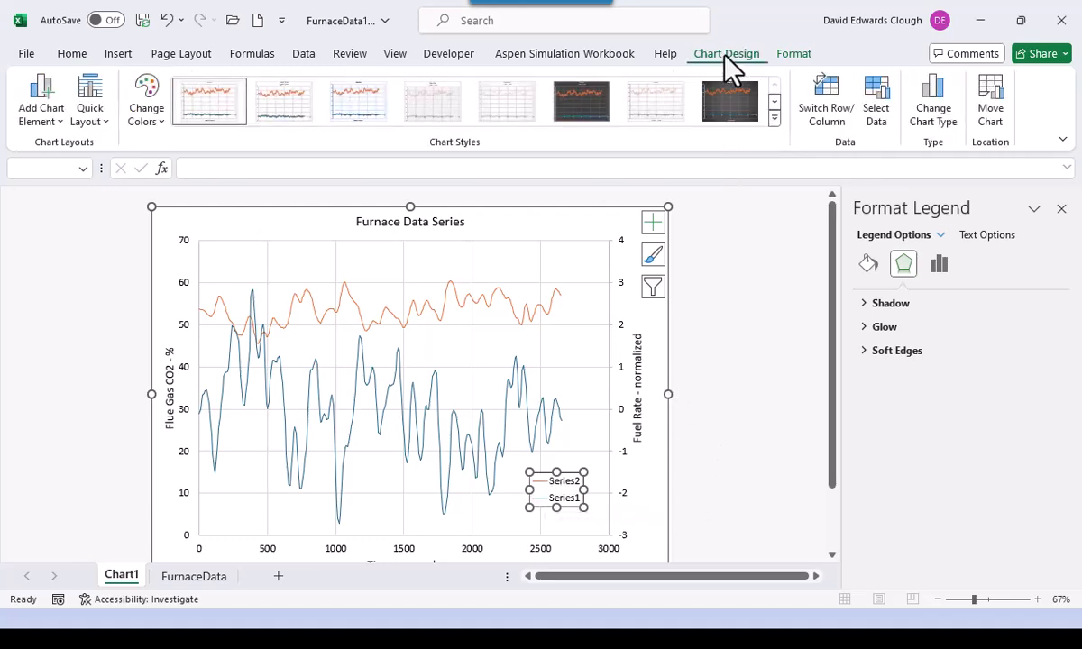
pyautogui.click(879, 117)
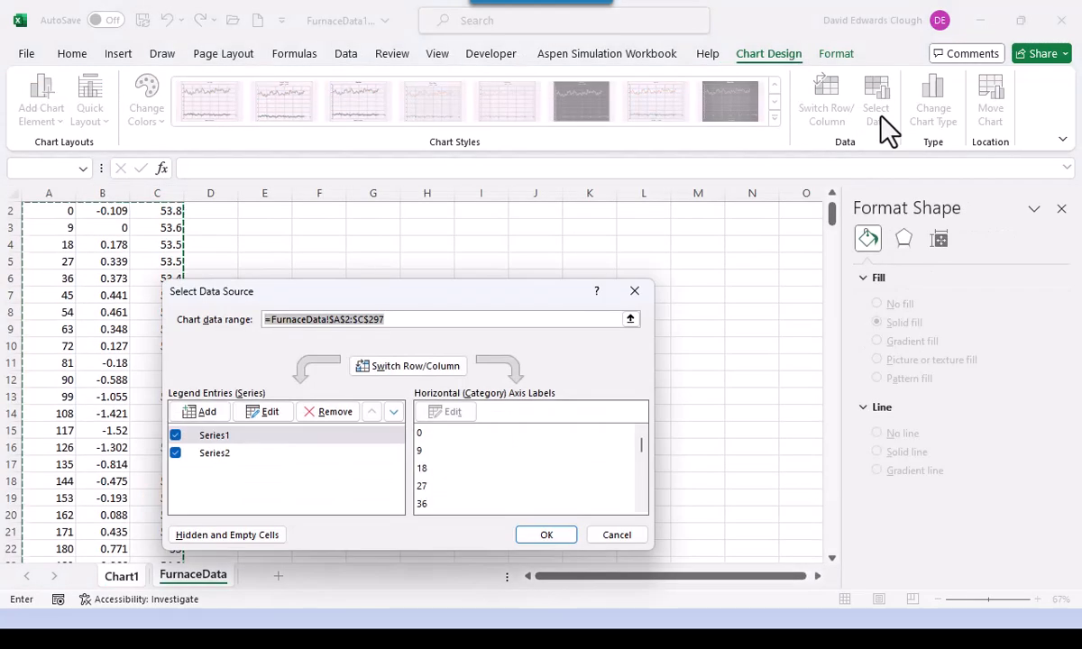
pyautogui.click(275, 439)
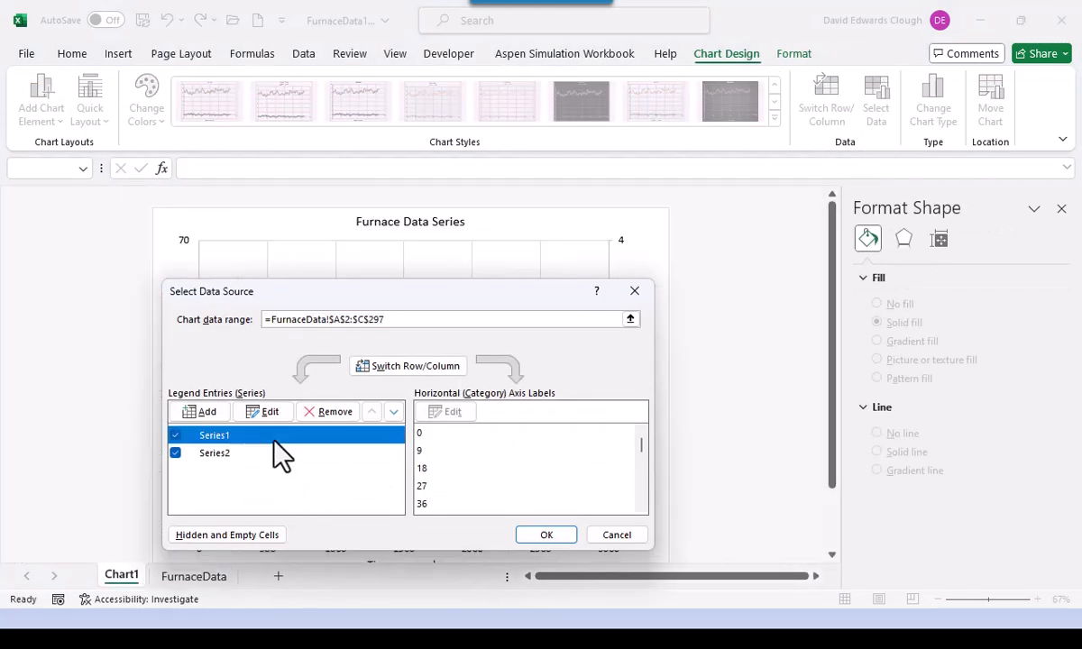
pyautogui.click(269, 412)
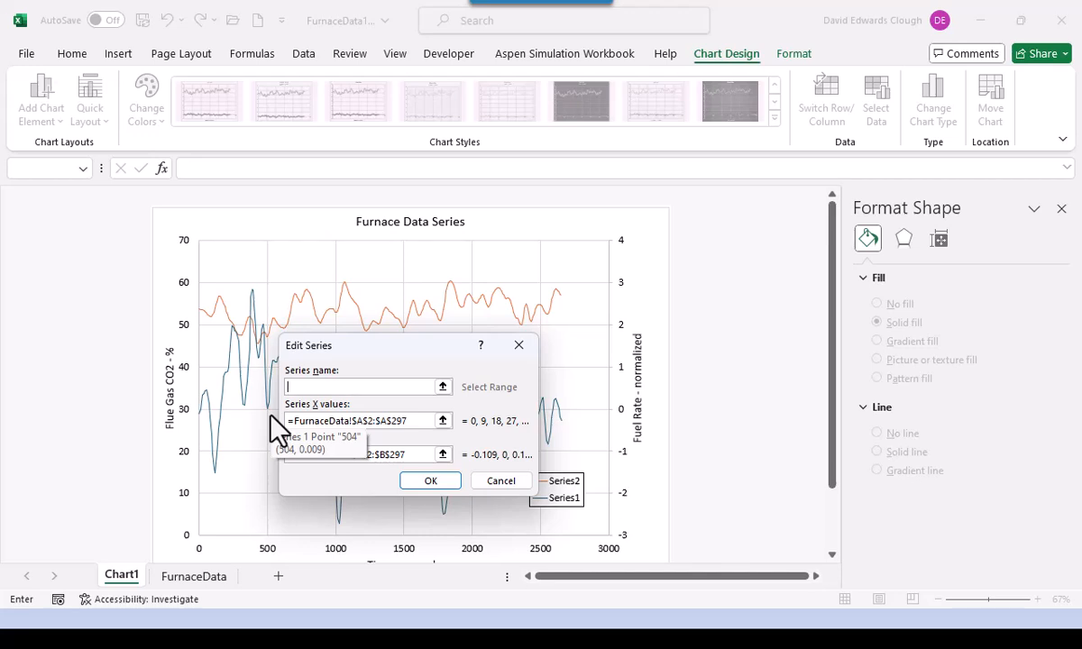
pyautogui.write('Flue Gas CO2')
pyautogui.click(424, 481)
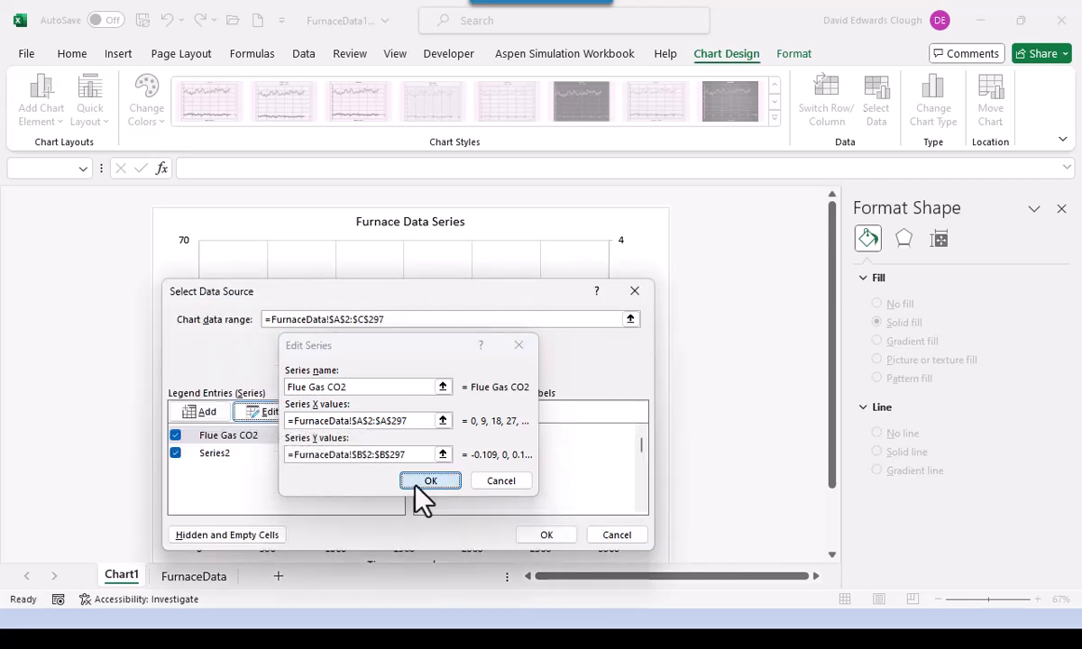
# - Rename Series2 to 'Fuel Rate', apply, and nudge the legend slightly left and down
pyautogui.click(211, 454)
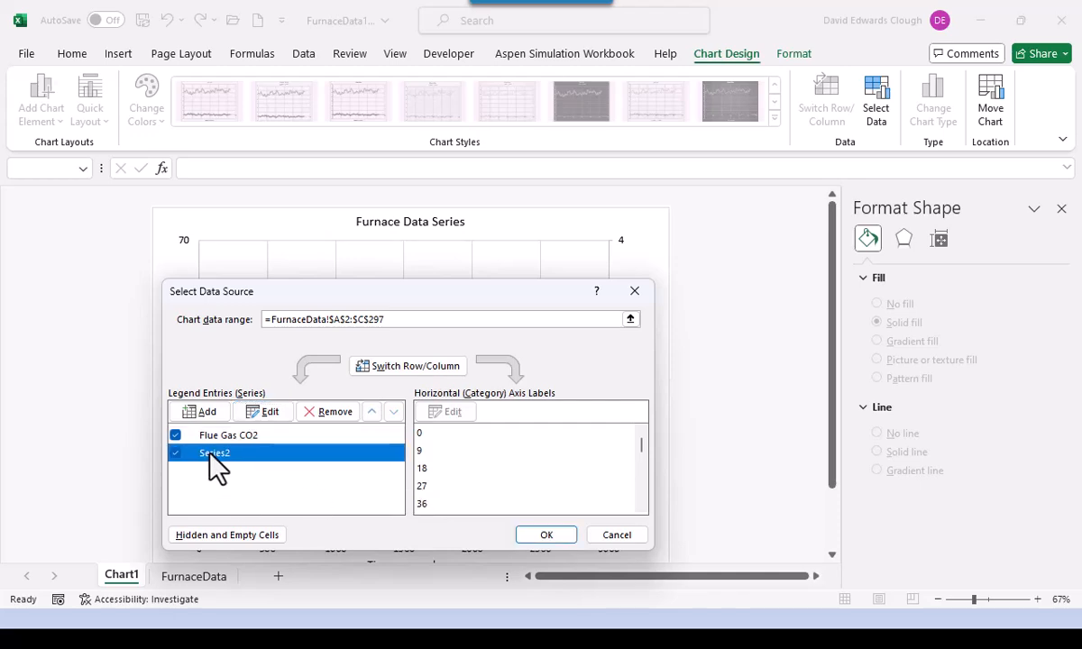
pyautogui.click(270, 412)
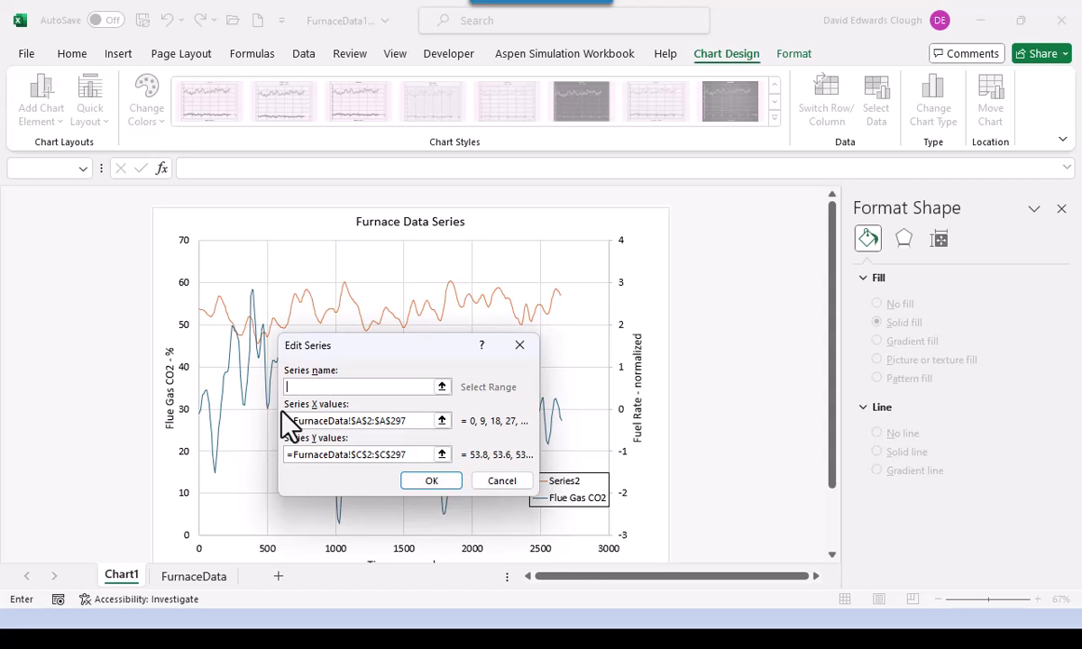
pyautogui.write('Rate')
pyautogui.click(431, 481)
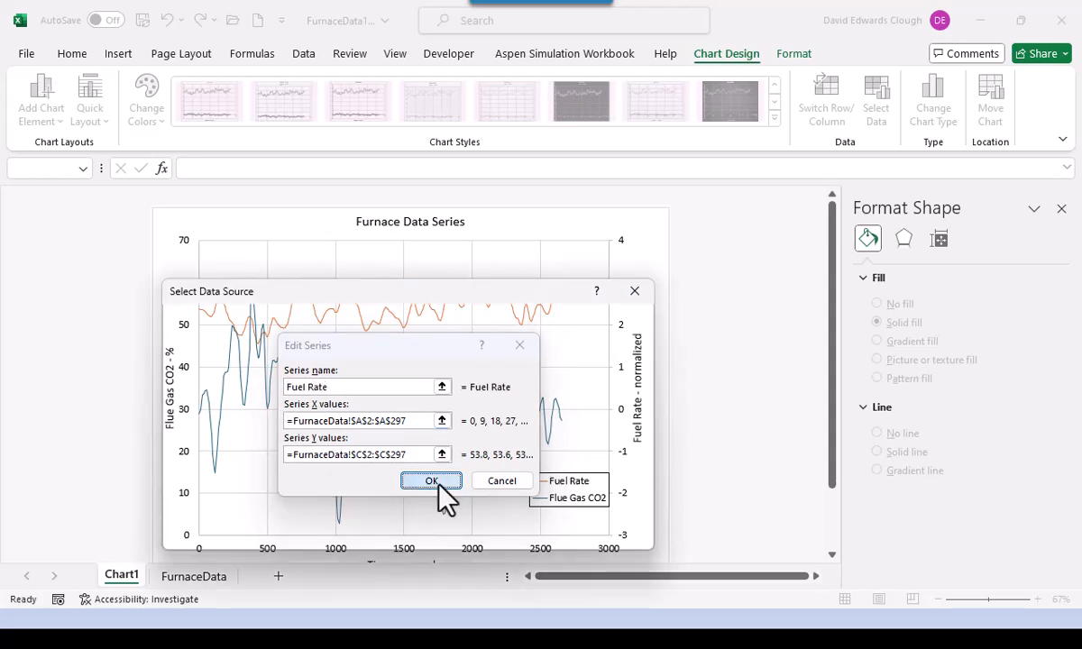
pyautogui.click(541, 536)
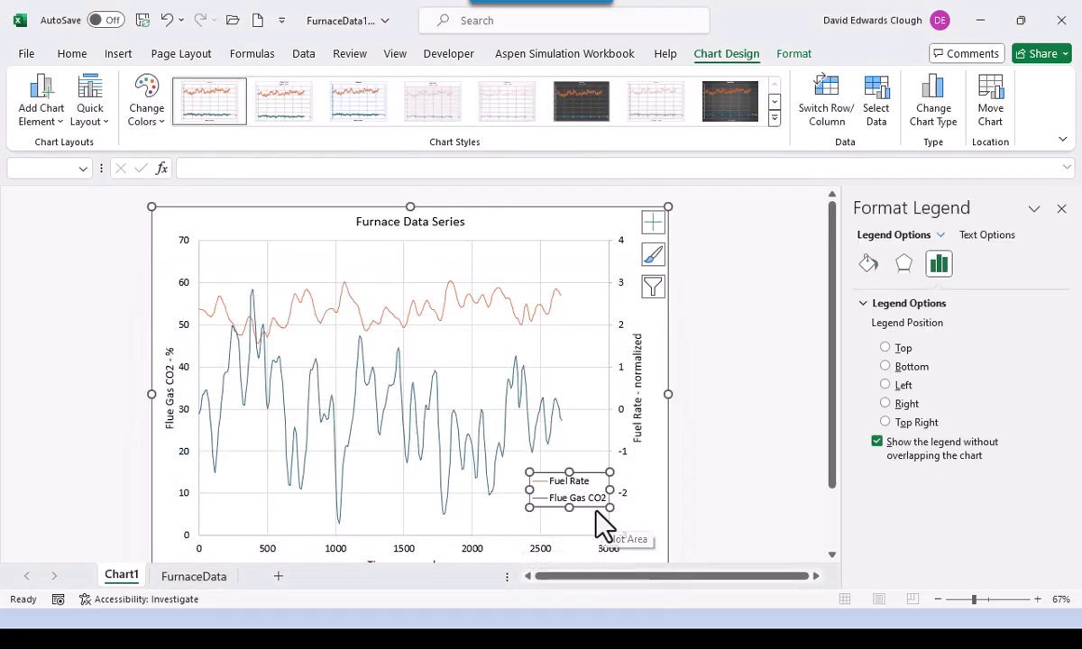
pyautogui.moveTo(593, 509); pyautogui.dragTo(581, 513)
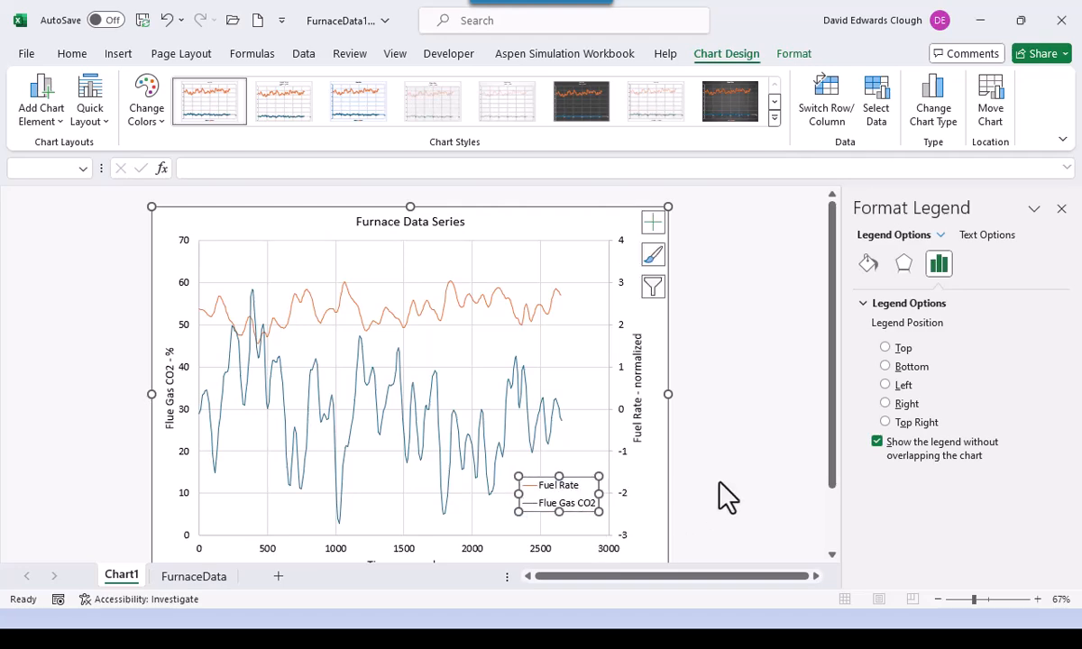
pyautogui.click(744, 485)
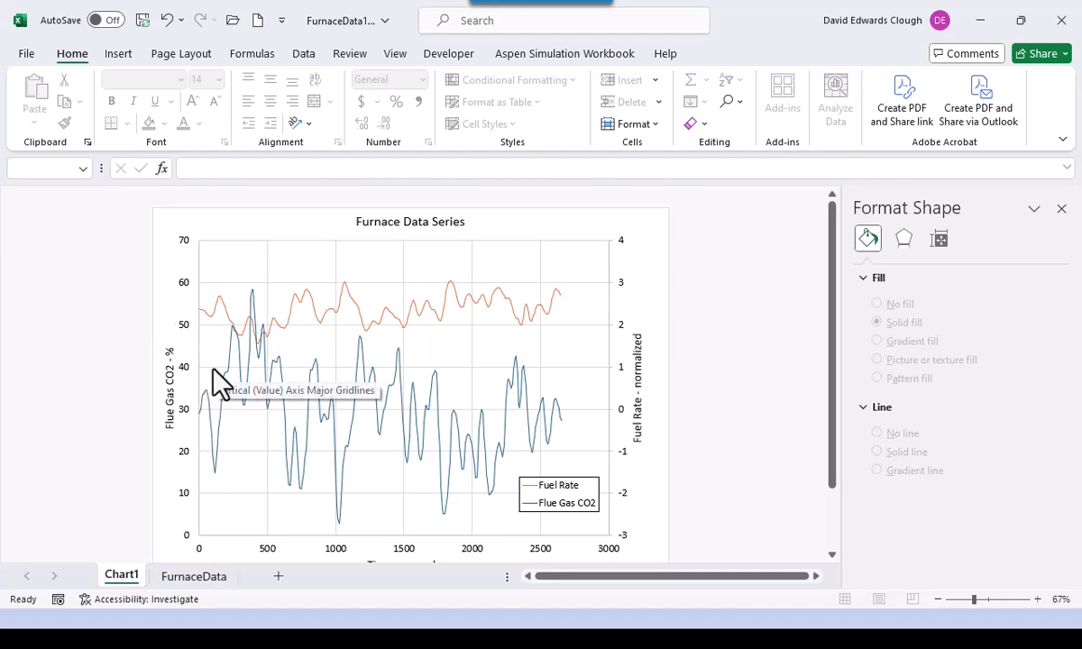
# - Set the primary vertical axis minimum bound to 30, so the axis spans 30 to 65
pyautogui.click(185, 422)
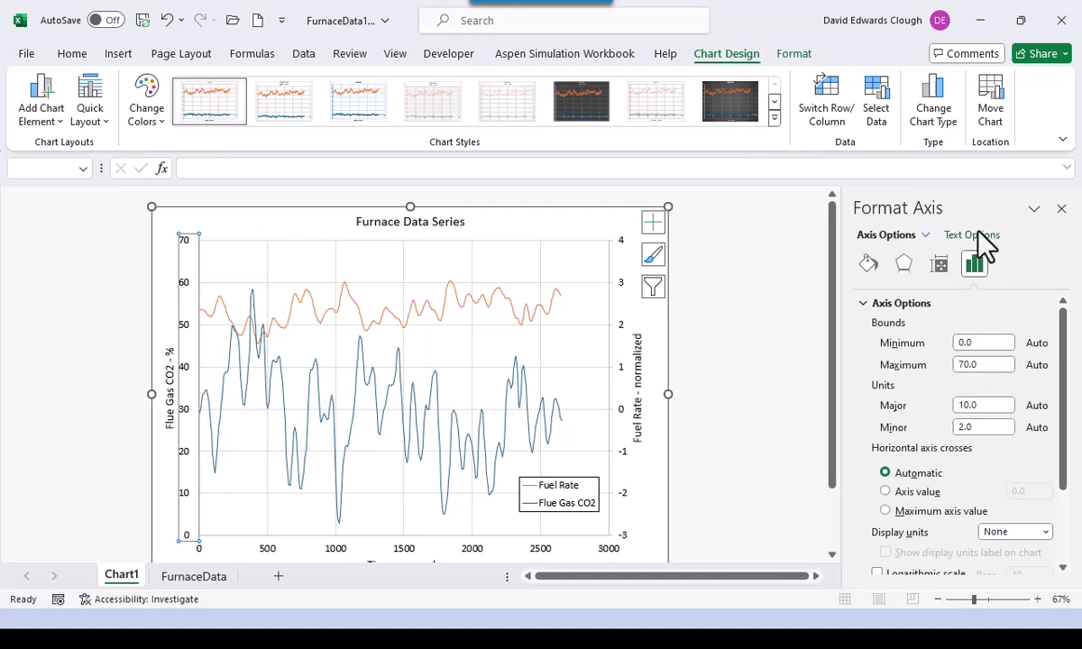
pyautogui.click(976, 342)
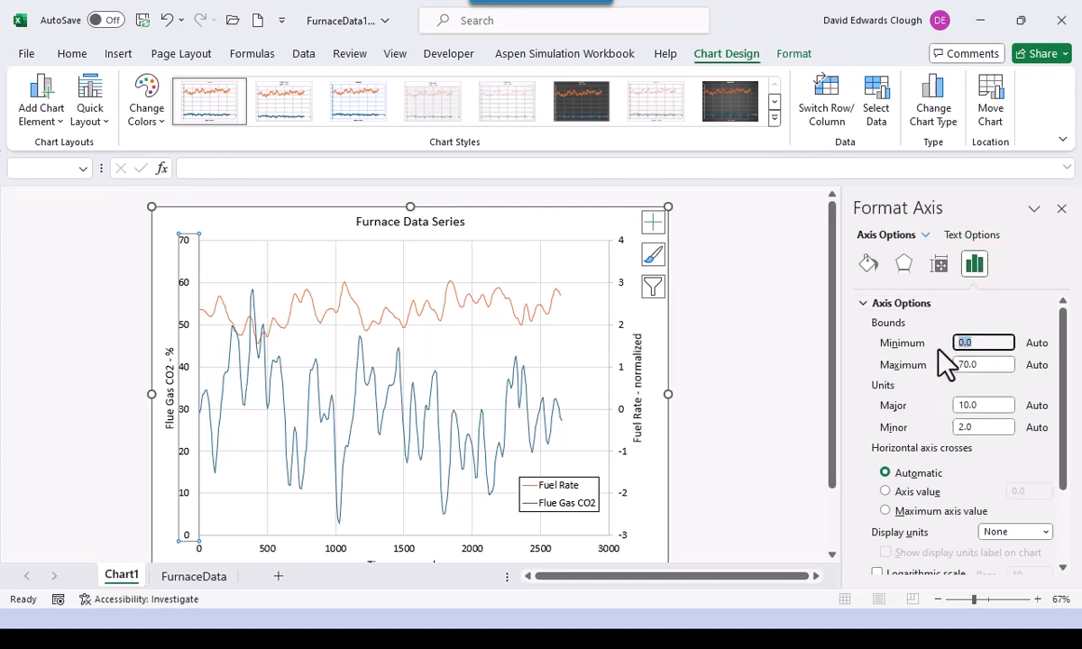
pyautogui.press('Return')
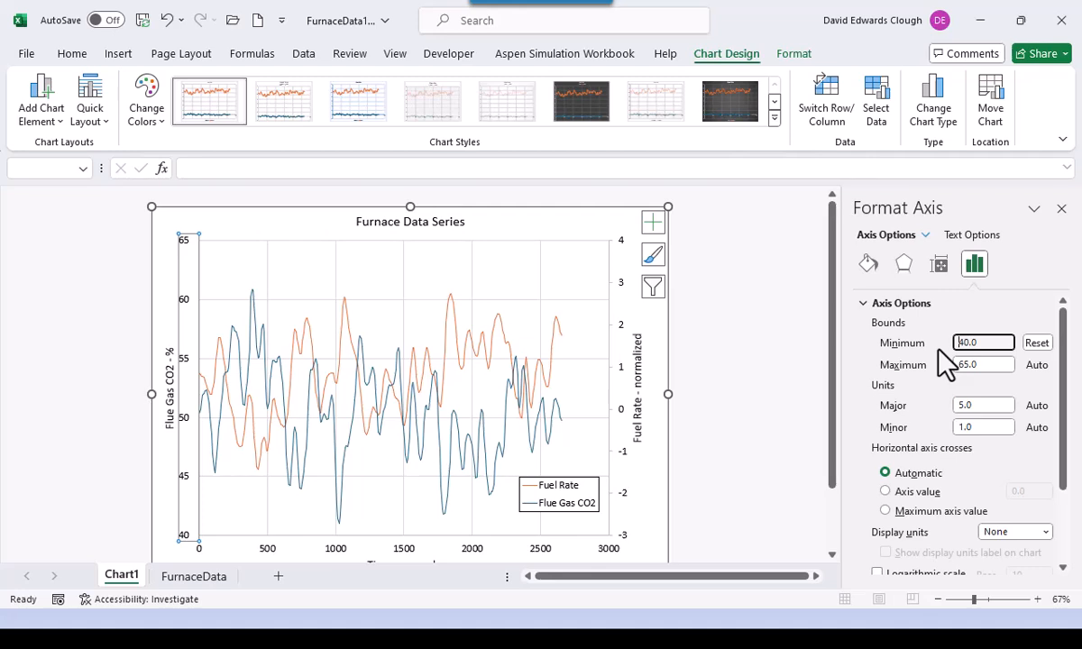
pyautogui.moveTo(967, 344); pyautogui.dragTo(918, 351)
pyautogui.write('30')
pyautogui.press('Return')
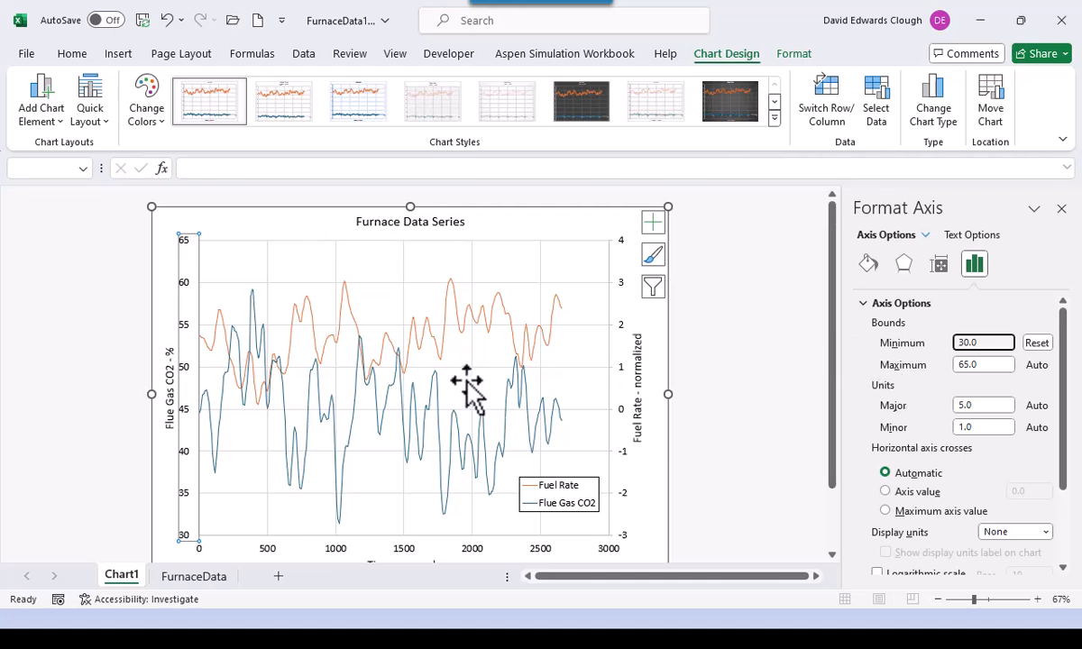
# - Format the Fuel Rate series as a solid black line
pyautogui.click(445, 332)
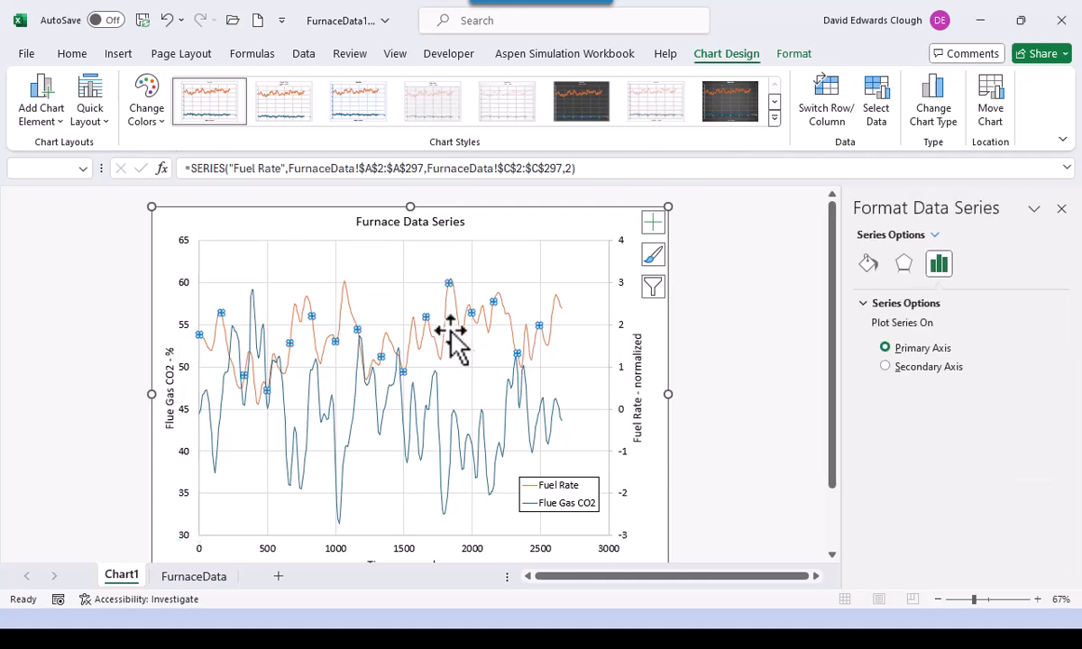
pyautogui.click(870, 265)
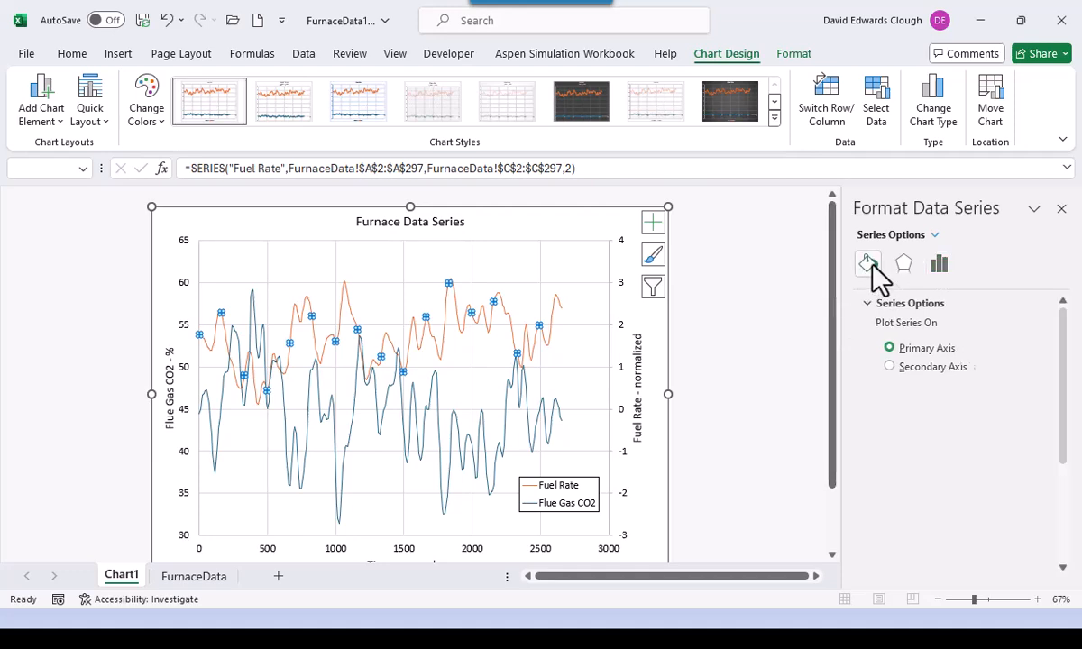
pyautogui.click(876, 371)
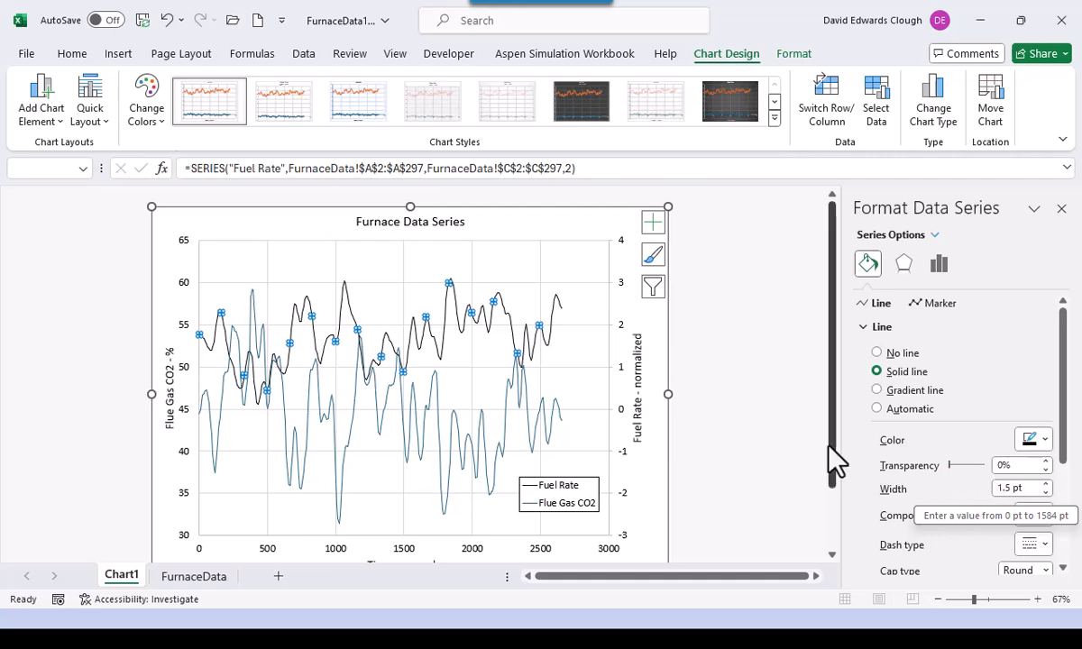
# - Make the Flue Gas CO2 series a dashed black line, then deselect the chart
pyautogui.click(506, 426)
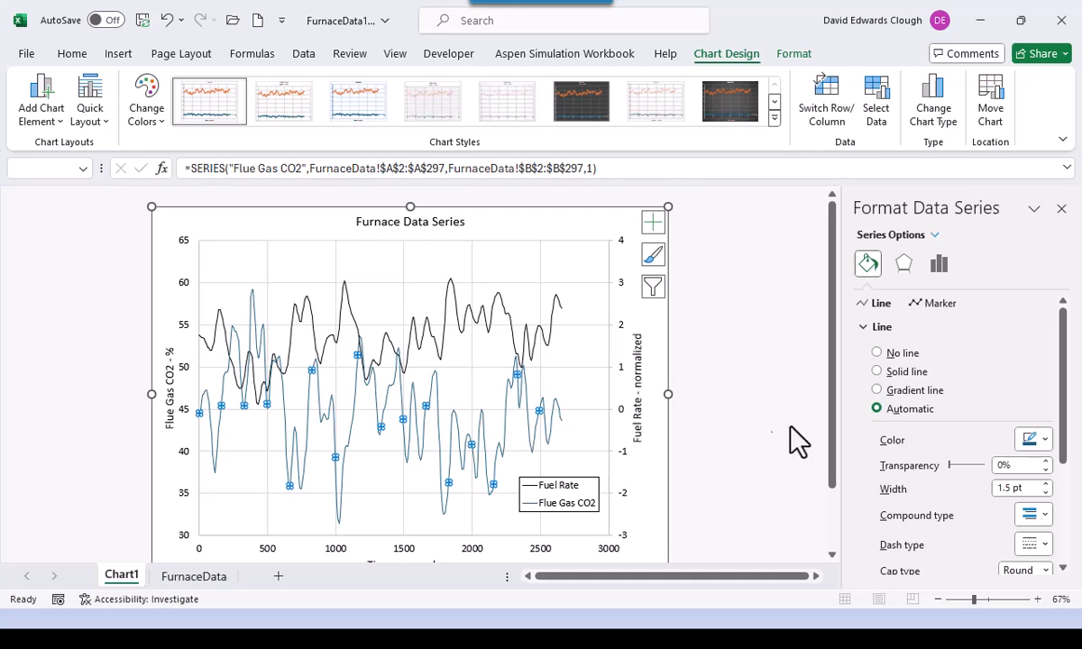
pyautogui.click(877, 372)
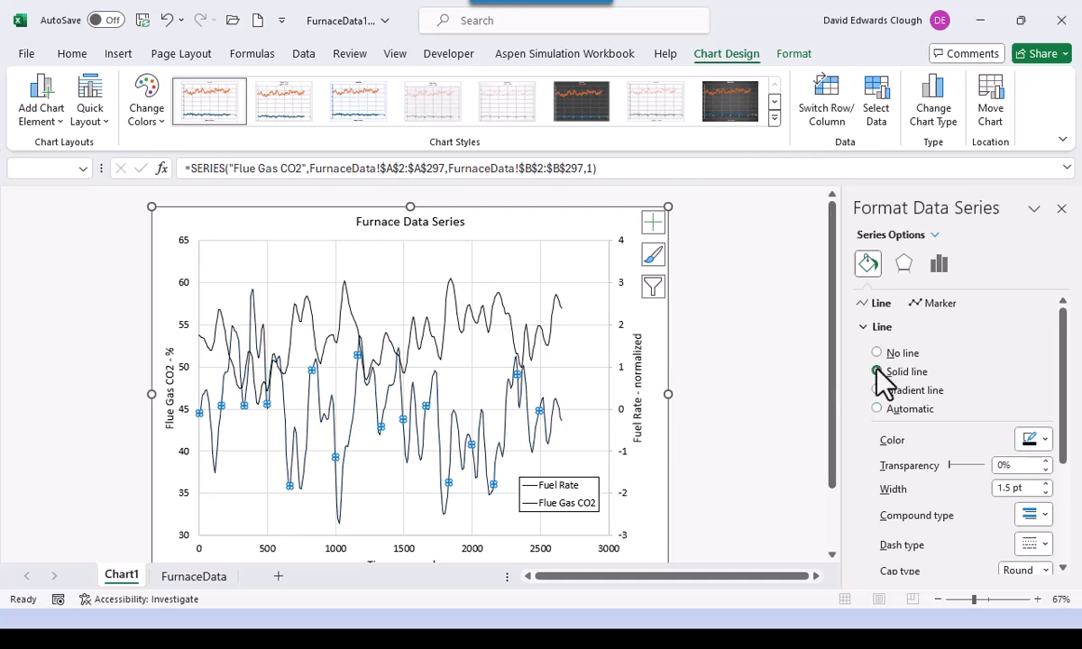
pyautogui.click(1045, 546)
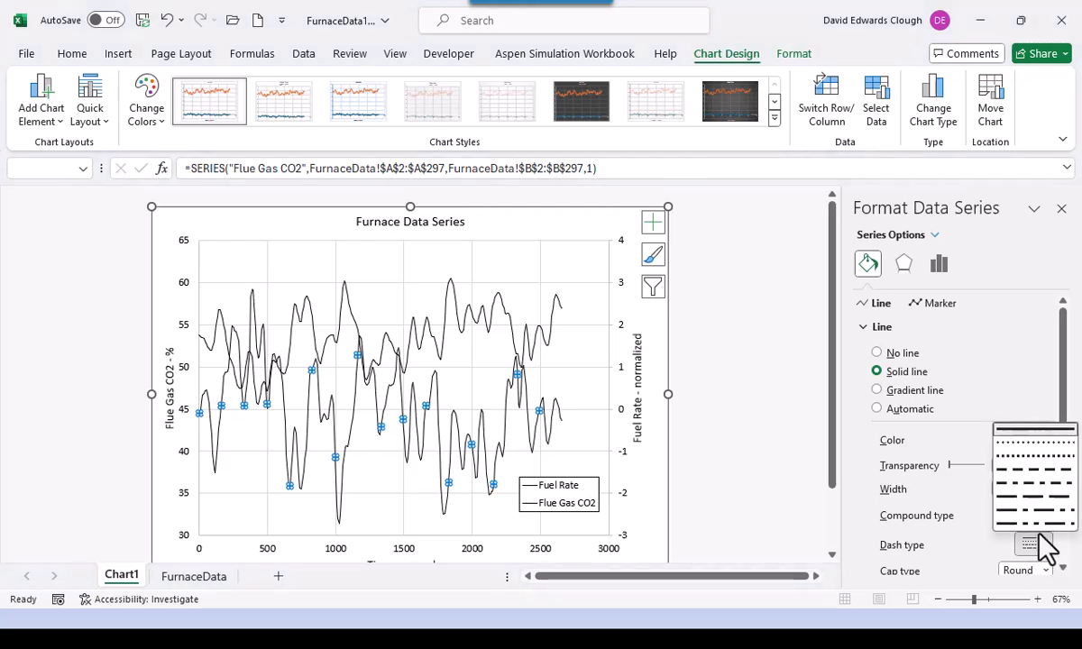
pyautogui.click(1028, 471)
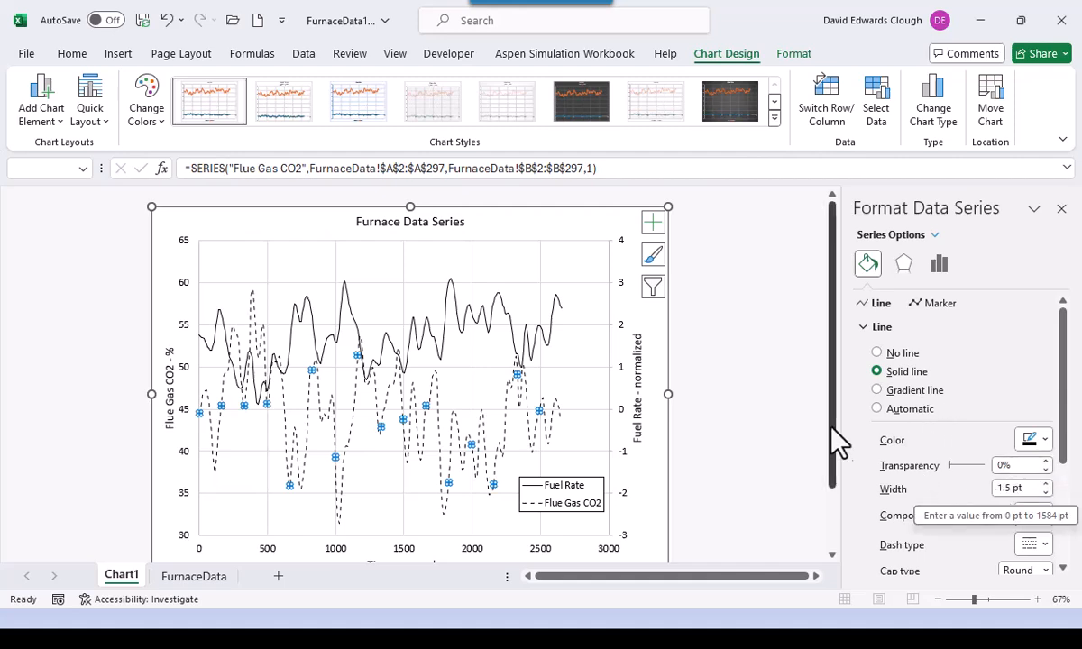
pyautogui.click(793, 409)
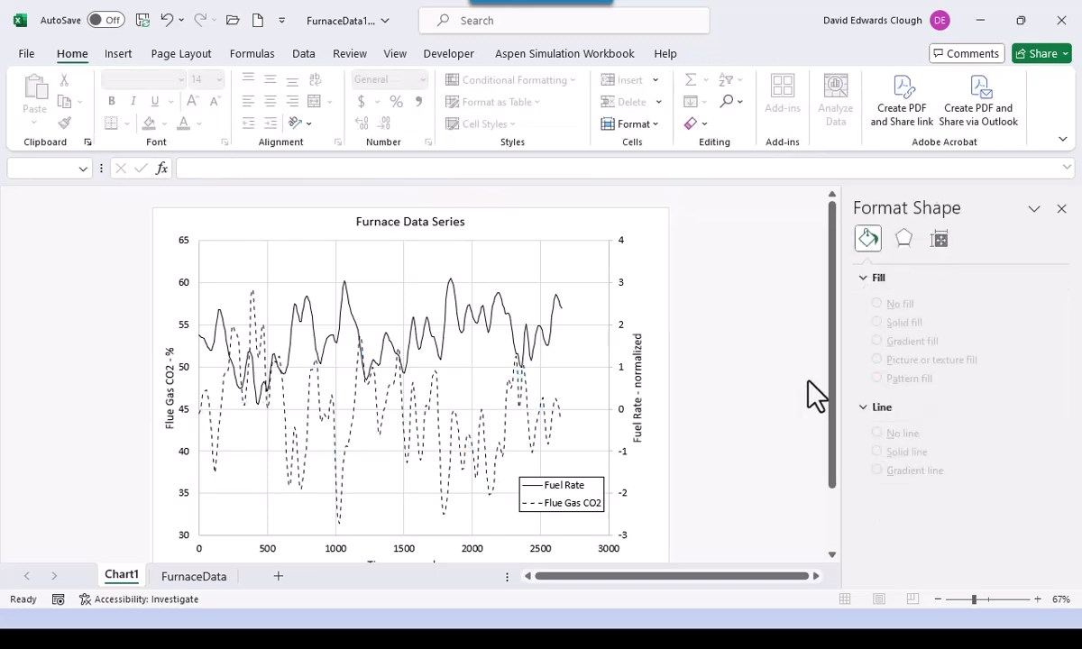
# - Close the Format Shape pane and switch to the PowerPoint slide show window
pyautogui.click(1061, 208)
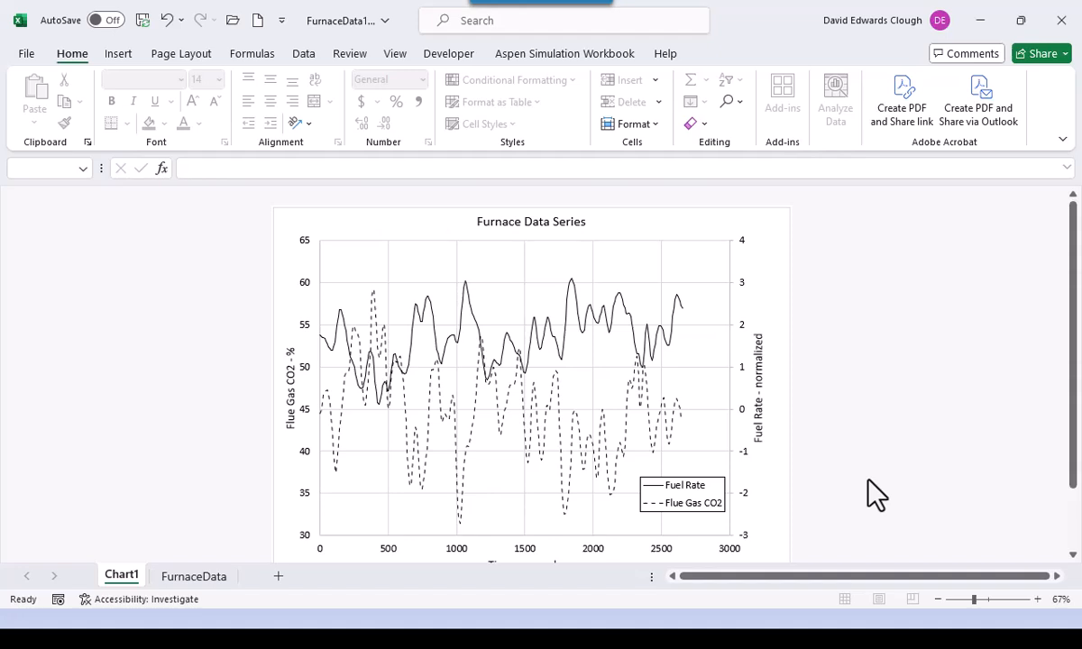
pyautogui.hotkey('alt', 'Tab')
pyautogui.hotkey('alt', 'Tab')
pyautogui.hotkey('alt', 'Tab')
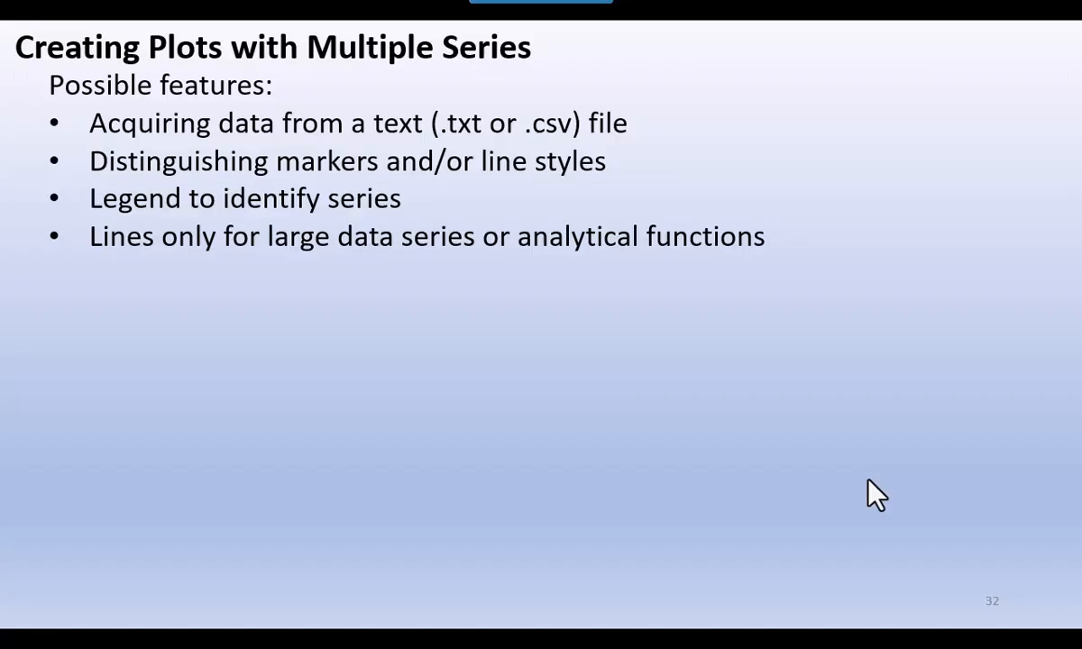
# - Advance the slide show past the save-as-workbook slide to slide 35 on X-Y scatter plot styles
pyautogui.press('Right')
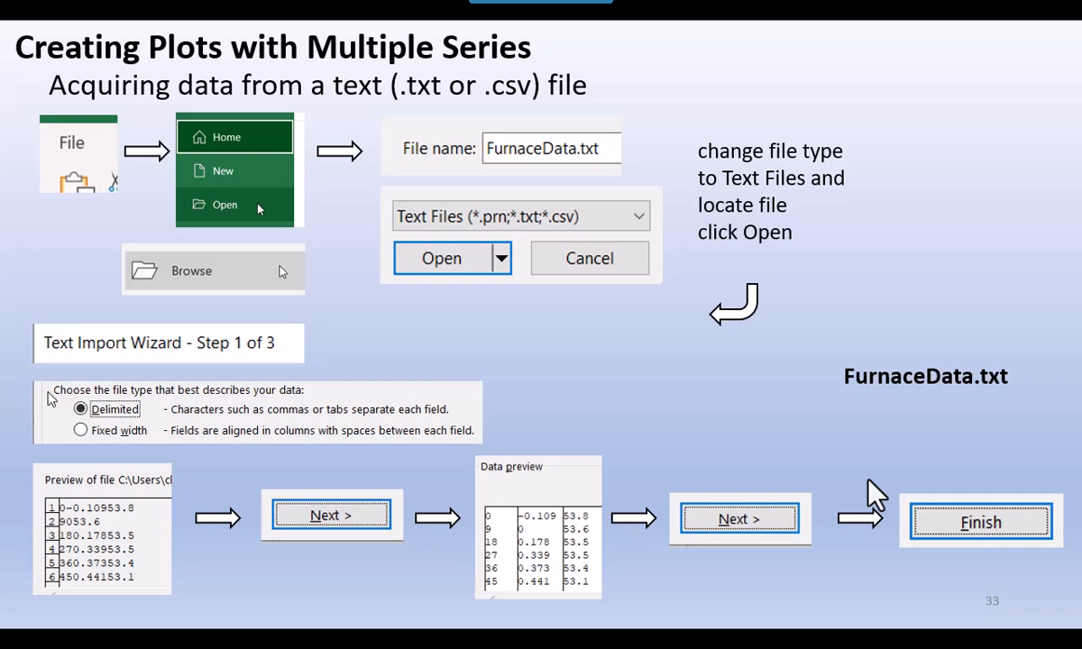
pyautogui.press('Right')
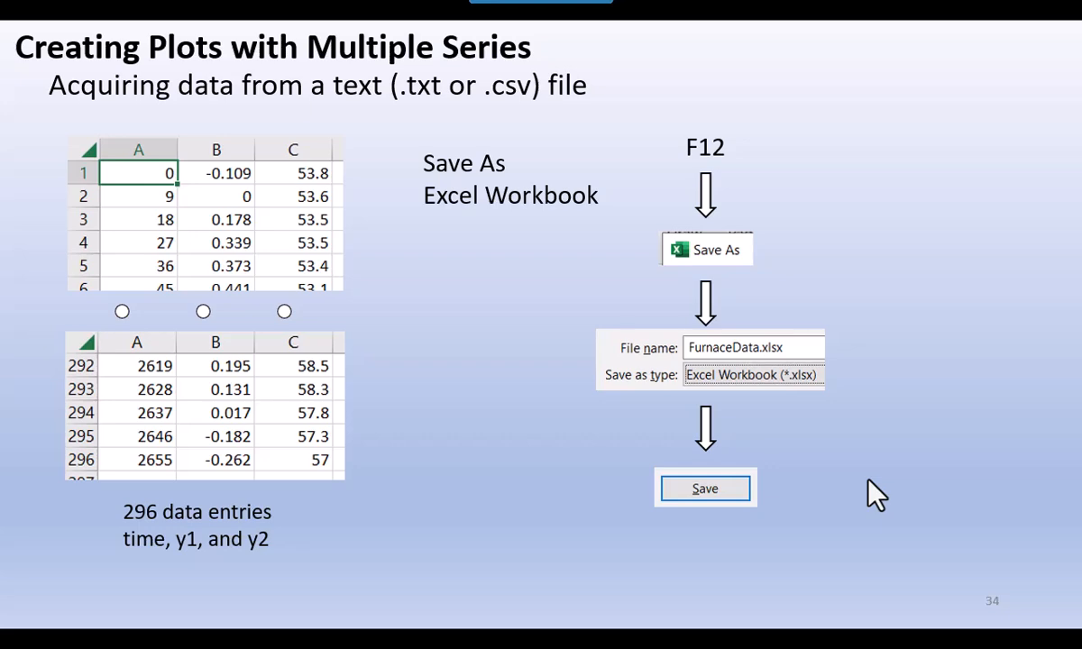
pyautogui.click(874, 494)
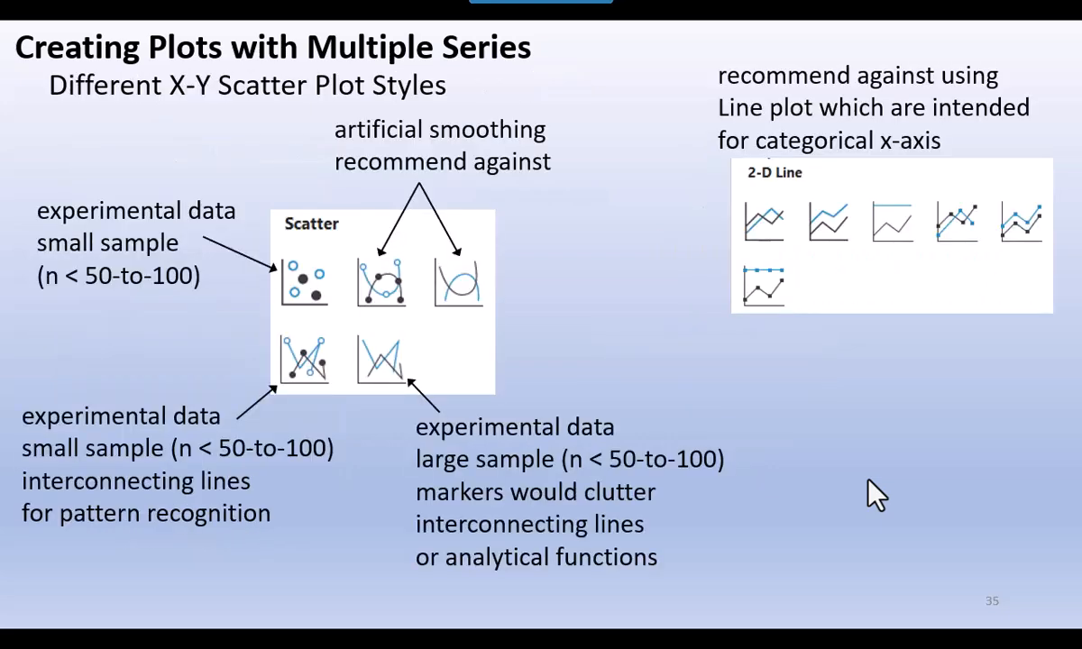
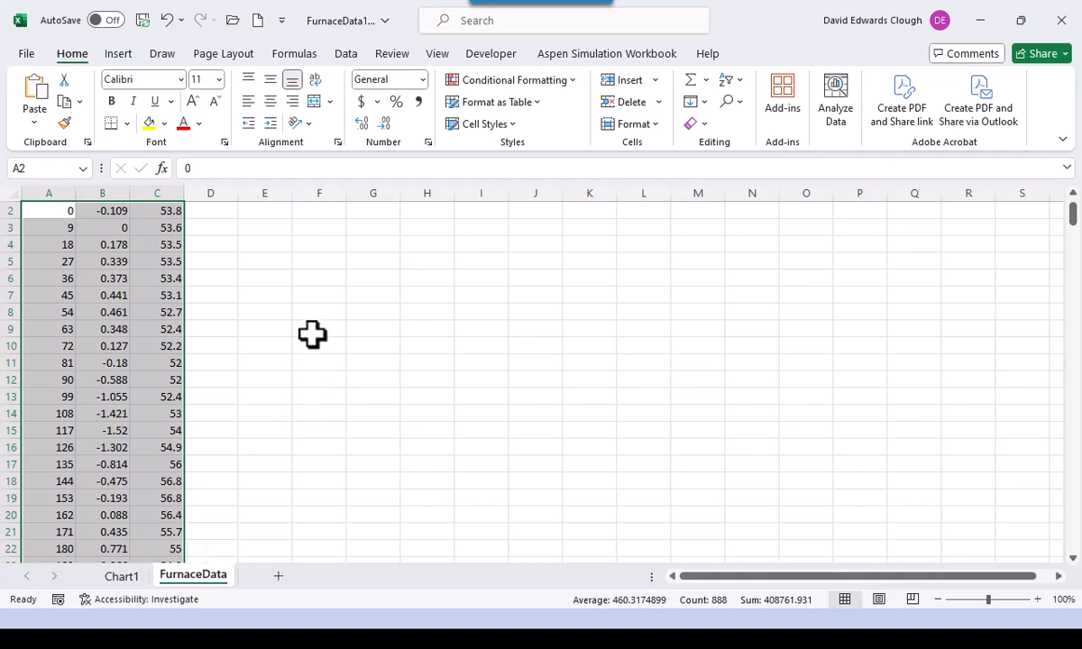
# - Save the furnace workbook, then open H2SO4VaporPressureStarter.xlsx using the All Excel Files filter
pyautogui.hotkey('ctrl', 'Home')
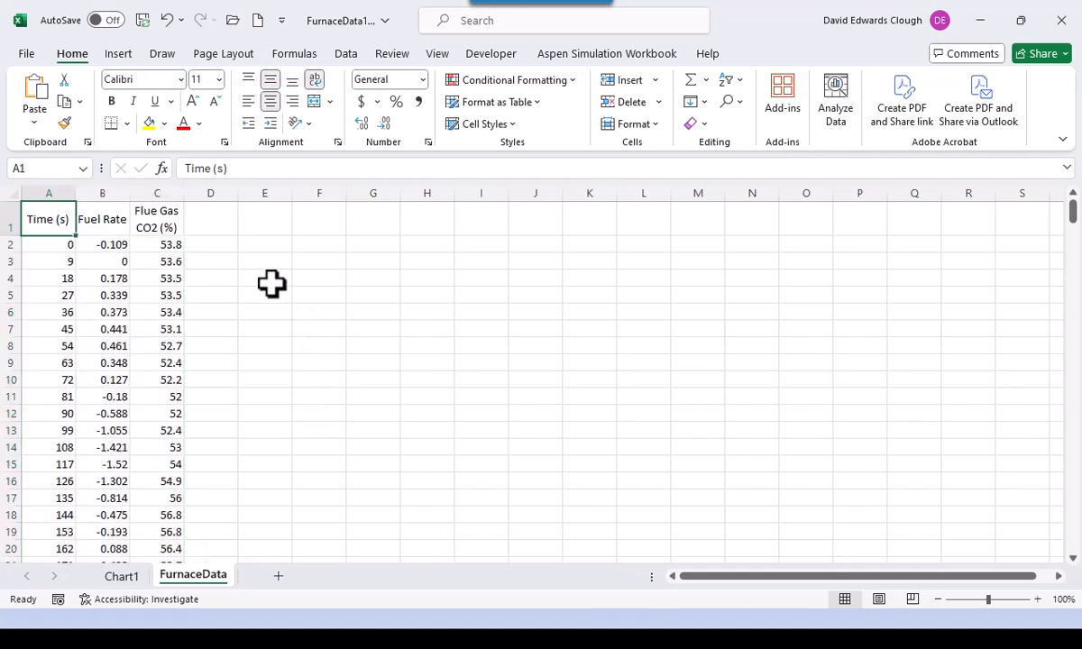
pyautogui.click(144, 19)
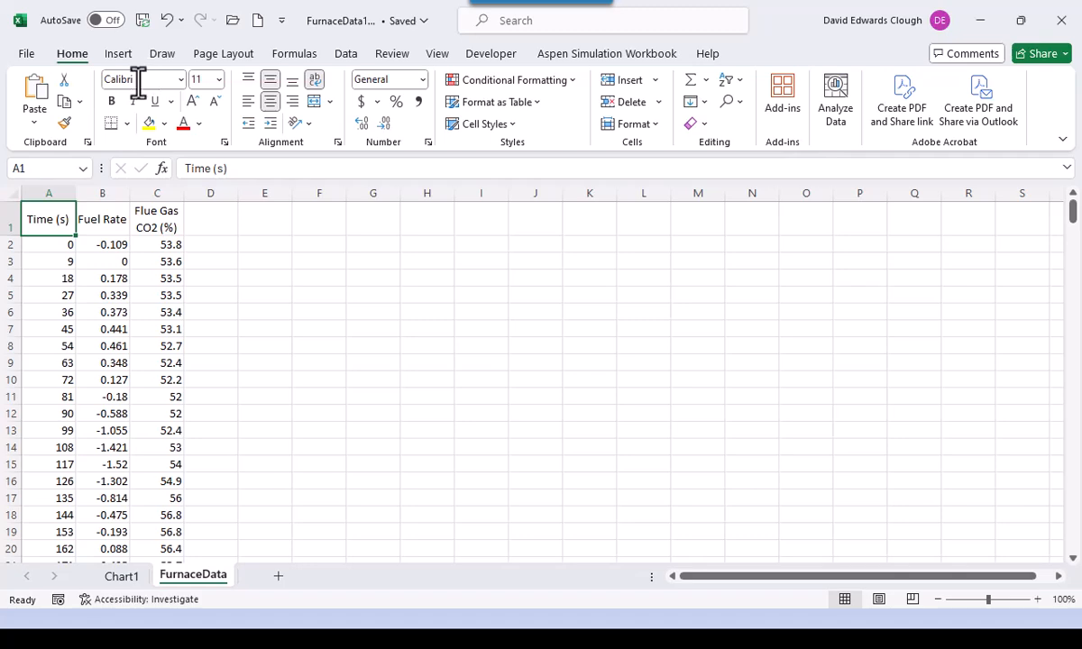
pyautogui.click(231, 22)
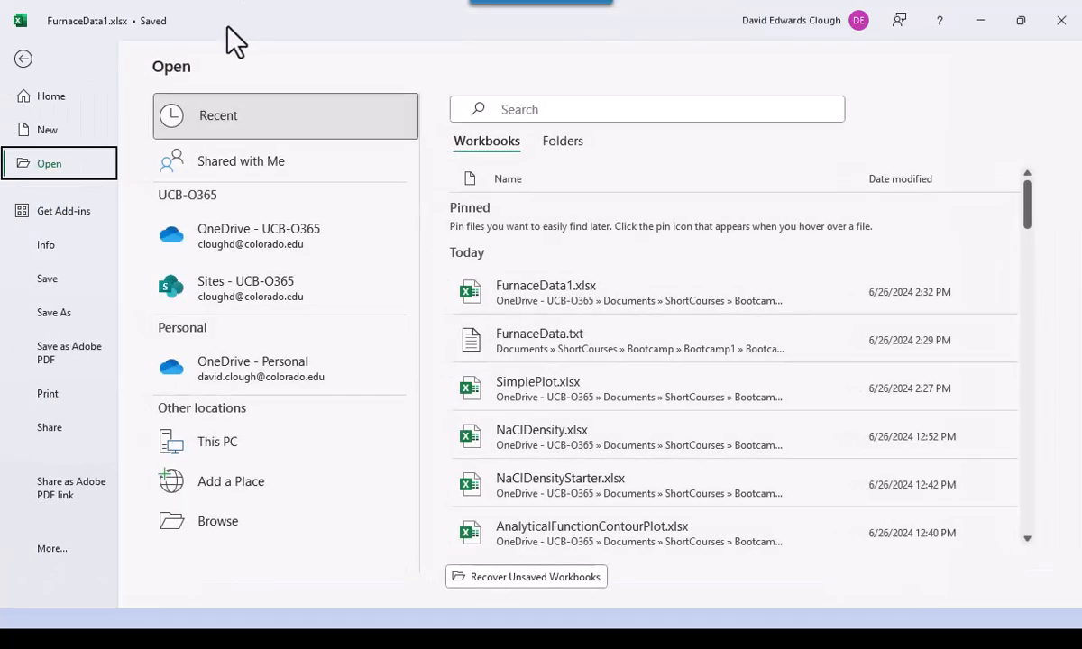
pyautogui.click(213, 520)
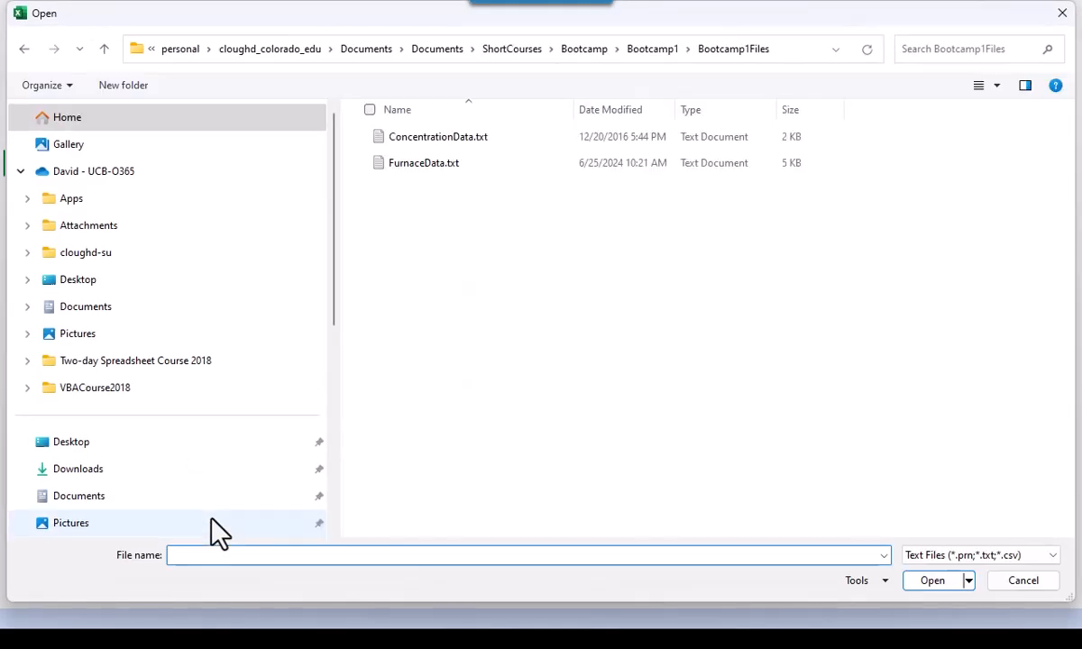
pyautogui.click(1052, 556)
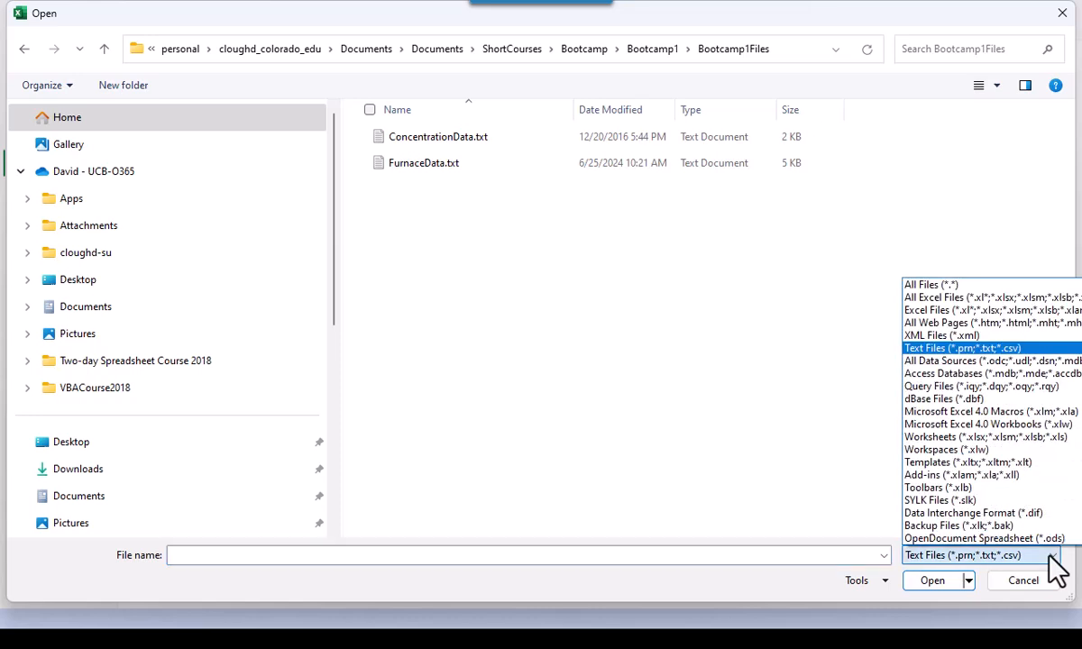
pyautogui.click(986, 298)
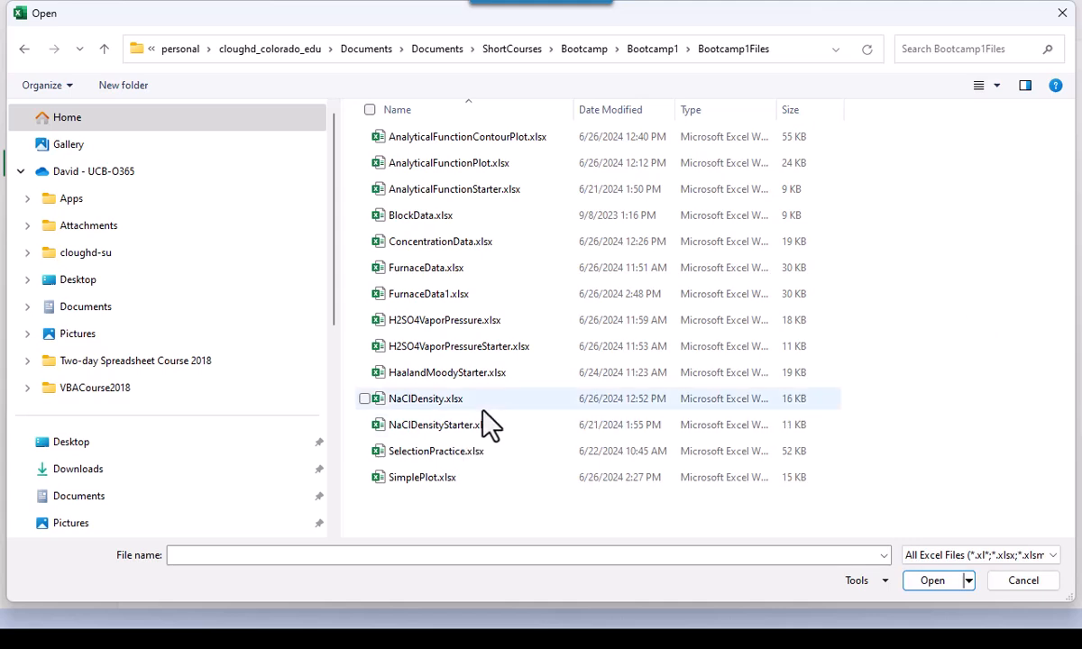
pyautogui.click(478, 350)
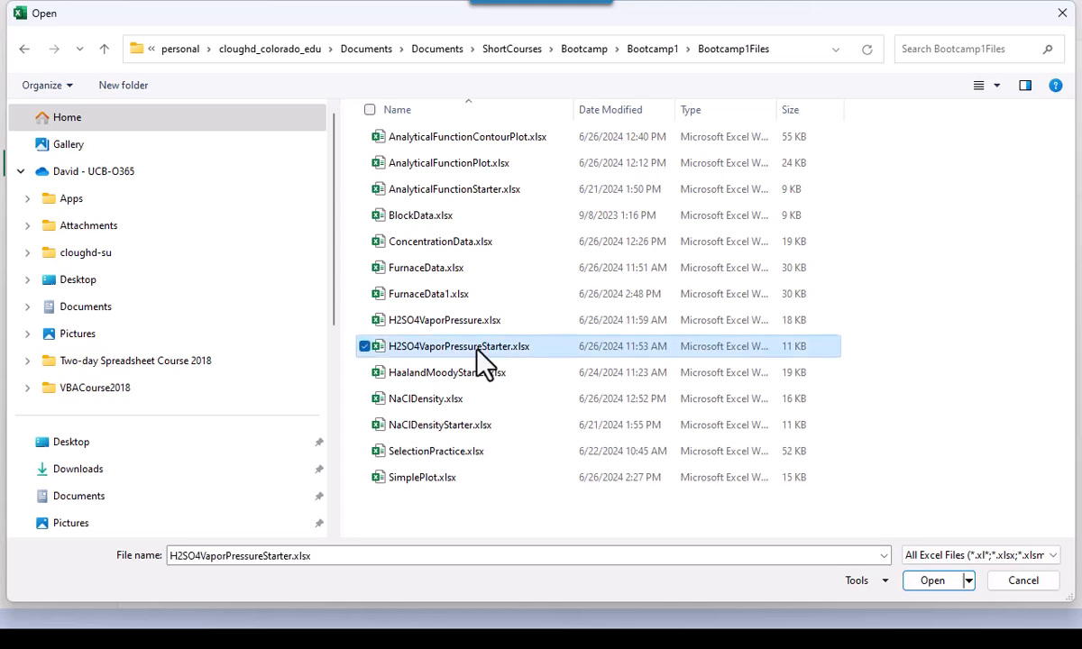
pyautogui.click(919, 581)
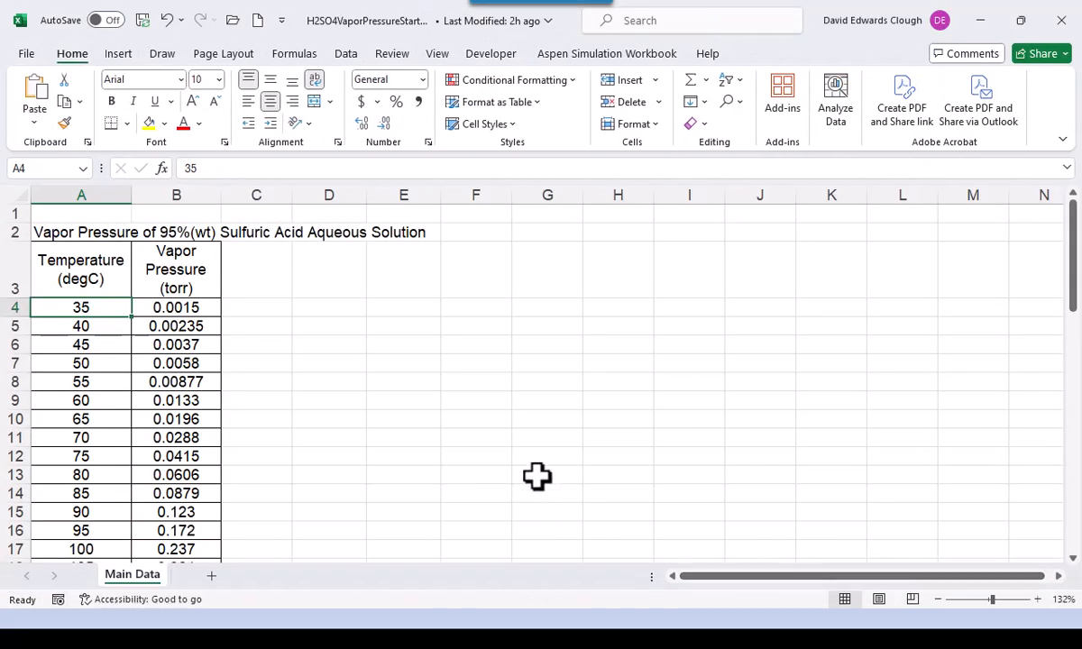
# - Check the Main Data temperature column from 35 degC down to its last entry and back
pyautogui.click(433, 402)
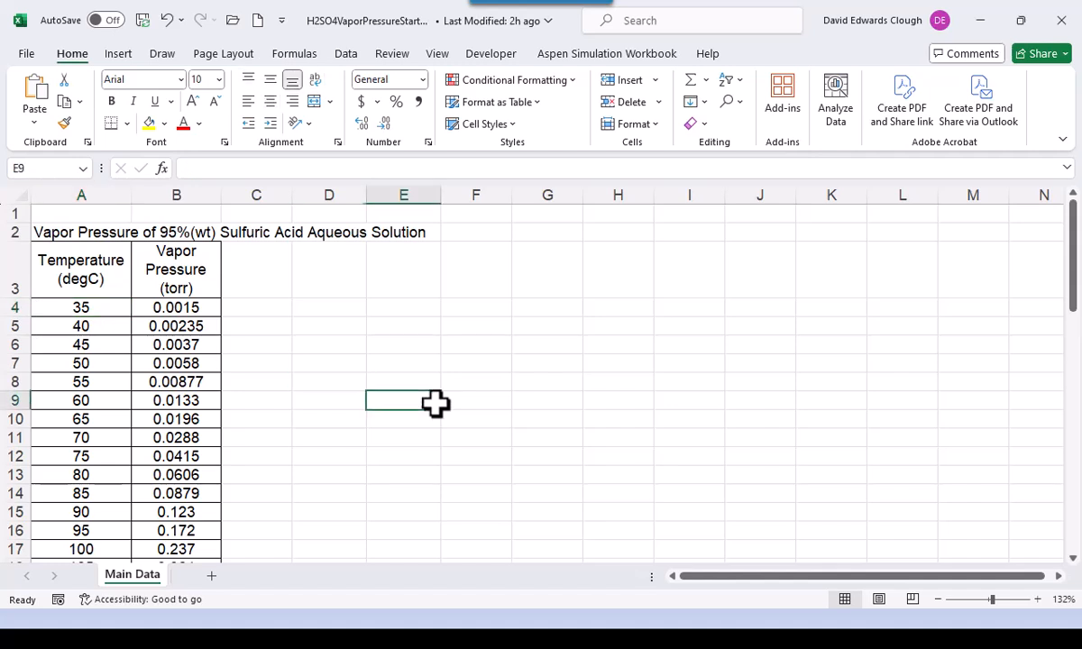
pyautogui.click(470, 363)
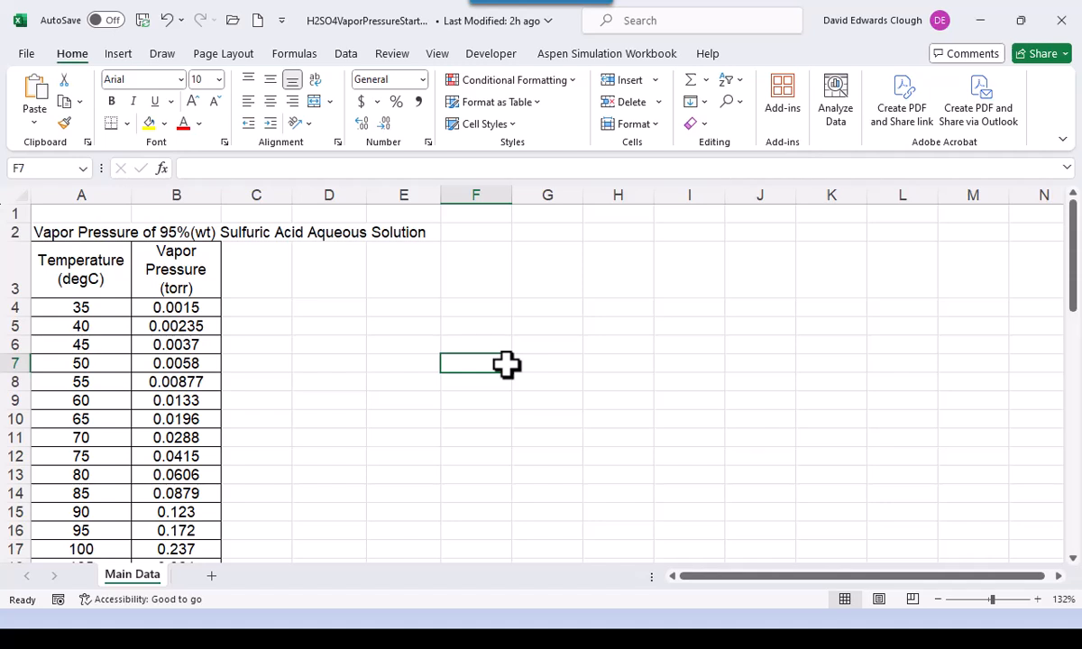
pyautogui.click(82, 307)
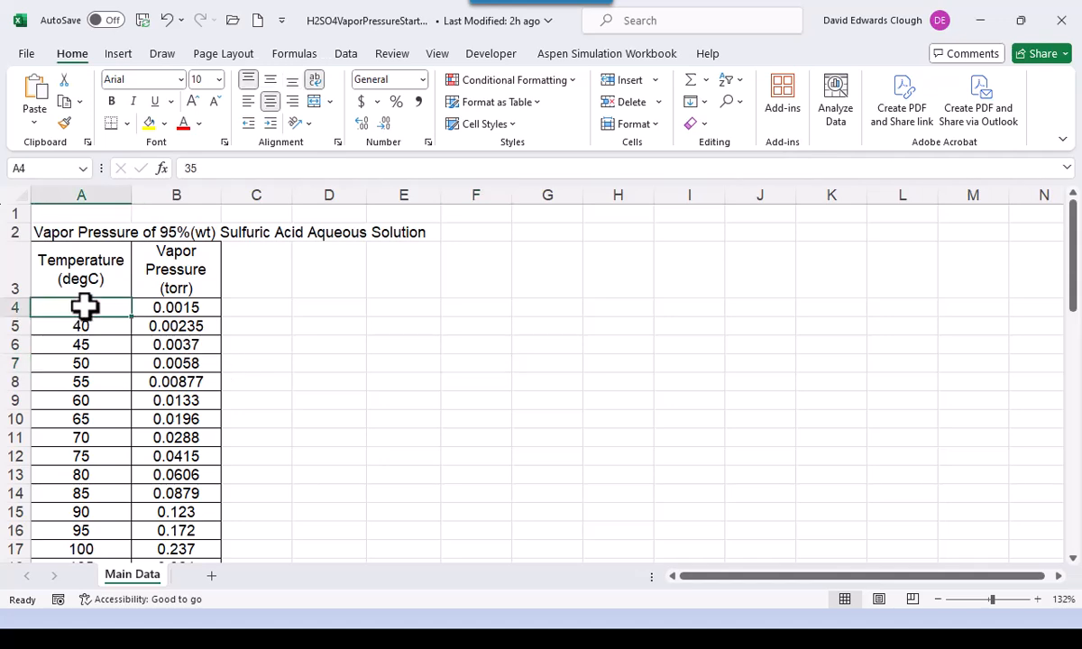
pyautogui.hotkey('ctrl', 'Down')
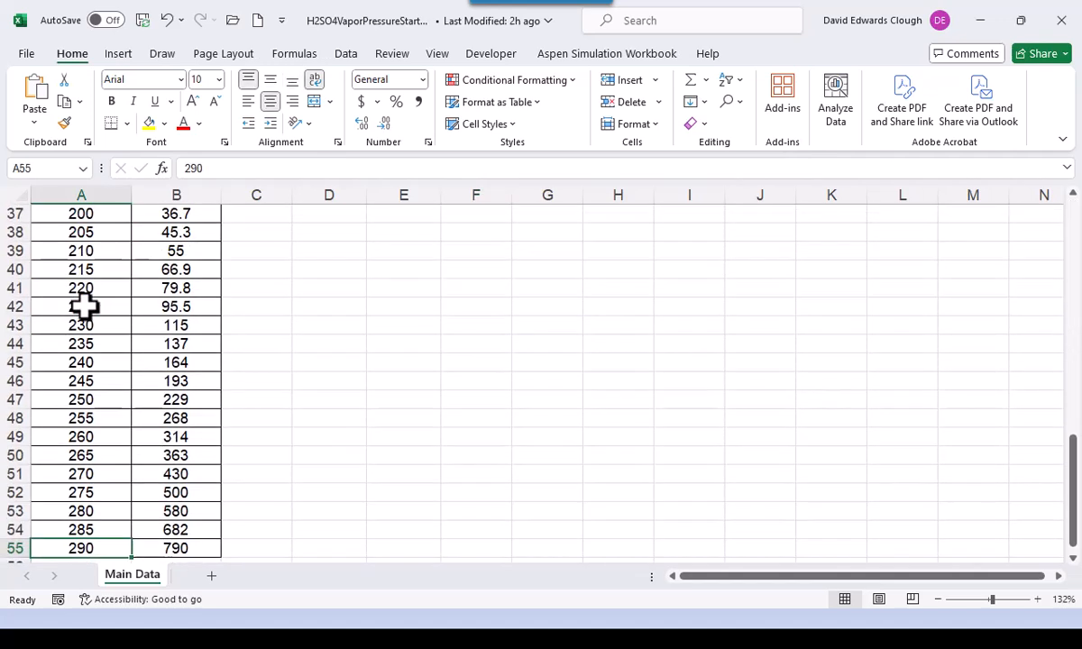
pyautogui.hotkey('ctrl', 'Up')
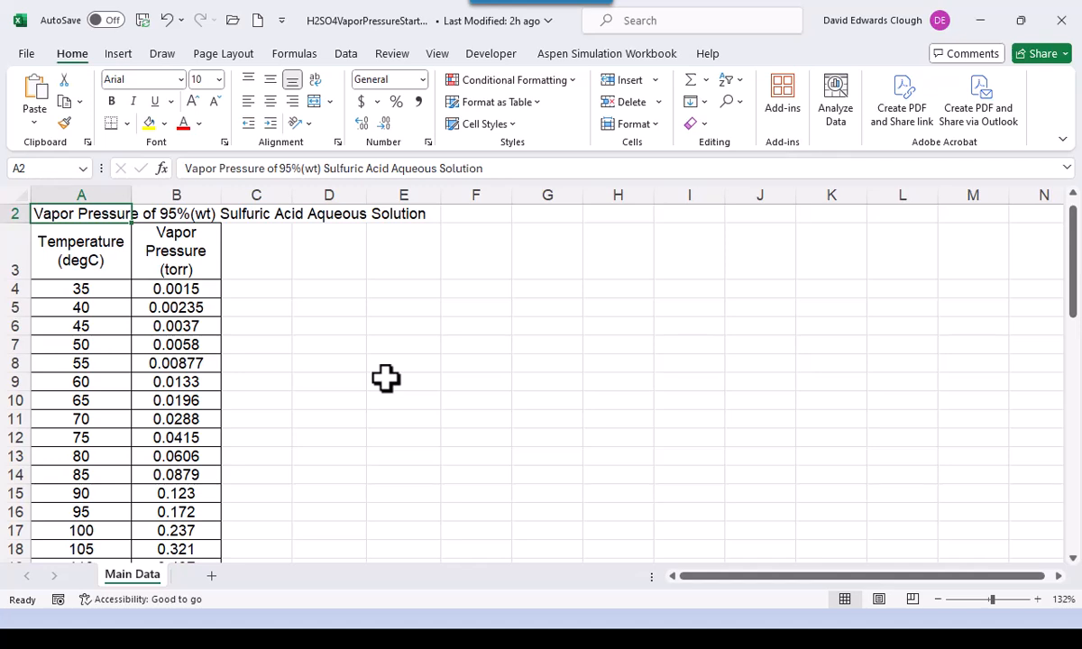
# - Select the temperature and vapor pressure block A4:B55 from the first temperature
pyautogui.click(97, 293)
pyautogui.press('Down')
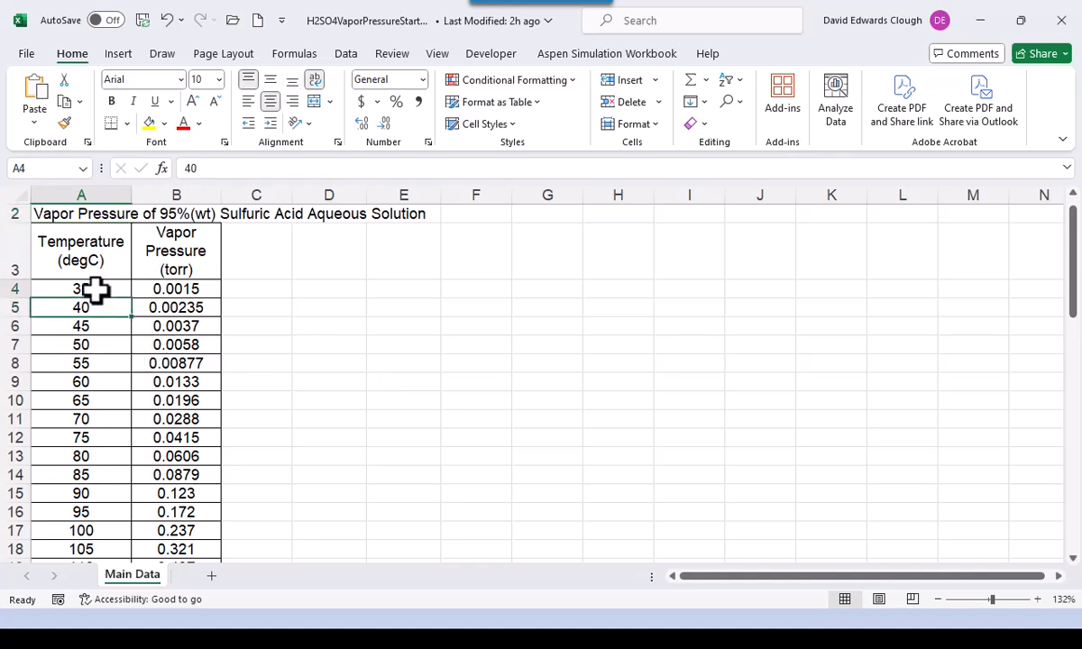
pyautogui.click(95, 289)
pyautogui.hotkey('ctrl', 'shift', 'End')
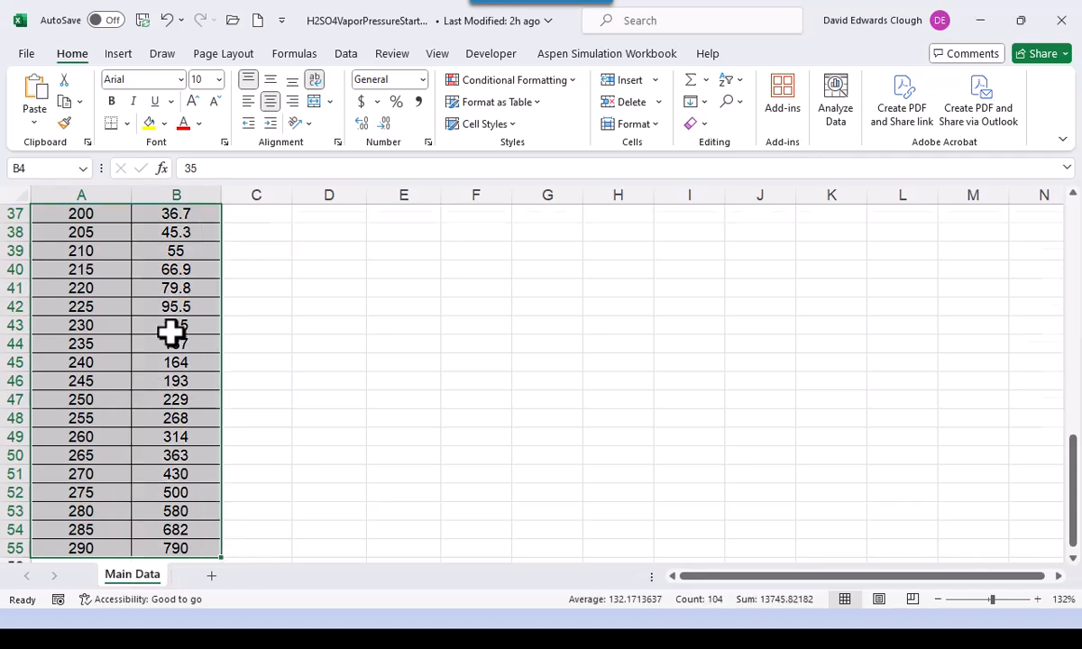
pyautogui.scroll(12, 171, 334)
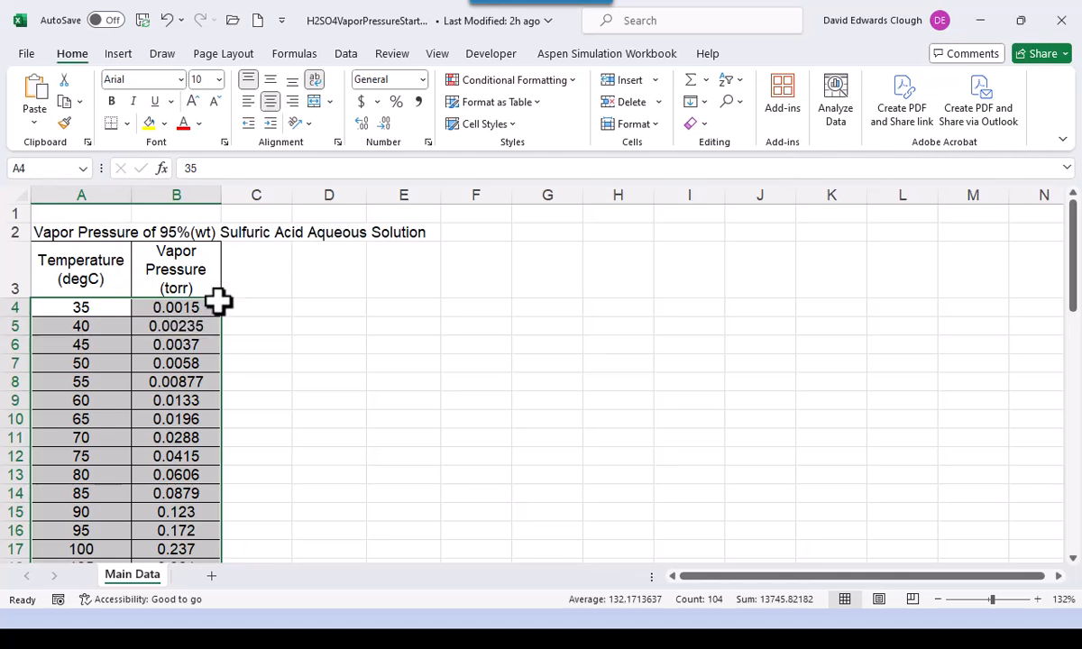
# - Insert a Scatter with Straight Lines and Markers chart and drag it right of the table
pyautogui.click(123, 55)
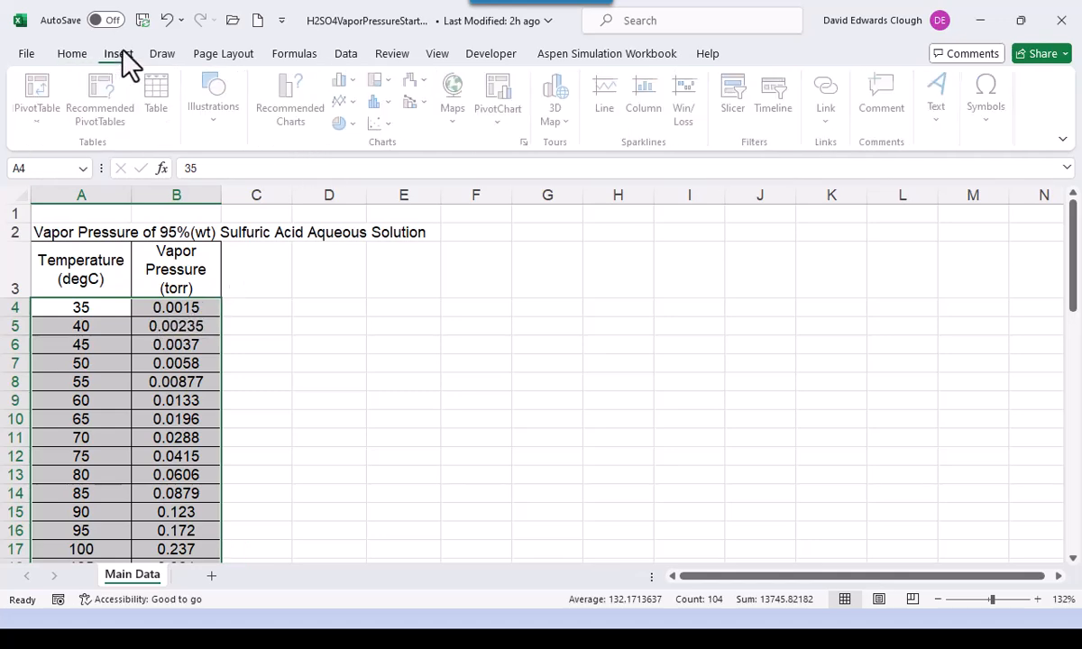
pyautogui.click(380, 124)
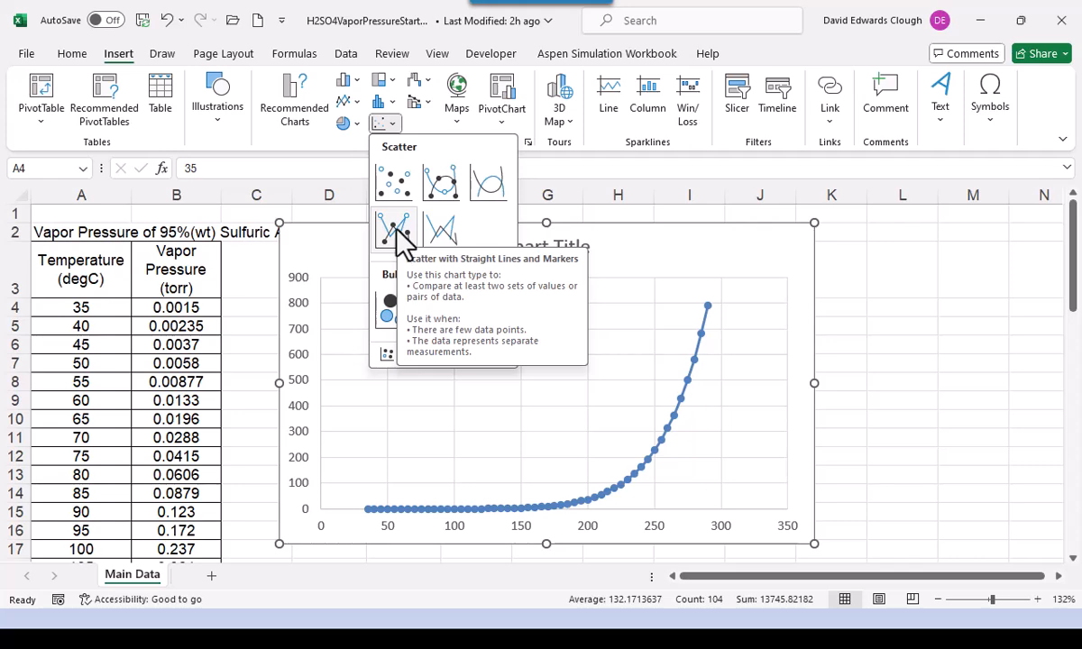
pyautogui.click(394, 230)
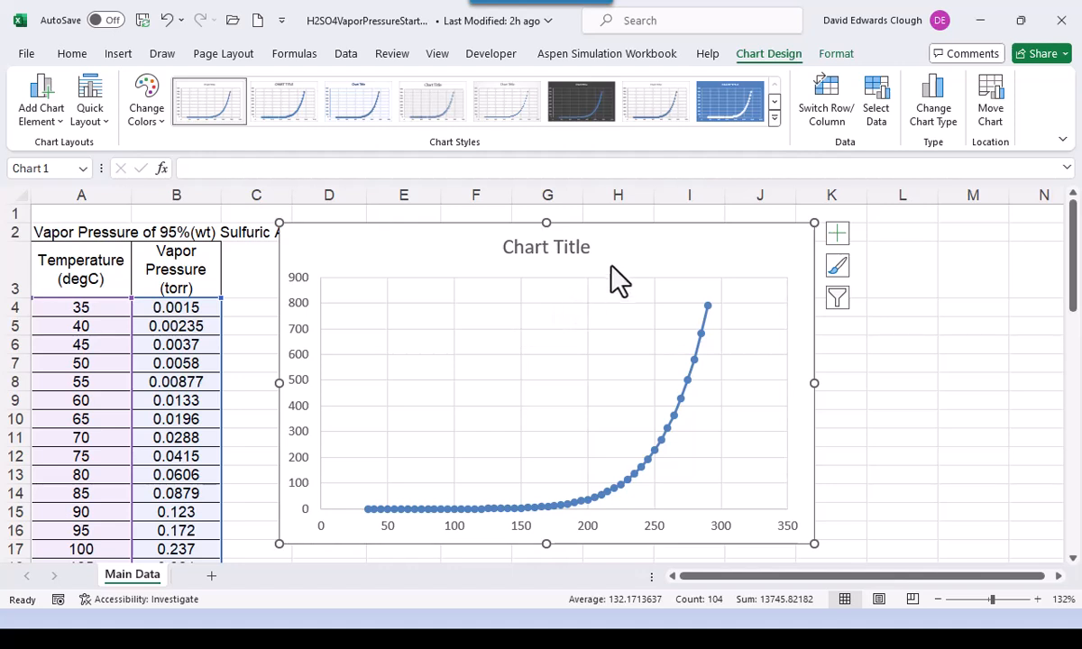
pyautogui.moveTo(624, 251); pyautogui.dragTo(815, 244)
pyautogui.click(310, 351)
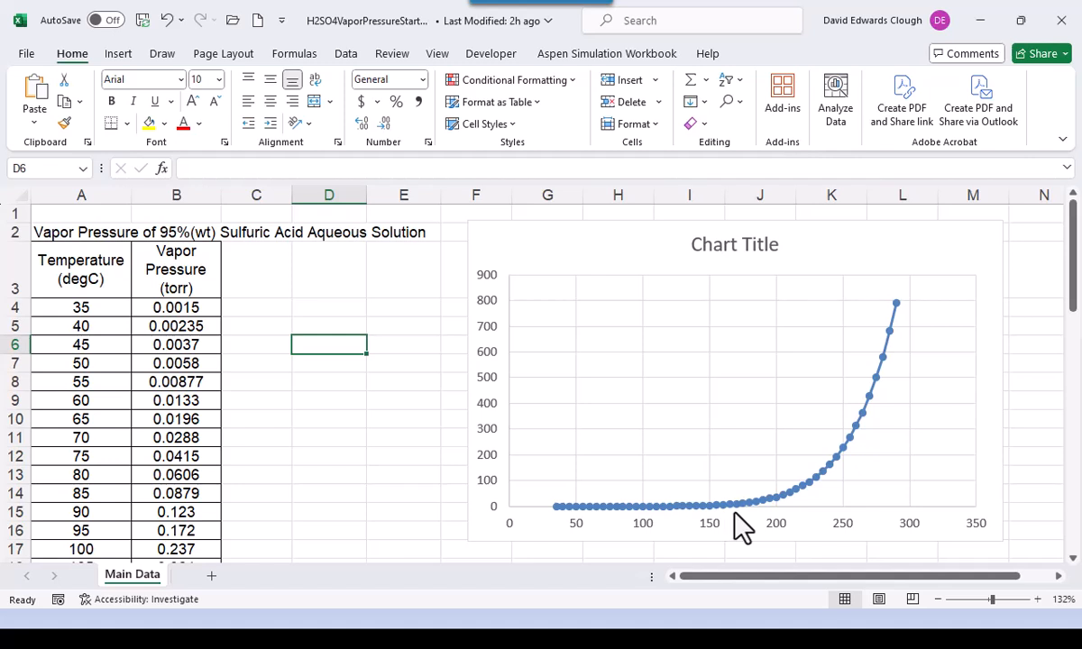
pyautogui.moveTo(739, 526)
pyautogui.click(298, 326)
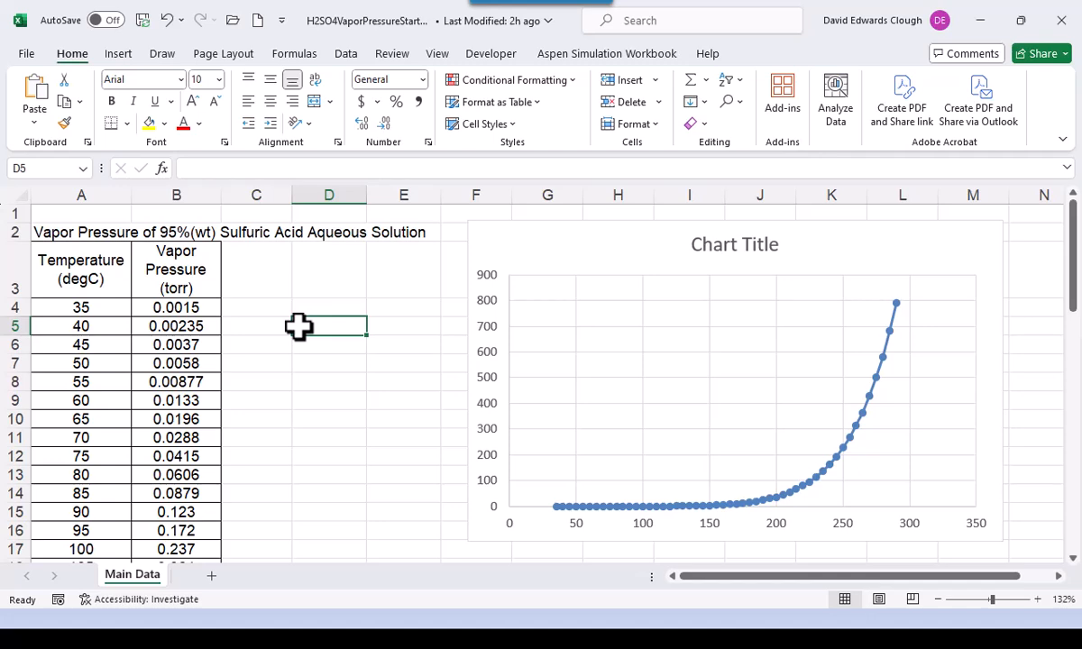
pyautogui.write('=')
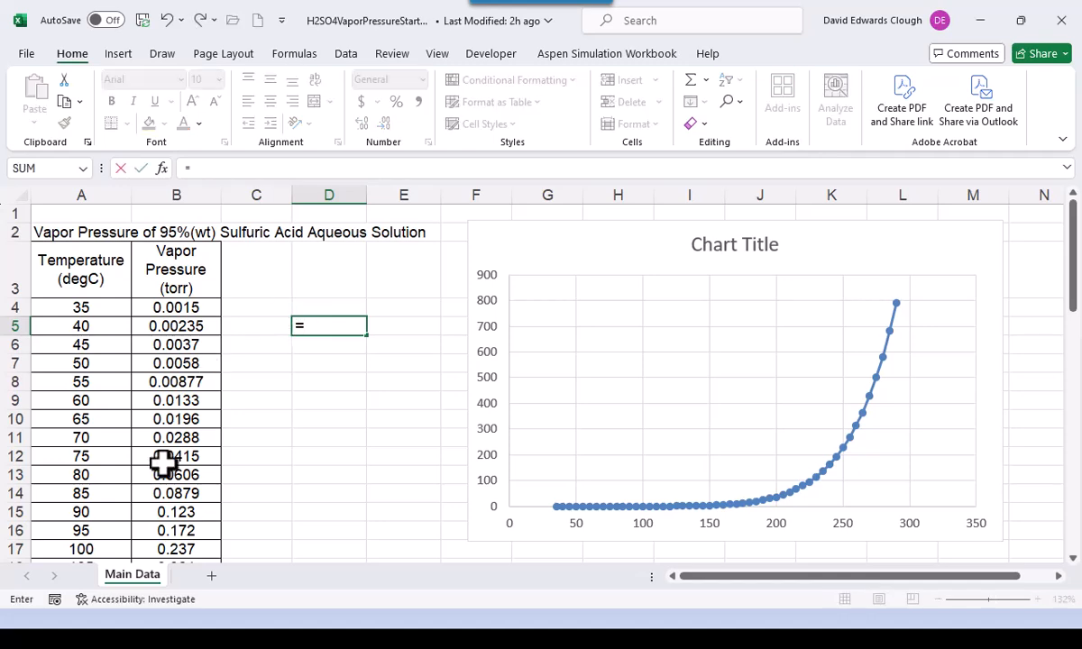
pyautogui.scroll(-13, 192, 455)
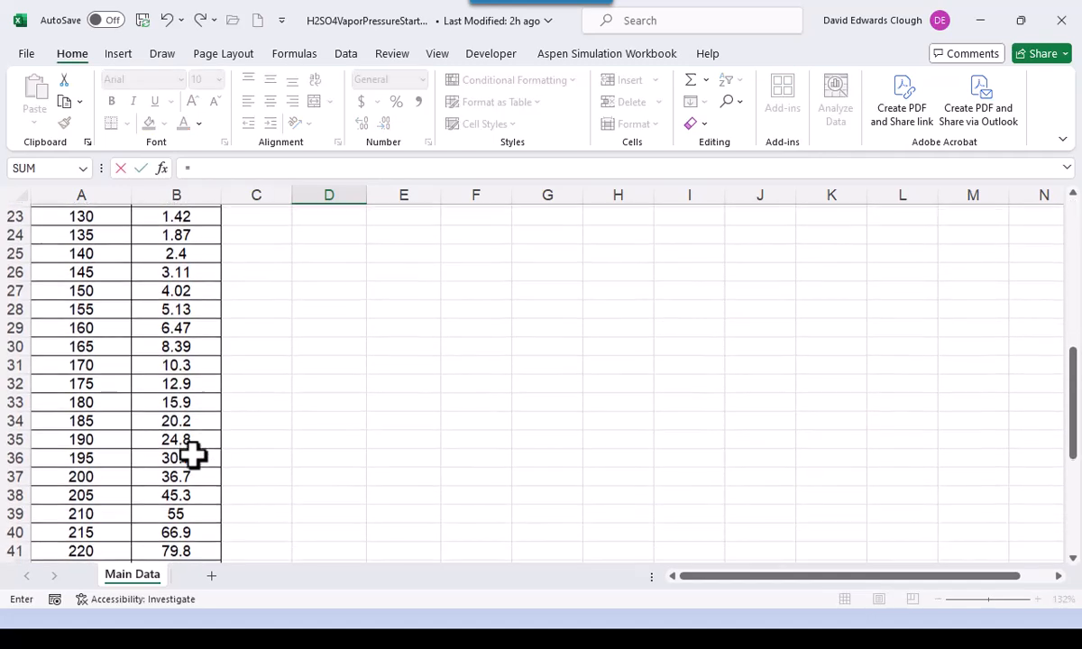
pyautogui.click(187, 478)
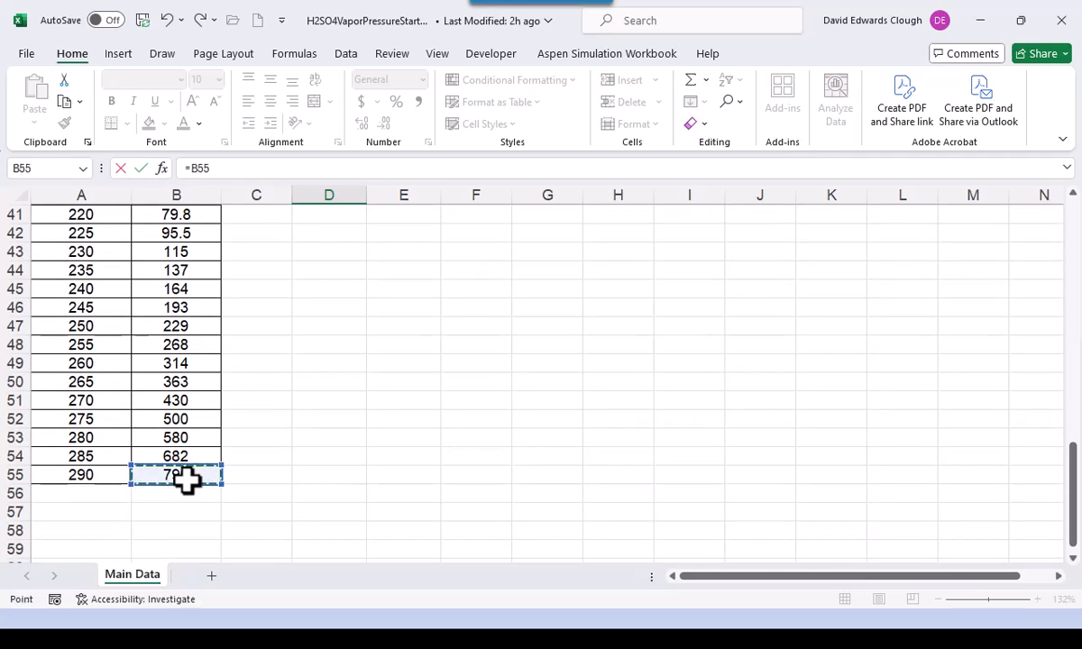
pyautogui.scroll(10, 187, 471)
pyautogui.scroll(3, 187, 470)
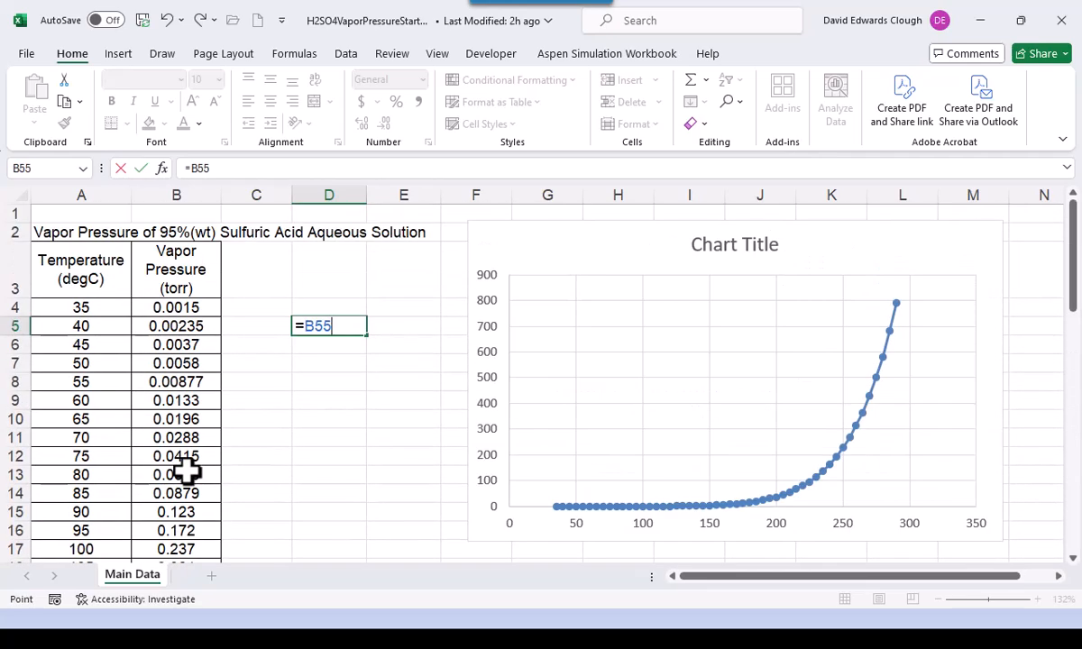
pyautogui.write('/')
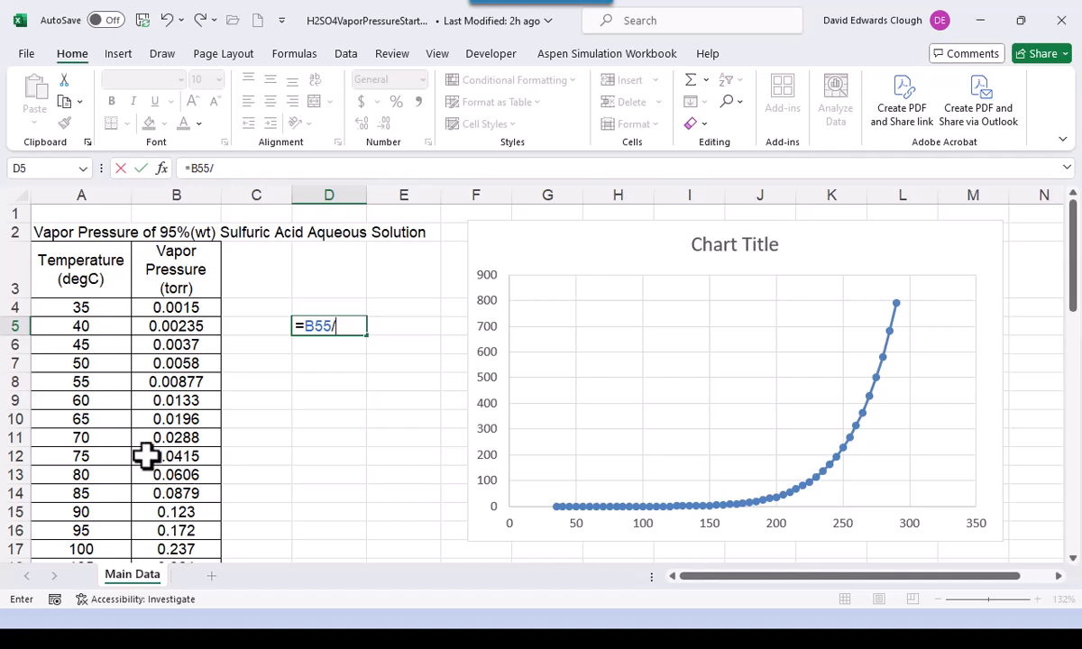
pyautogui.click(185, 310)
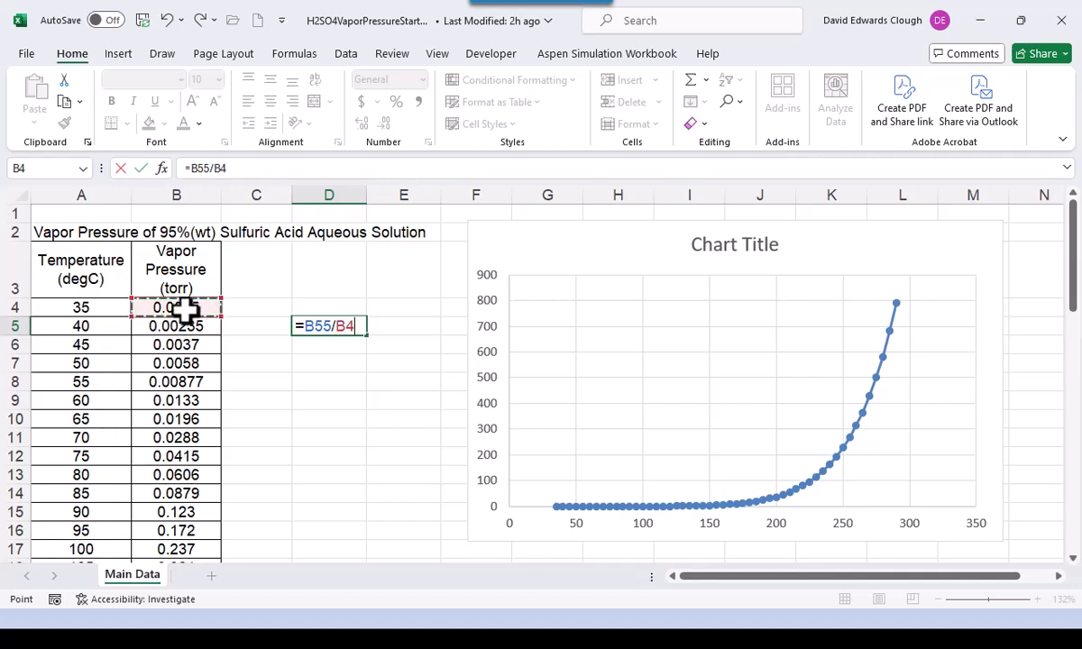
pyautogui.hotkey('ctrl', 'Return')
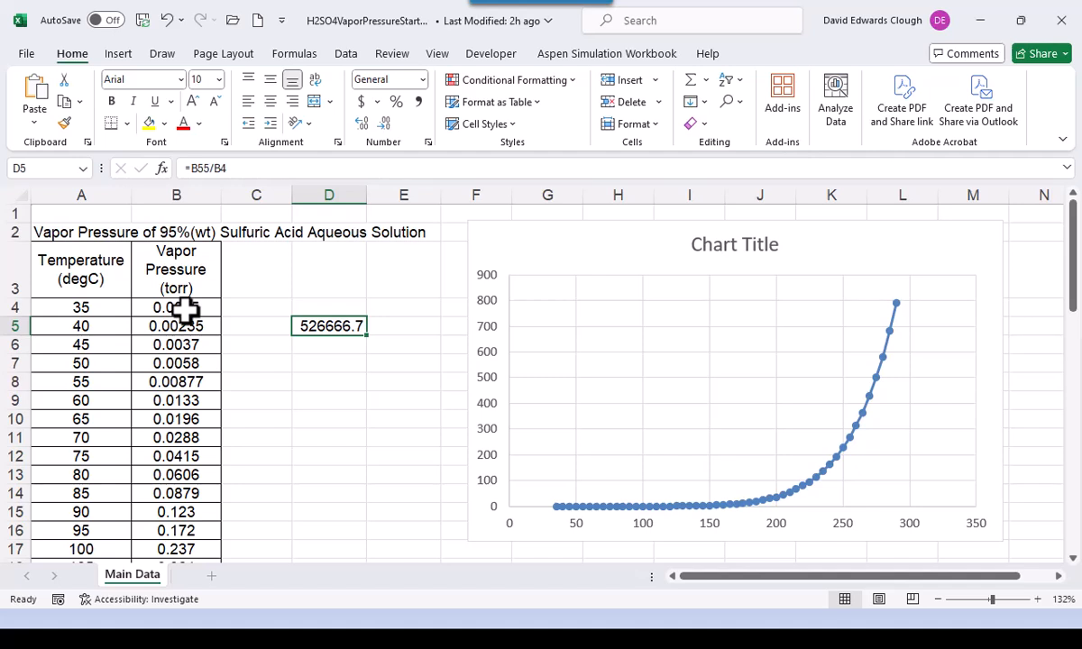
pyautogui.press('Delete')
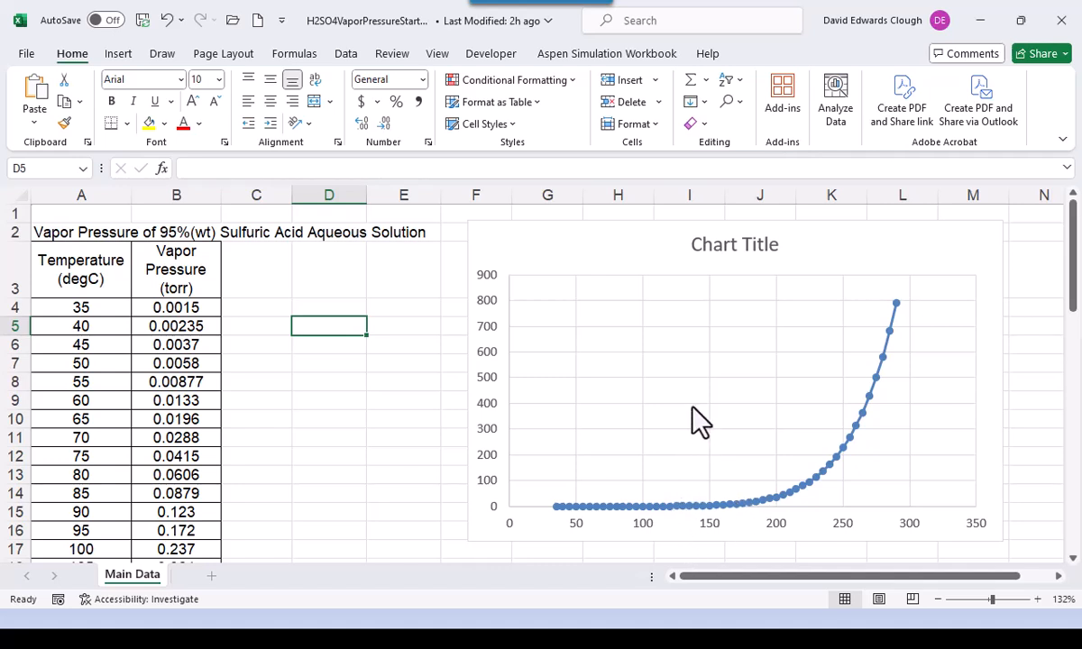
# - Use Move Chart to place the vapor pressure chart on new sheet Chart1
pyautogui.click(815, 254)
pyautogui.rightClick(818, 250)
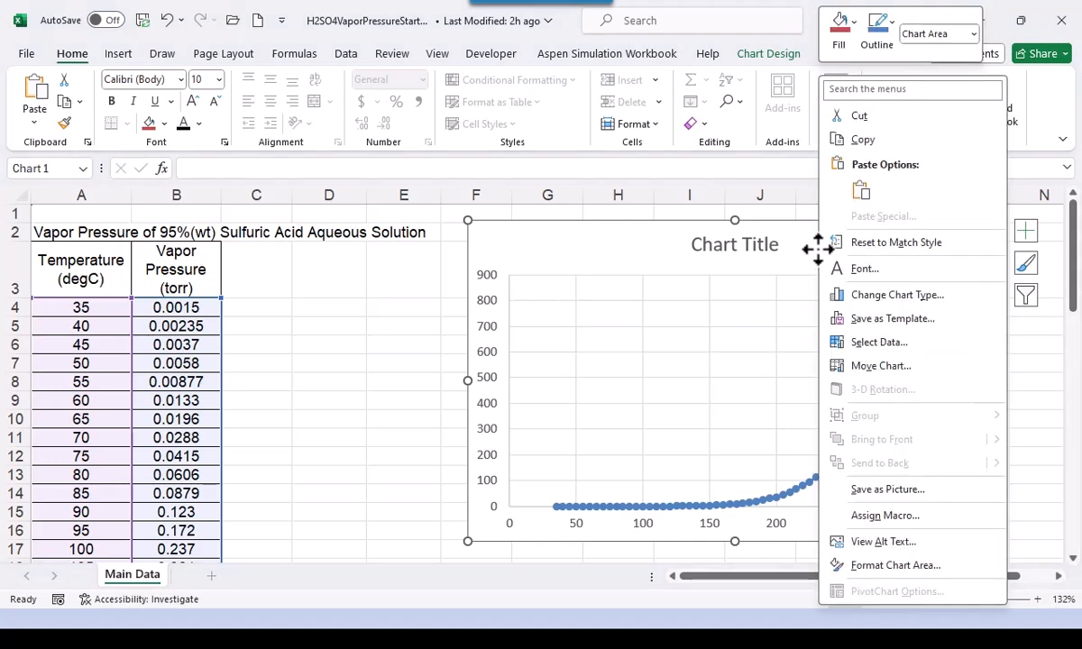
pyautogui.click(873, 367)
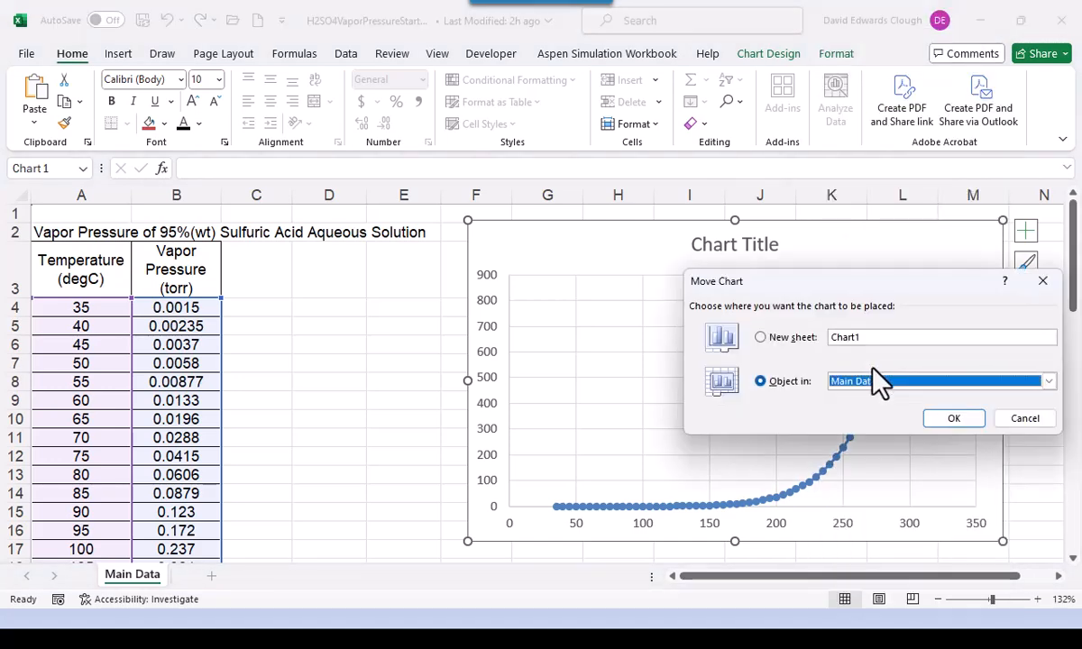
pyautogui.click(763, 336)
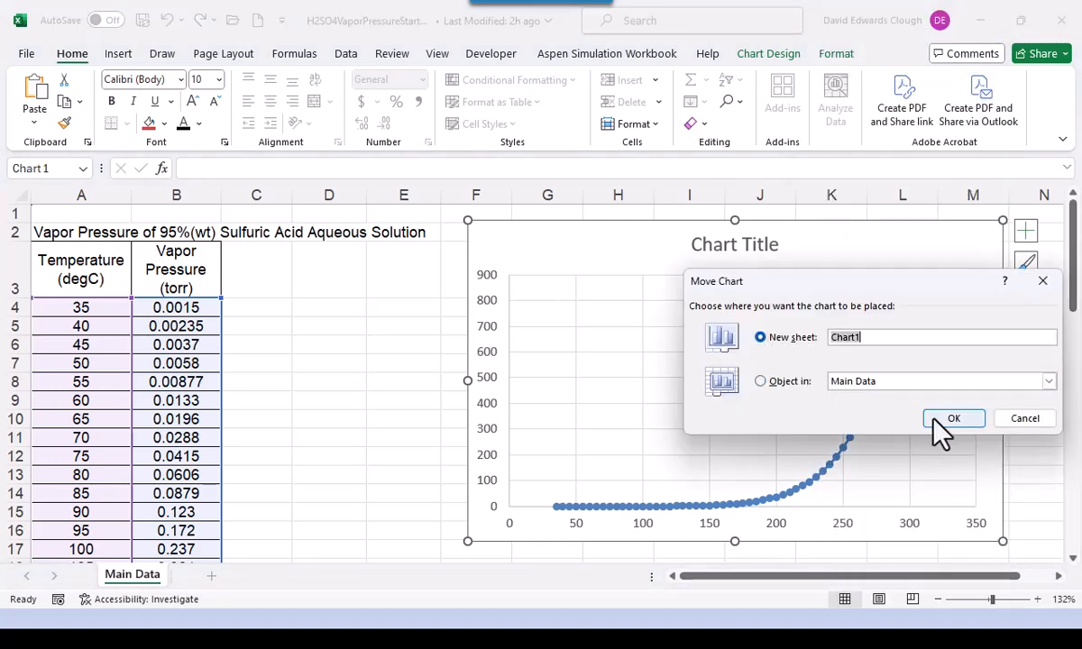
pyautogui.click(956, 420)
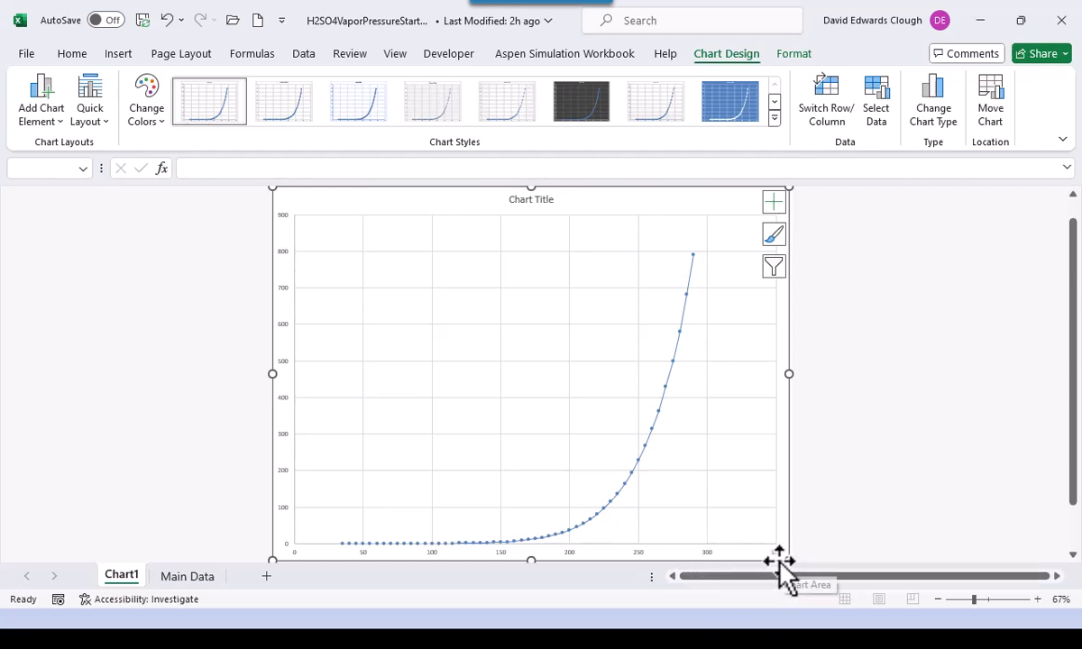
# - Set the horizontal axis maximum bound to 300 instead of 350
pyautogui.click(703, 556)
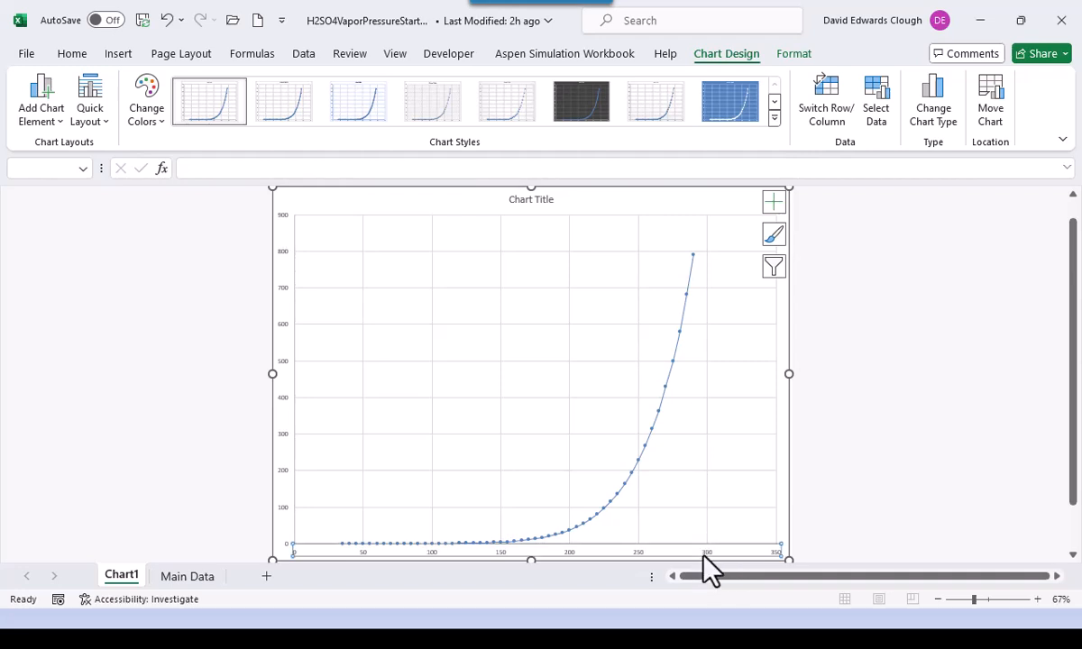
pyautogui.rightClick(703, 556)
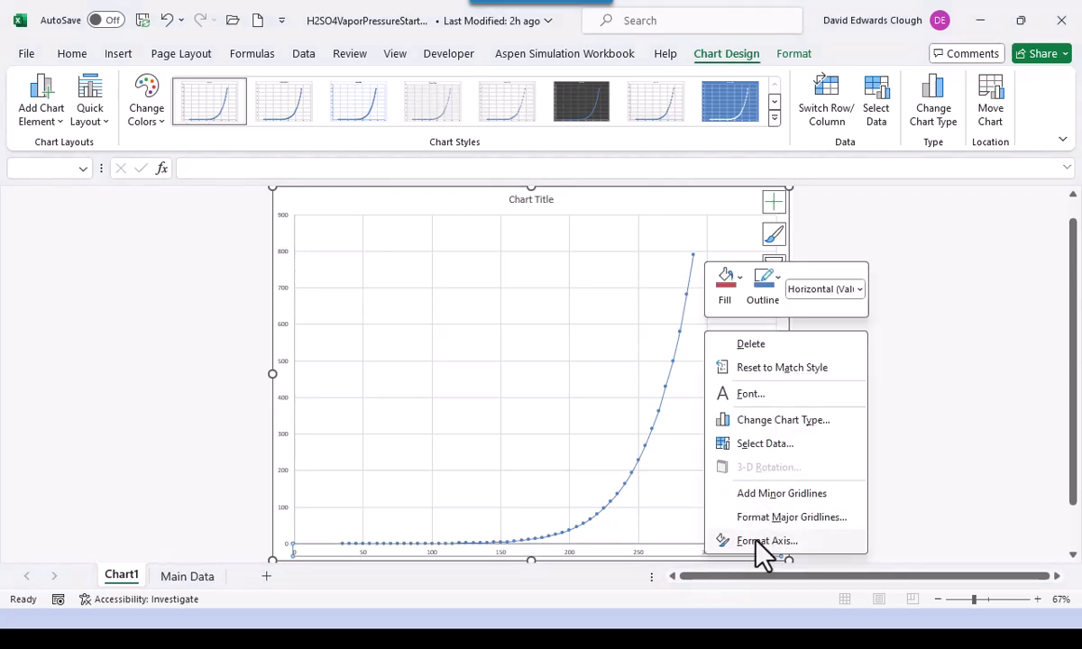
pyautogui.click(756, 542)
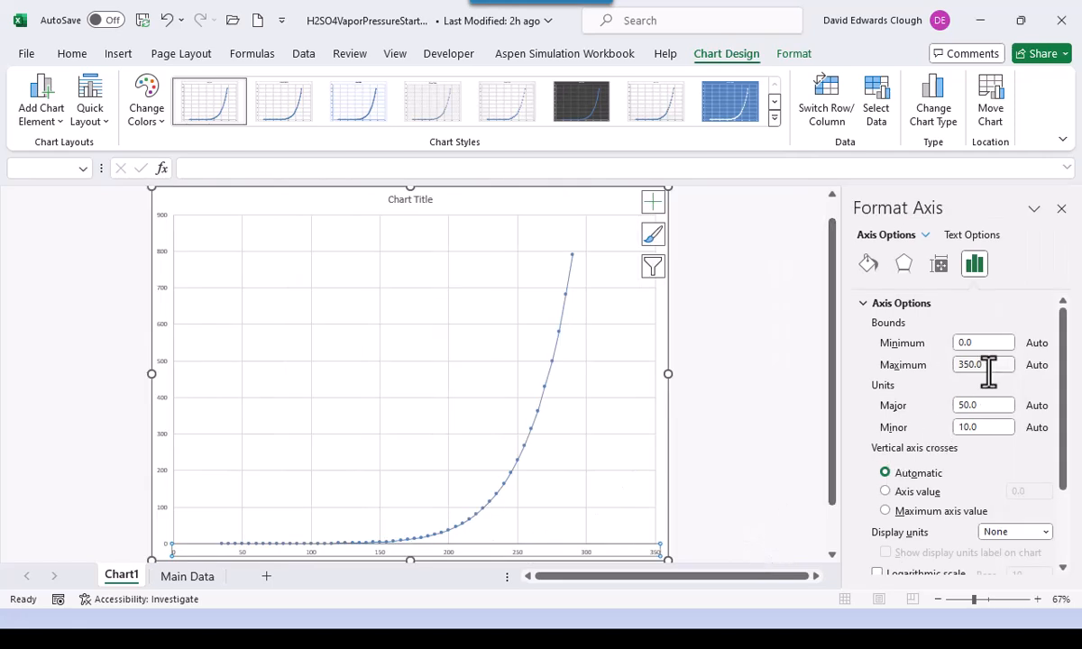
pyautogui.moveTo(990, 365); pyautogui.dragTo(950, 364)
pyautogui.write('3')
pyautogui.press('Return')
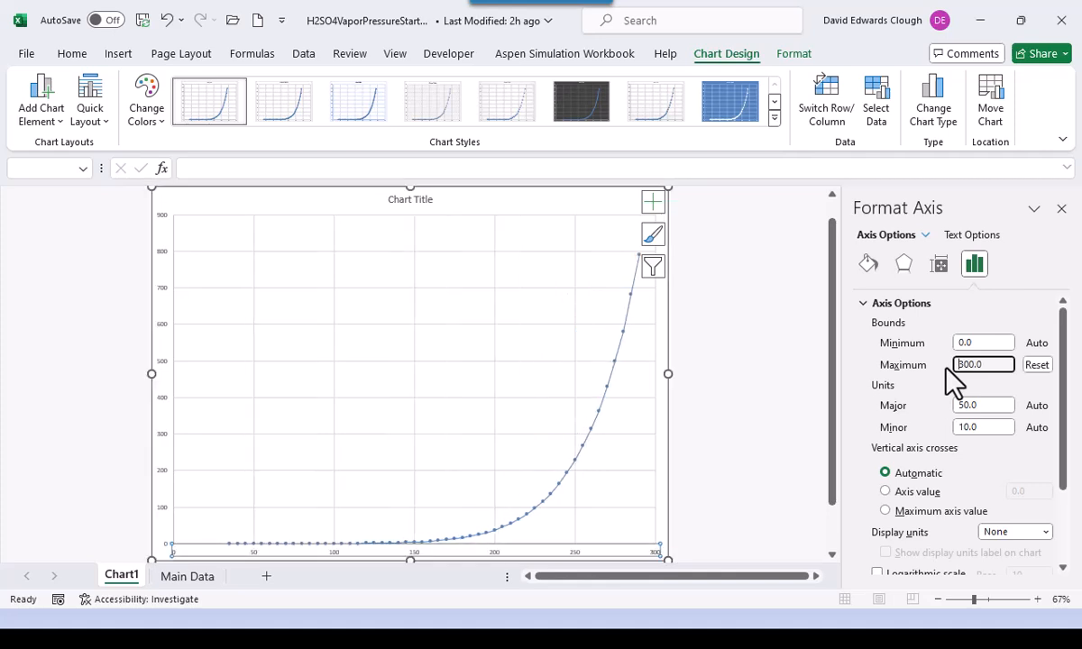
# - Set the vertical axis maximum bound to 800
pyautogui.click(162, 328)
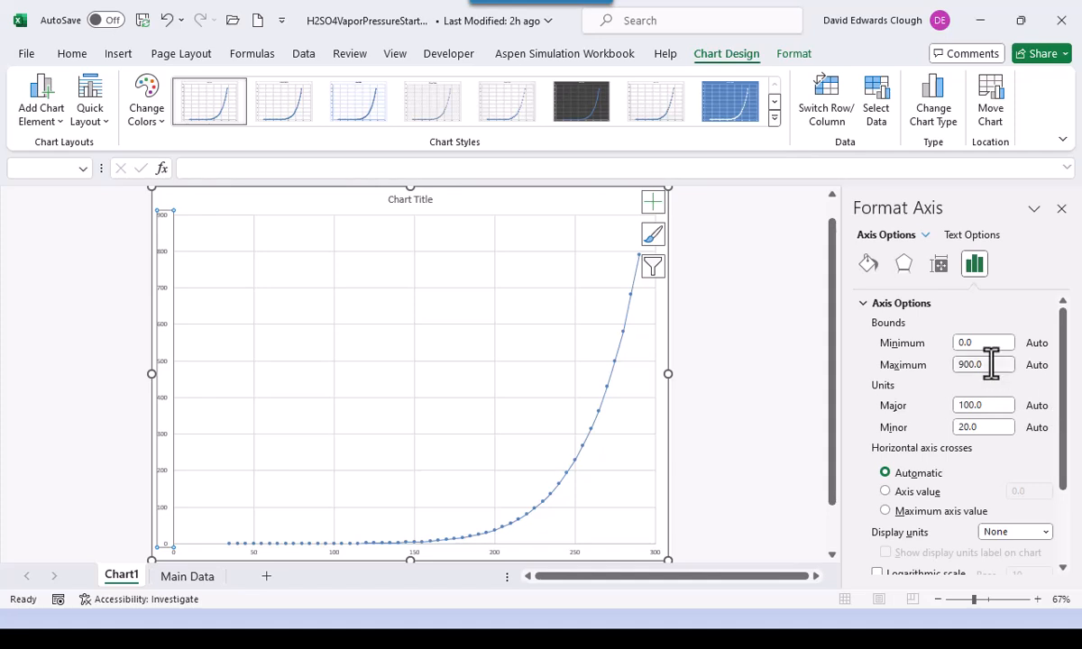
pyautogui.write('800.0')
pyautogui.press('Return')
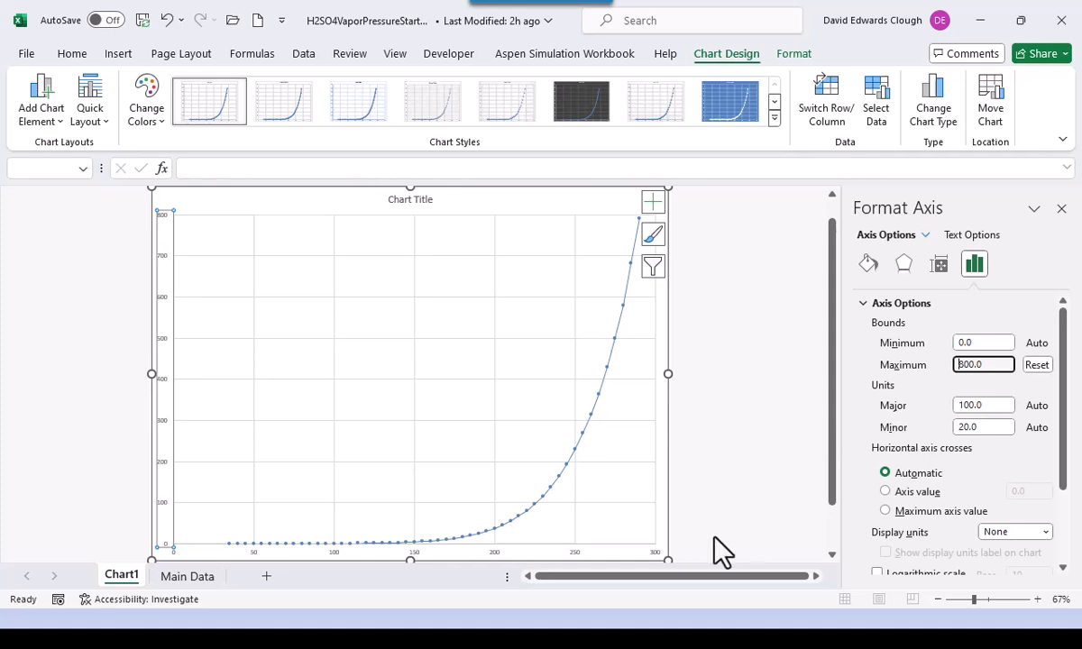
pyautogui.click(604, 384)
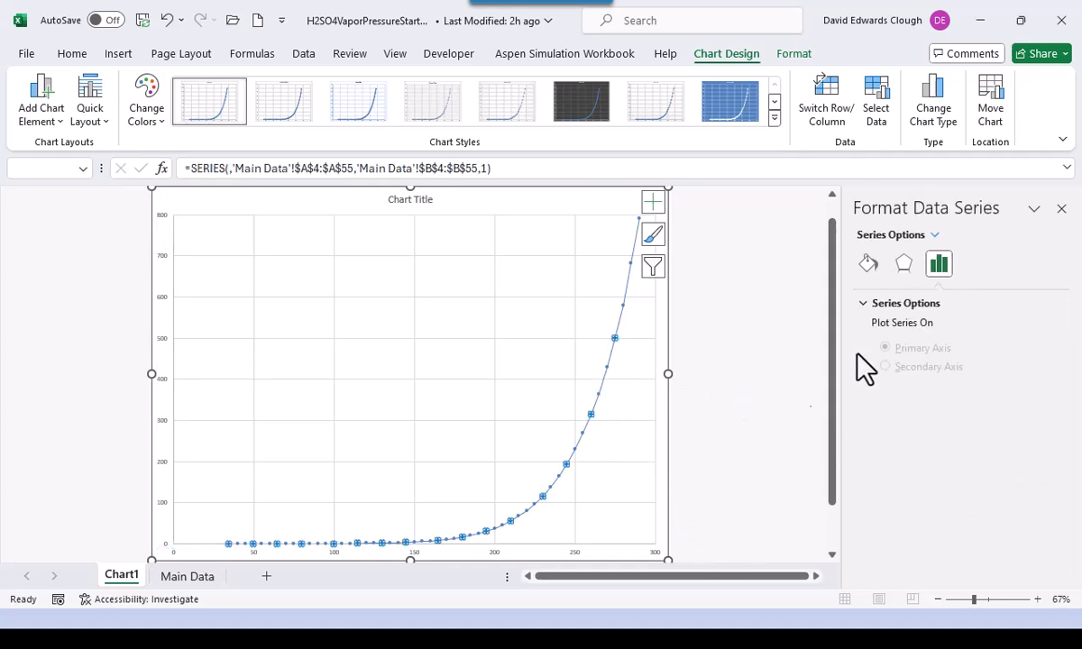
# - Give the vapor pressure series a solid black line under Fill & Line
pyautogui.click(871, 267)
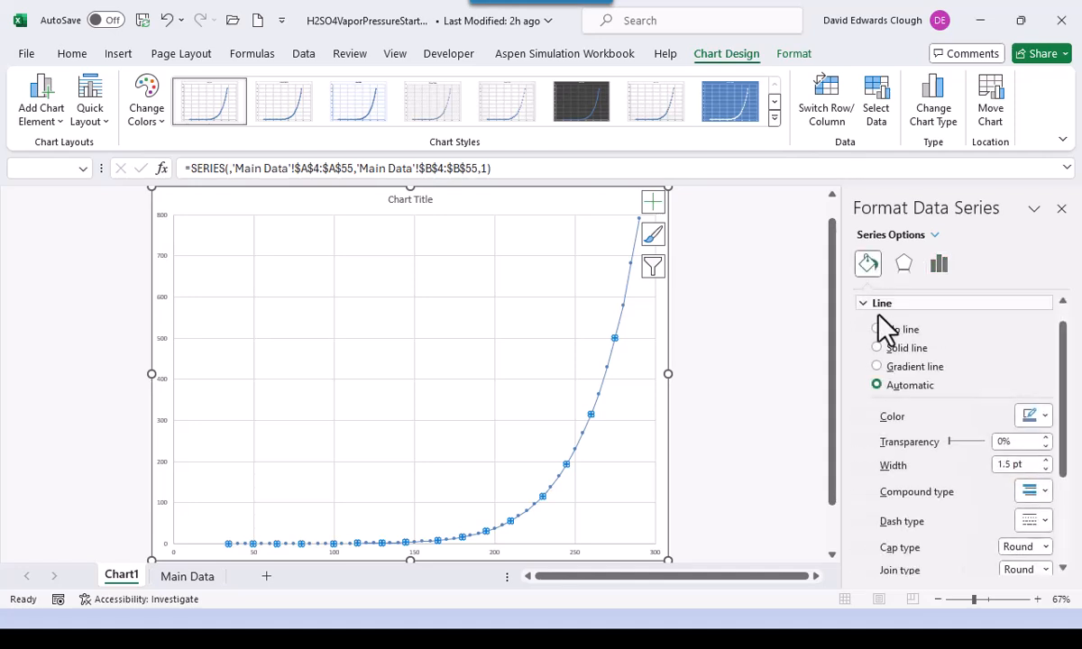
pyautogui.click(876, 348)
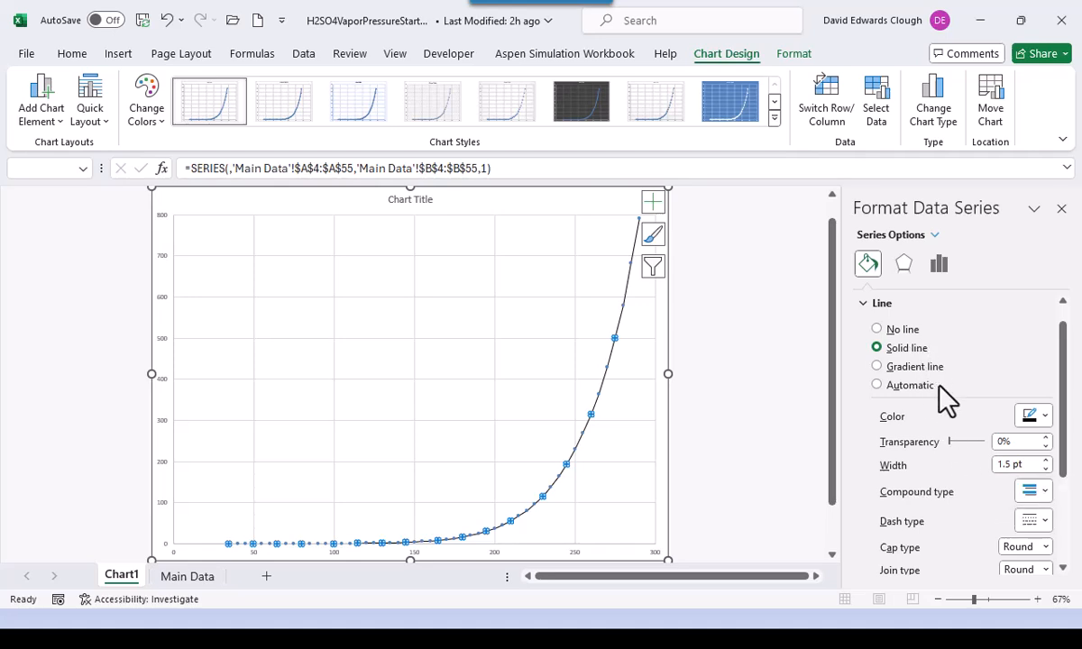
pyautogui.scroll(-4, 932, 350)
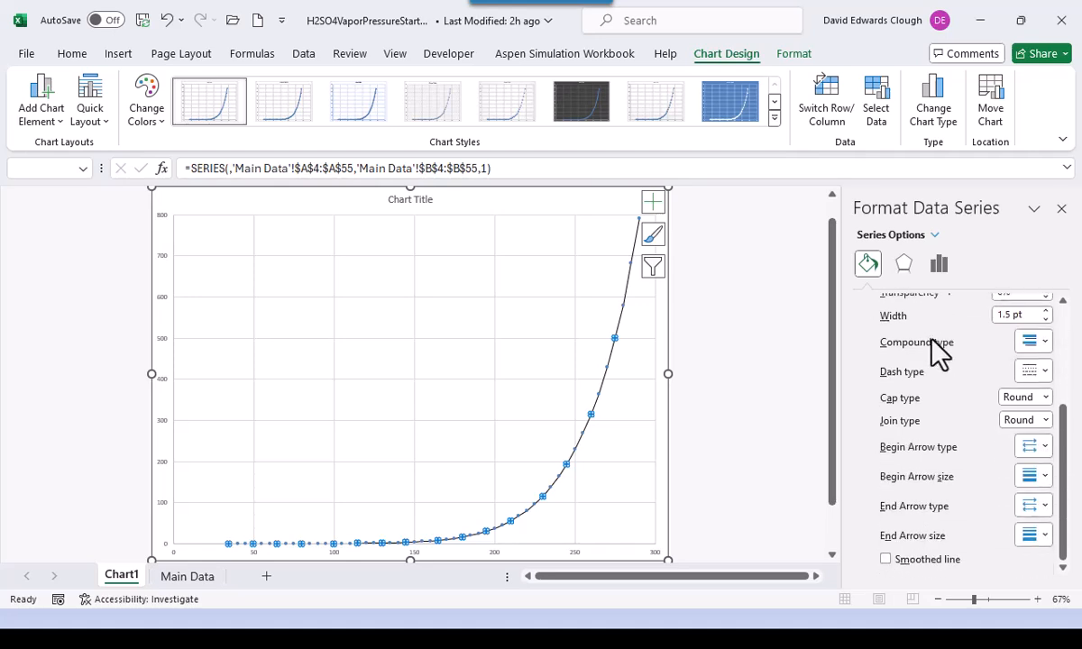
pyautogui.scroll(4, 937, 350)
# - Set the series markers to built-in size 10
pyautogui.click(937, 307)
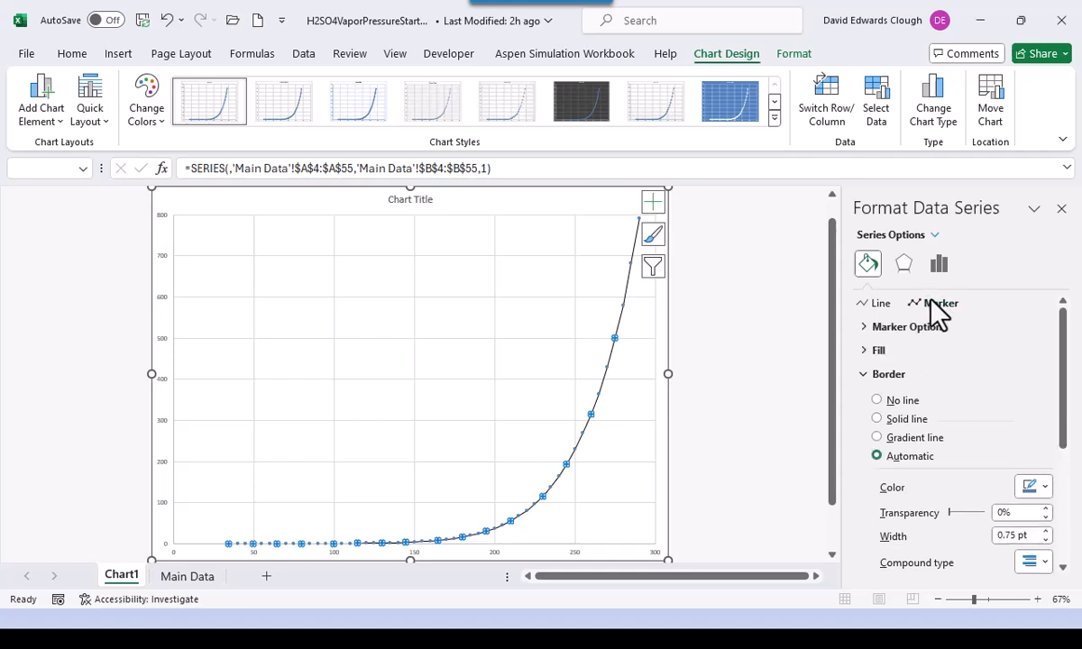
pyautogui.click(863, 326)
pyautogui.click(962, 429)
pyautogui.click(962, 429)
pyautogui.click(962, 429)
pyautogui.click(962, 429)
pyautogui.click(962, 430)
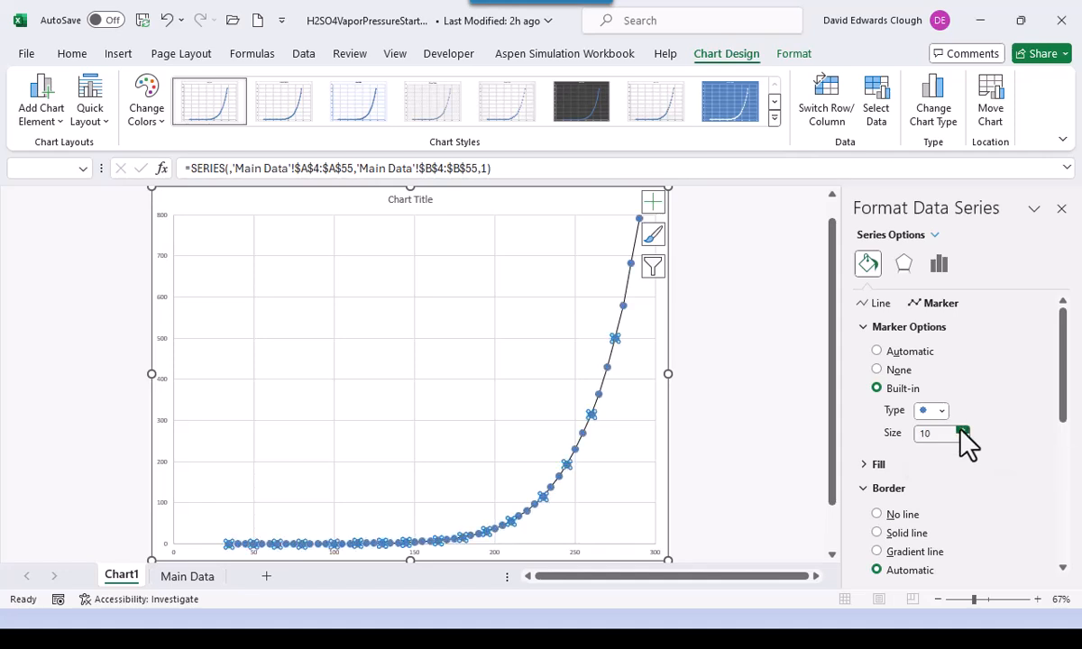
# - Give the markers a solid white fill and a solid black border
pyautogui.click(866, 467)
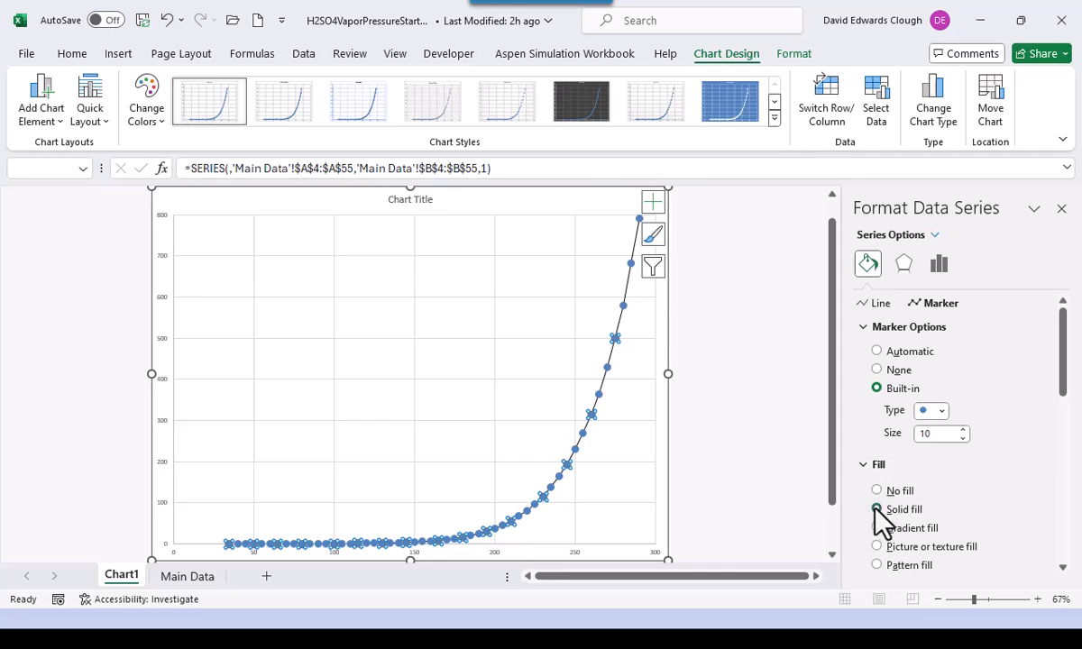
pyautogui.click(874, 509)
pyautogui.scroll(-2, 875, 496)
pyautogui.scroll(-3, 880, 500)
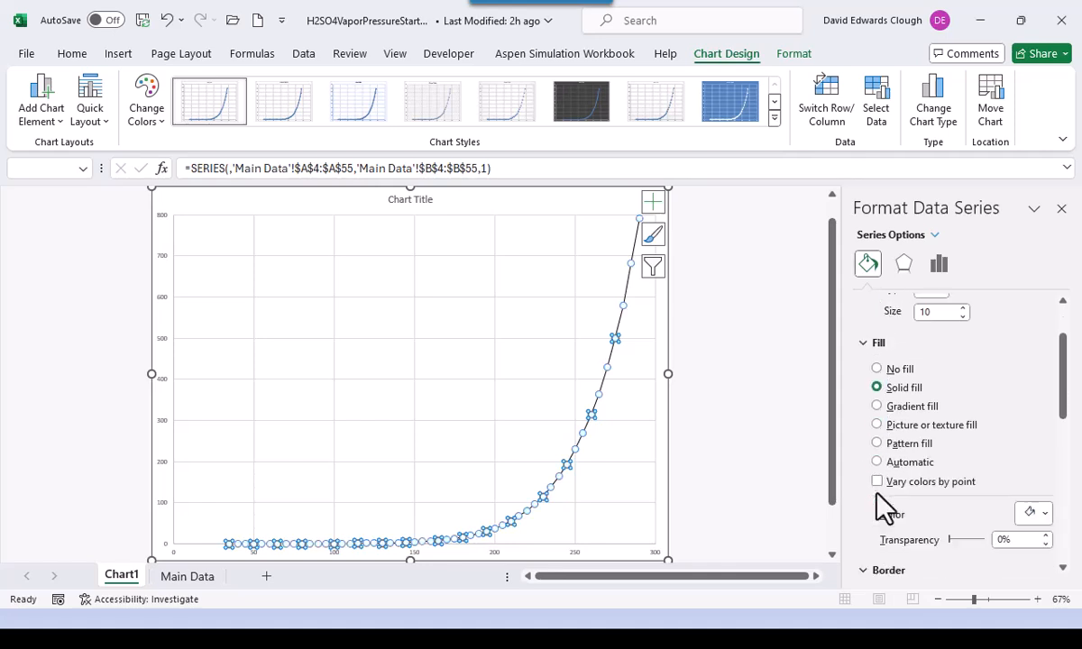
pyautogui.click(879, 533)
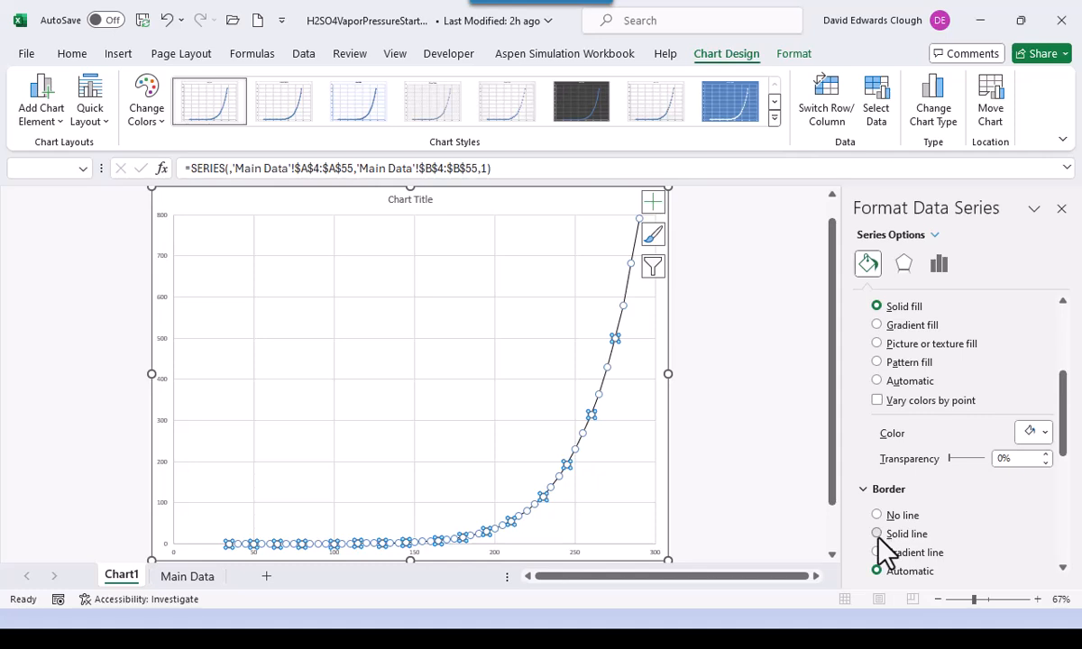
pyautogui.scroll(-2, 968, 536)
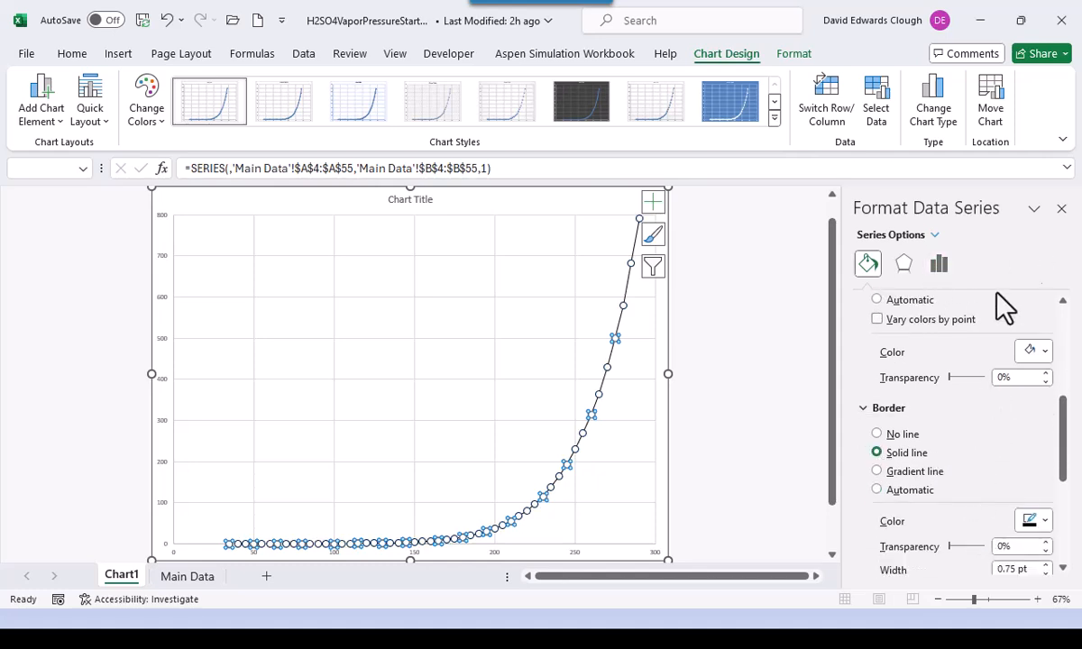
pyautogui.click(1063, 210)
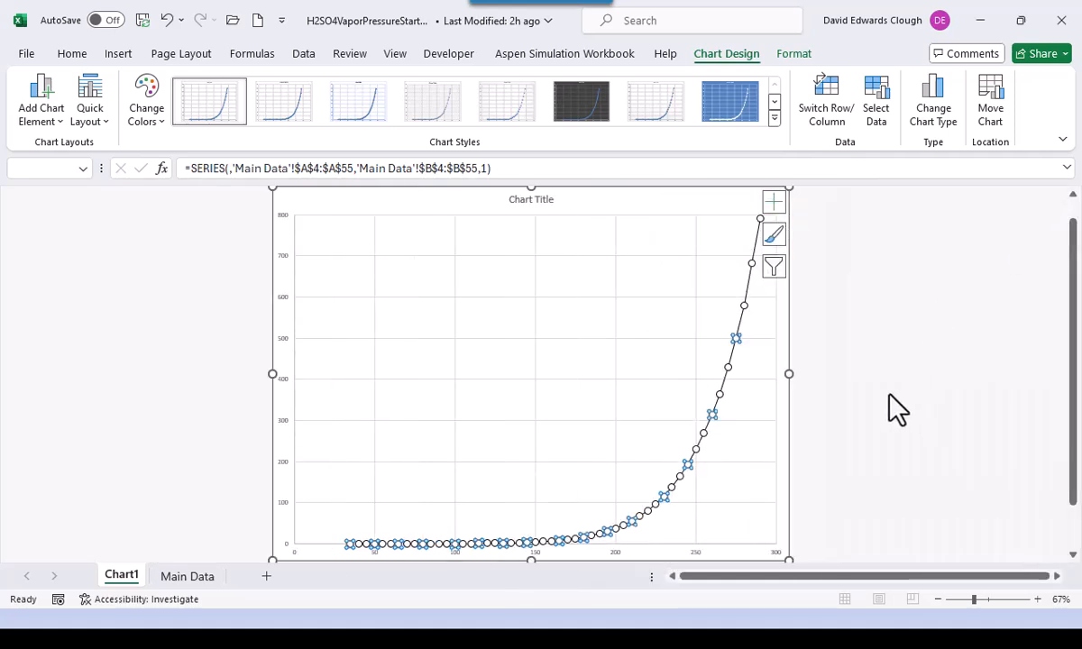
# - Set the vertical axis number labels to 16 pt
pyautogui.click(575, 345)
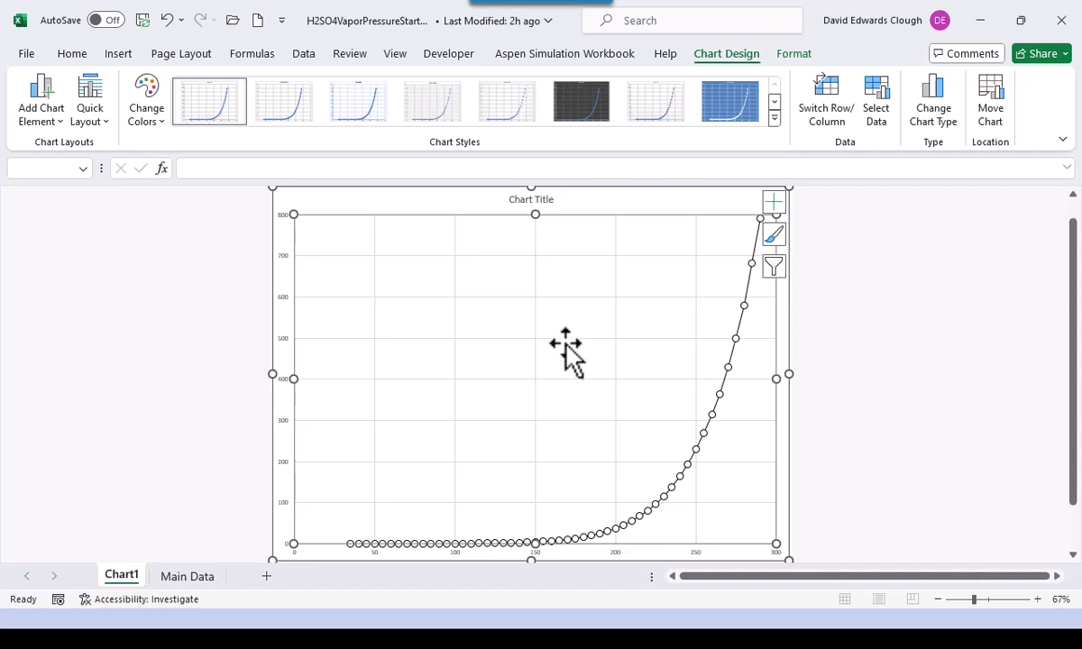
pyautogui.click(287, 354)
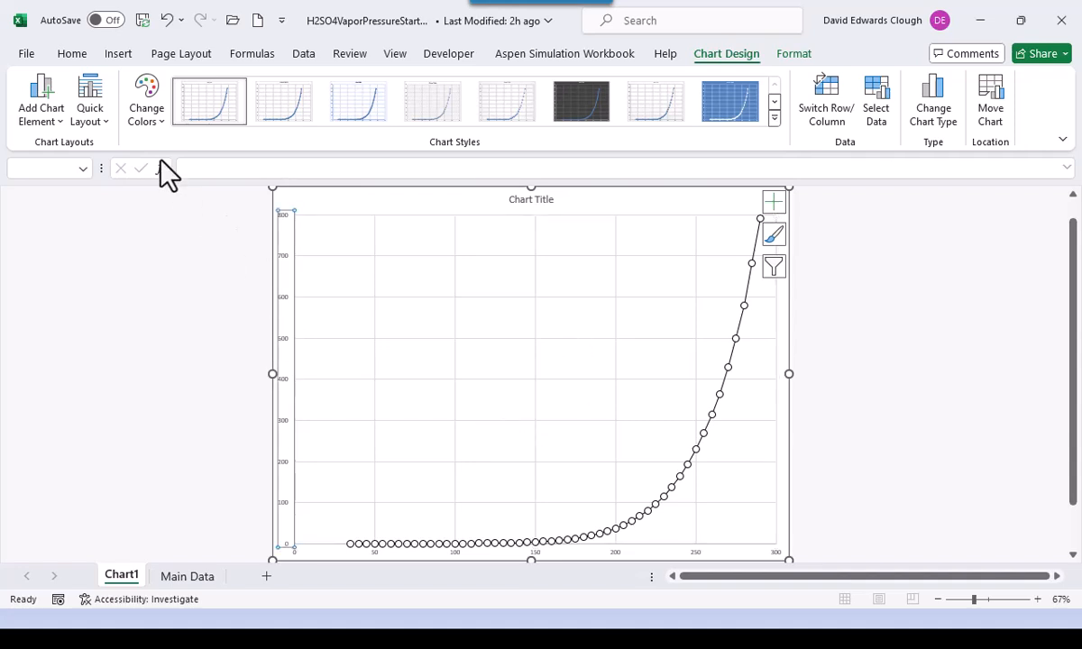
pyautogui.click(71, 53)
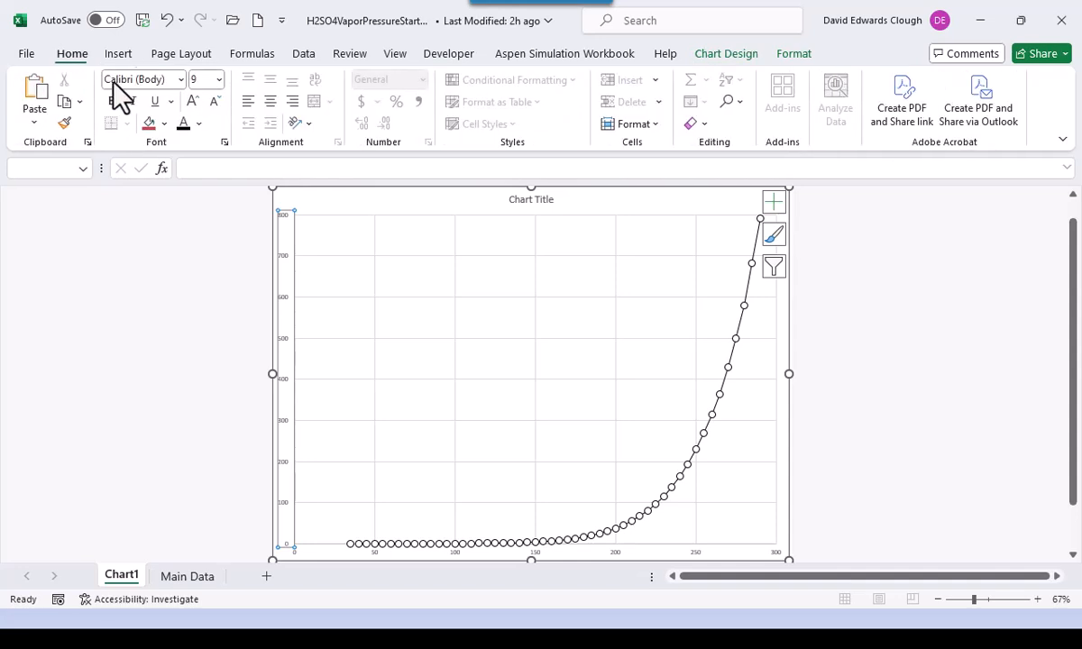
pyautogui.click(218, 79)
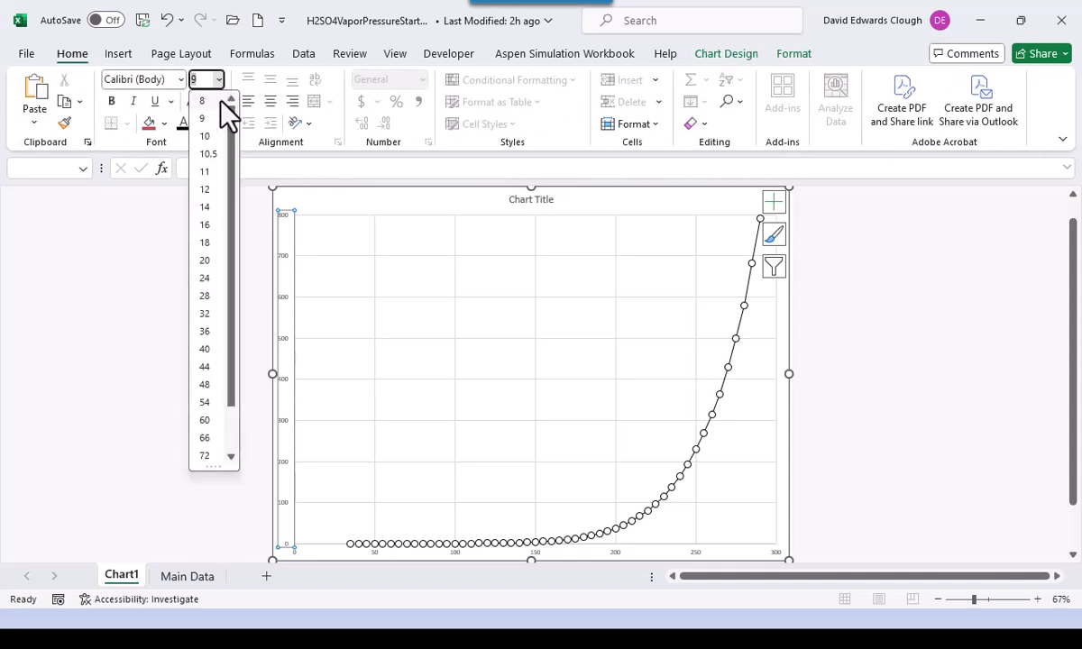
pyautogui.click(206, 225)
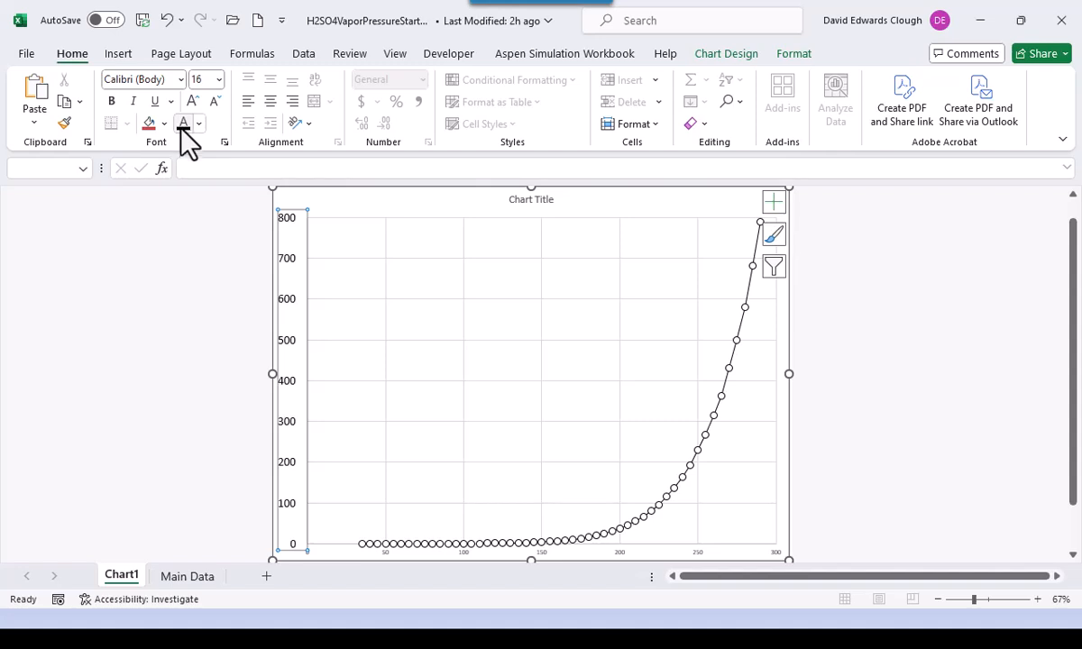
# - Set the horizontal axis number labels to 16 pt as well
pyautogui.click(622, 552)
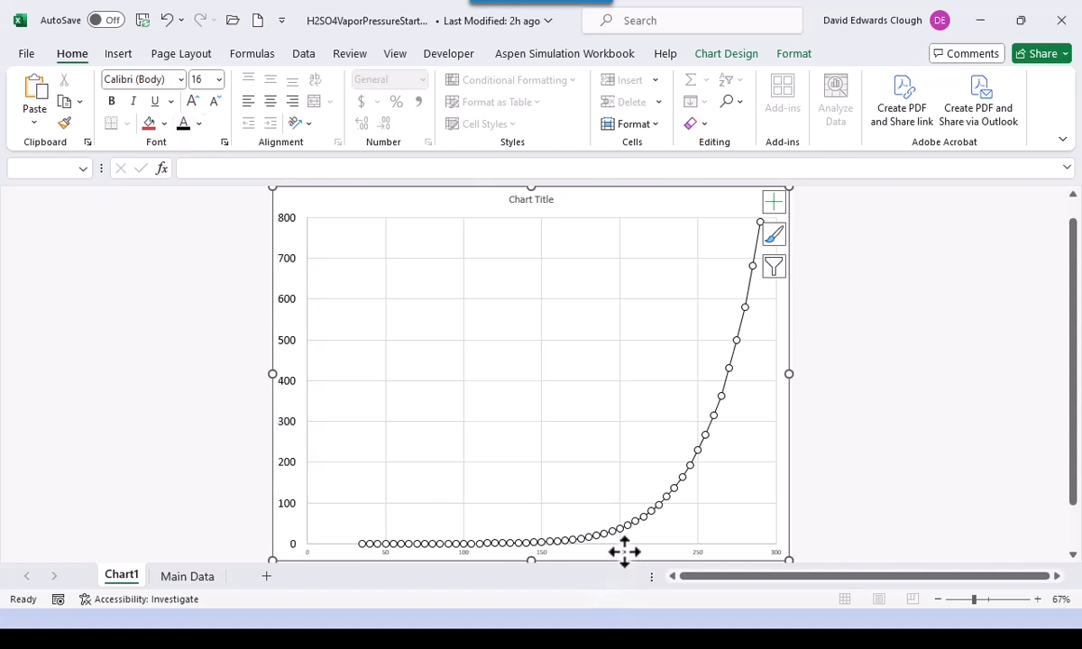
pyautogui.click(219, 79)
pyautogui.click(209, 227)
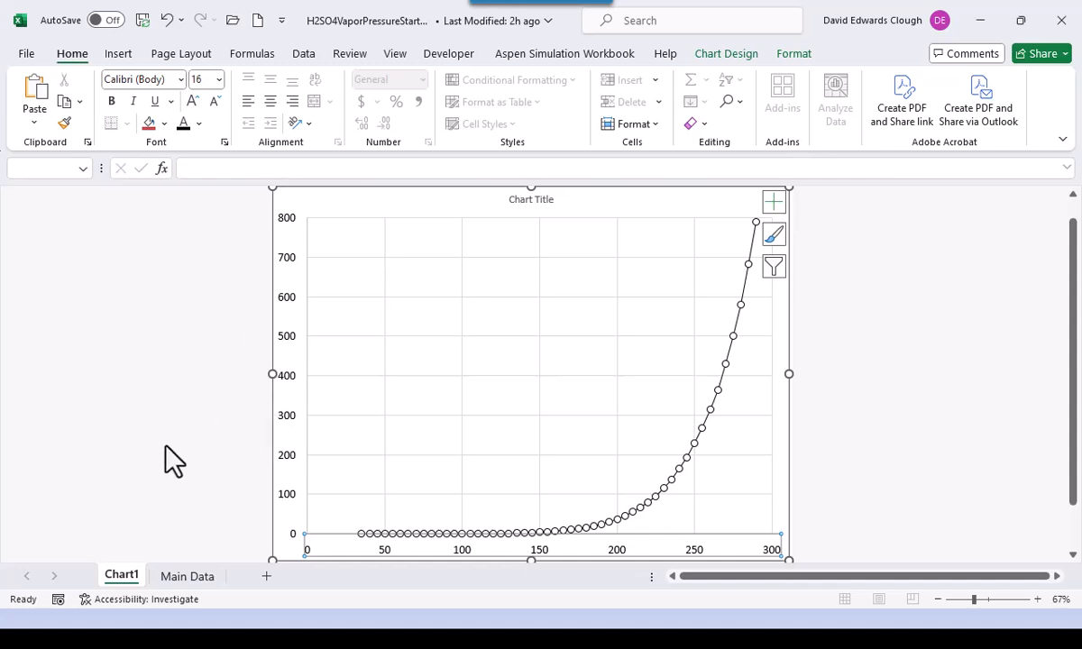
pyautogui.click(712, 58)
# - Add a horizontal axis title reading 'Temperature - degC'
pyautogui.click(44, 118)
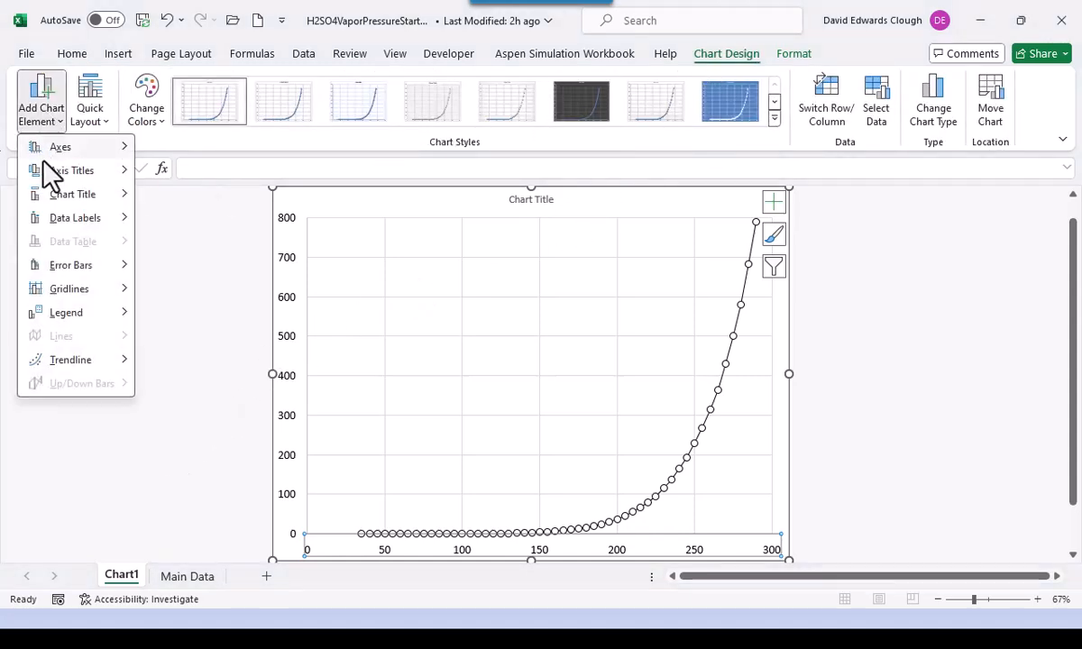
pyautogui.click(251, 184)
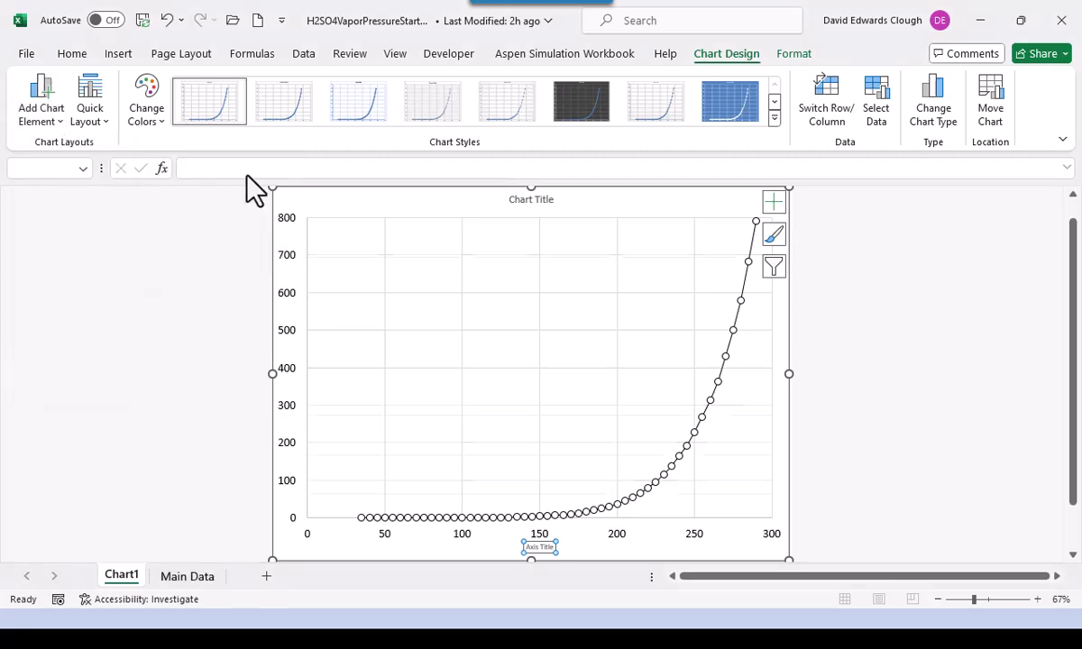
pyautogui.write('T')
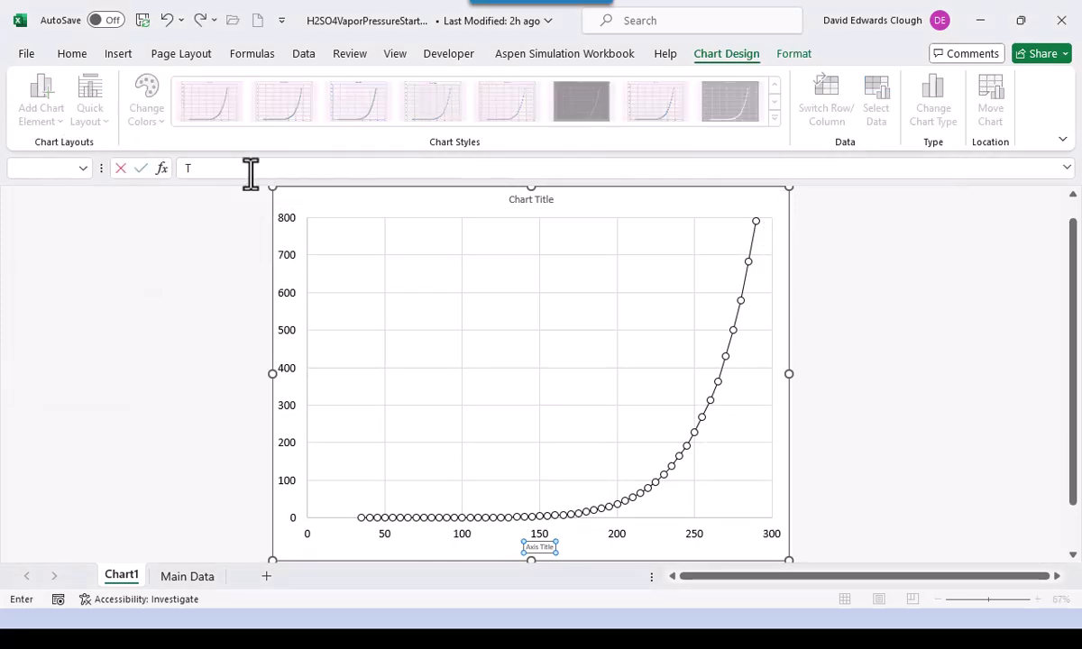
pyautogui.write('emperature - deg')
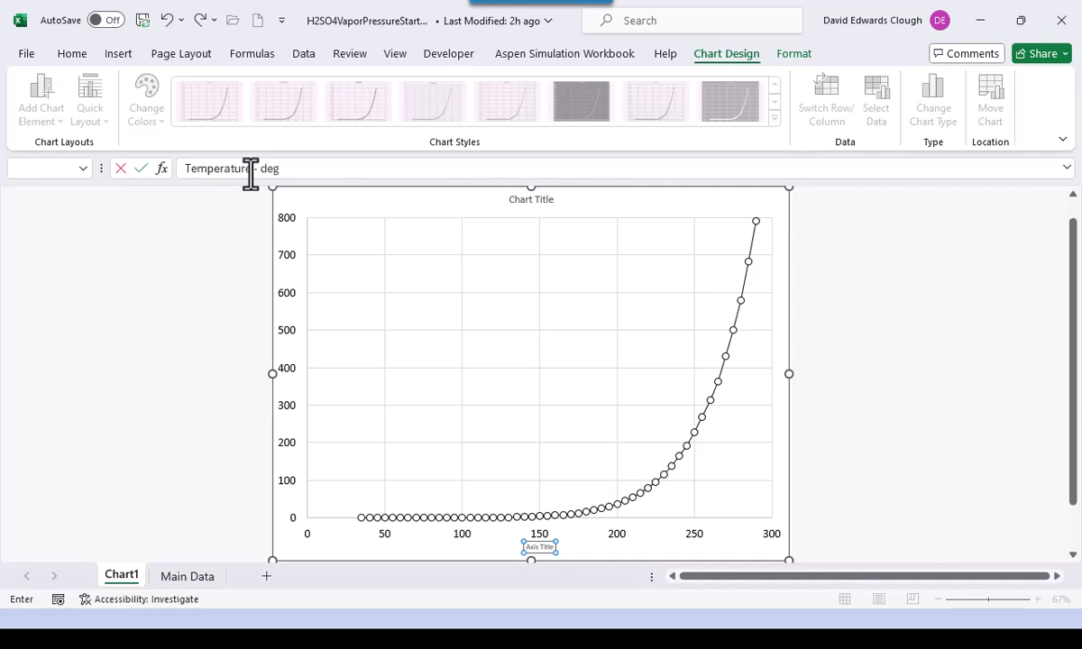
pyautogui.write('C')
pyautogui.press('Return')
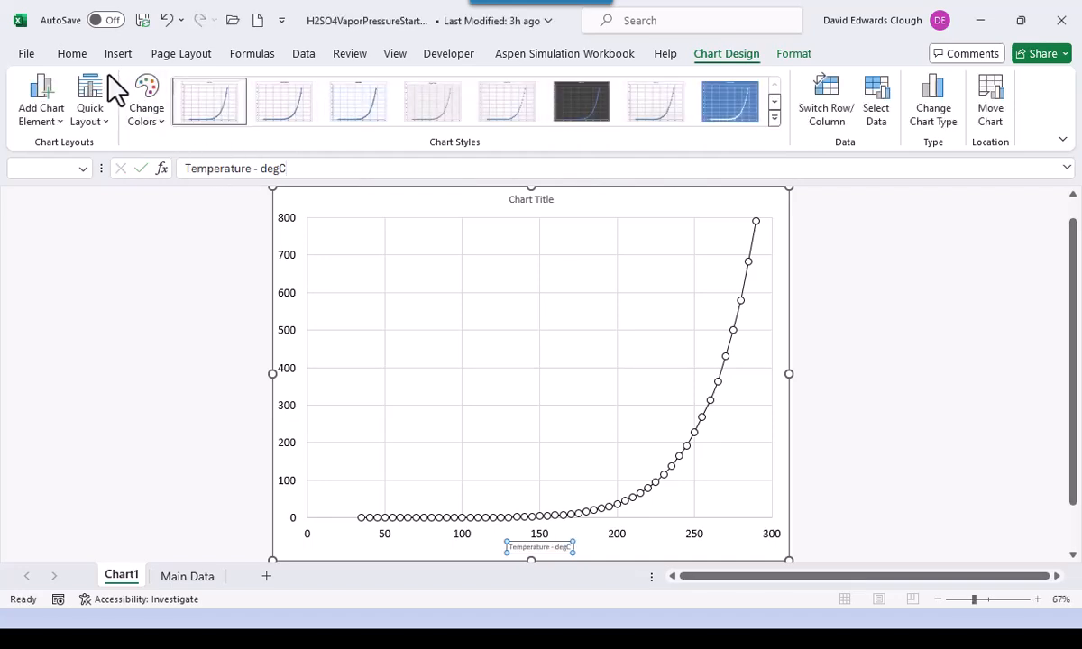
# - Make the 'Temperature - degC' axis title 16 pt
pyautogui.click(72, 56)
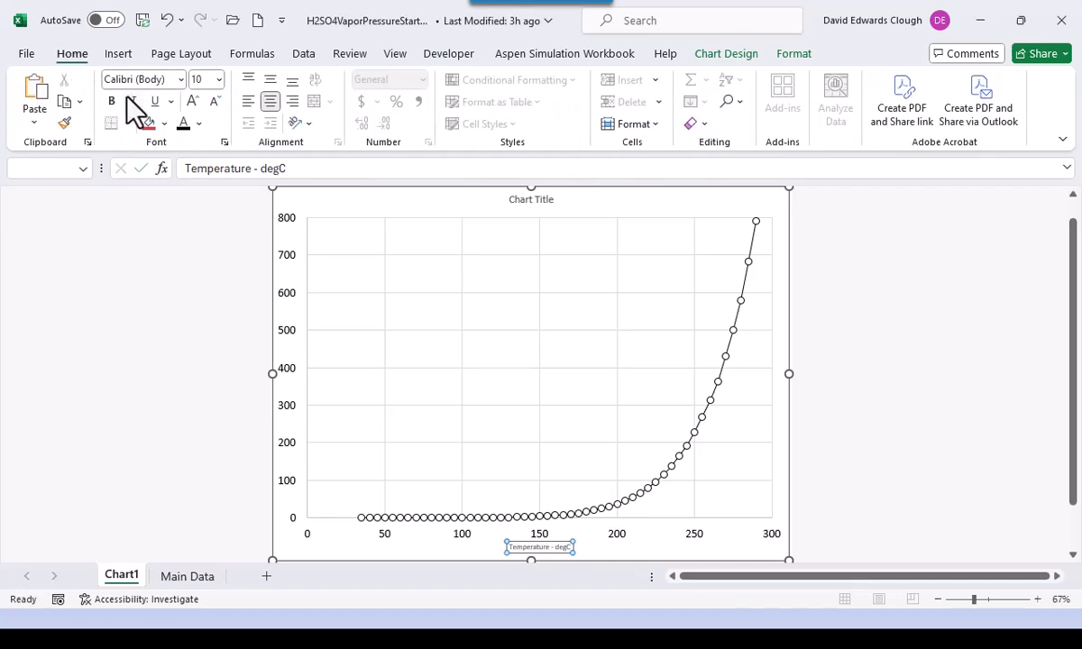
pyautogui.click(219, 79)
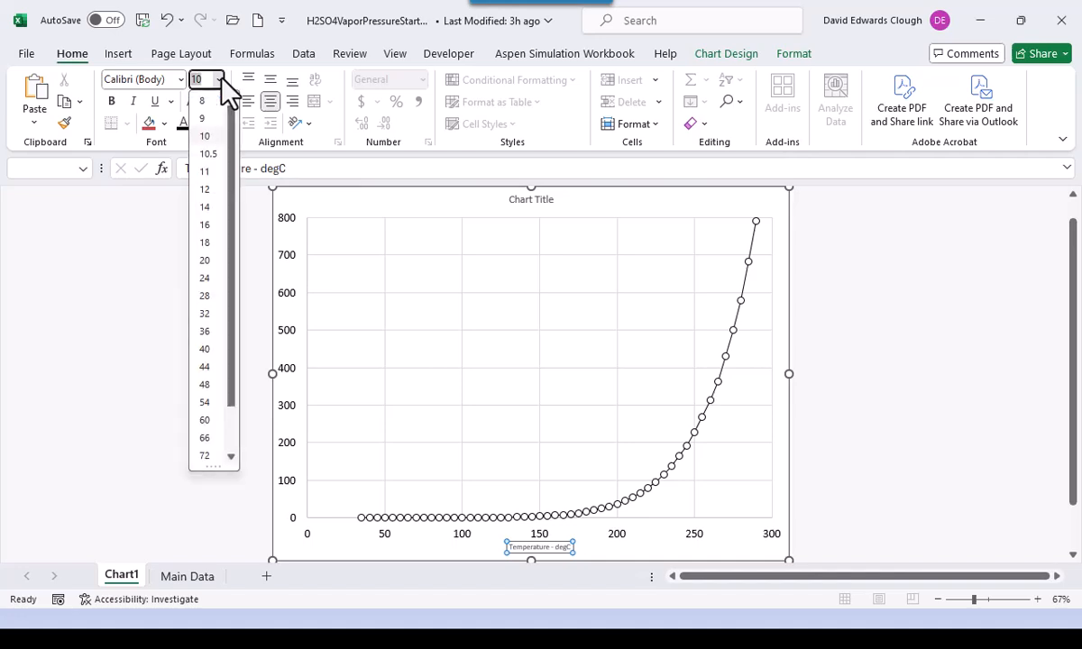
pyautogui.click(206, 224)
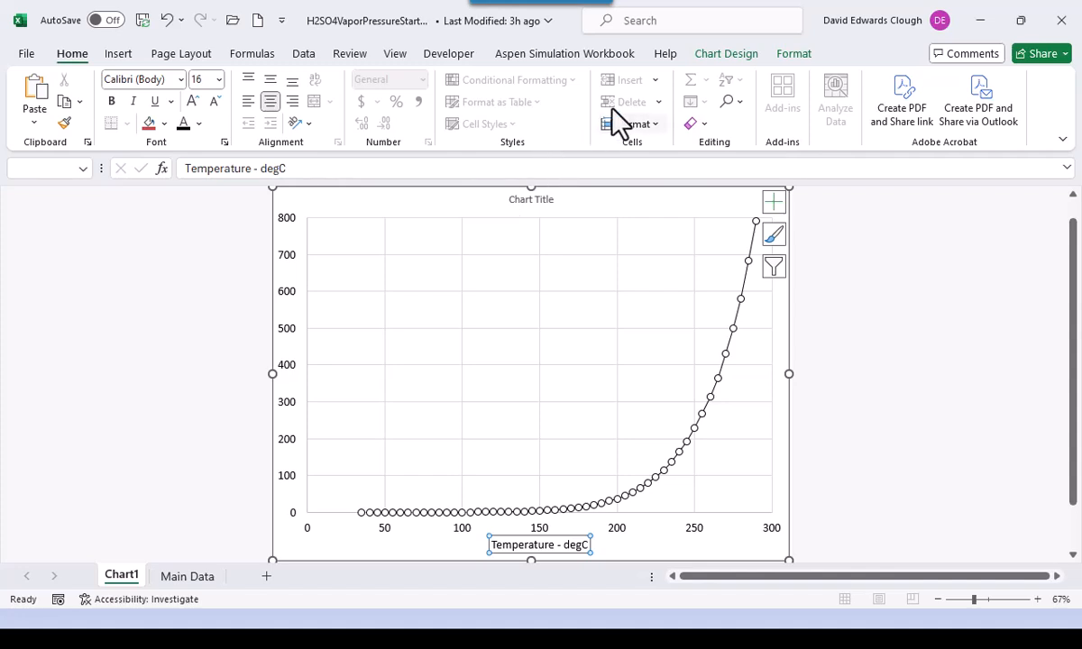
pyautogui.click(717, 54)
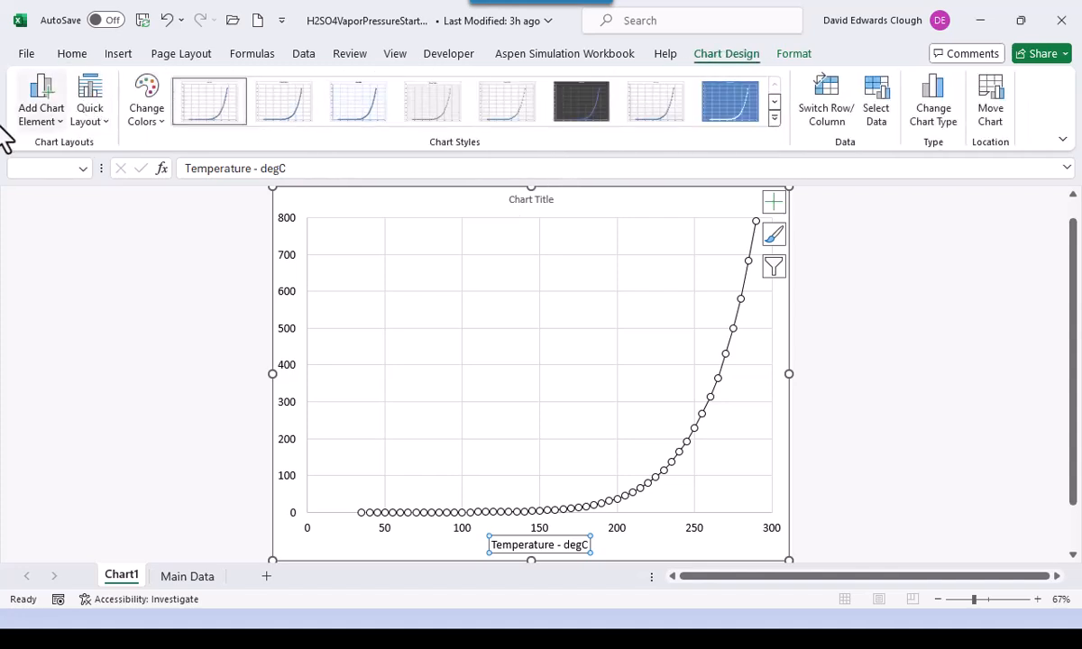
pyautogui.click(44, 115)
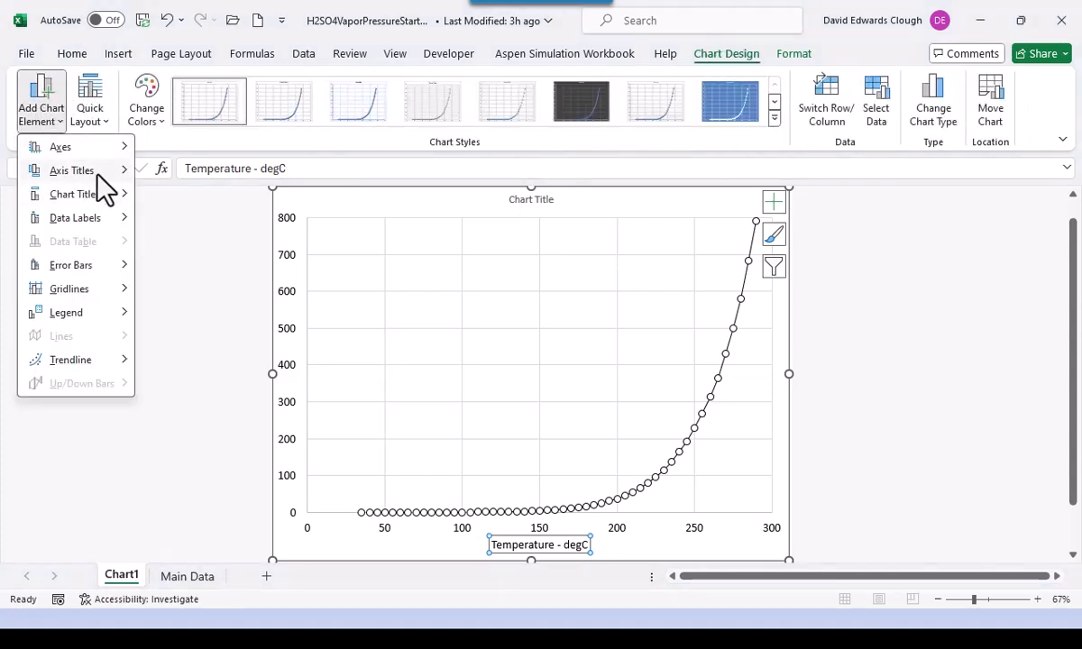
# - Add a vertical axis title reading 'Vapor Presssure - torr'
pyautogui.moveTo(103, 173)
pyautogui.click(227, 224)
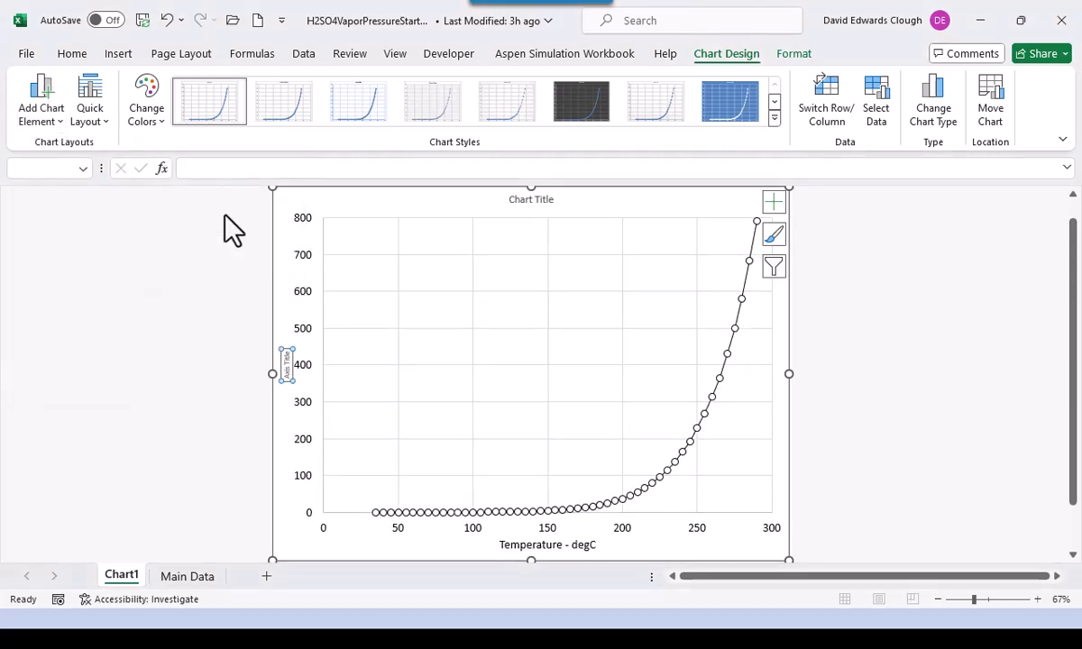
pyautogui.write('Va')
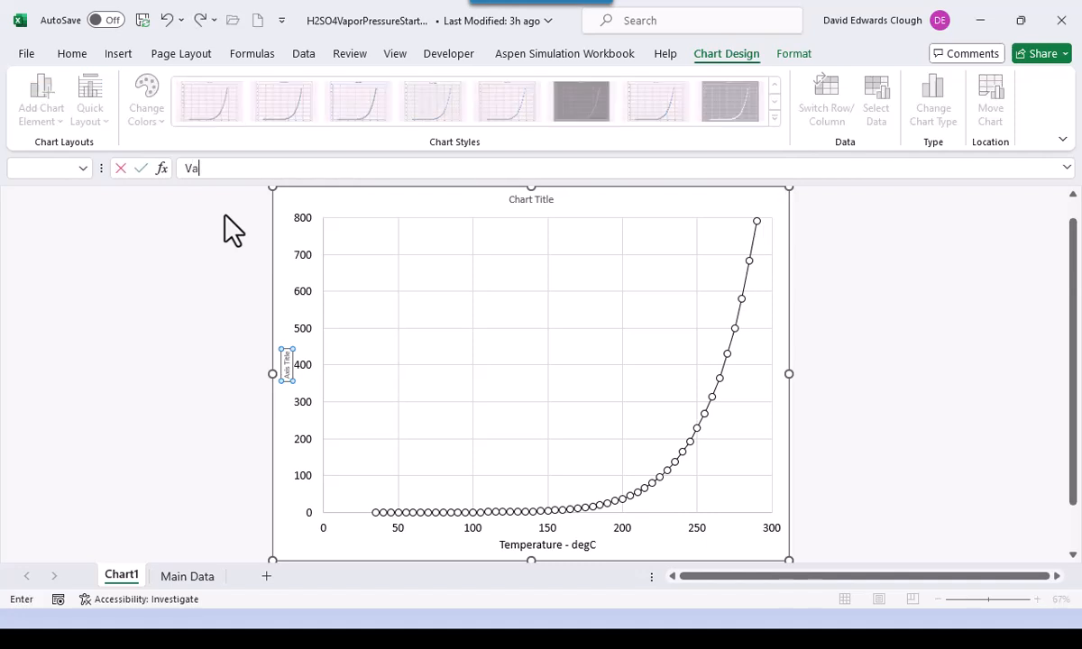
pyautogui.write('por Presssure - torr')
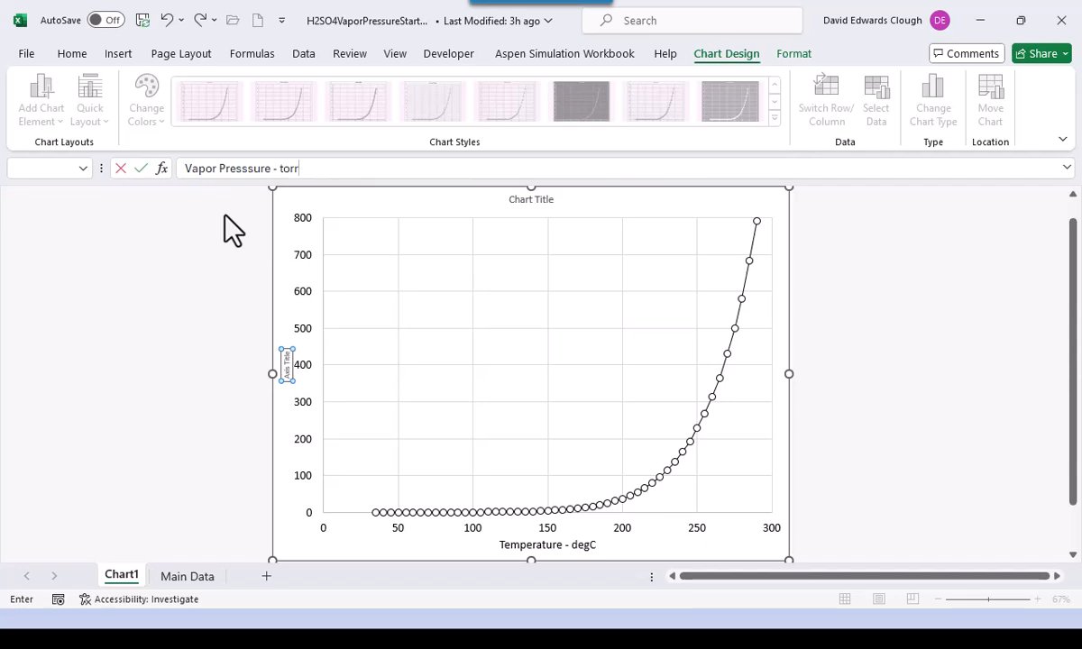
pyautogui.press('Return')
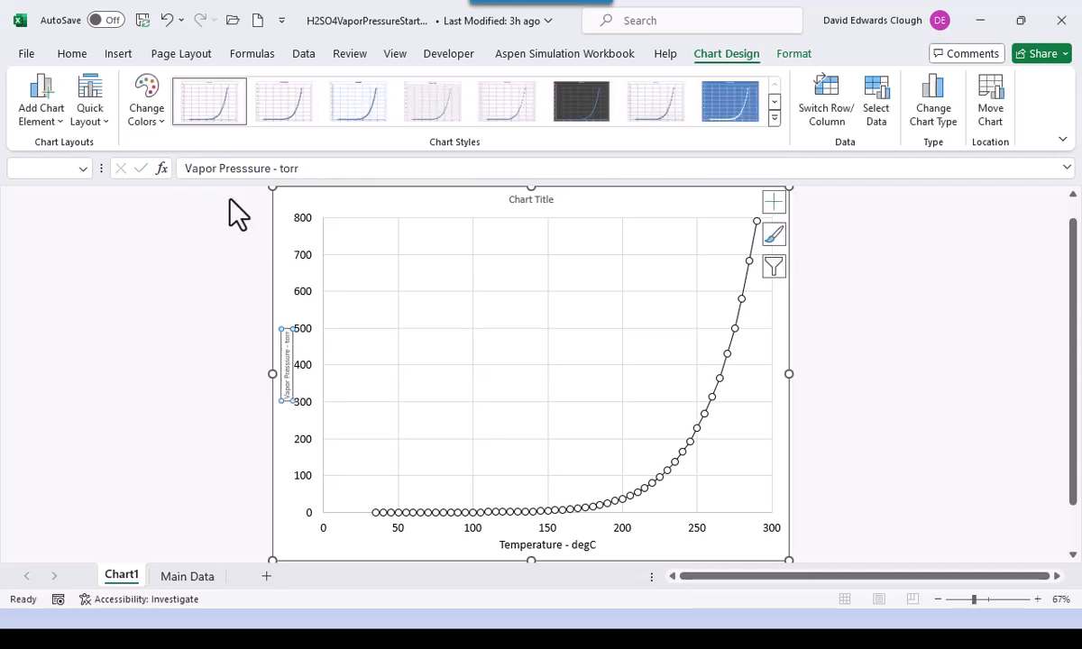
# - Format the vertical axis title as 16 pt black text
pyautogui.click(75, 54)
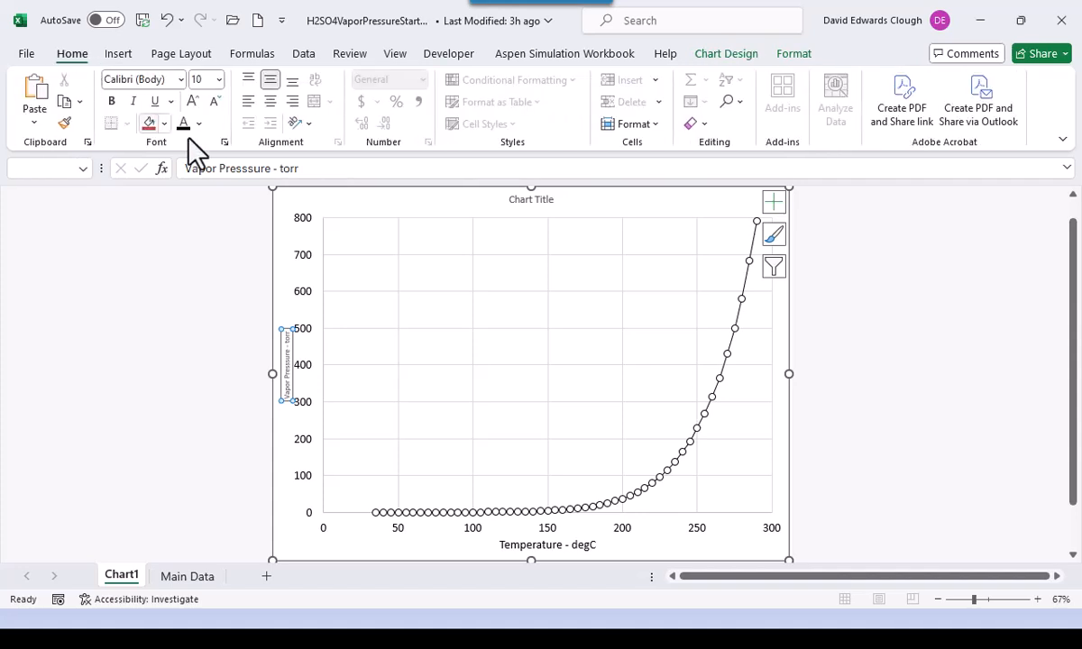
pyautogui.click(218, 79)
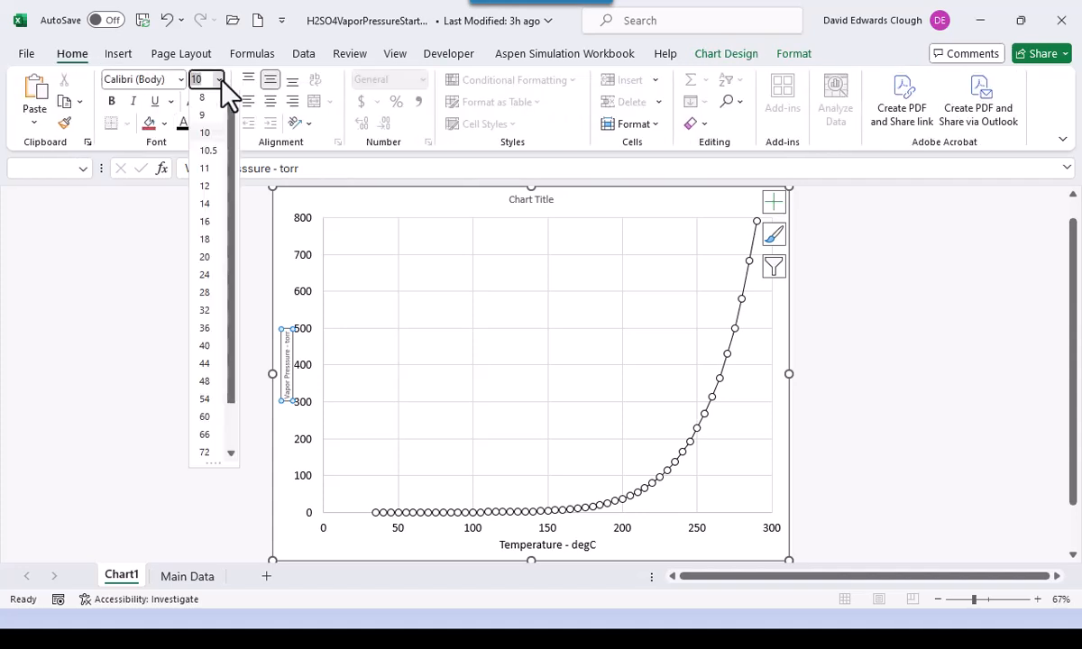
pyautogui.click(209, 226)
pyautogui.click(184, 122)
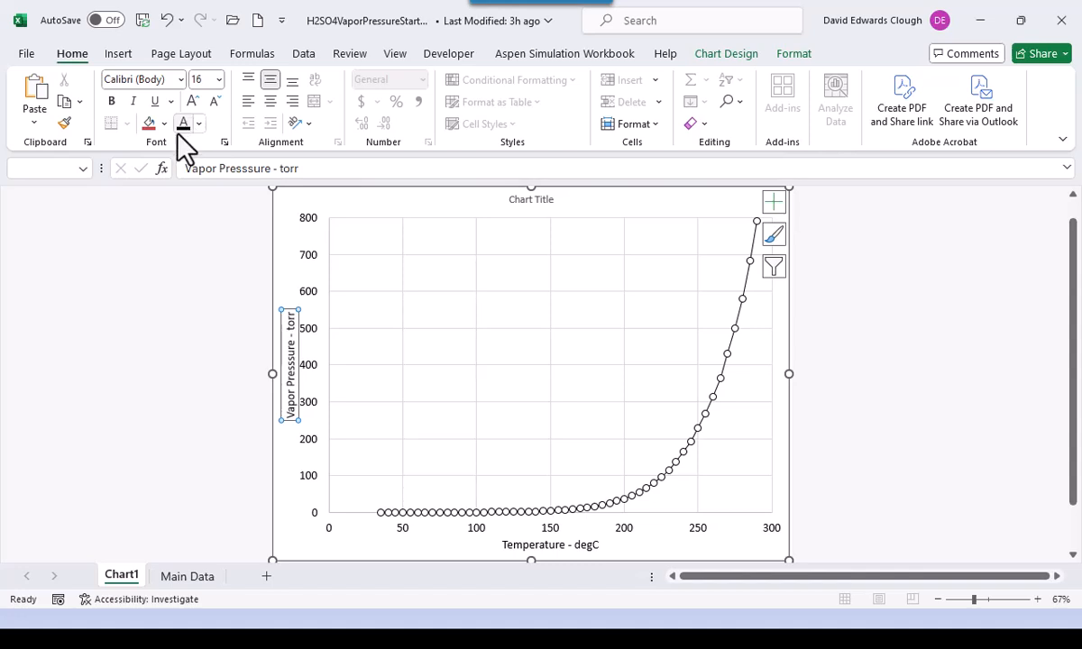
# - Replace the default chart title with 'Vapor Pressure of Concentrated H2SO4 Aqueous Solutions', correcting the 'od' typo
pyautogui.click(519, 208)
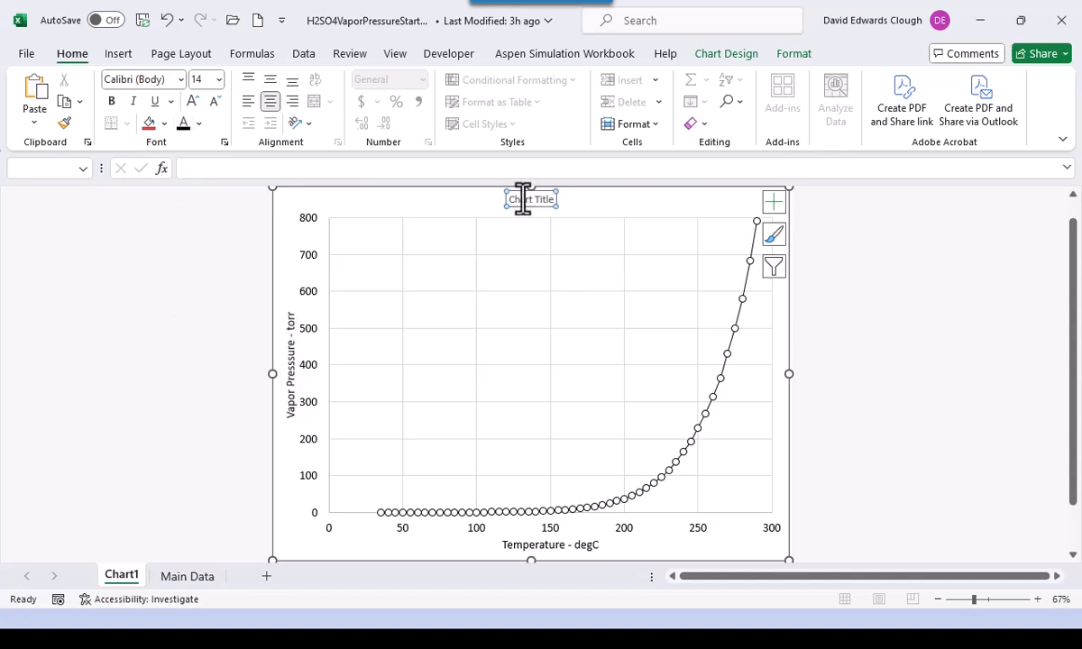
pyautogui.hotkey('ctrl', 'a')
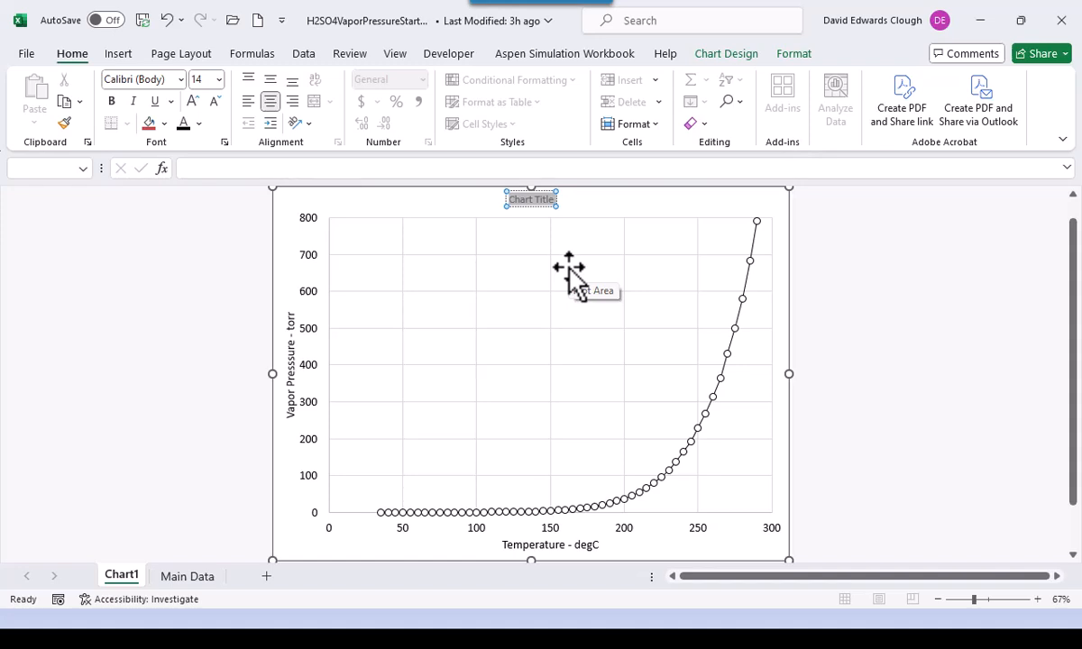
pyautogui.write('Vapo')
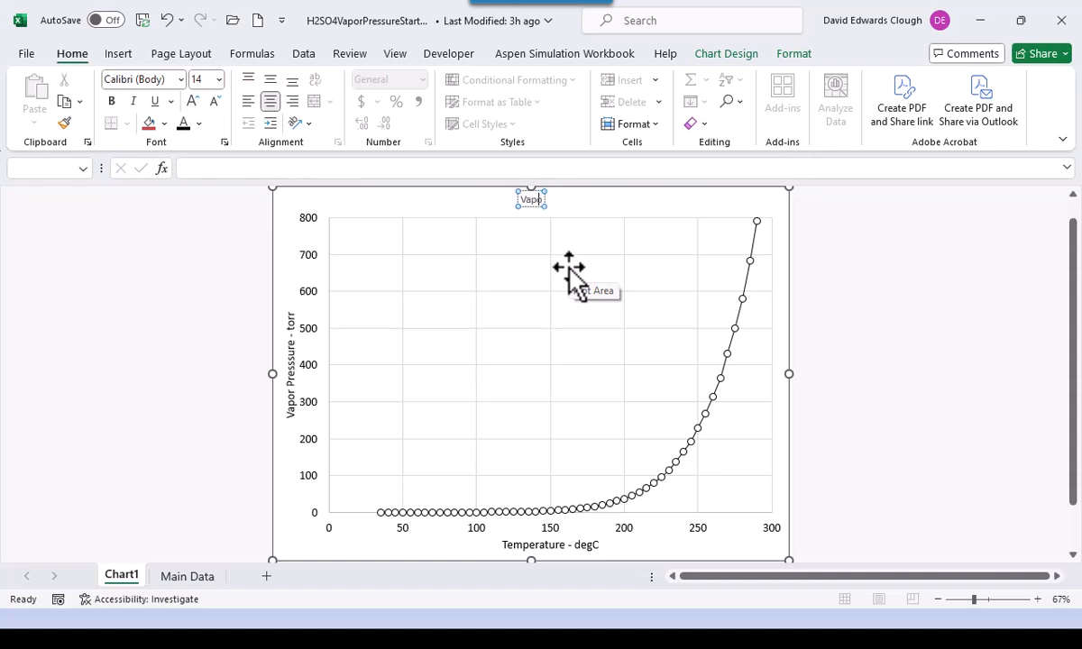
pyautogui.write('r Press')
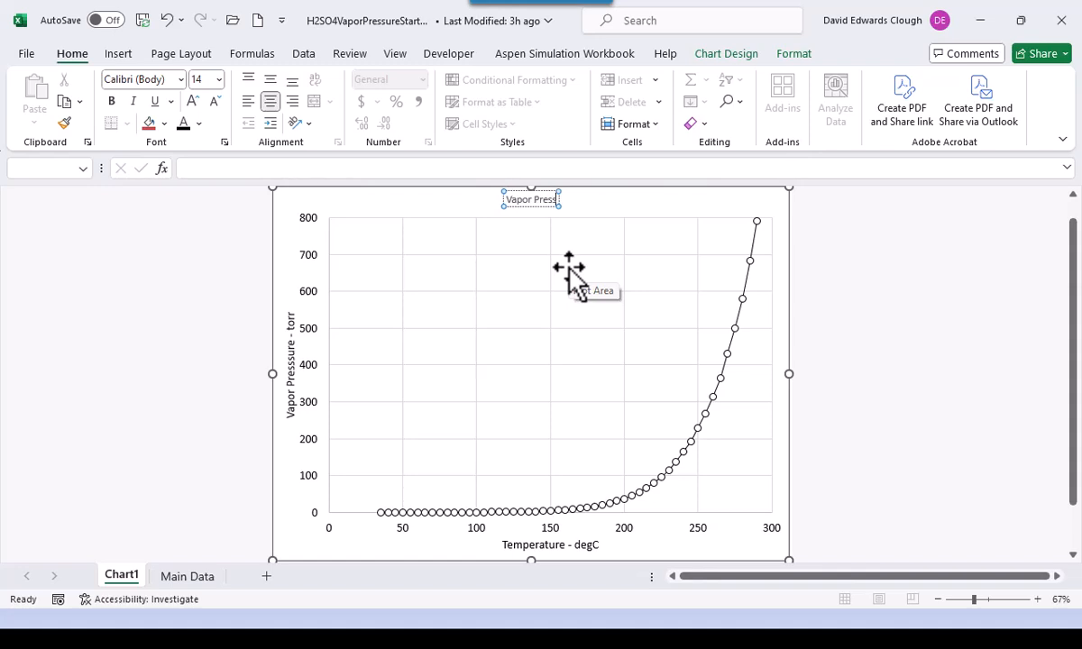
pyautogui.write('ure od Co')
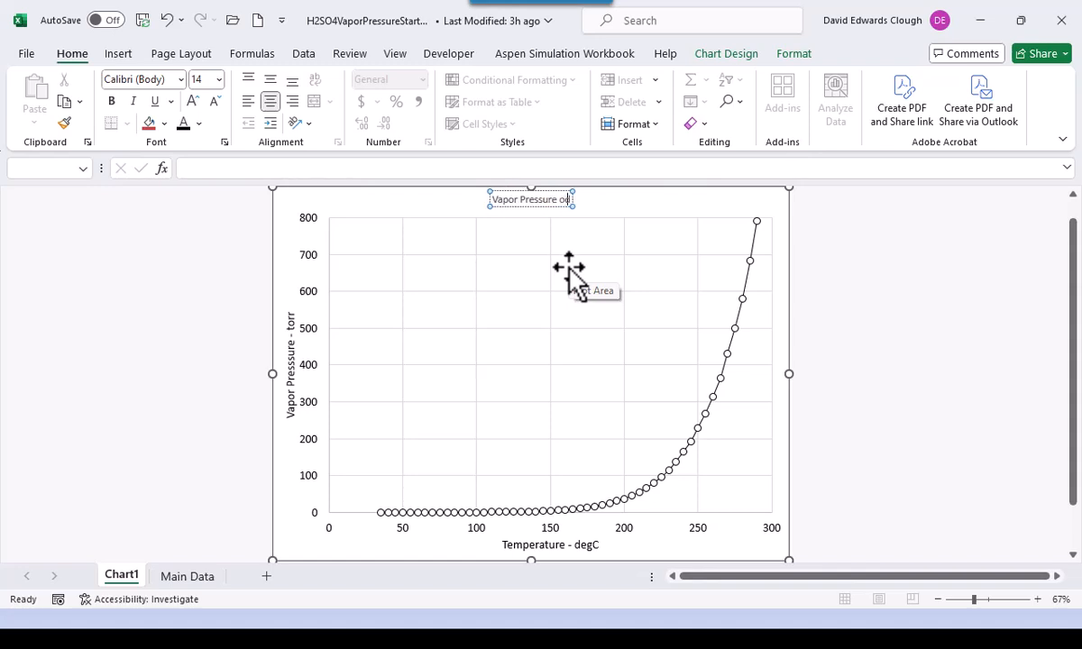
pyautogui.write('ncen')
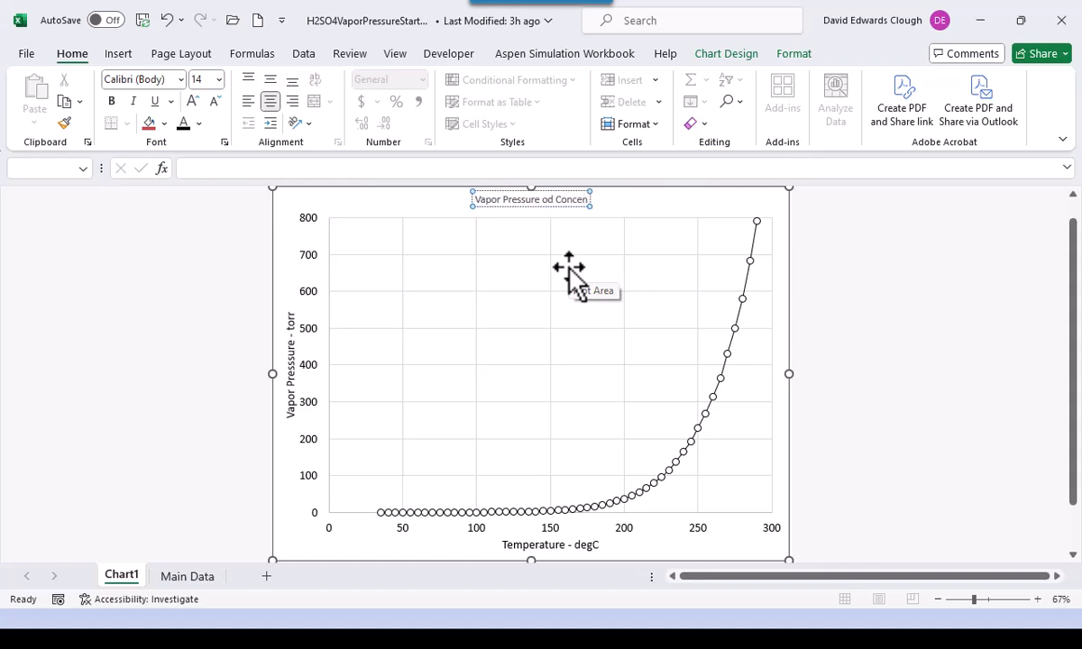
pyautogui.write('trated')
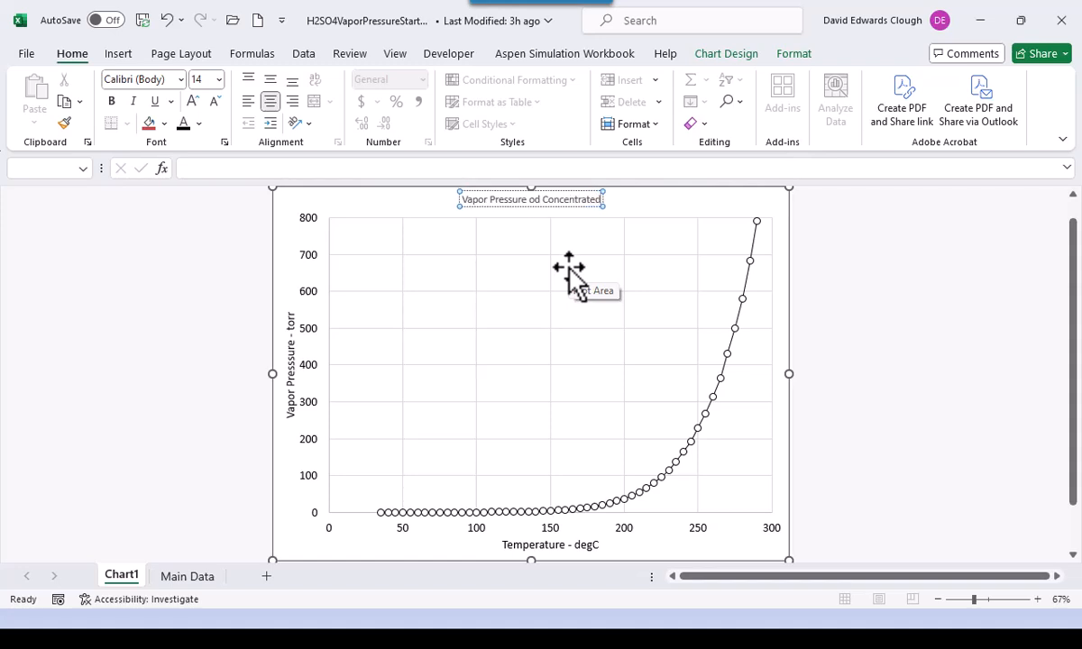
pyautogui.write(' H2')
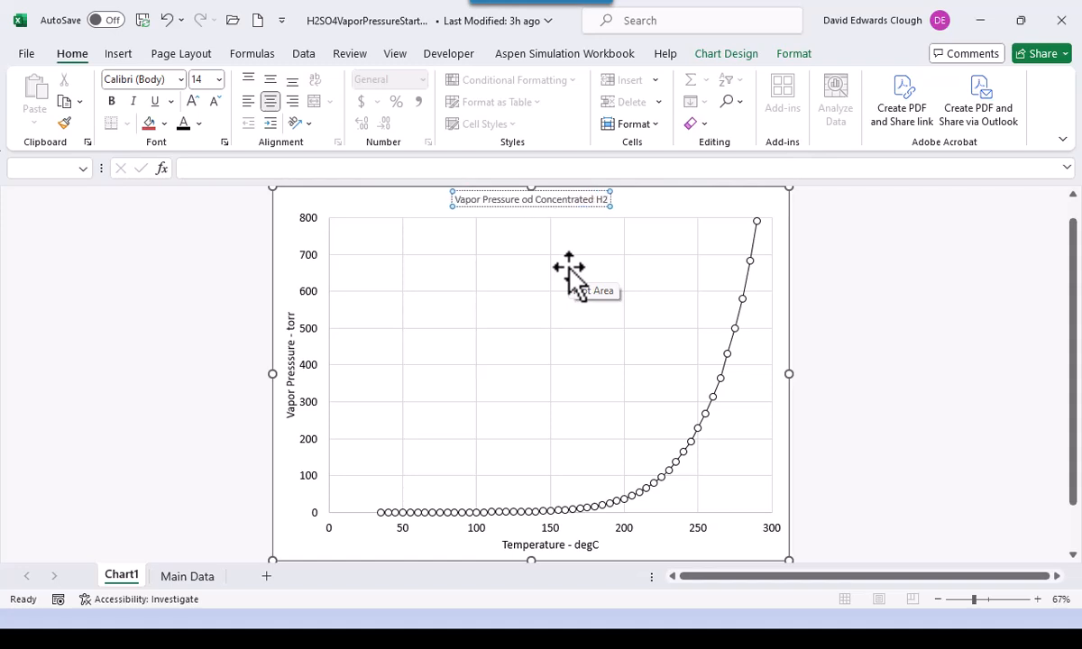
pyautogui.write('SO4')
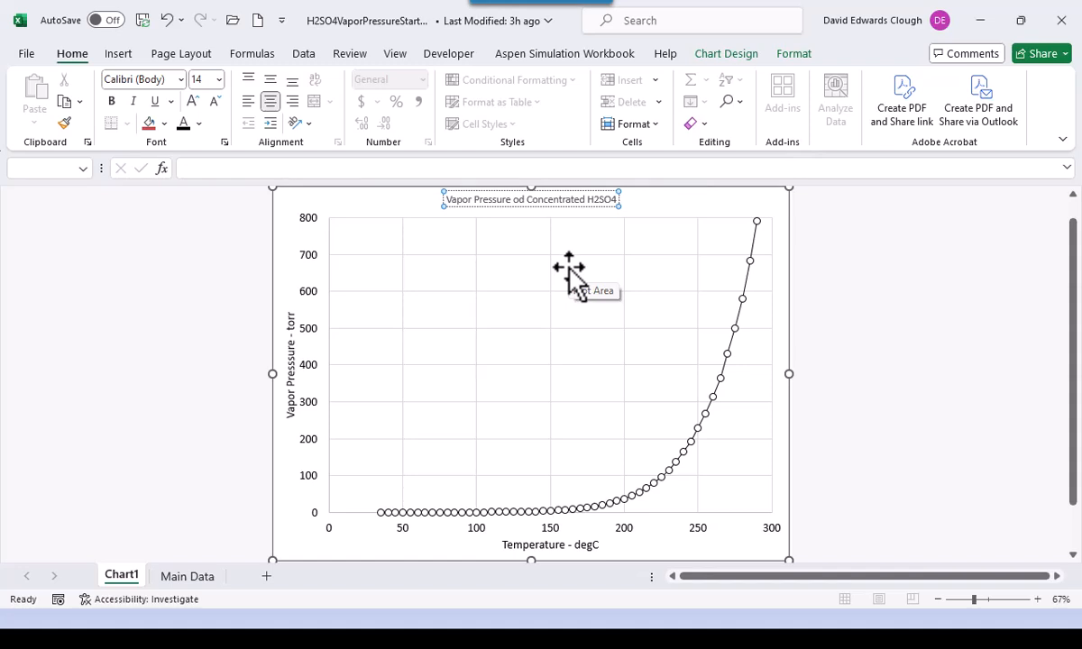
pyautogui.write(' Aq')
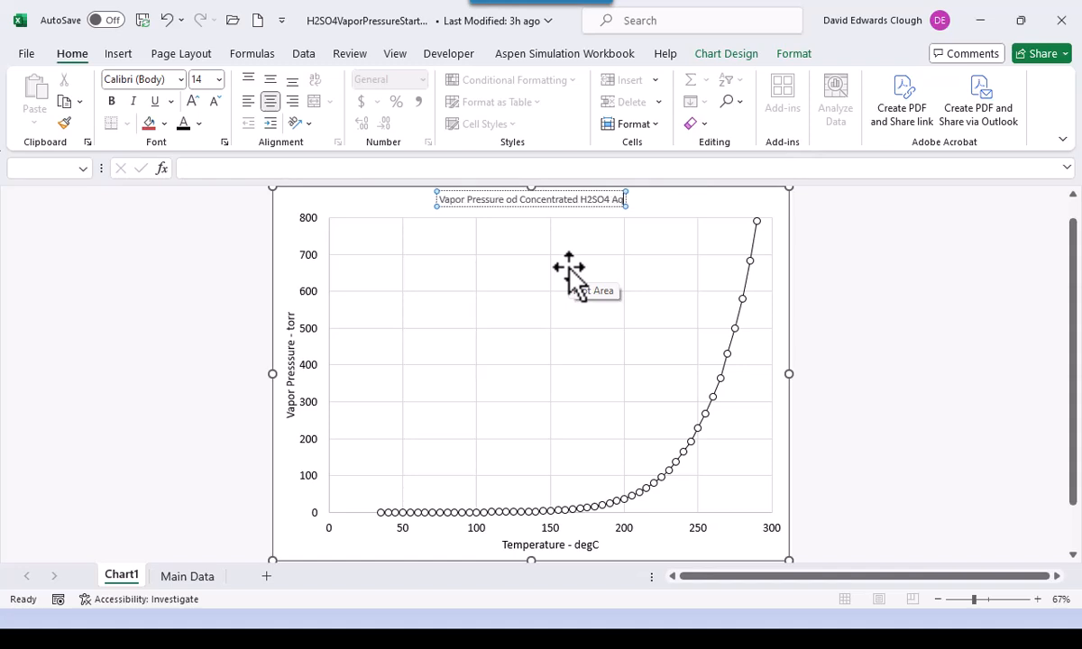
pyautogui.write('ueous')
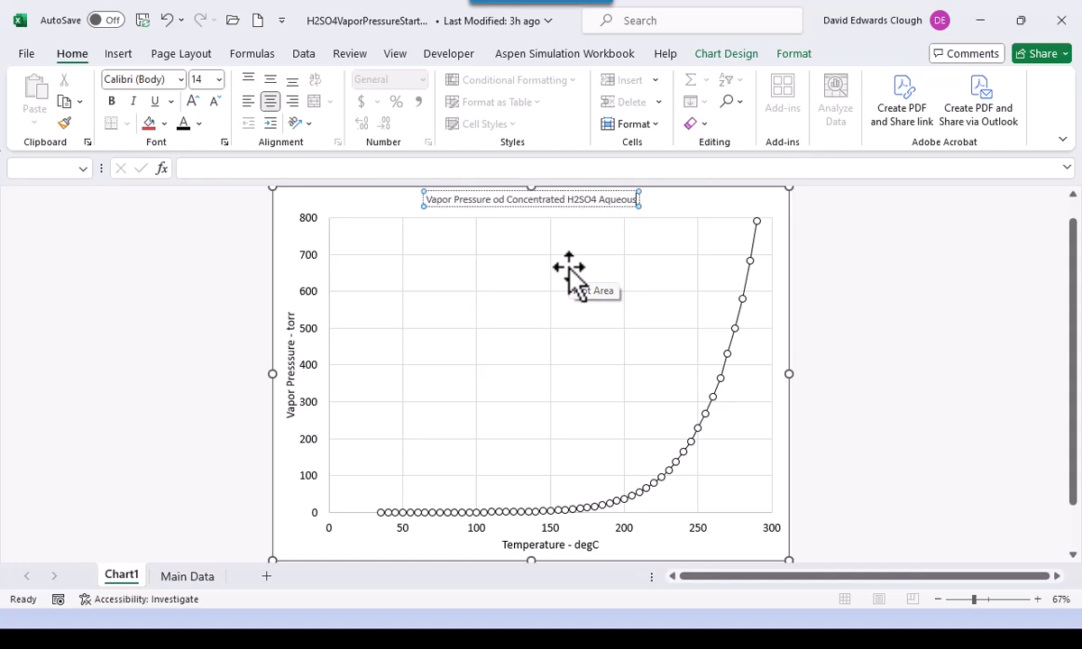
pyautogui.write(' Solutions')
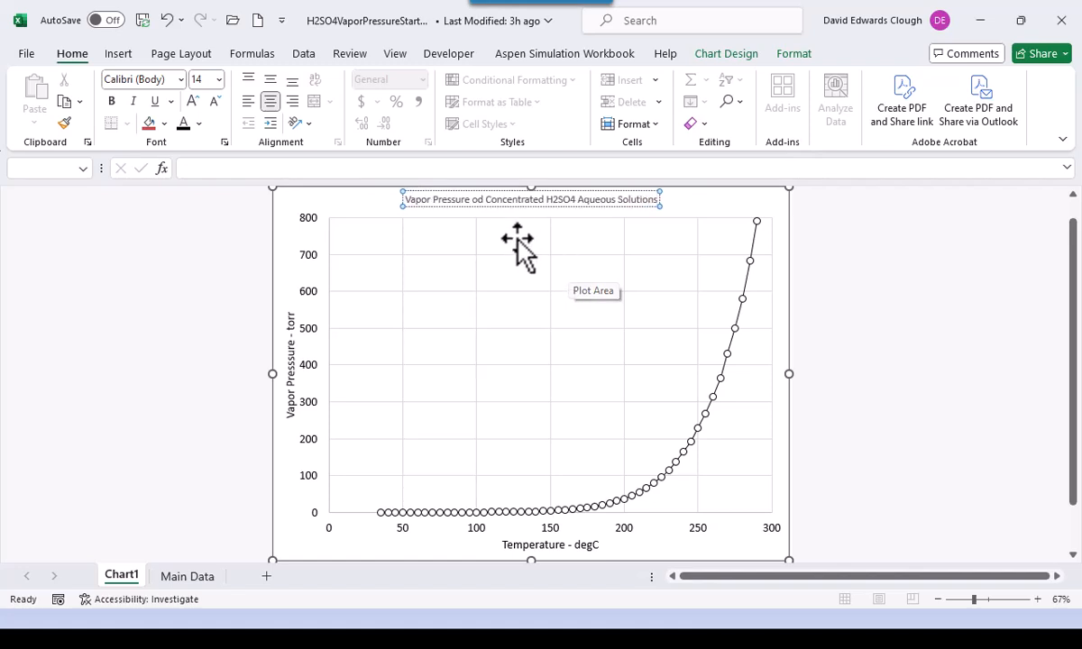
pyautogui.click(488, 202)
pyautogui.press('BackSpace')
pyautogui.write('f')
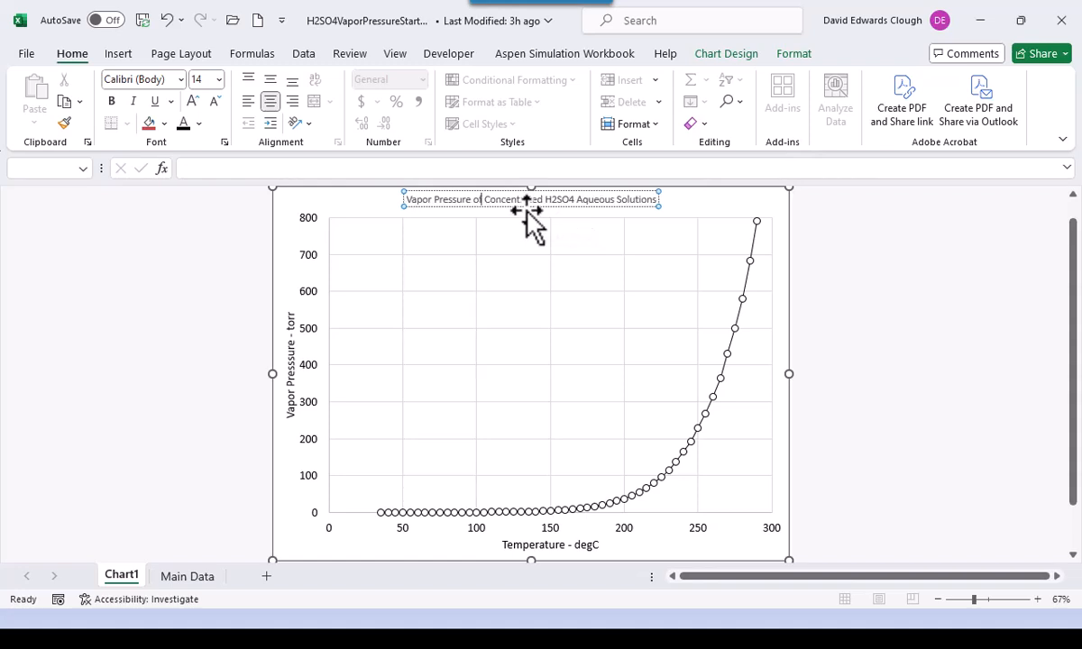
pyautogui.press('Escape')
# - Set the chart title's font size to 18 pt from the Home font size list
pyautogui.rightClick(526, 213)
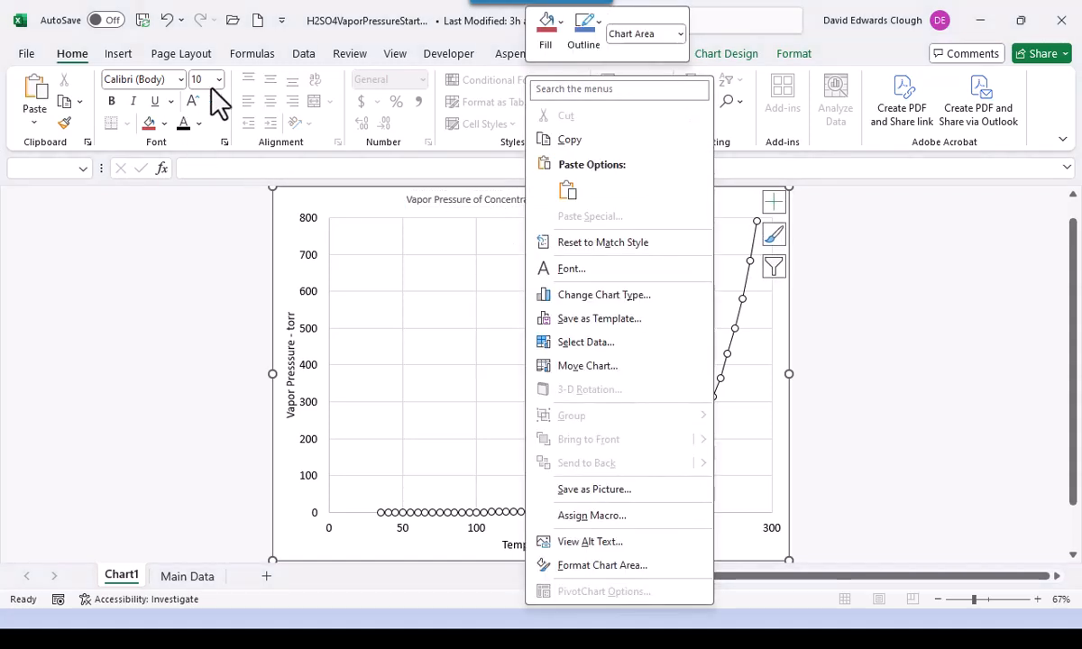
pyautogui.click(219, 81)
pyautogui.click(219, 83)
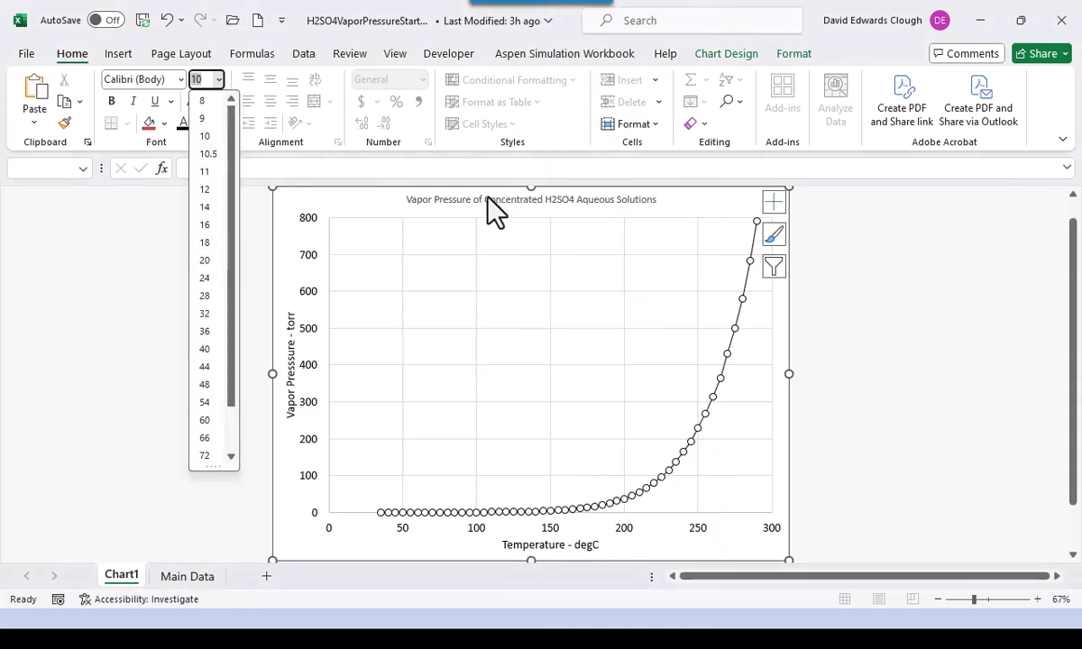
pyautogui.press('Escape')
pyautogui.click(426, 206)
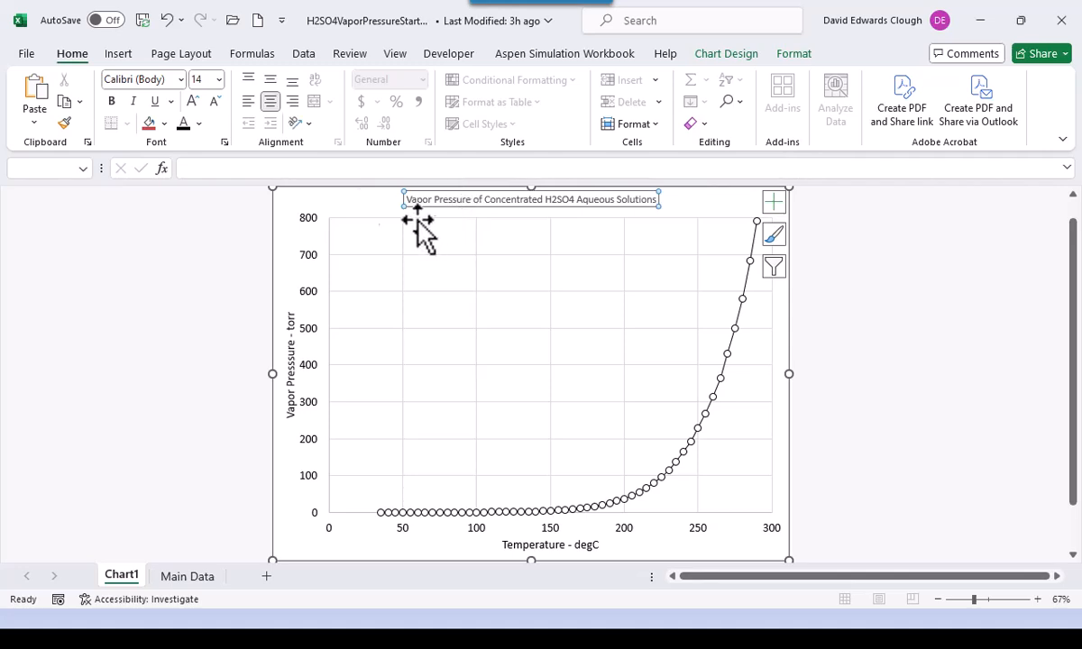
pyautogui.click(219, 79)
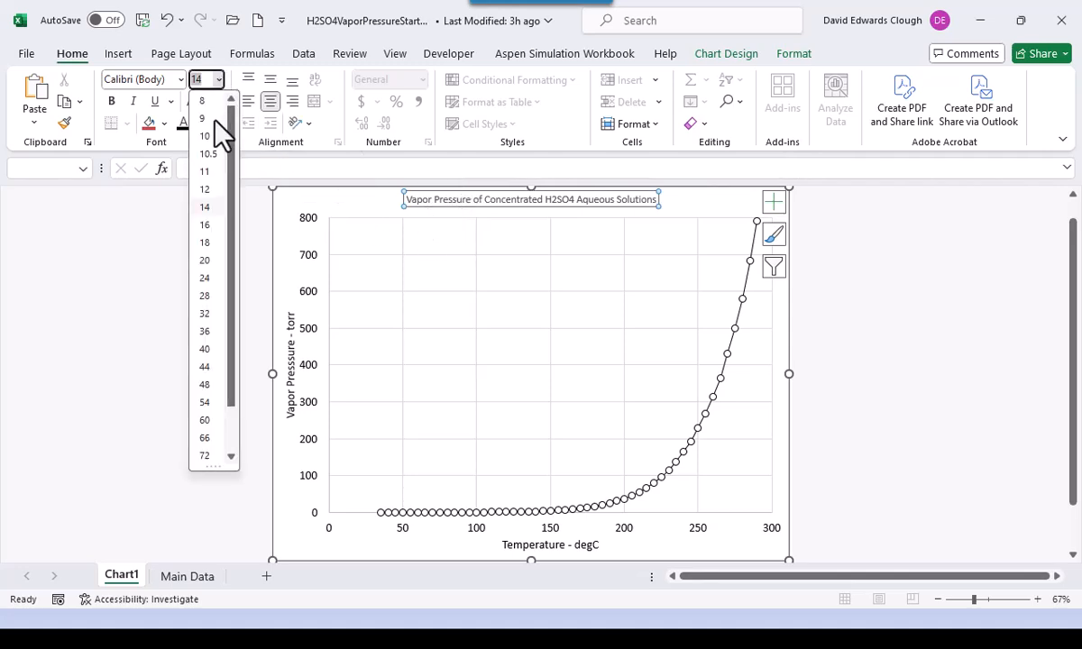
pyautogui.click(210, 243)
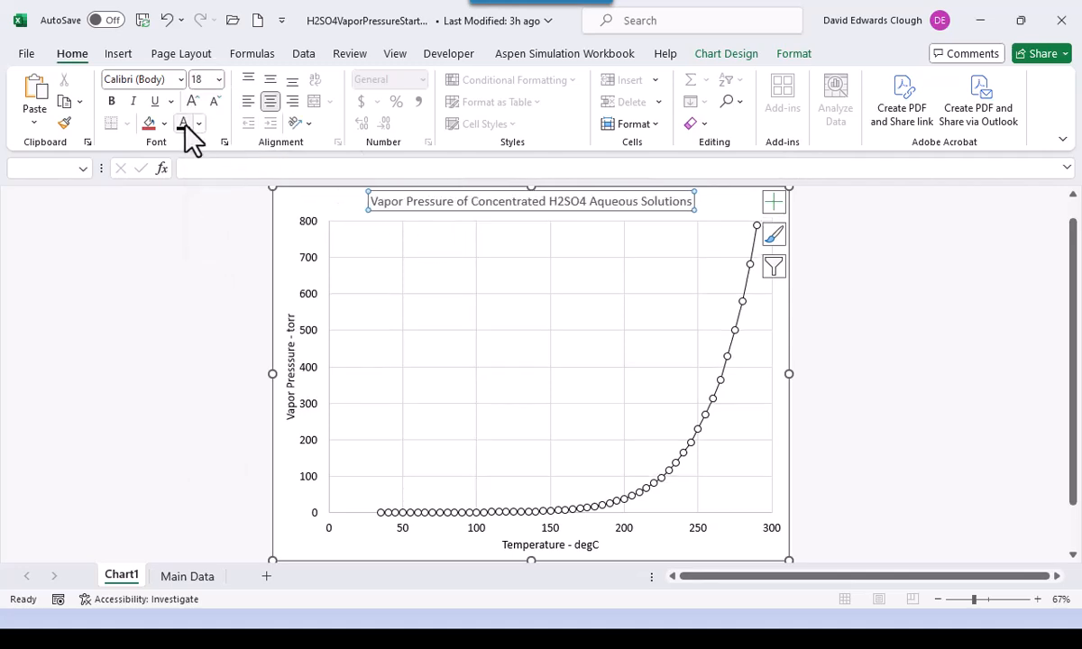
pyautogui.click(172, 316)
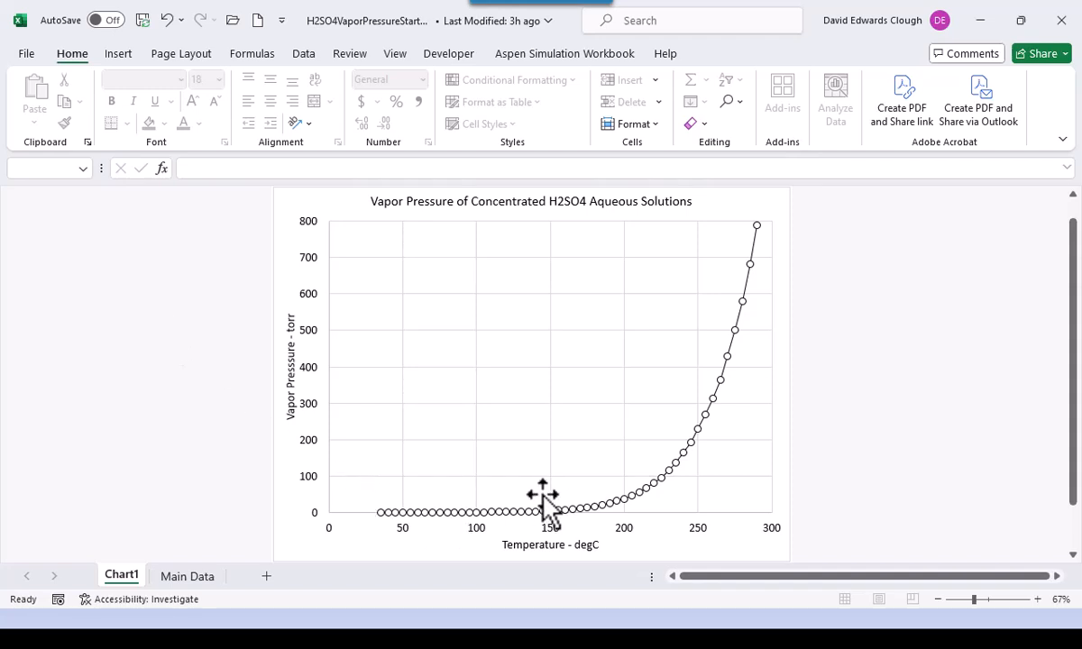
# - Turn on Logarithmic scale for the vertical axis in Format Axis, then close the pane
pyautogui.click(305, 411)
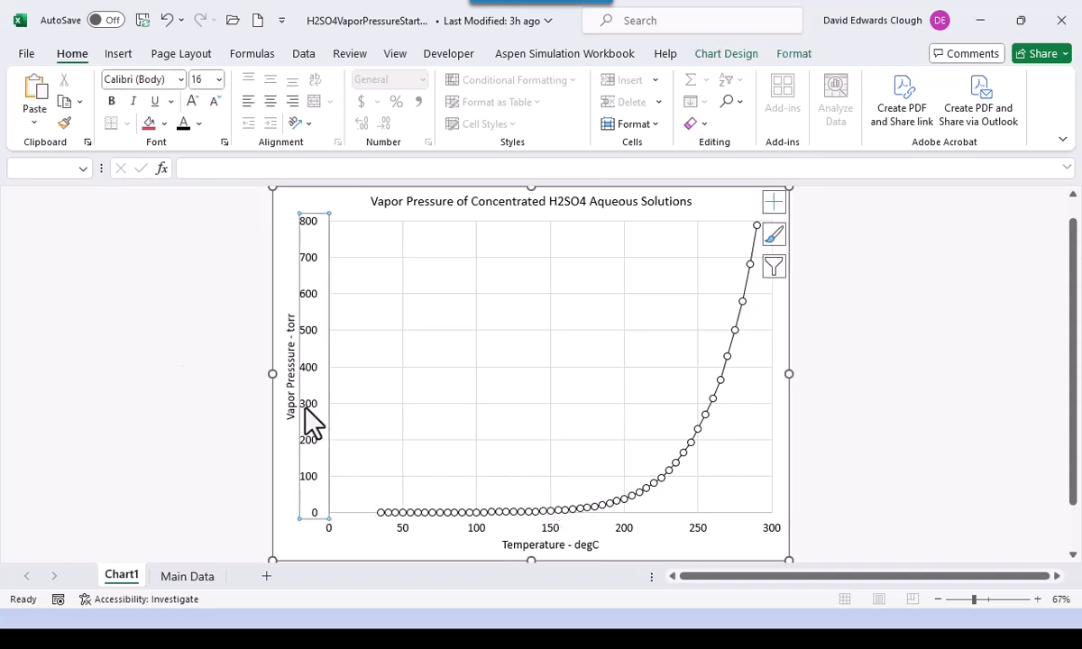
pyautogui.rightClick(315, 456)
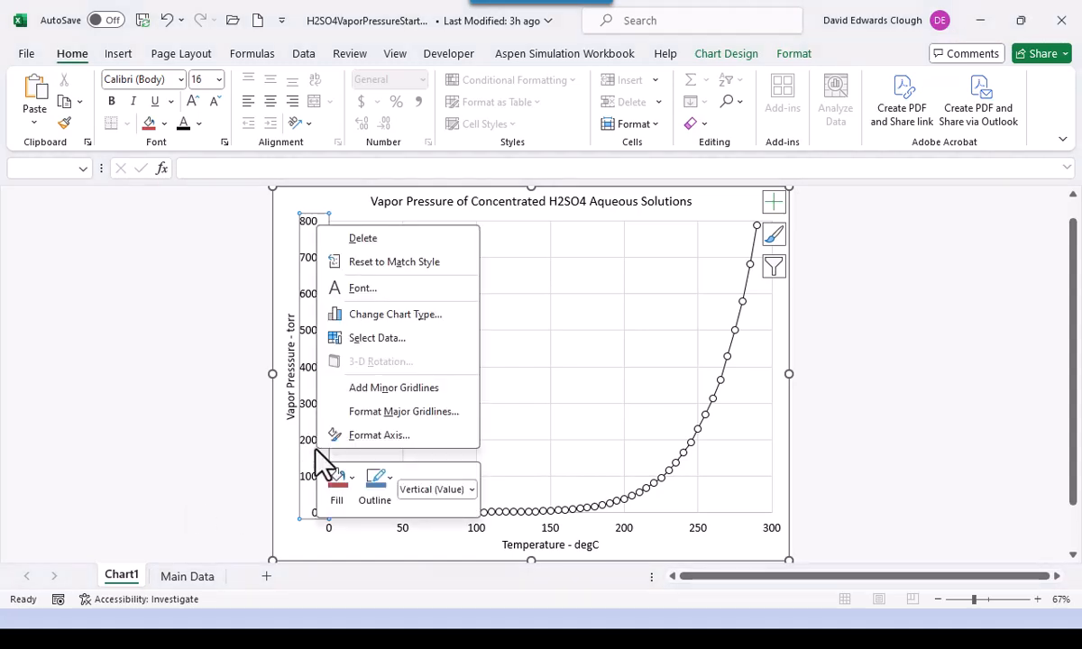
pyautogui.click(365, 435)
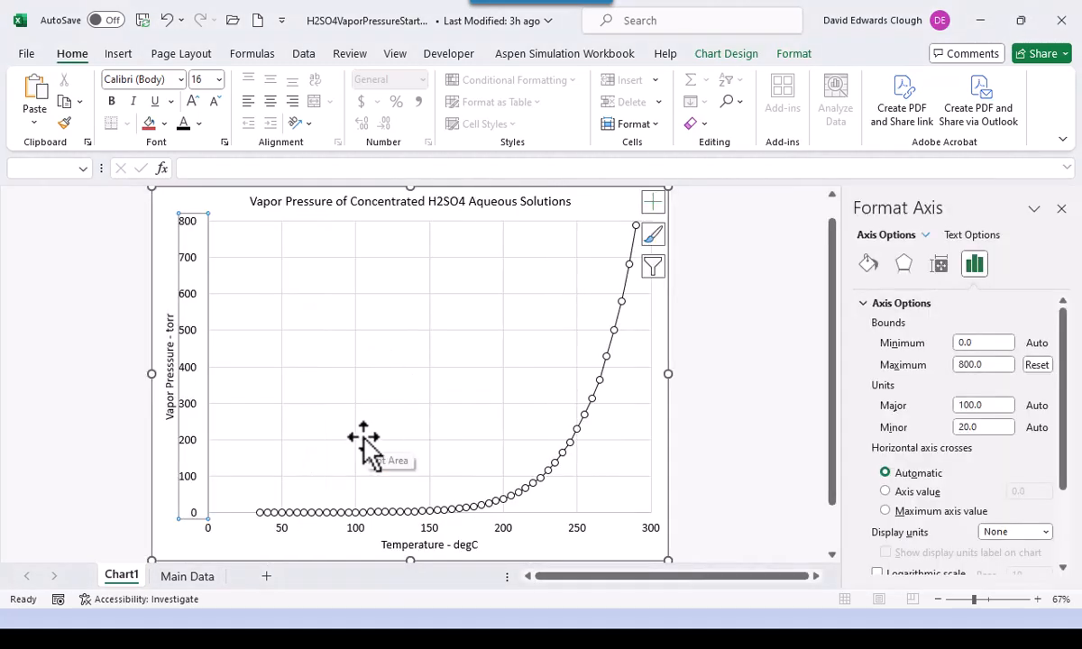
pyautogui.scroll(-2, 954, 458)
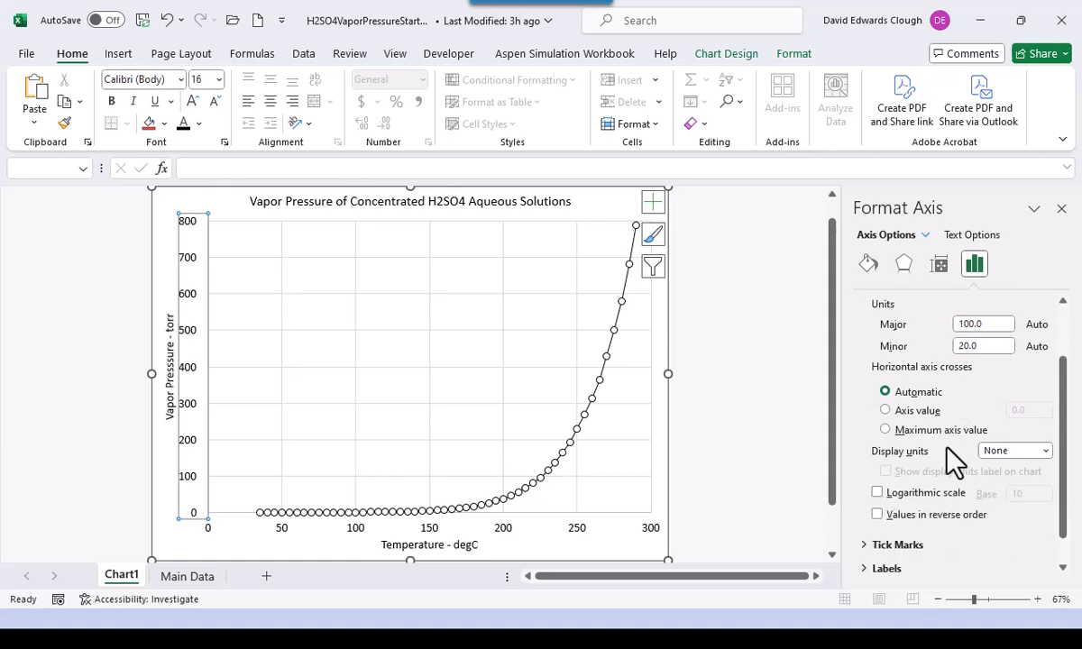
pyautogui.scroll(-1, 954, 462)
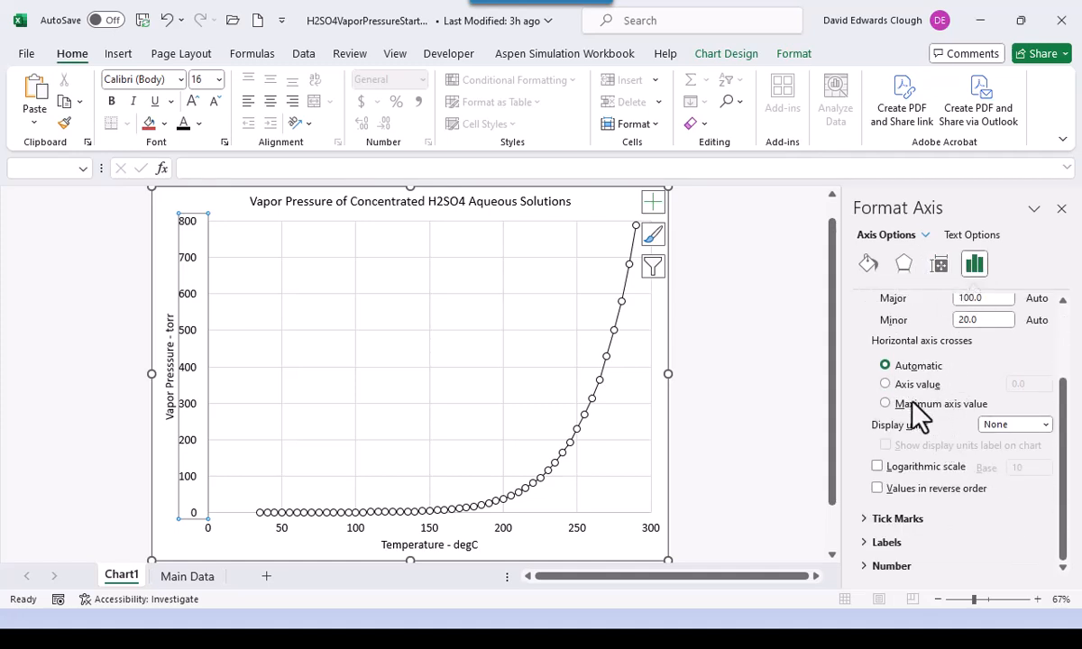
pyautogui.click(877, 467)
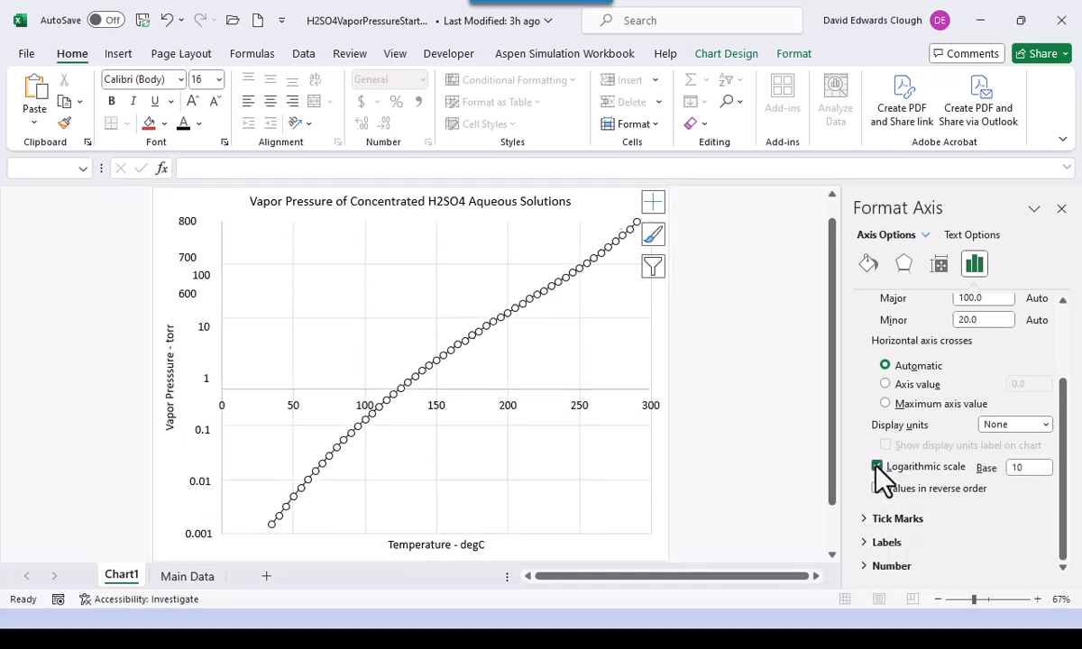
pyautogui.click(794, 492)
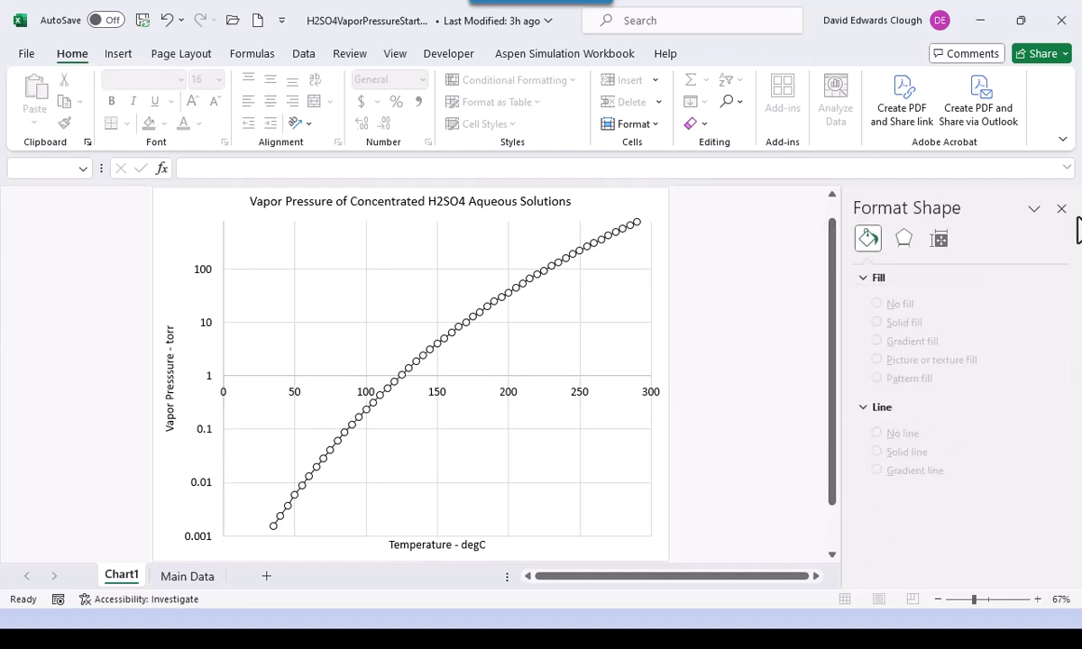
pyautogui.click(1061, 208)
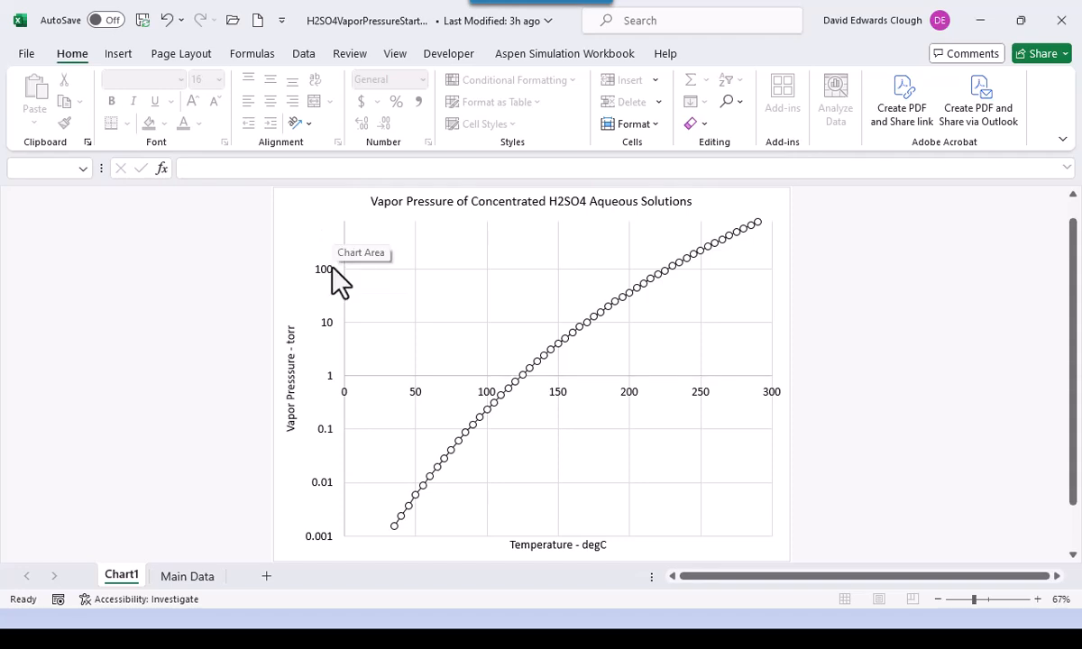
# - Change the vertical axis Maximum bound from 800 to 1000 in Format Axis
pyautogui.click(329, 327)
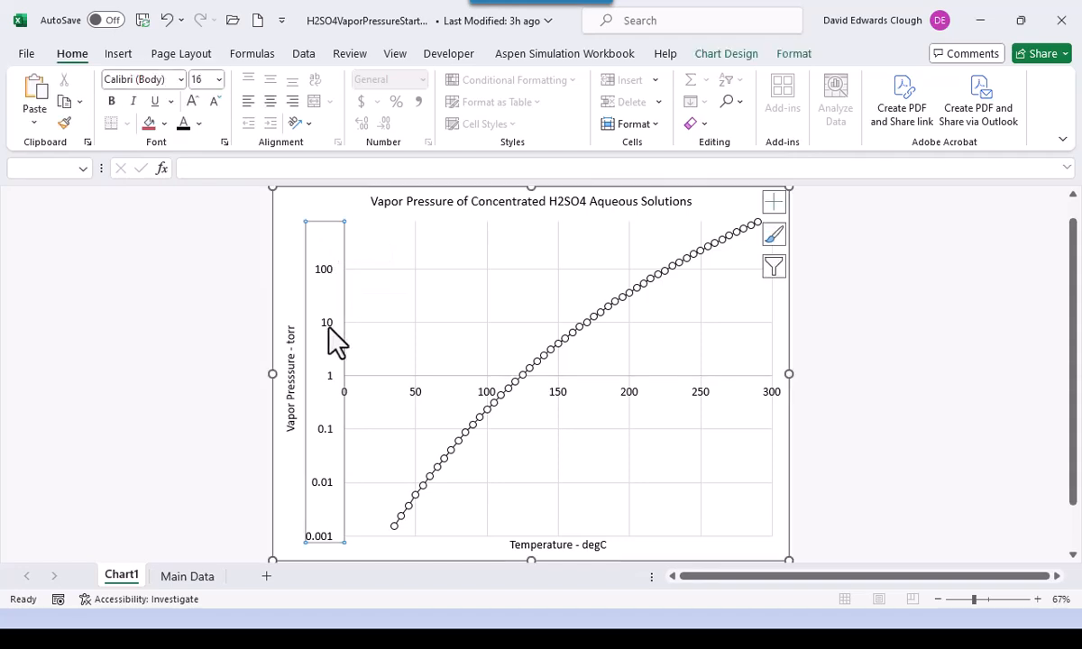
pyautogui.rightClick(329, 328)
pyautogui.click(390, 536)
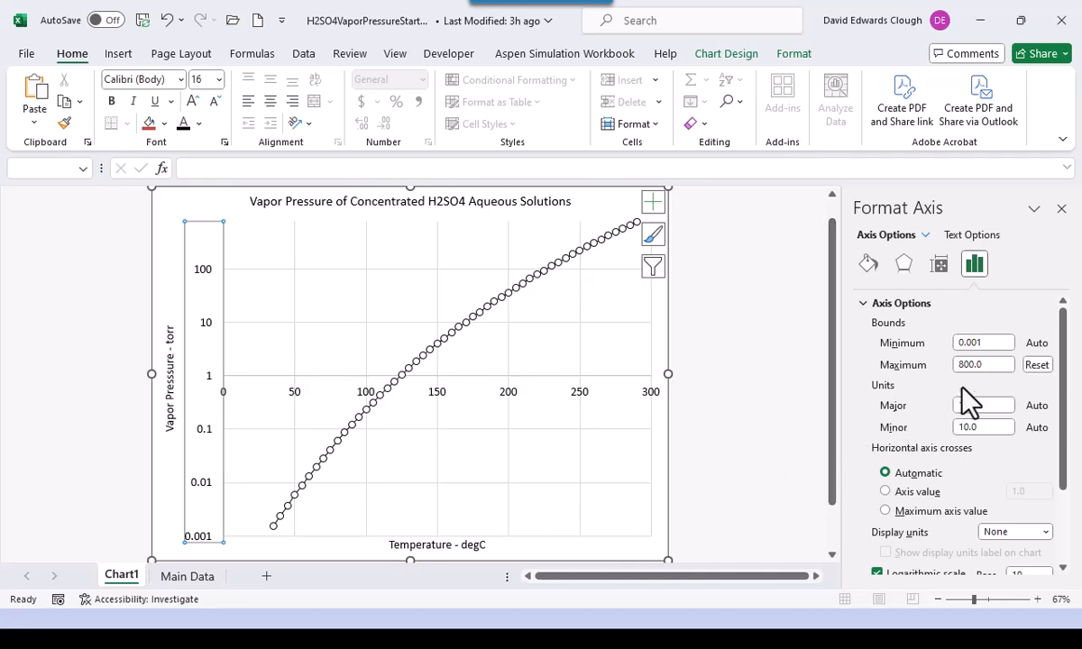
pyautogui.click(990, 366)
pyautogui.doubleClick(992, 366)
pyautogui.write('1000')
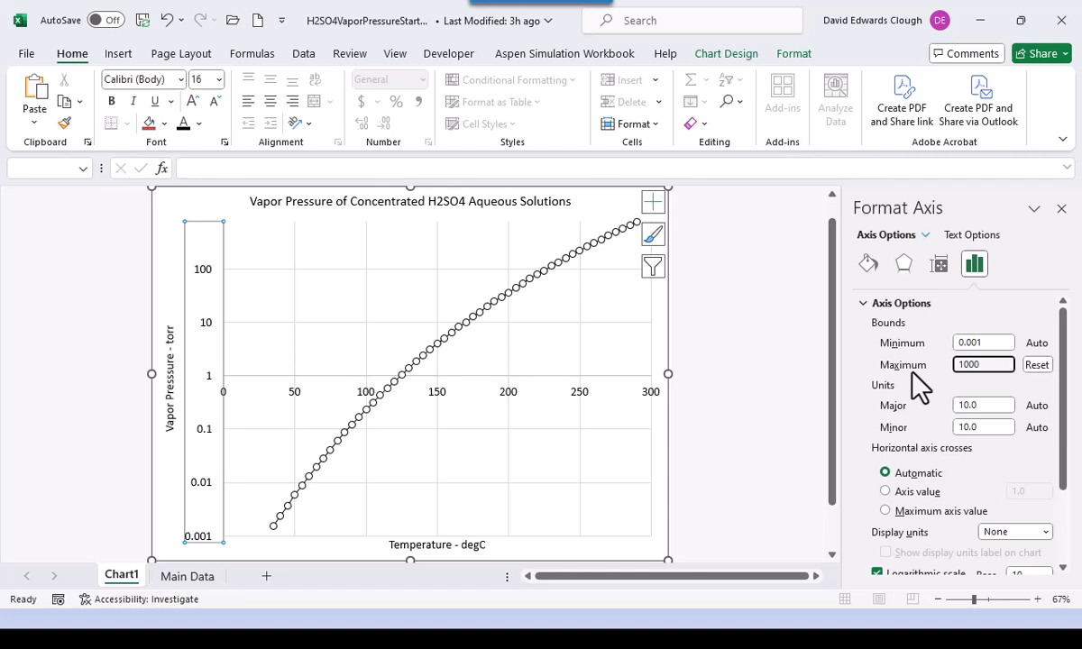
pyautogui.press('Return')
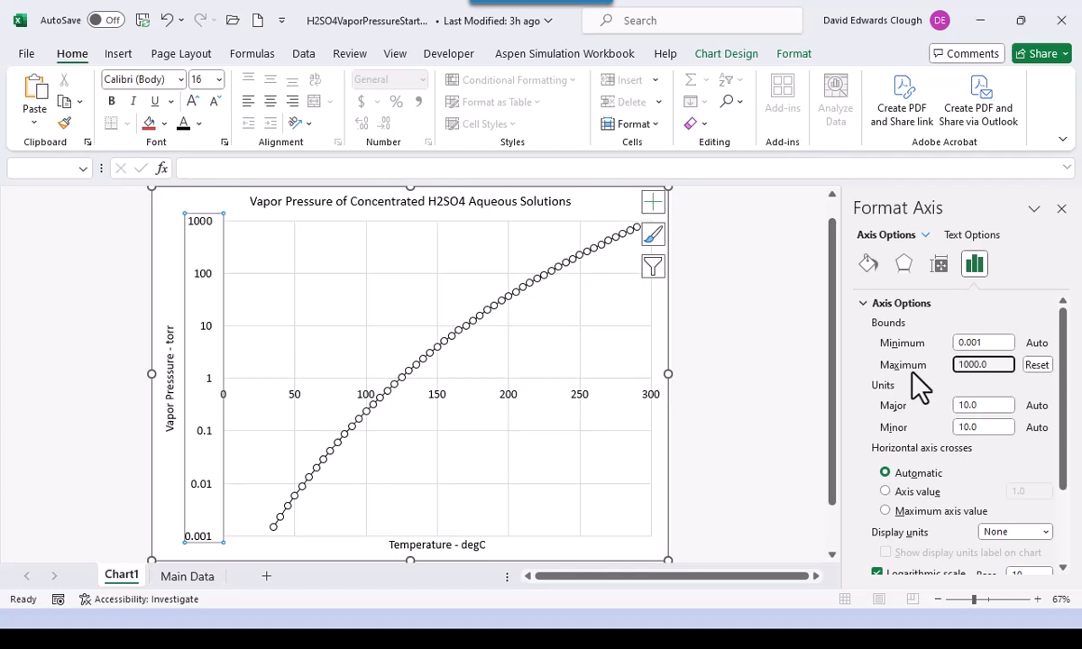
pyautogui.click(820, 387)
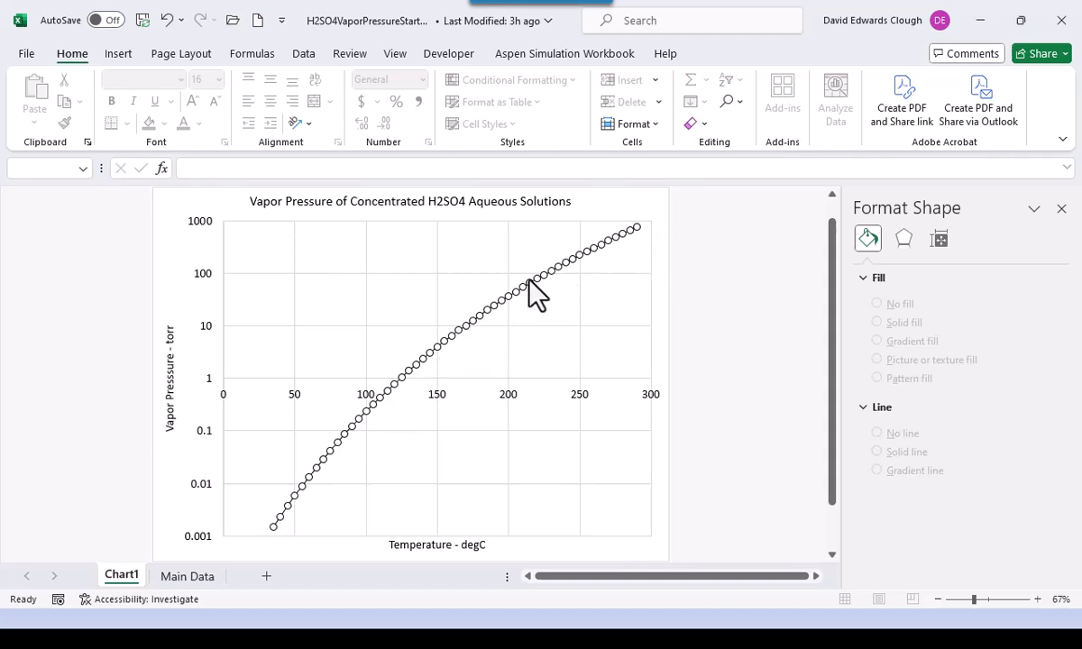
# - Save a copy of the workbook with F12 as H2SO4VaporPressure1.xlsx
pyautogui.moveTo(272, 528)
pyautogui.press('F12')
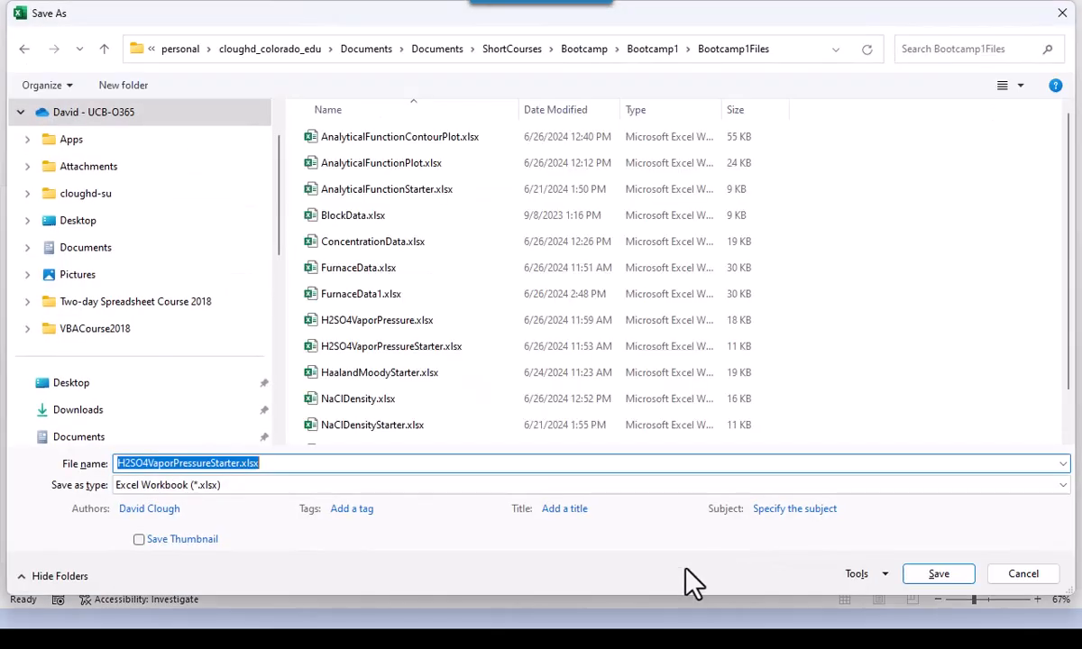
pyautogui.click(211, 463)
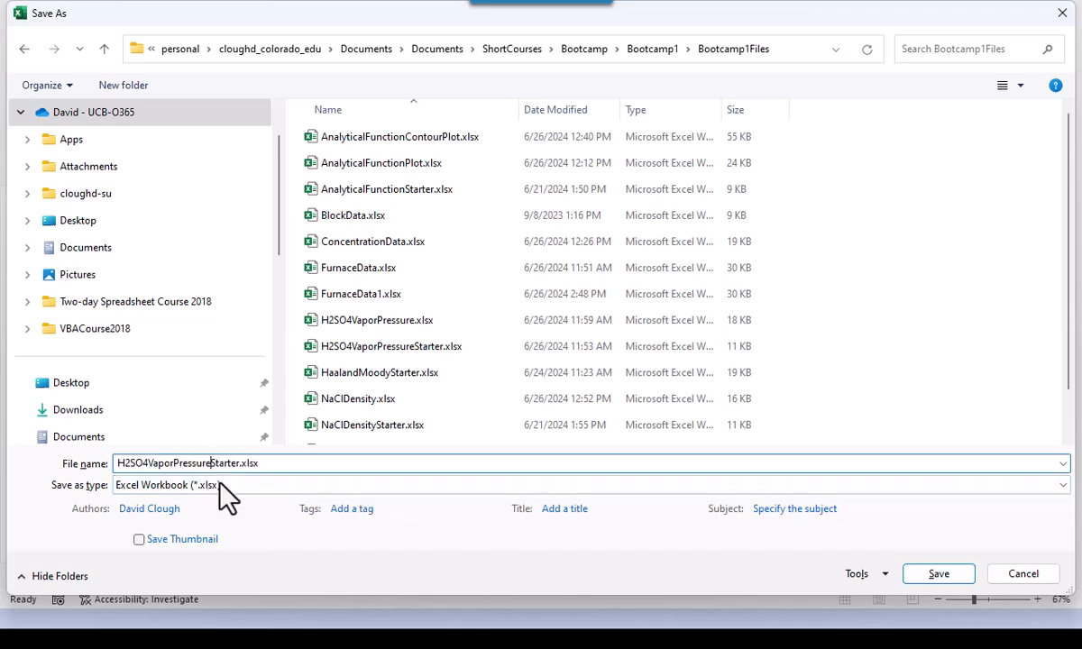
pyautogui.press('Delete')
pyautogui.press('Delete')
pyautogui.press('Delete')
pyautogui.press('Delete')
pyautogui.press('Delete')
pyautogui.press('Delete')
pyautogui.press('Delete')
pyautogui.write('1')
pyautogui.click(939, 574)
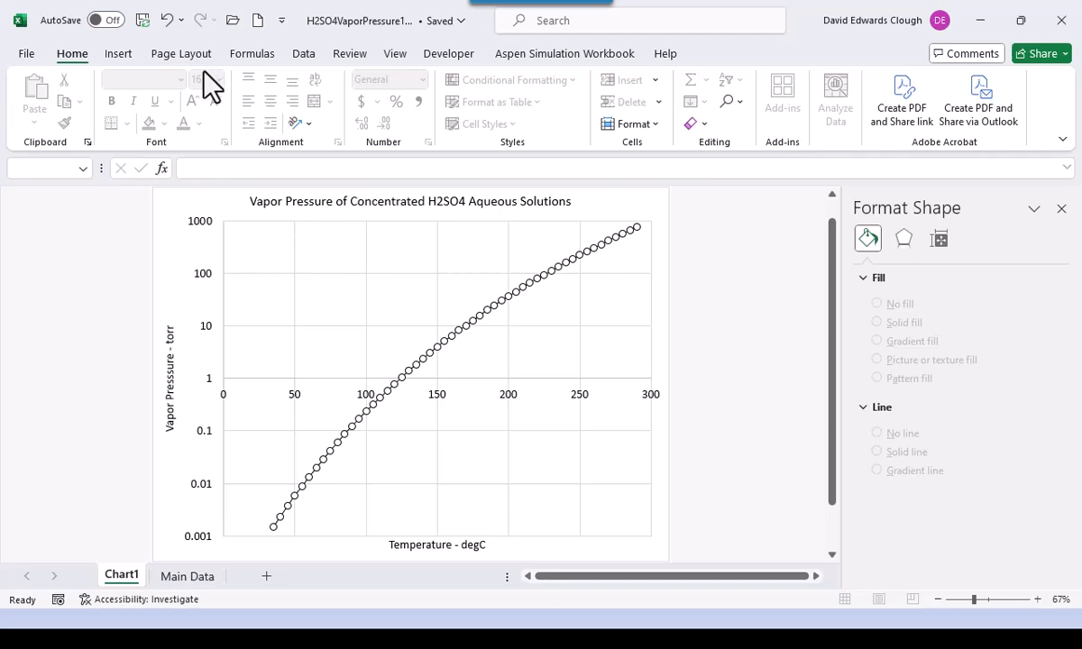
# - Cancel the Open browse dialog and create a new blank workbook, Book3, from File > New
pyautogui.click(233, 21)
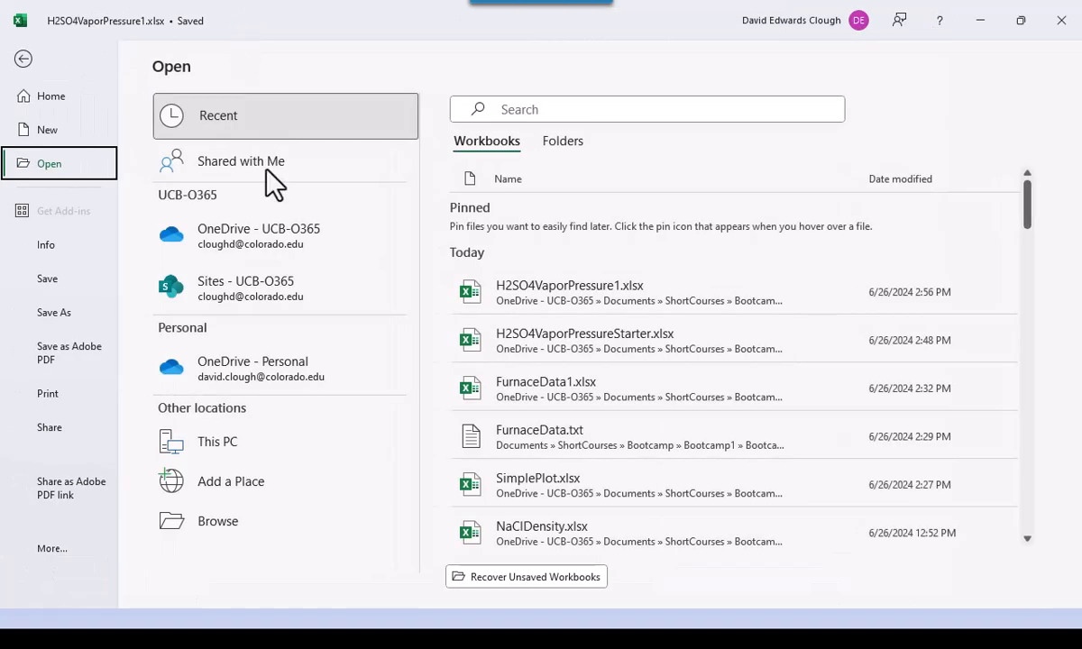
pyautogui.click(232, 528)
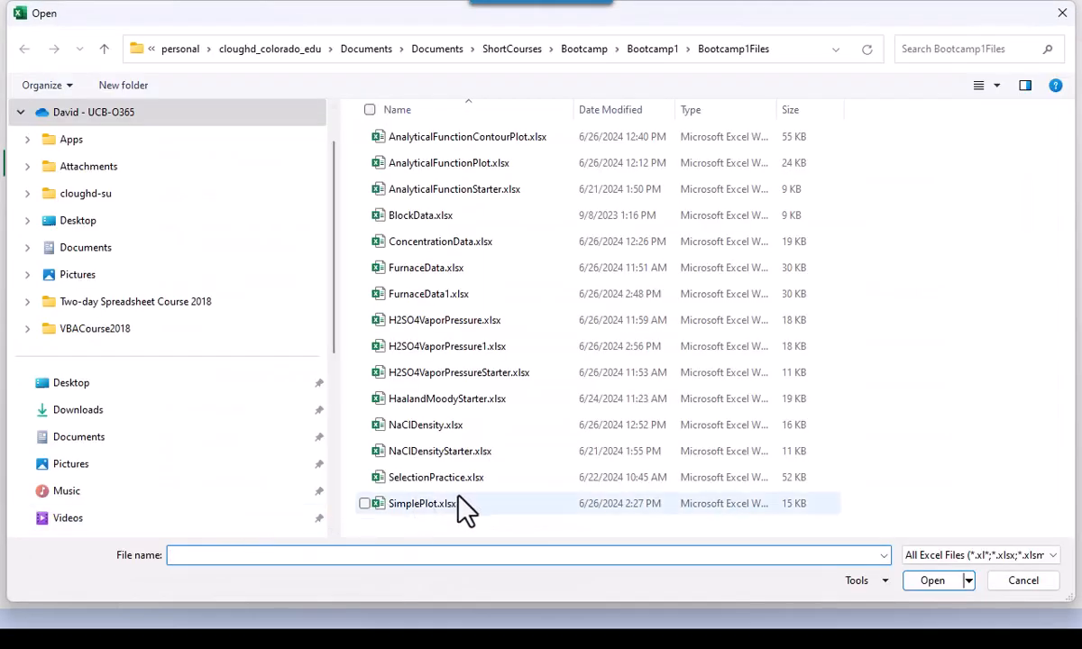
pyautogui.click(1032, 582)
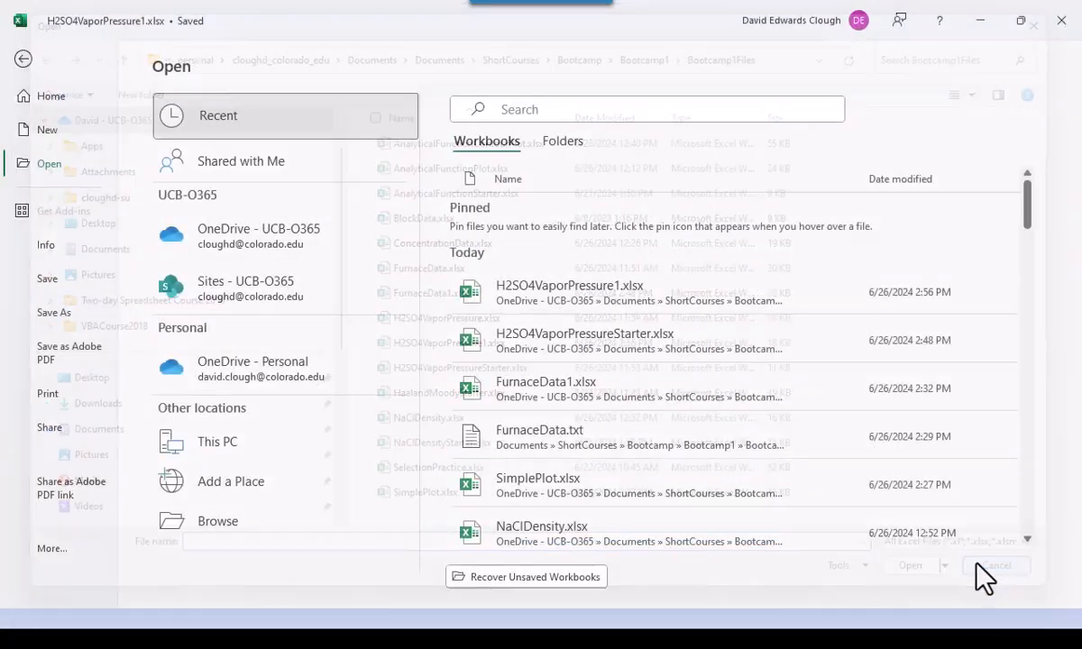
pyautogui.click(40, 131)
pyautogui.click(245, 151)
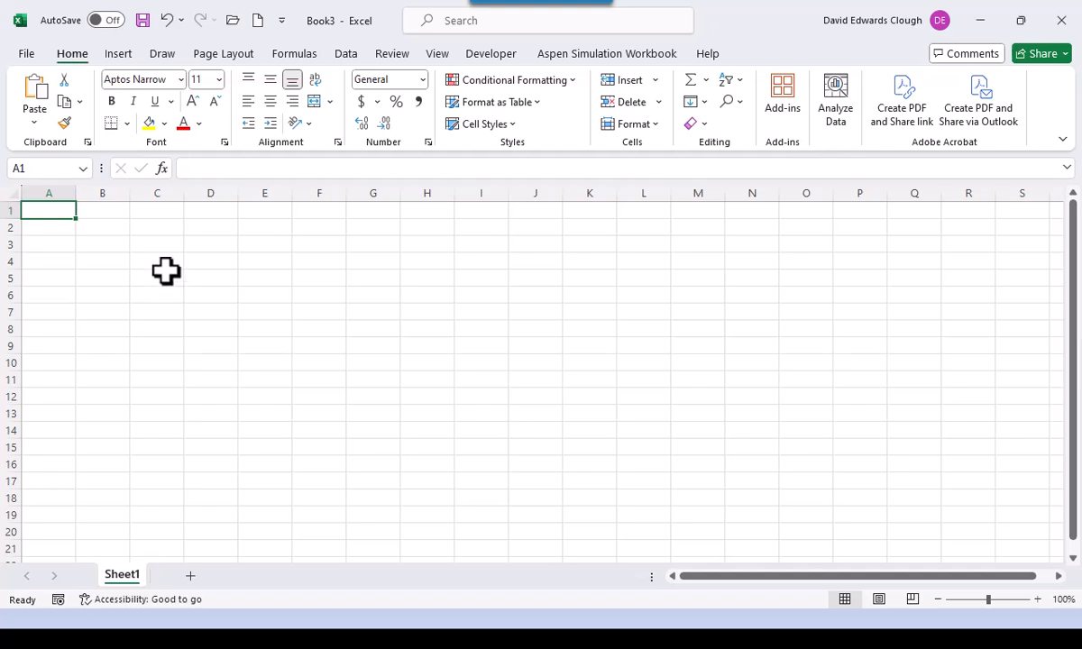
# - Enter a centred 'x' header in B3 and the starting value 0 in B4
pyautogui.click(113, 245)
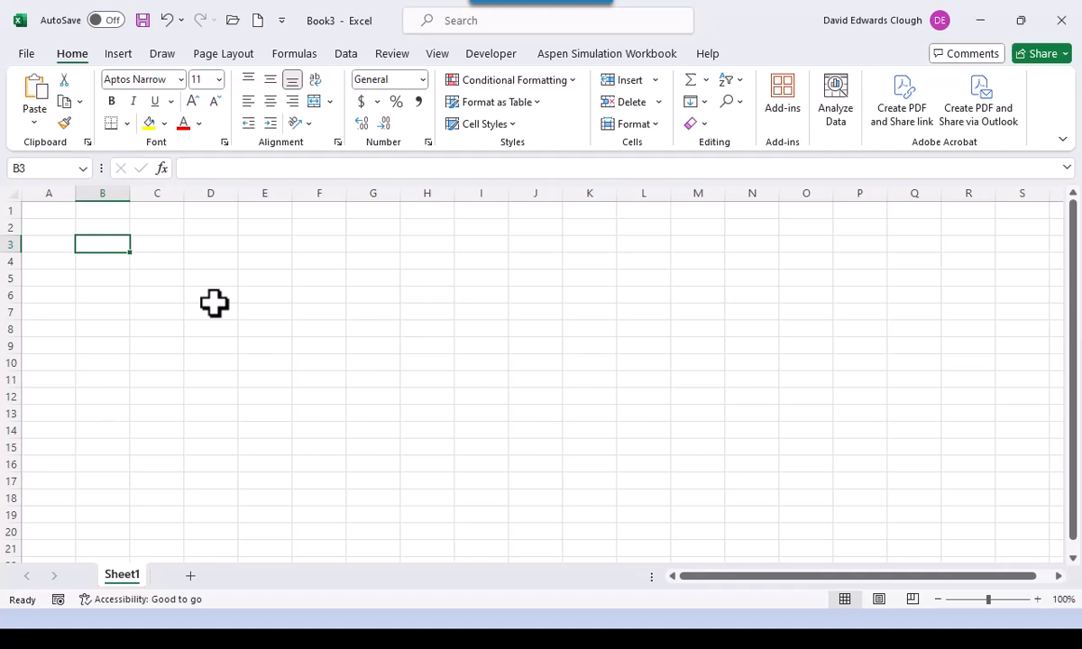
pyautogui.write('x')
pyautogui.press('Return')
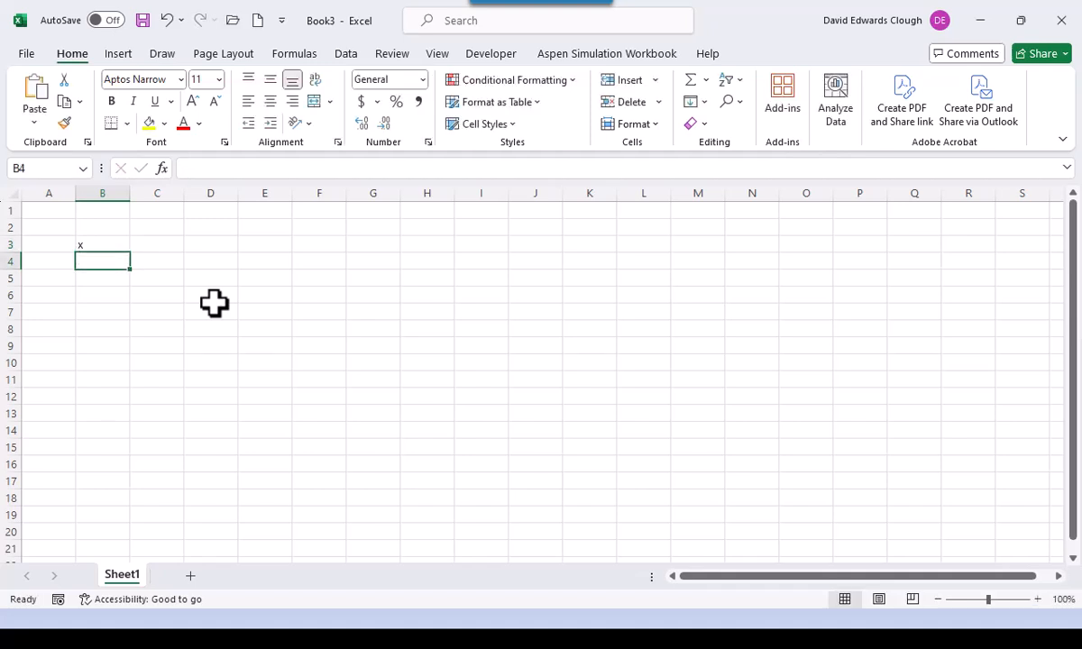
pyautogui.press('Up')
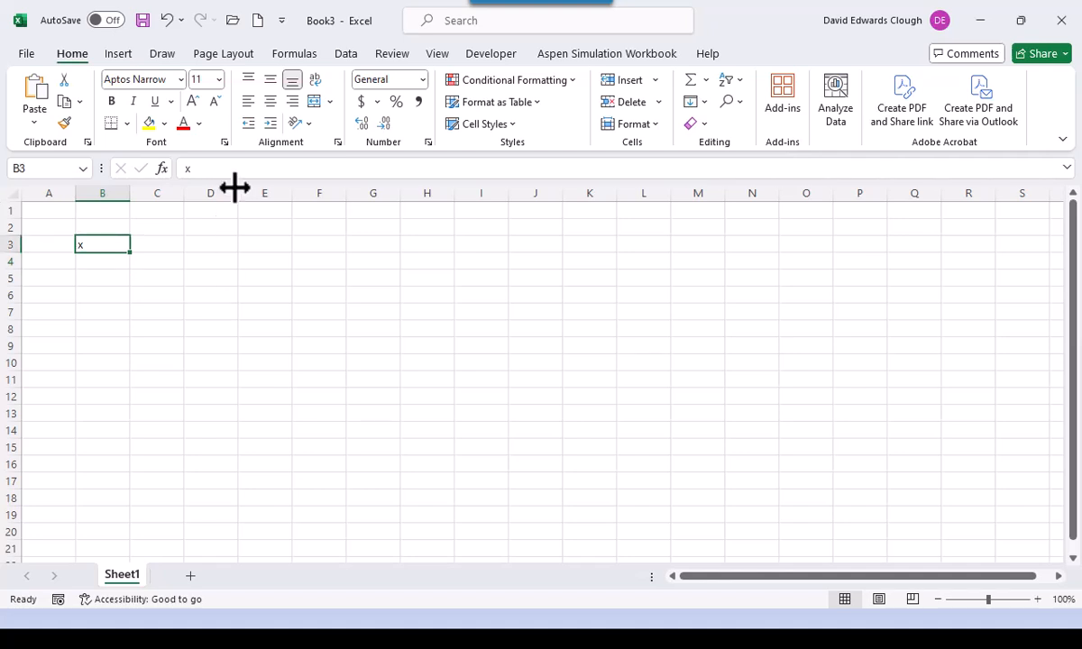
pyautogui.click(271, 102)
pyautogui.click(113, 263)
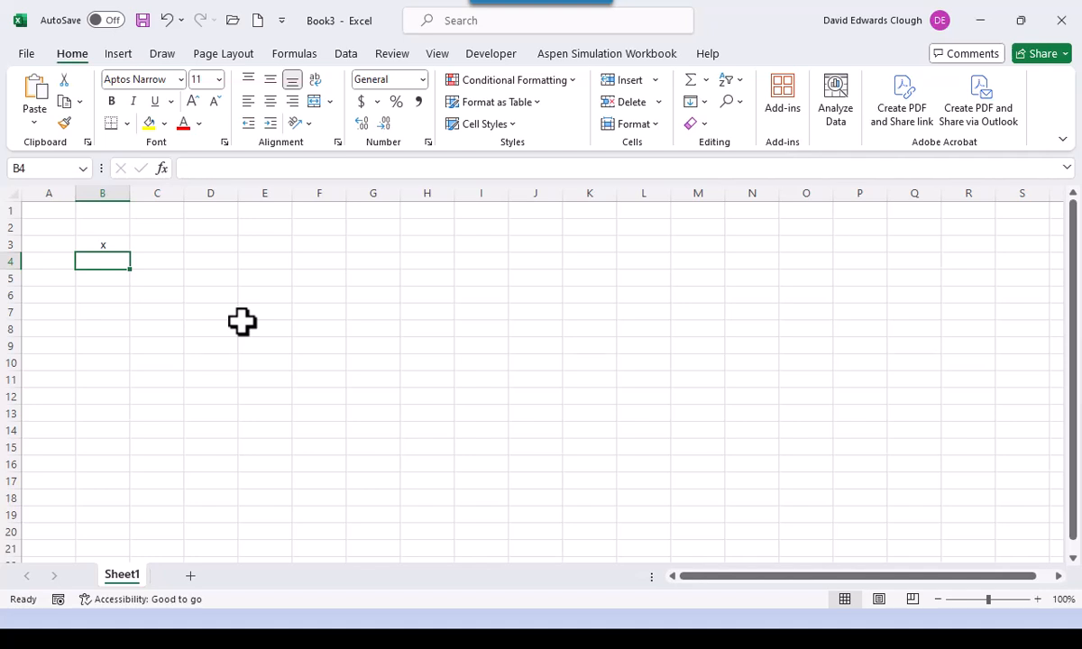
pyautogui.write('0')
pyautogui.hotkey('ctrl', 'Return')
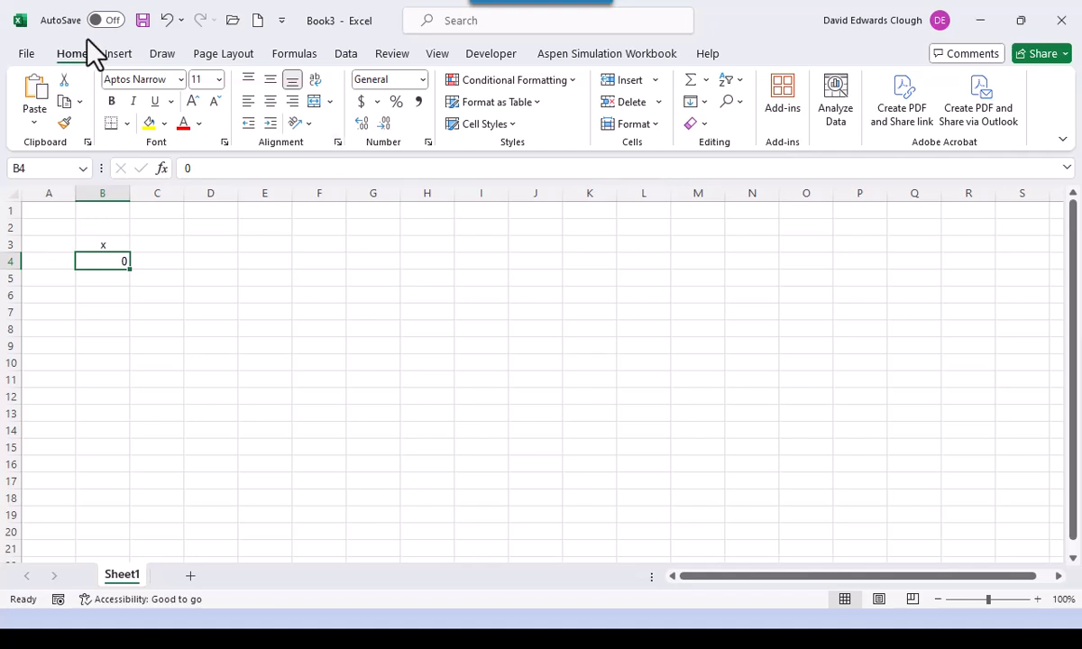
# - Fill a column series from B4 with step 0.05 and stop value 5, reaching B104
pyautogui.click(705, 102)
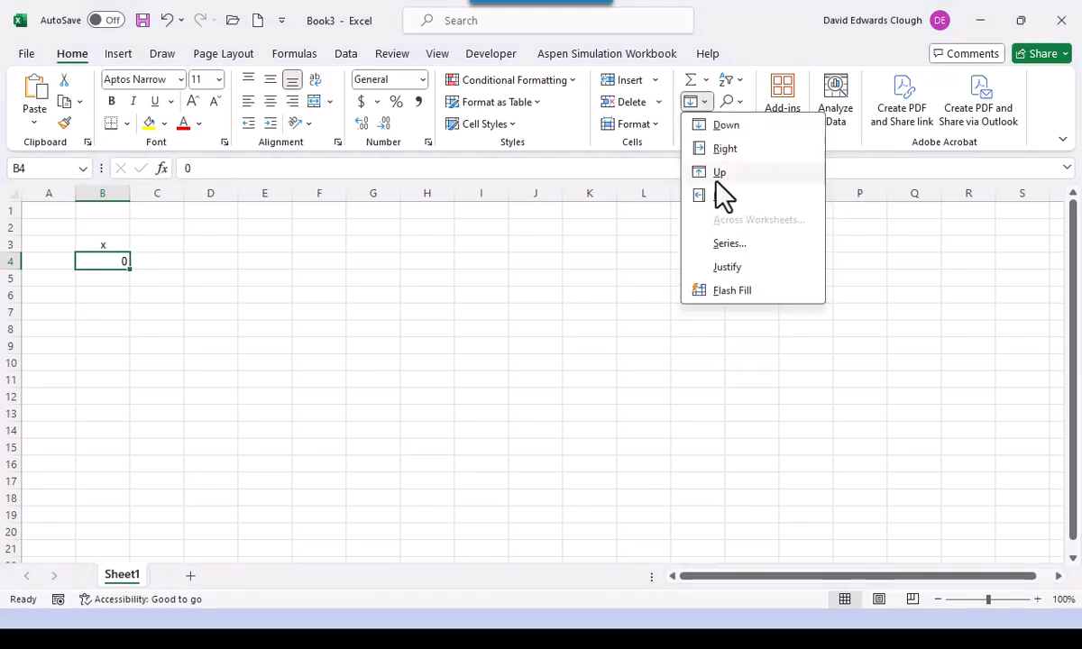
pyautogui.click(744, 244)
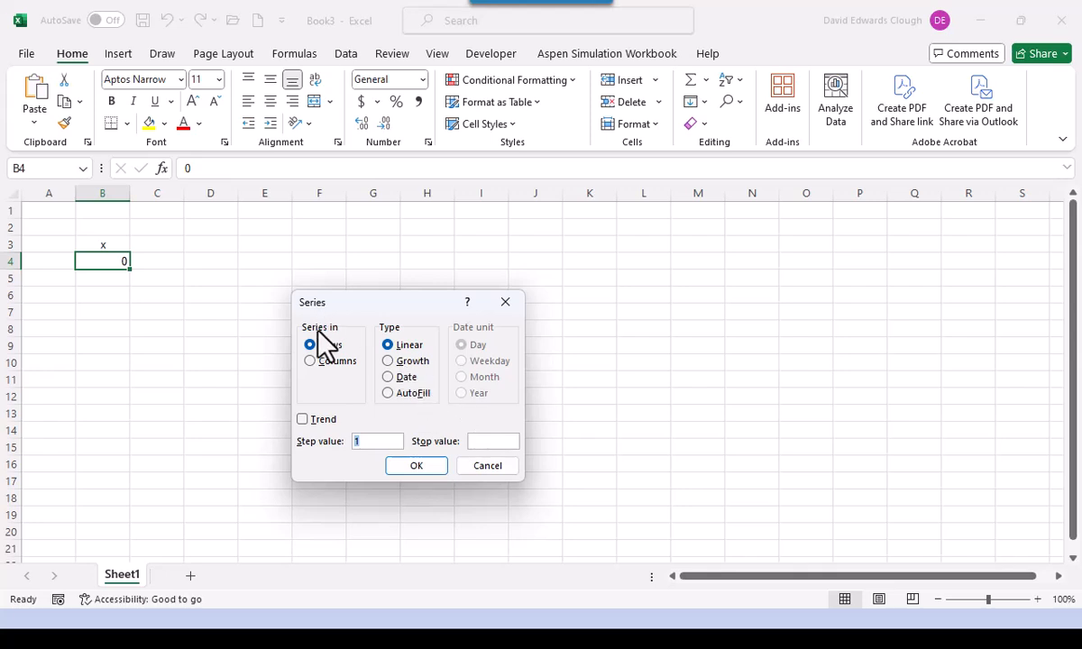
pyautogui.click(311, 361)
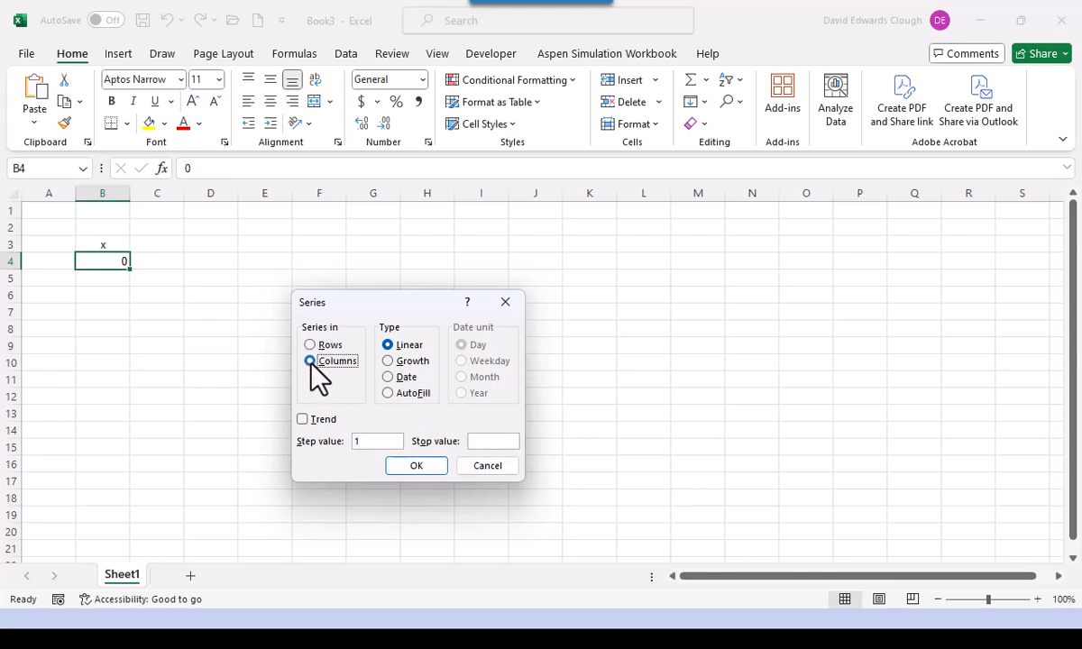
pyautogui.click(367, 442)
pyautogui.doubleClick(348, 445)
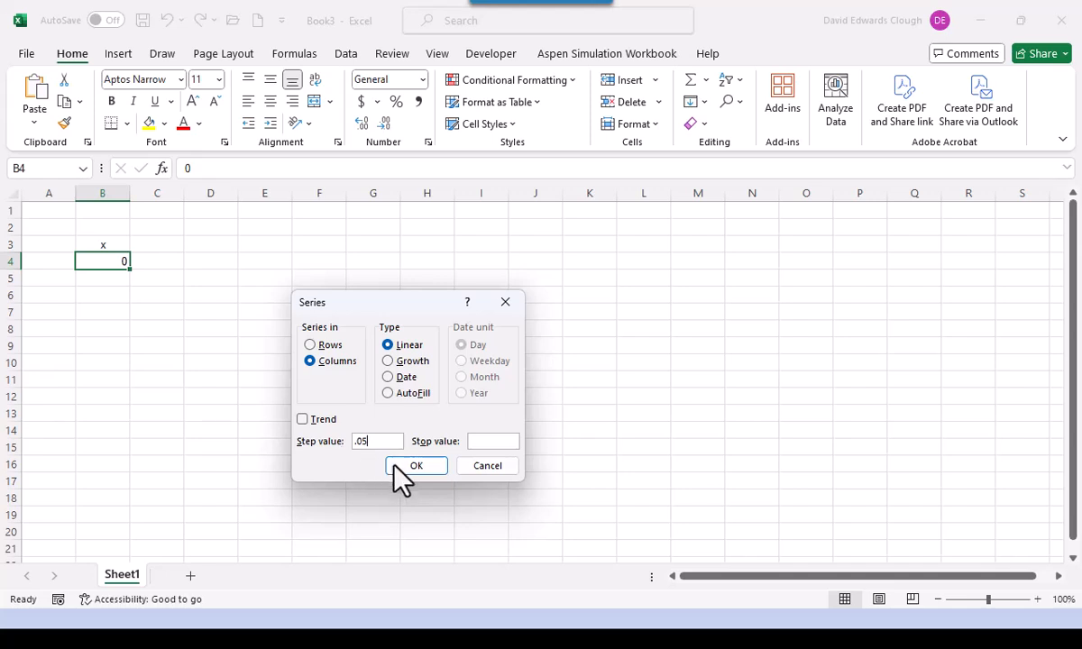
pyautogui.click(472, 442)
pyautogui.write('5')
pyautogui.click(429, 468)
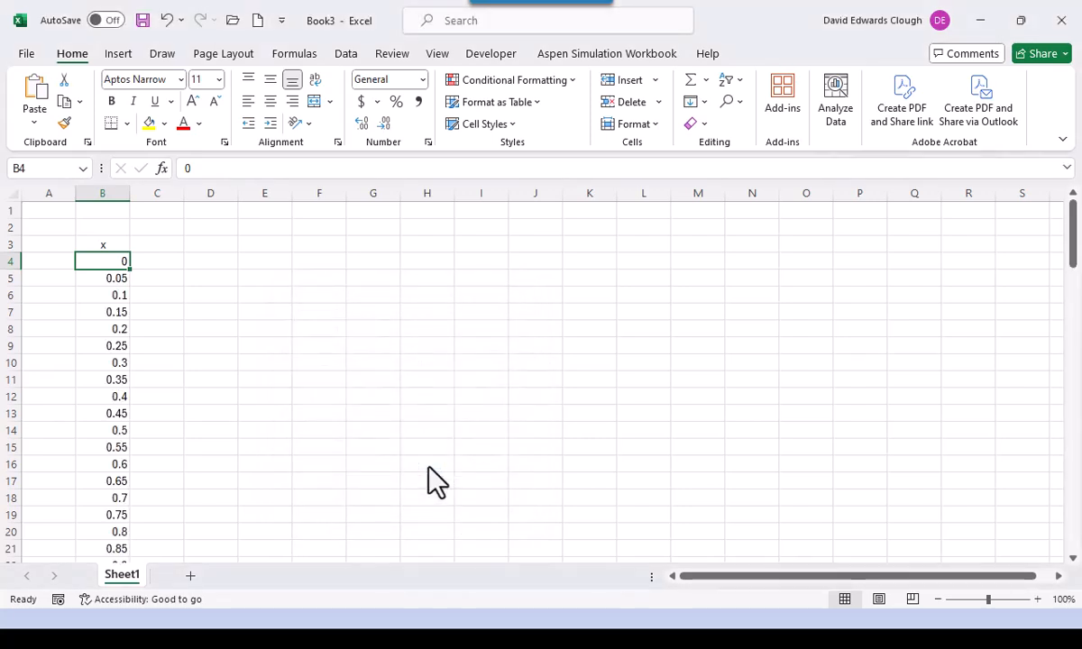
pyautogui.hotkey('ctrl', 'Down')
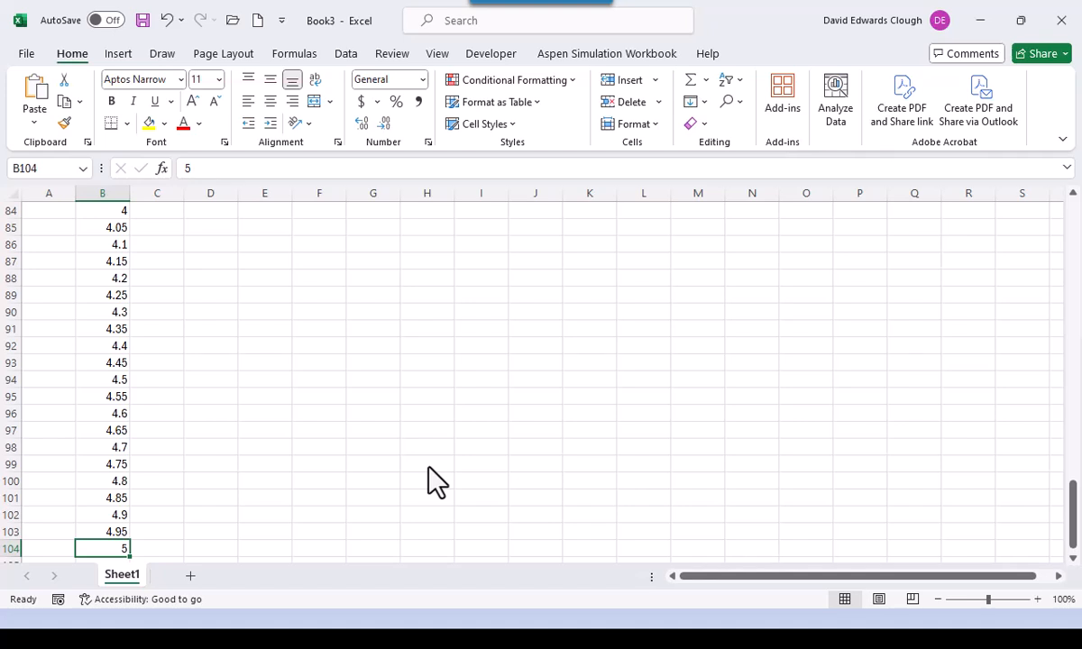
# - Format the x values in B4:B104 to show two decimal places
pyautogui.hotkey('ctrl', 'Up')
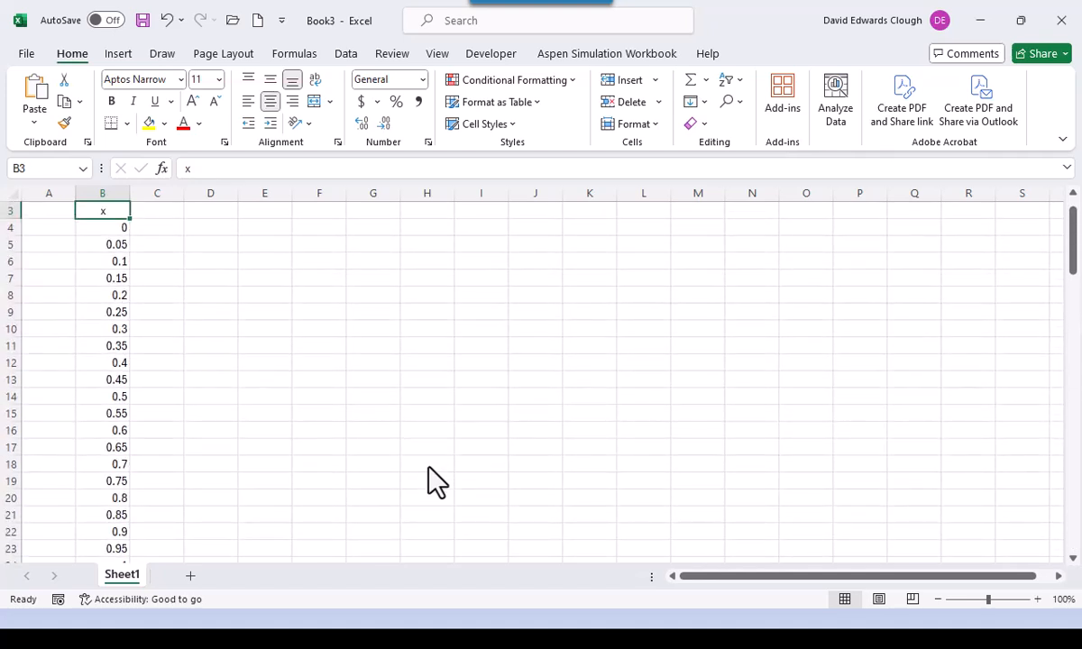
pyautogui.click(119, 229)
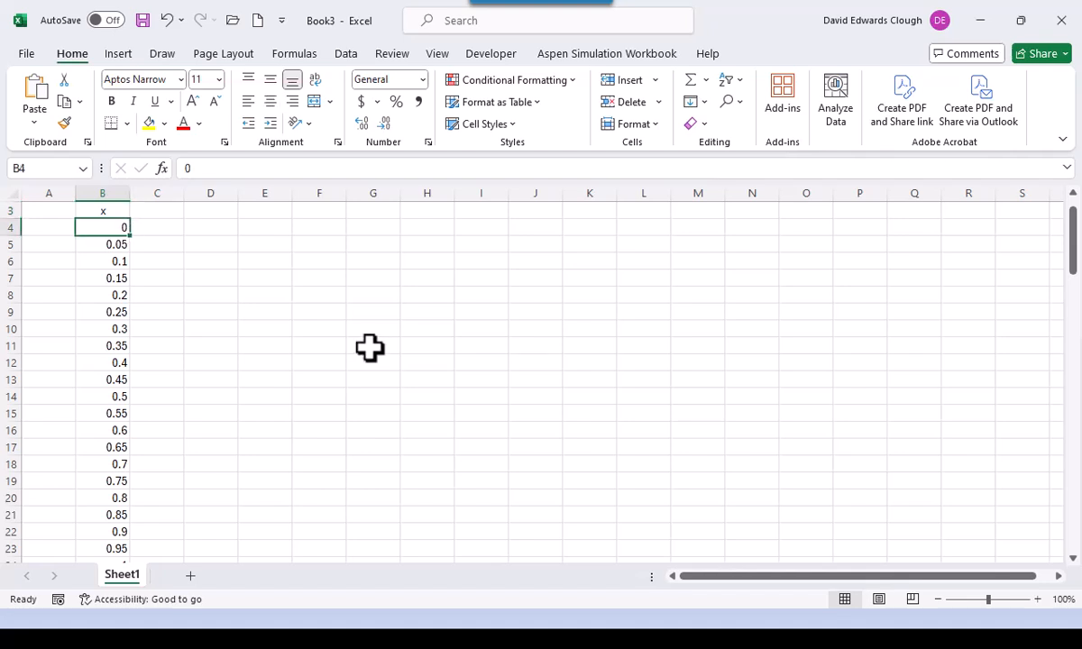
pyautogui.hotkey('ctrl', 'shift', 'Down')
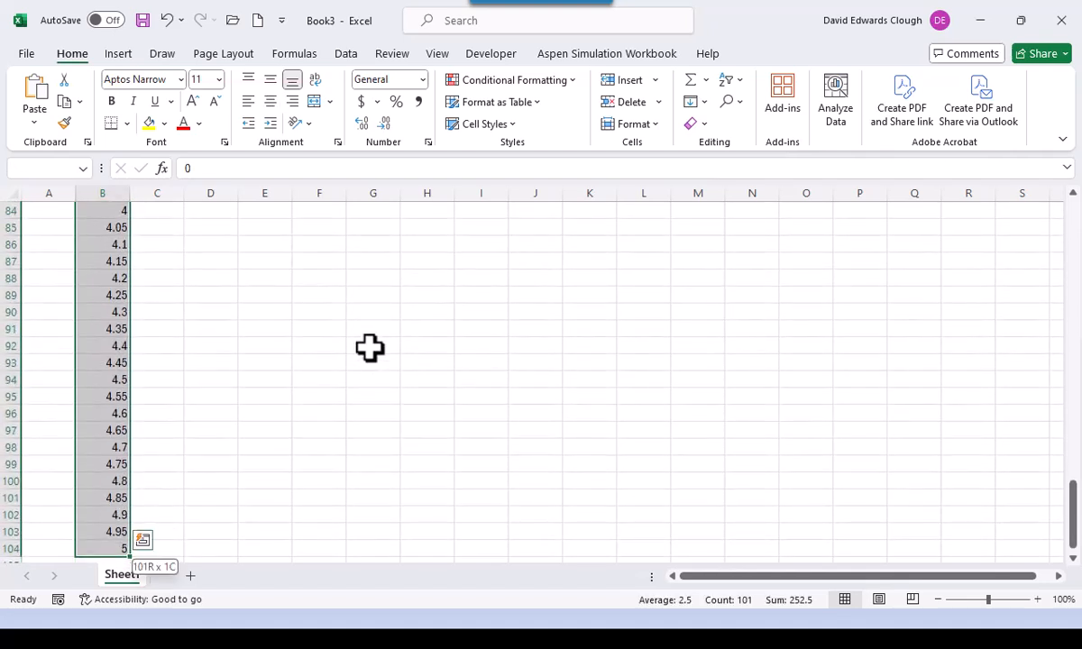
pyautogui.click(361, 123)
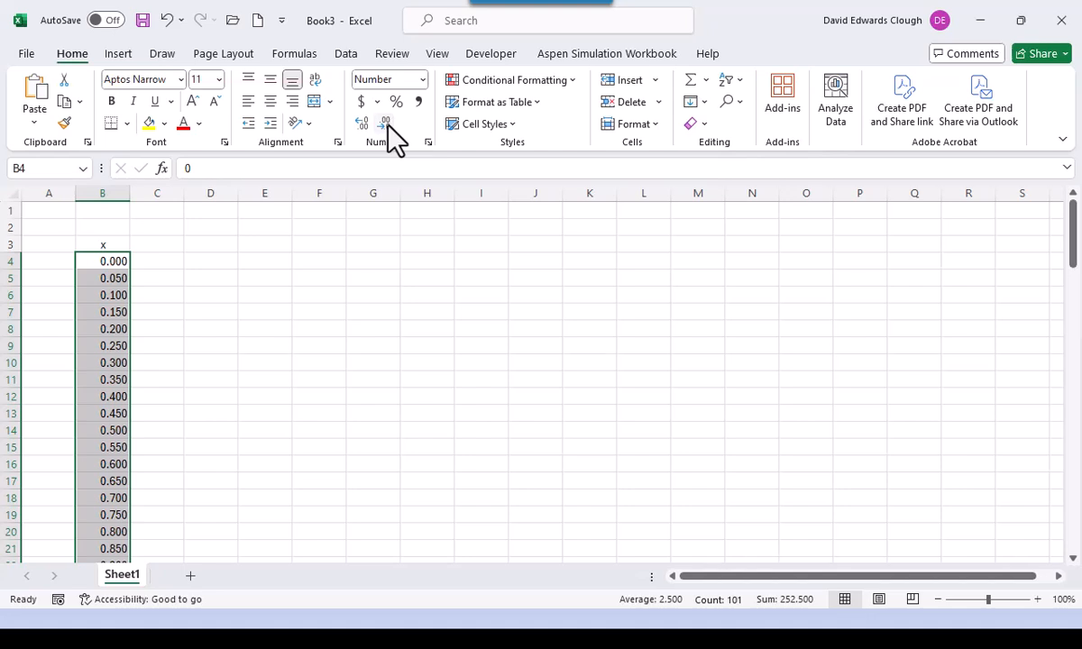
pyautogui.click(386, 124)
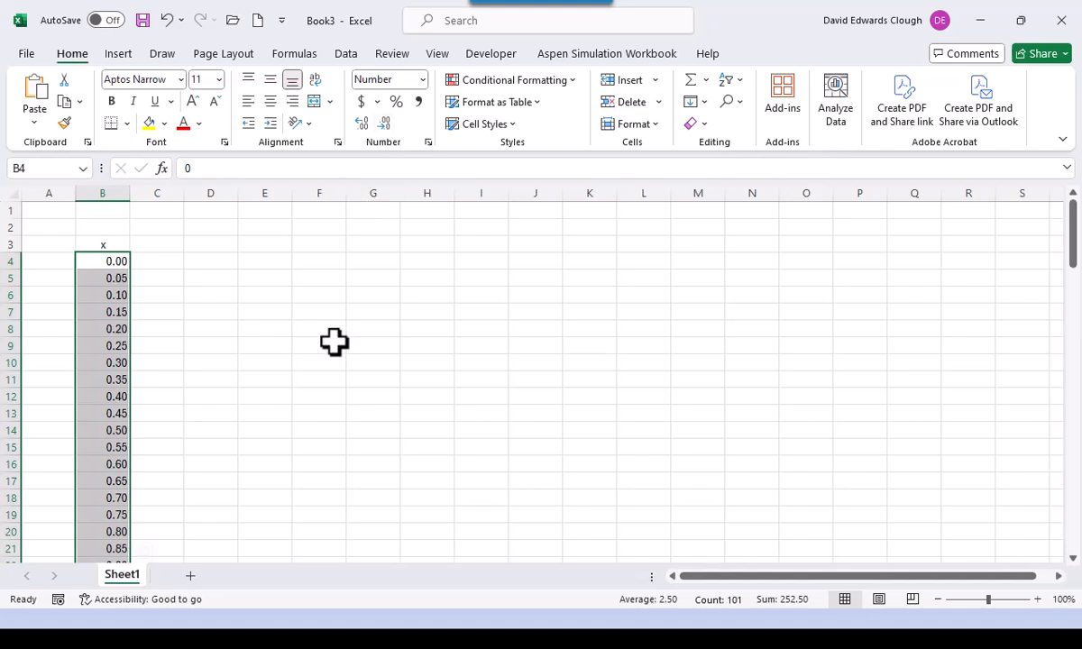
pyautogui.click(278, 313)
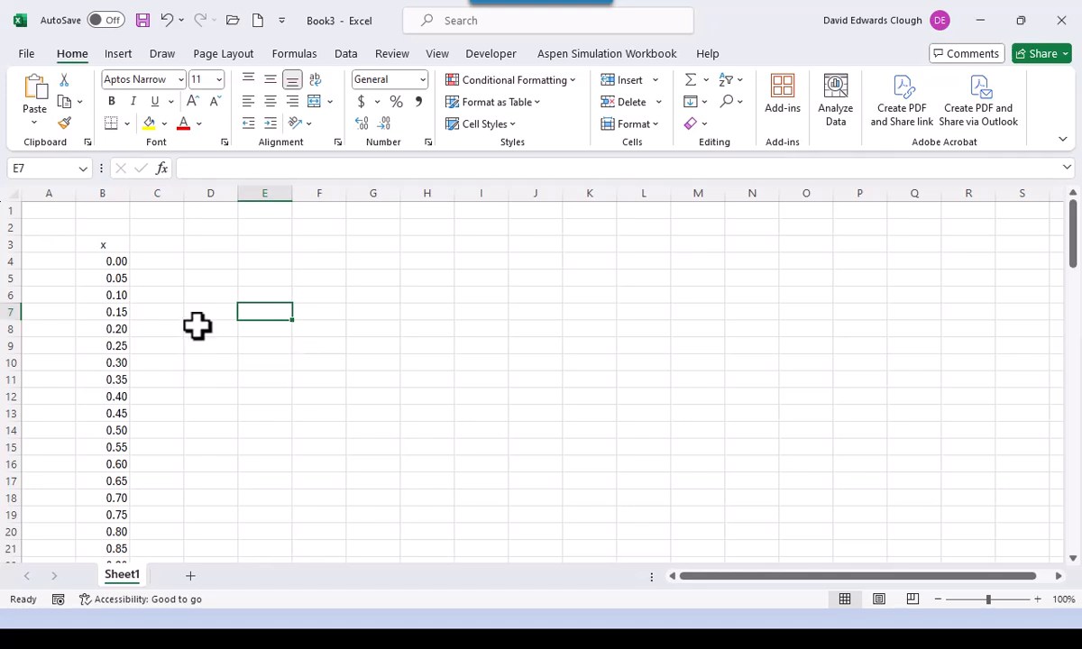
# - Enter a centred 'y' heading in C3, then select C4
pyautogui.click(150, 246)
pyautogui.write('y')
pyautogui.click(150, 240)
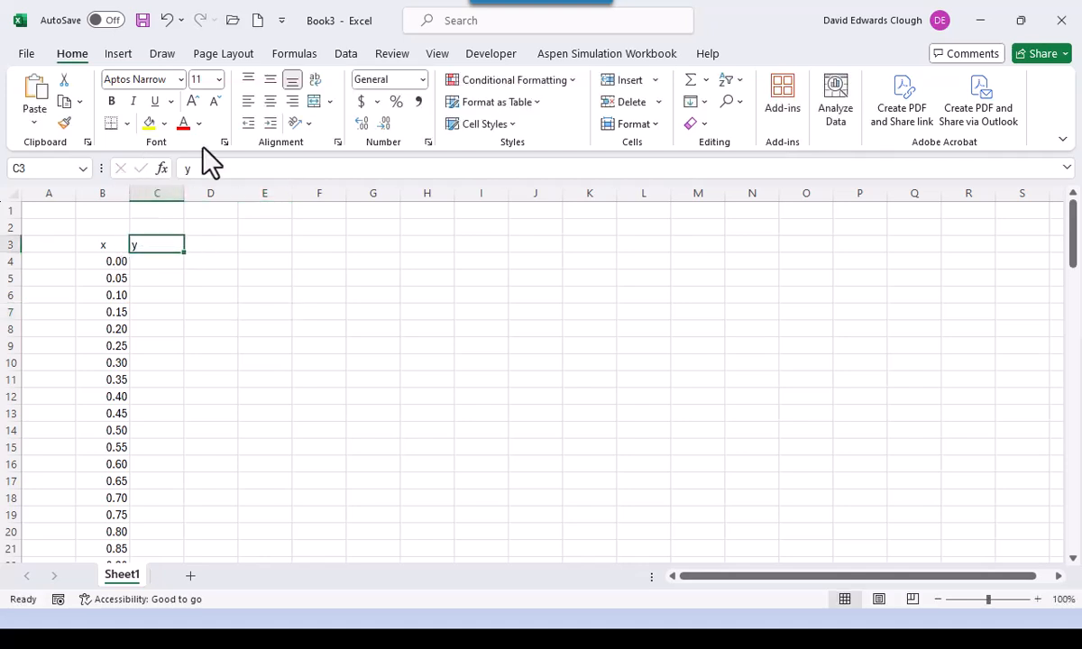
pyautogui.click(270, 102)
pyautogui.click(156, 264)
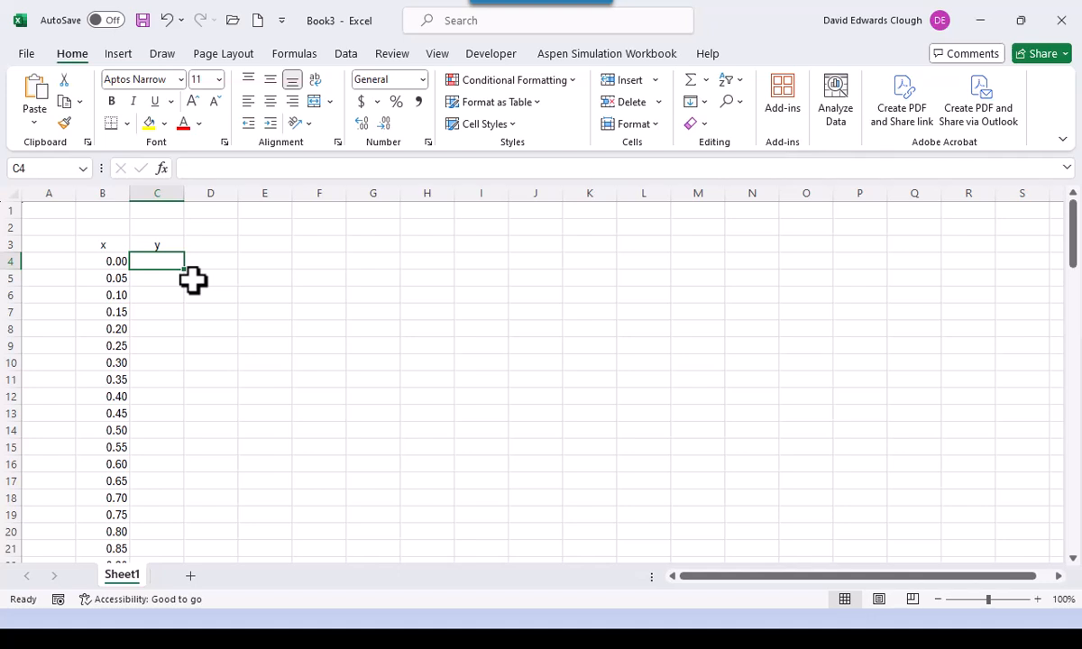
# - Enter the formula =COS(B4)*COSH(B4)-1 in C4
pyautogui.write('=')
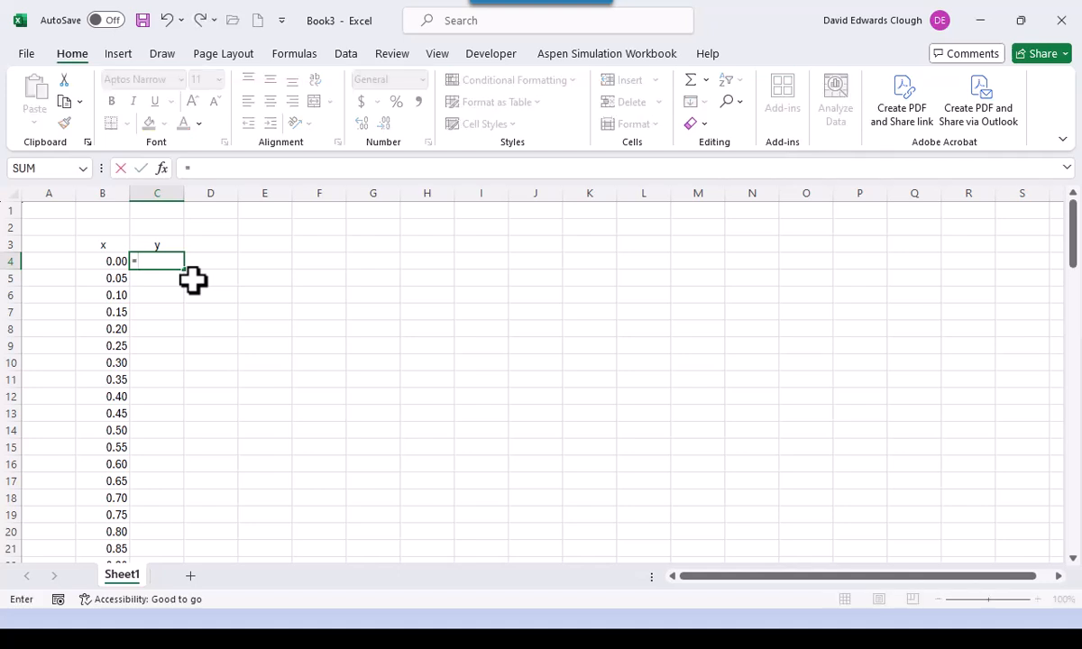
pyautogui.write('cos(')
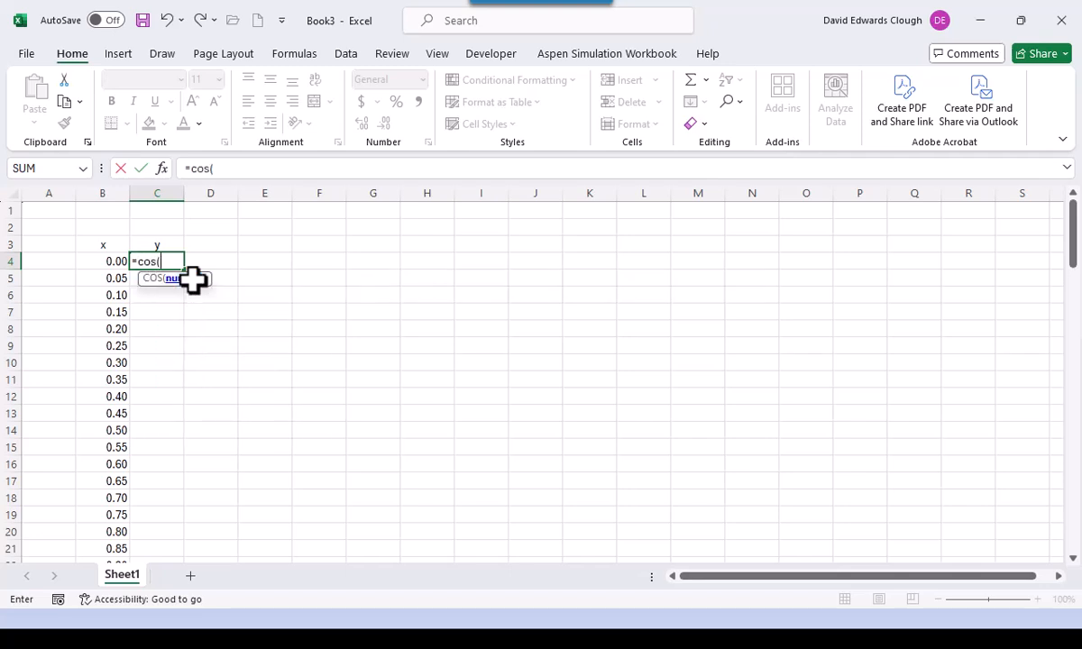
pyautogui.press('Left')
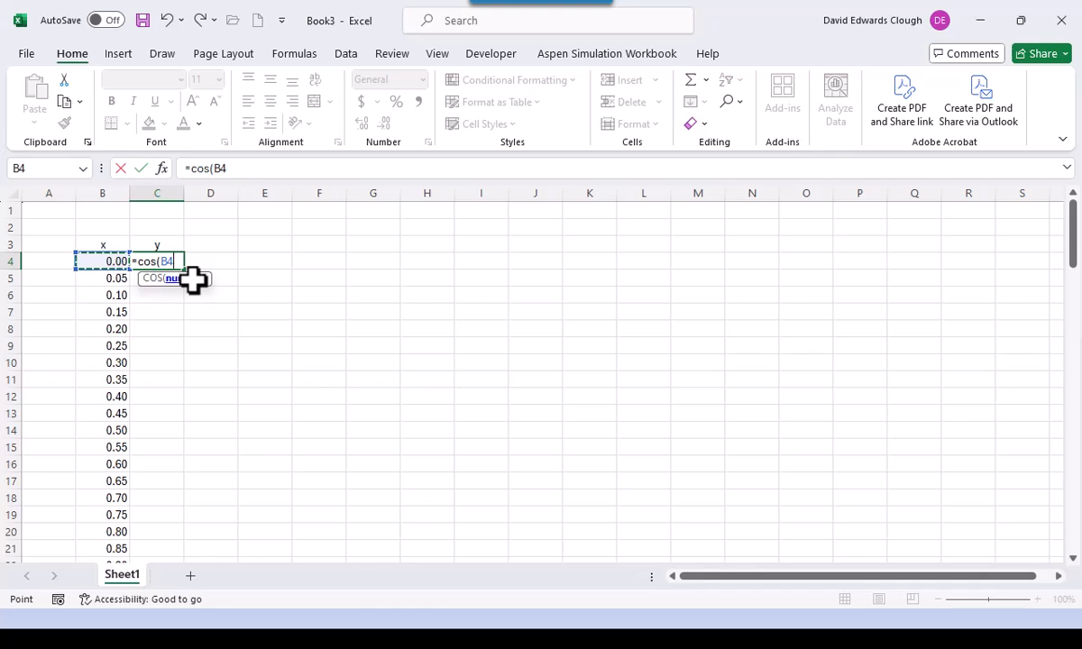
pyautogui.write(')')
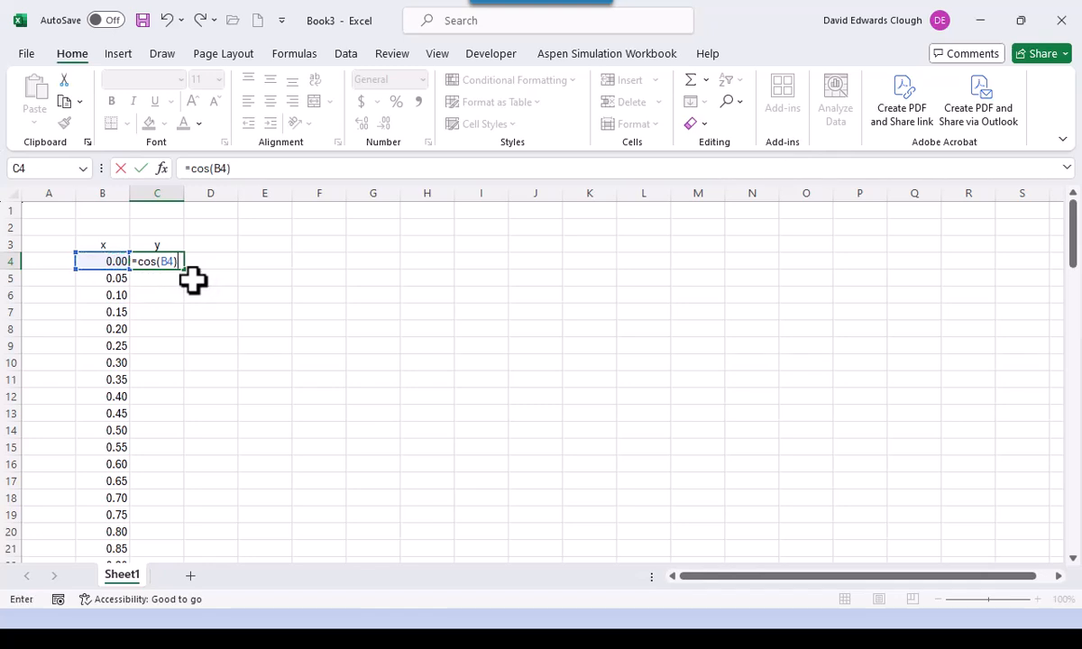
pyautogui.write('*cosh(')
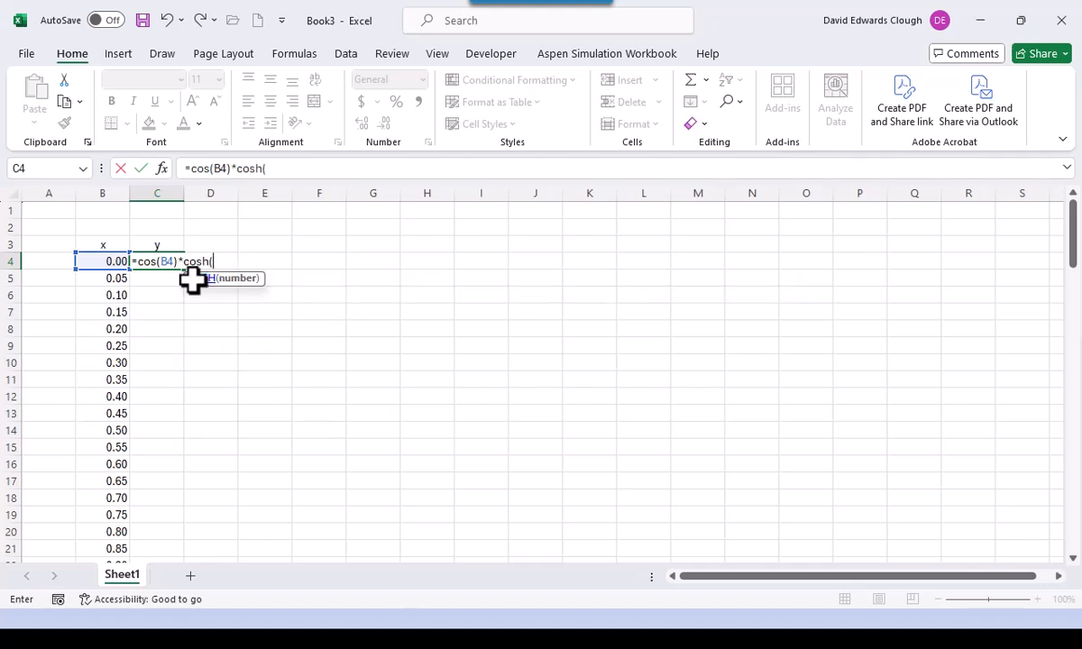
pyautogui.press('Left')
pyautogui.write(')')
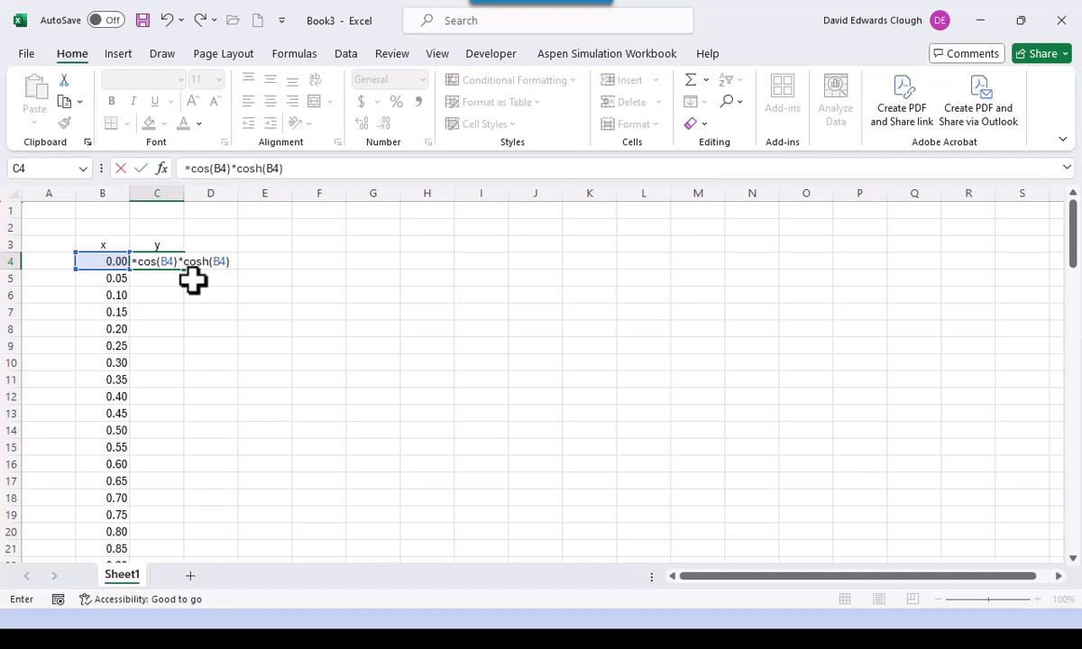
pyautogui.write('-1')
pyautogui.hotkey('ctrl', 'Return')
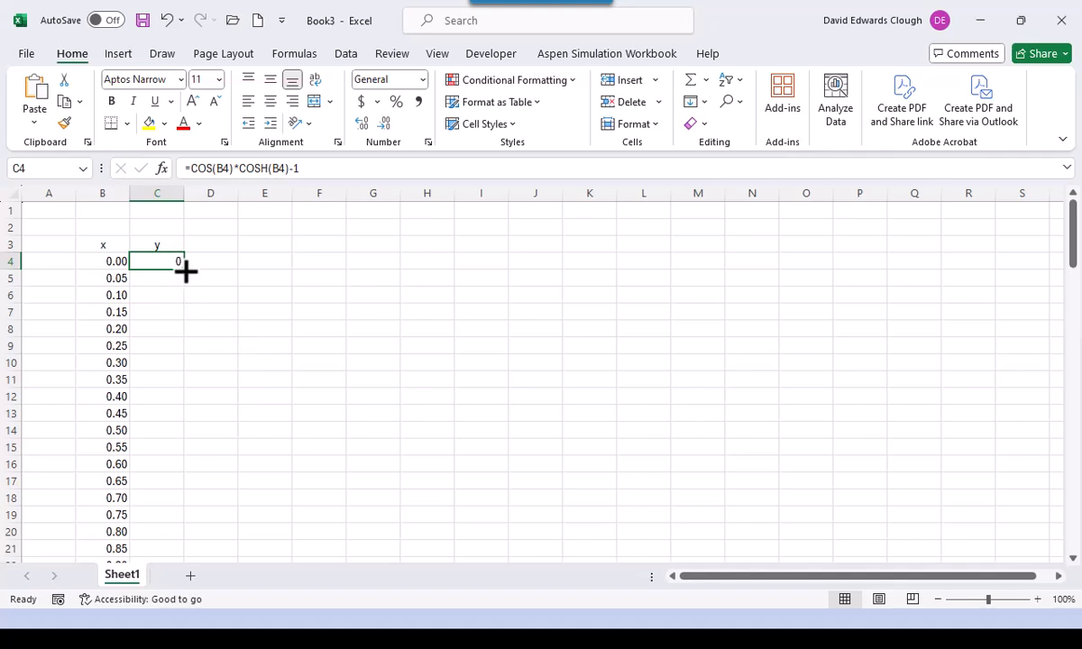
# - Fill the cos·cosh−1 formula from C4 down to row 104 and check the results
pyautogui.doubleClick(185, 268)
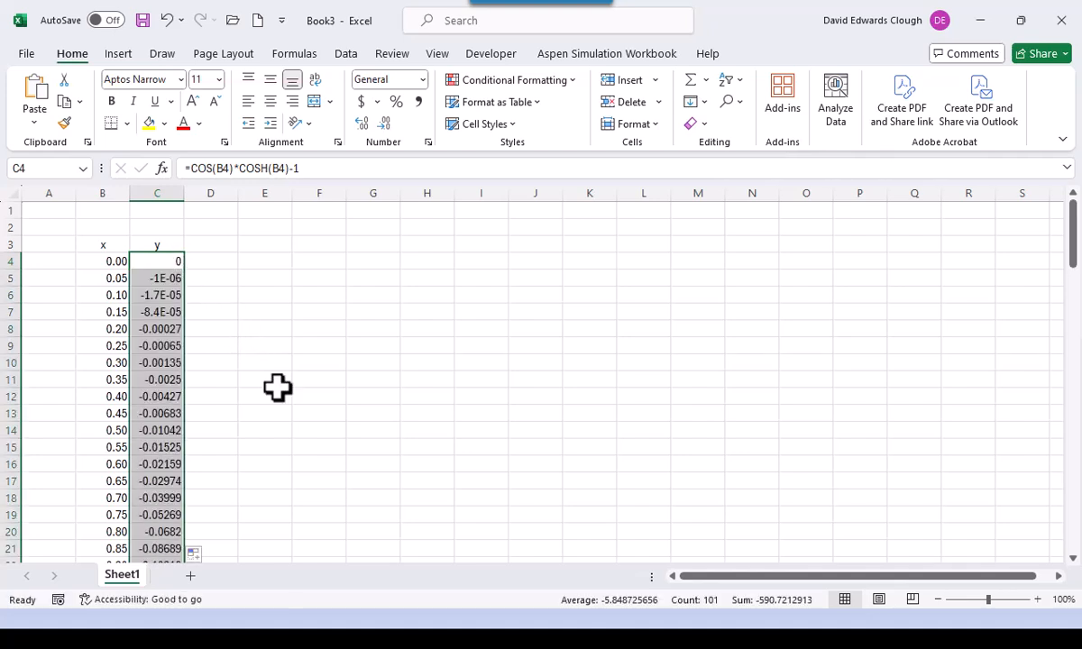
pyautogui.scroll(-13, 277, 388)
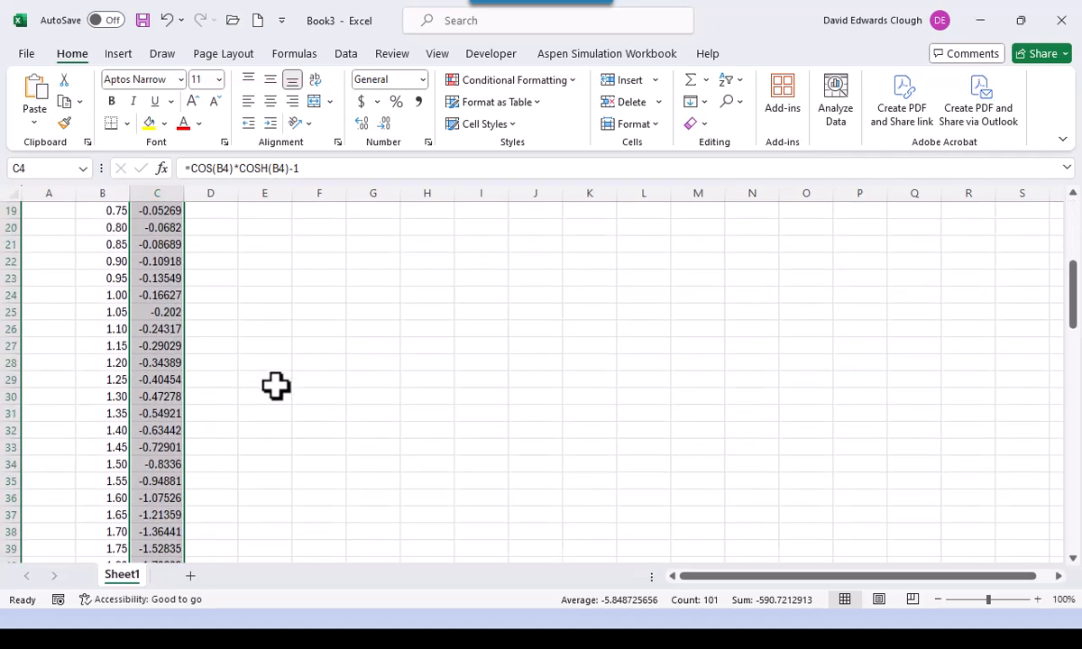
pyautogui.scroll(-10, 276, 386)
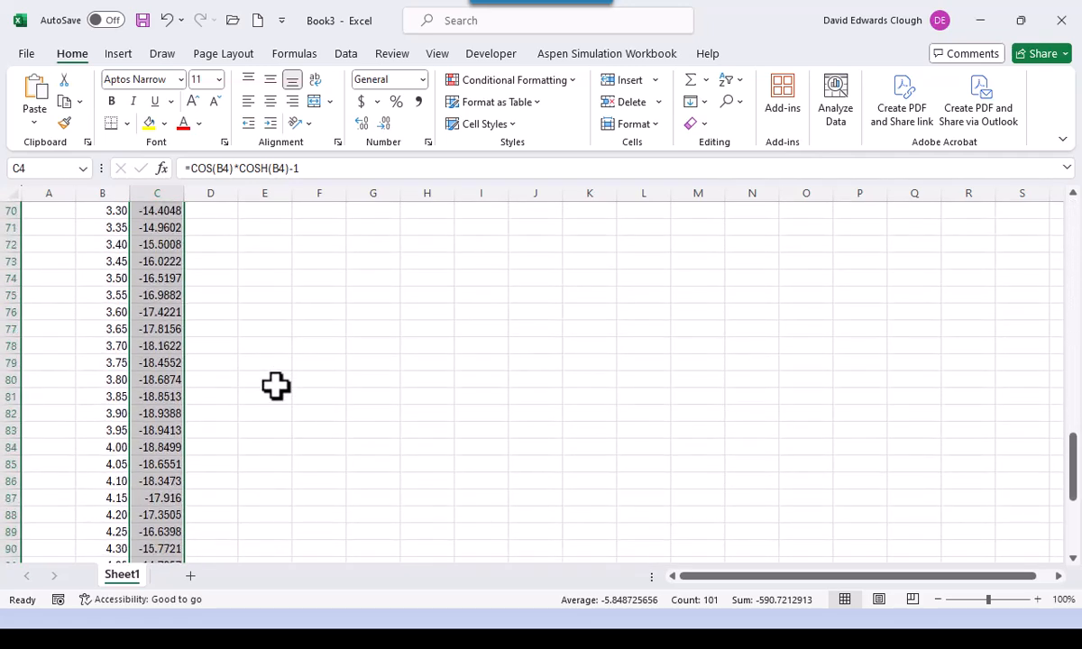
pyautogui.scroll(-5, 275, 388)
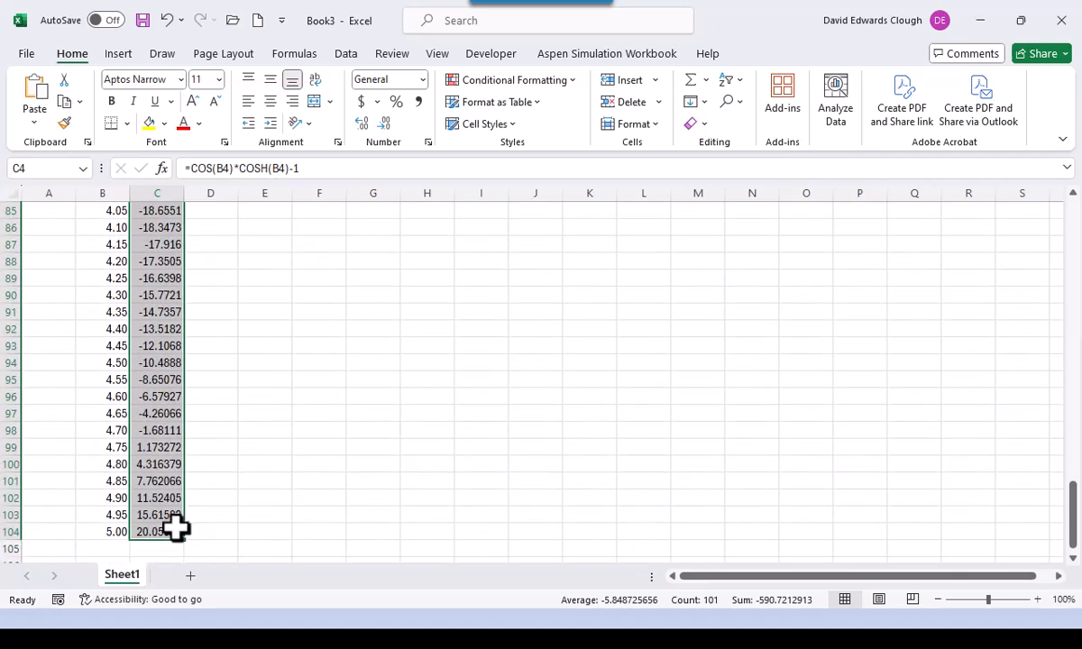
pyautogui.scroll(20, 313, 498)
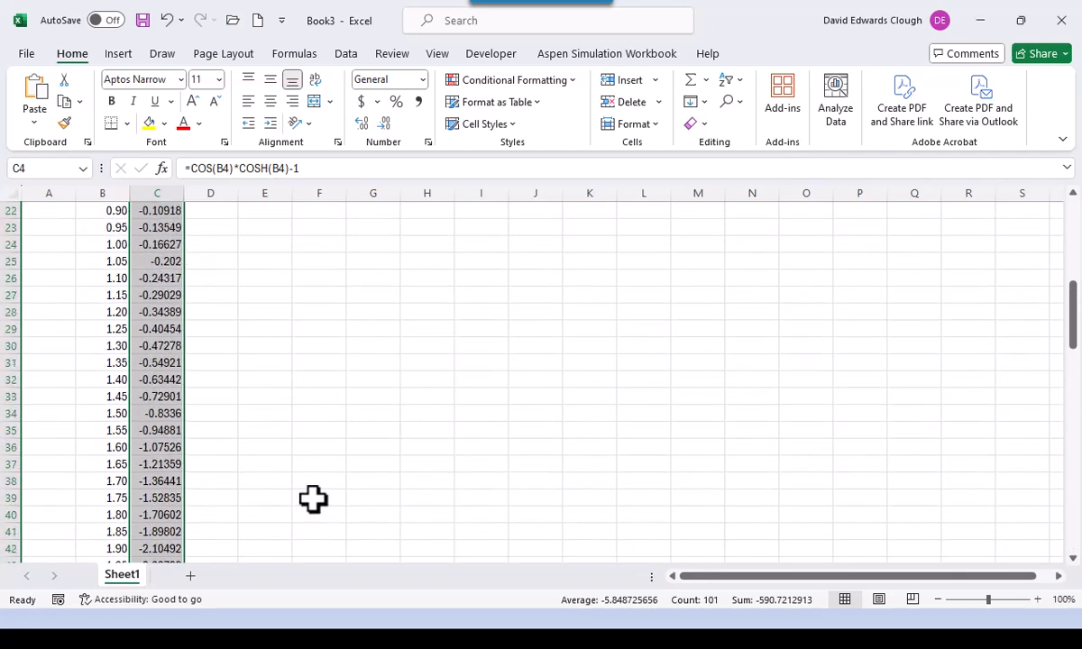
# - Select the x–y data range B4:C104
pyautogui.click(117, 261)
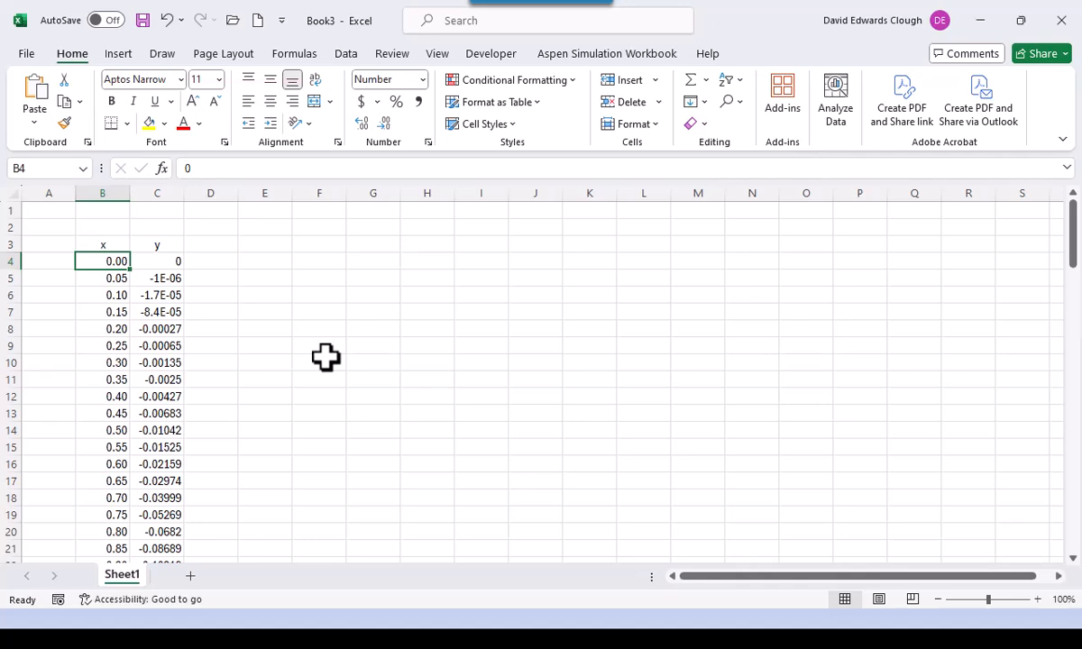
pyautogui.hotkey('ctrl', 'shift', 'Down')
pyautogui.hotkey('shift', 'Right')
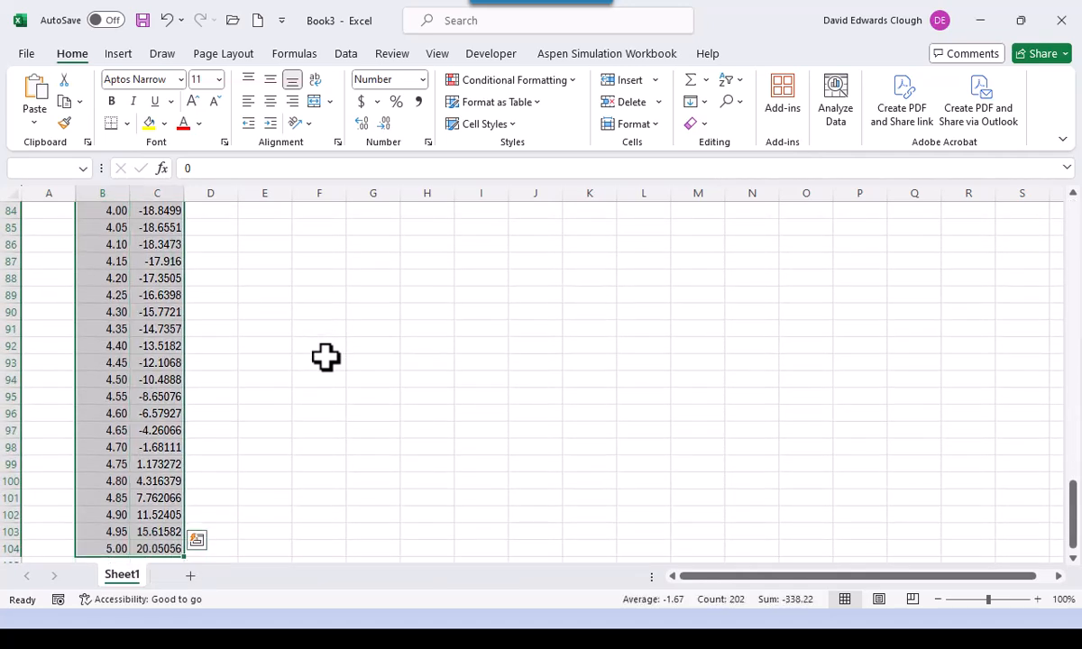
pyautogui.hotkey('ctrl', 'BackSpace')
pyautogui.click(326, 357)
pyautogui.rightClick(327, 358)
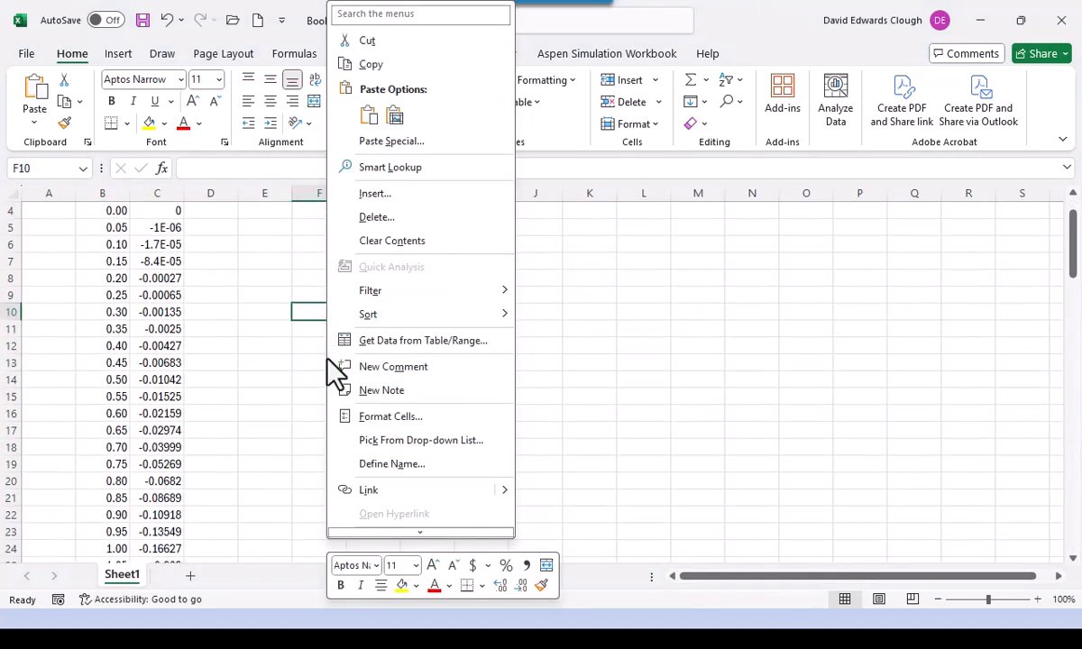
pyautogui.click(111, 212)
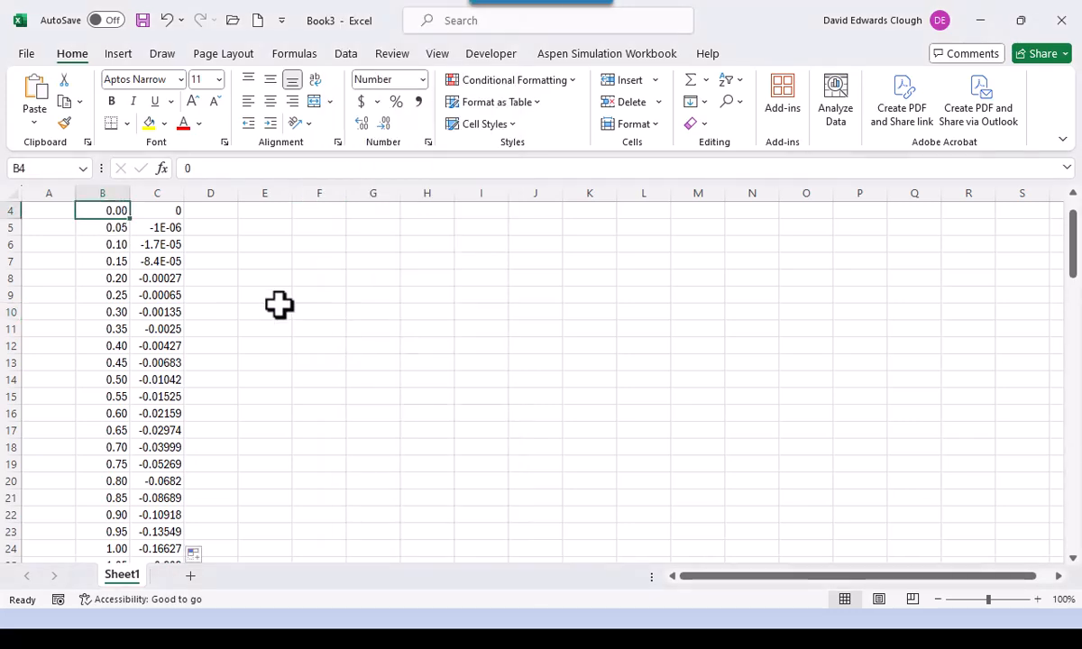
pyautogui.hotkey('ctrl', 'shift', 'Down')
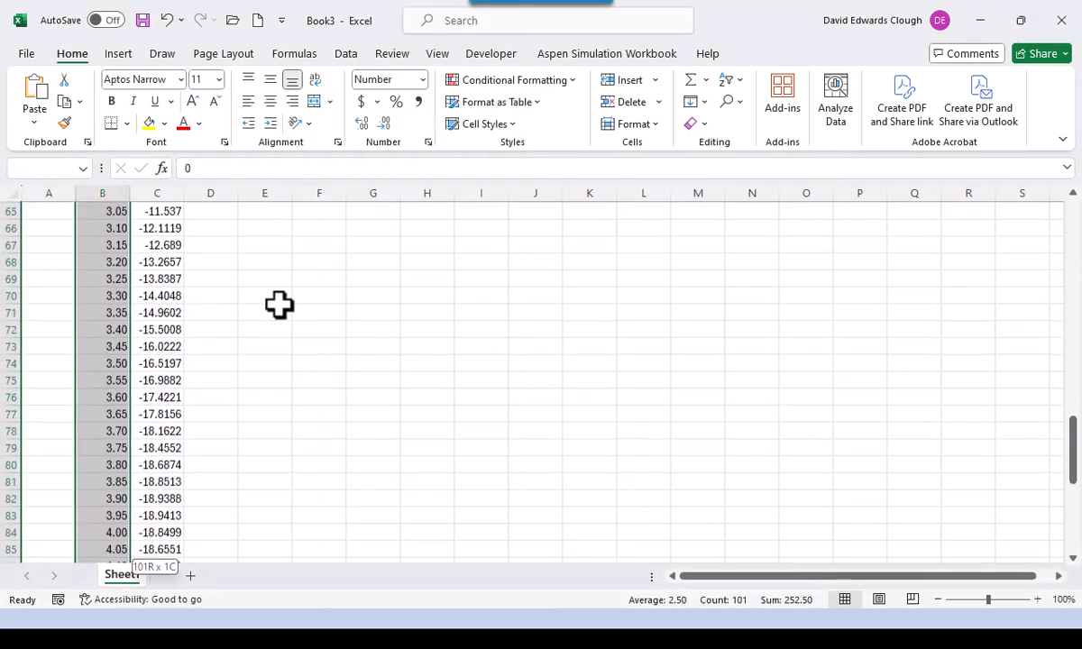
pyautogui.hotkey('shift', 'Right')
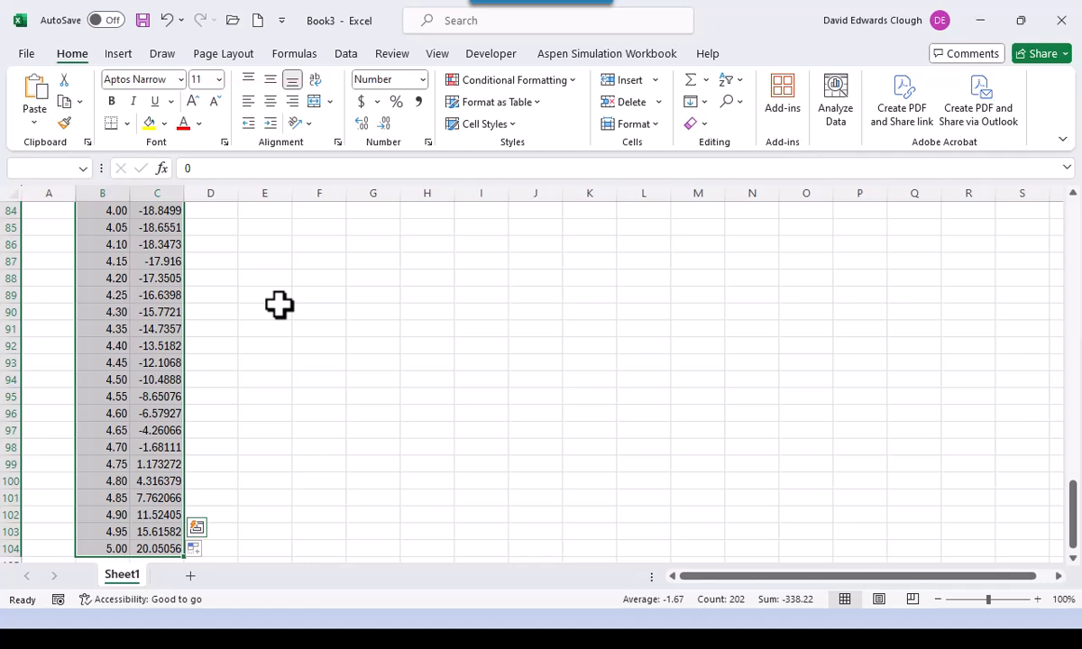
pyautogui.press('Tab')
pyautogui.hotkey('shift', 'Tab')
pyautogui.scroll(1, 279, 305)
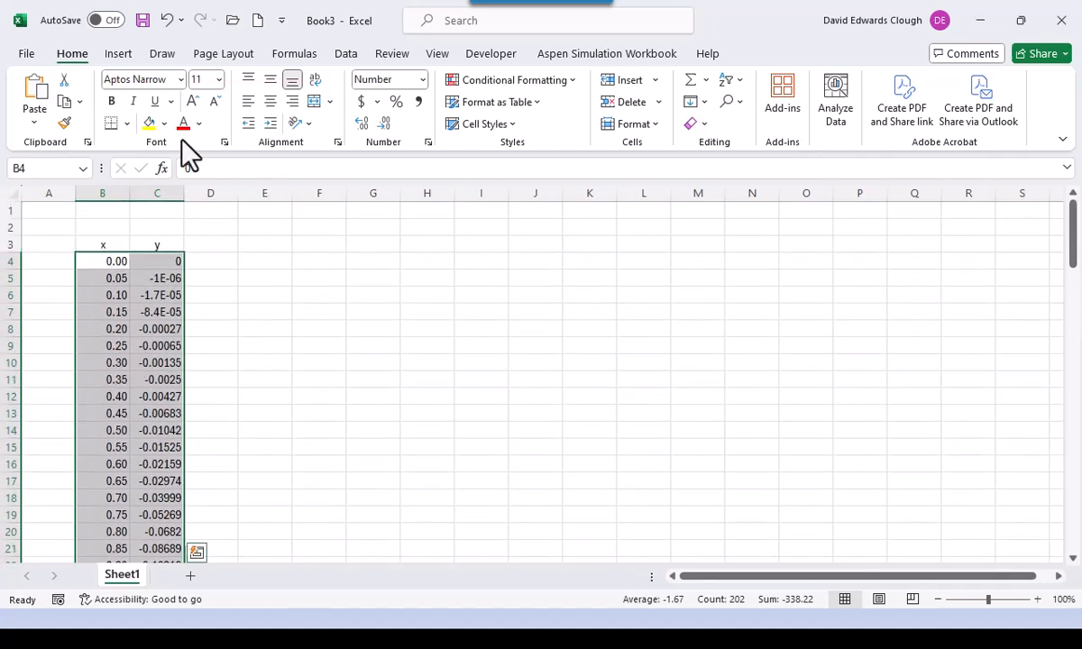
# - Insert a Scatter with Straight Lines chart of the selected x–y data
pyautogui.click(119, 56)
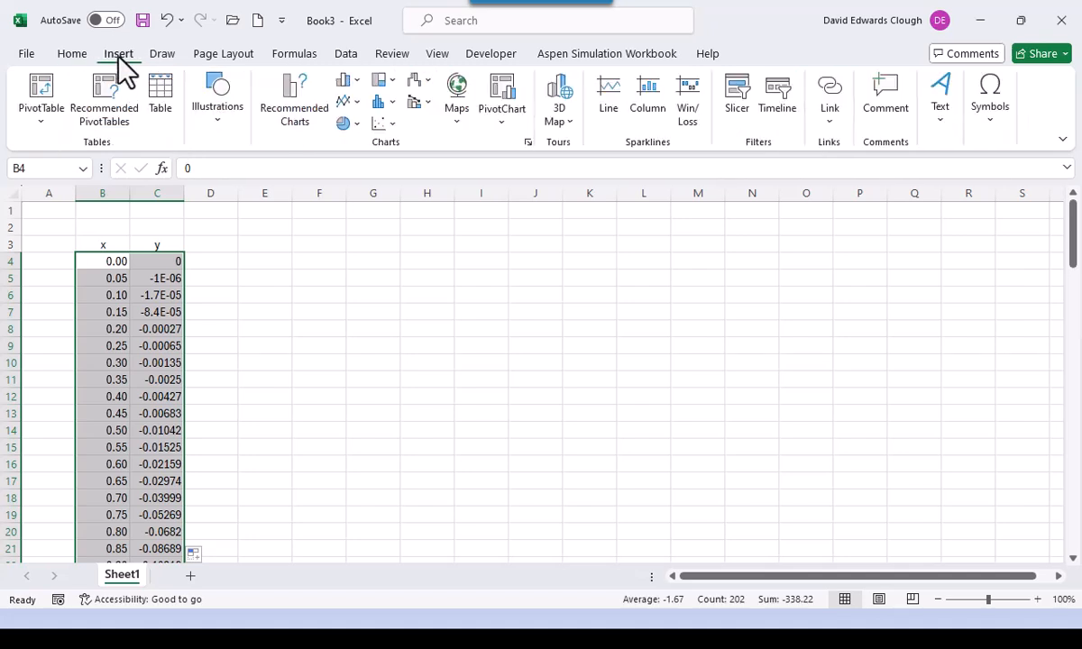
pyautogui.click(389, 128)
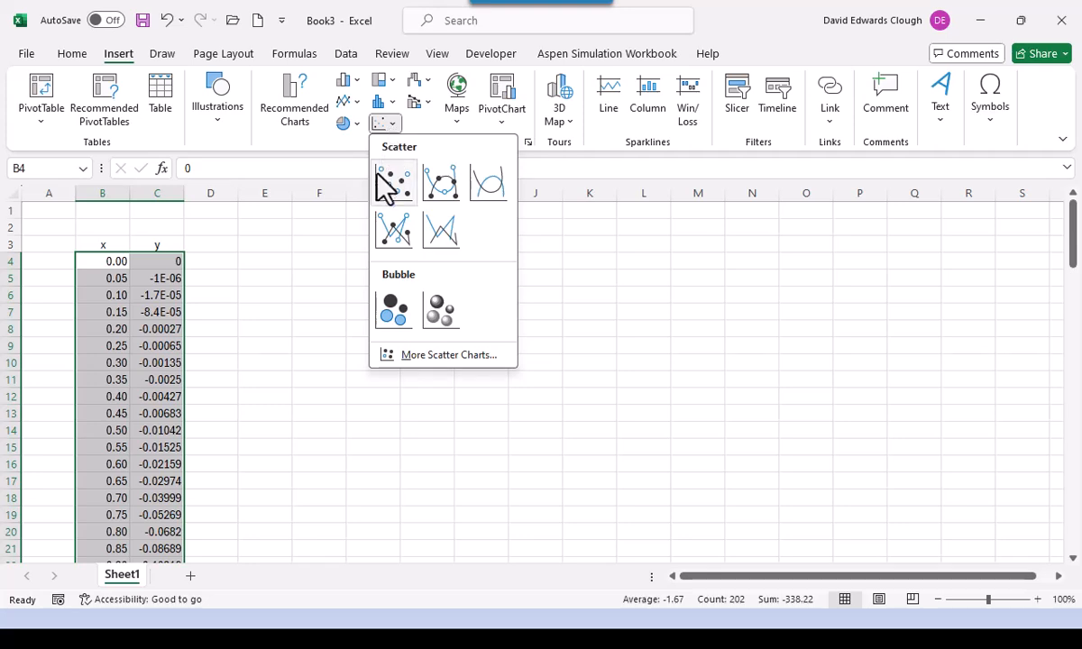
pyautogui.click(450, 231)
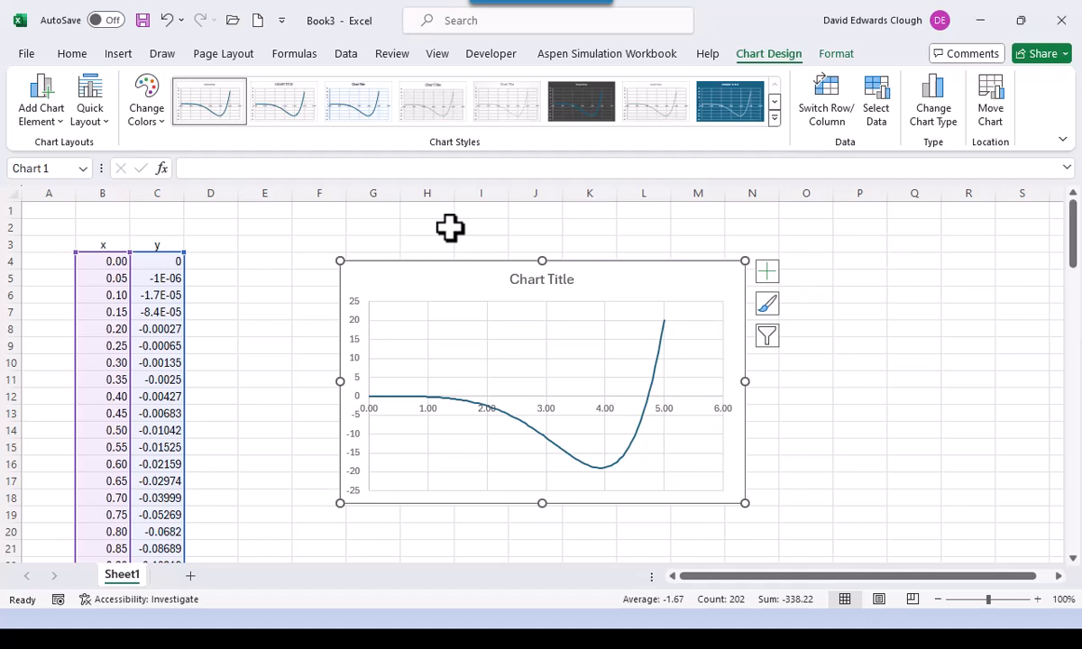
# - Move the scatter chart to a new chart sheet named Chart1
pyautogui.rightClick(498, 294)
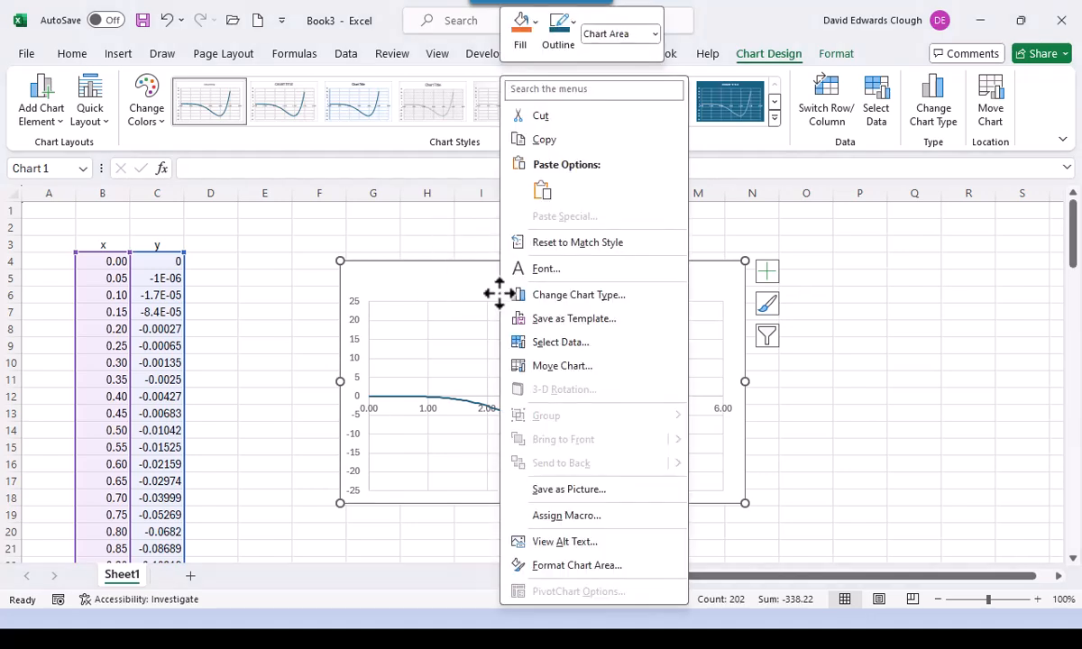
pyautogui.click(554, 366)
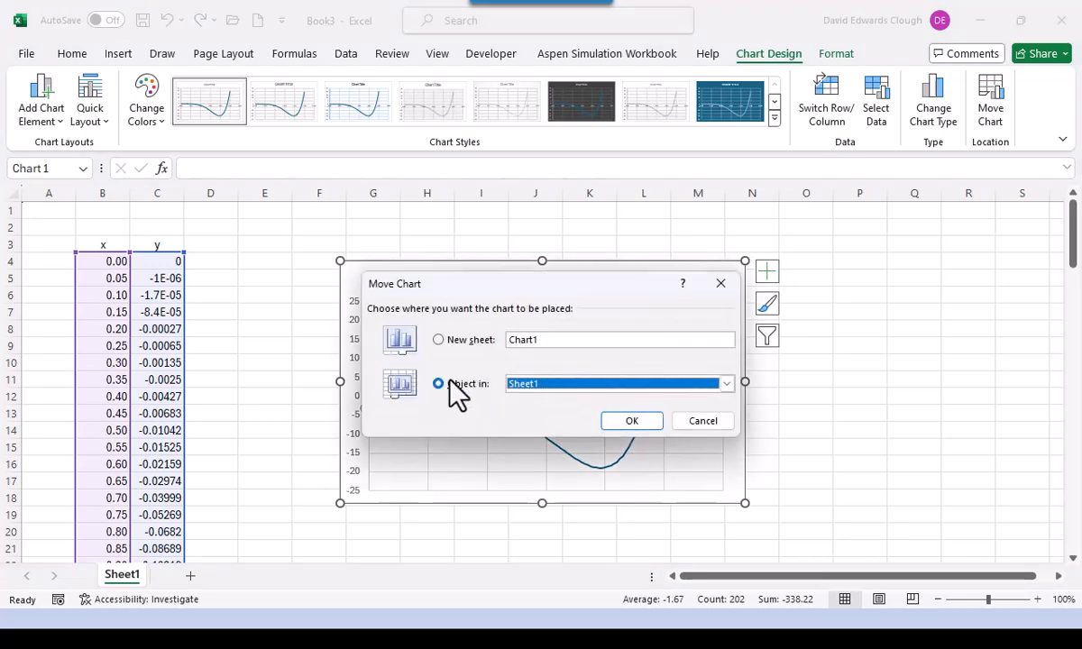
pyautogui.click(439, 340)
pyautogui.click(625, 424)
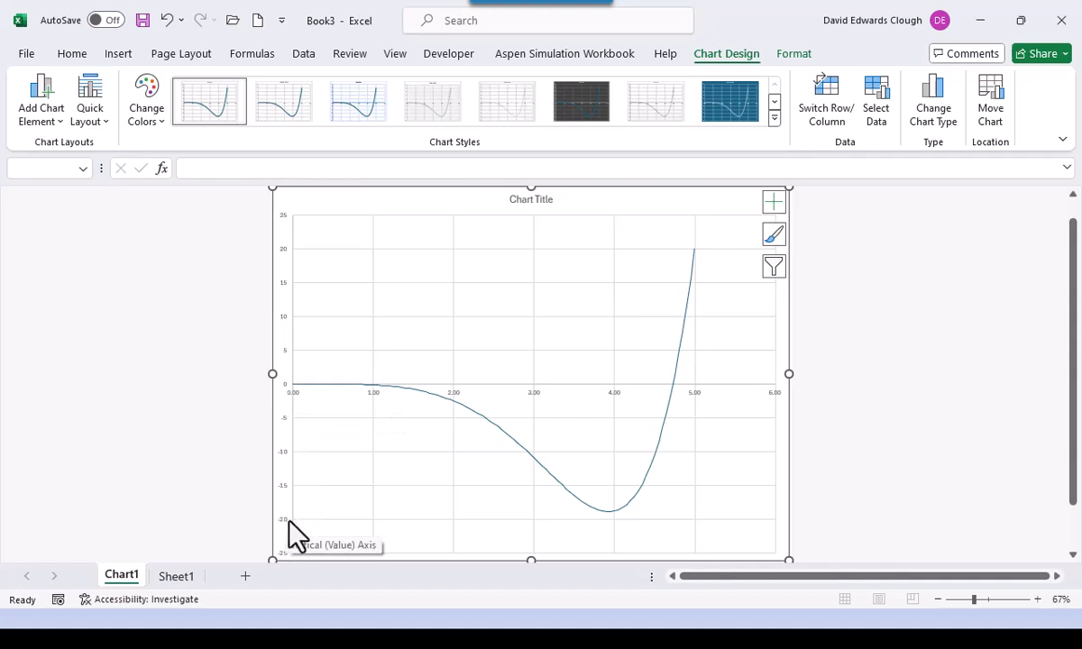
pyautogui.click(284, 452)
# - Make the horizontal axis cross the vertical axis at -20
pyautogui.rightClick(284, 452)
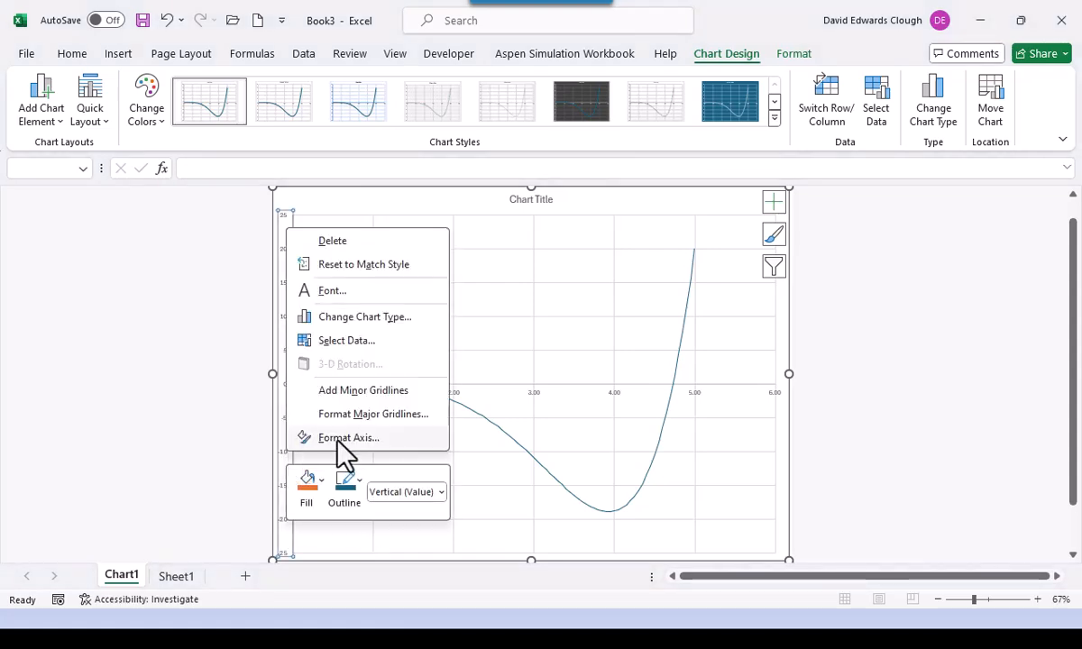
pyautogui.click(341, 438)
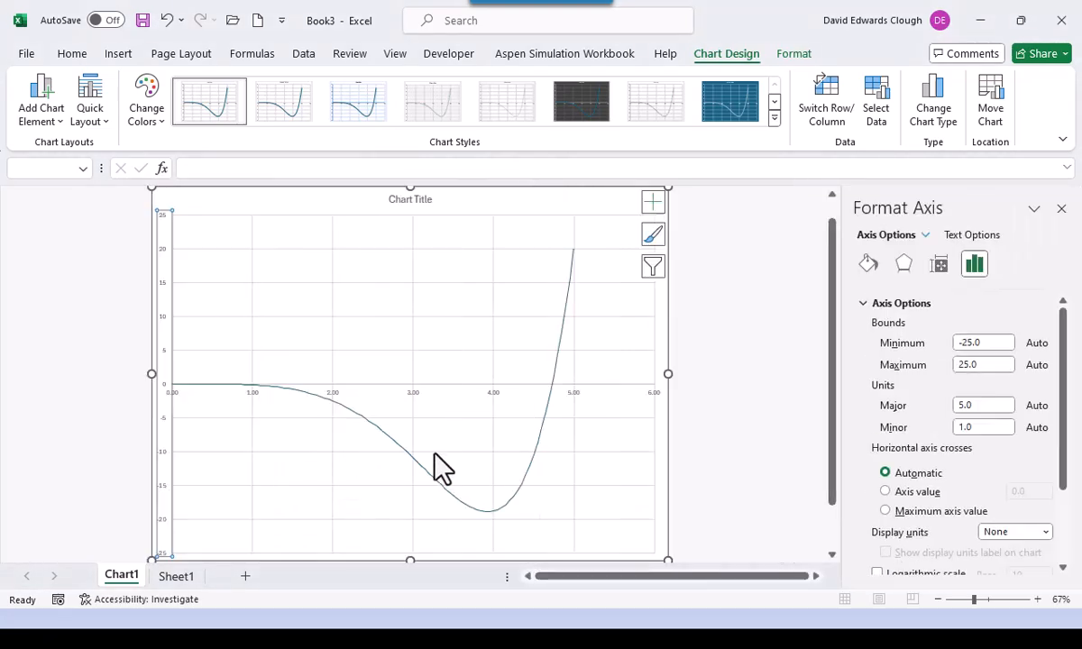
pyautogui.click(886, 495)
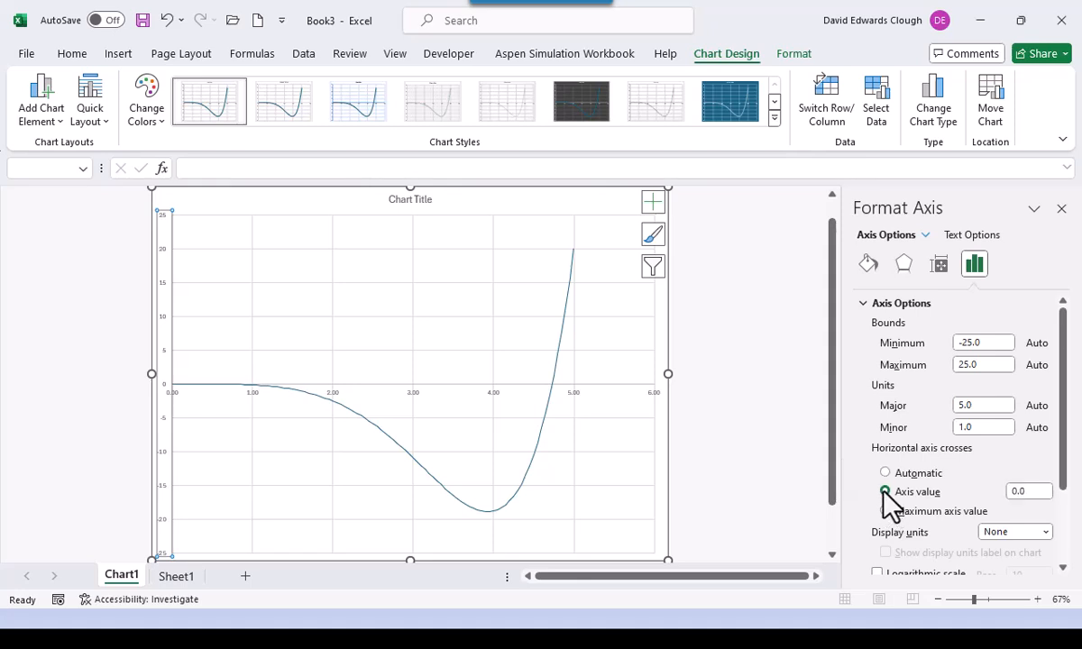
pyautogui.doubleClick(1028, 492)
pyautogui.write('-20')
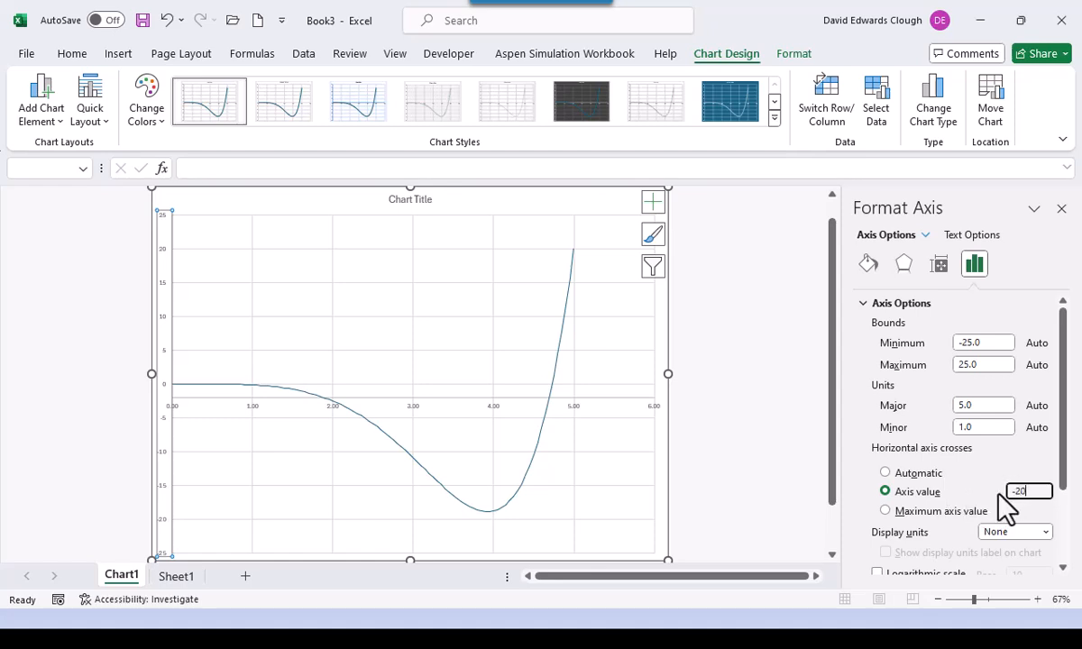
pyautogui.press('Return')
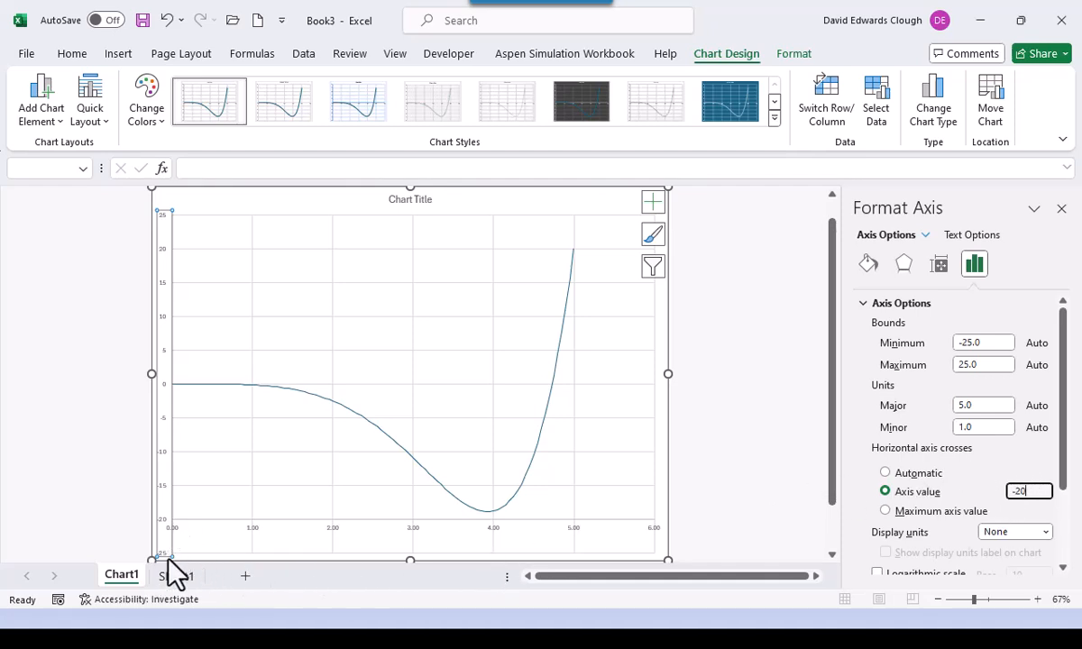
# - Fix the vertical axis bounds at minimum -20 and maximum 20
pyautogui.moveTo(983, 343); pyautogui.dragTo(921, 345)
pyautogui.write('-20')
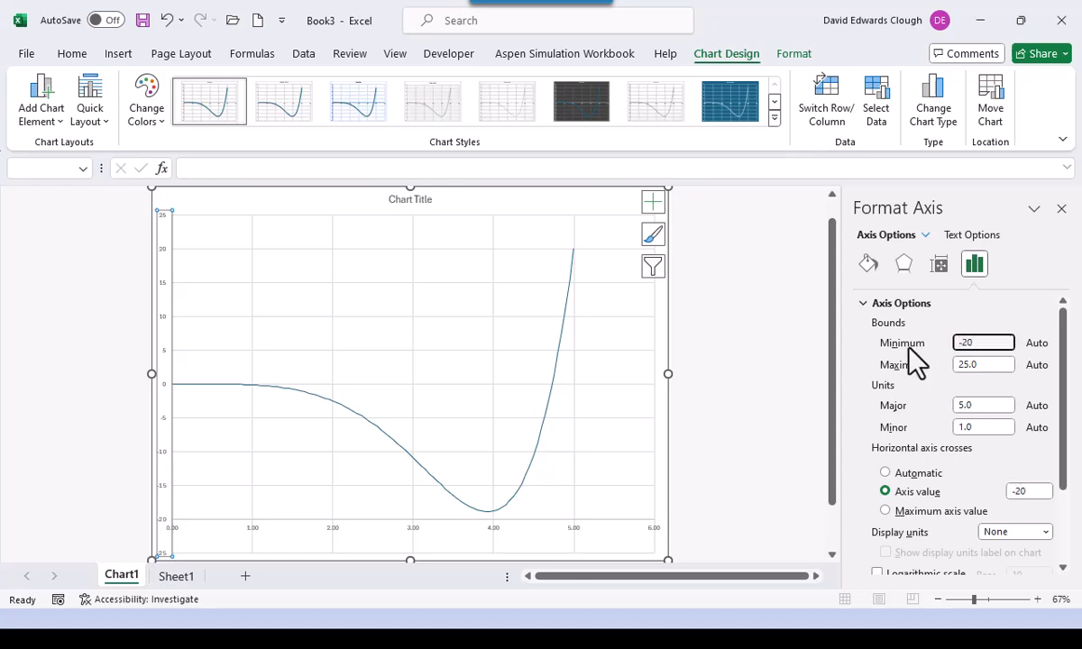
pyautogui.press('Return')
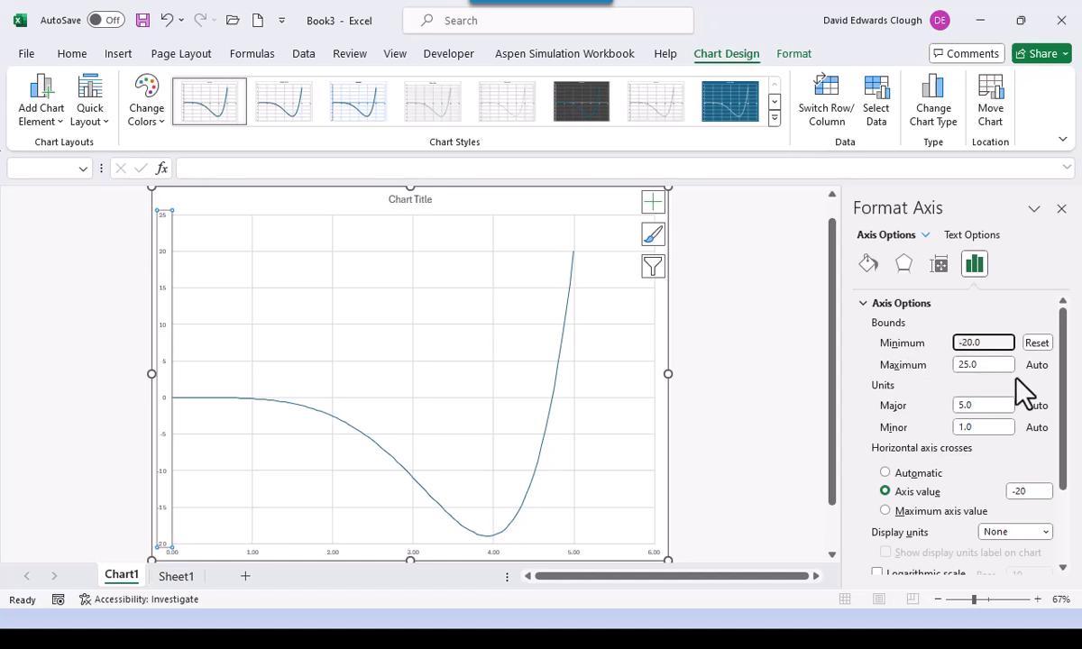
pyautogui.moveTo(986, 365); pyautogui.dragTo(915, 379)
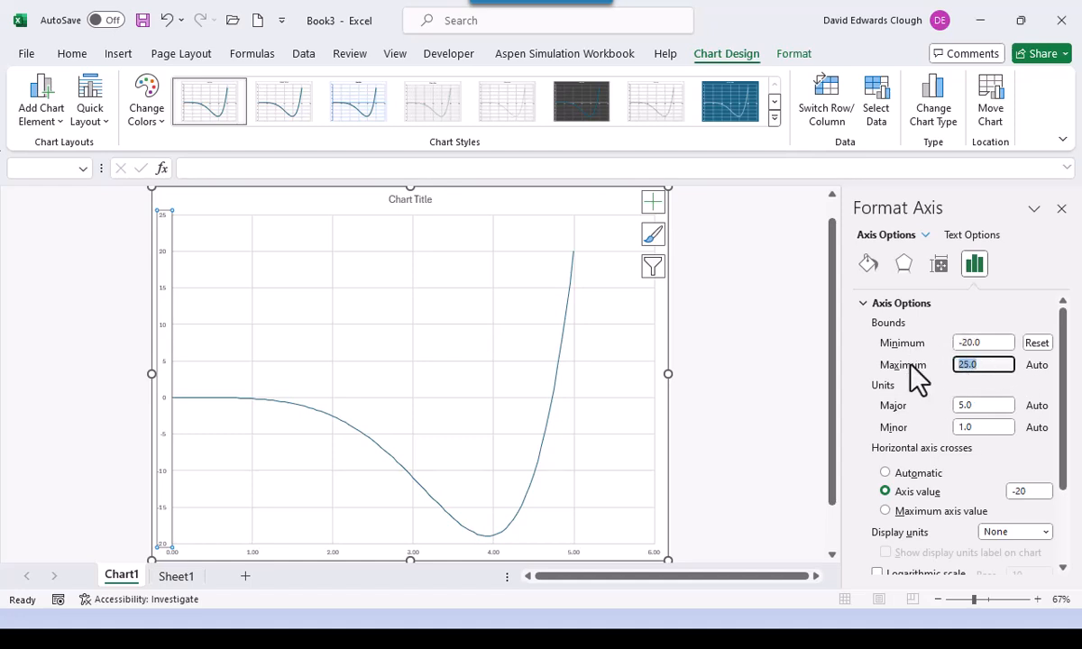
pyautogui.write('20')
pyautogui.press('Return')
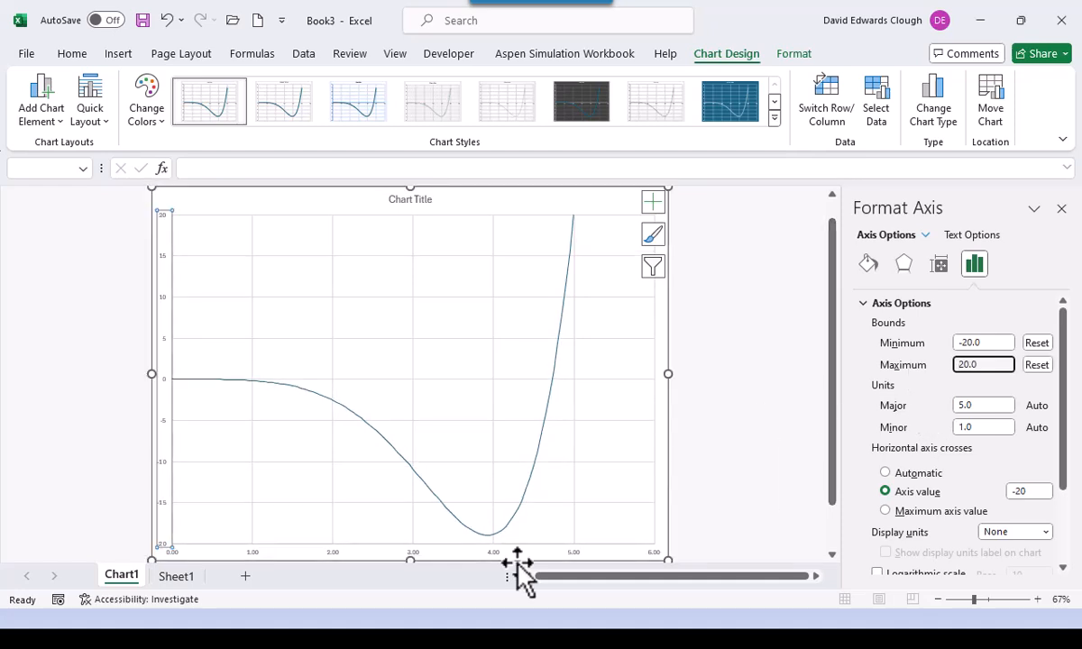
# - Change the horizontal axis maximum bound from 6 to 5
pyautogui.click(581, 550)
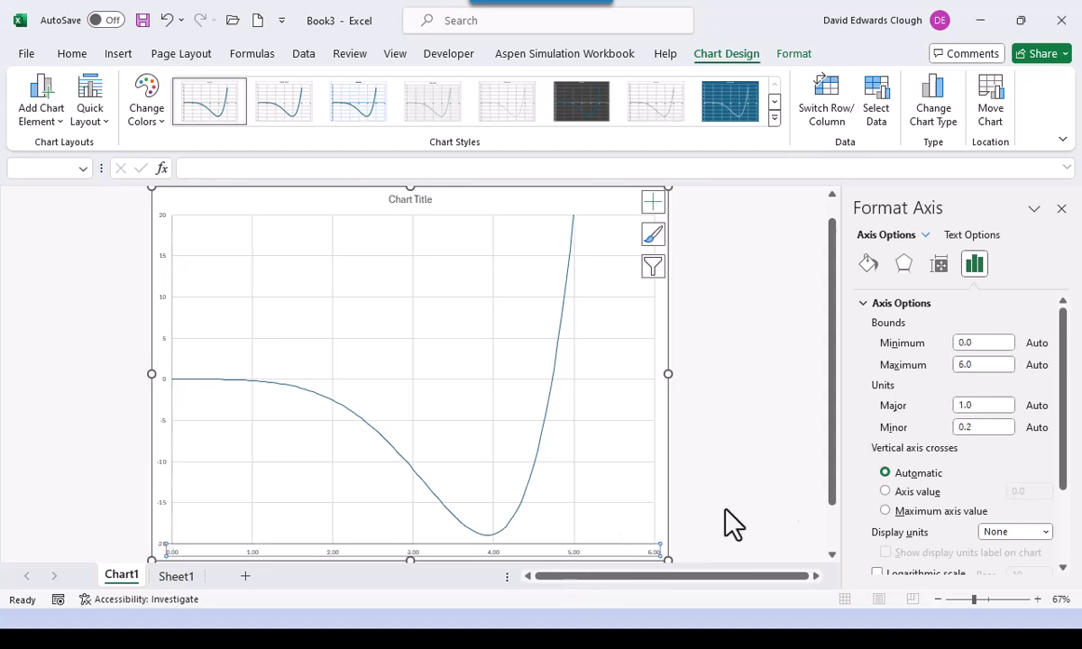
pyautogui.click(980, 365)
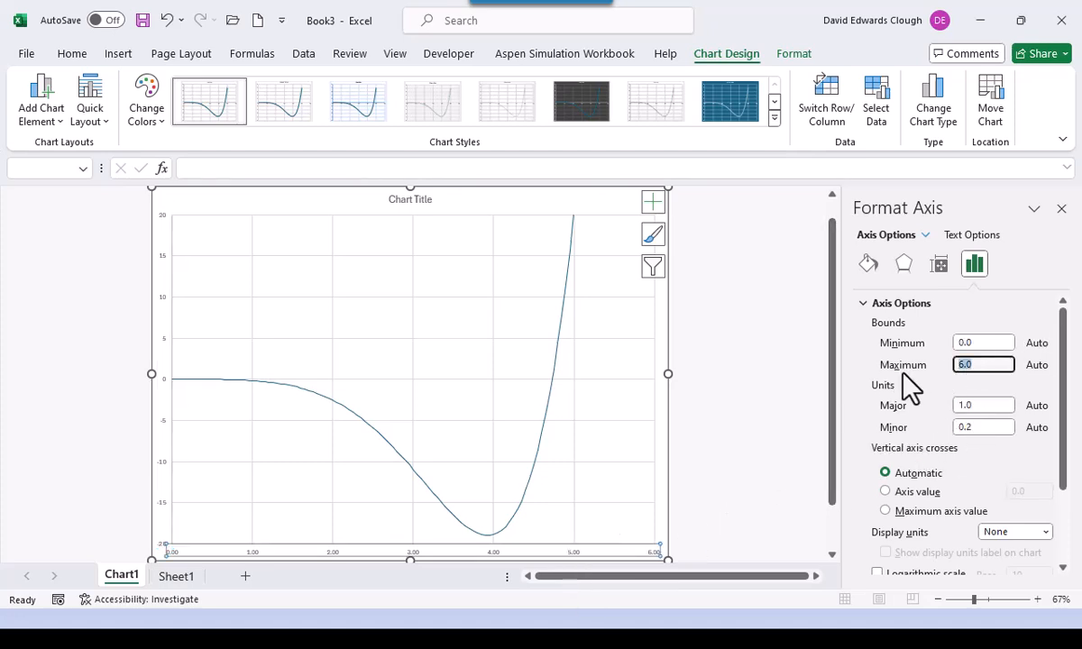
pyautogui.write('5')
pyautogui.press('Return')
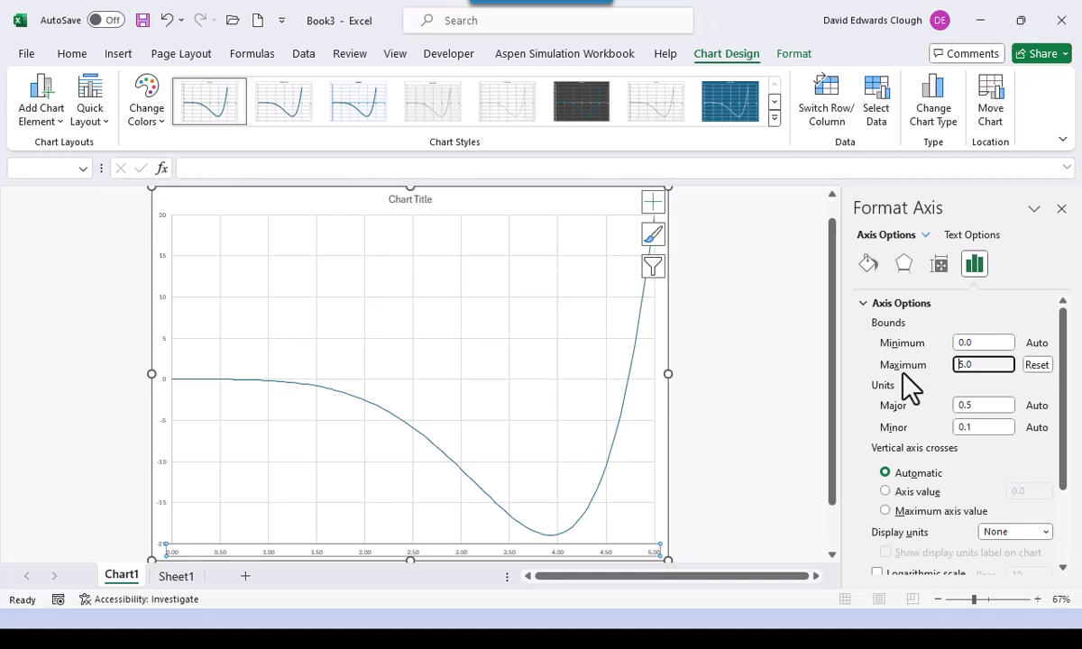
# - Format the data series line as solid black, 2 pt wide
pyautogui.click(362, 403)
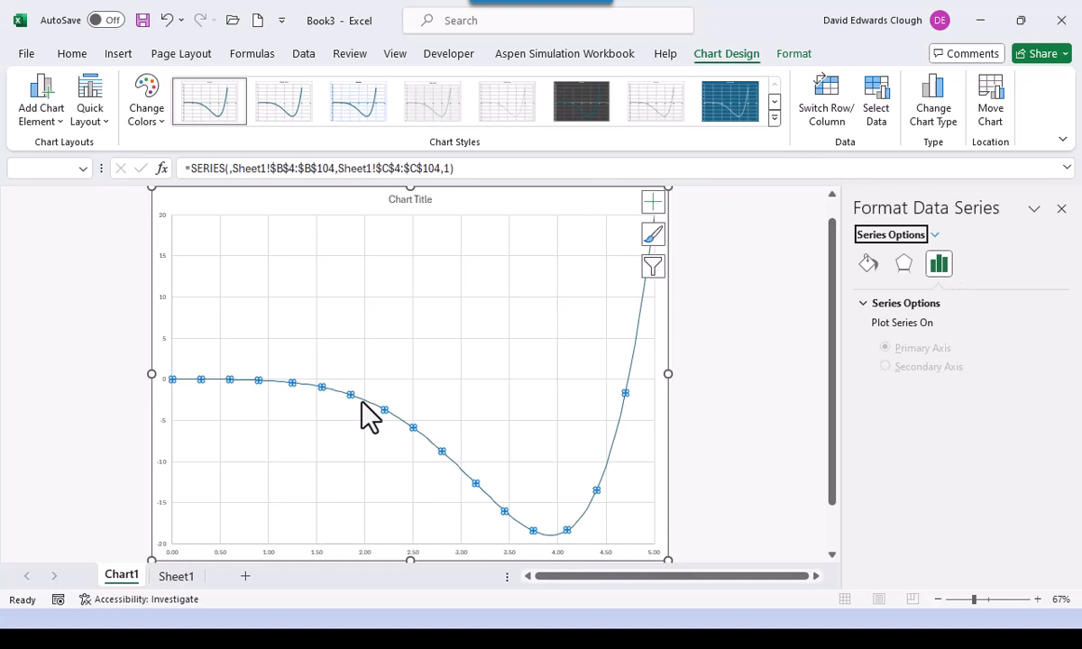
pyautogui.click(864, 266)
pyautogui.click(866, 303)
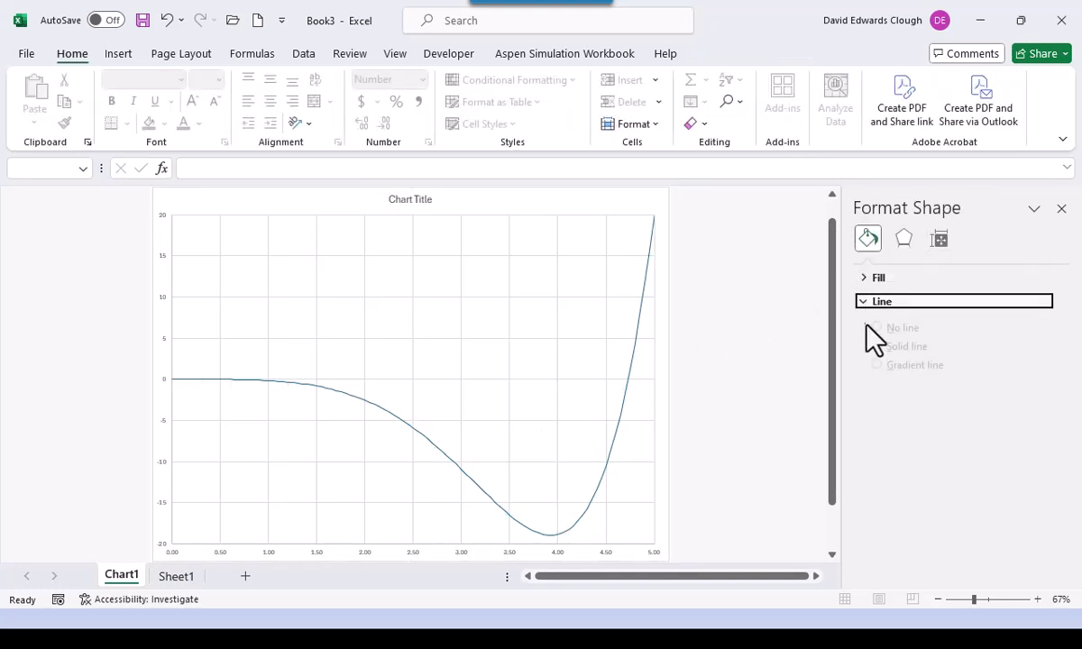
pyautogui.click(623, 454)
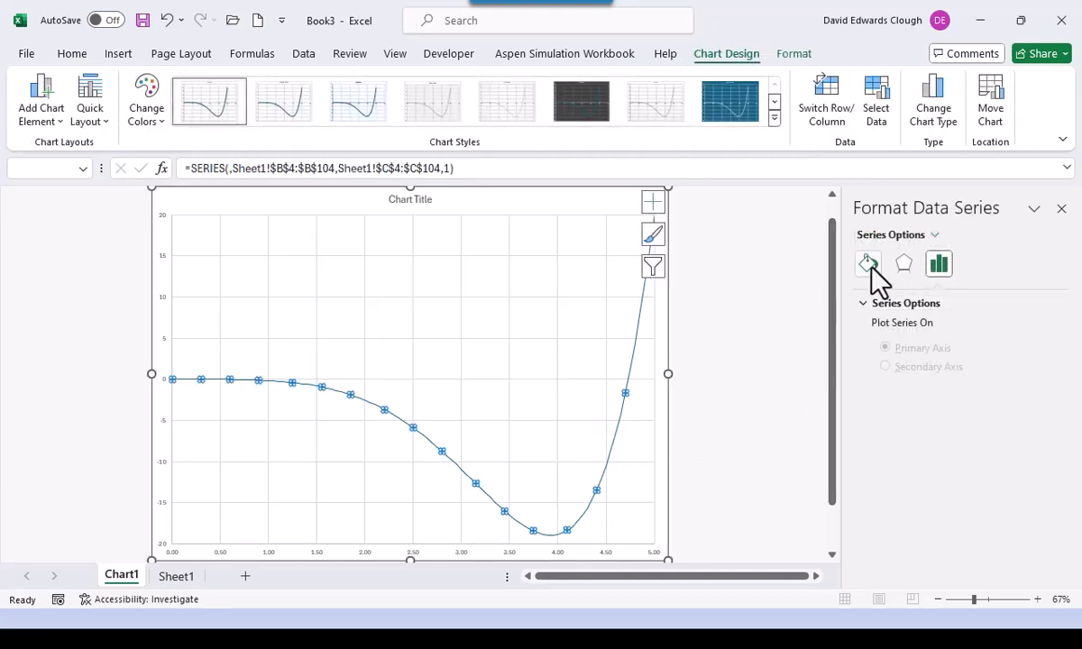
pyautogui.click(871, 270)
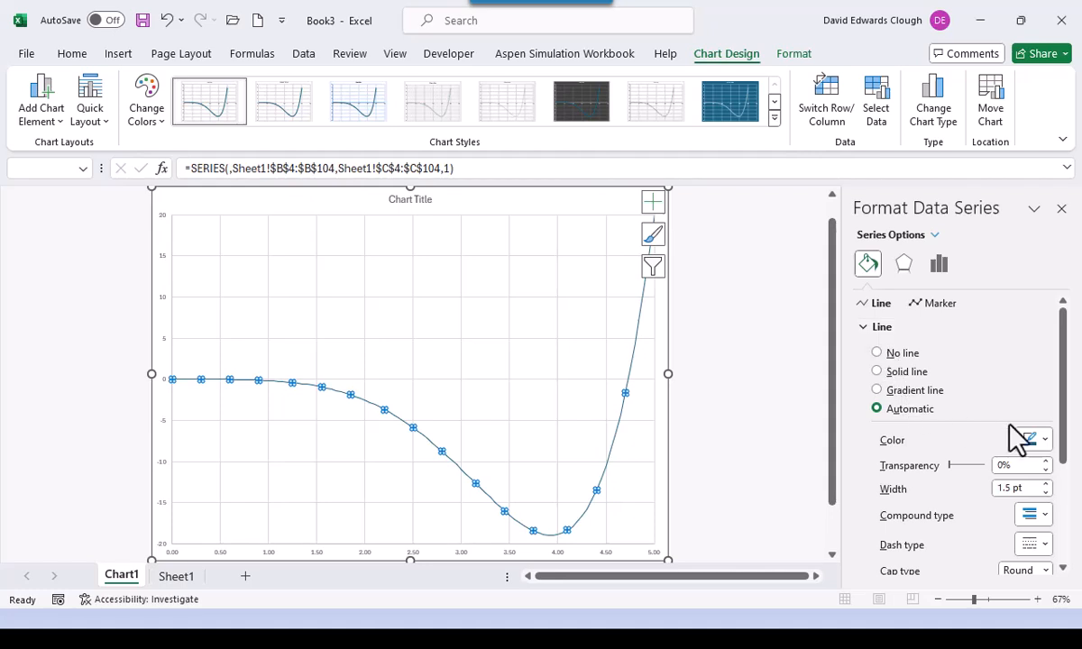
pyautogui.click(1043, 440)
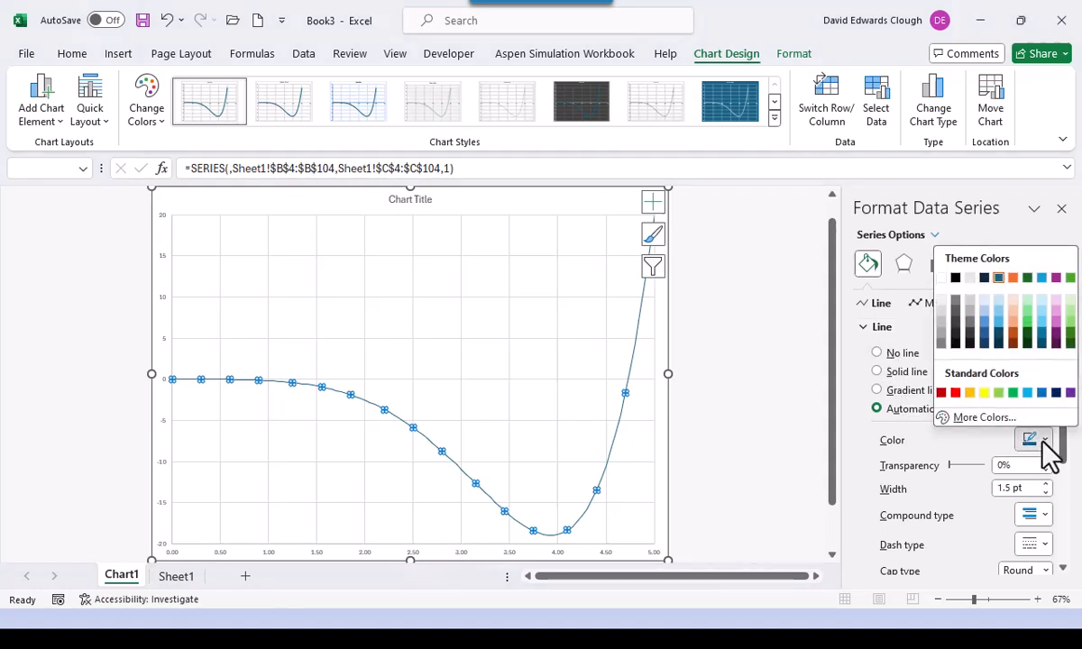
pyautogui.click(955, 277)
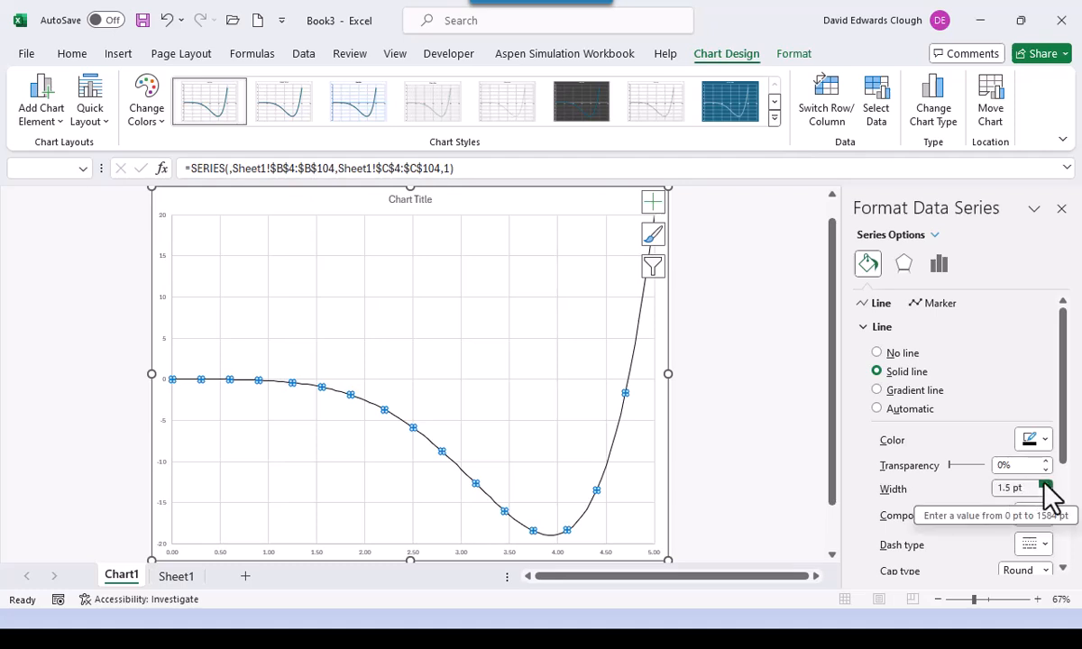
pyautogui.click(1045, 485)
pyautogui.click(1045, 485)
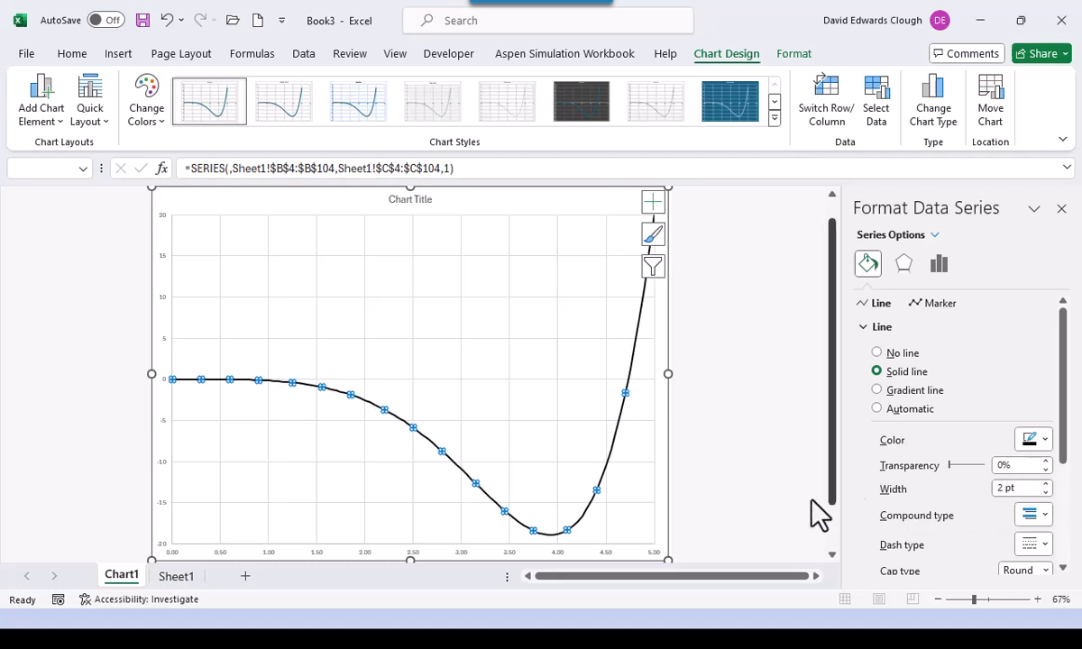
pyautogui.click(731, 455)
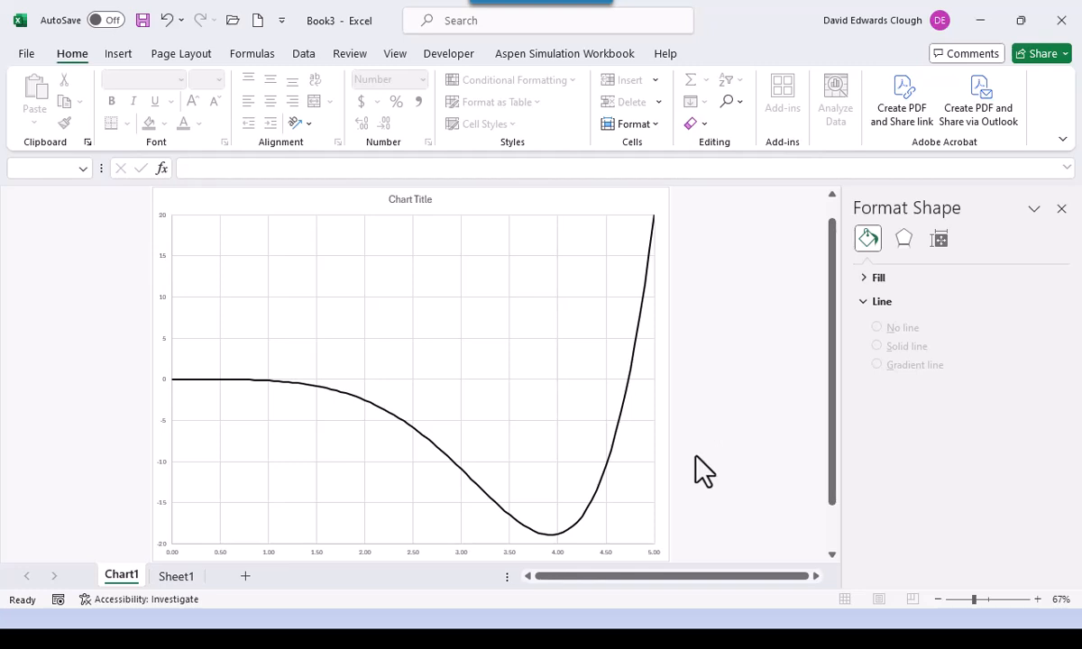
# - Set the horizontal axis labels to 14-point Calibri
pyautogui.click(412, 552)
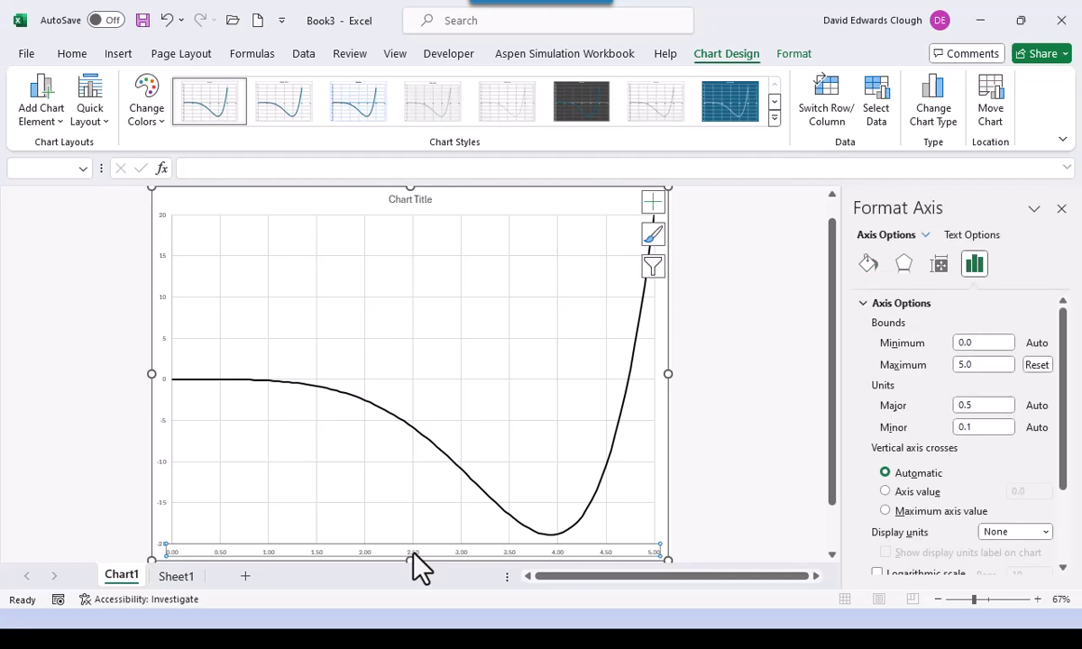
pyautogui.click(80, 55)
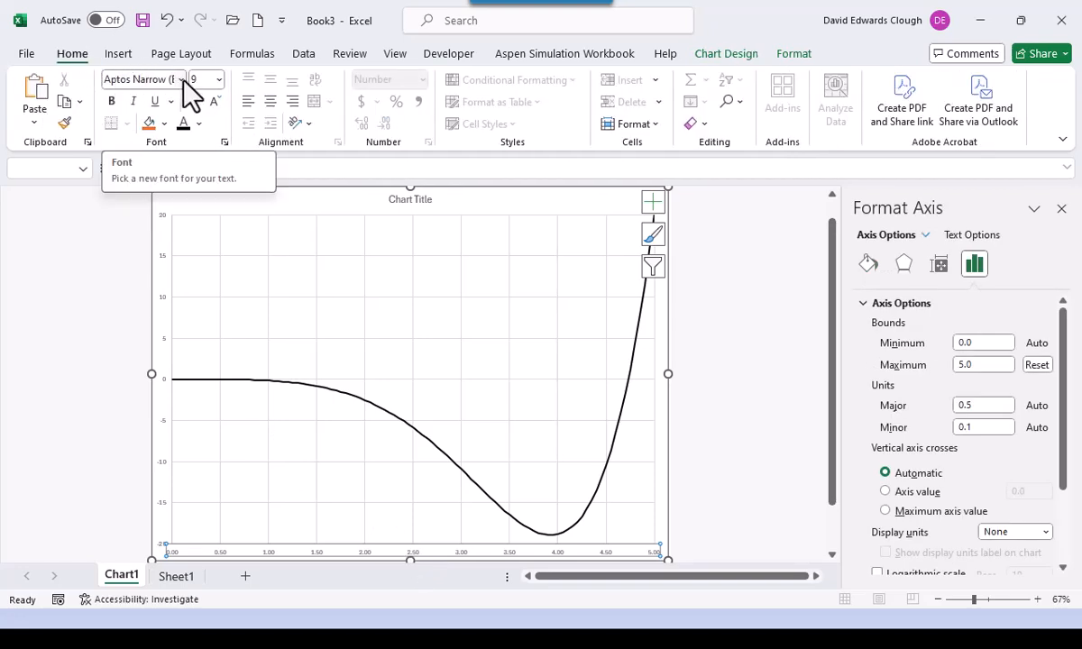
pyautogui.click(182, 80)
pyautogui.click(163, 200)
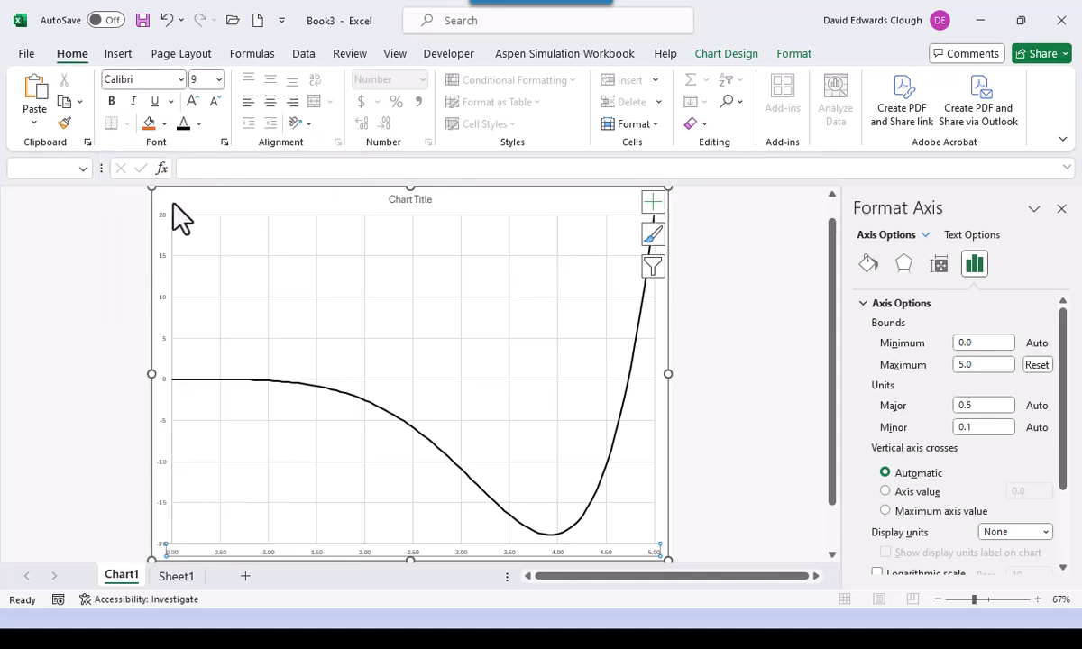
pyautogui.click(218, 80)
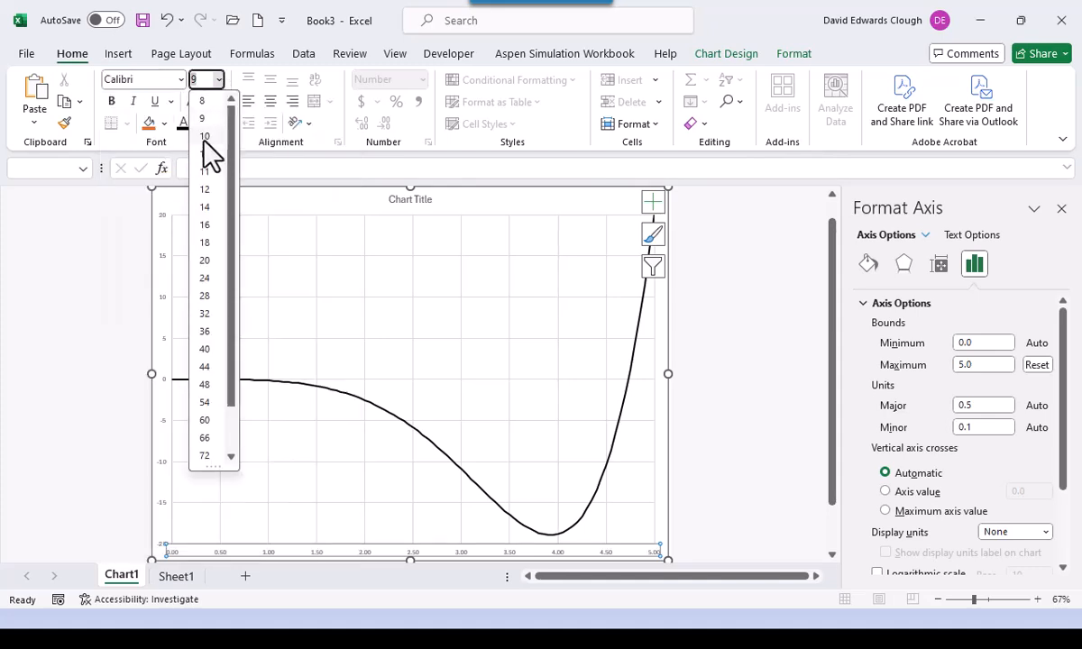
pyautogui.click(208, 208)
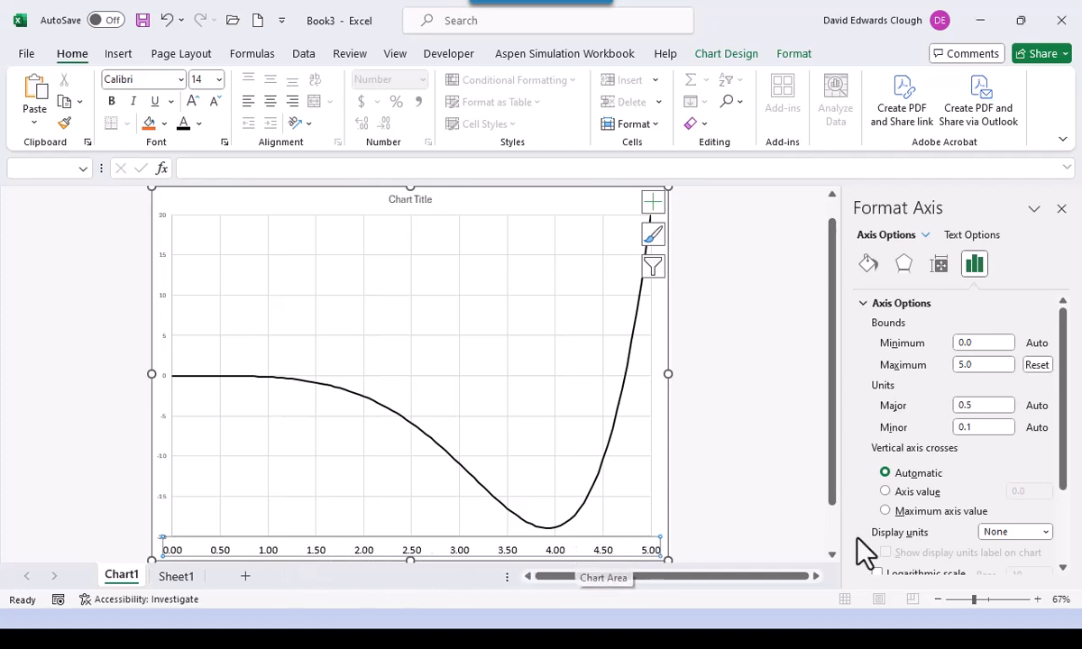
# - Give the horizontal axis numbers one decimal place, reading 0.0 to 5.0
pyautogui.moveTo(1072, 487); pyautogui.dragTo(1077, 586)
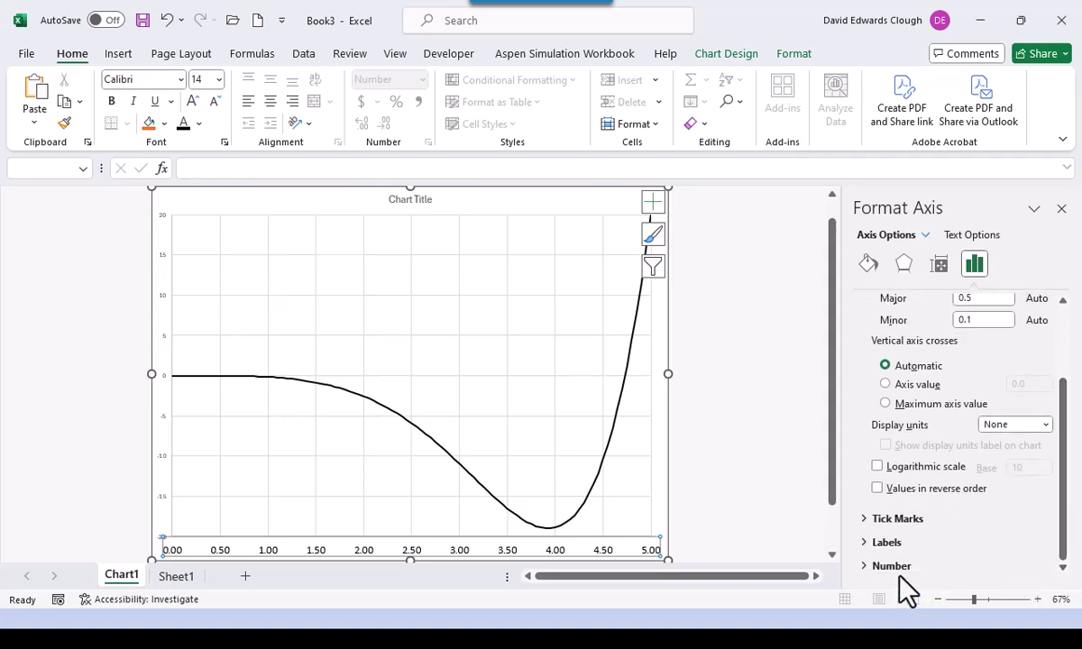
pyautogui.click(865, 567)
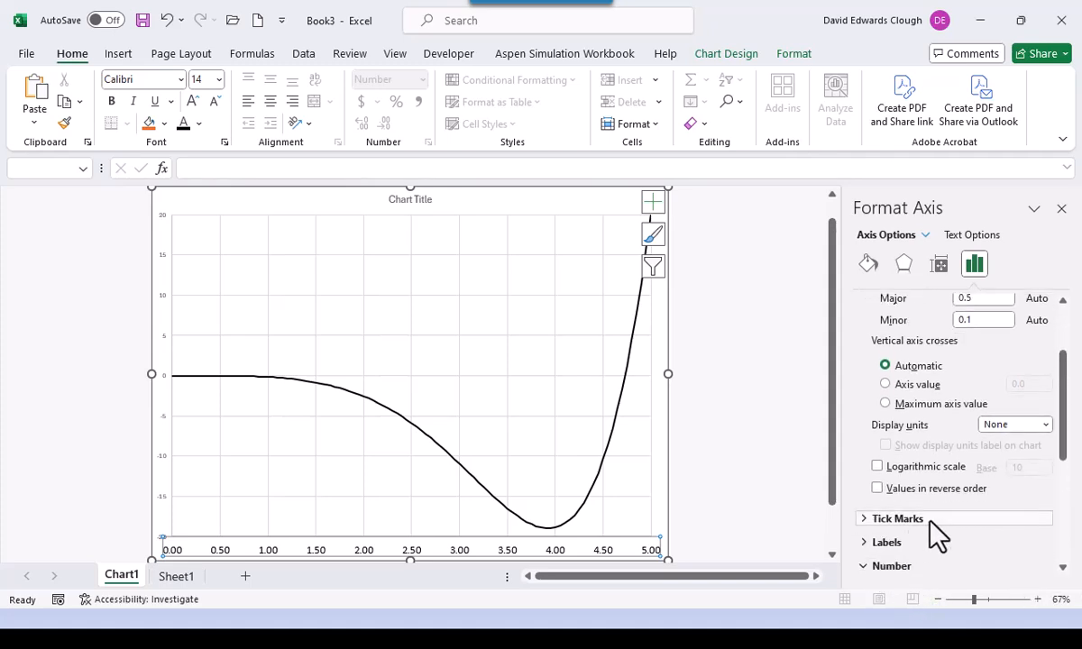
pyautogui.doubleClick(970, 466)
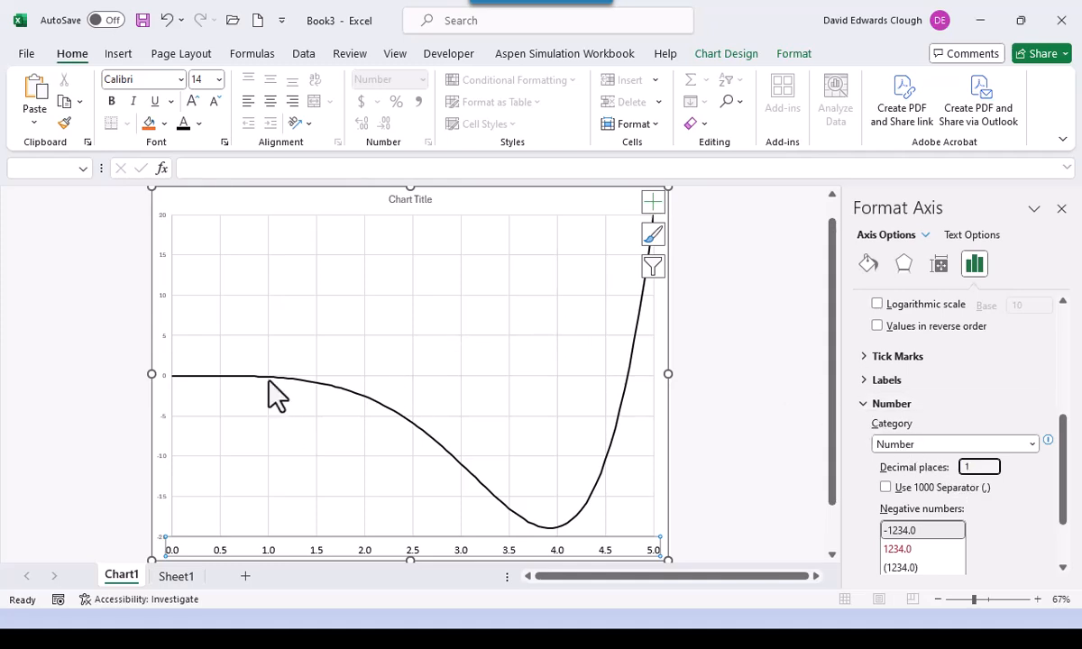
# - Set the vertical axis labels to Calibri at 14 point
pyautogui.click(166, 337)
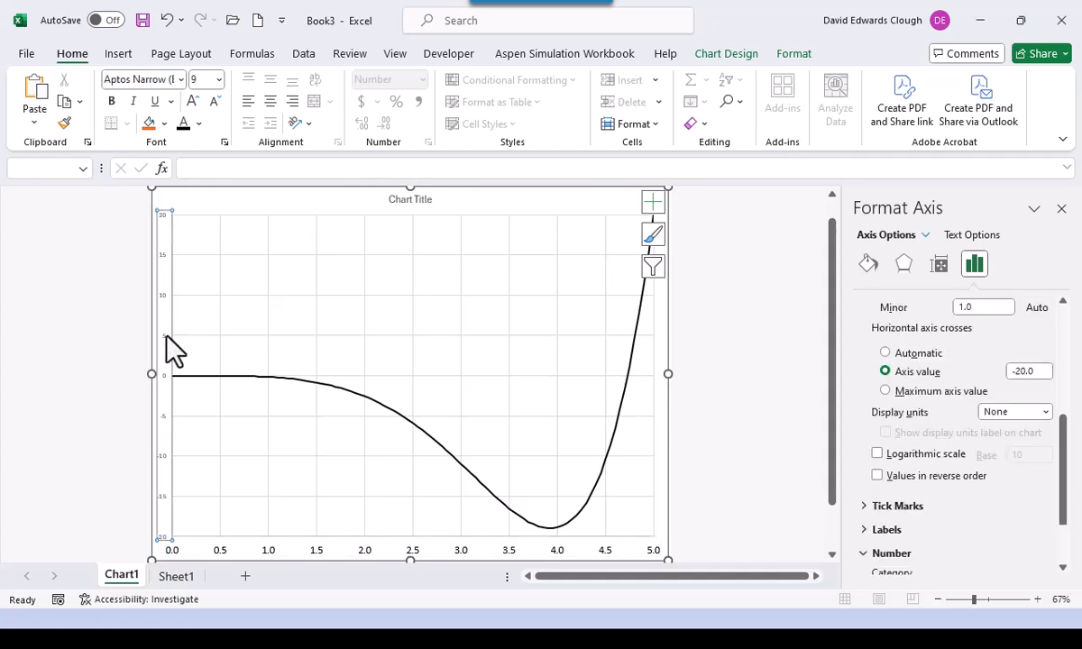
pyautogui.click(181, 80)
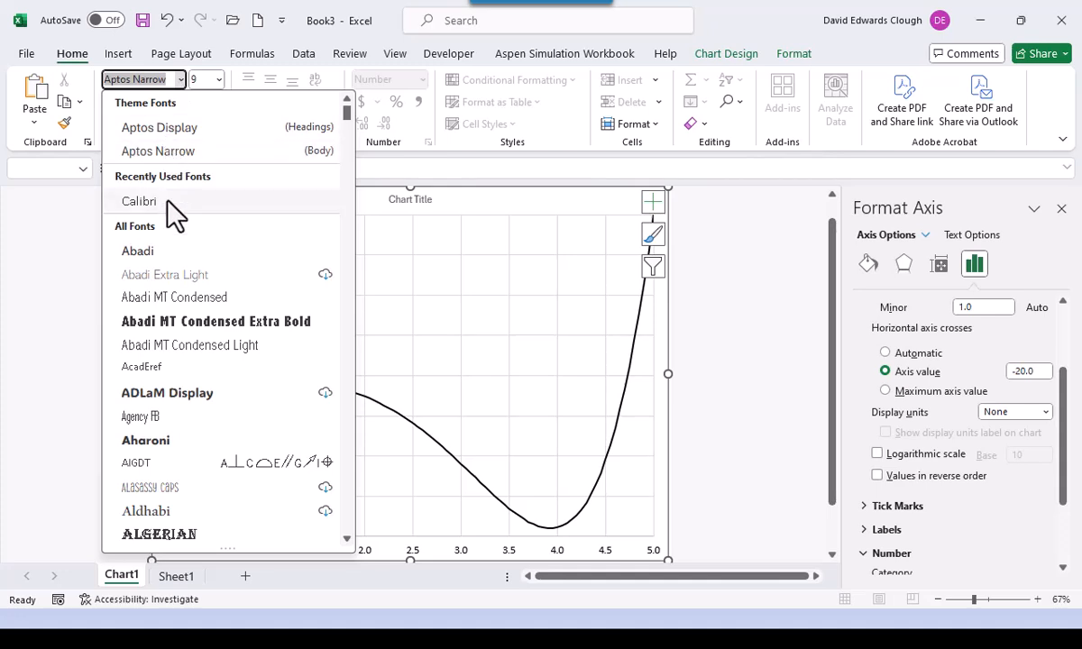
pyautogui.click(167, 198)
pyautogui.click(218, 79)
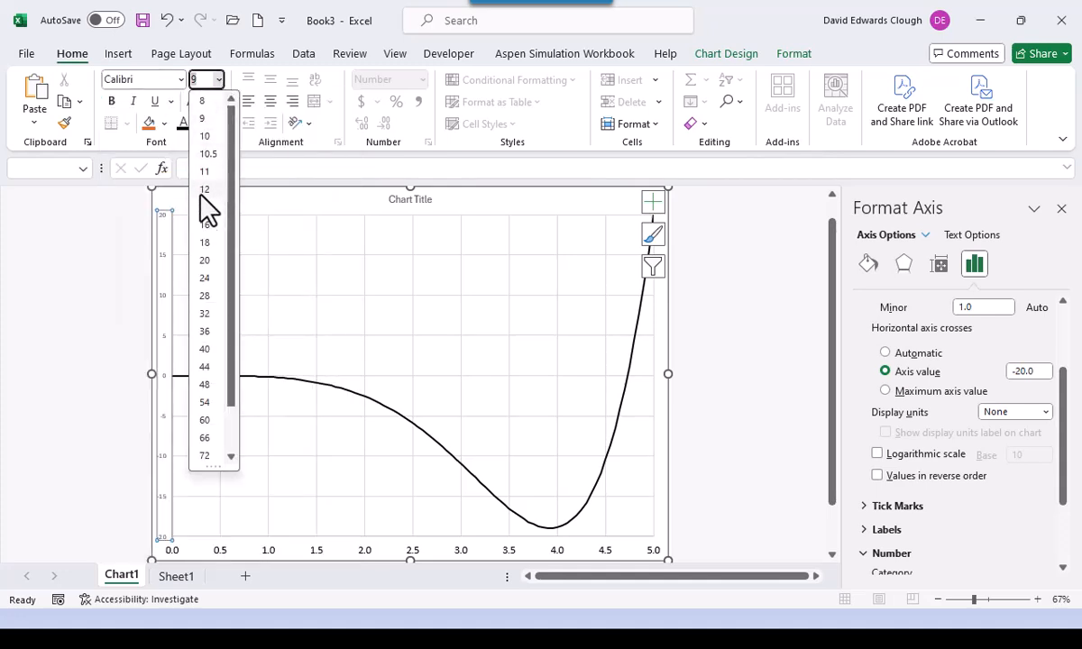
pyautogui.click(205, 207)
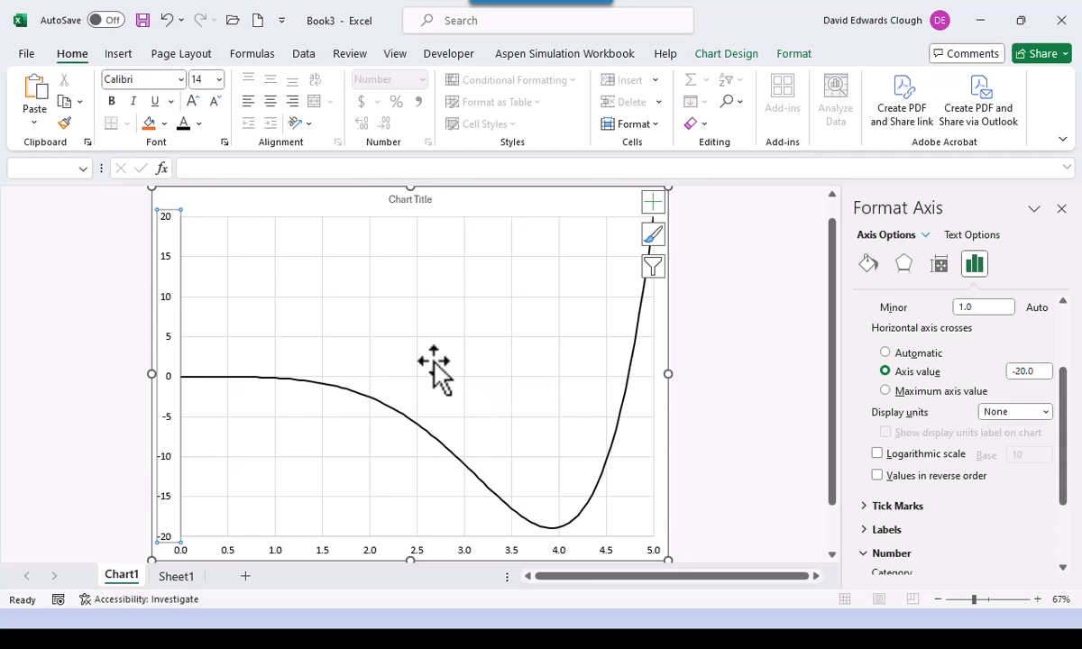
# - Add a primary horizontal axis title reading 'x'
pyautogui.click(721, 52)
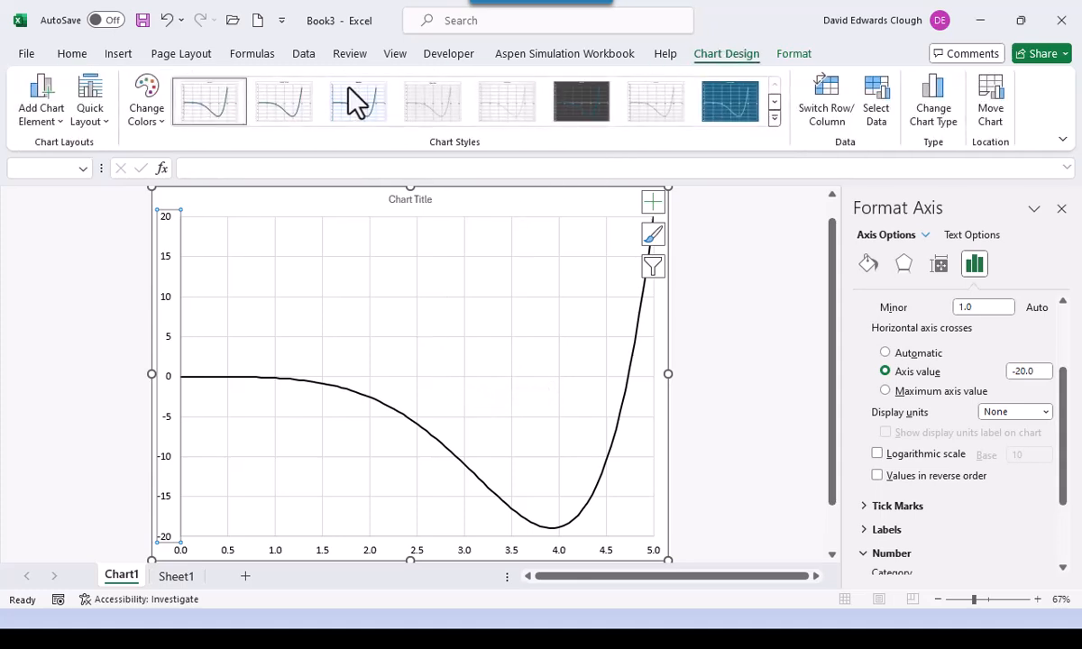
pyautogui.click(43, 98)
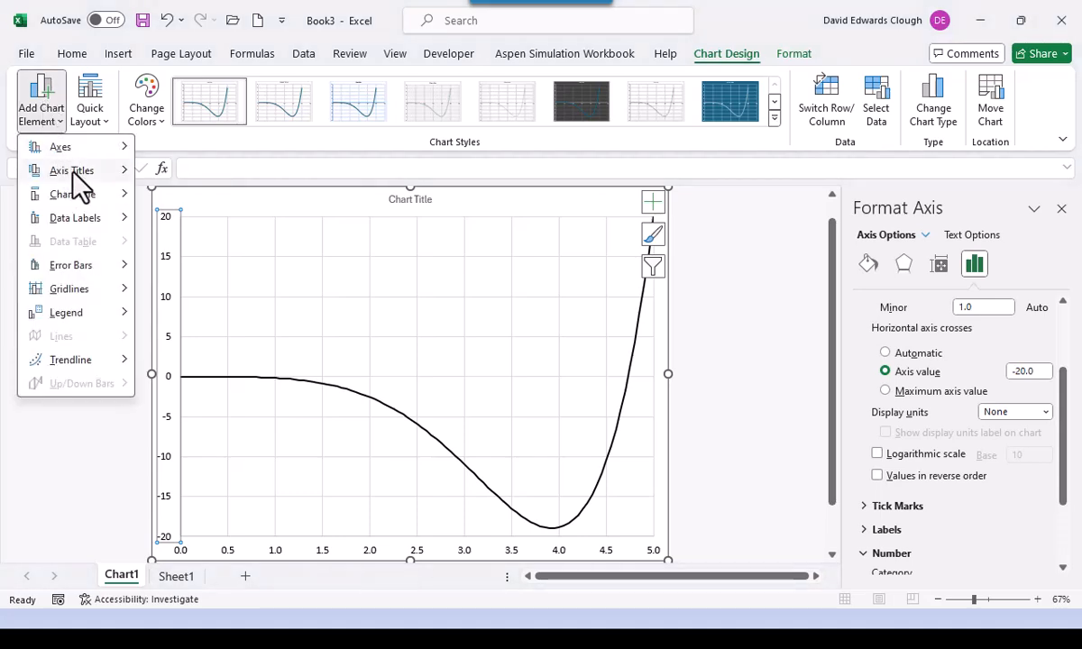
pyautogui.moveTo(73, 169)
pyautogui.click(221, 183)
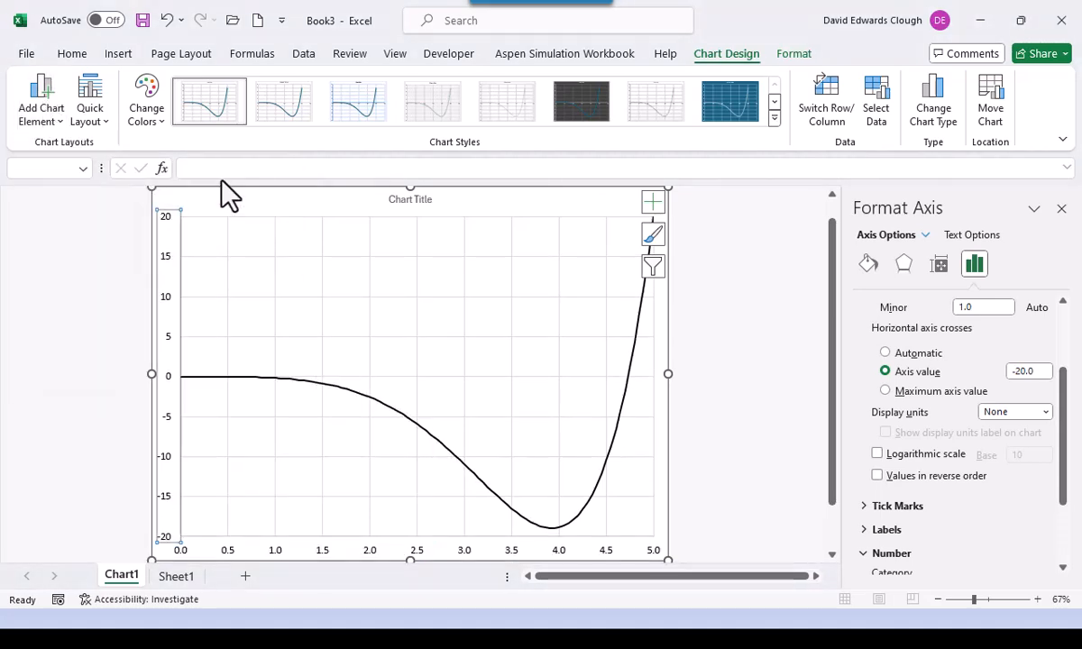
pyautogui.write('x')
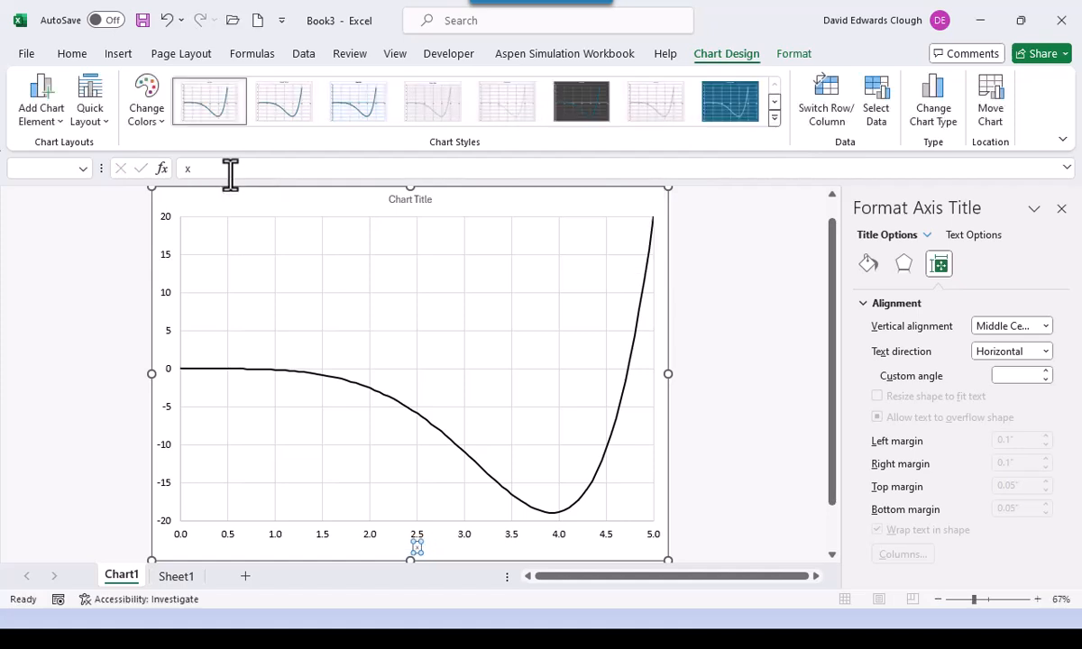
# - Format the 'x' axis title in 18-point Calibri
pyautogui.click(74, 56)
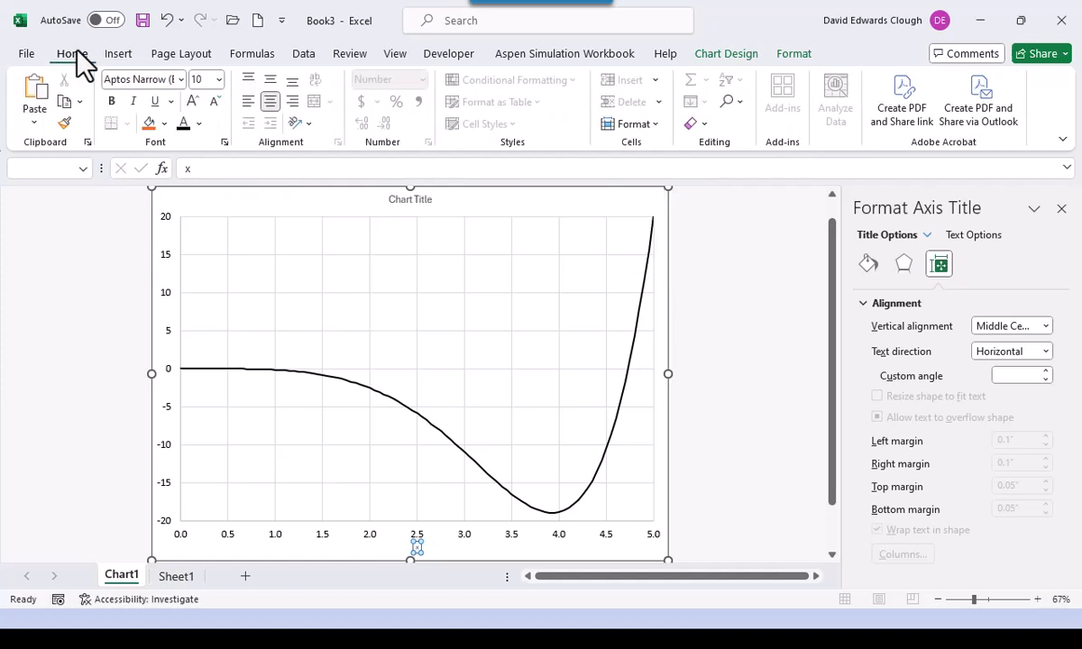
pyautogui.click(180, 80)
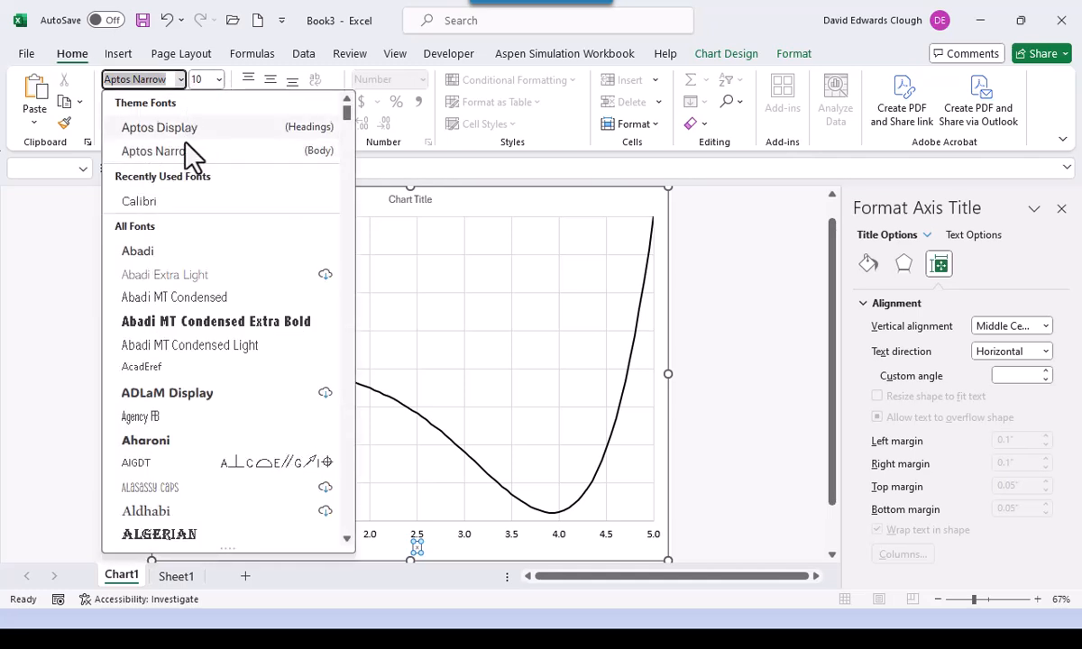
pyautogui.press('Escape')
pyautogui.click(178, 203)
pyautogui.click(218, 79)
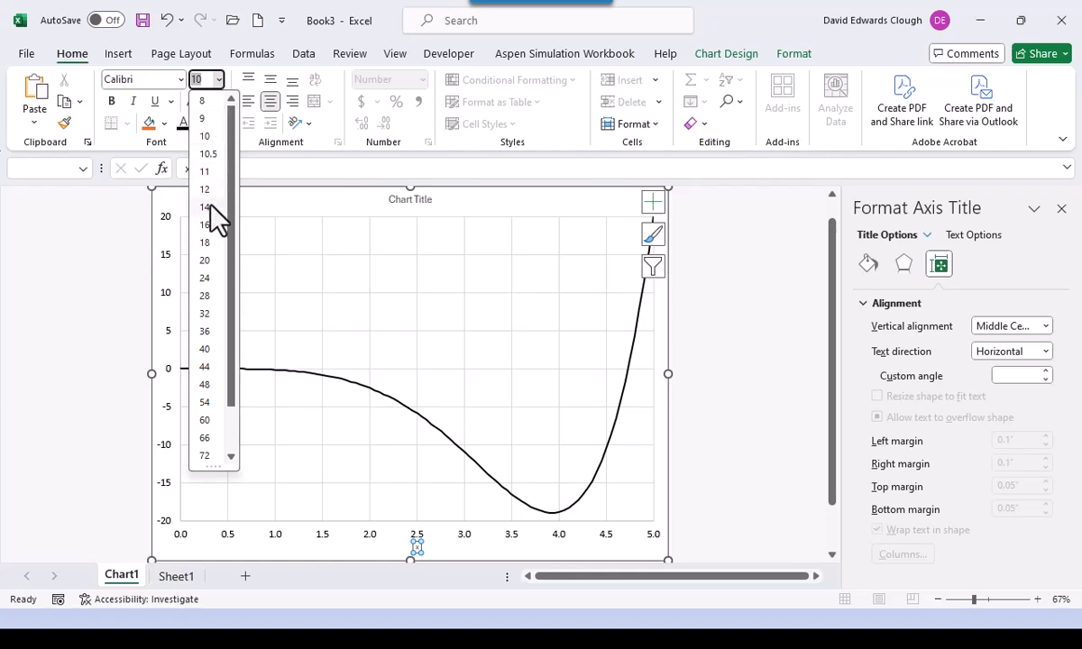
pyautogui.click(213, 242)
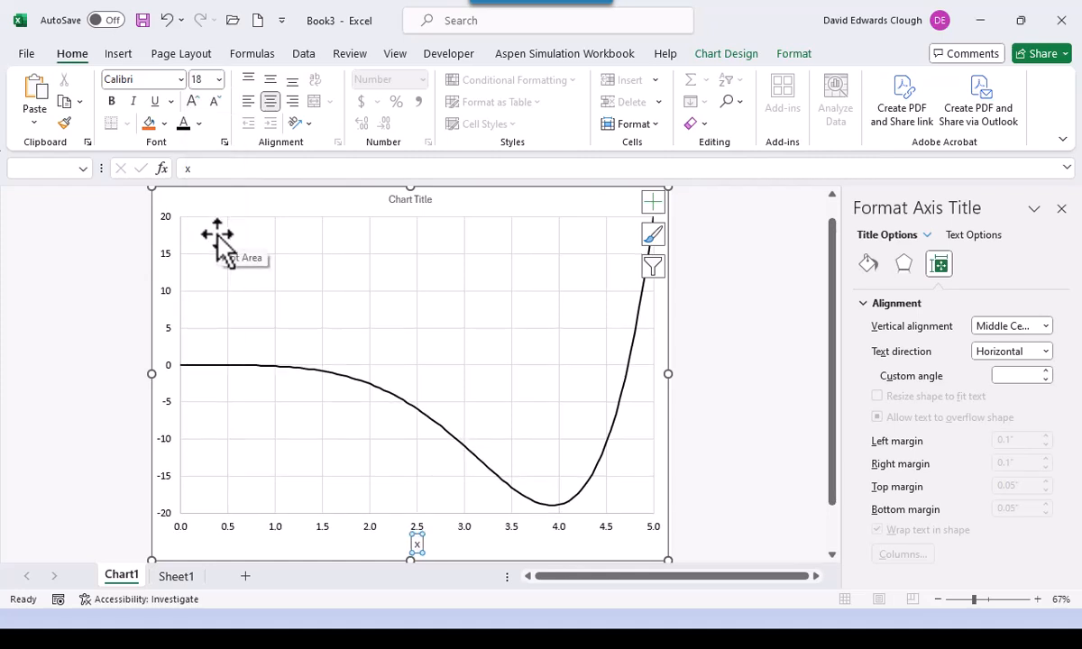
pyautogui.click(705, 54)
# - Add a primary vertical axis title reading 'y'
pyautogui.click(36, 106)
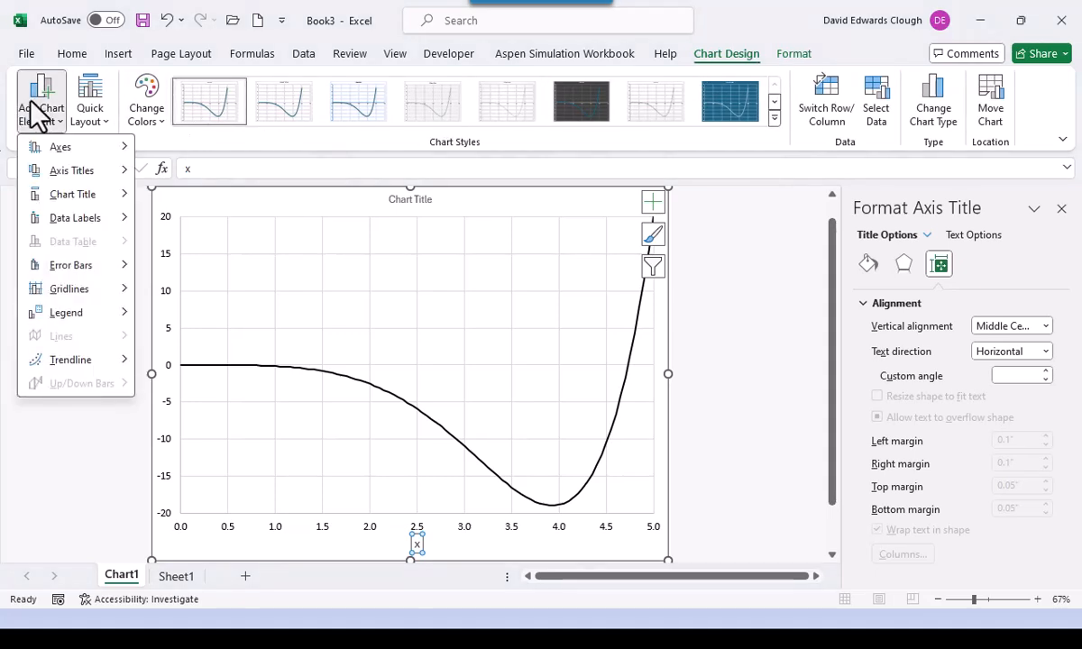
pyautogui.moveTo(91, 167)
pyautogui.click(194, 221)
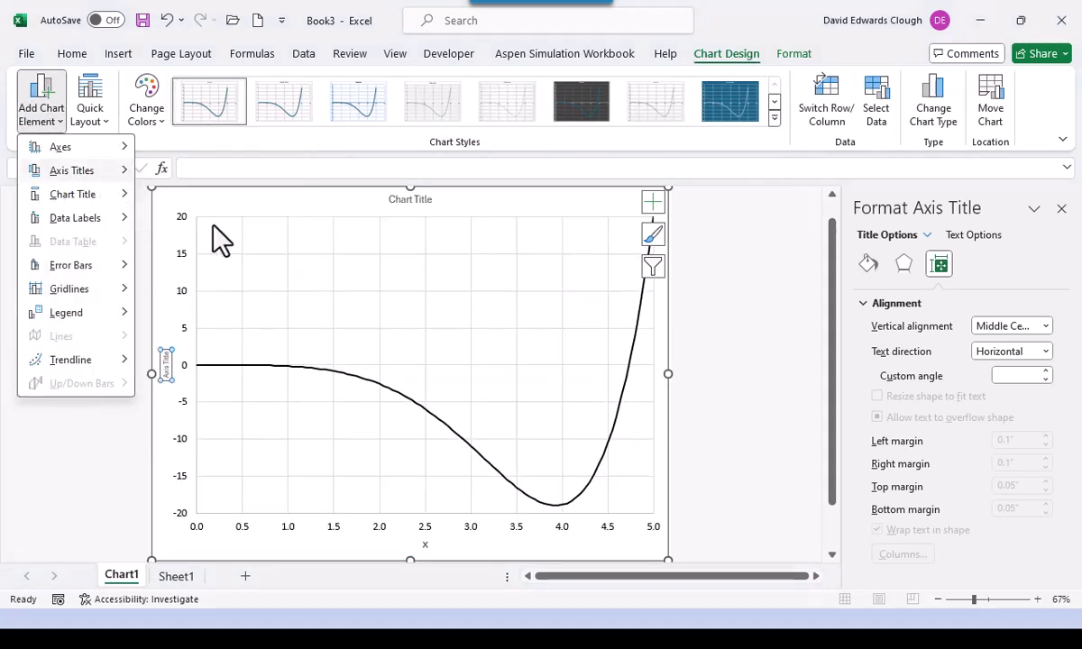
pyautogui.write('y')
pyautogui.press('Return')
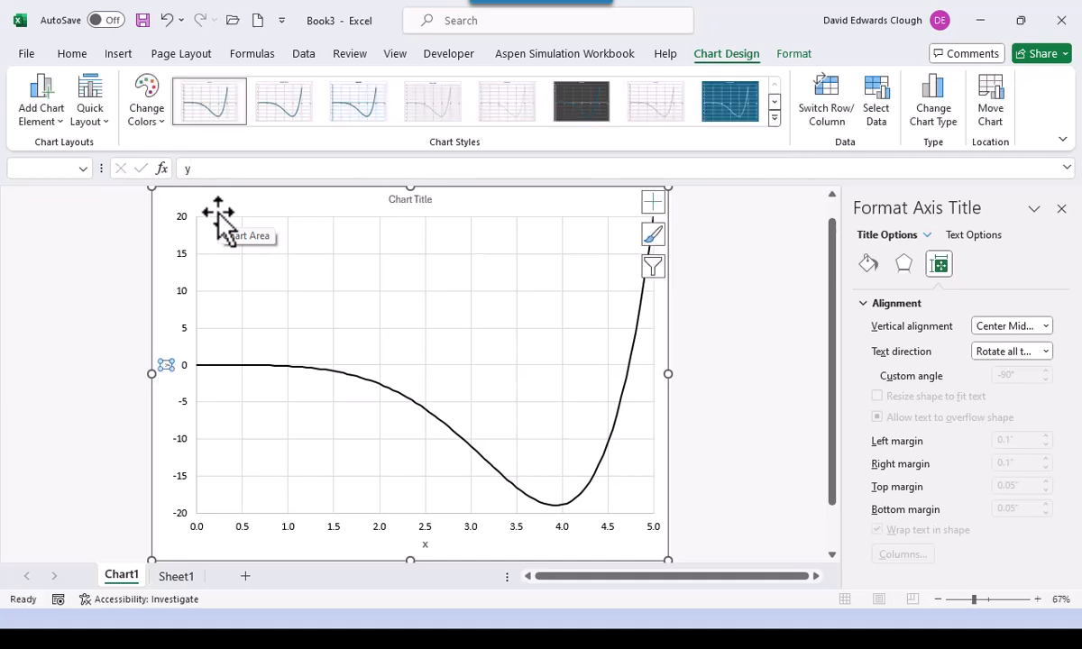
# - Set the 'y' axis title to size 18 in Calibri
pyautogui.click(73, 52)
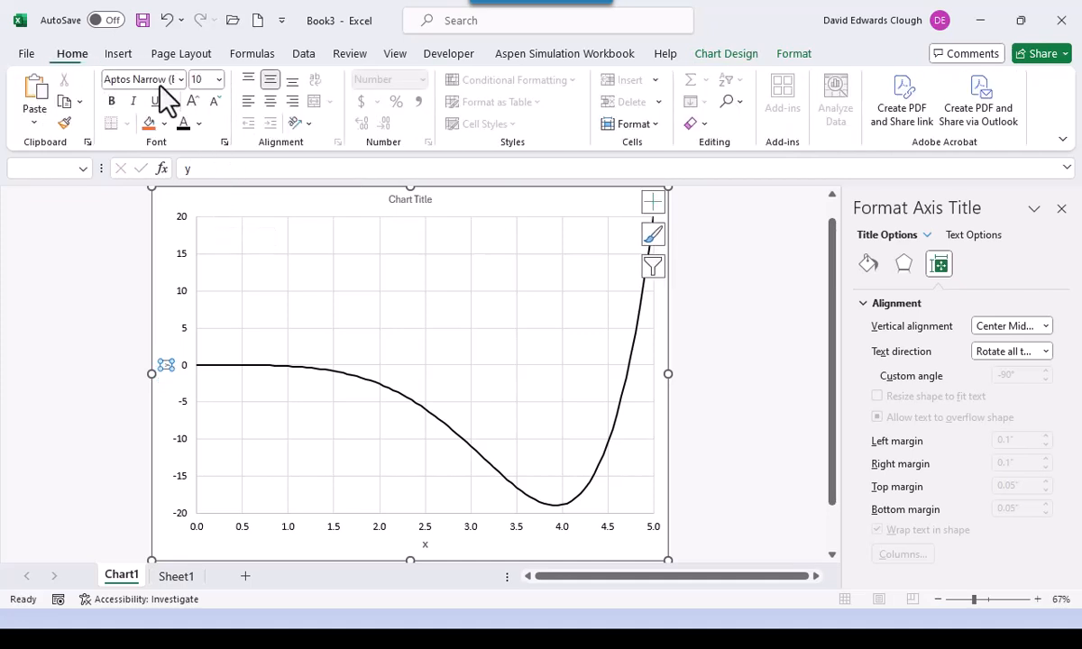
pyautogui.click(218, 80)
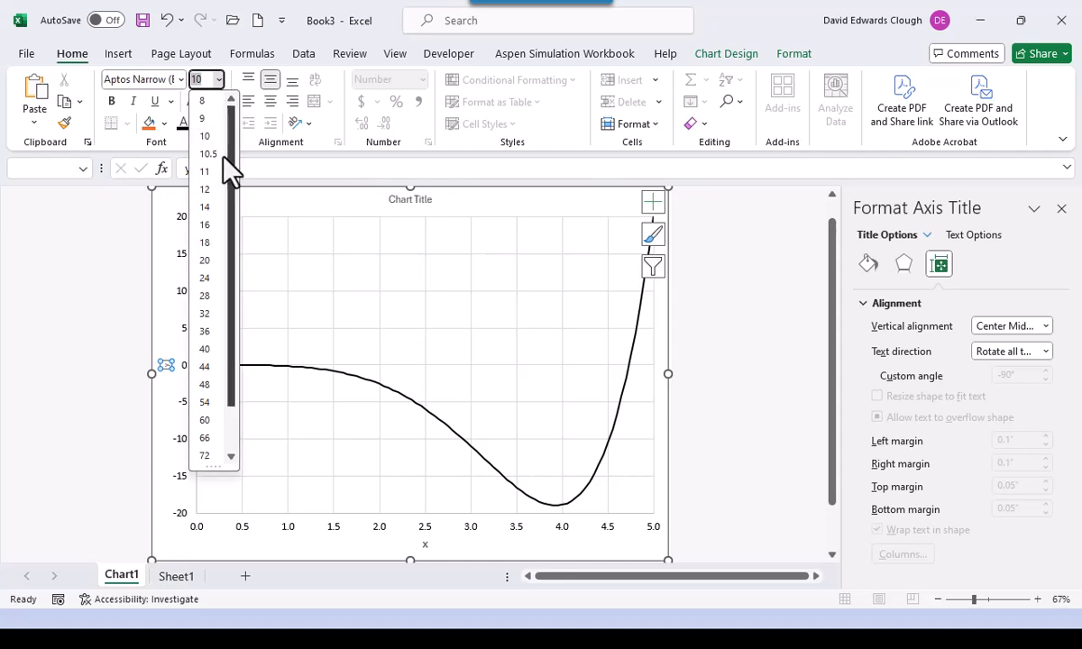
pyautogui.click(205, 241)
pyautogui.click(181, 79)
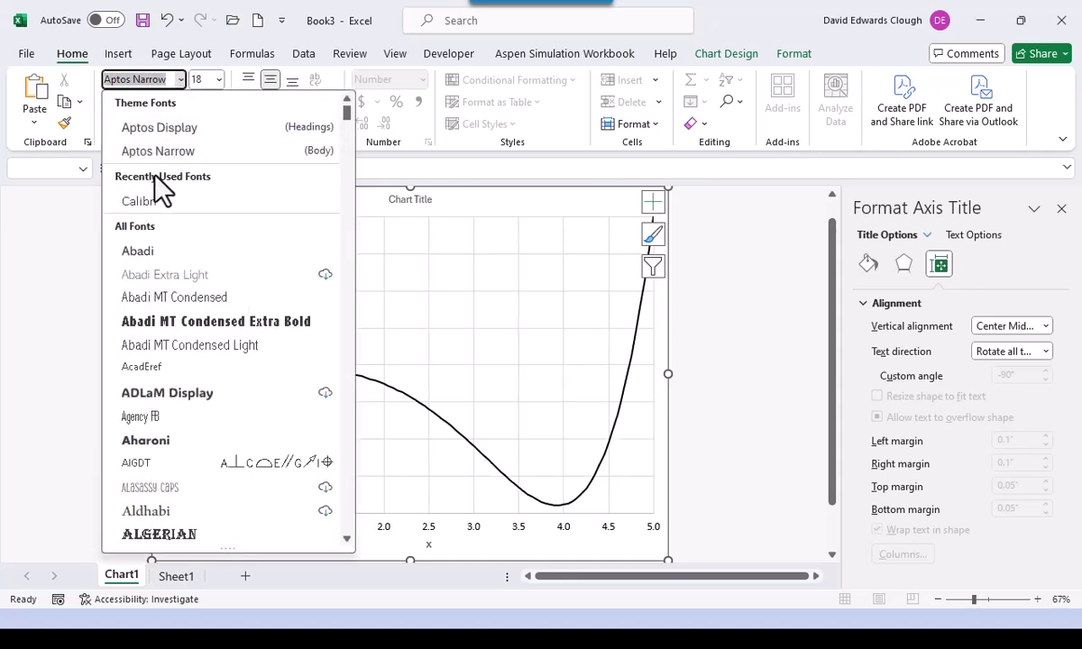
pyautogui.click(161, 202)
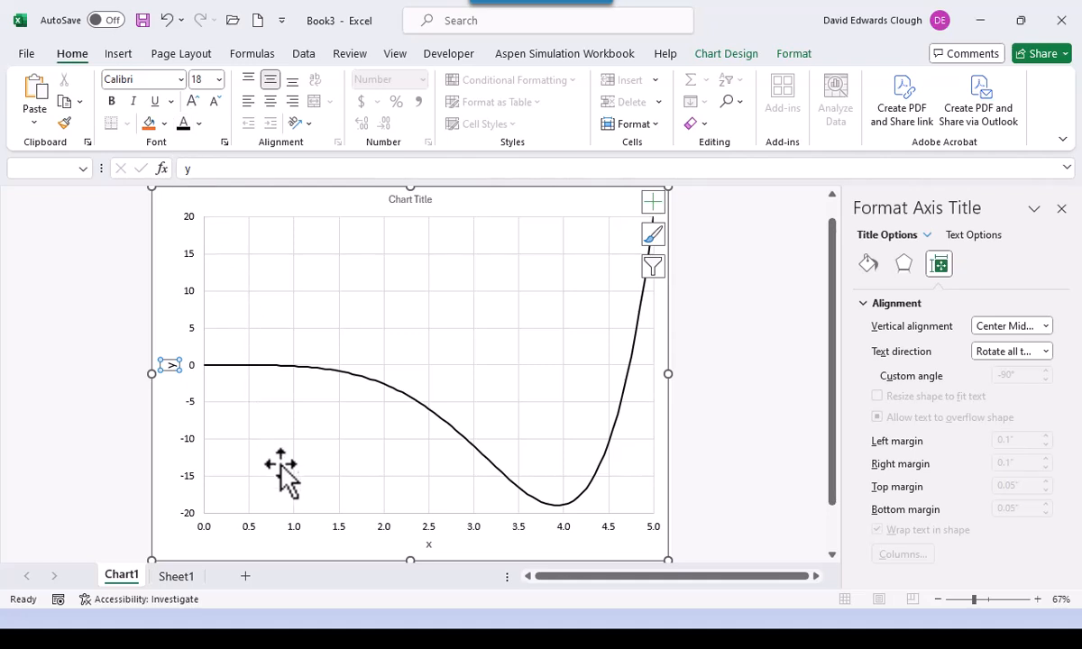
pyautogui.click(291, 530)
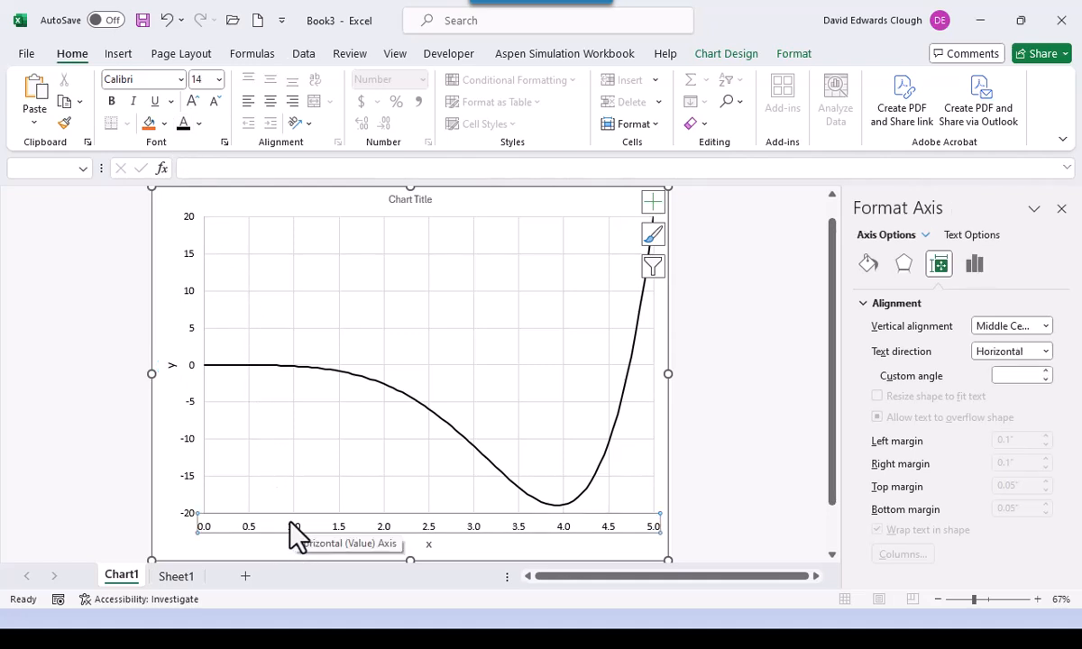
# - Replace the chart title text with 'Plot of Analytical Function'
pyautogui.click(423, 206)
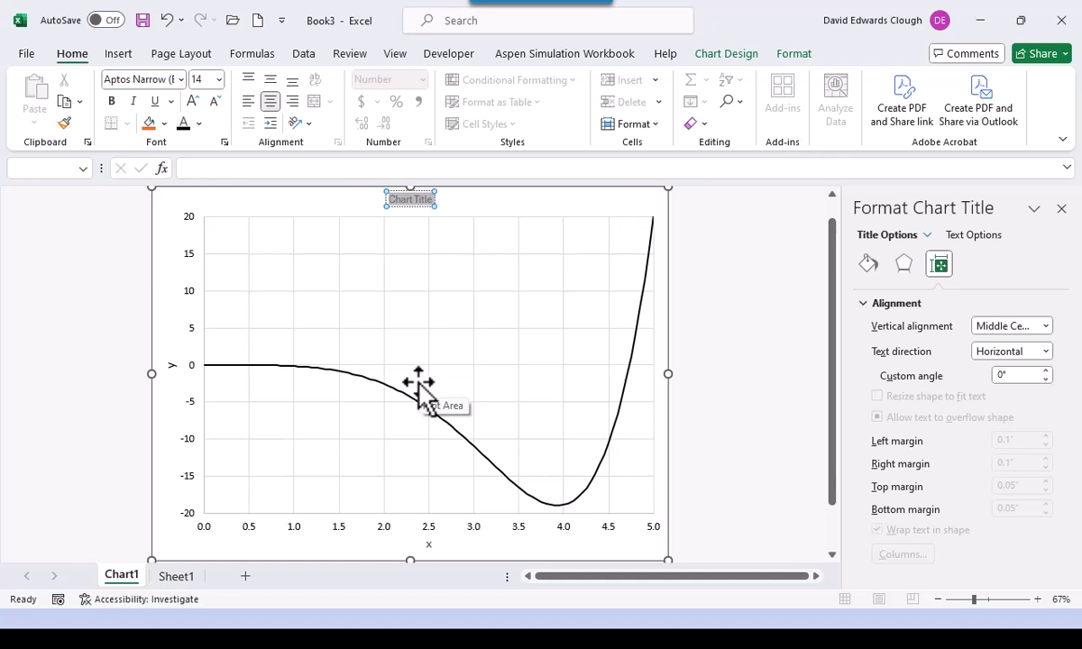
pyautogui.write('Plot of')
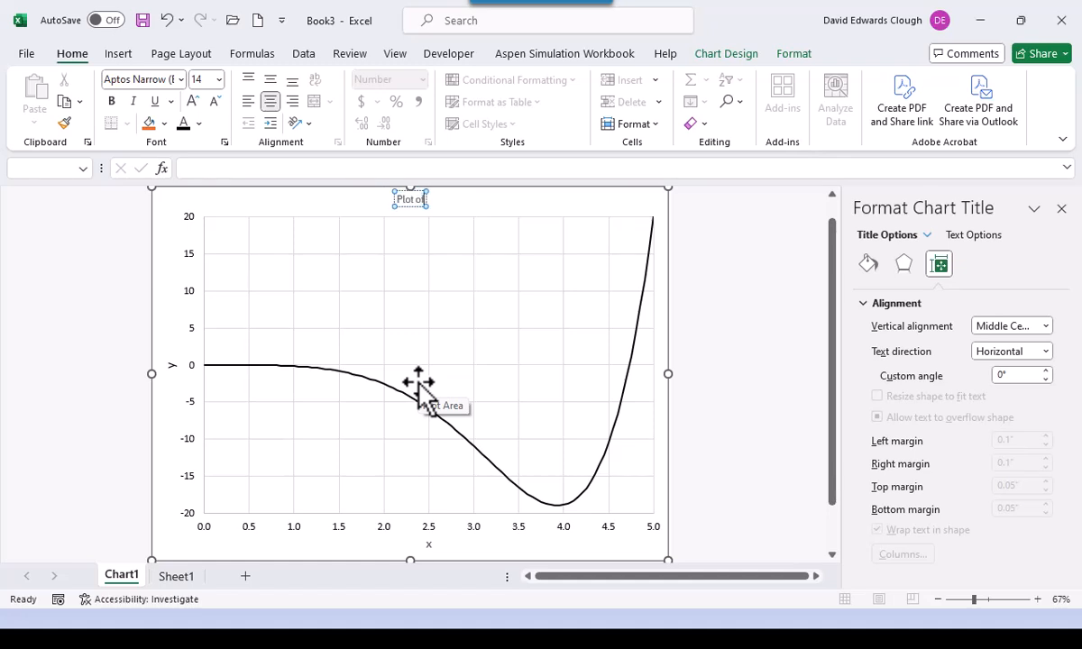
pyautogui.write(' Analyti')
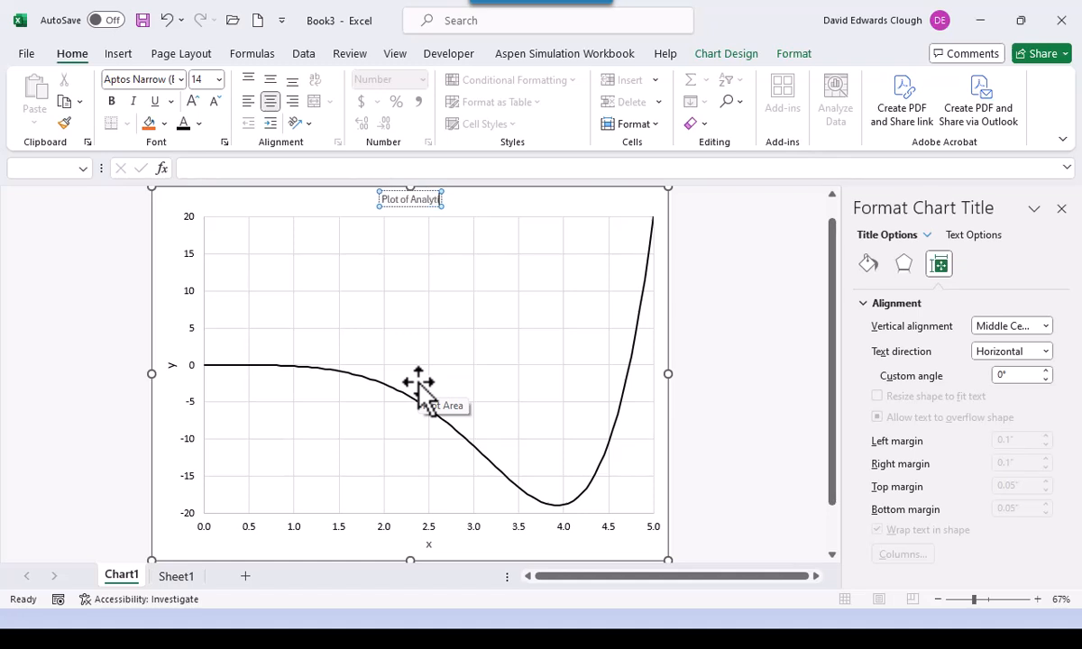
pyautogui.write('cal Function')
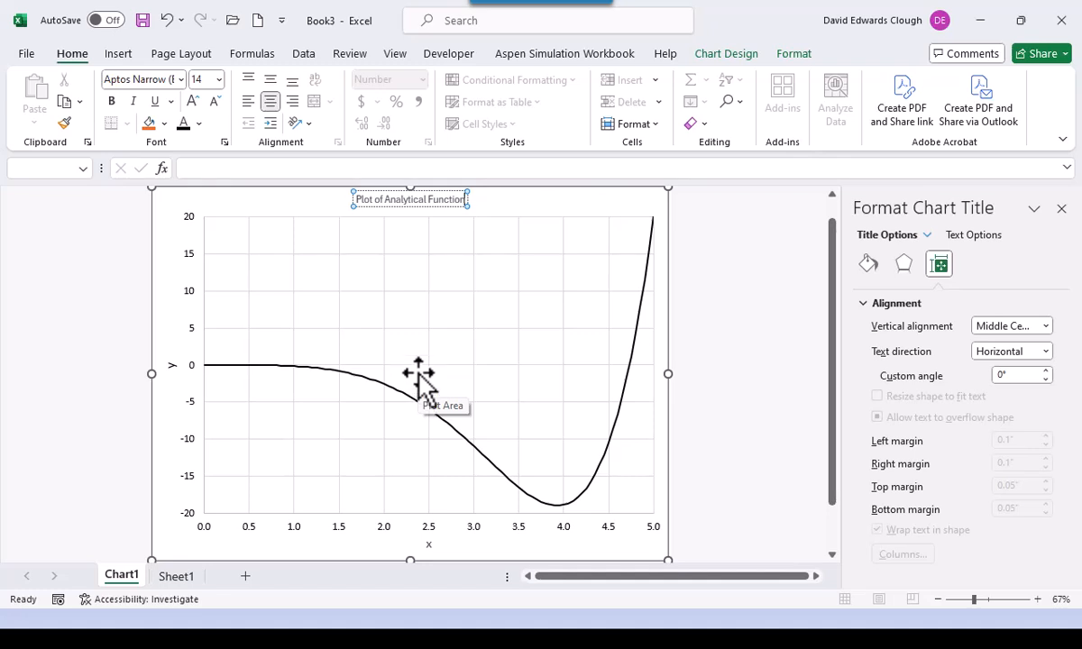
pyautogui.click(454, 207)
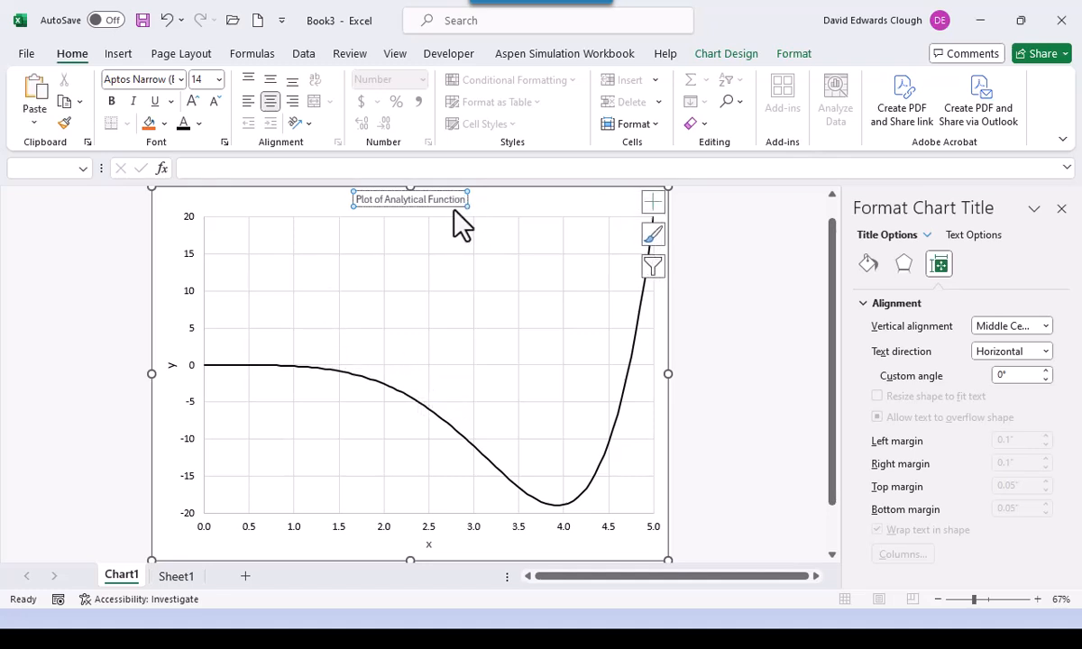
# - Set the chart title to Calibri size 18 and close the formatting side panel
pyautogui.click(179, 79)
pyautogui.click(170, 196)
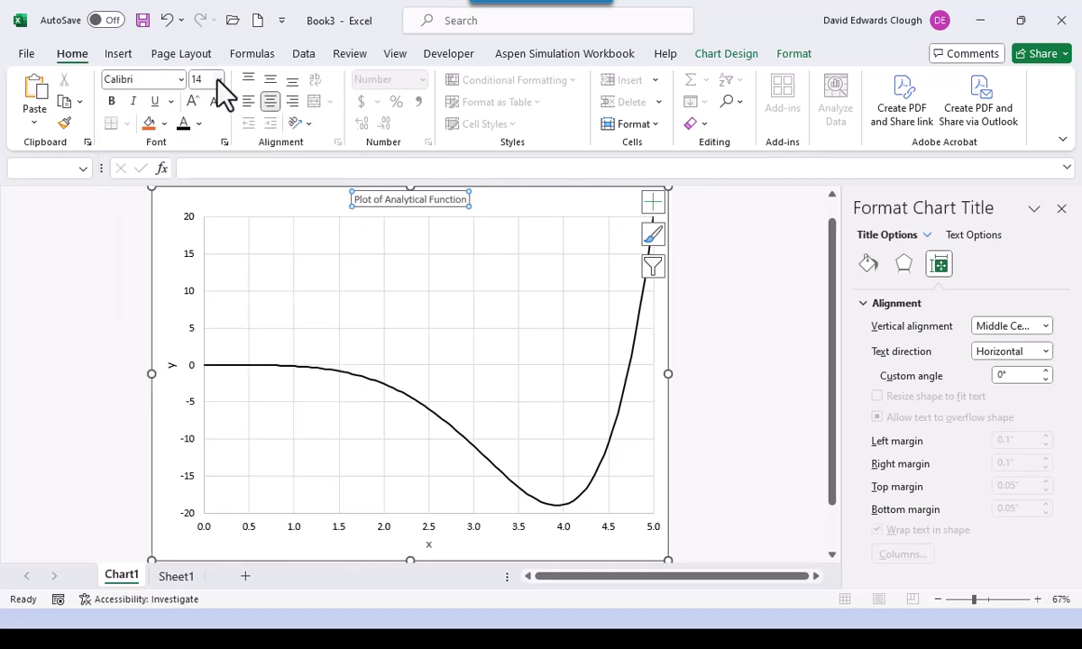
pyautogui.click(219, 79)
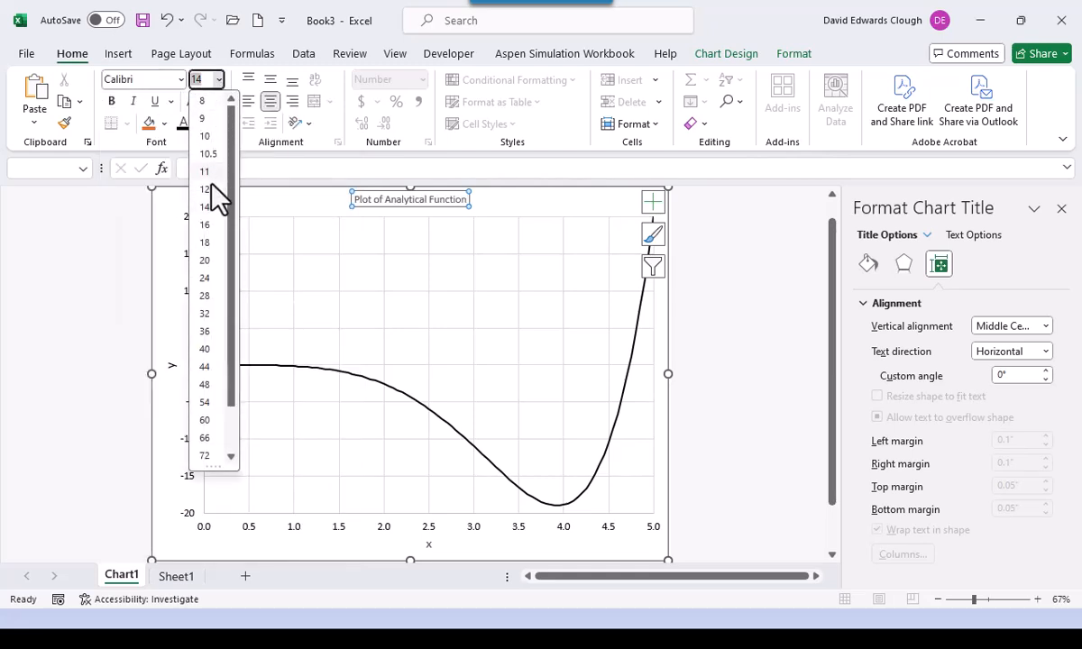
pyautogui.click(206, 241)
pyautogui.click(113, 323)
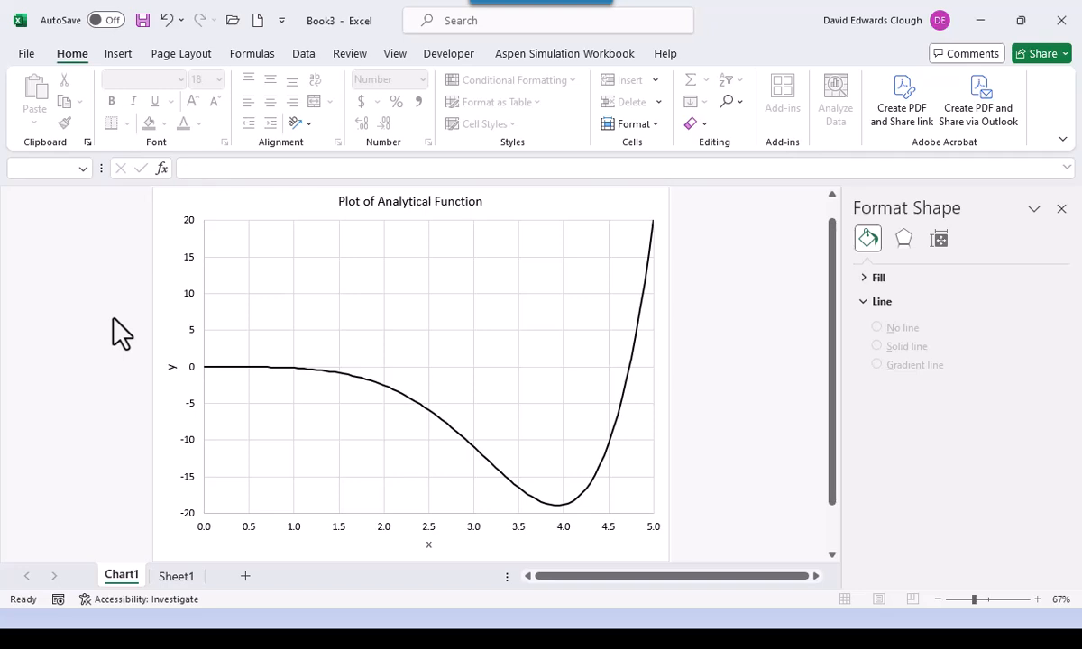
pyautogui.click(1061, 208)
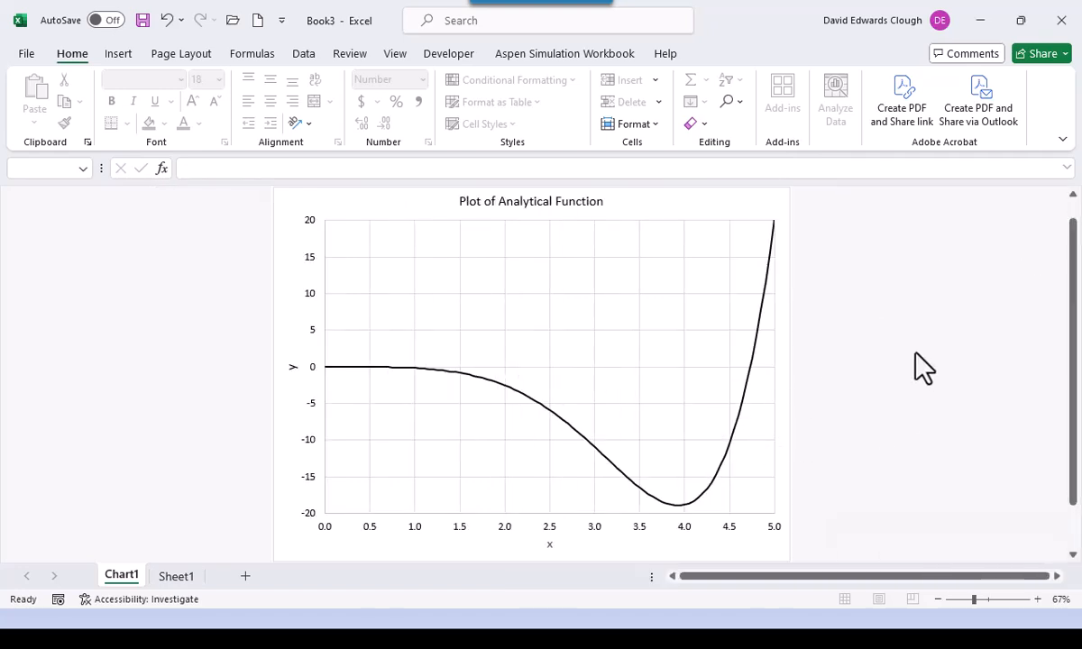
pyautogui.hotkey('alt', 'Tab')
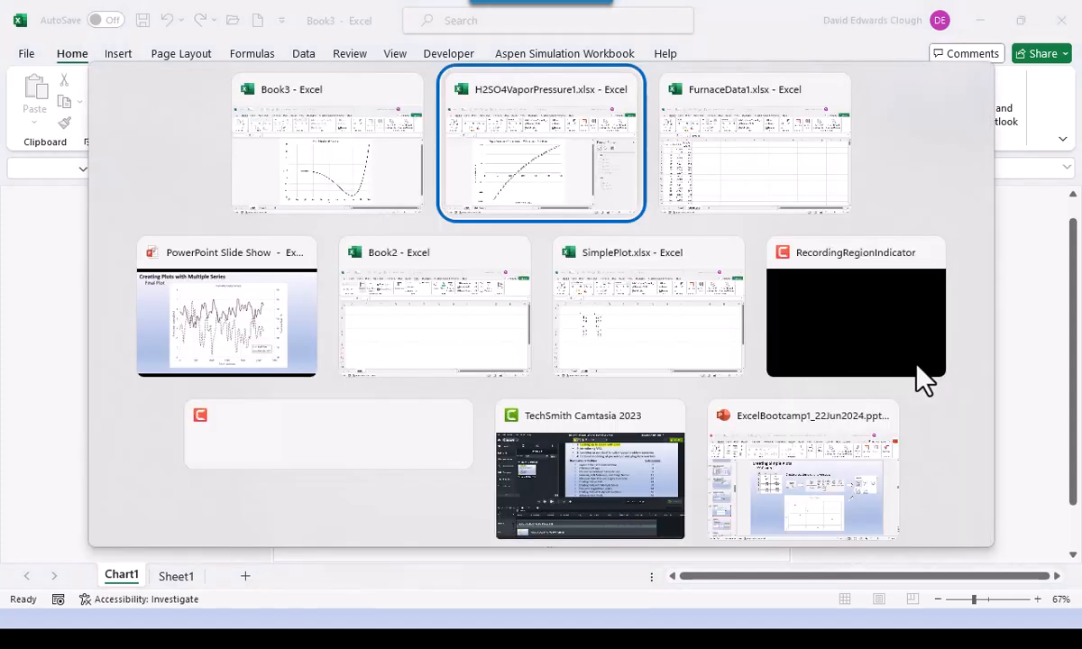
# - Return to the PowerPoint slide show and advance past slide 45 to 'Creating Plots of Analytical Functions'
pyautogui.hotkey('alt', 'Tab')
pyautogui.hotkey('alt', 'Tab')
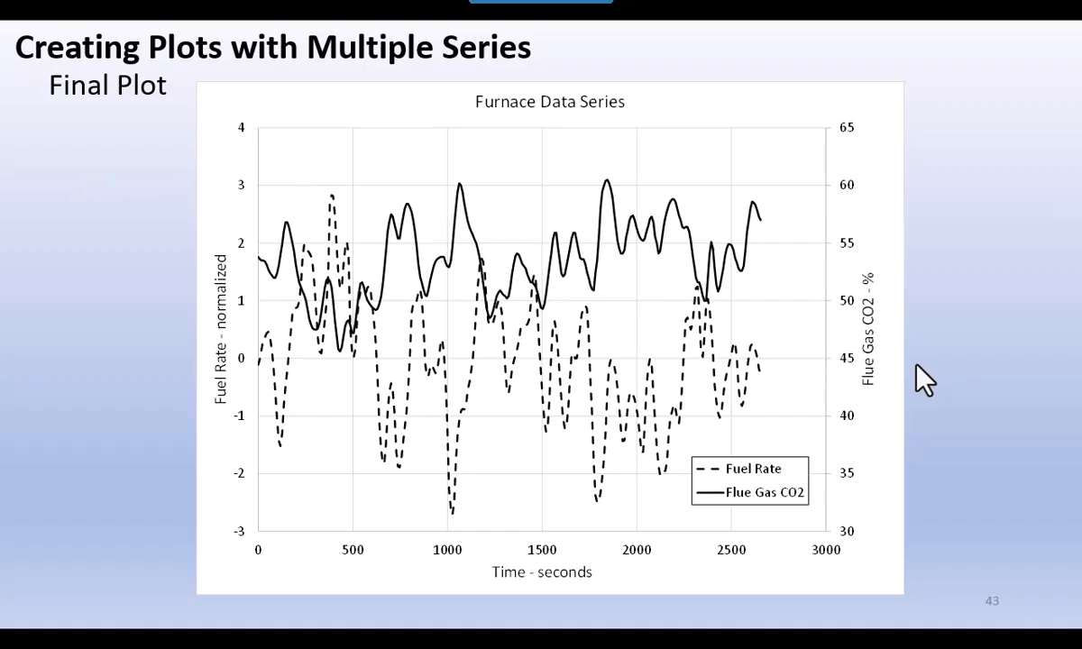
pyautogui.click(924, 379)
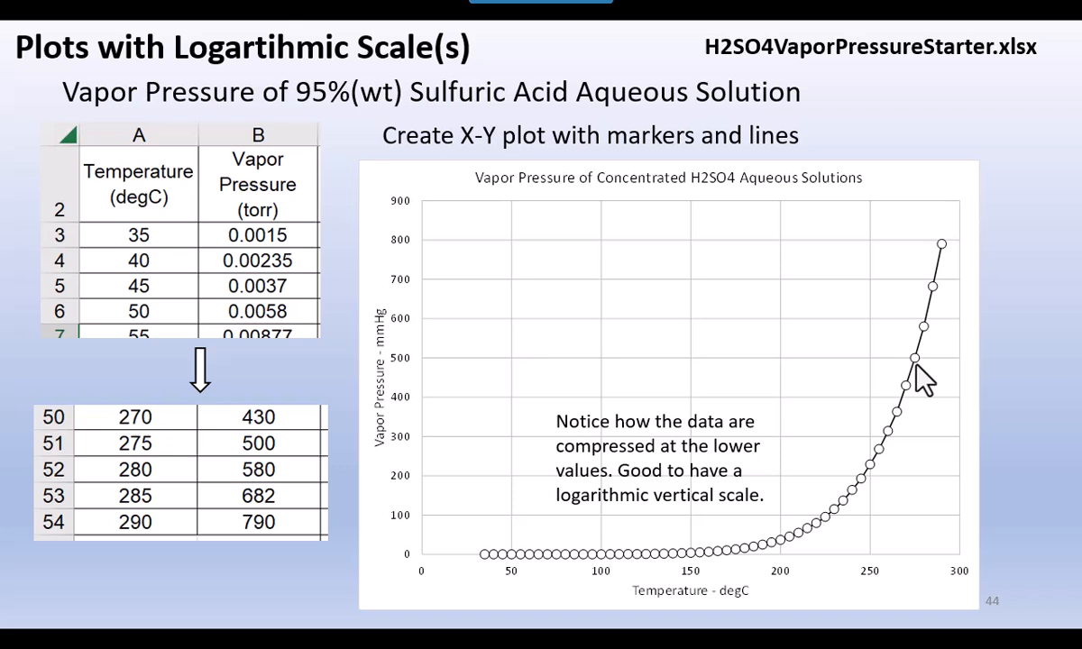
pyautogui.click(917, 367)
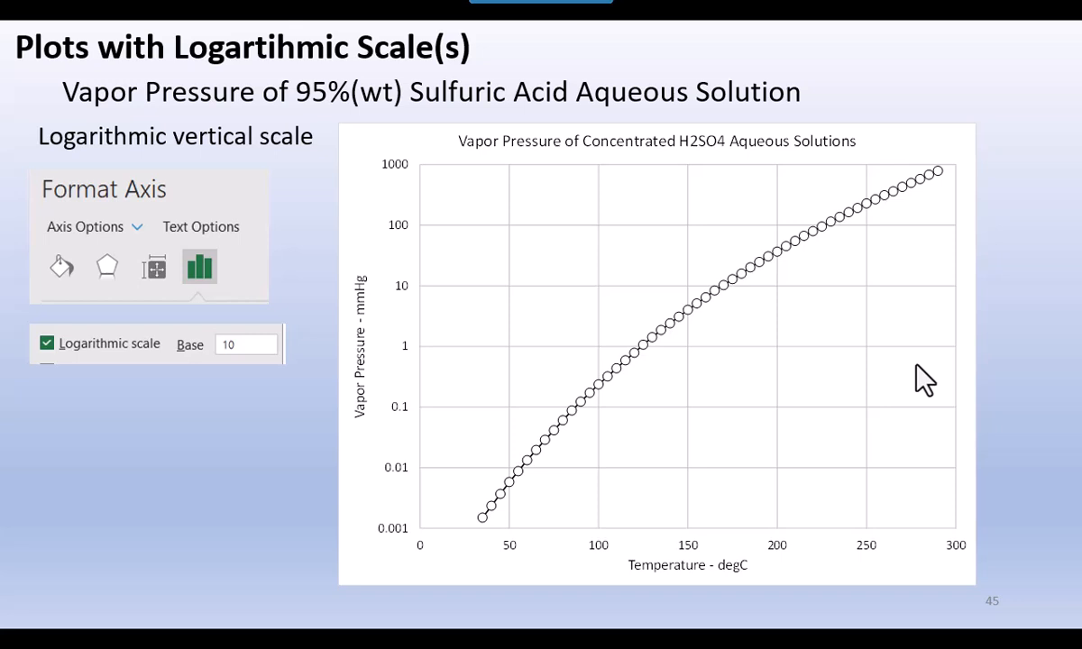
pyautogui.click(917, 367)
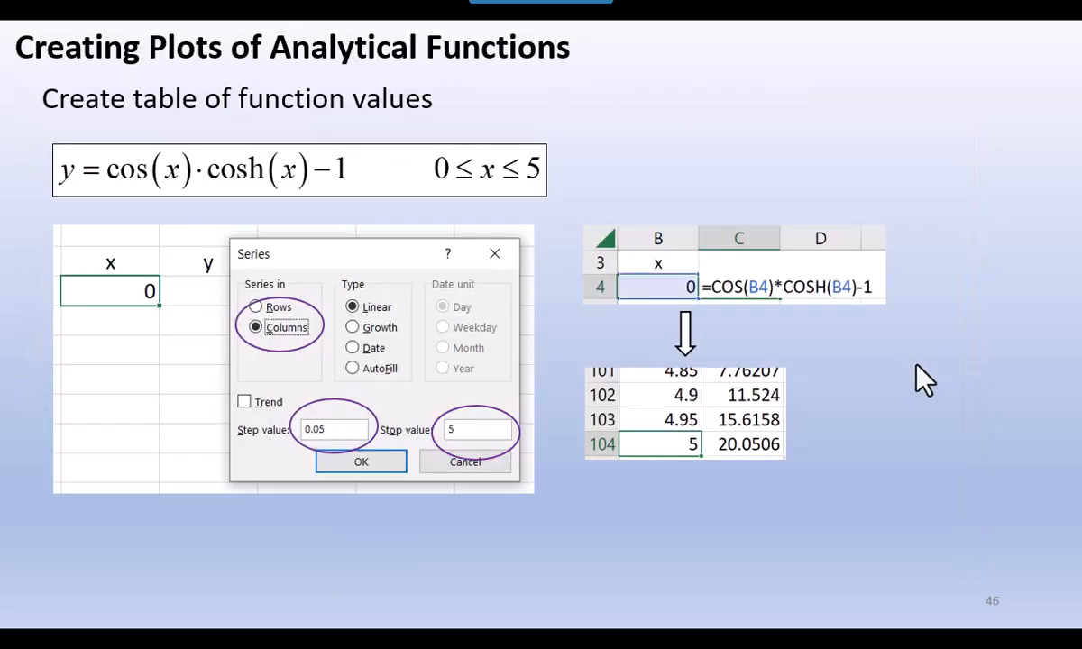
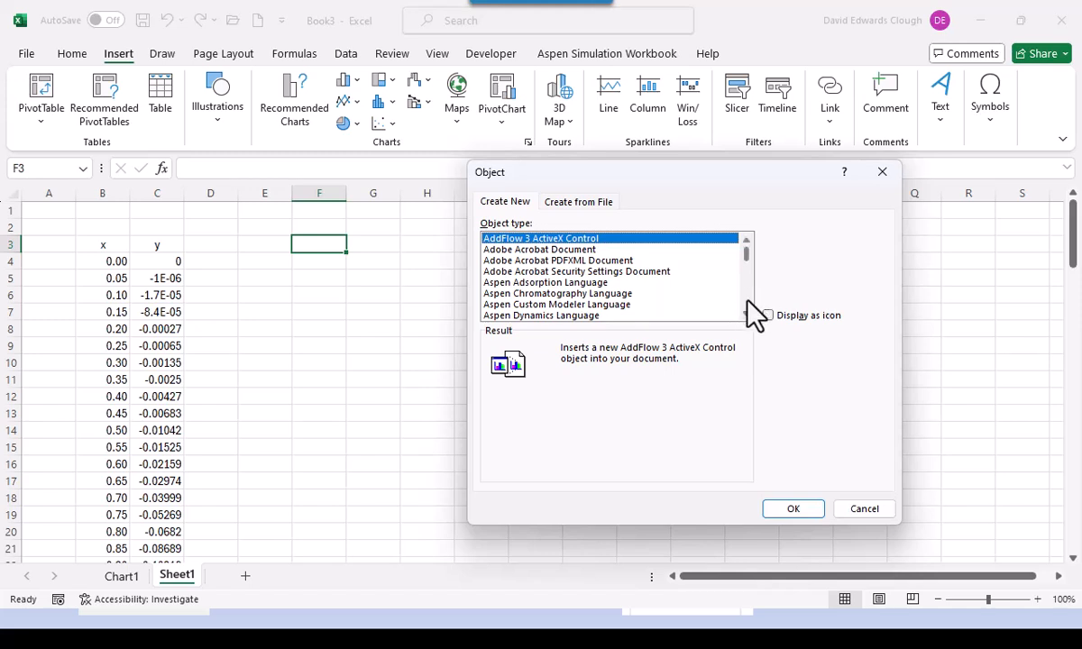
# - Insert a MathType 7.0 Equation object on Sheet1 and dismiss the update notice
pyautogui.click(748, 303)
pyautogui.click(748, 303)
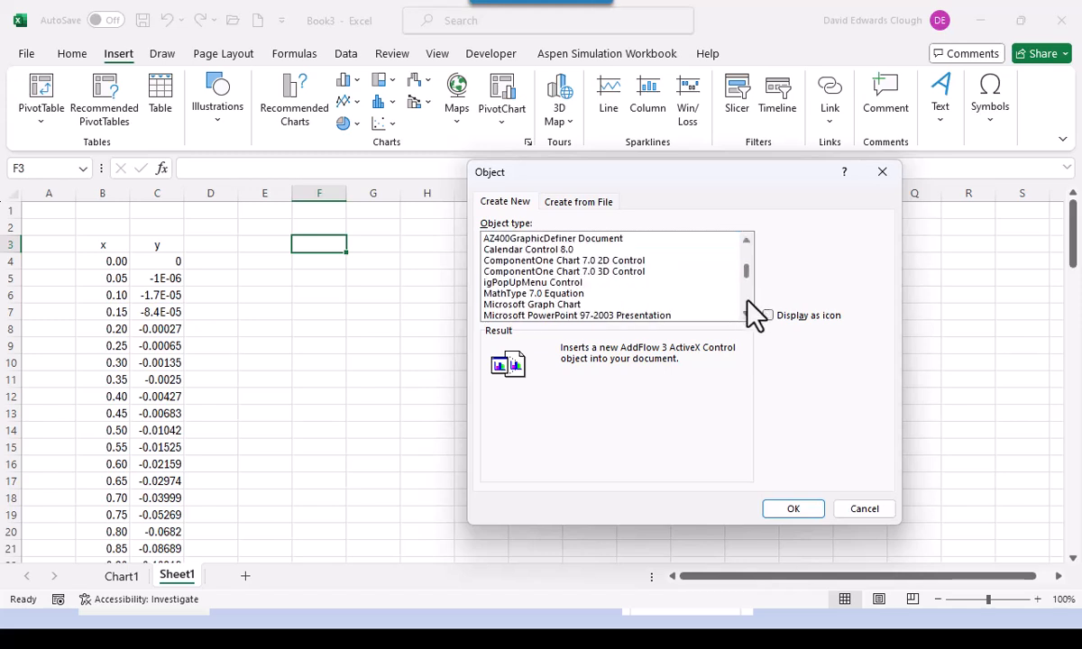
pyautogui.click(555, 294)
pyautogui.click(793, 508)
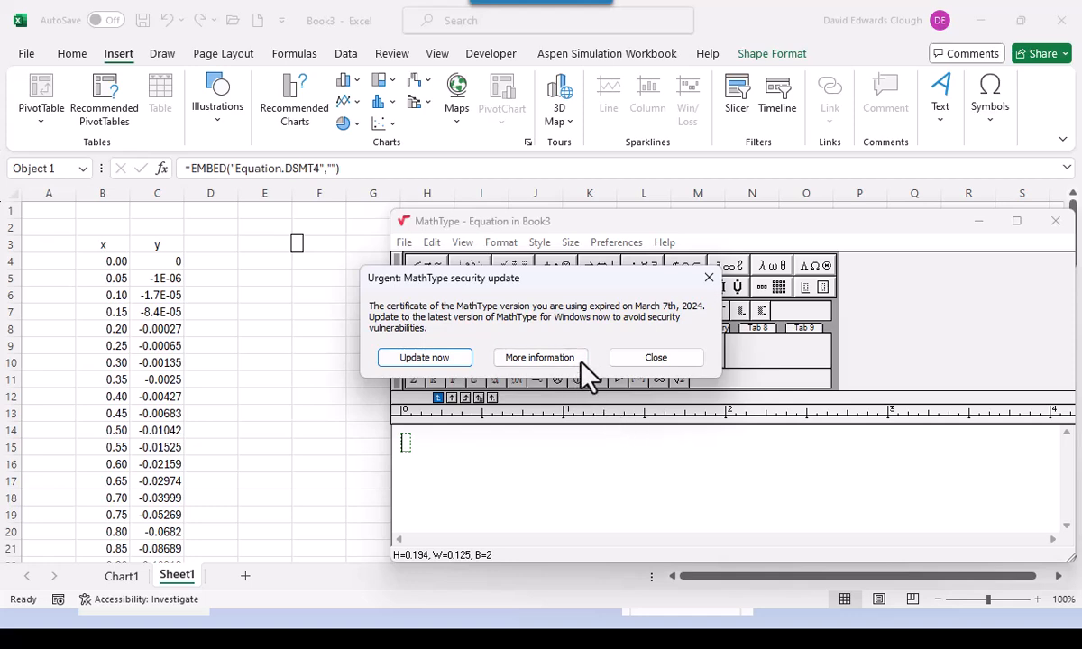
pyautogui.click(637, 367)
# - Build the equation y = cos(x)·cosh(x) − 1 in MathType
pyautogui.write('y ')
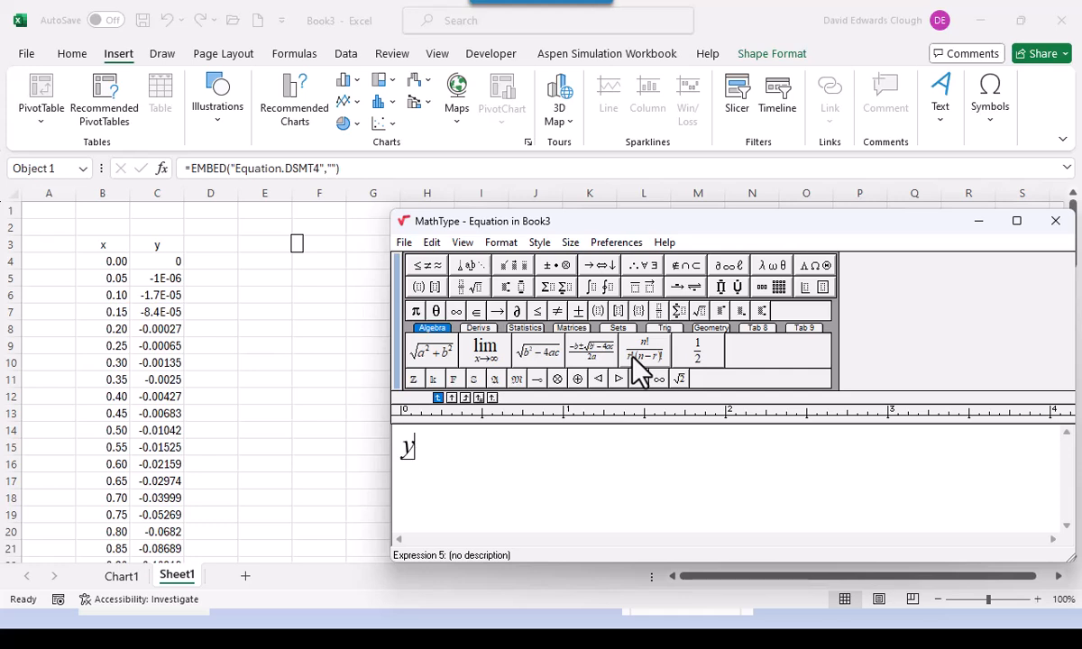
pyautogui.write('= cos')
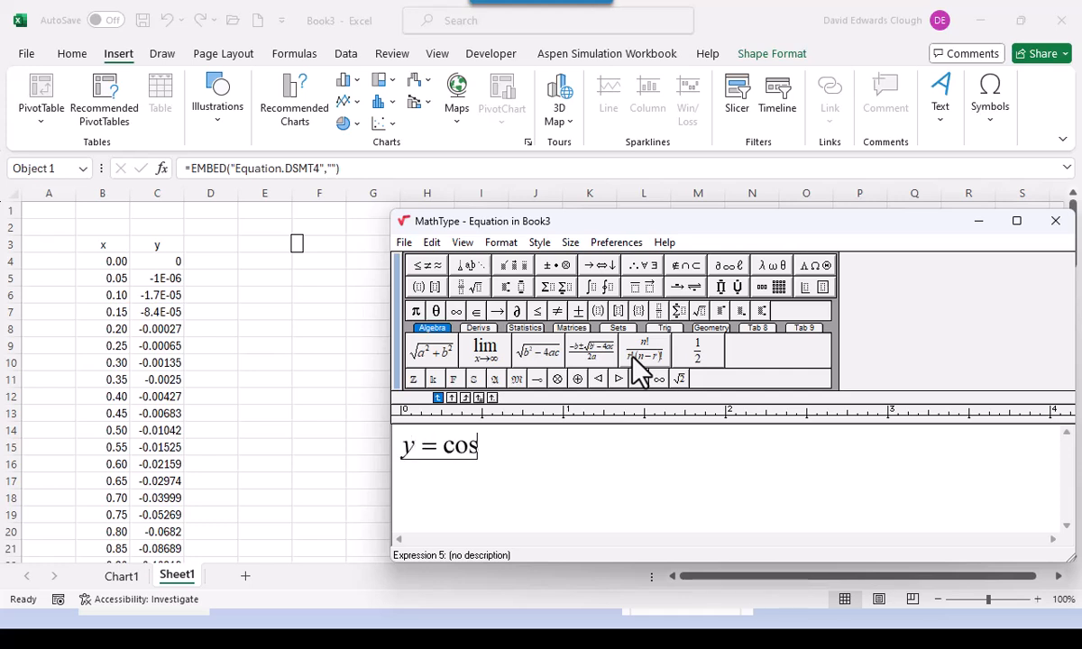
pyautogui.click(598, 311)
pyautogui.write('x')
pyautogui.click(542, 449)
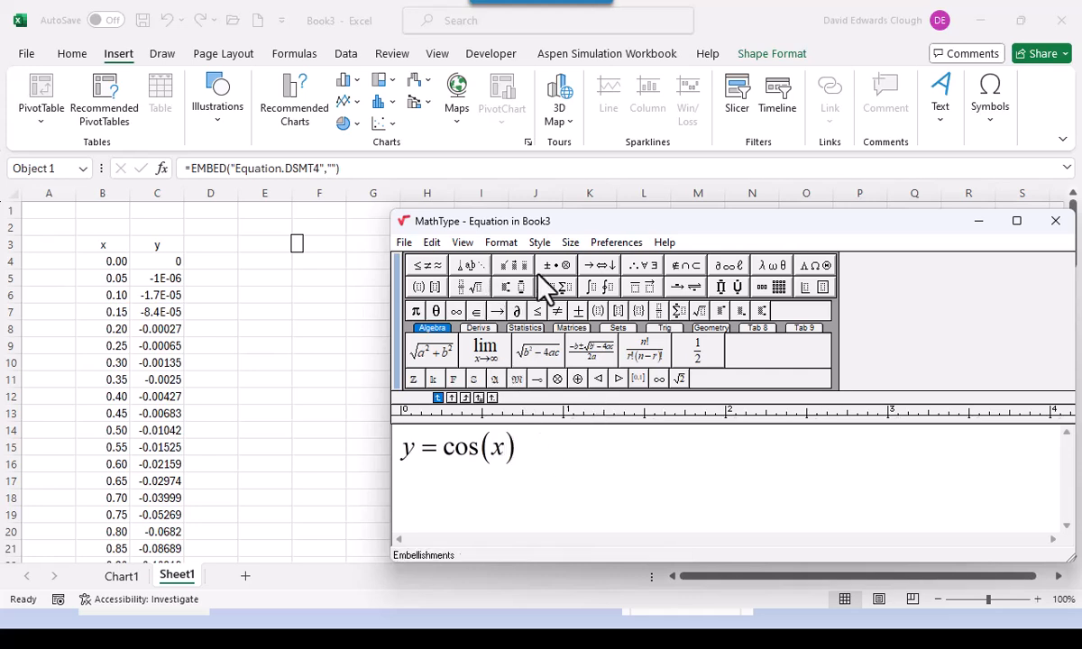
pyautogui.moveTo(555, 268)
pyautogui.click(544, 318)
pyautogui.write('cosh')
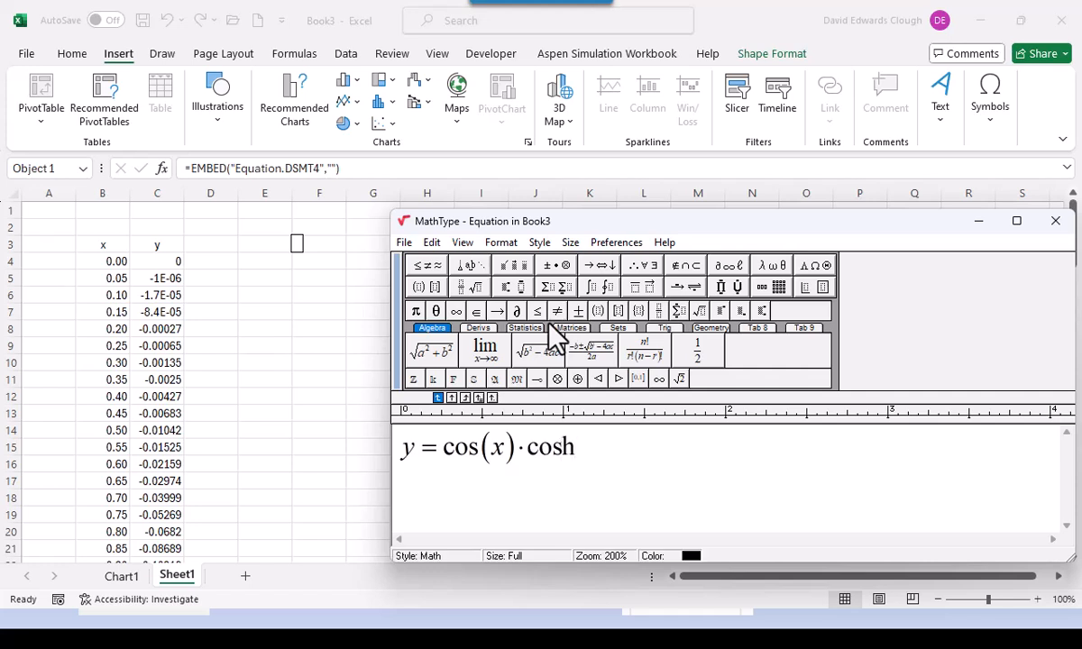
pyautogui.click(597, 311)
pyautogui.write('x')
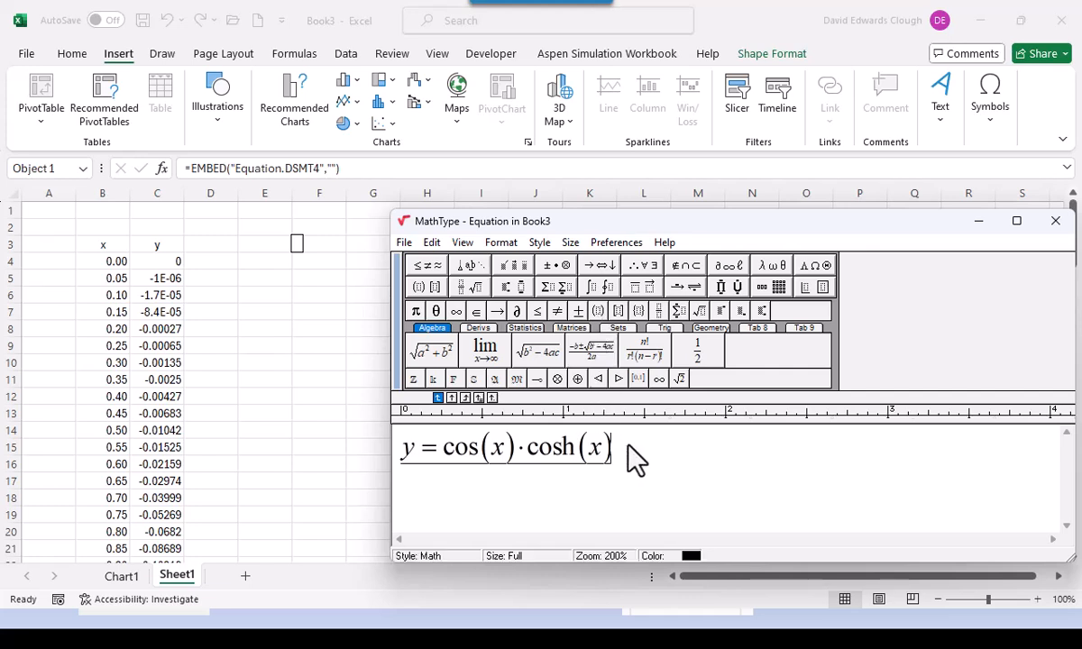
pyautogui.write('-1')
# - Add the range 0 ≤ x ≤ 5 on a second line and close MathType
pyautogui.press('Return')
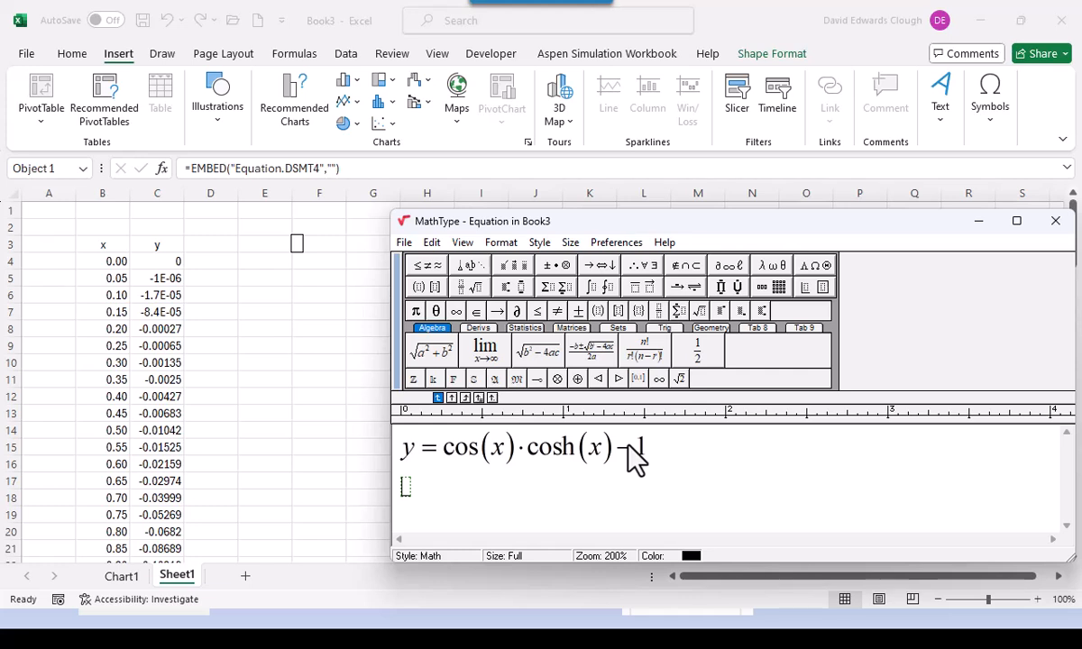
pyautogui.write('0')
pyautogui.click(538, 310)
pyautogui.write('x')
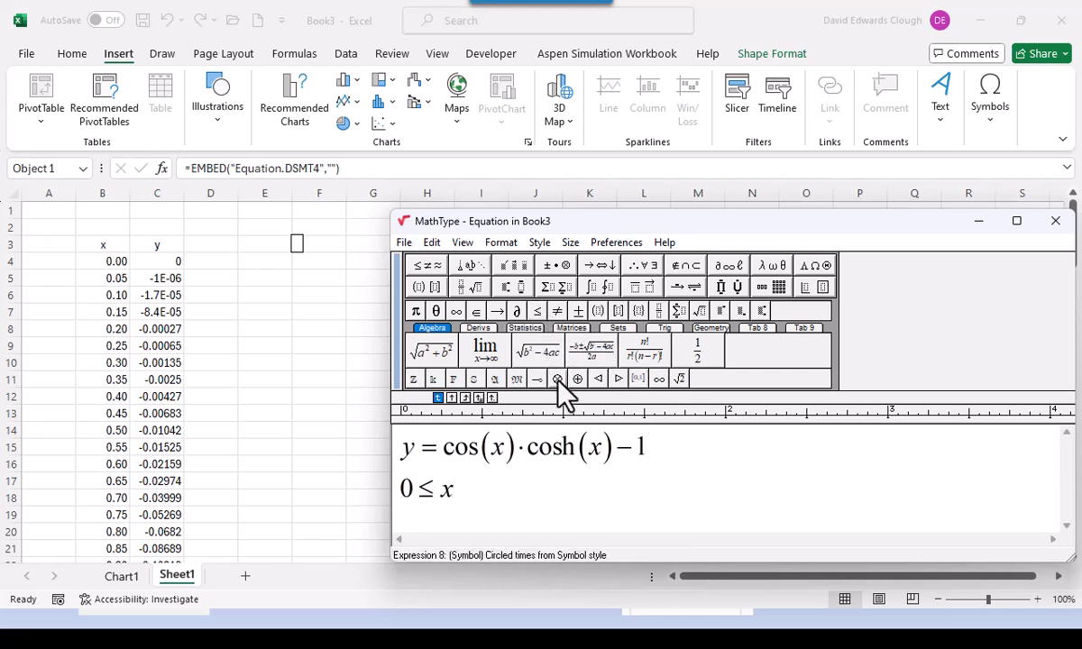
pyautogui.click(539, 311)
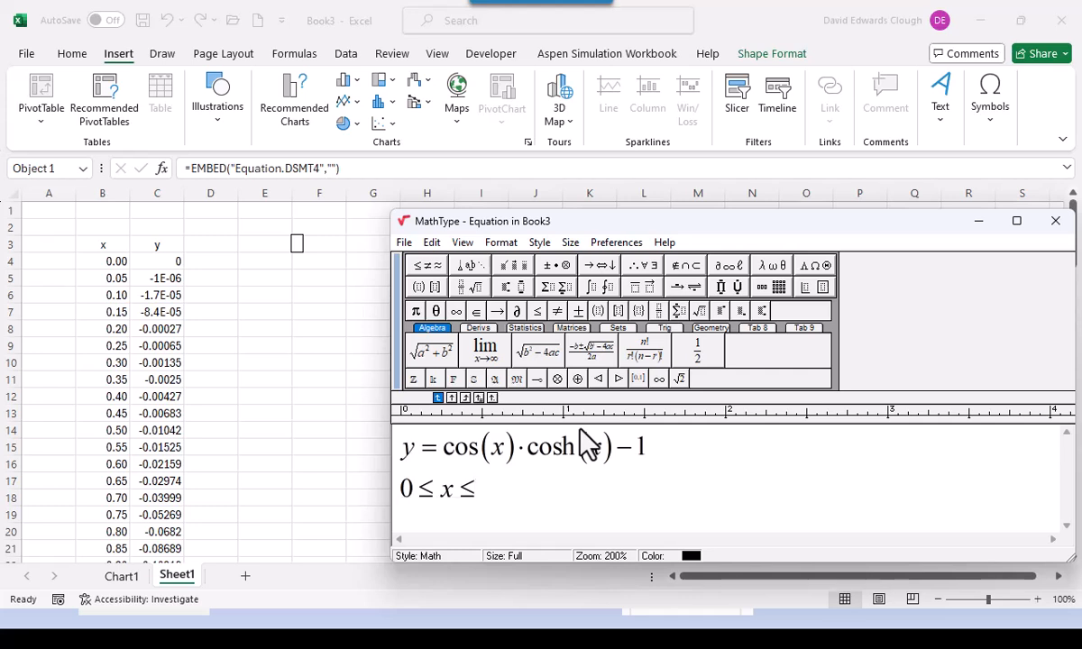
pyautogui.write('5')
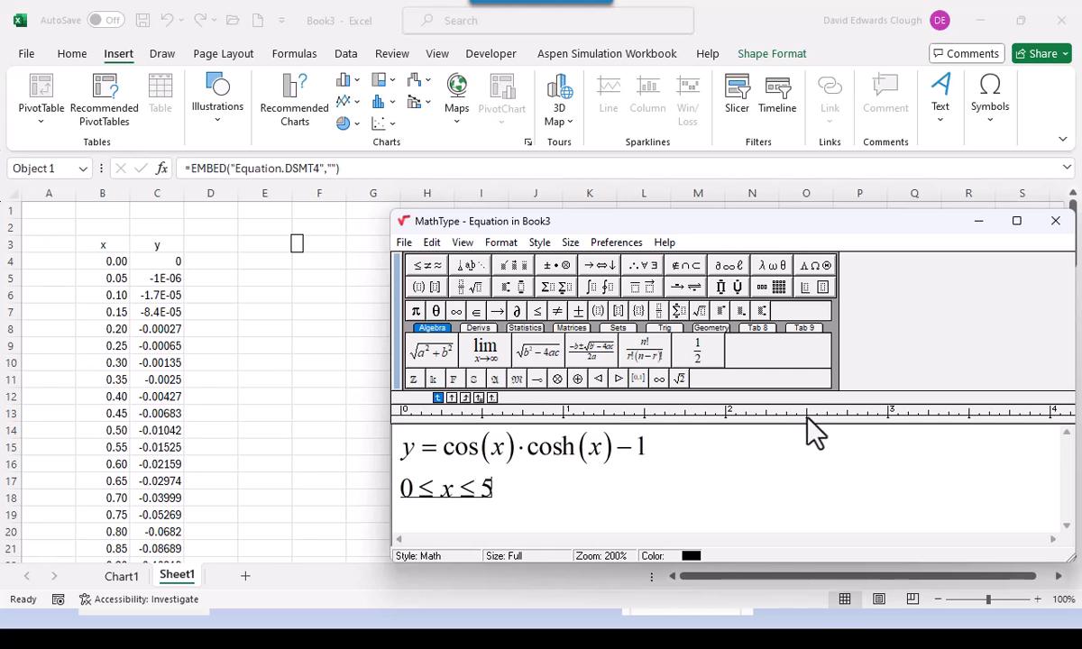
pyautogui.click(1055, 222)
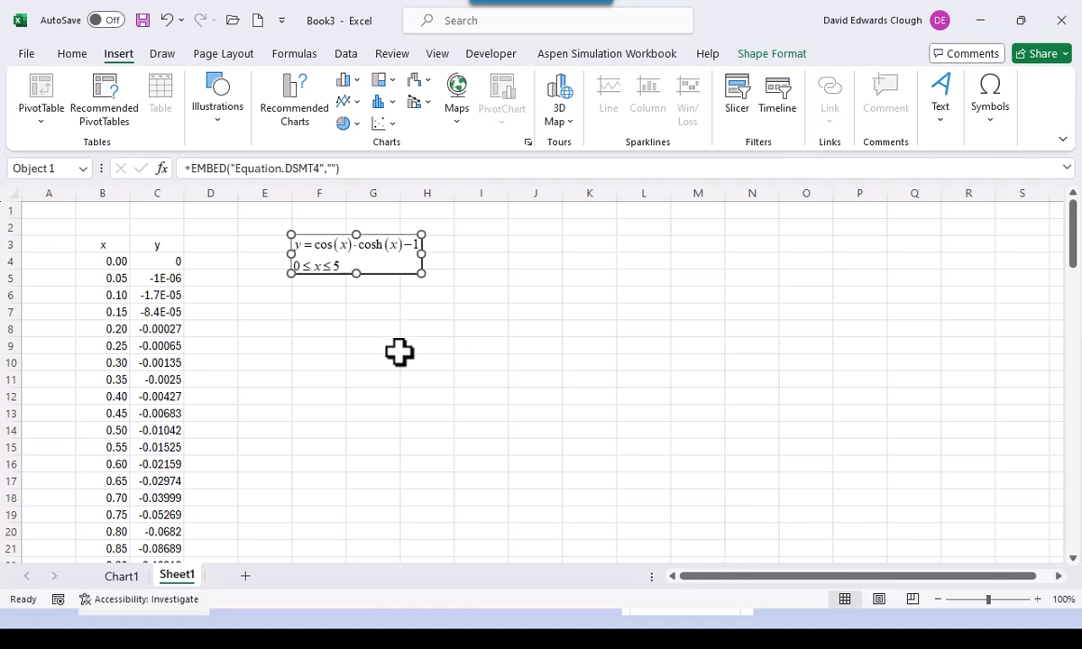
# - Cut the equation from Sheet1 and paste it into the upper-left plot area on Chart1
pyautogui.press('Delete')
pyautogui.click(124, 577)
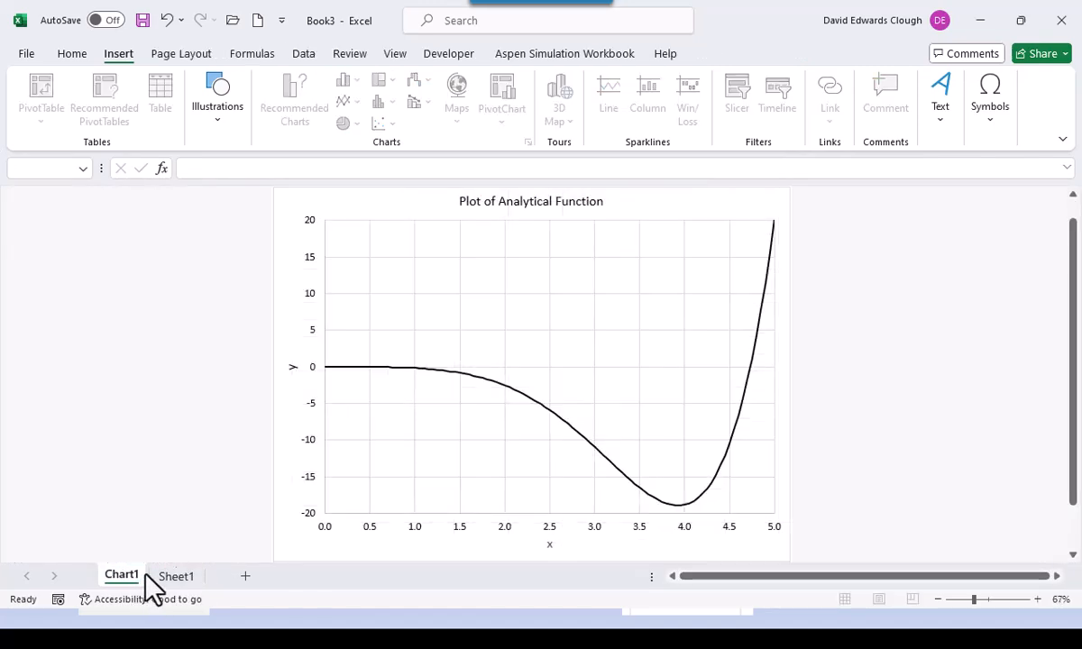
pyautogui.click(370, 213)
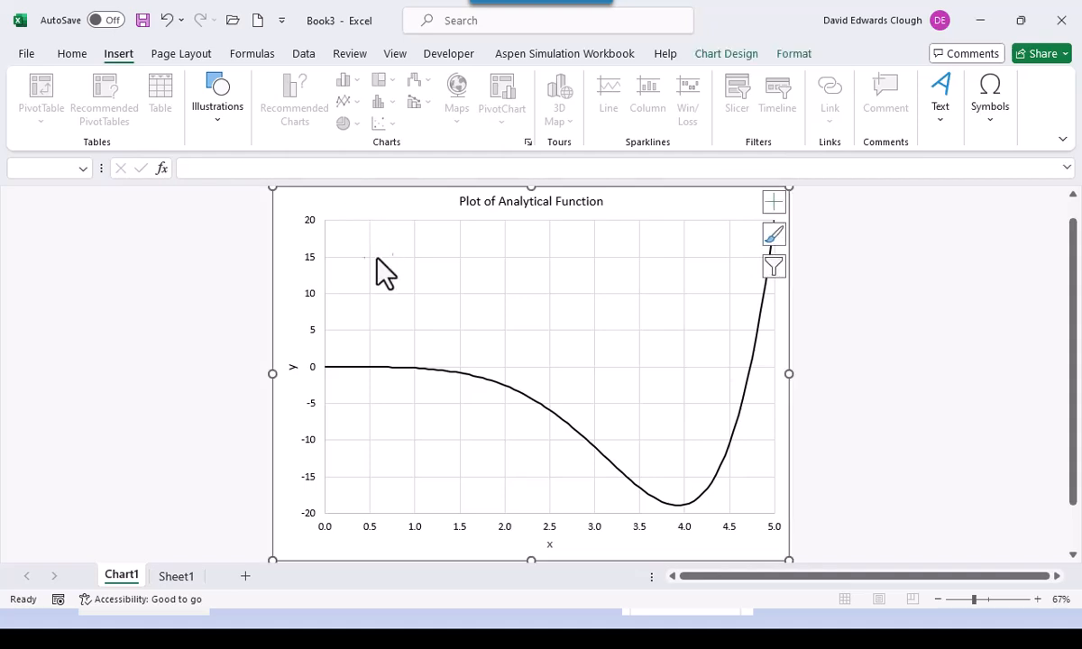
pyautogui.hotkey('ctrl', 'v')
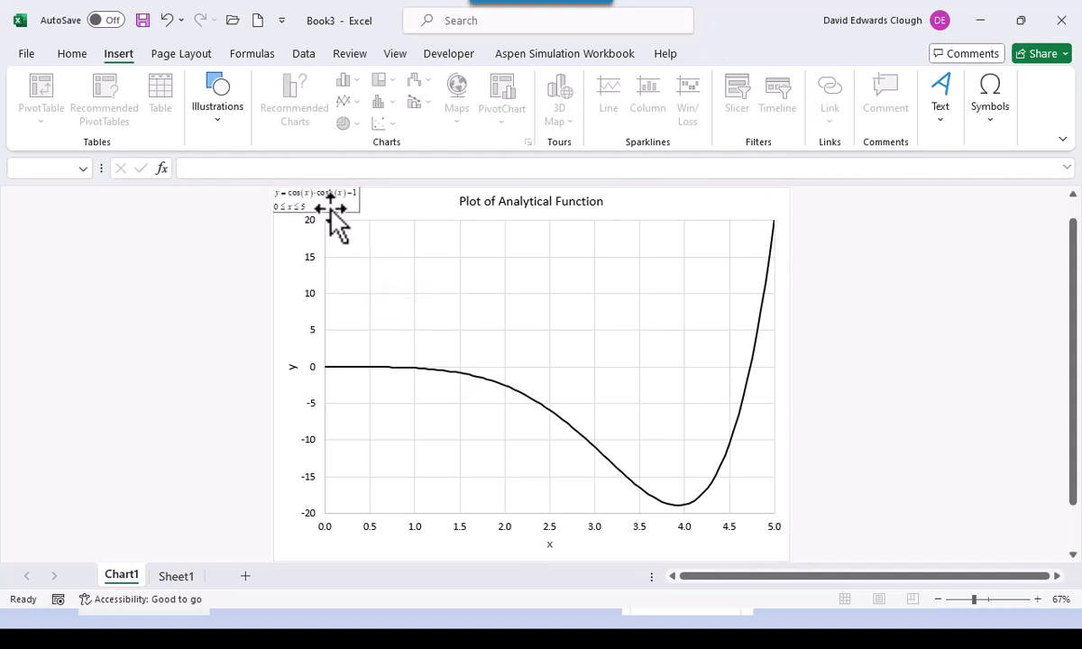
pyautogui.moveTo(334, 217); pyautogui.dragTo(531, 288)
pyautogui.click(899, 365)
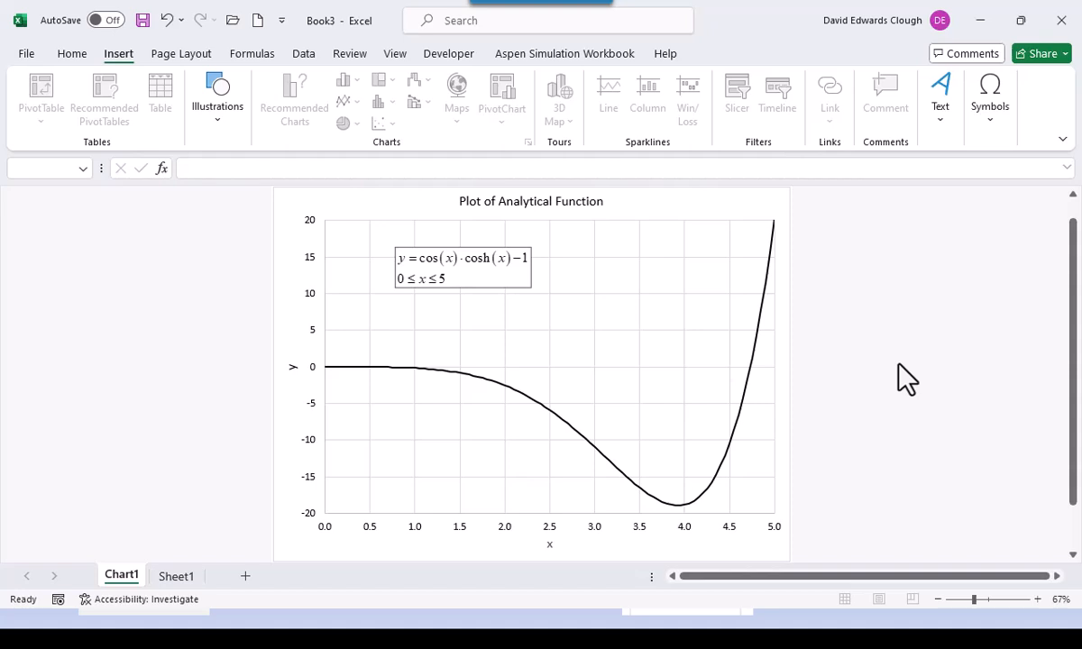
pyautogui.scroll(1, 907, 379)
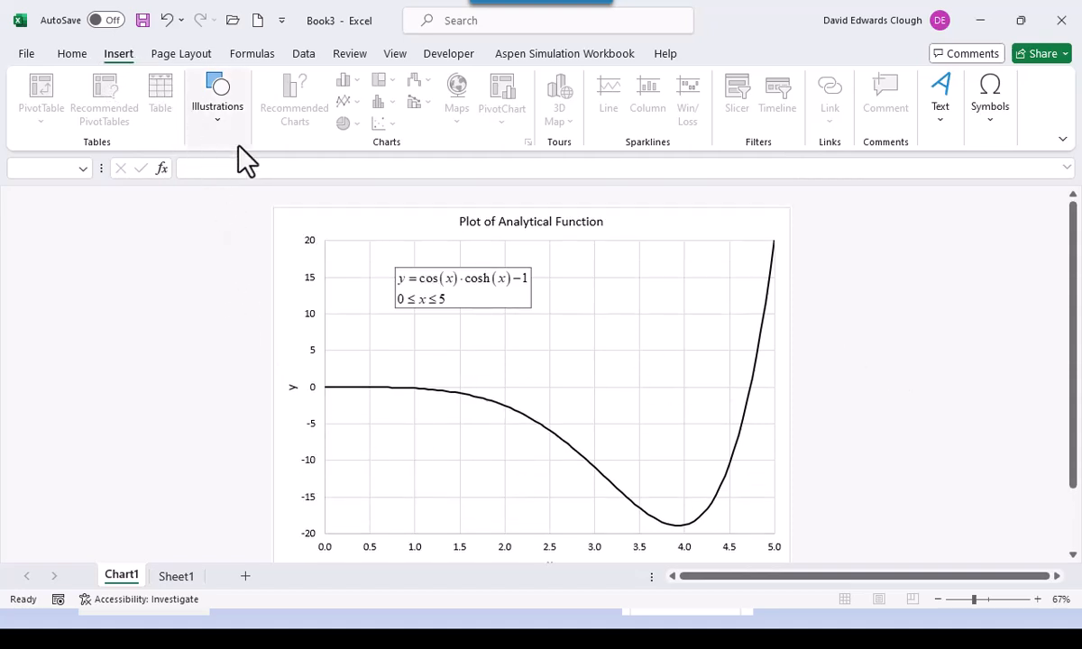
# - Draw an oval shape on the chart plot near x = 3.5, y = 6
pyautogui.click(936, 113)
pyautogui.click(920, 311)
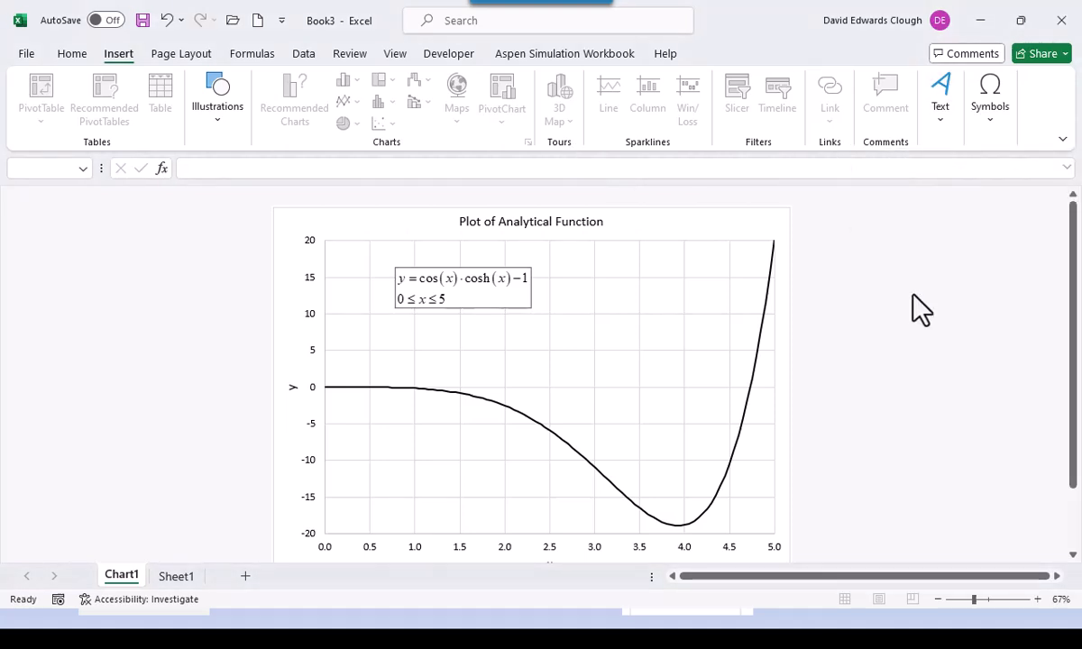
pyautogui.click(326, 232)
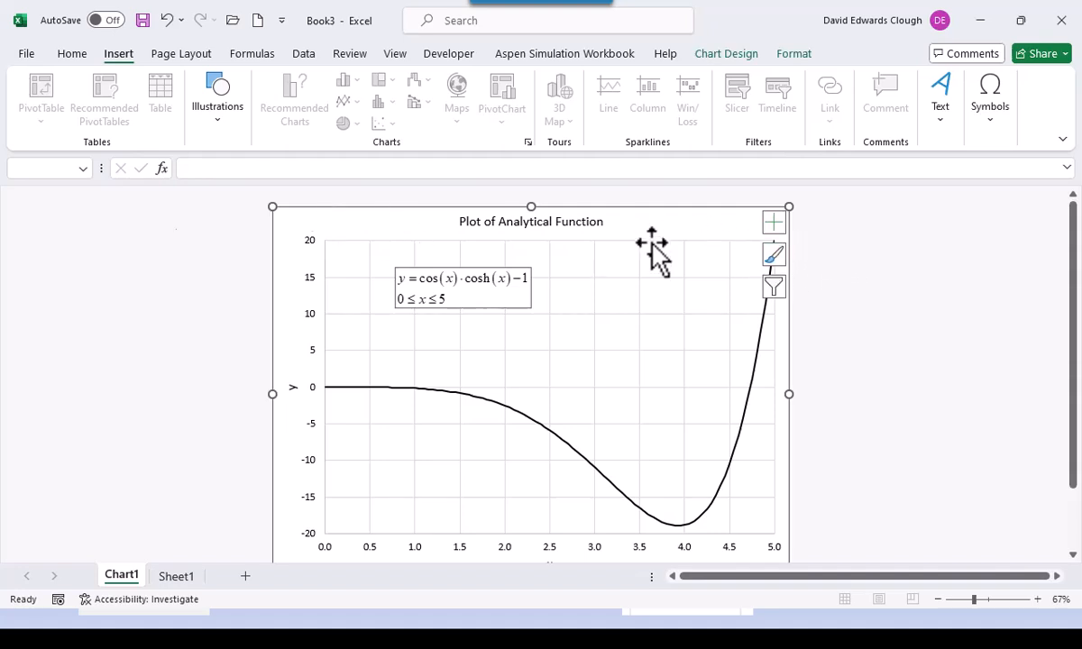
pyautogui.click(226, 126)
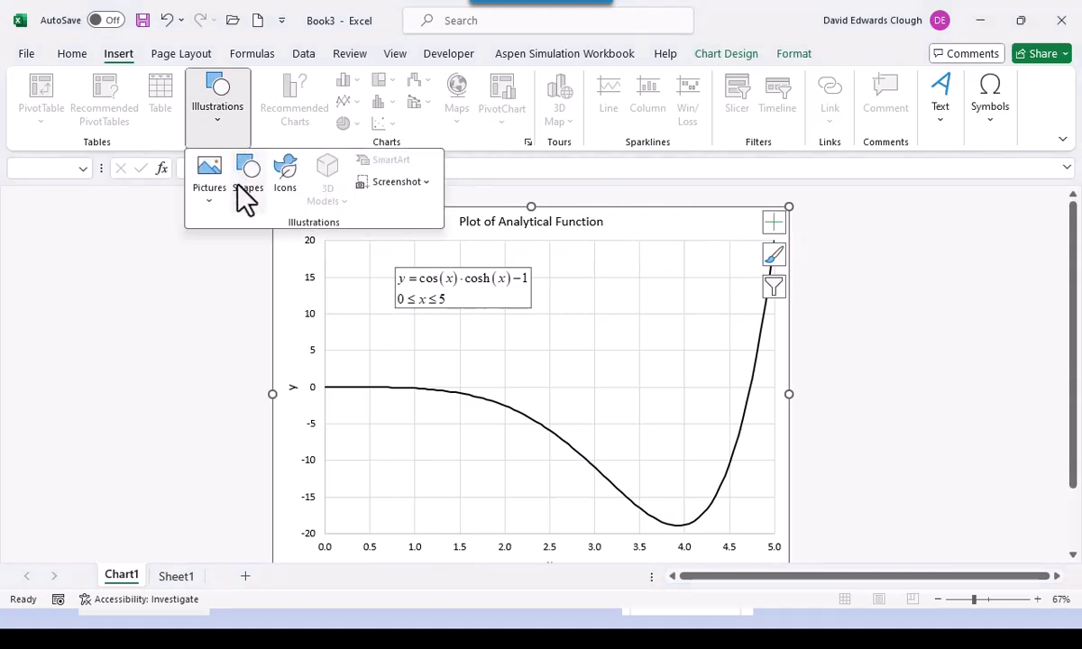
pyautogui.click(252, 190)
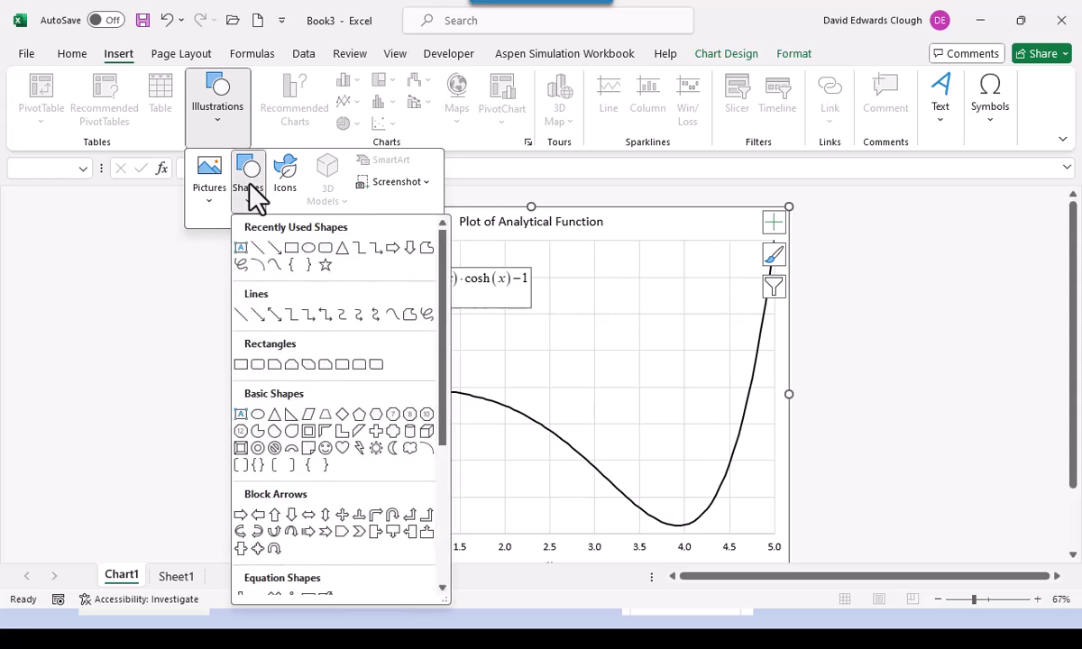
pyautogui.click(308, 251)
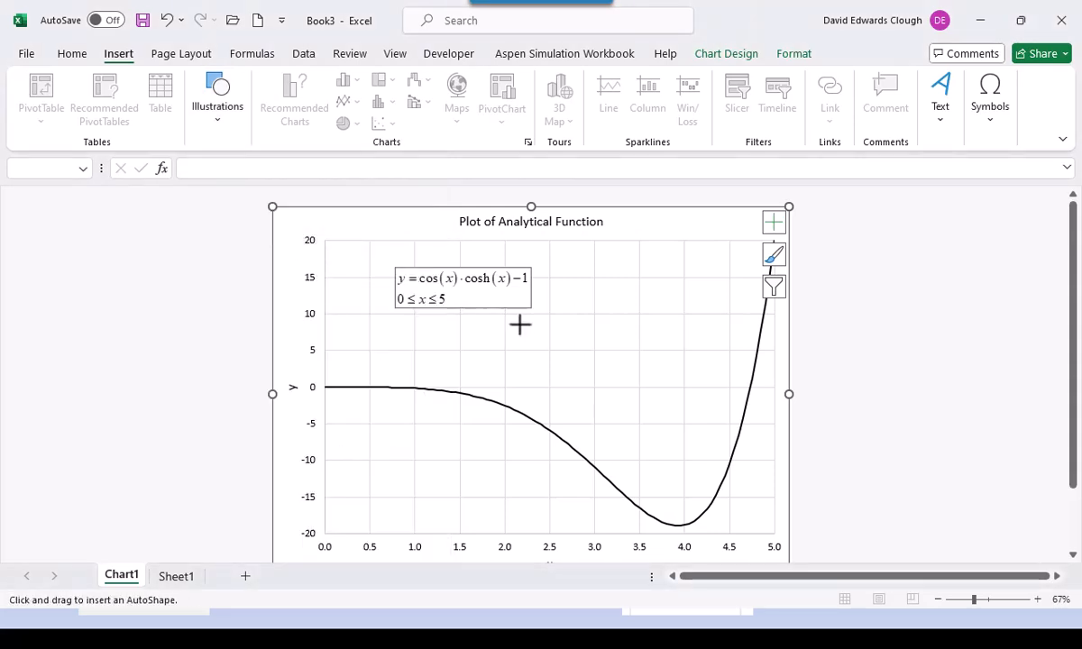
pyautogui.moveTo(602, 322); pyautogui.dragTo(684, 359)
pyautogui.click(82, 394)
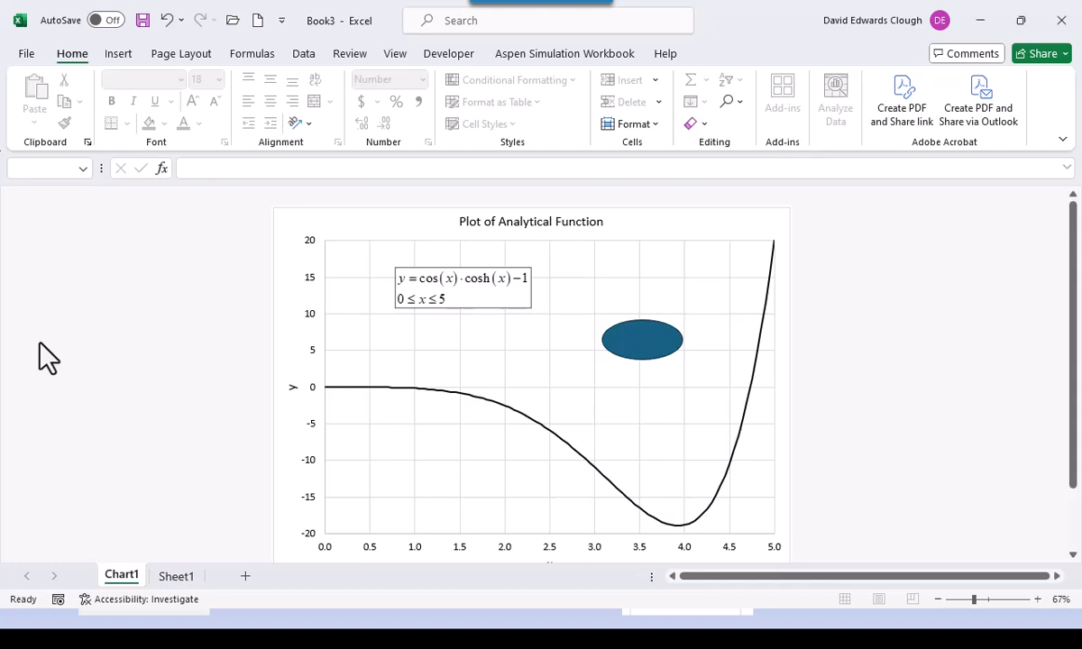
# - In Save As, browse through ShortCourses, Bootcamp and Bootcamp1 to the Bootcamp1Files folder
pyautogui.click(142, 22)
pyautogui.click(404, 448)
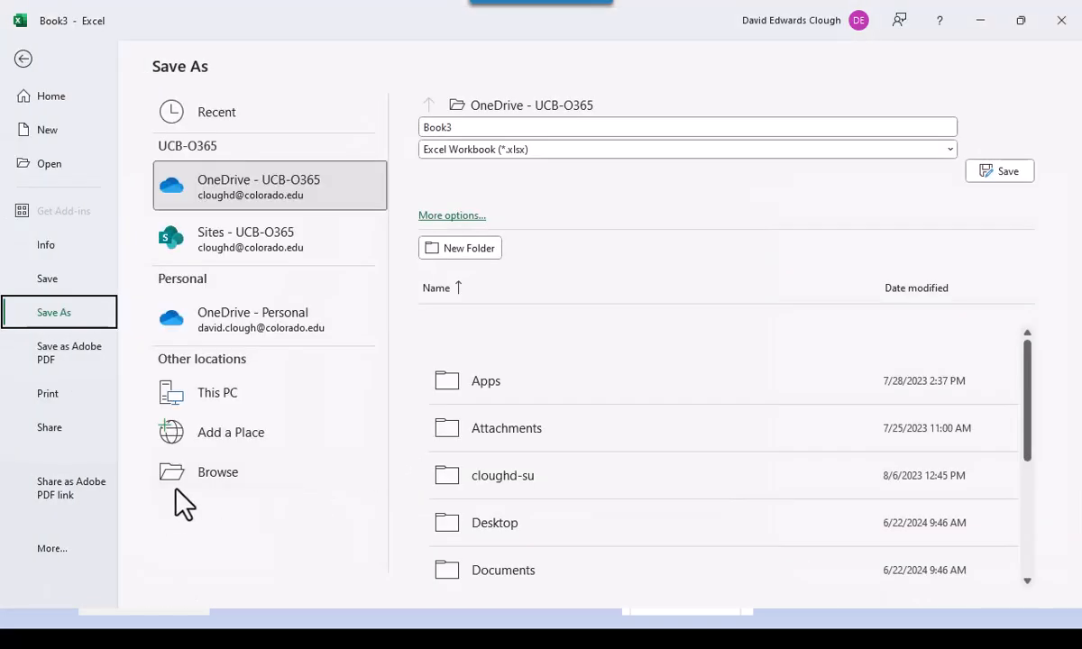
pyautogui.click(213, 474)
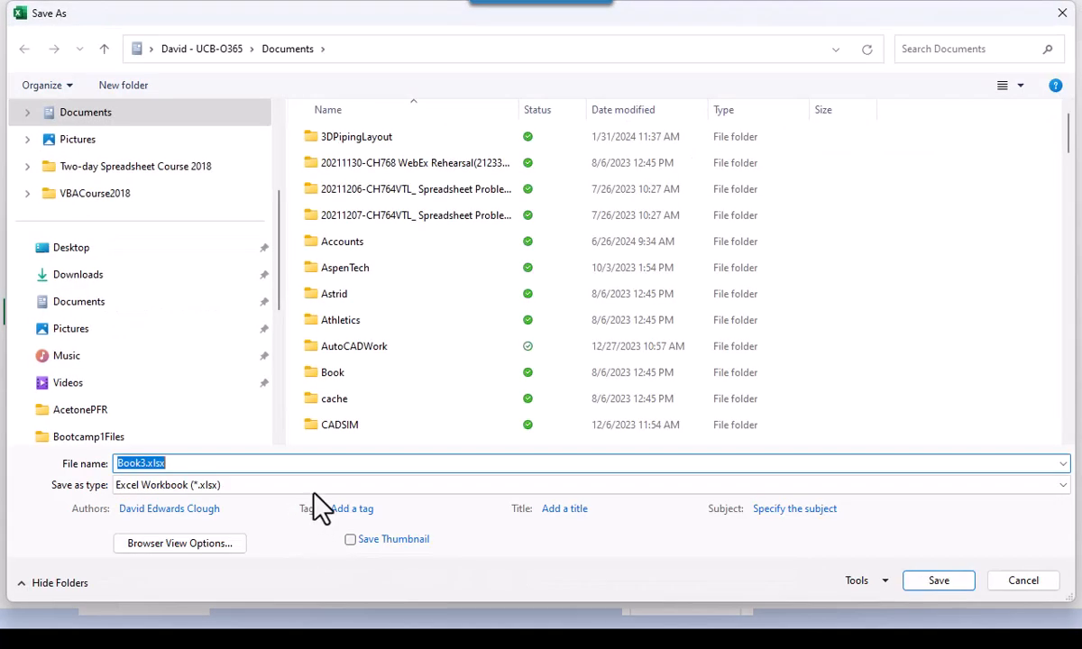
pyautogui.scroll(-6, 463, 302)
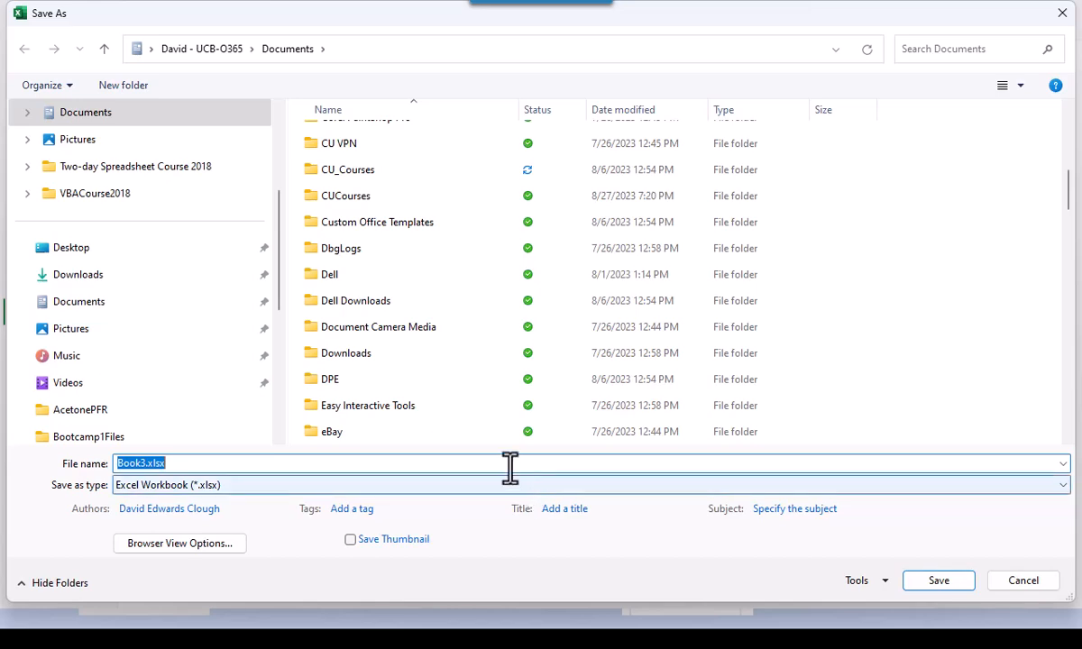
pyautogui.scroll(-10, 490, 352)
pyautogui.scroll(-1, 496, 420)
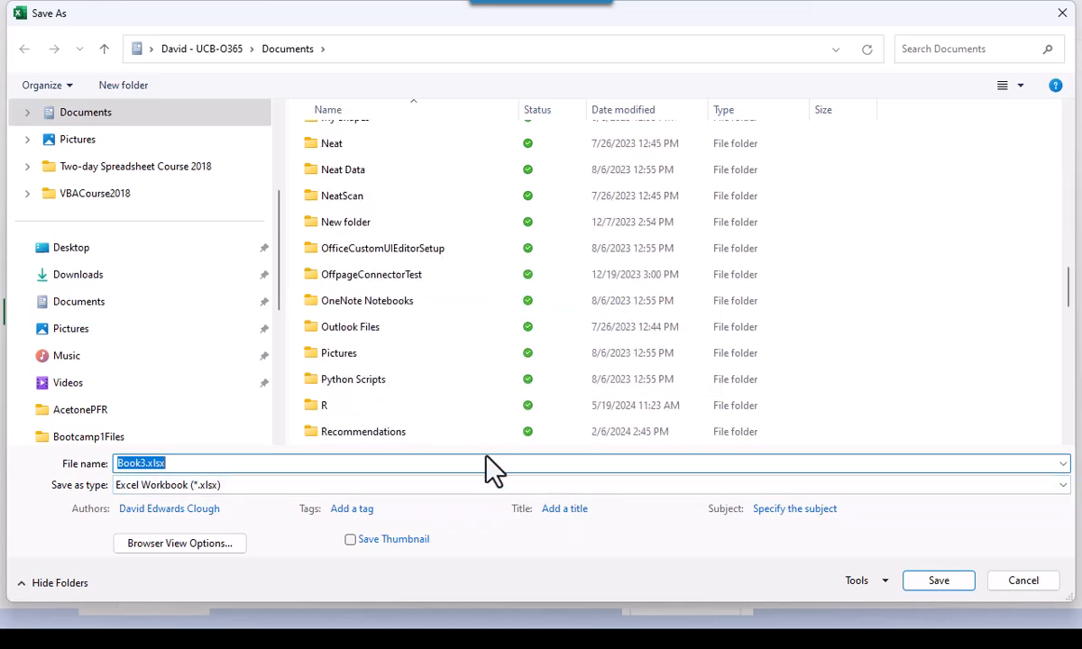
pyautogui.scroll(-4, 447, 360)
pyautogui.scroll(-3, 454, 374)
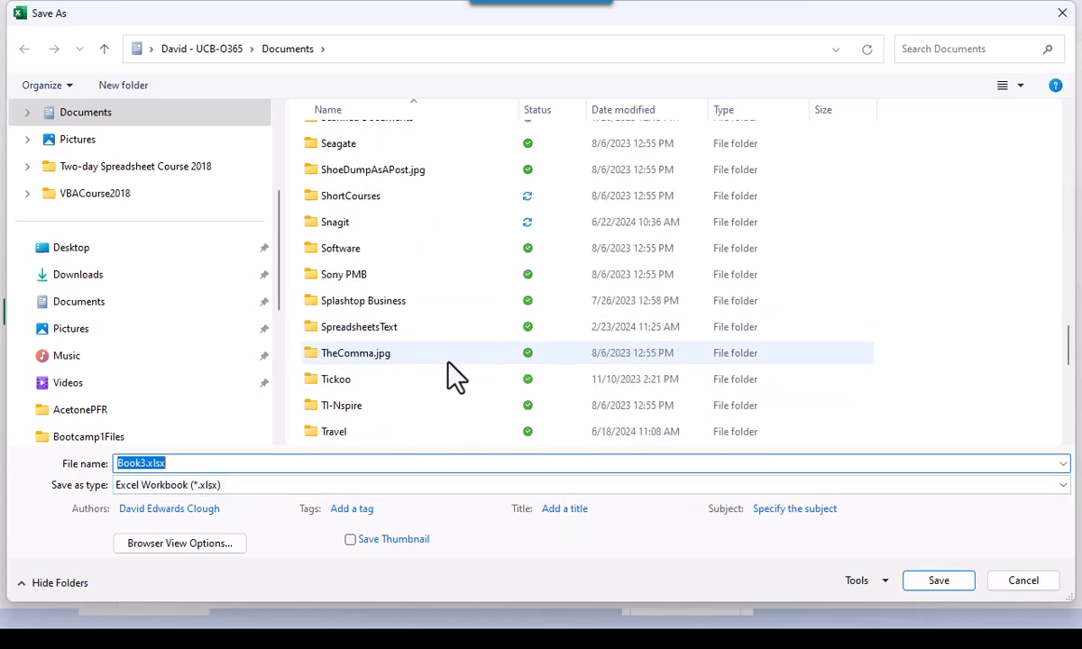
pyautogui.scroll(3, 455, 374)
pyautogui.click(364, 266)
pyautogui.doubleClick(364, 268)
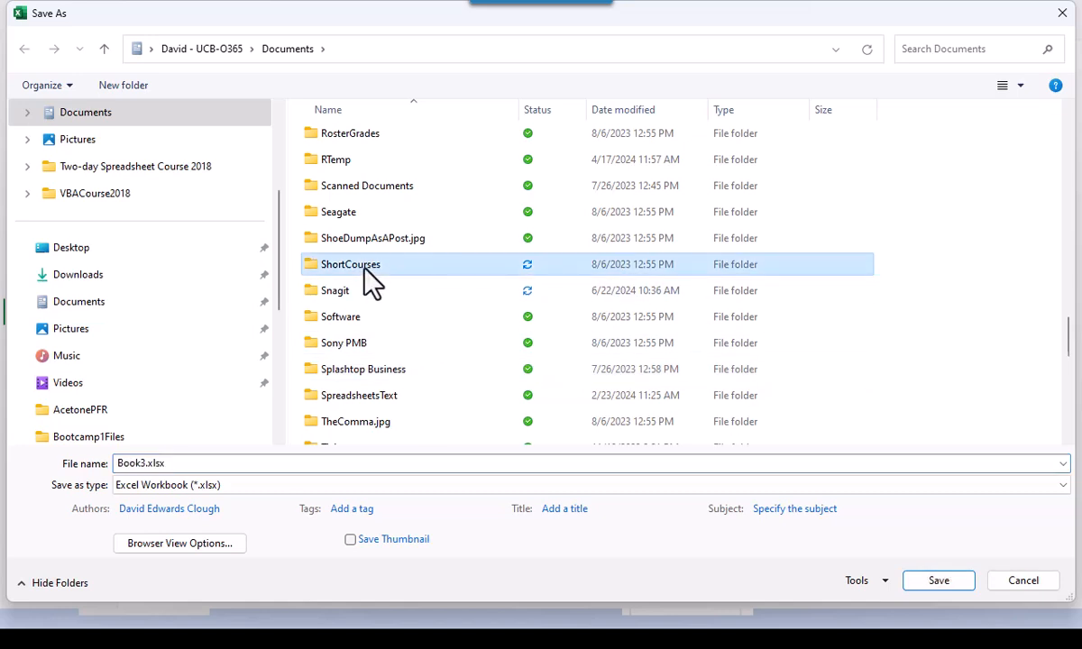
pyautogui.click(356, 297)
pyautogui.doubleClick(357, 297)
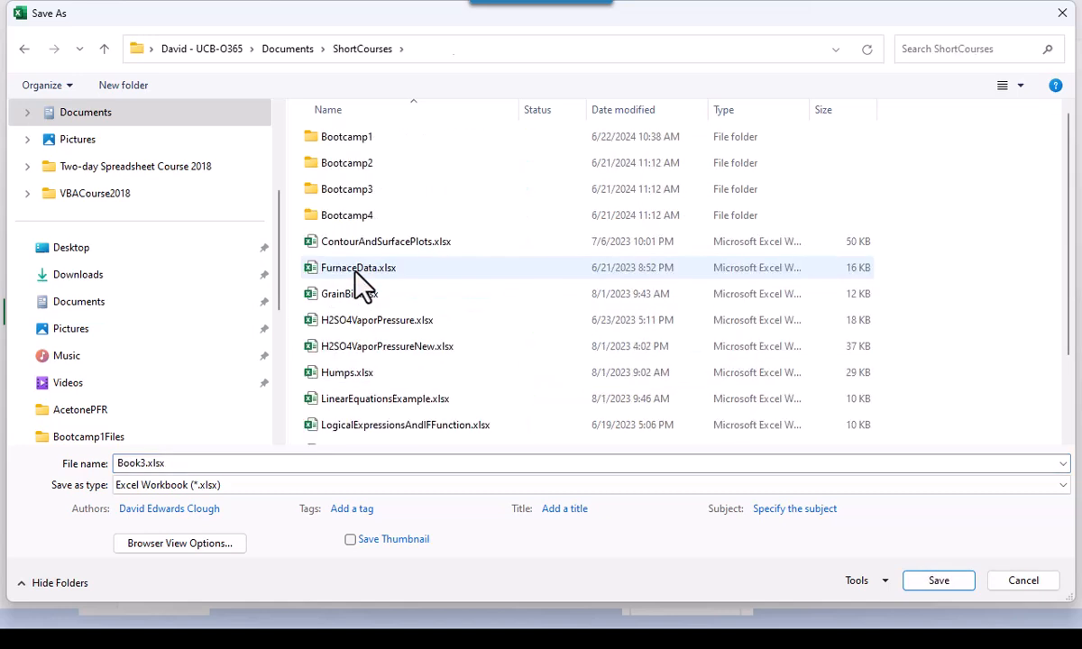
pyautogui.doubleClick(365, 138)
pyautogui.click(370, 137)
pyautogui.doubleClick(370, 137)
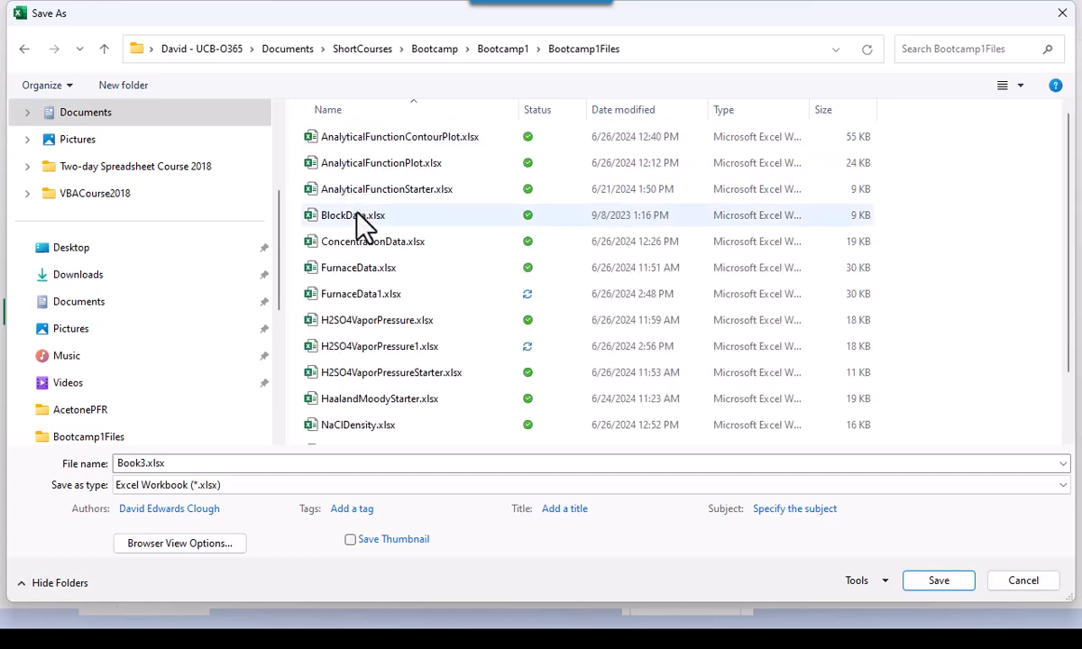
# - Set the file name to AnalyticalFunctionPlot1.xlsx
pyautogui.click(397, 163)
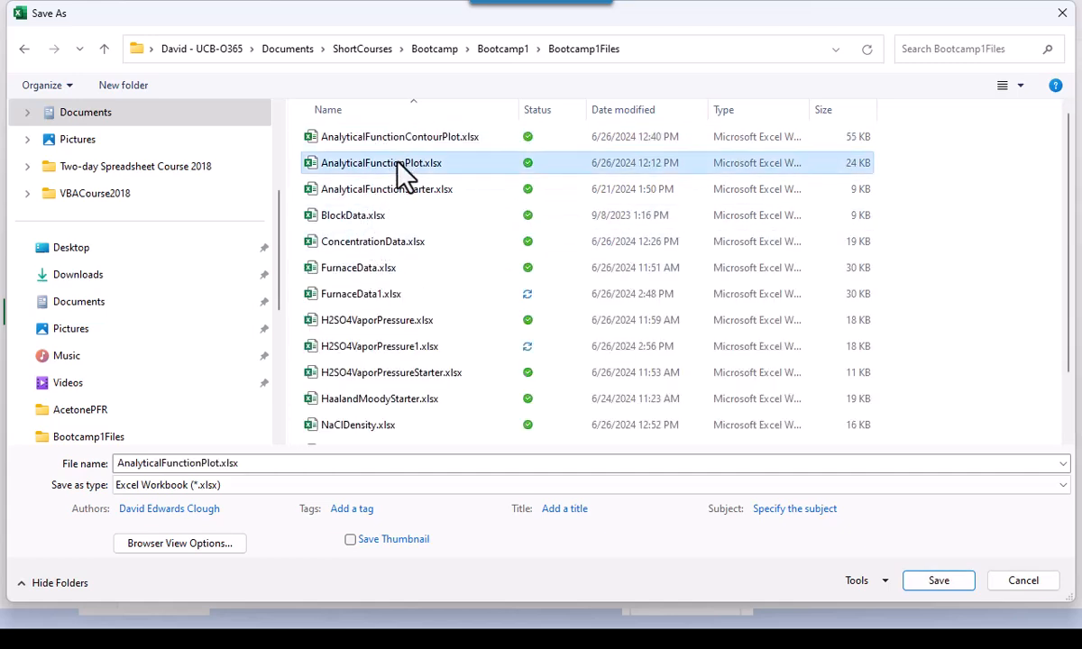
pyautogui.click(211, 462)
pyautogui.click(216, 462)
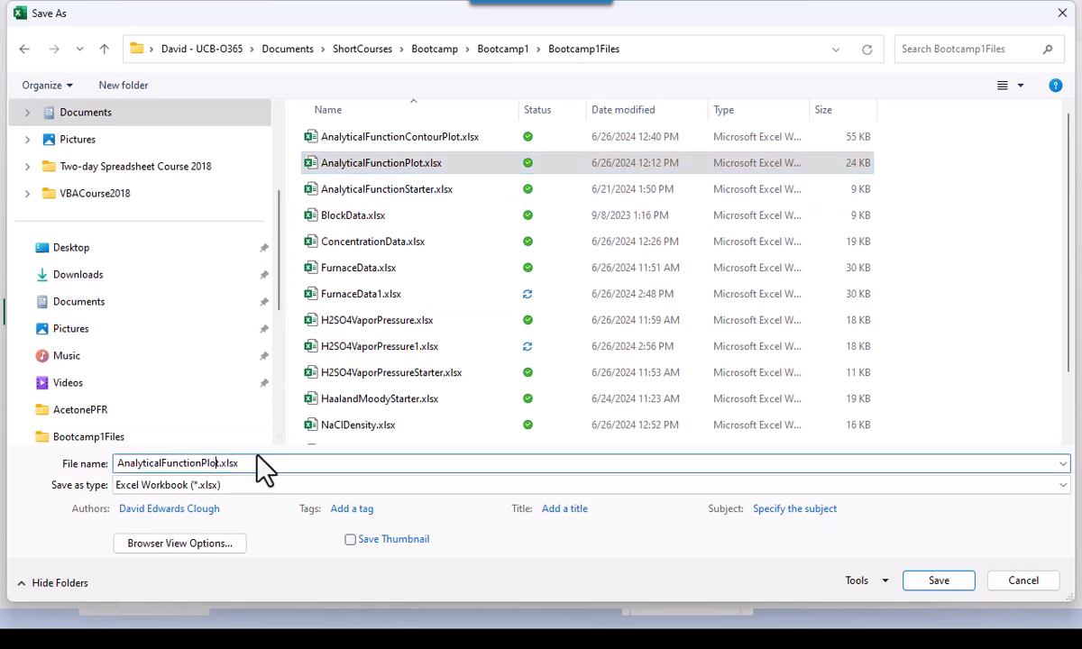
pyautogui.press('Right')
pyautogui.write('1')
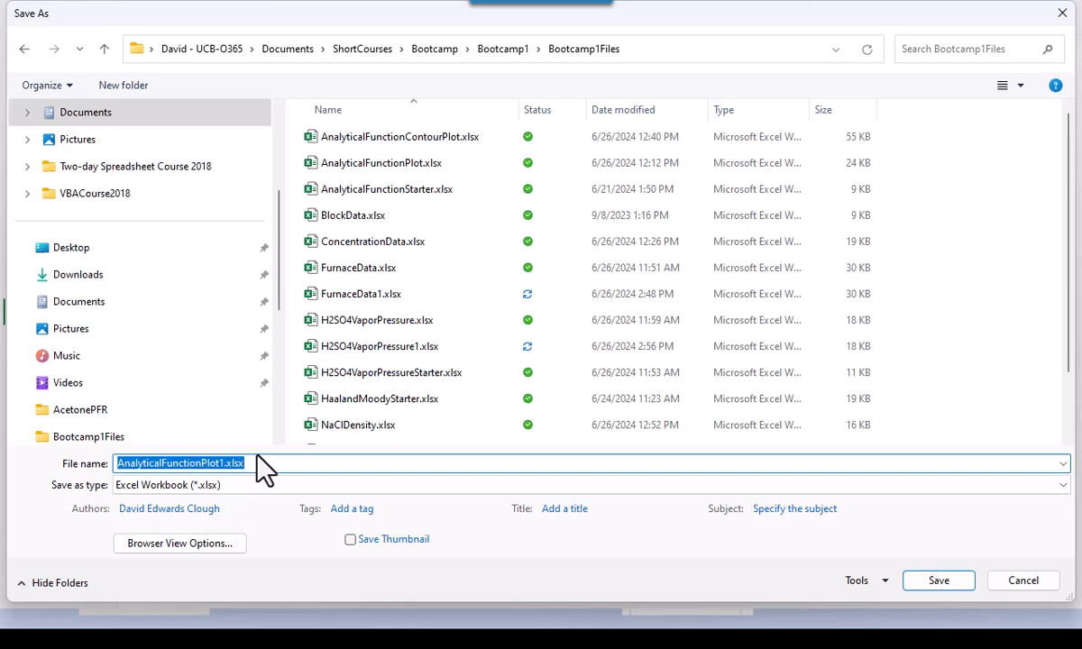
pyautogui.press('Escape')
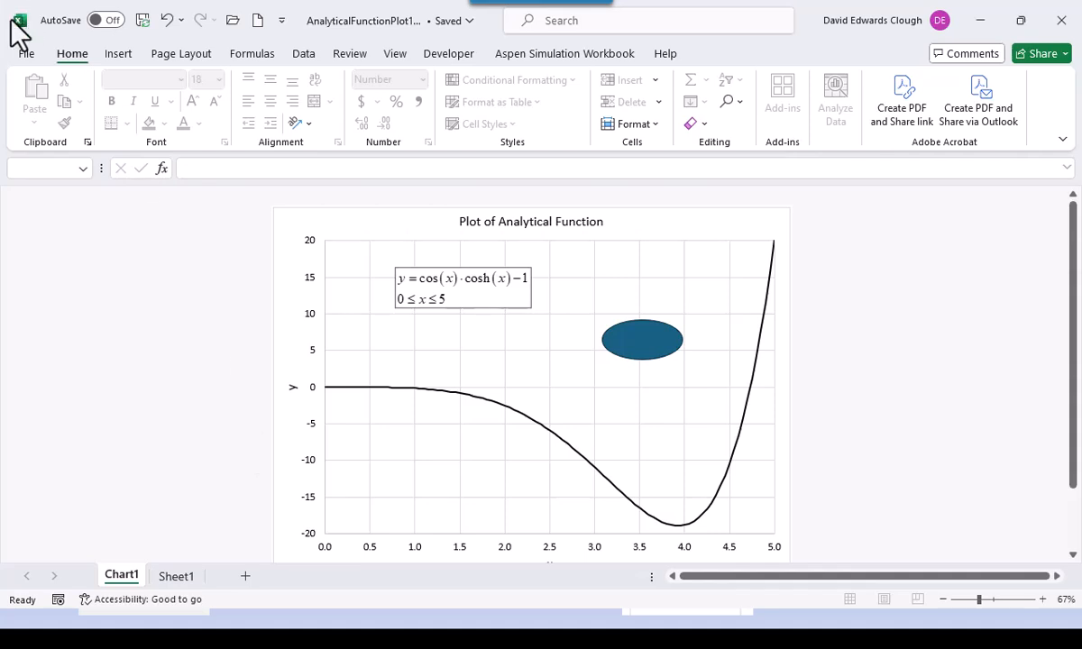
# - Start a new workbook and import ConcentrationData.txt as a text file into column A
pyautogui.click(257, 22)
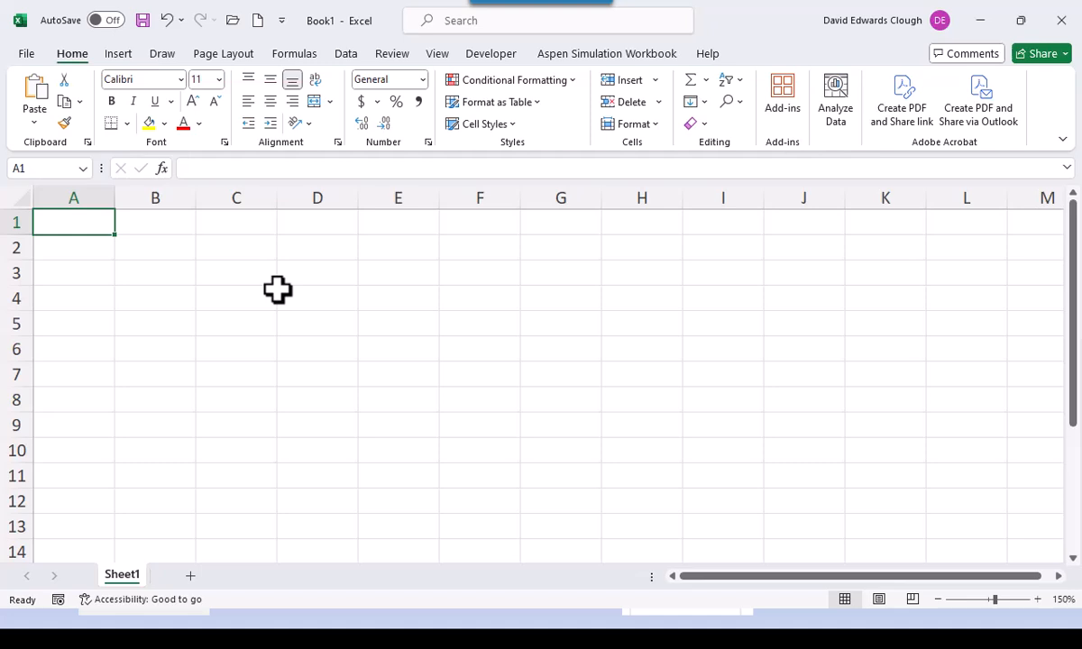
pyautogui.click(233, 20)
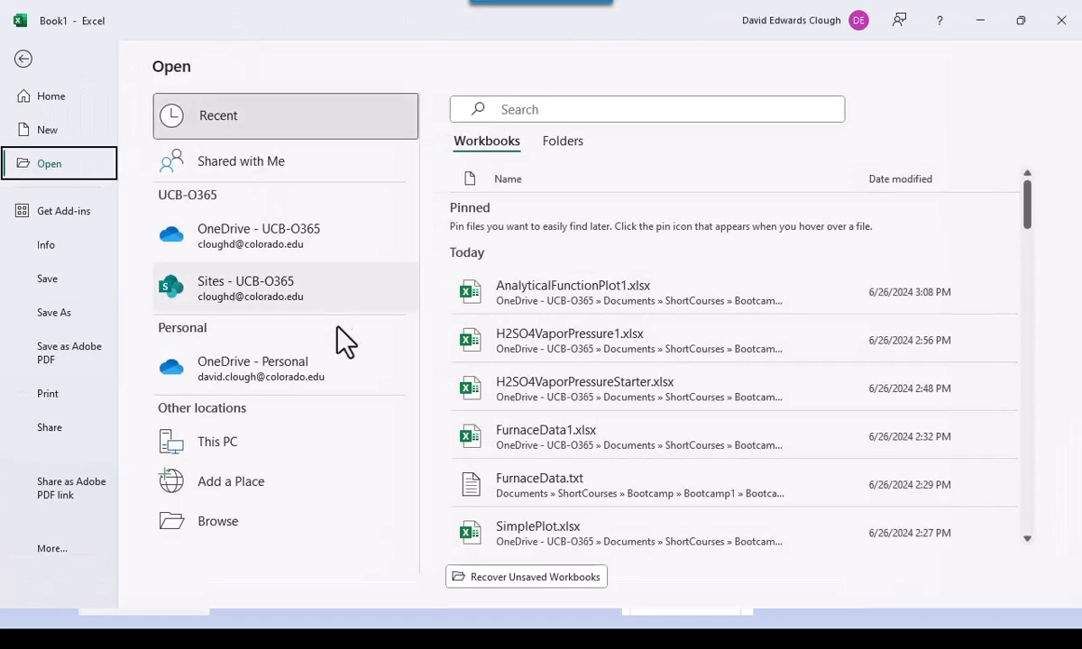
pyautogui.click(253, 519)
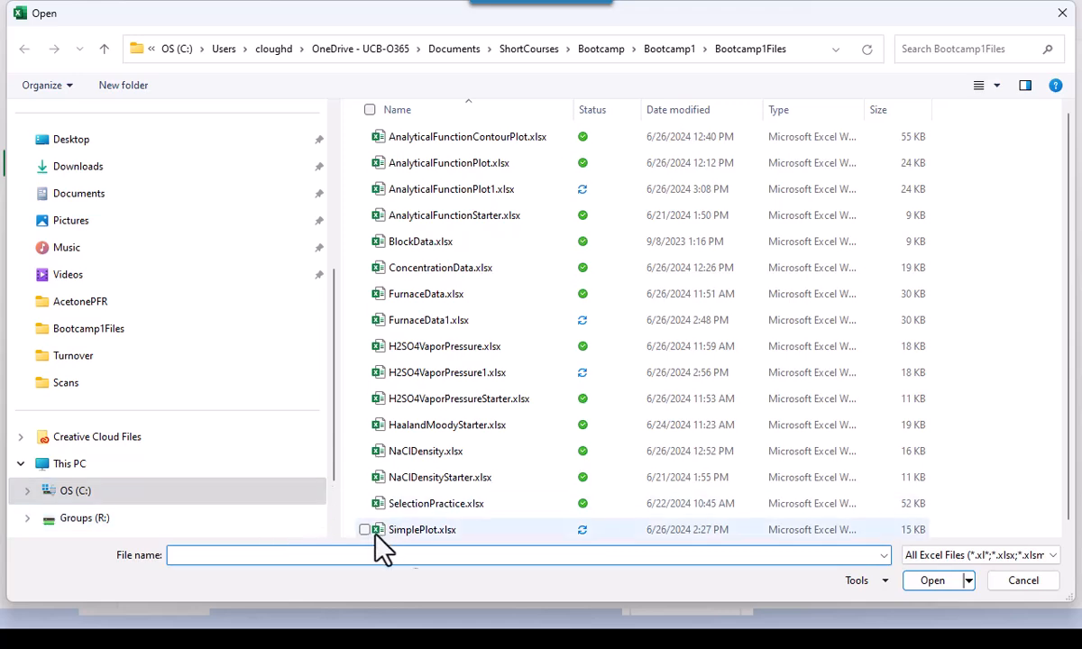
pyautogui.click(1056, 558)
pyautogui.press('Escape')
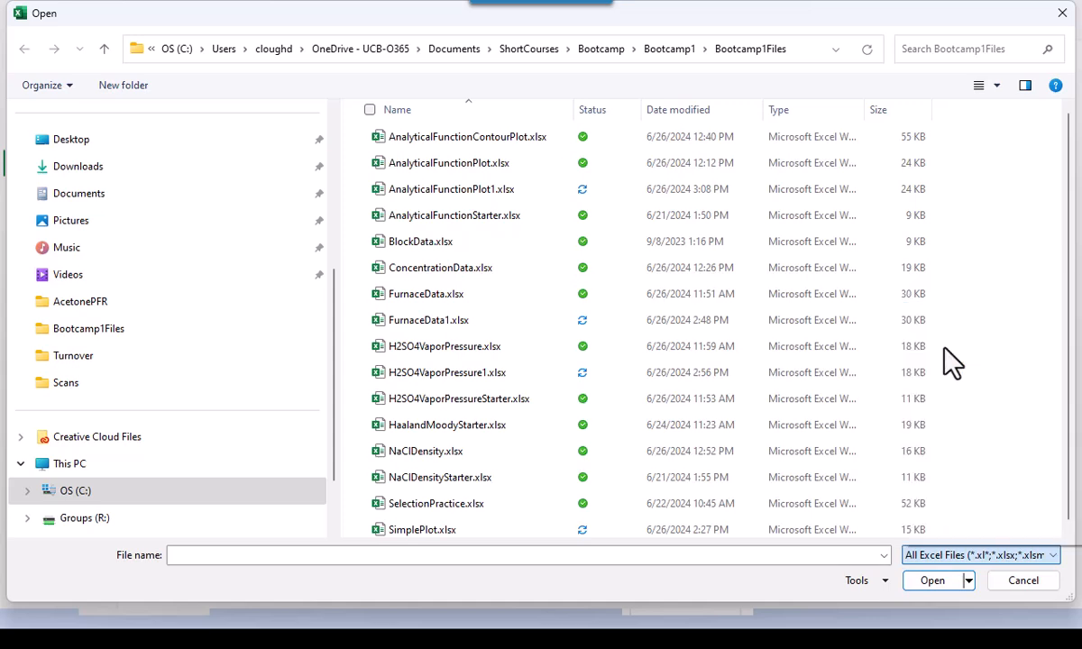
pyautogui.click(455, 138)
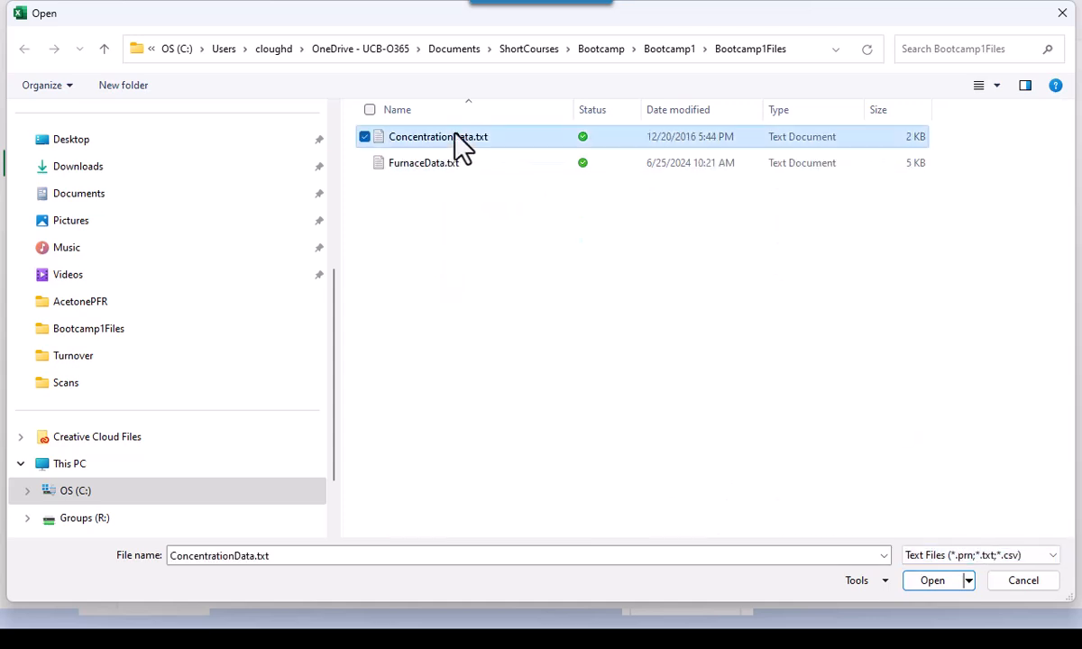
pyautogui.click(947, 581)
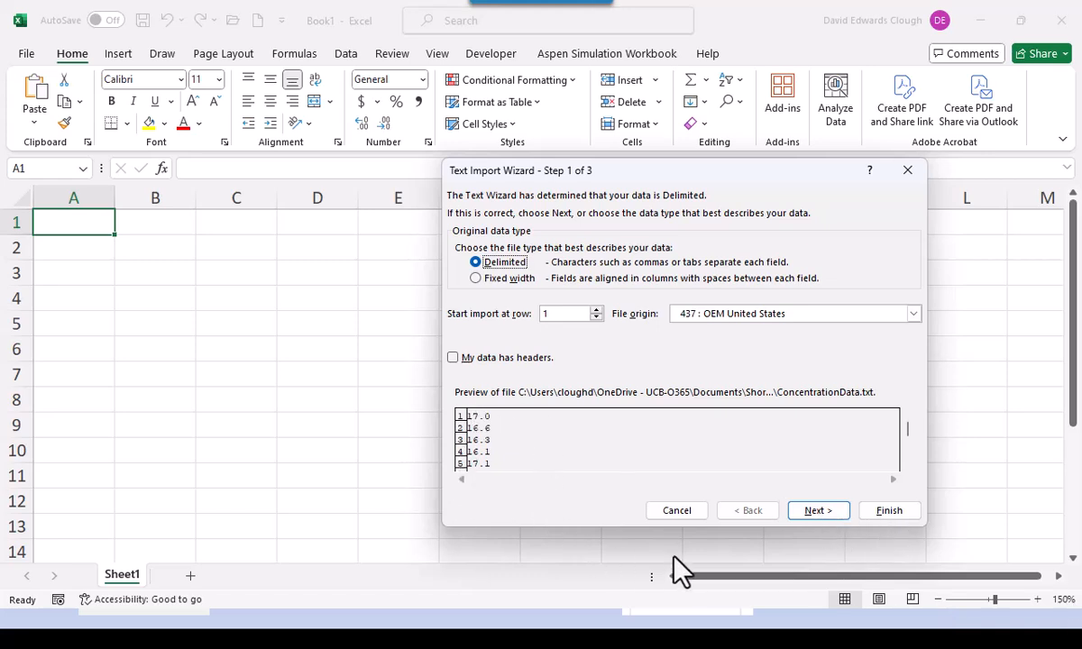
pyautogui.click(889, 513)
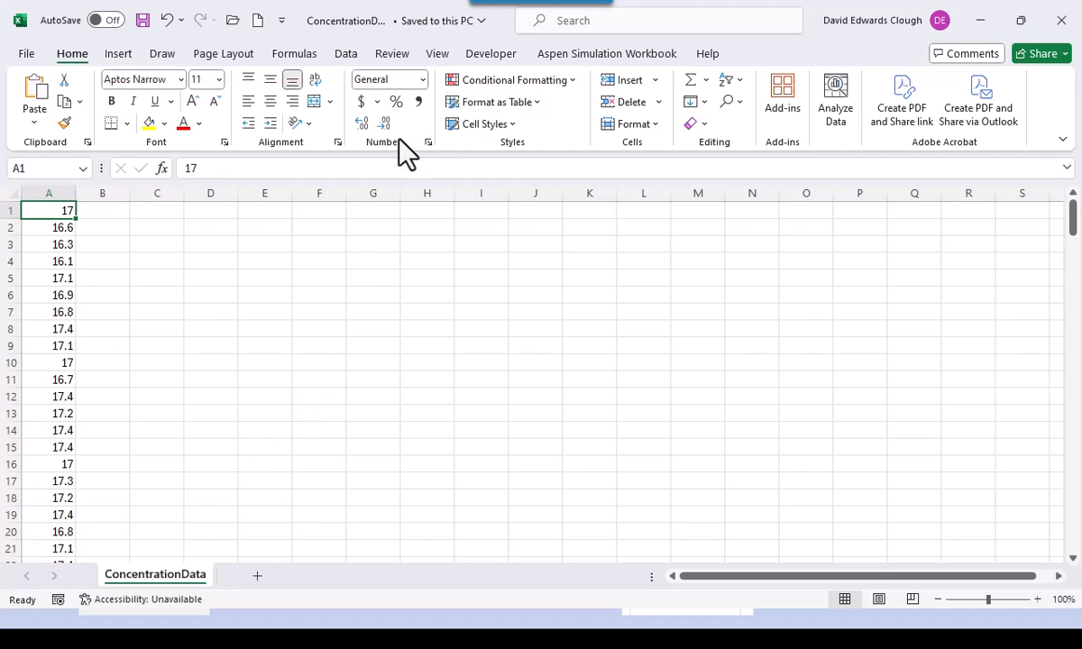
# - Zoom the sheet to a custom 150%
pyautogui.click(437, 56)
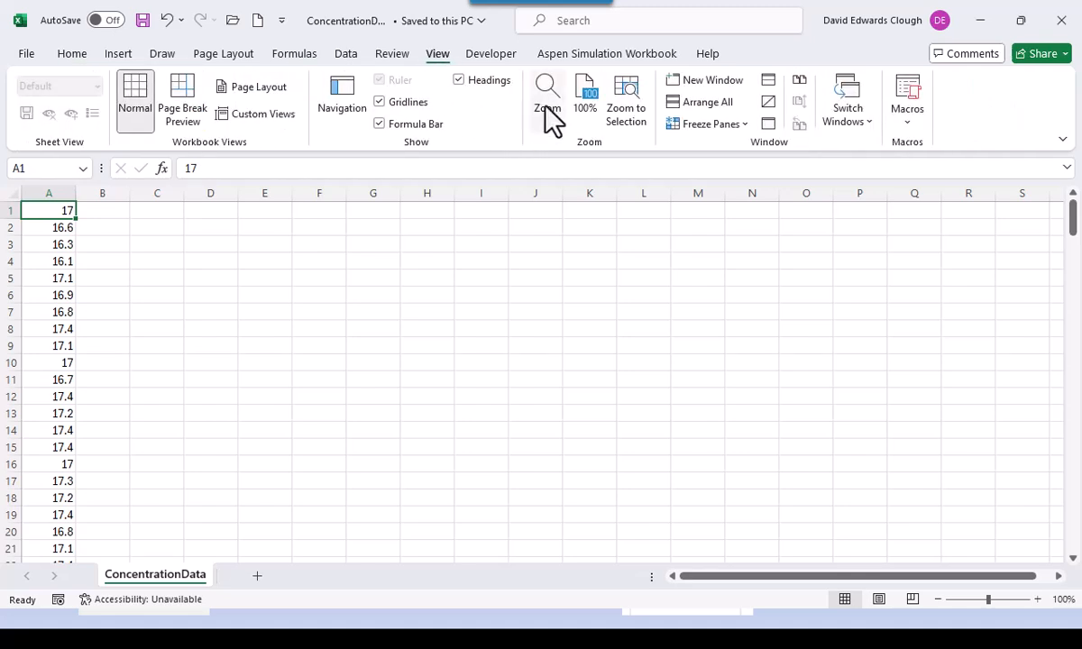
pyautogui.click(551, 115)
pyautogui.click(626, 425)
pyautogui.write('150')
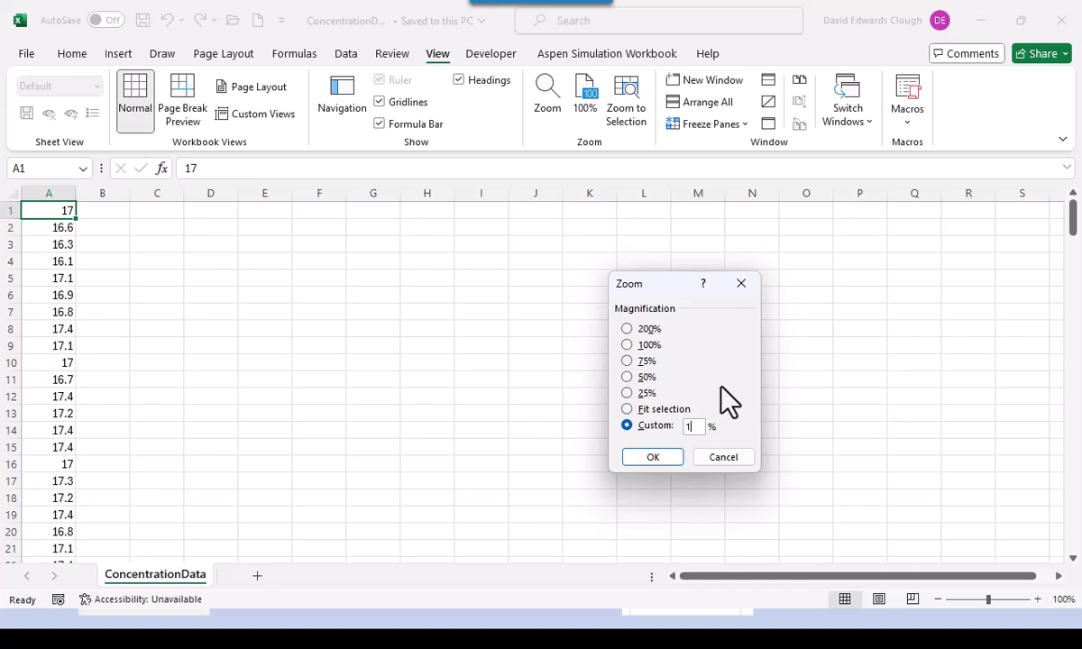
pyautogui.press('Tab')
pyautogui.press('Return')
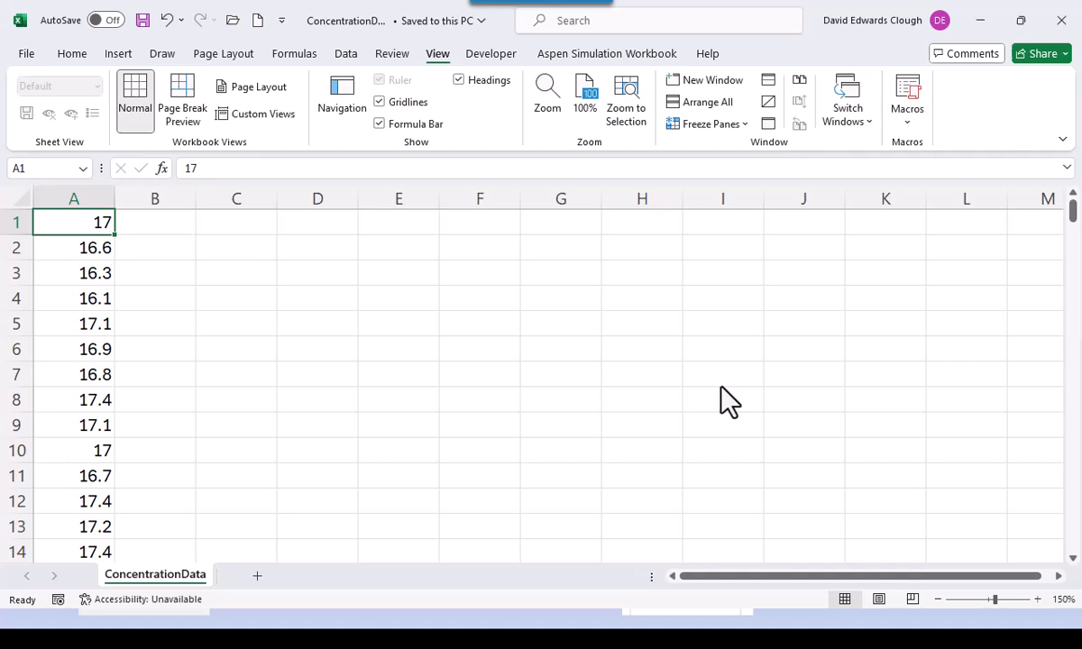
# - Select the column A readings and name the range Conc in the Name Box
pyautogui.hotkey('ctrl', 'shift', 'Down')
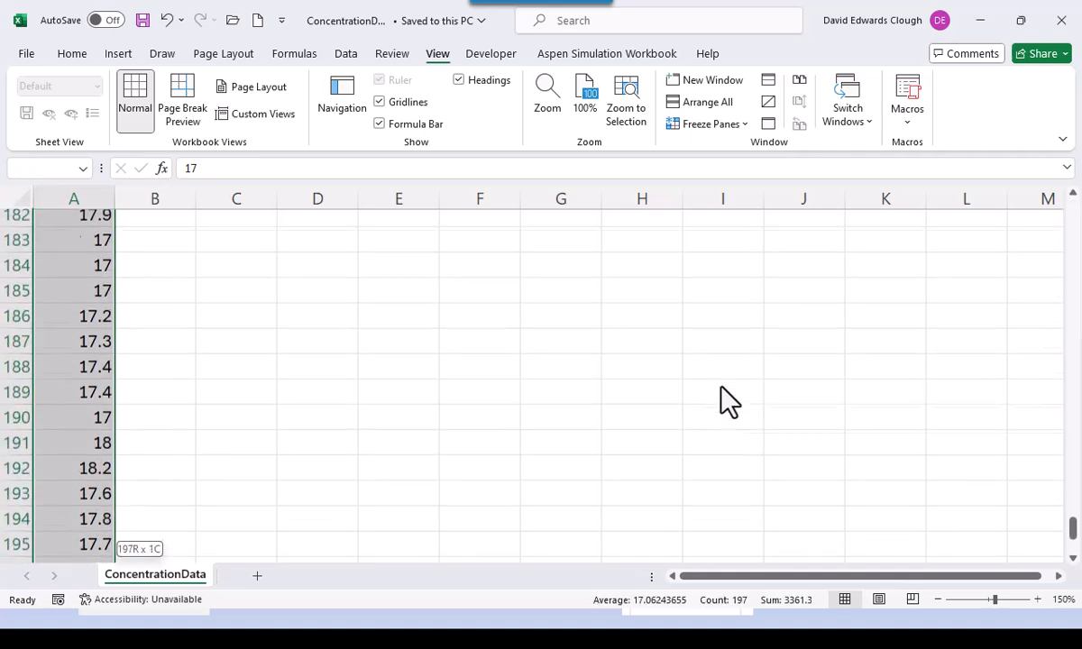
pyautogui.hotkey('ctrl', 'BackSpace')
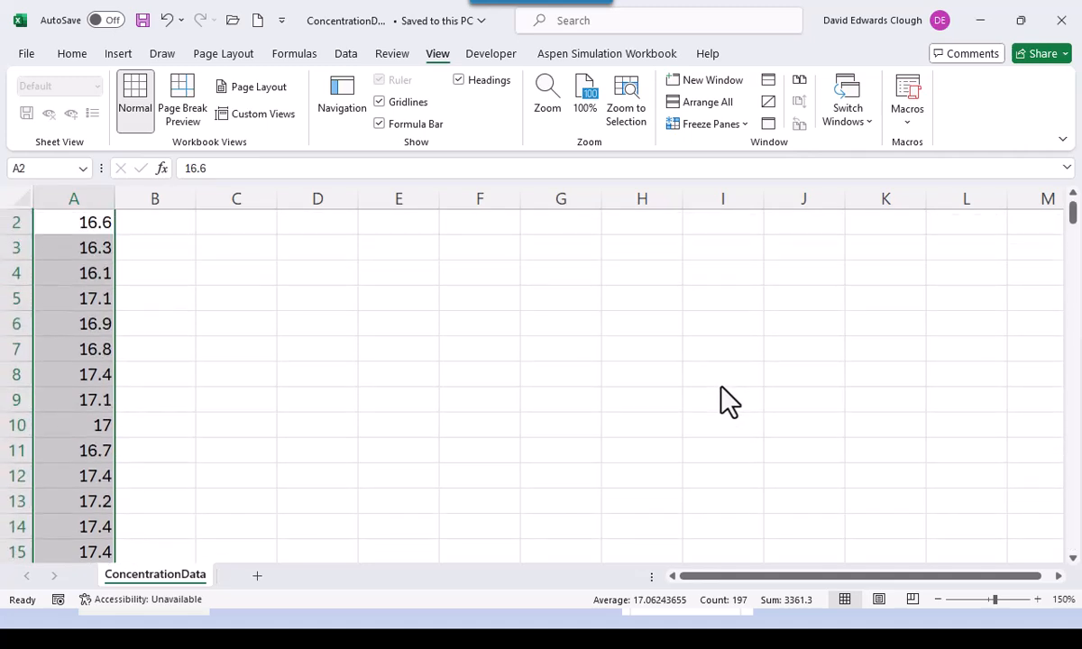
pyautogui.click(34, 166)
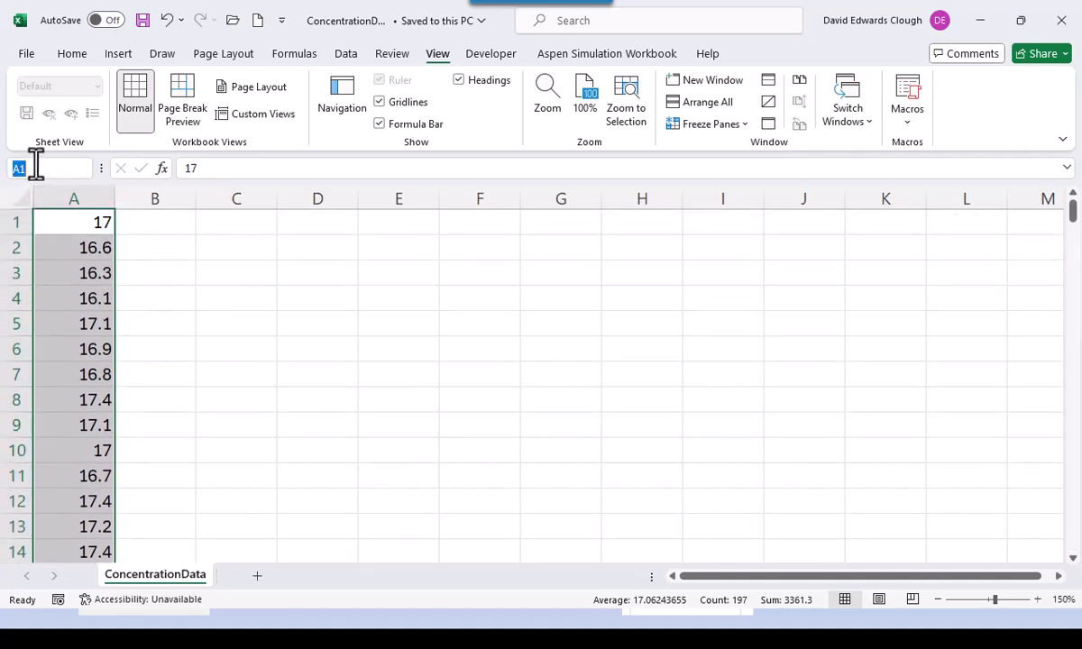
pyautogui.write('Conc')
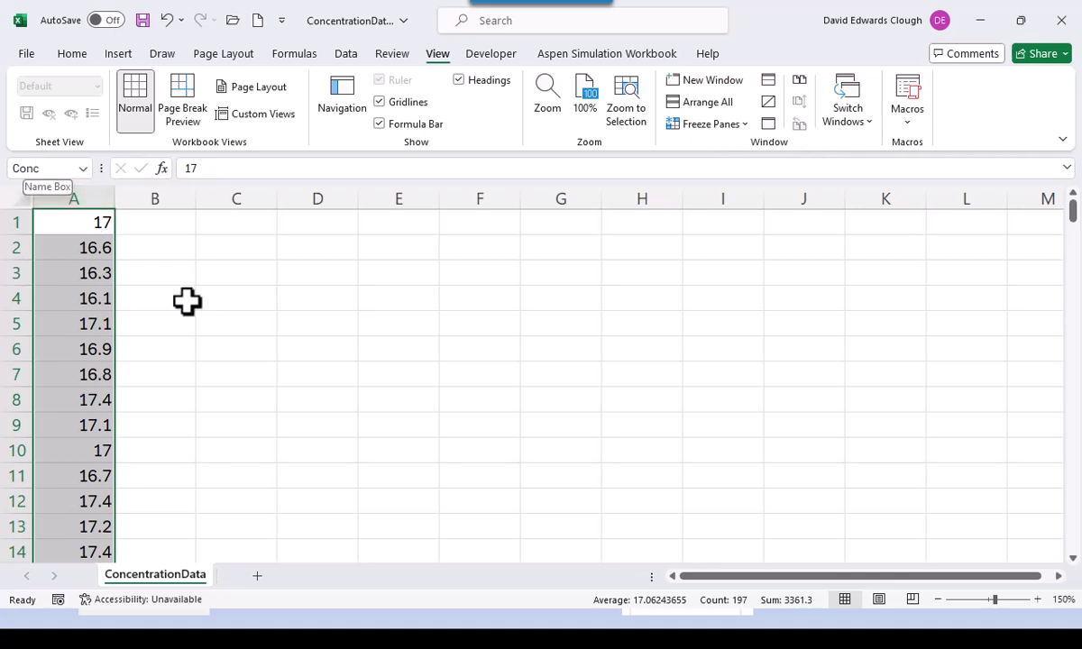
# - Type the labels n, min and max into cells B1 to B3
pyautogui.click(256, 330)
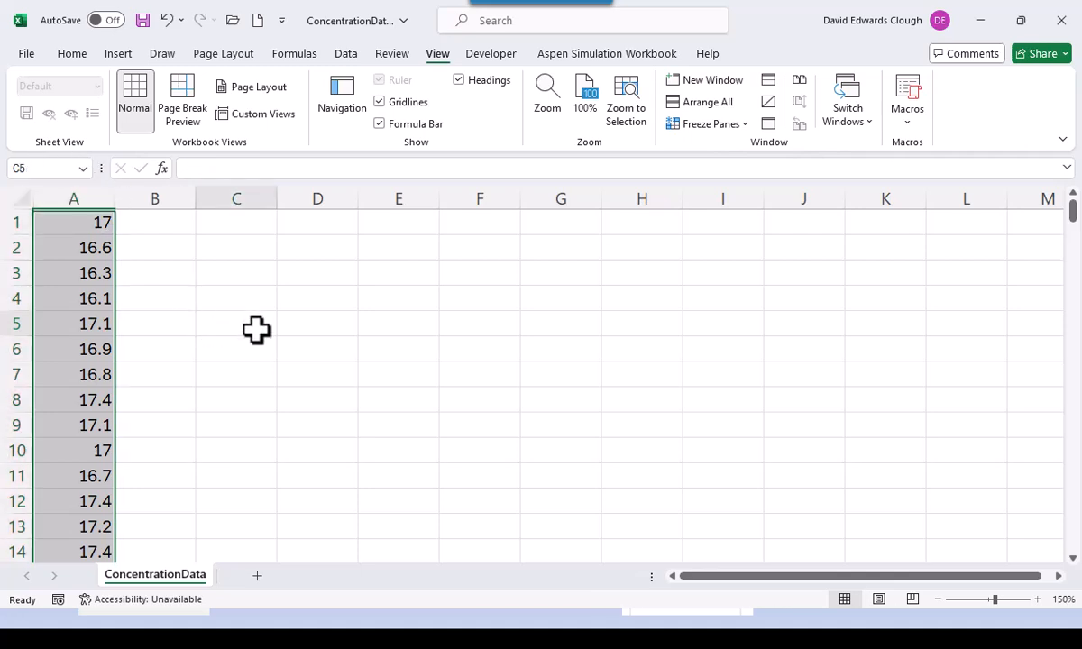
pyautogui.click(242, 247)
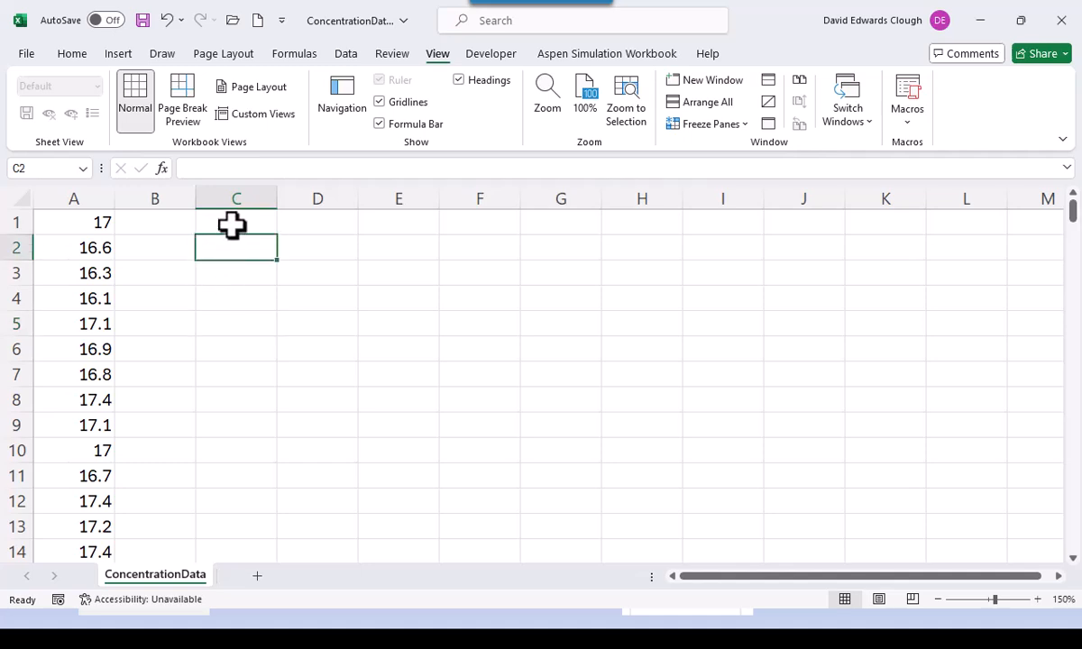
pyautogui.click(176, 225)
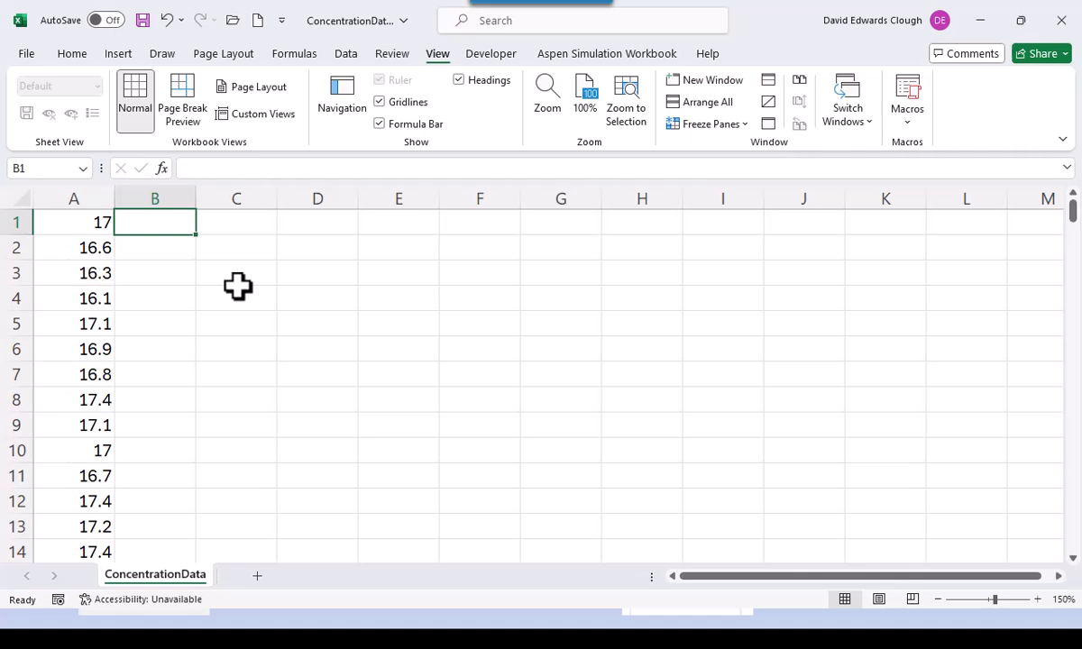
pyautogui.write('n')
pyautogui.press('Return')
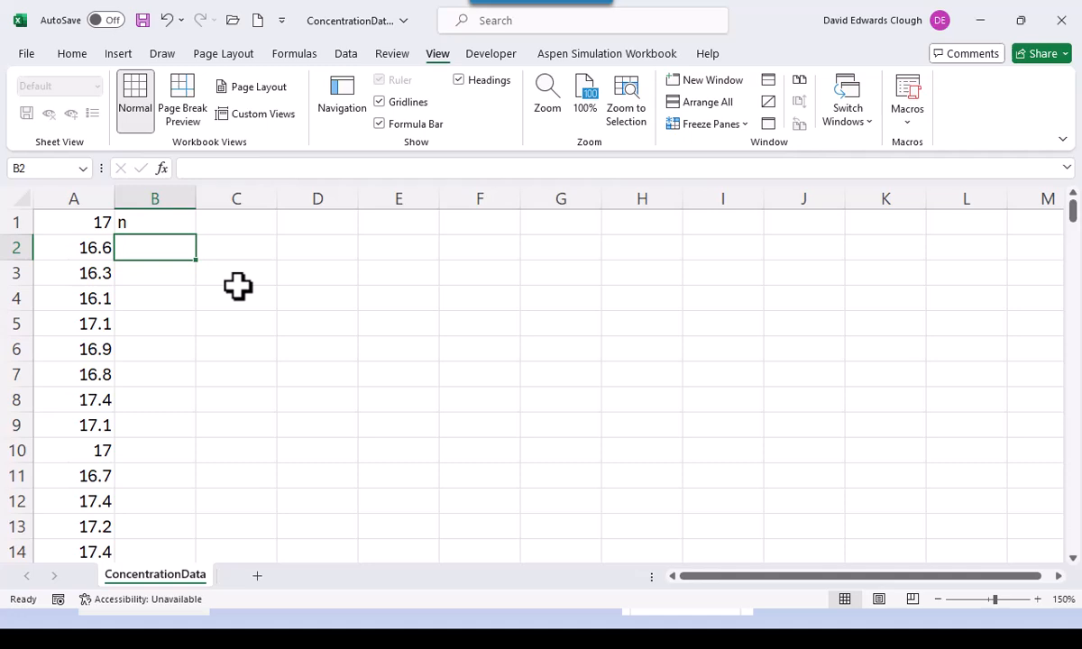
pyautogui.write('min')
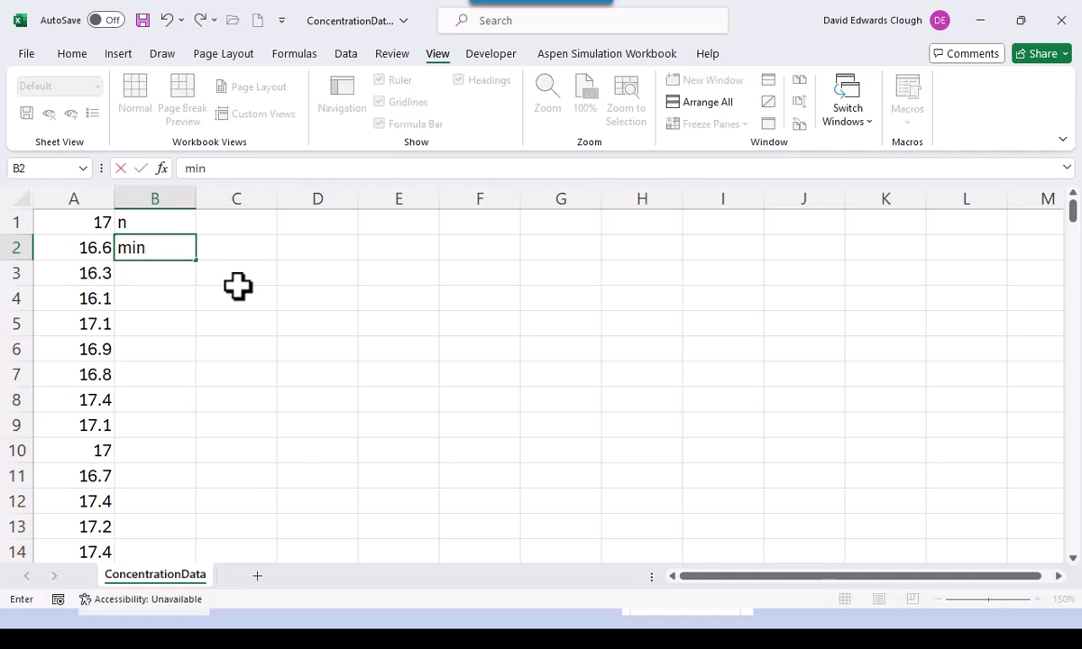
pyautogui.press('Return')
pyautogui.write('max')
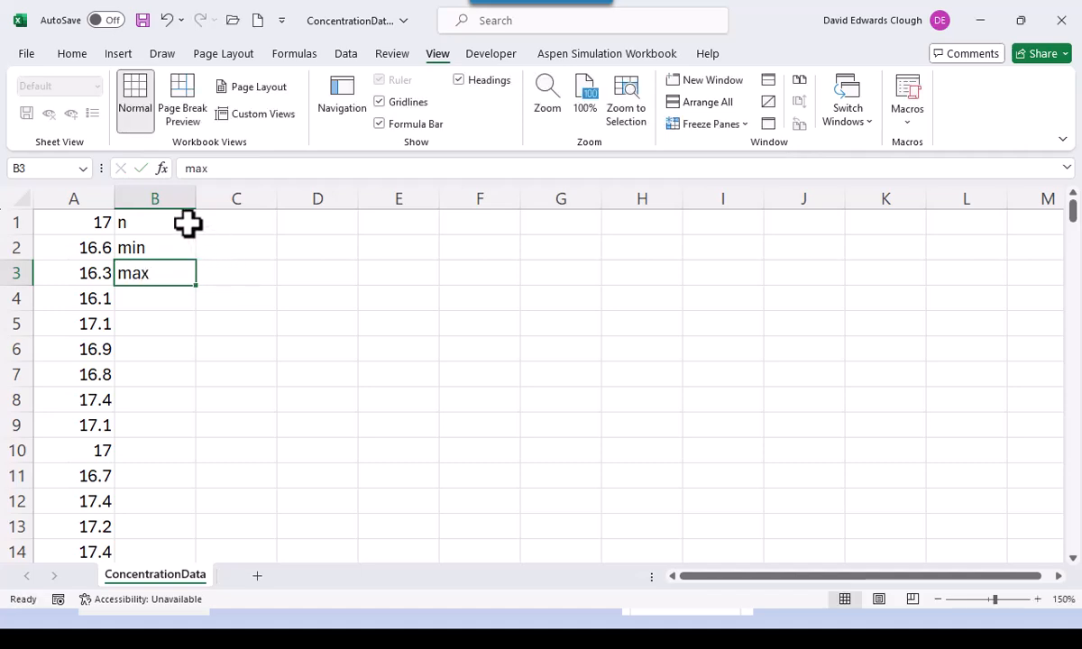
# - Right-align the labels in B1:B3
pyautogui.moveTo(188, 222); pyautogui.dragTo(189, 271)
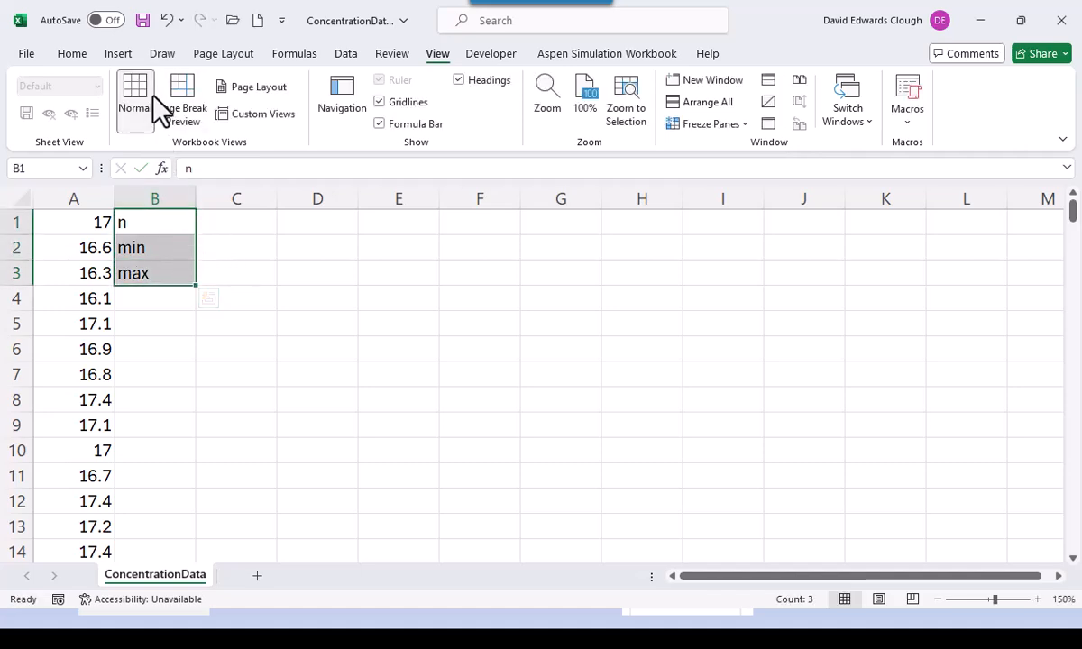
pyautogui.click(75, 54)
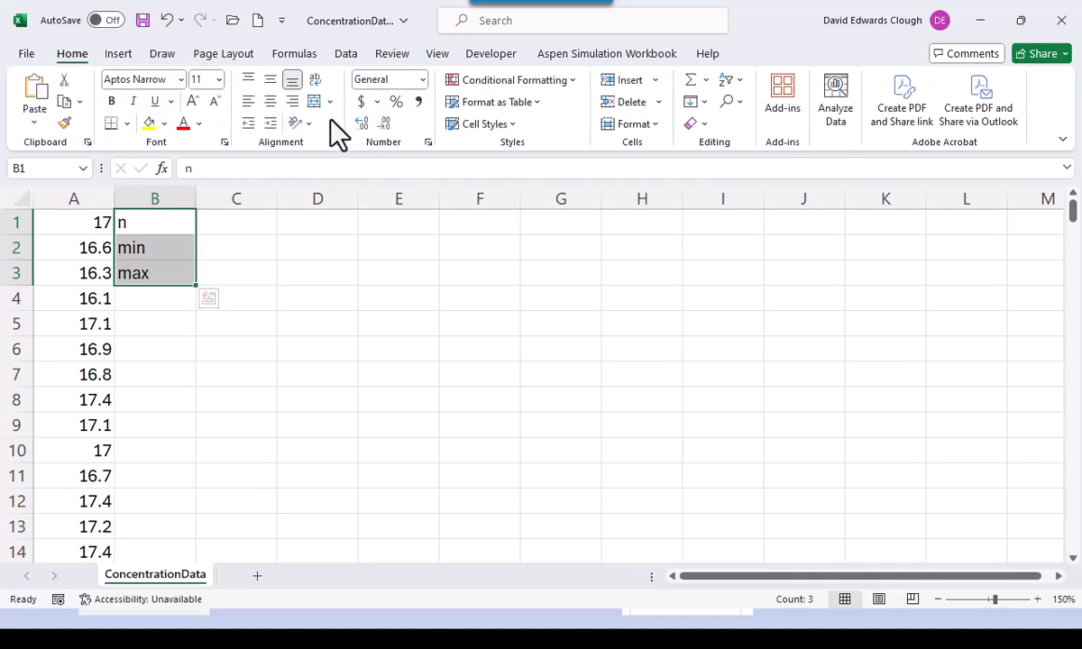
pyautogui.click(292, 101)
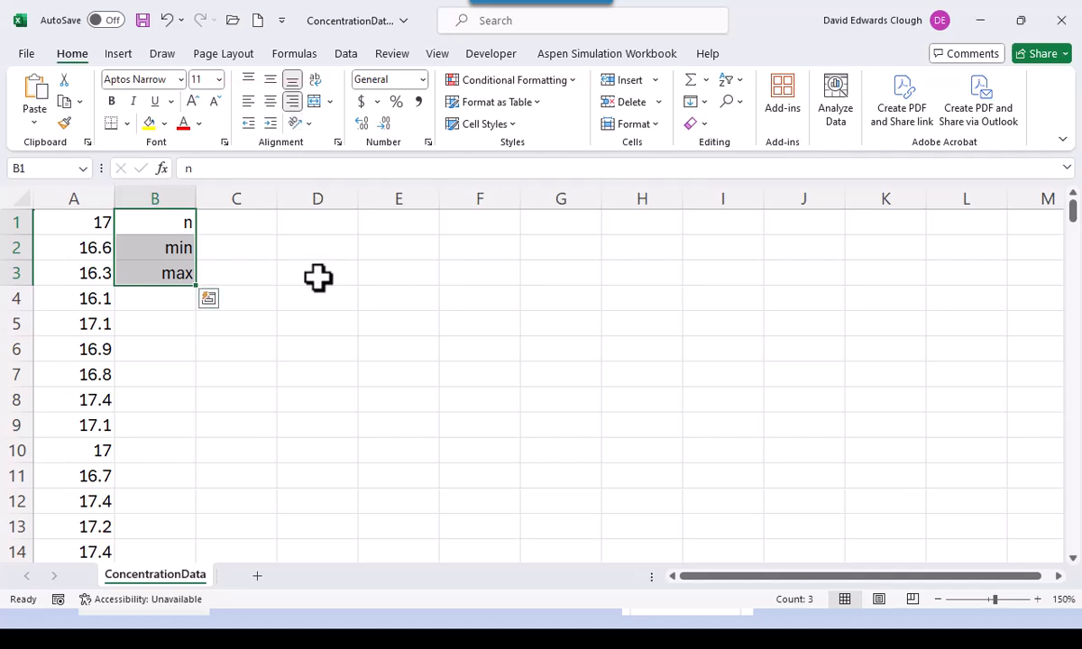
pyautogui.click(251, 226)
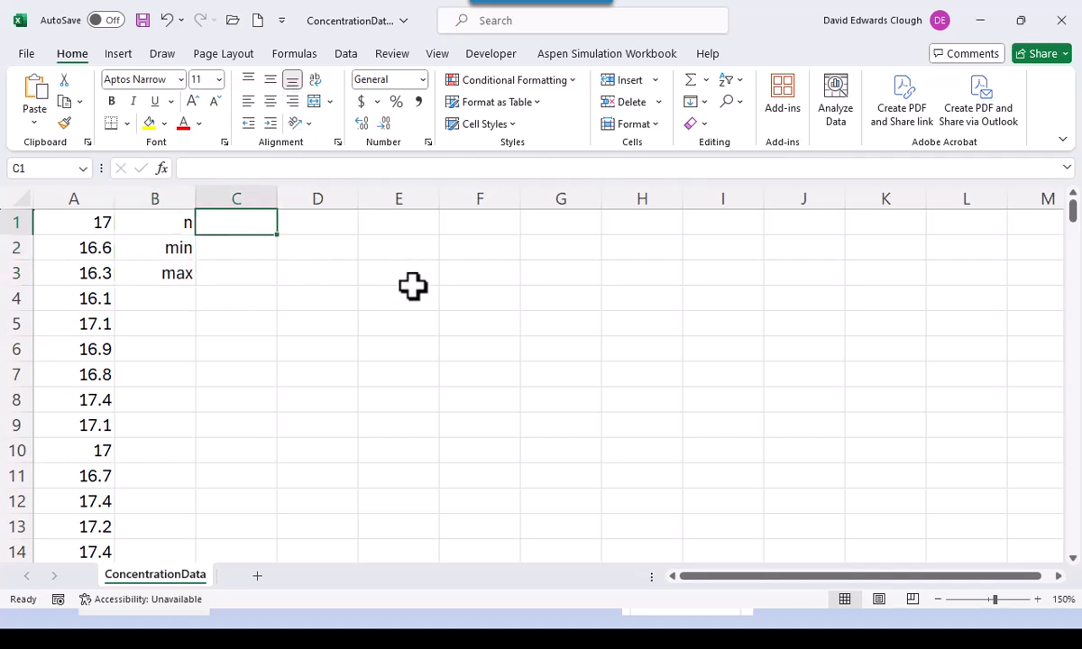
# - Enter =COUNT(conc), =MIN(conc) and =MAX(conc) in C1:C3, giving 197, 16.1 and 18.2
pyautogui.write('=cou')
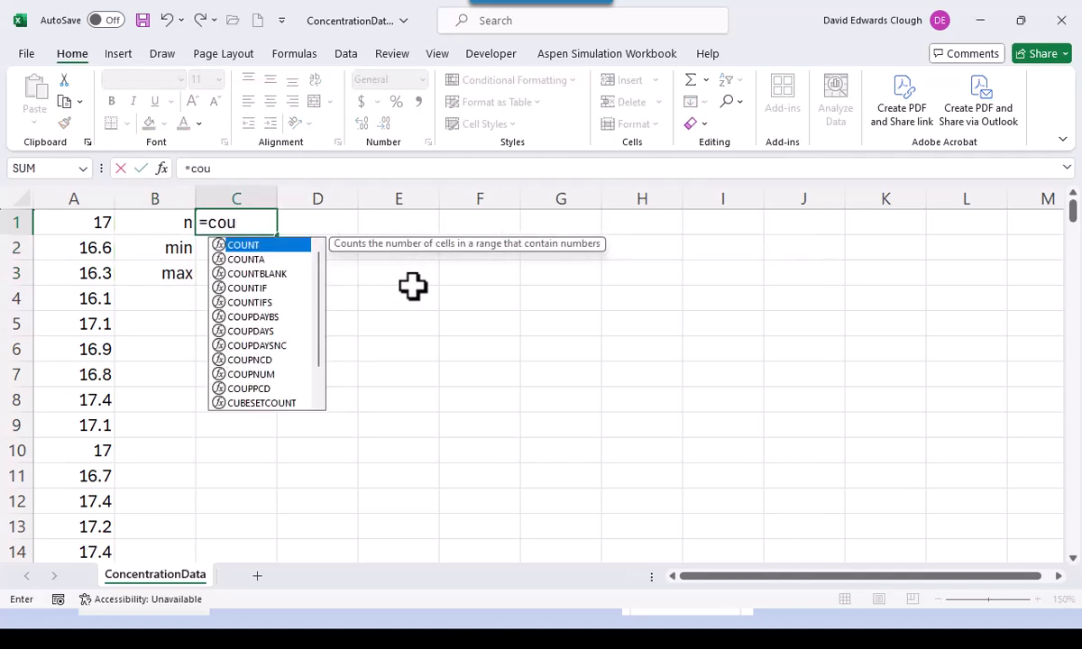
pyautogui.write('nt(conc')
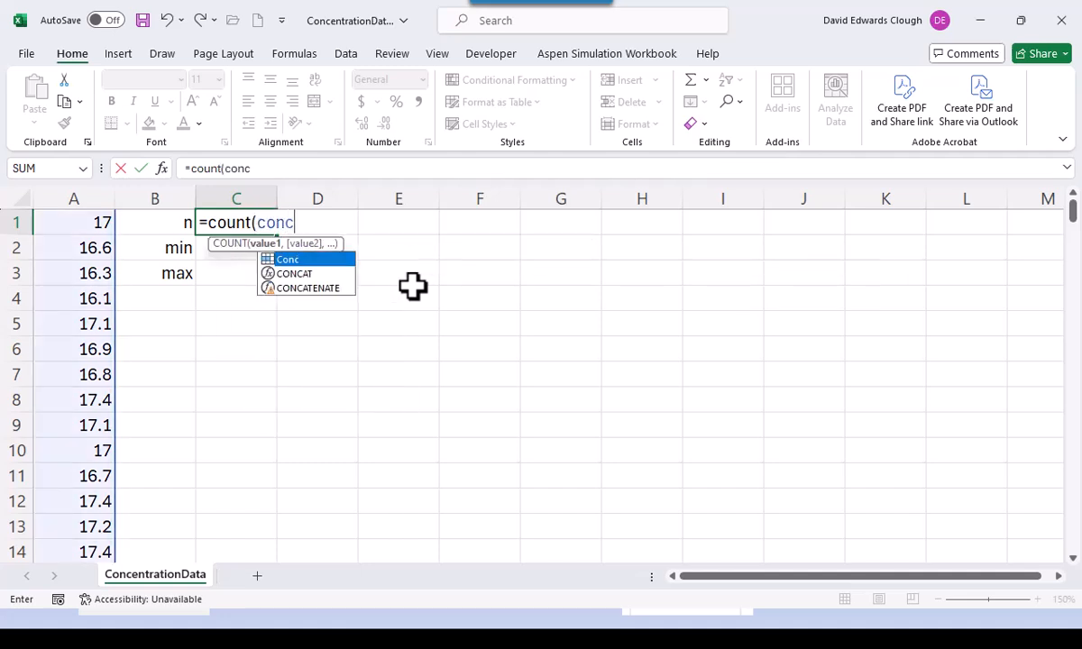
pyautogui.hotkey('ctrl', 'Return')
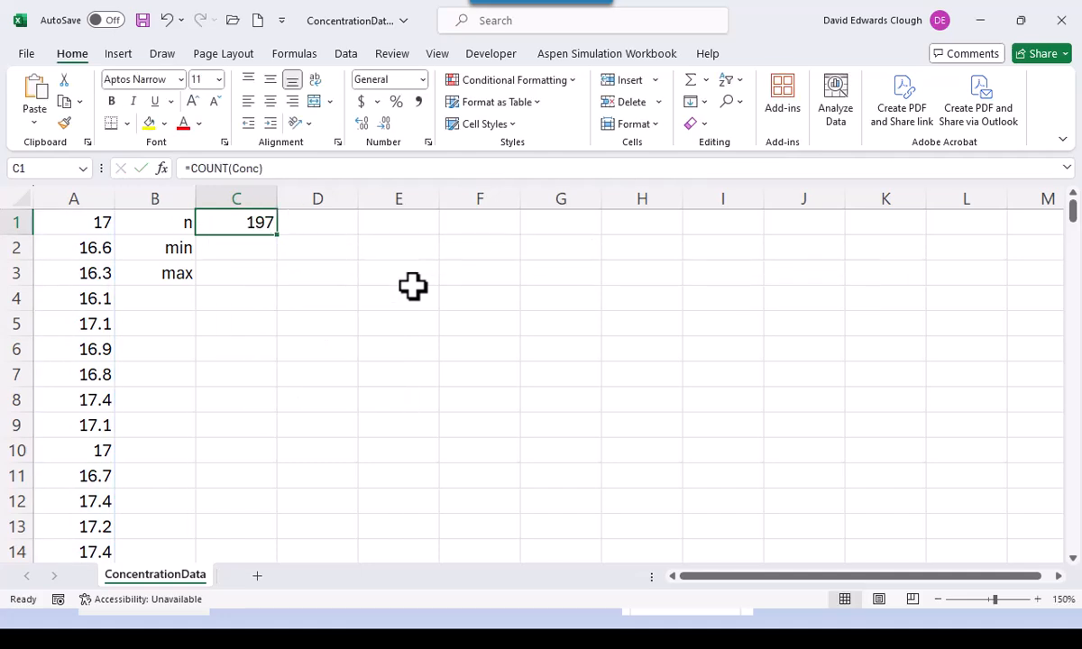
pyautogui.press('Down')
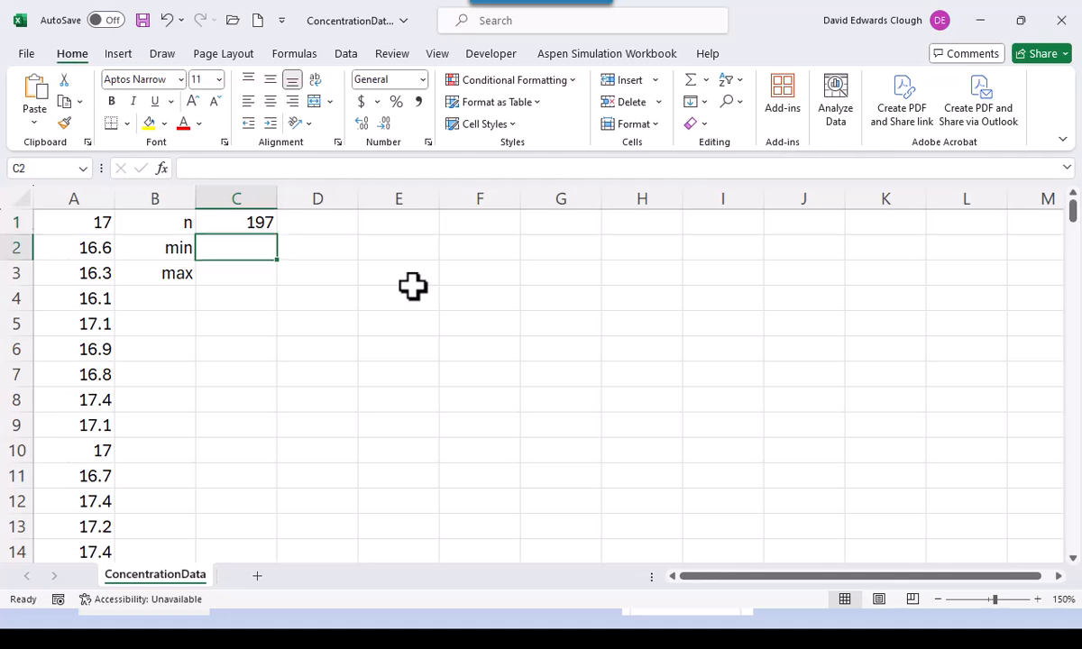
pyautogui.write('=min')
pyautogui.press('BackSpace')
pyautogui.press('BackSpace')
pyautogui.press('BackSpace')
pyautogui.press('BackSpace')
pyautogui.press('Escape')
pyautogui.write('=')
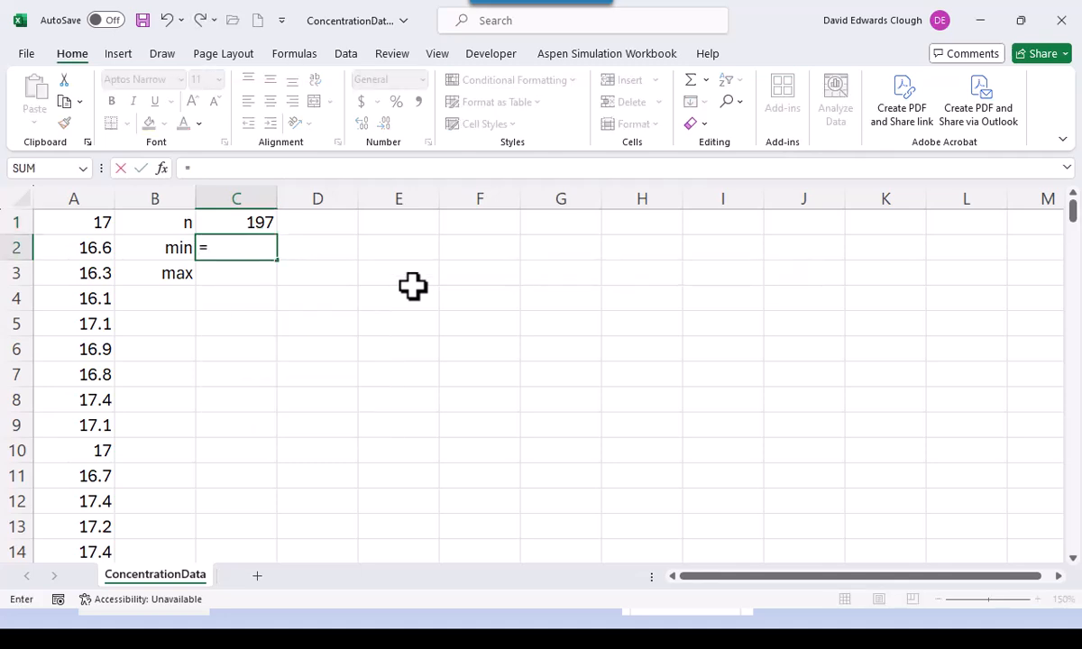
pyautogui.write('min(conc')
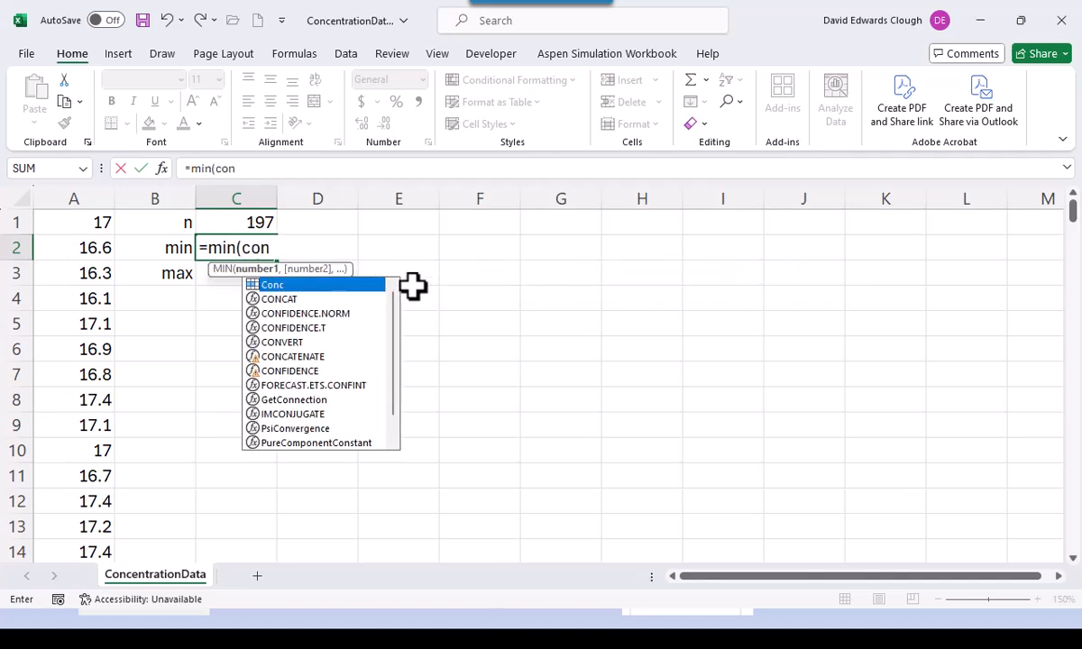
pyautogui.hotkey('ctrl', 'Return')
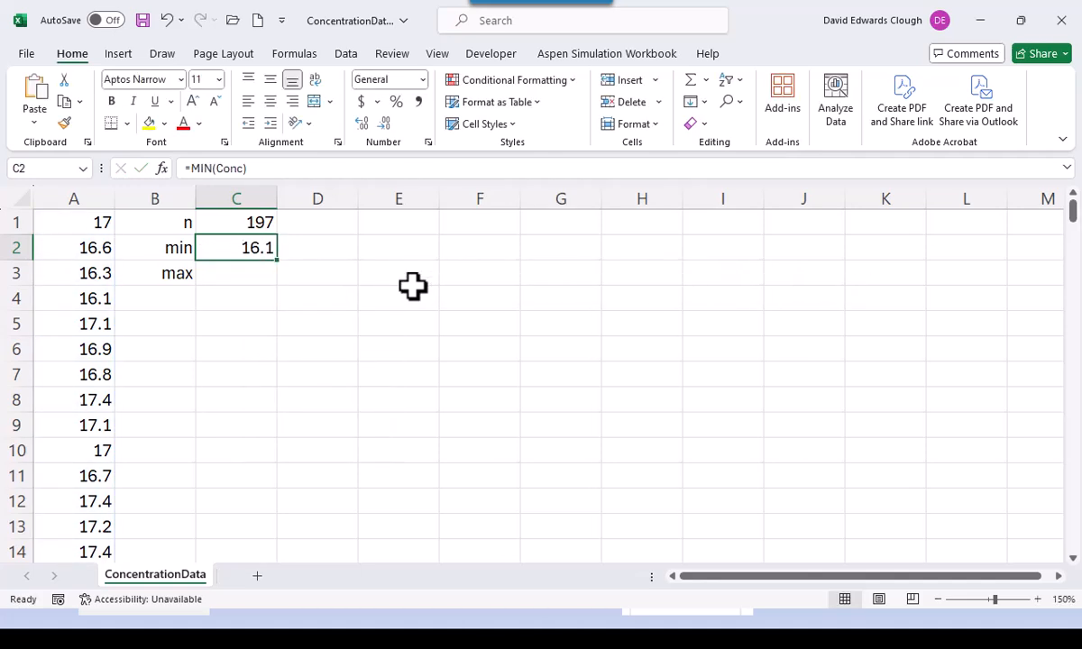
pyautogui.press('Down')
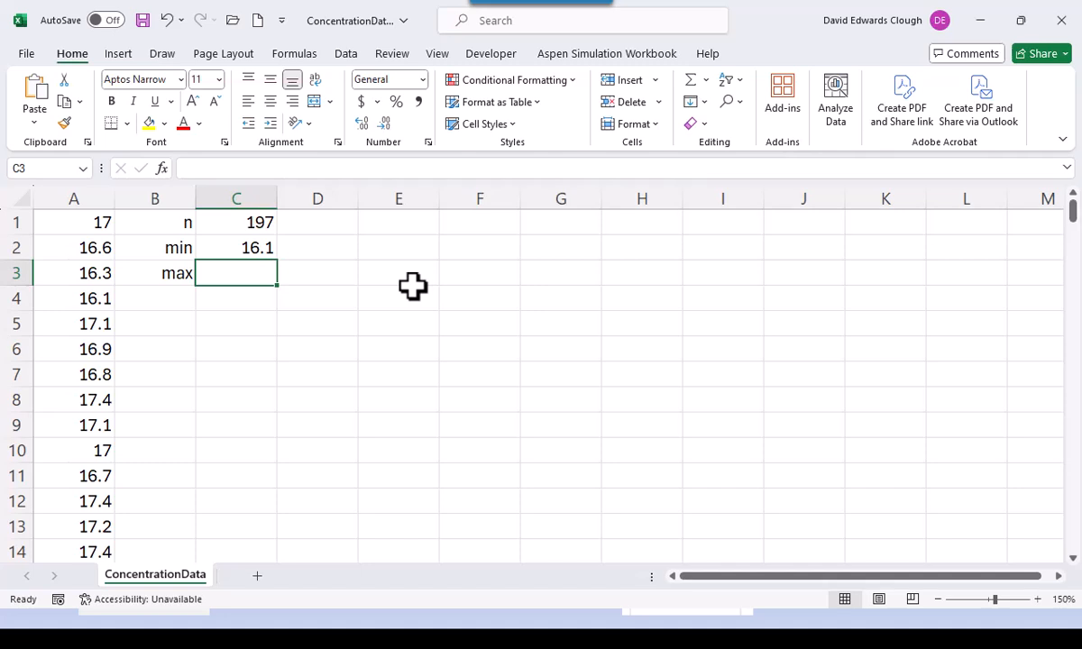
pyautogui.write('=')
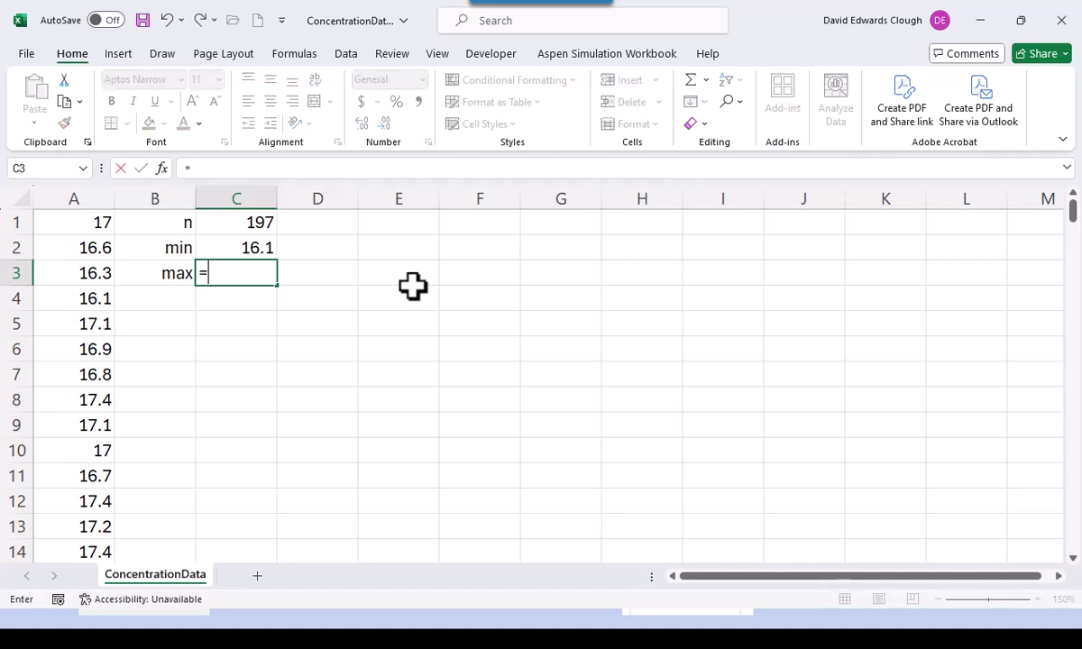
pyautogui.write('max(conc')
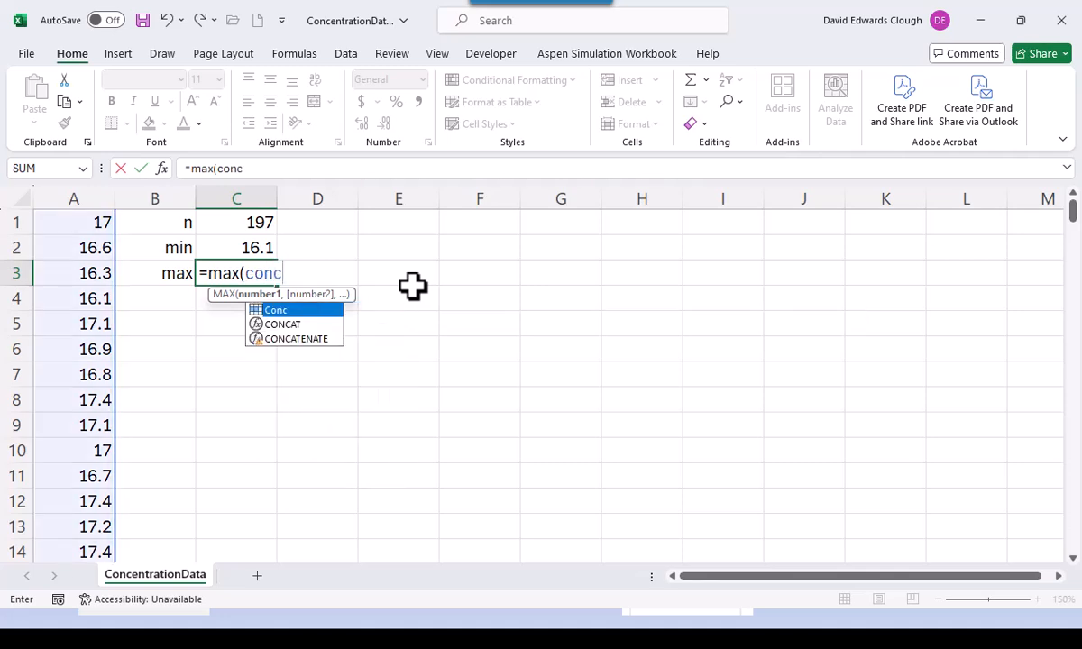
pyautogui.hotkey('ctrl', 'Return')
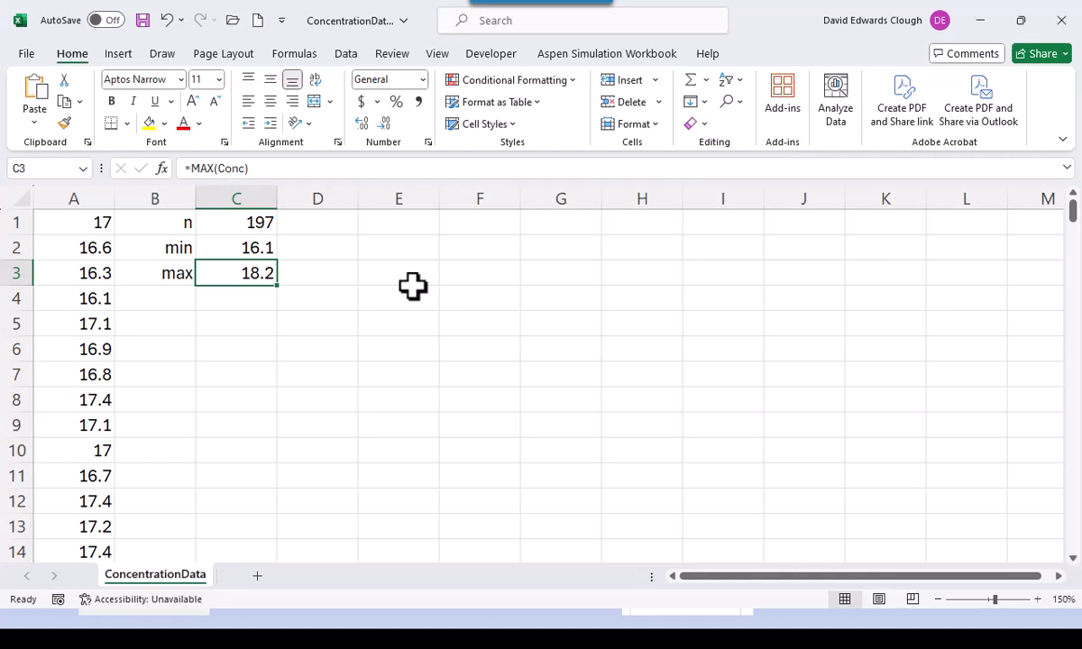
pyautogui.press('Down')
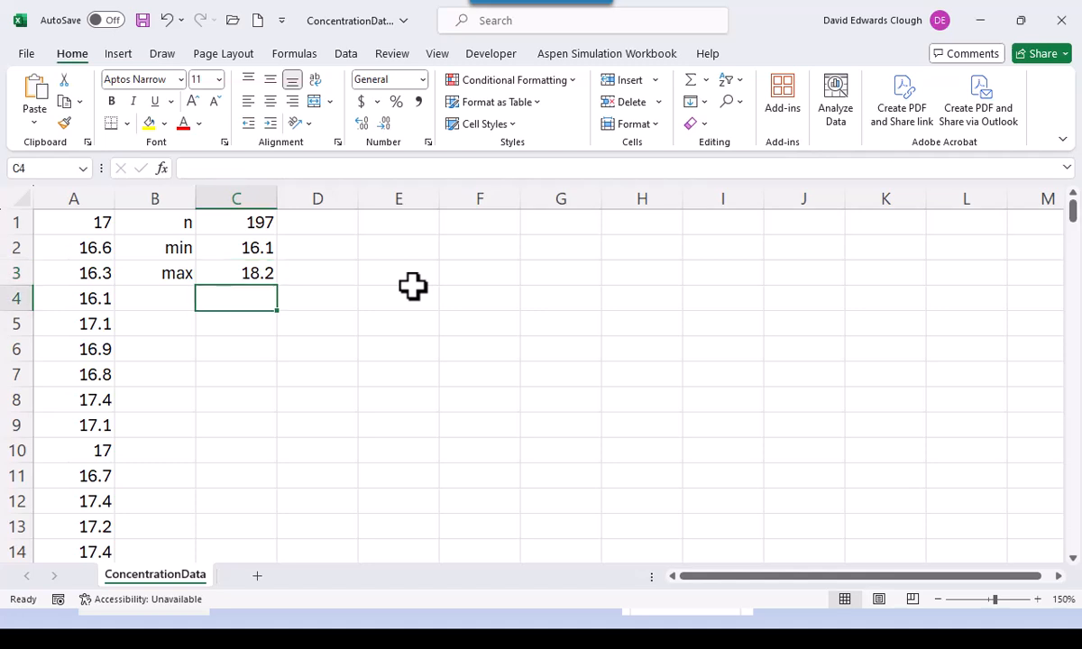
pyautogui.press('Down')
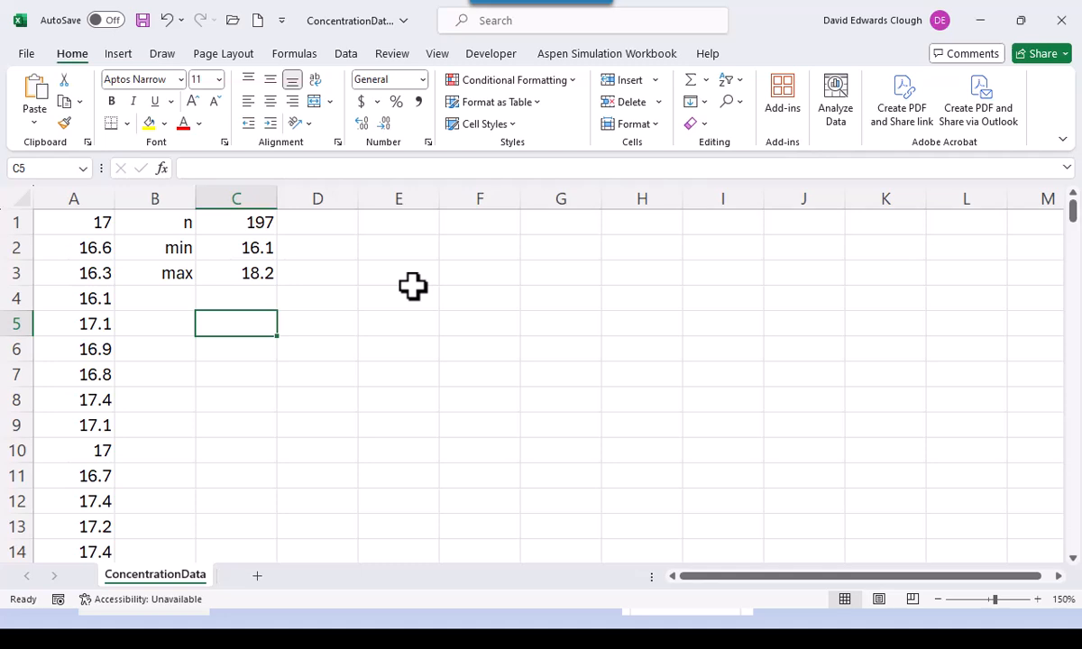
# - Enter =SQRT(C1) in C5 and reduce its decimals so it shows 14
pyautogui.write('=sqrt(')
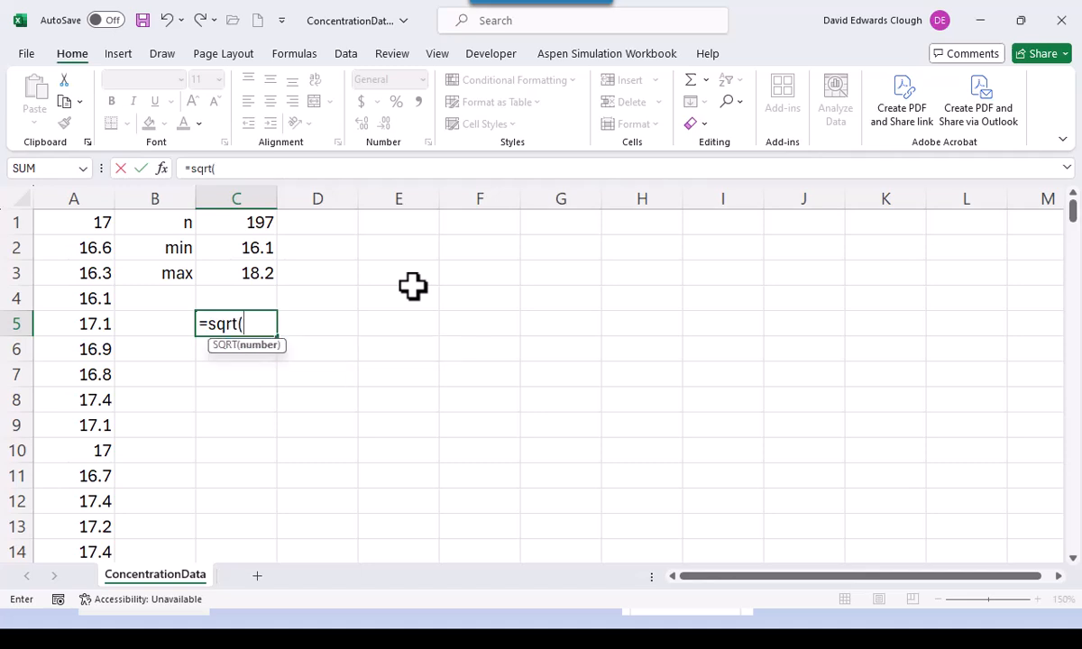
pyautogui.click(235, 225)
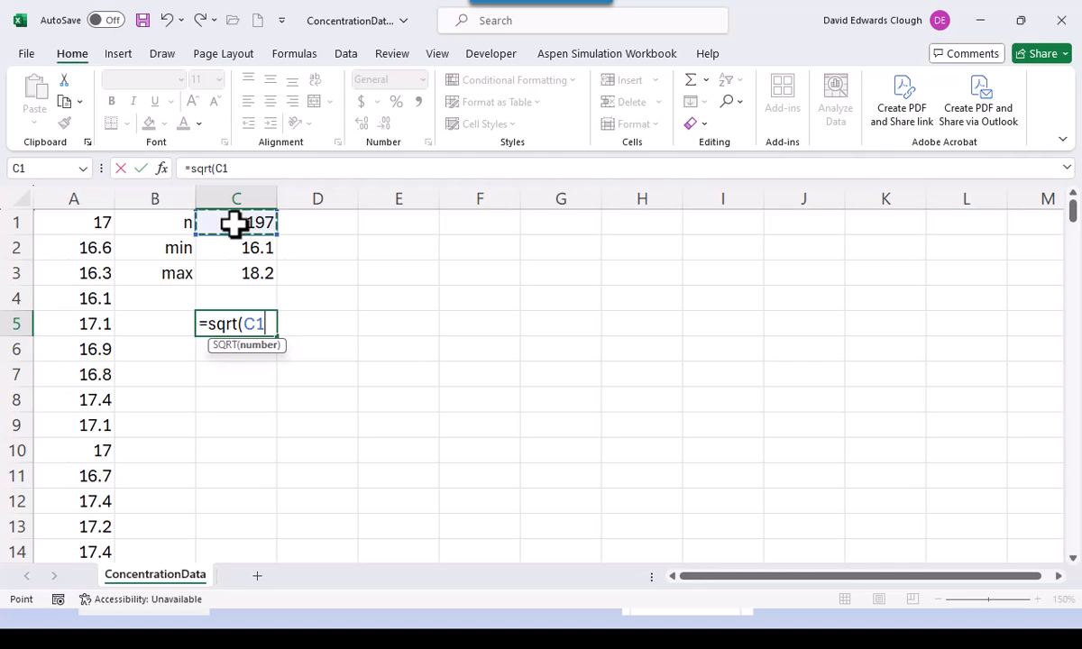
pyautogui.hotkey('ctrl', 'Return')
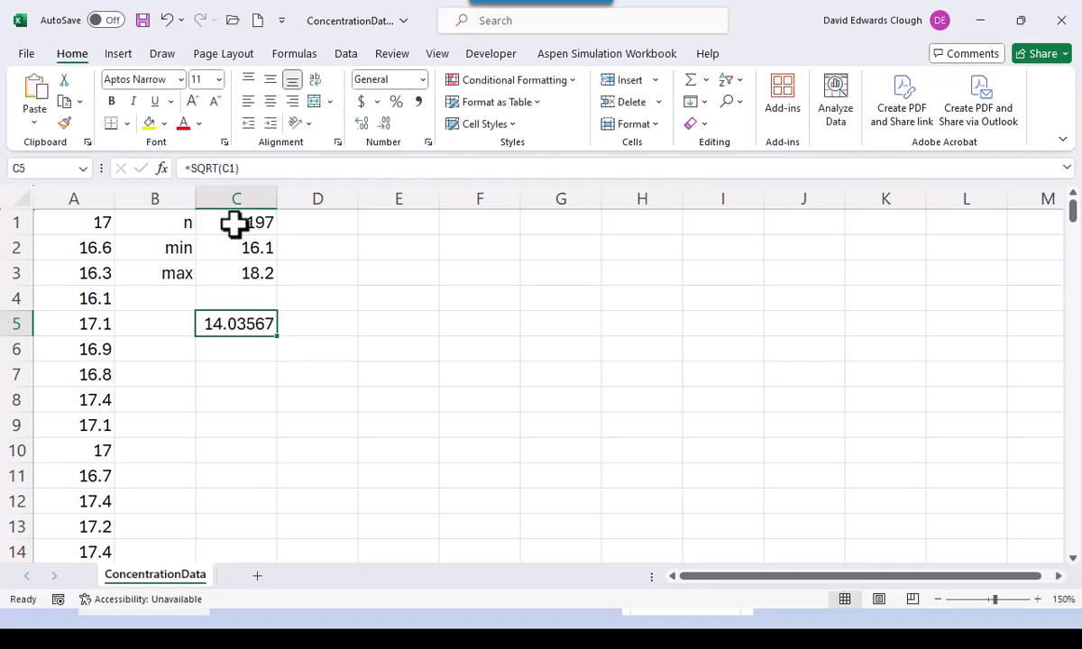
pyautogui.click(383, 126)
pyautogui.click(383, 126)
pyautogui.click(383, 125)
pyautogui.click(384, 125)
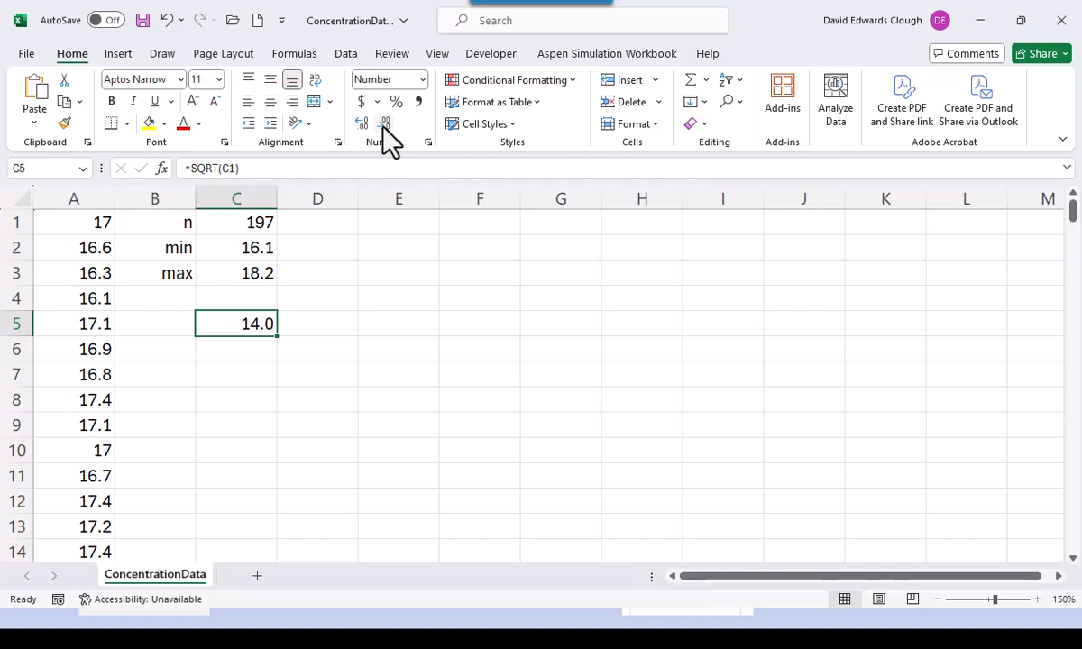
pyautogui.click(383, 126)
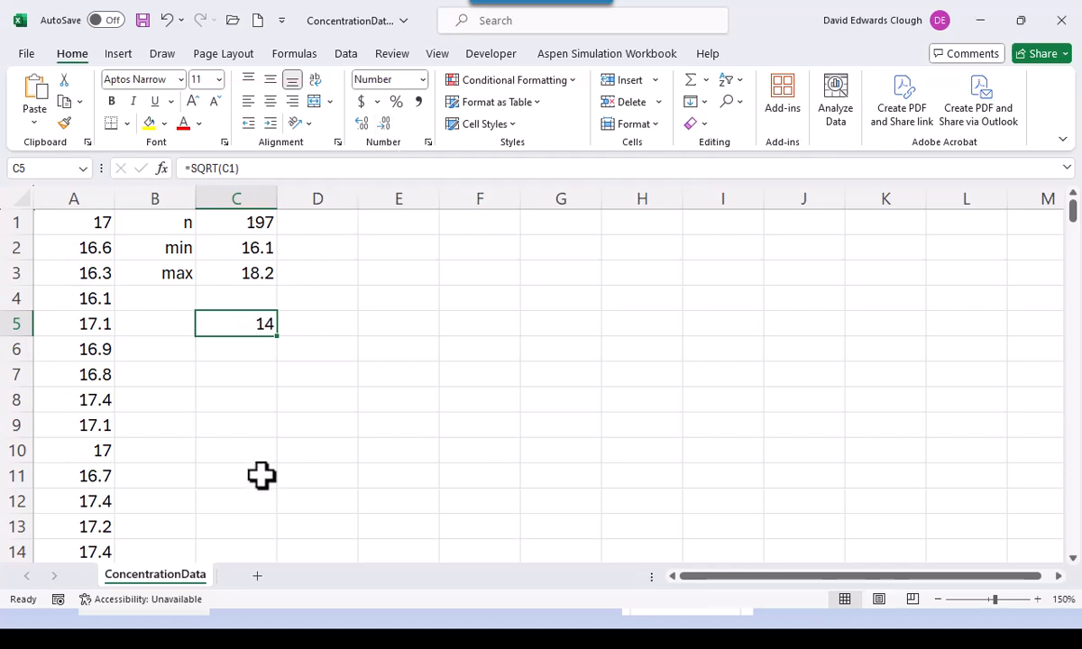
# - Enter =INT(LOG(C1,2)-1) in C6, giving 6
pyautogui.click(256, 356)
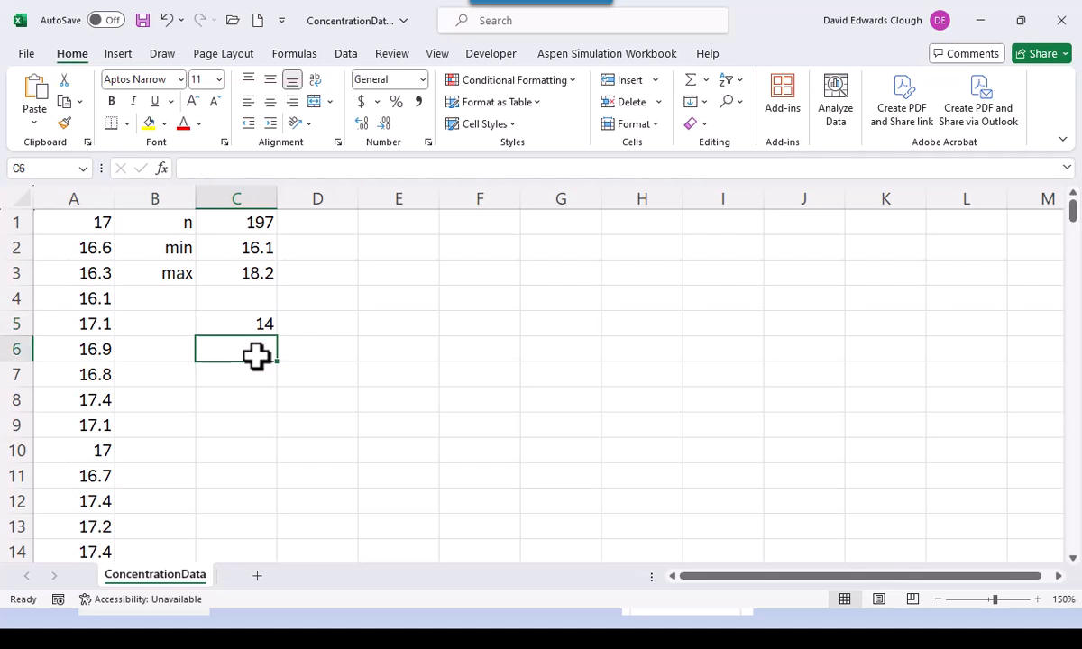
pyautogui.write('=')
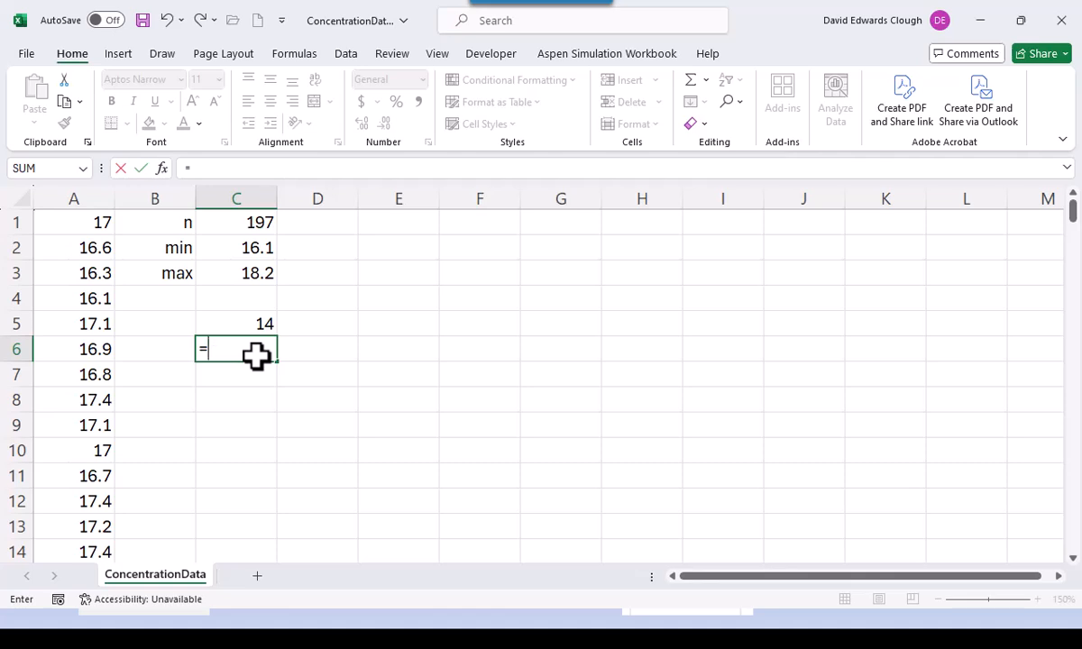
pyautogui.write('int')
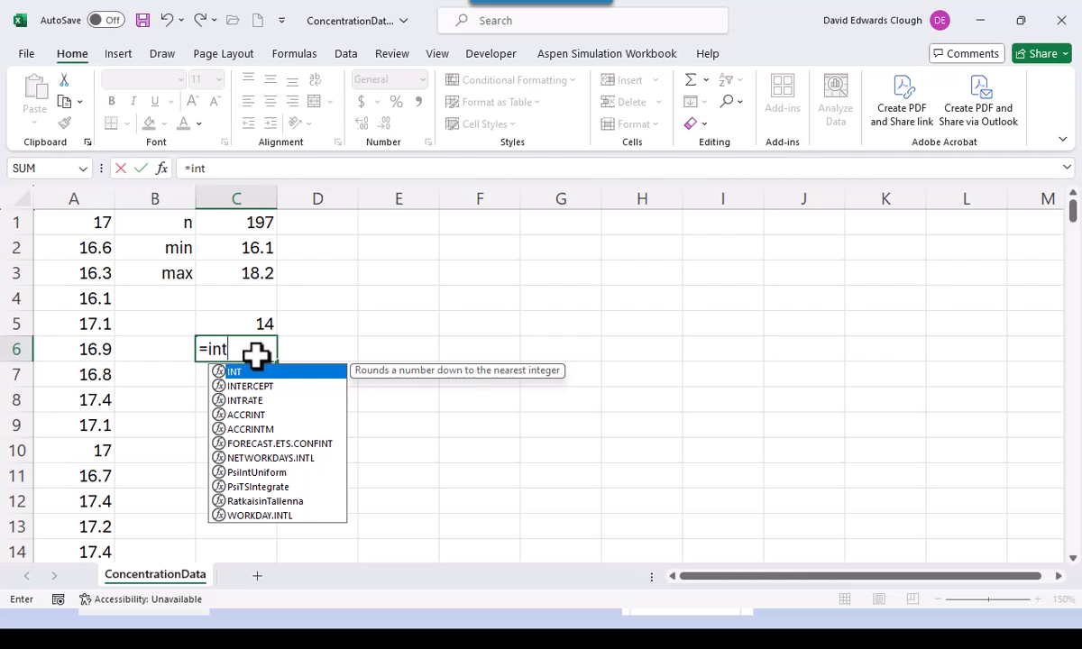
pyautogui.write('(lo')
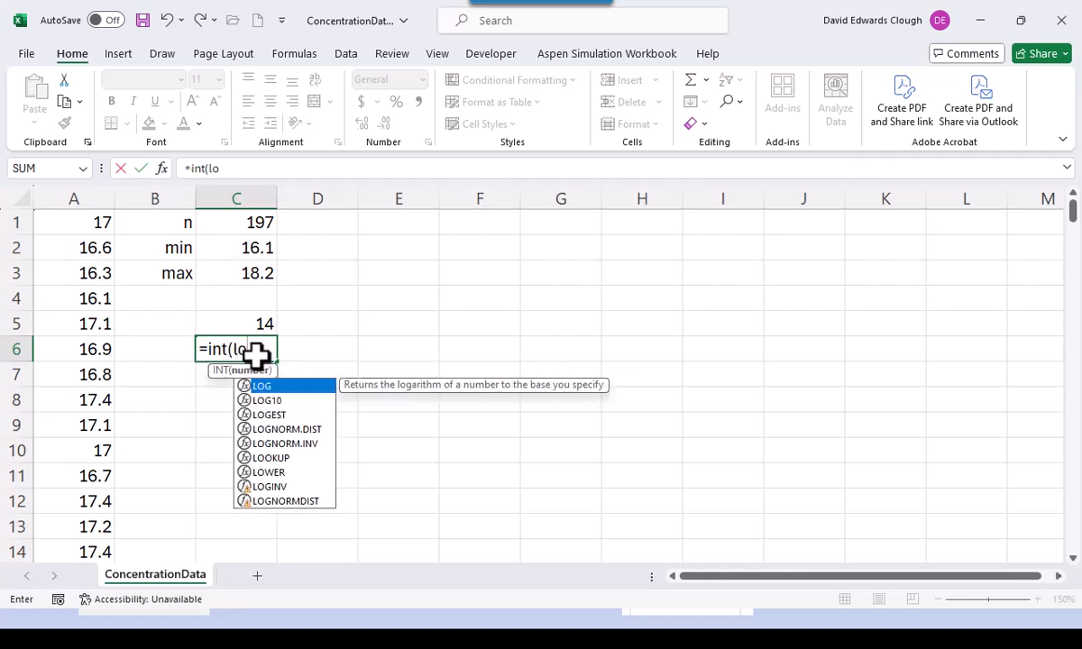
pyautogui.write('g(')
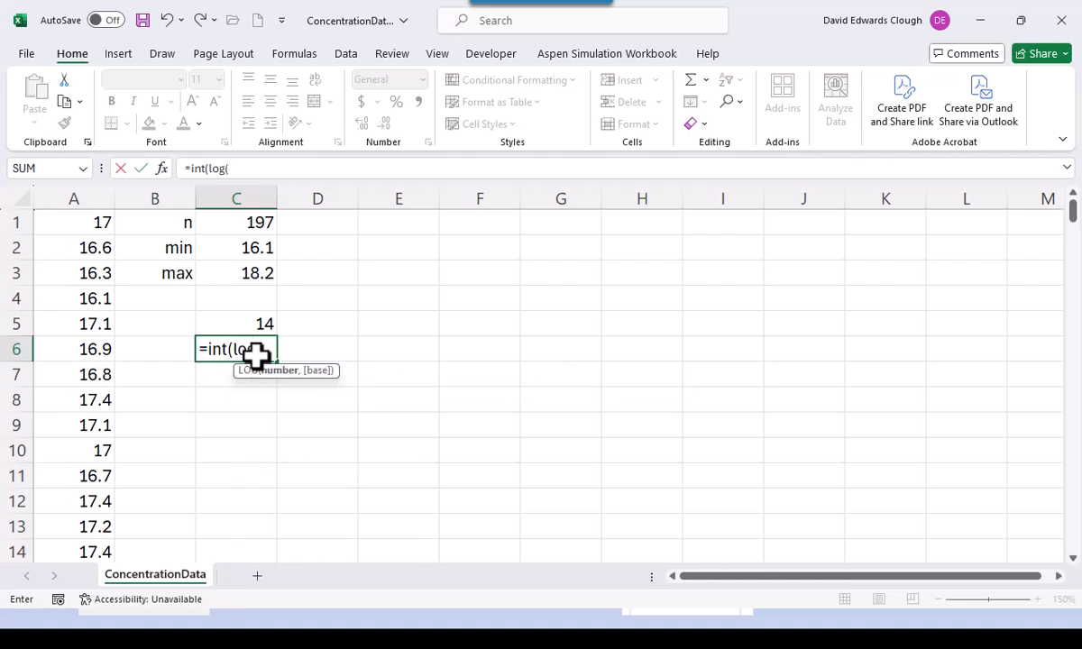
pyautogui.click(261, 226)
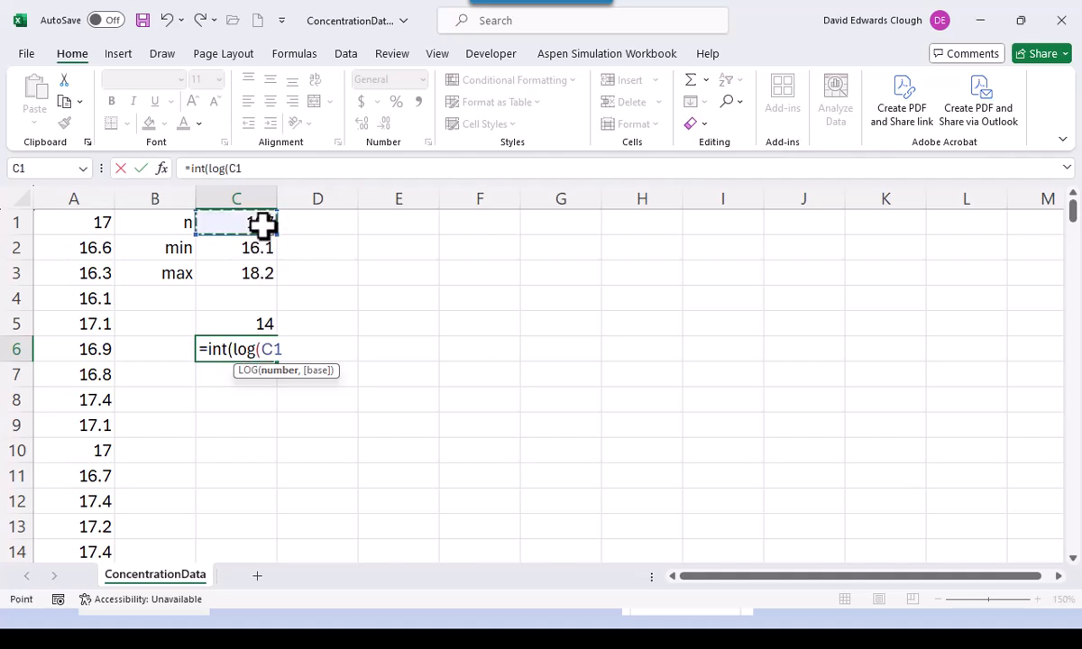
pyautogui.write(',2')
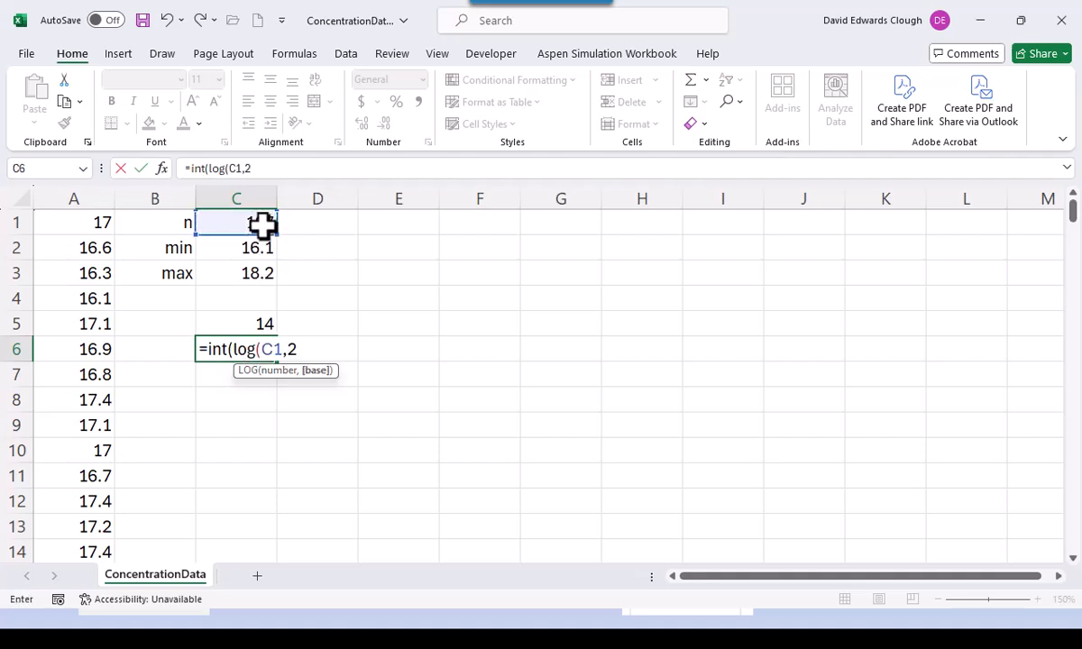
pyautogui.write(')')
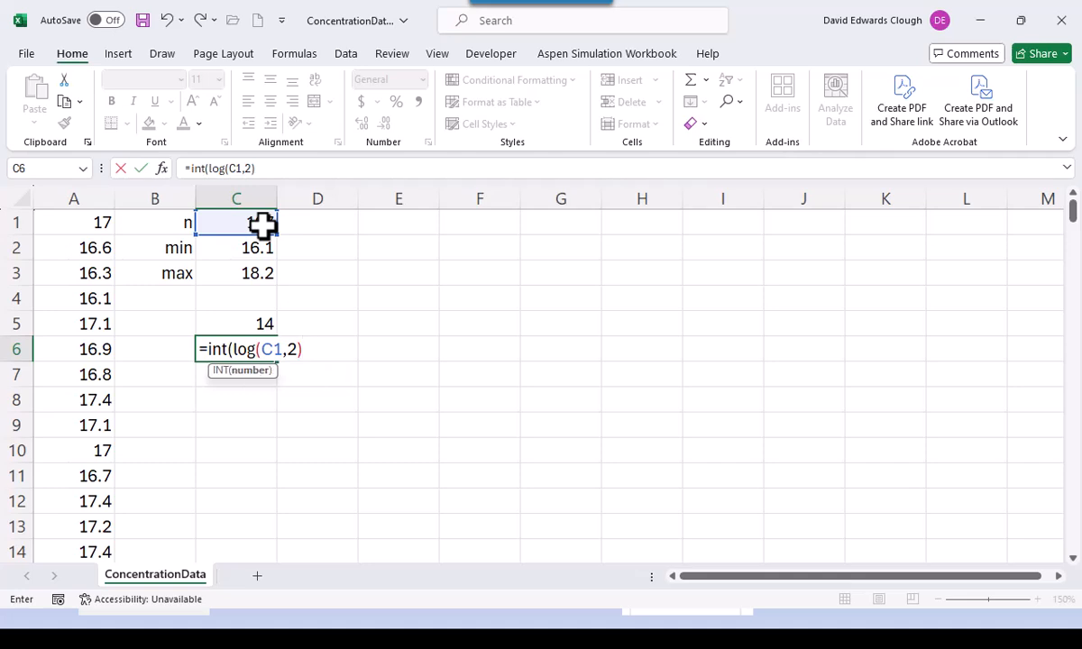
pyautogui.write('-1)')
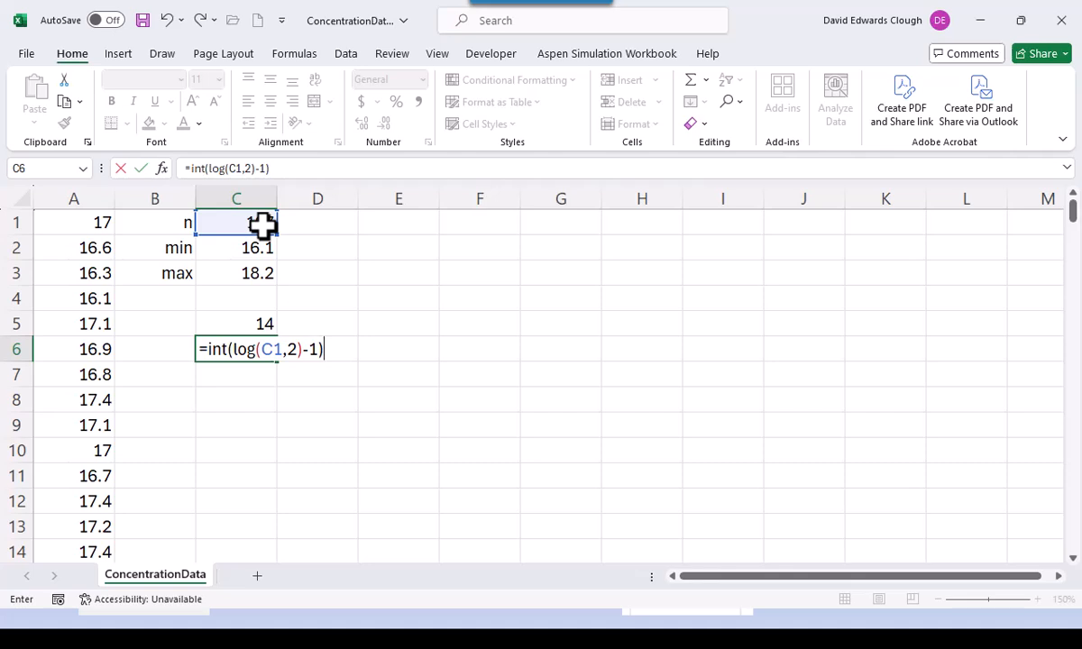
pyautogui.hotkey('ctrl', 'Return')
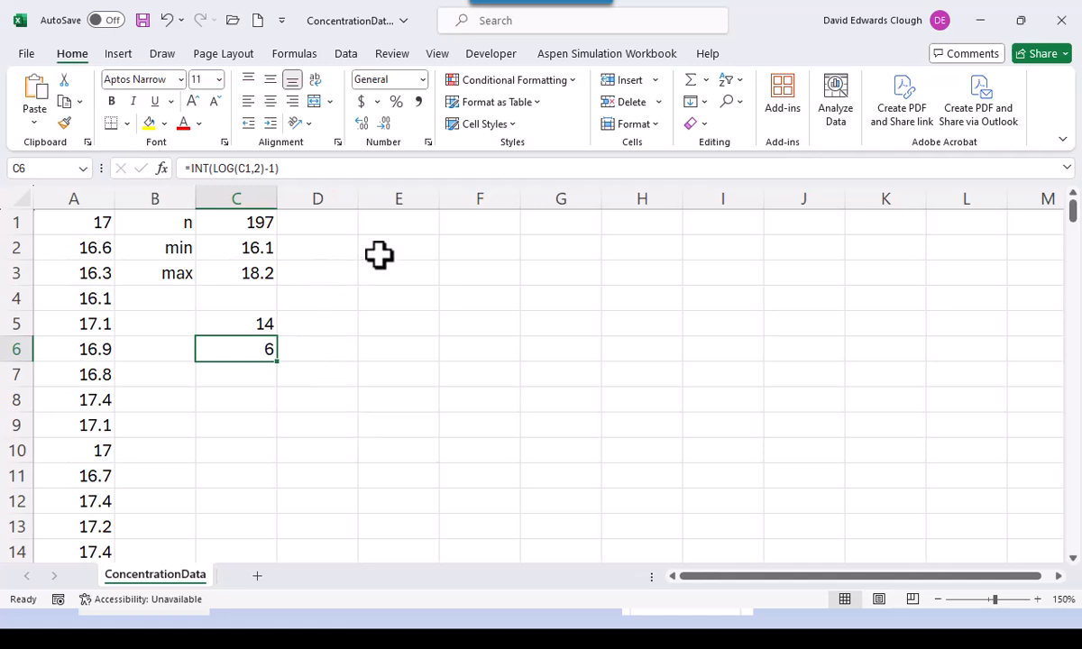
pyautogui.click(379, 255)
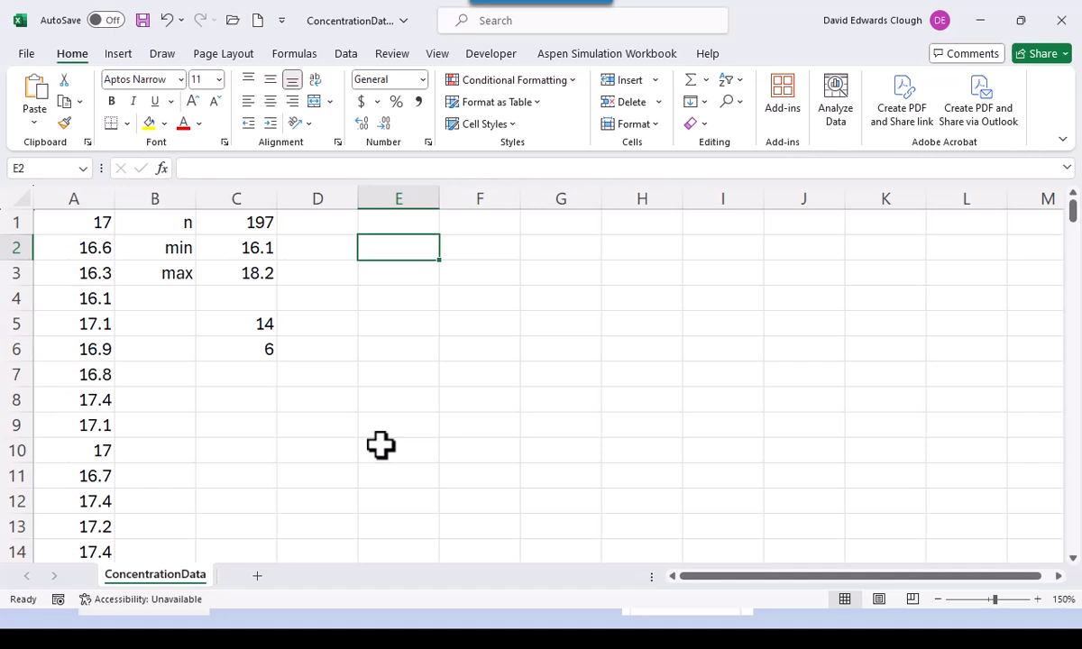
# - Enter the starting bin 16.05 in E2 and the bin width 0.2 in C7
pyautogui.write('16.05')
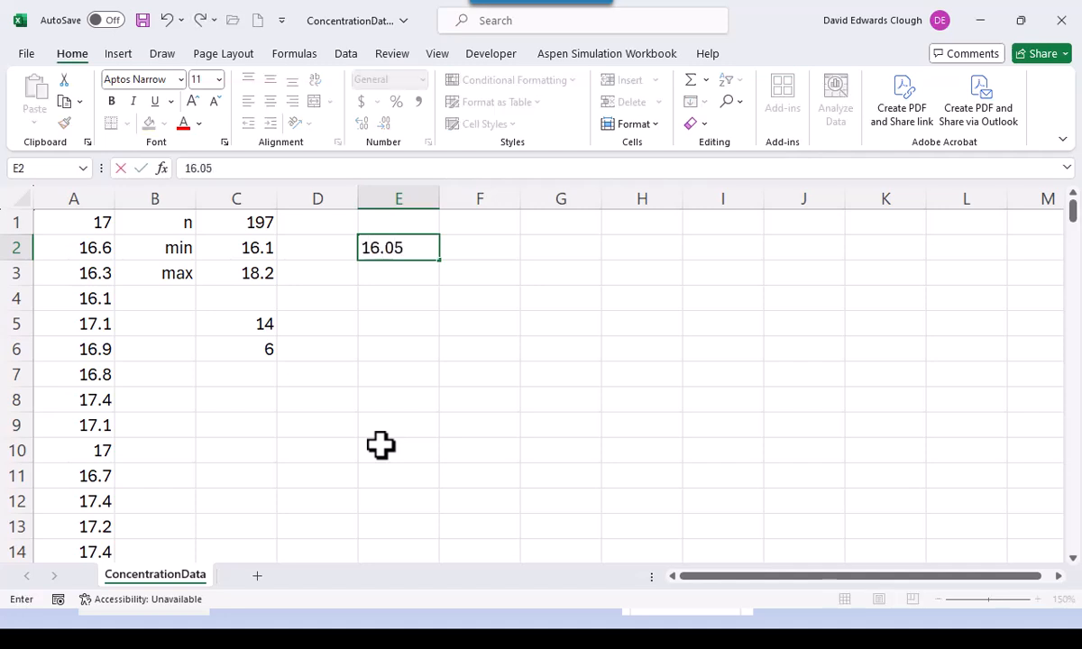
pyautogui.press('Return')
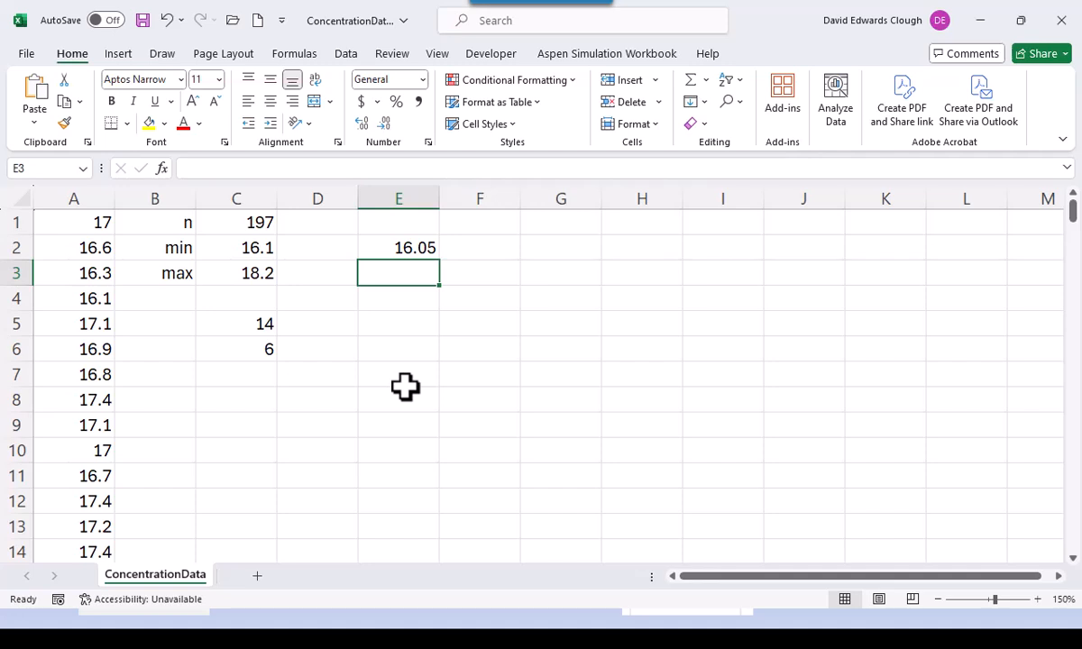
pyautogui.click(253, 373)
pyautogui.write('0.2')
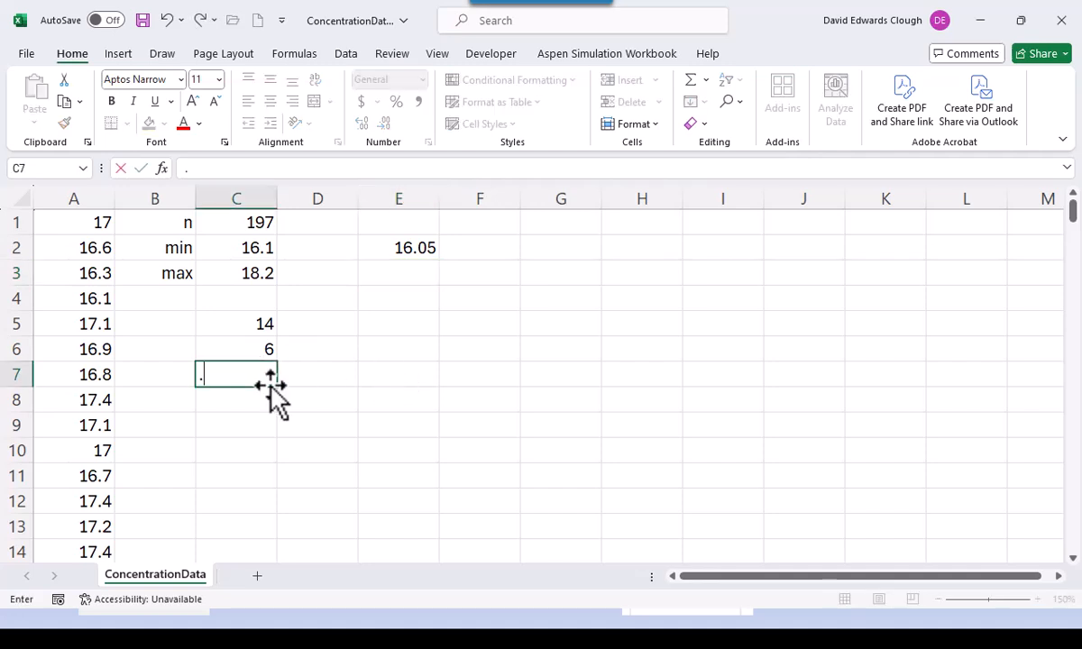
pyautogui.hotkey('ctrl', 'Return')
# - Enter =E2+$C$7 in E3 and fill it down to E13
pyautogui.click(397, 272)
pyautogui.write('=')
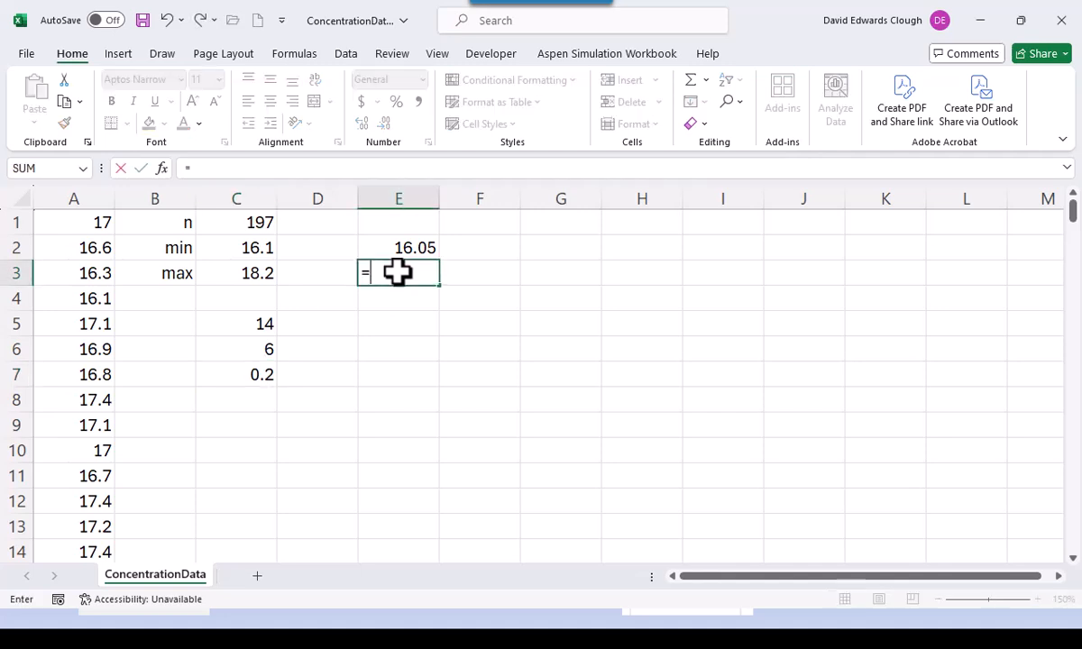
pyautogui.press('Up')
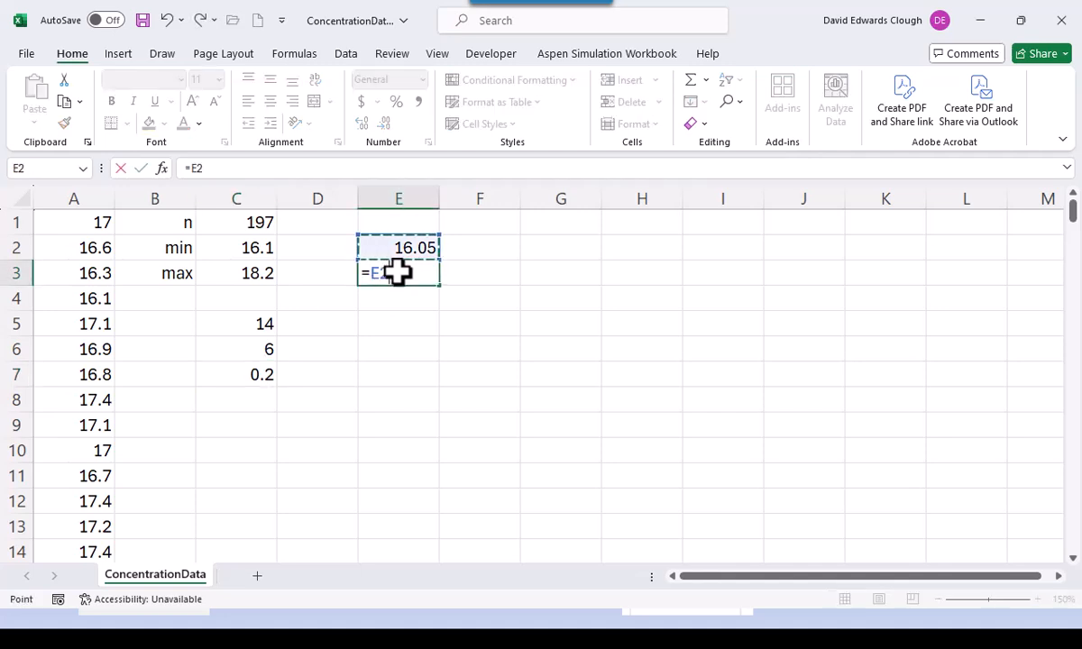
pyautogui.write('+')
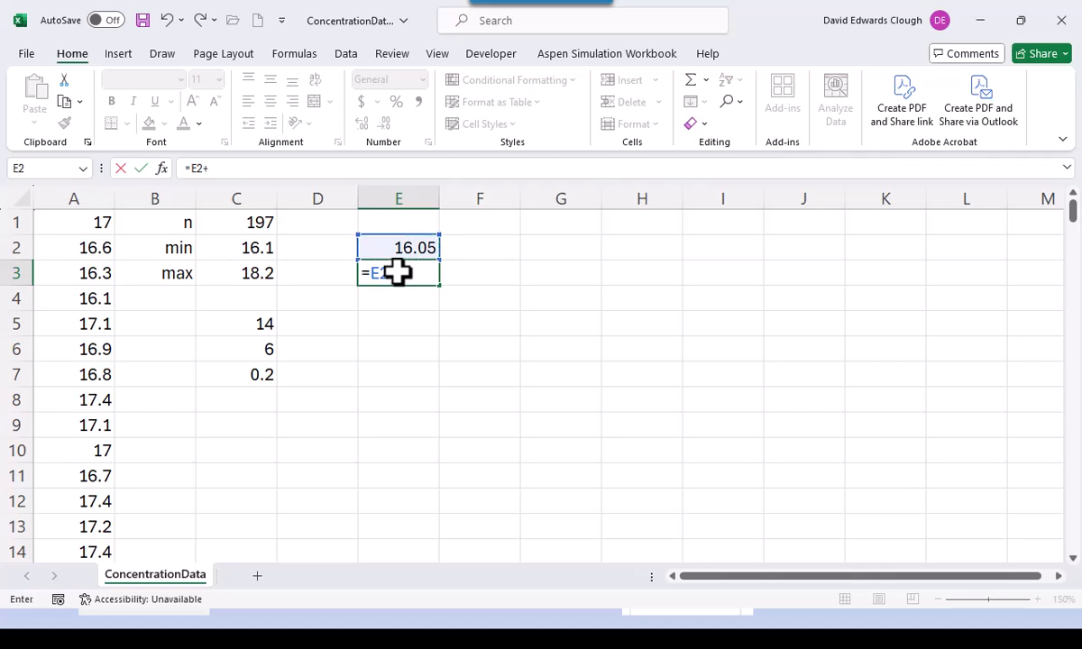
pyautogui.click(268, 374)
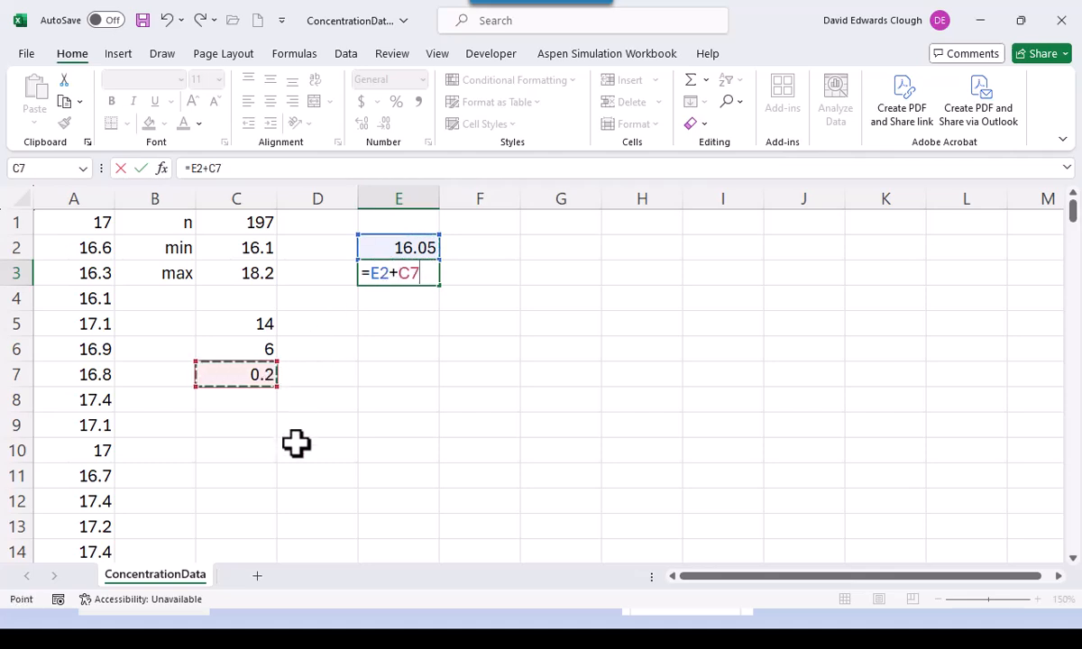
pyautogui.press('F4')
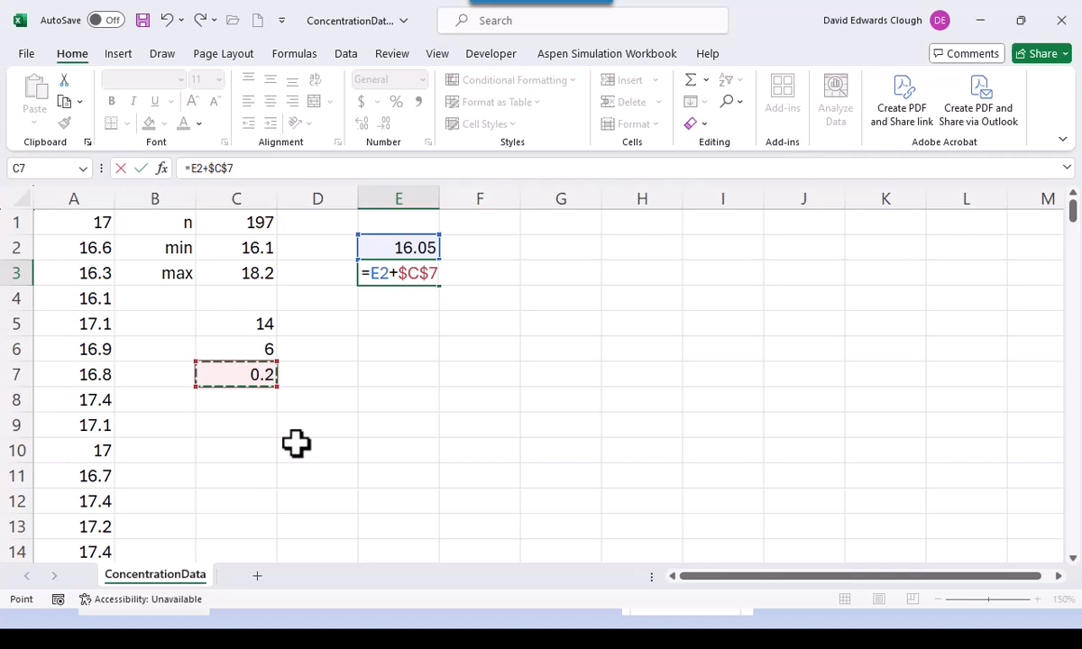
pyautogui.hotkey('ctrl', 'Return')
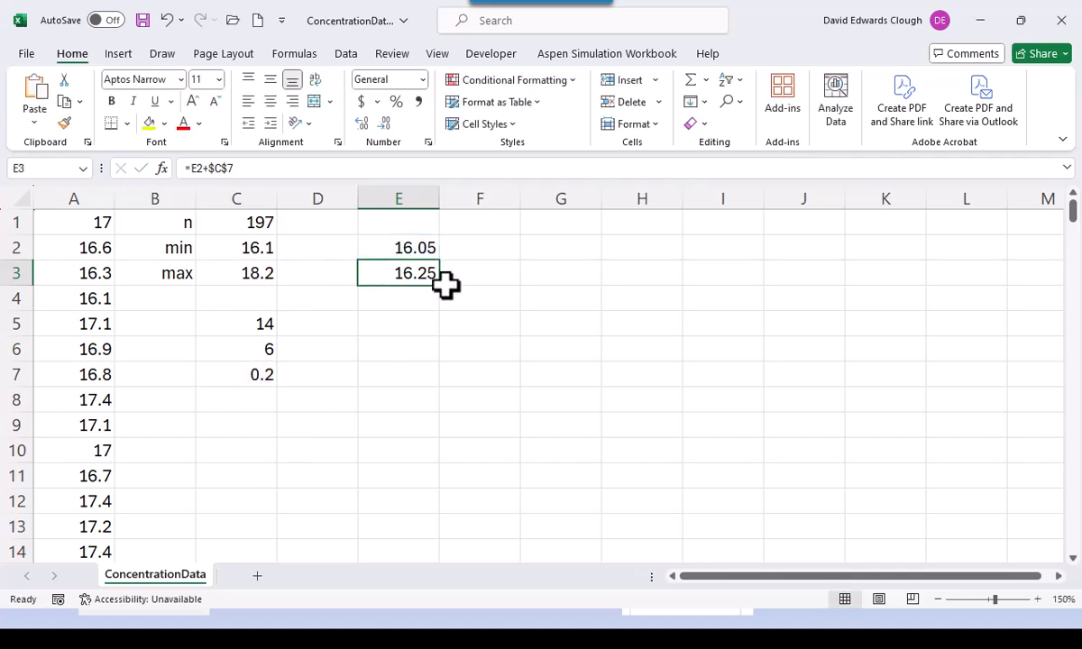
pyautogui.moveTo(441, 287); pyautogui.dragTo(447, 528)
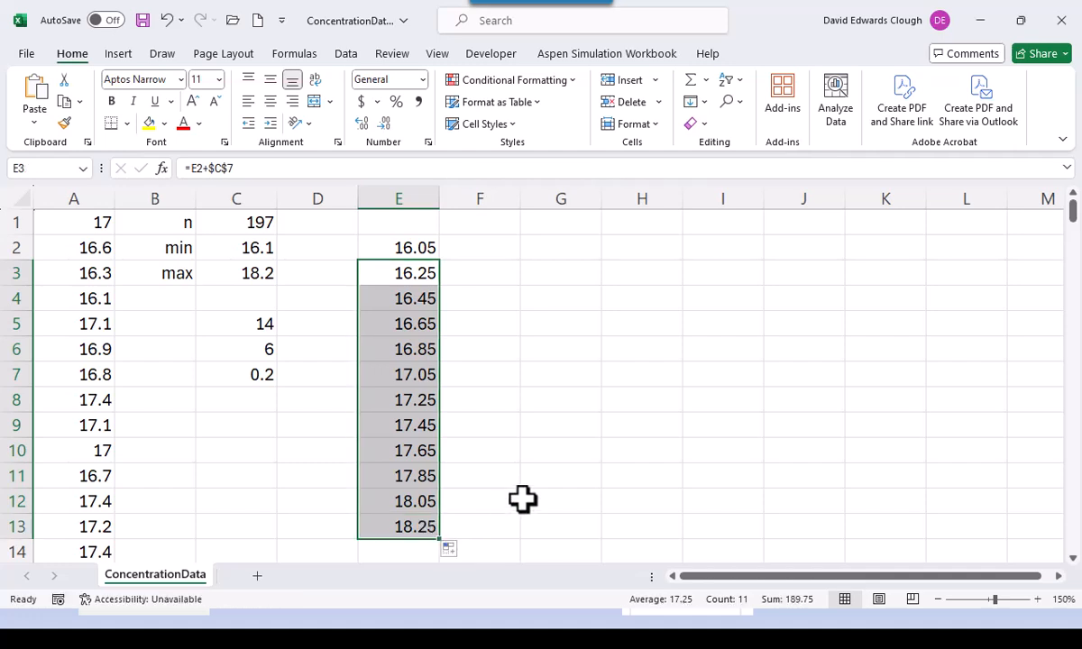
# - Step through the column E bin formulas to verify values up to 18.25
pyautogui.click(417, 251)
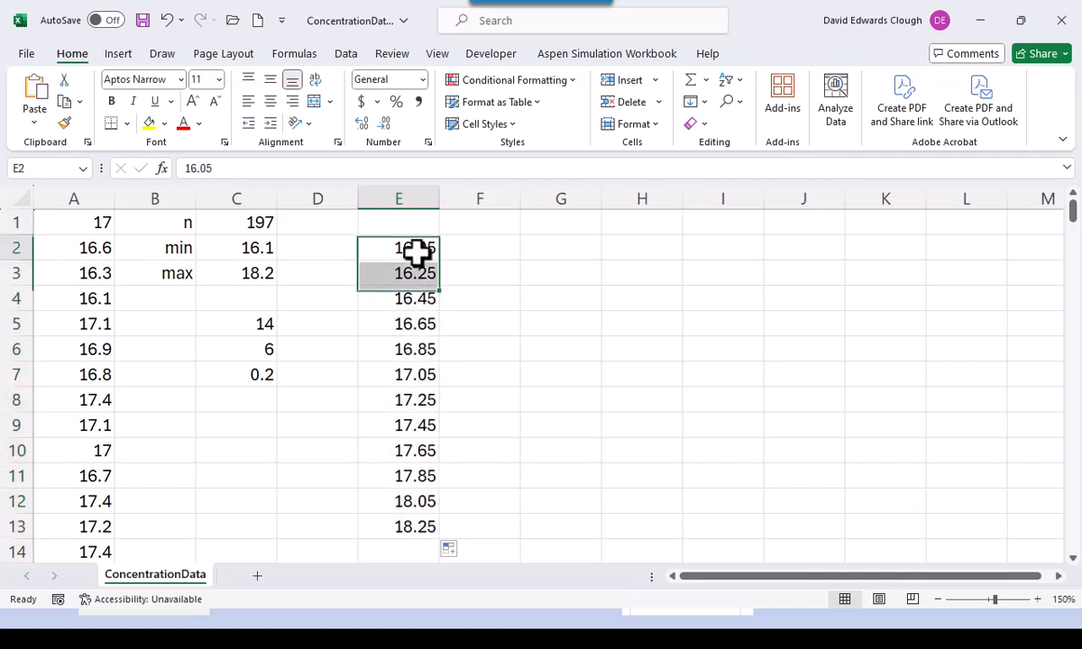
pyautogui.press('Down')
pyautogui.press('Down')
pyautogui.press('Down')
pyautogui.press('Down')
pyautogui.press('Down')
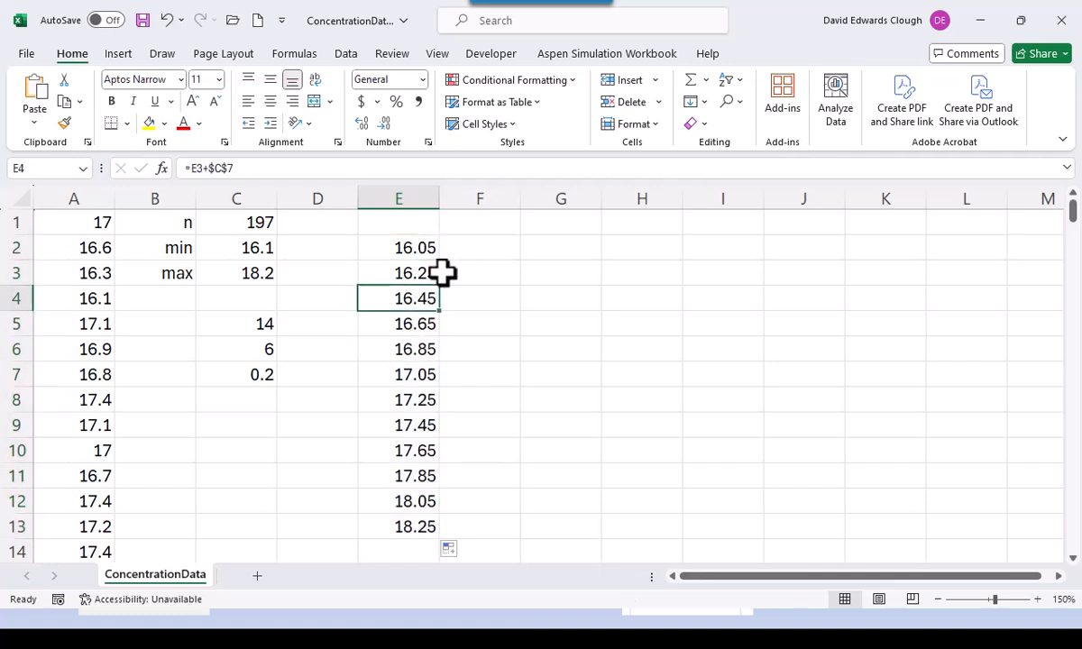
pyautogui.press('Down')
pyautogui.press('Down')
pyautogui.press('Down')
pyautogui.press('Down')
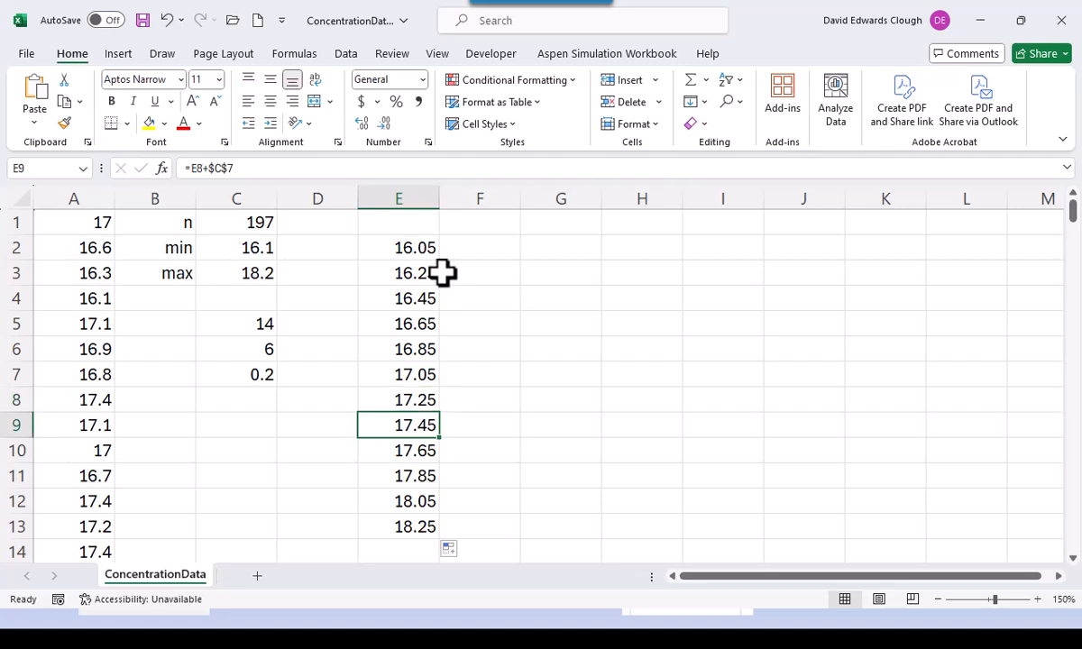
pyautogui.press('Down')
pyautogui.press('Down')
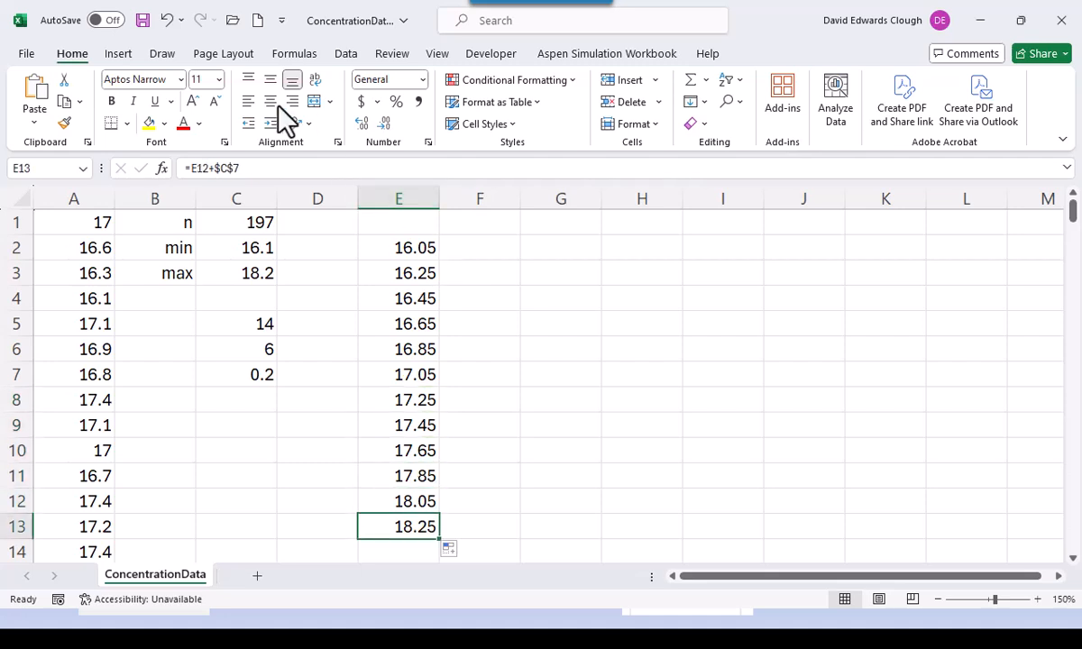
pyautogui.rightClick(253, 326)
pyautogui.press('Escape')
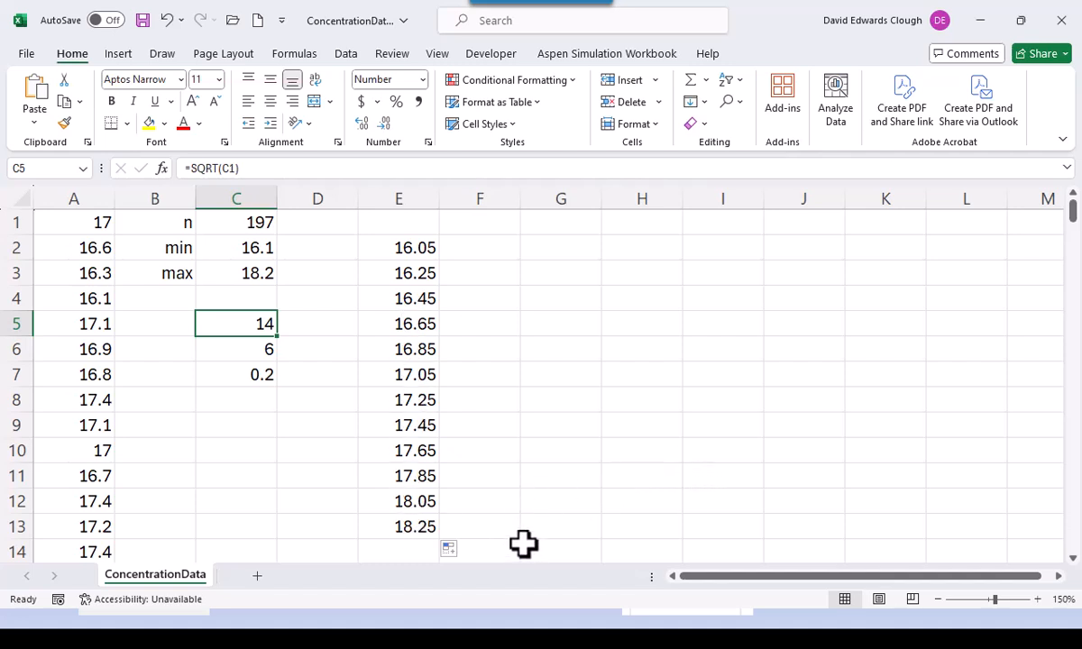
# - Name the bin boundary range E2:E13 'Bins' through the Name Box, then select F2
pyautogui.moveTo(417, 253); pyautogui.dragTo(422, 530)
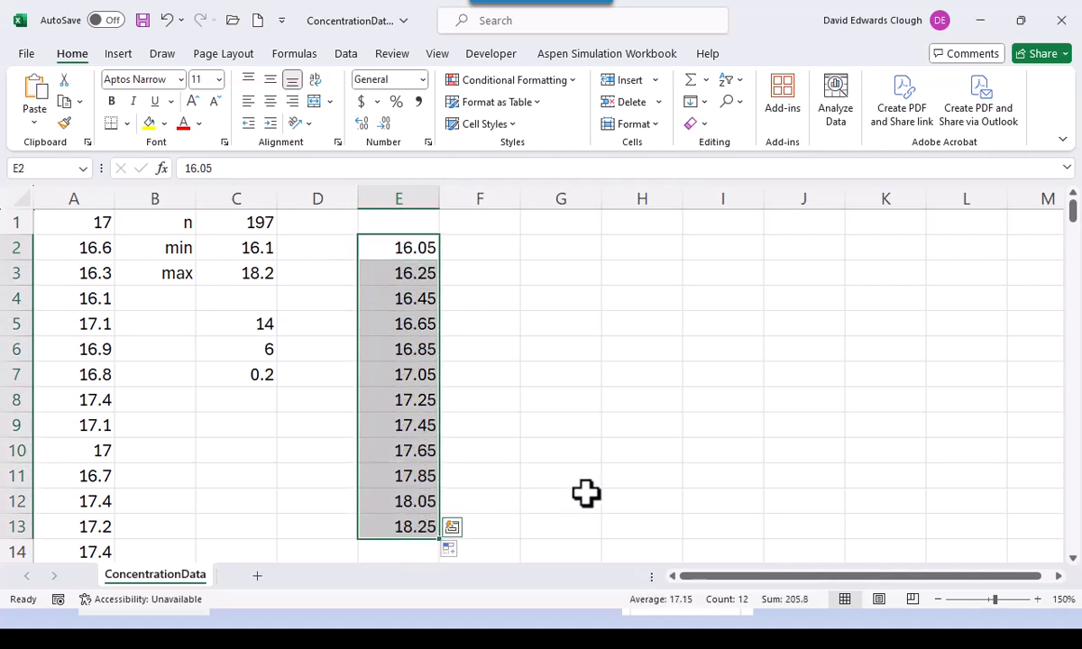
pyautogui.click(34, 169)
pyautogui.write('Bins')
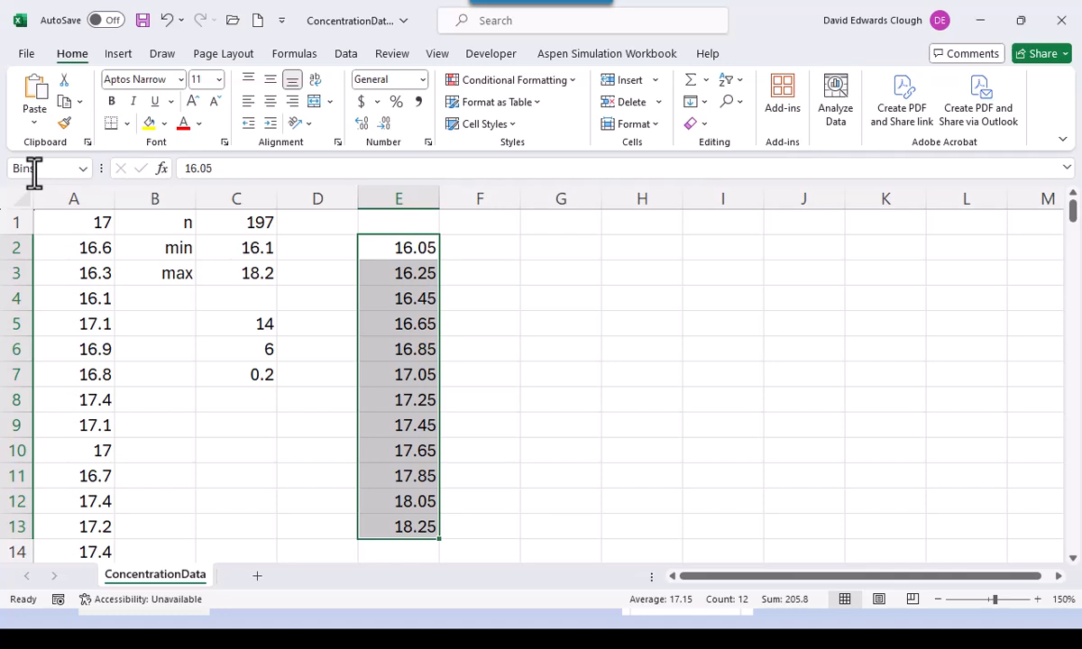
pyautogui.click(475, 250)
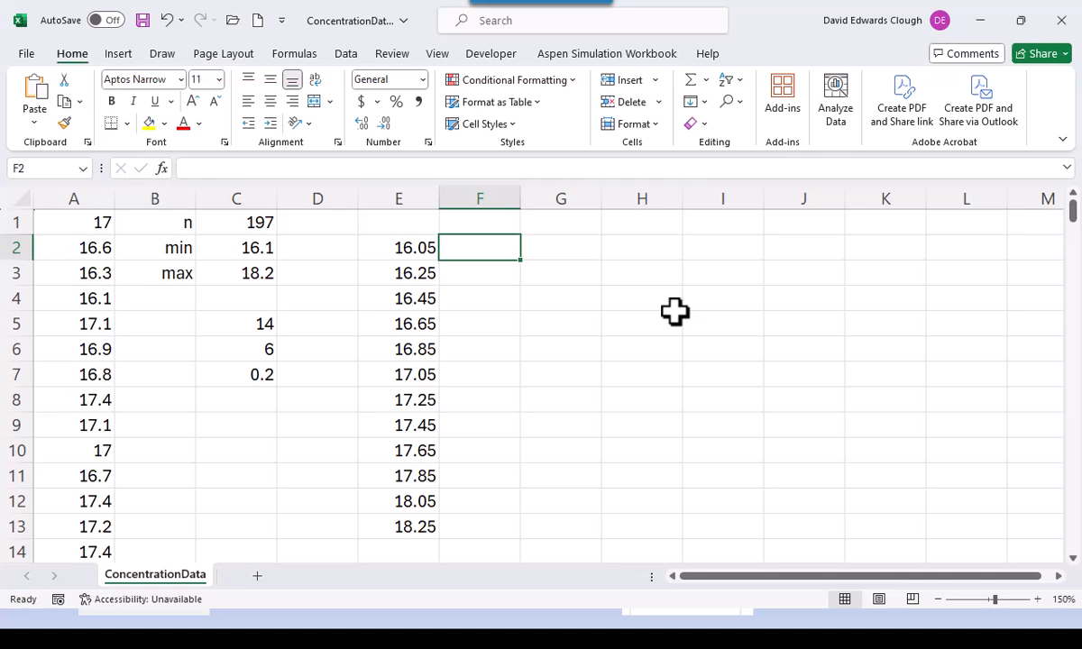
# - Enter =FREQUENCY(Conc,Bins) in F2 to spill the counts to F14, then select F2:F13
pyautogui.write('=frequency(')
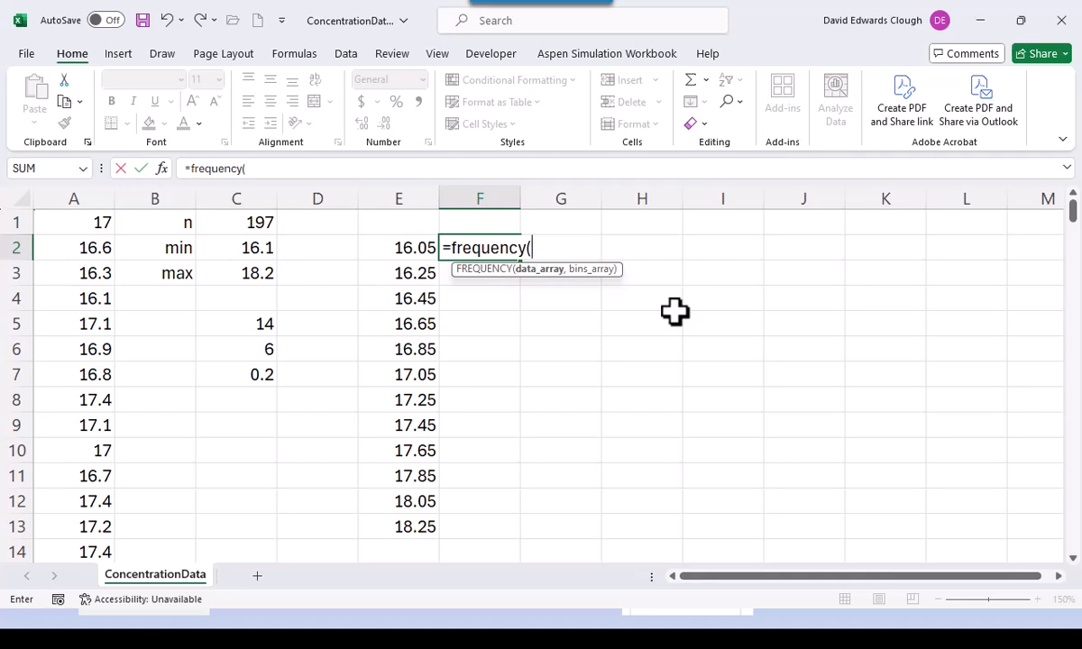
pyautogui.write('Conc,')
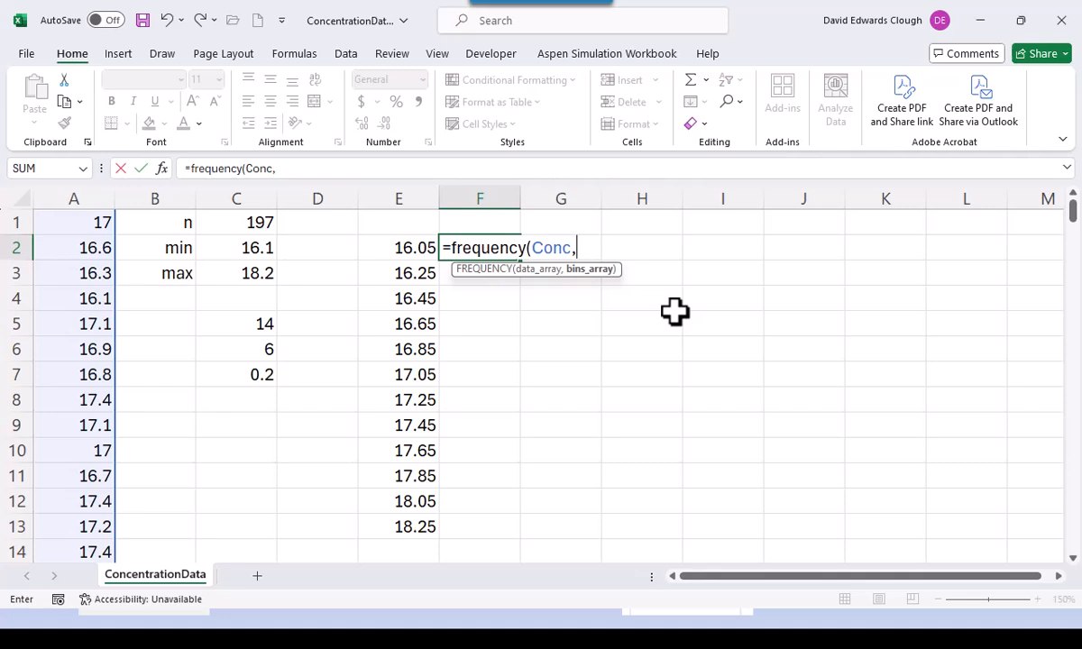
pyautogui.write('Bins')
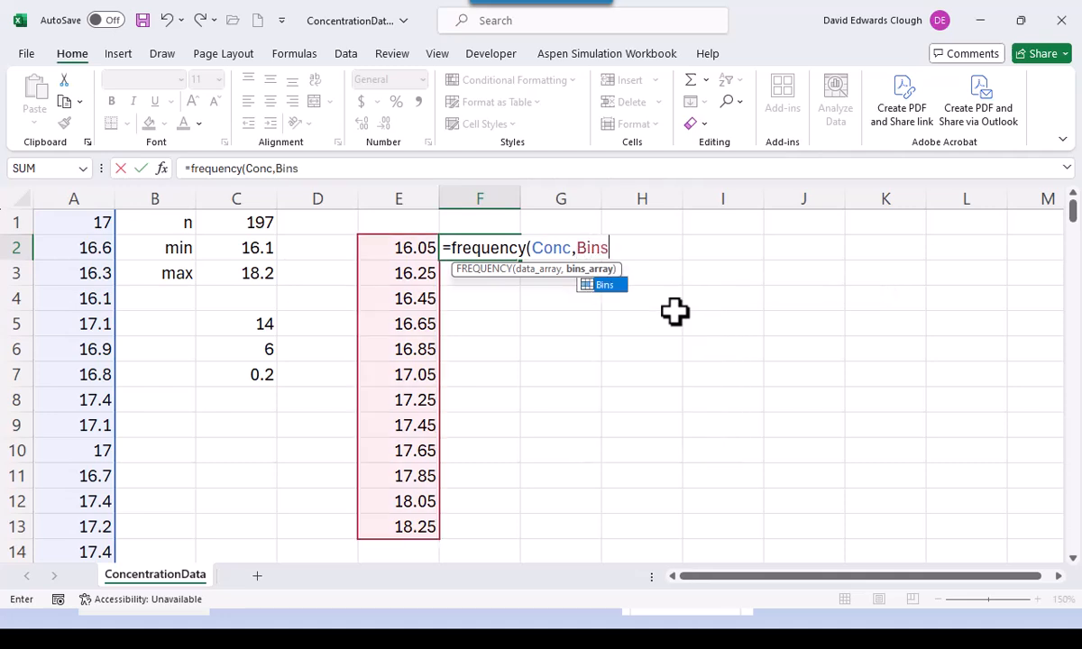
pyautogui.write(')')
pyautogui.hotkey('ctrl', 'Return')
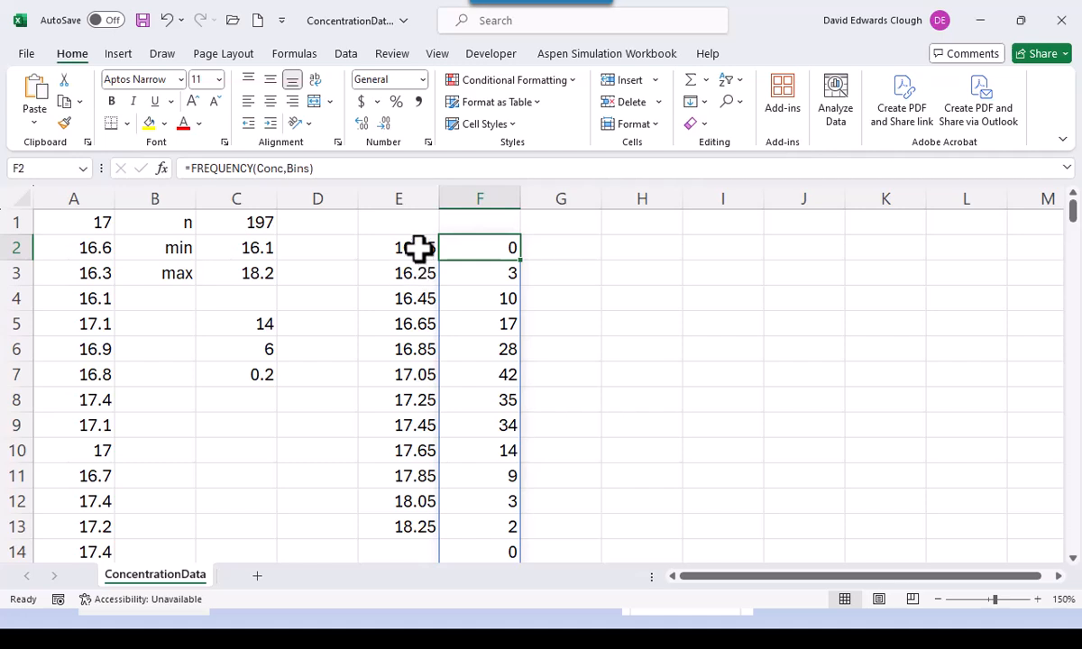
pyautogui.click(483, 275)
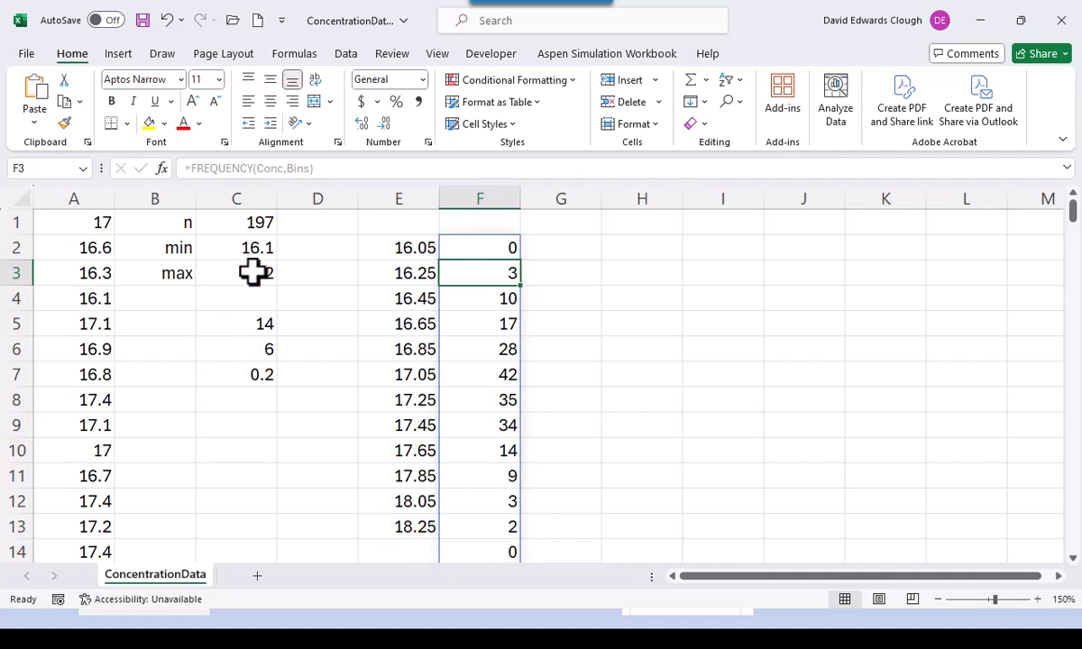
pyautogui.click(586, 508)
pyautogui.click(693, 480)
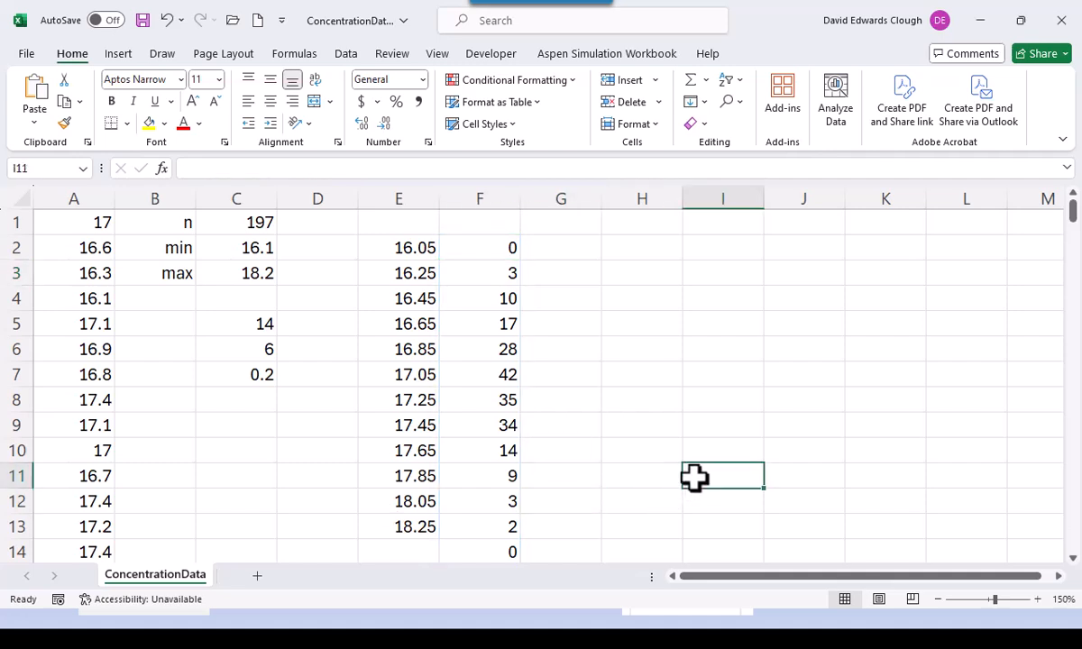
pyautogui.click(503, 251)
pyautogui.moveTo(503, 251); pyautogui.dragTo(502, 522)
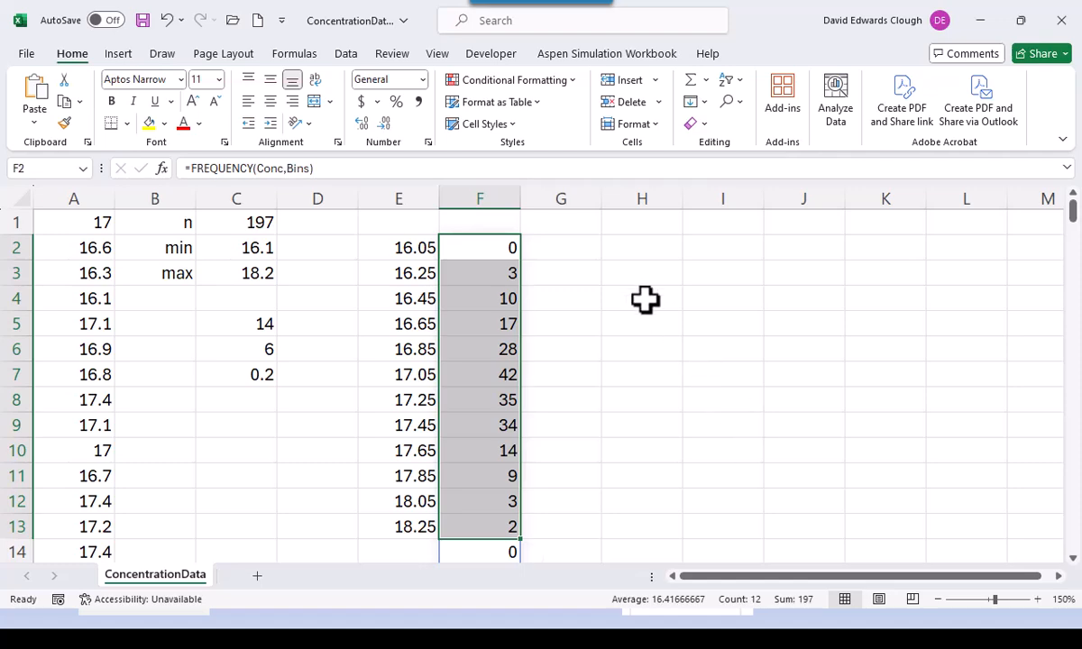
# - Insert a 2-D clustered column chart of the selected frequency counts
pyautogui.click(118, 56)
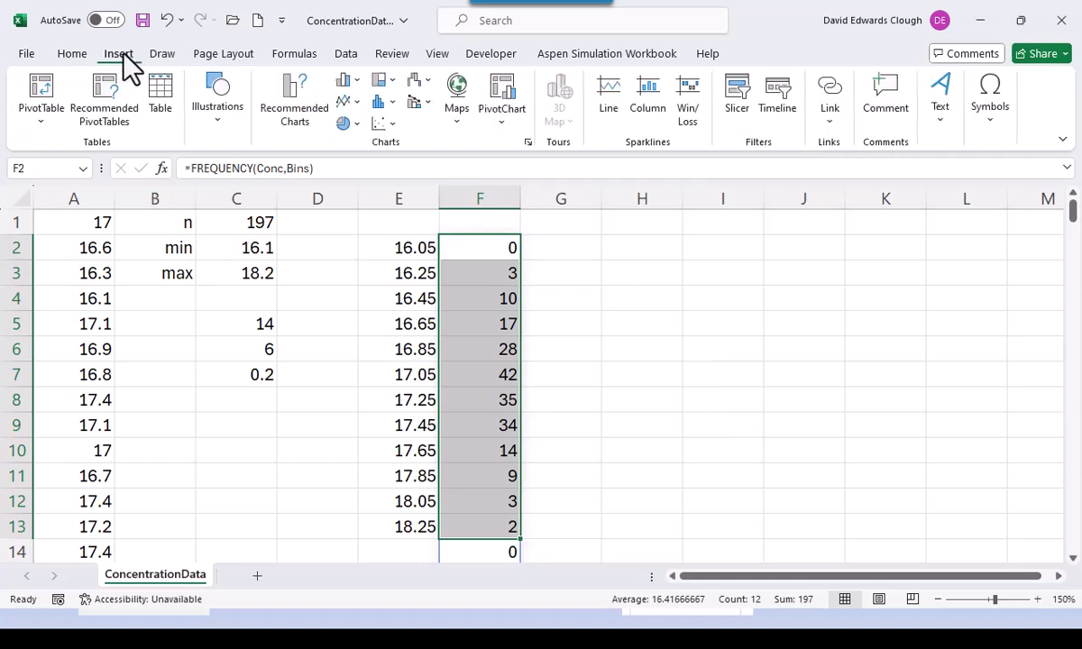
pyautogui.click(356, 80)
pyautogui.click(359, 145)
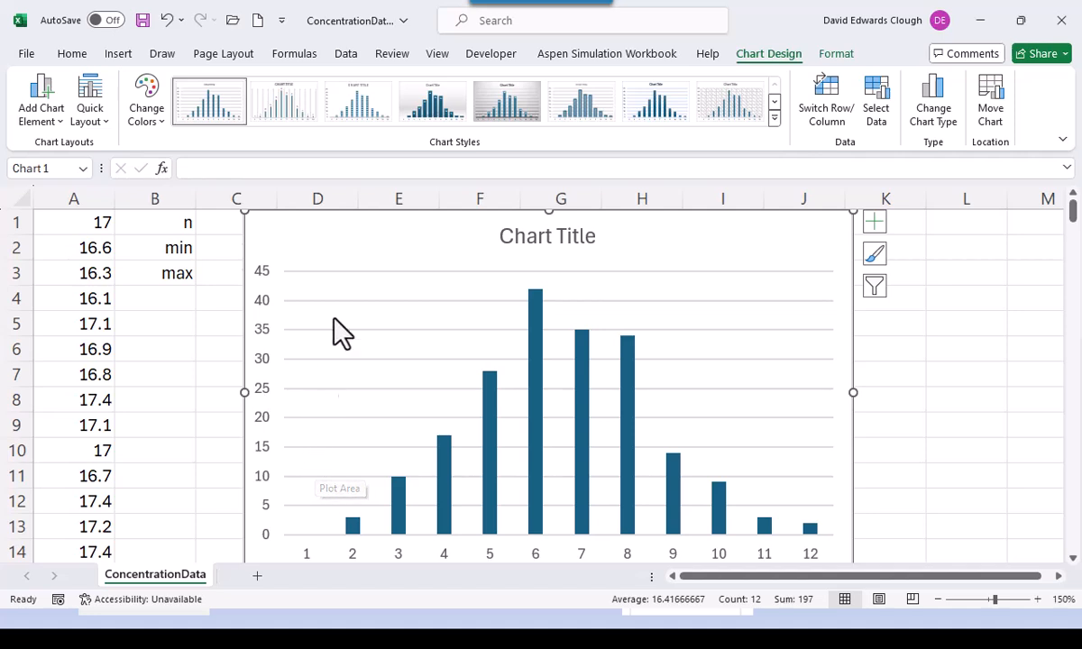
# - Move the chart onto its own new sheet, Chart1
pyautogui.rightClick(370, 253)
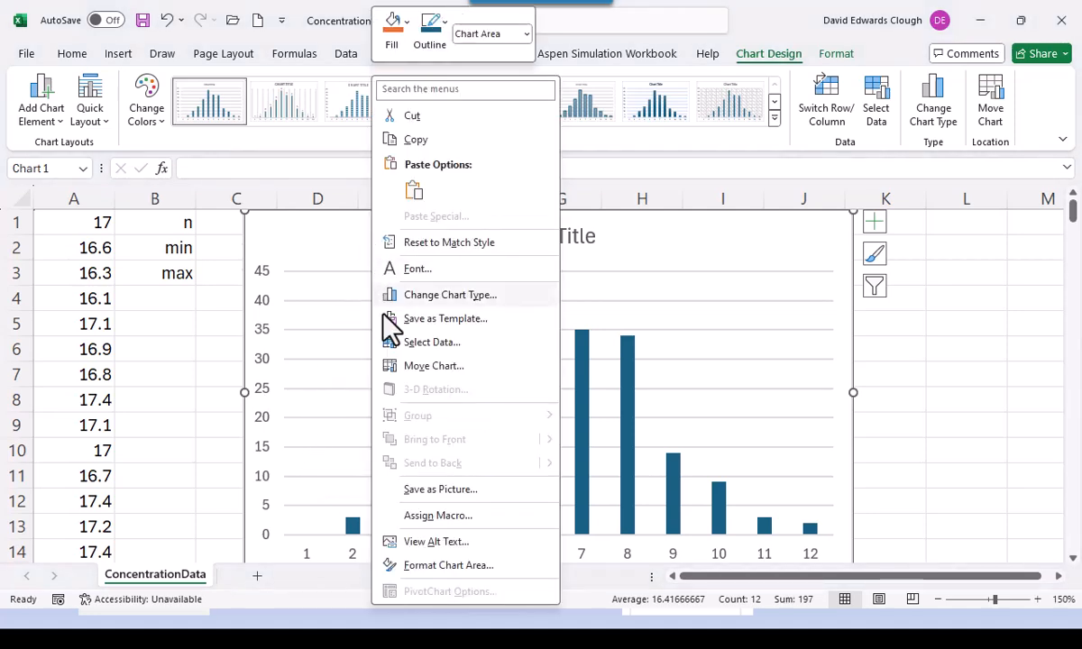
pyautogui.click(422, 366)
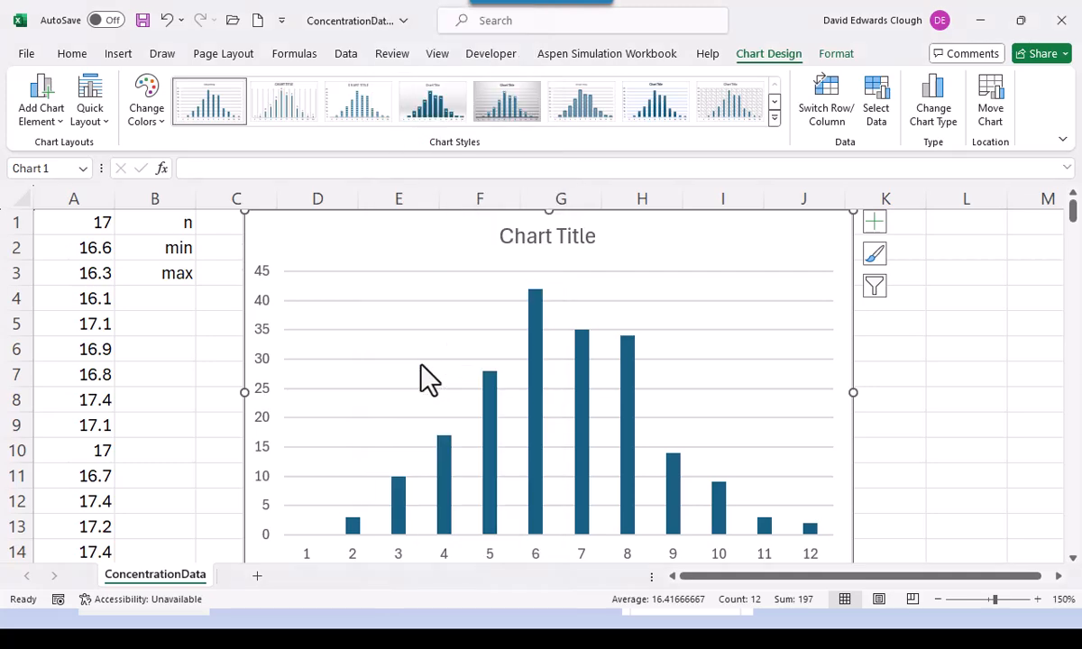
pyautogui.click(308, 335)
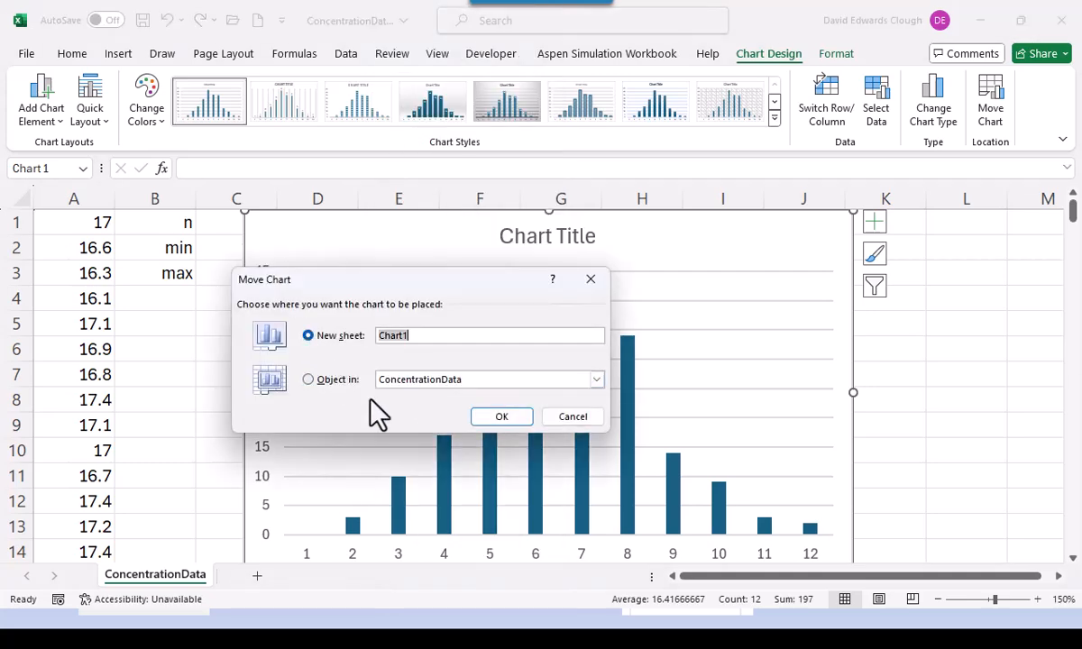
pyautogui.click(498, 417)
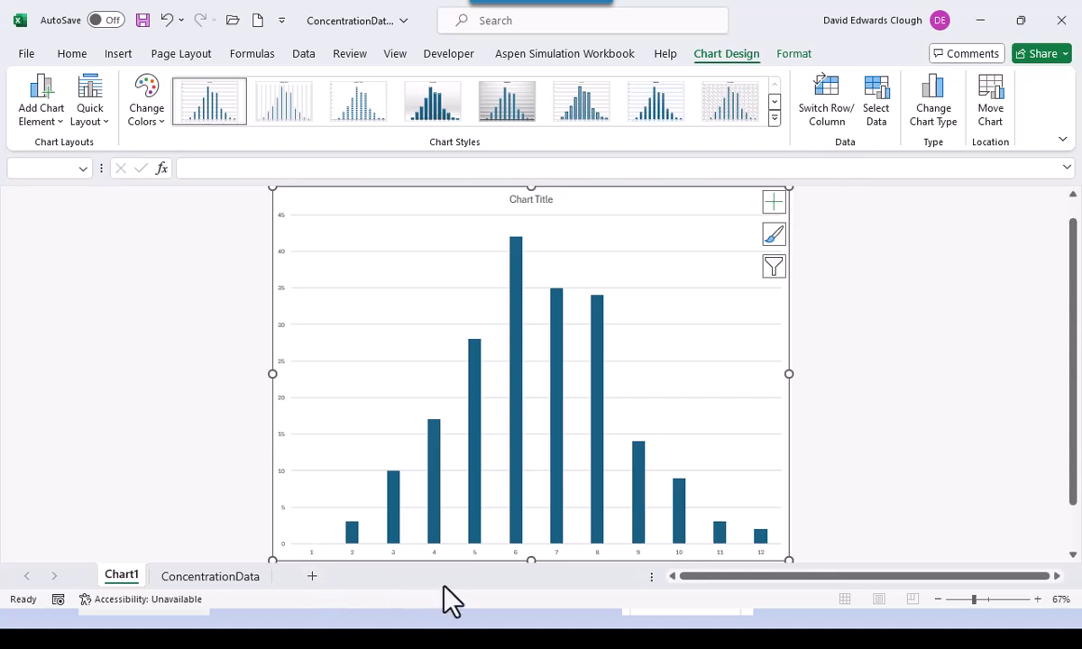
# - Set the horizontal category axis labels to Calibri, size 16
pyautogui.click(472, 554)
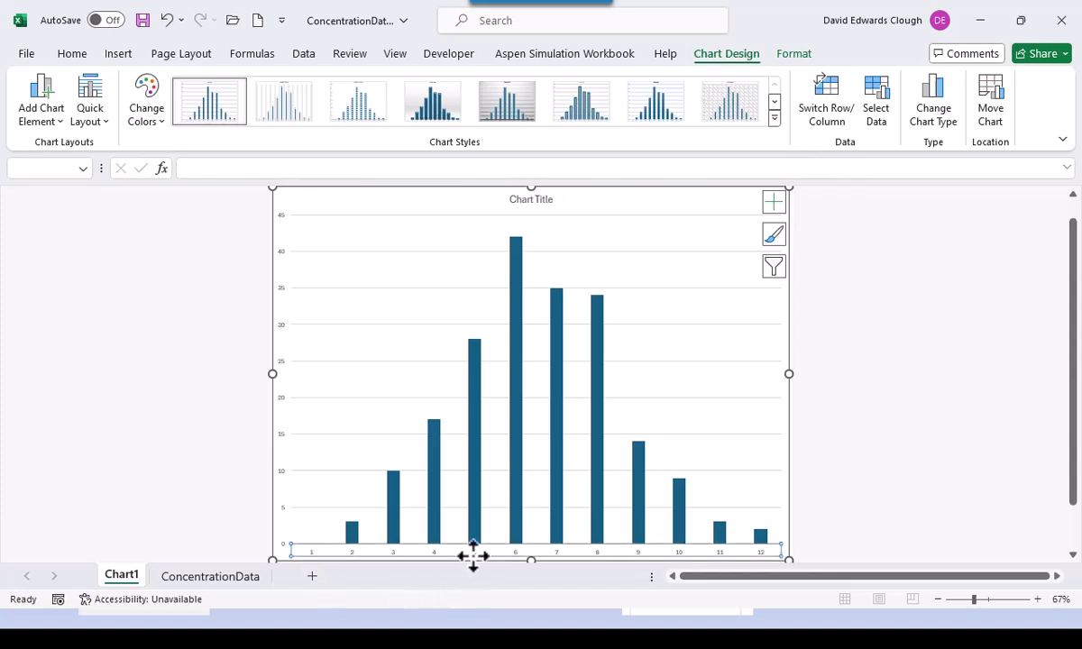
pyautogui.click(69, 47)
pyautogui.click(180, 79)
pyautogui.click(158, 200)
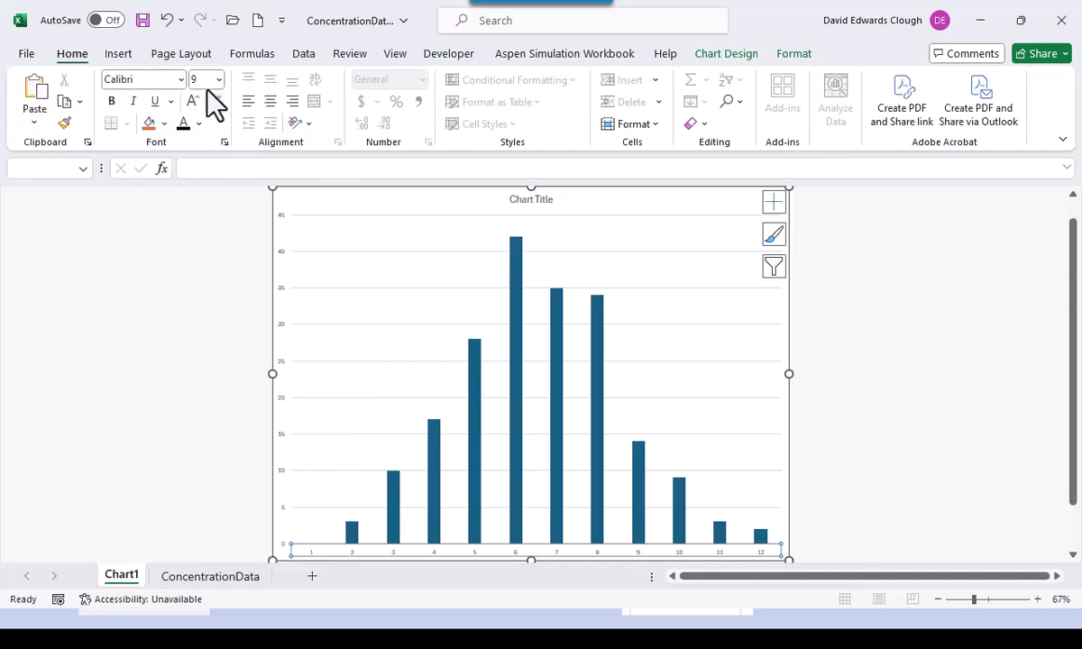
pyautogui.click(218, 79)
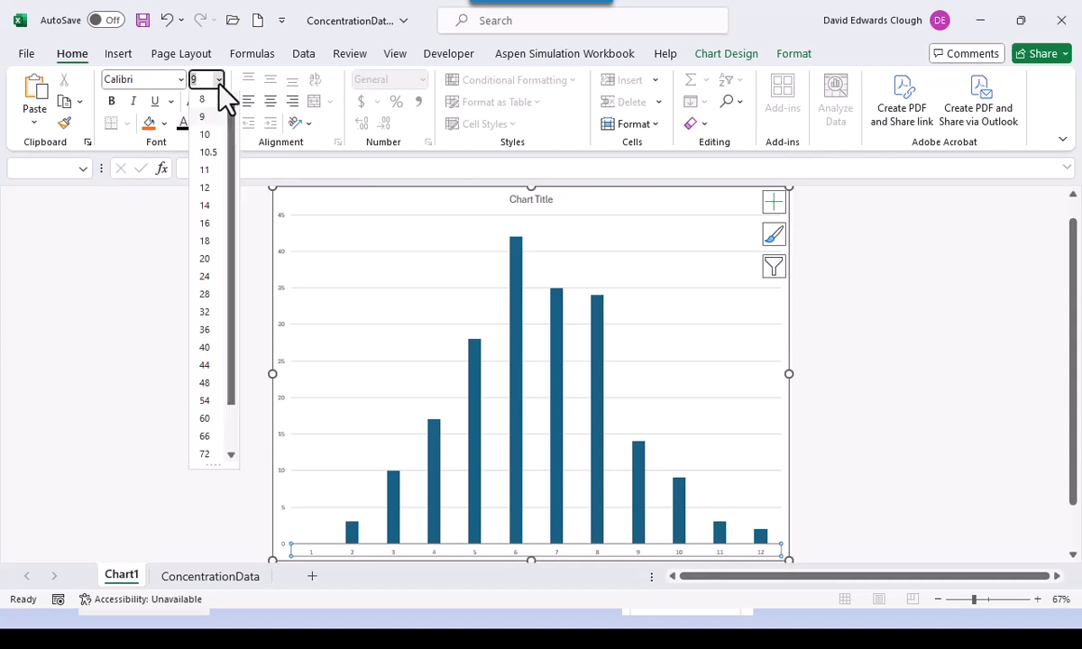
pyautogui.click(207, 225)
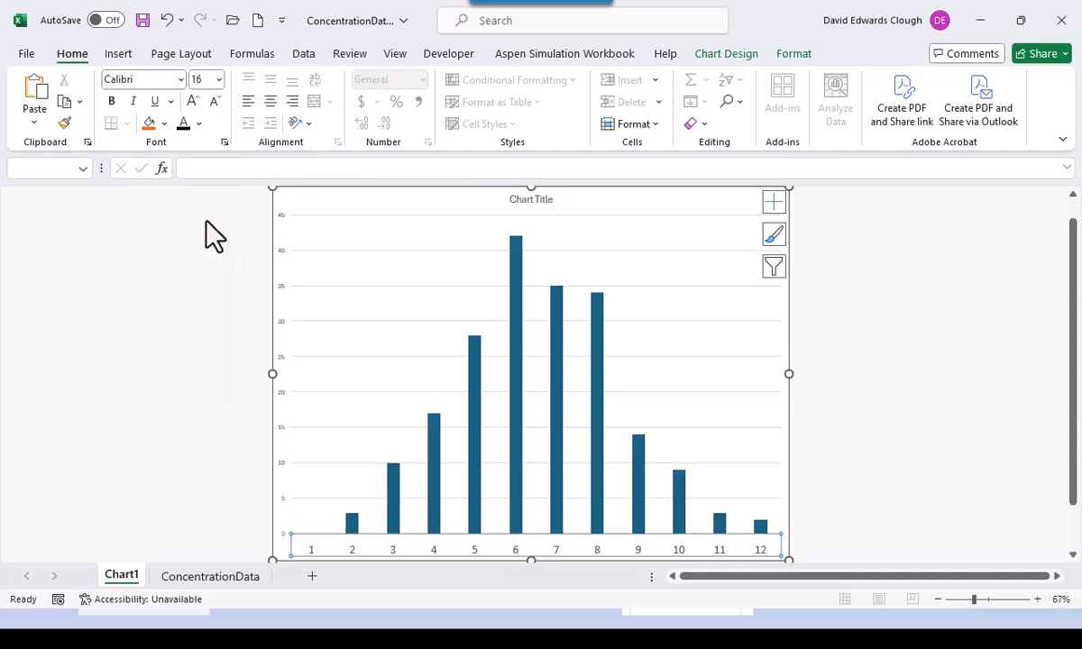
# - Set the vertical value axis numbers to Calibri, size 16
pyautogui.click(281, 372)
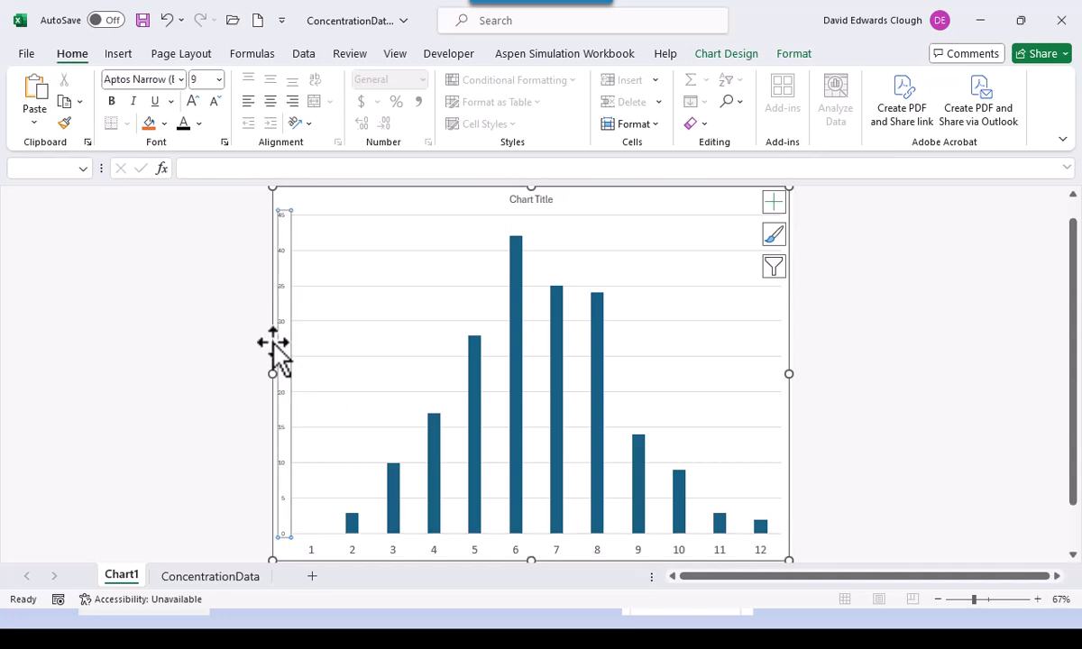
pyautogui.click(181, 79)
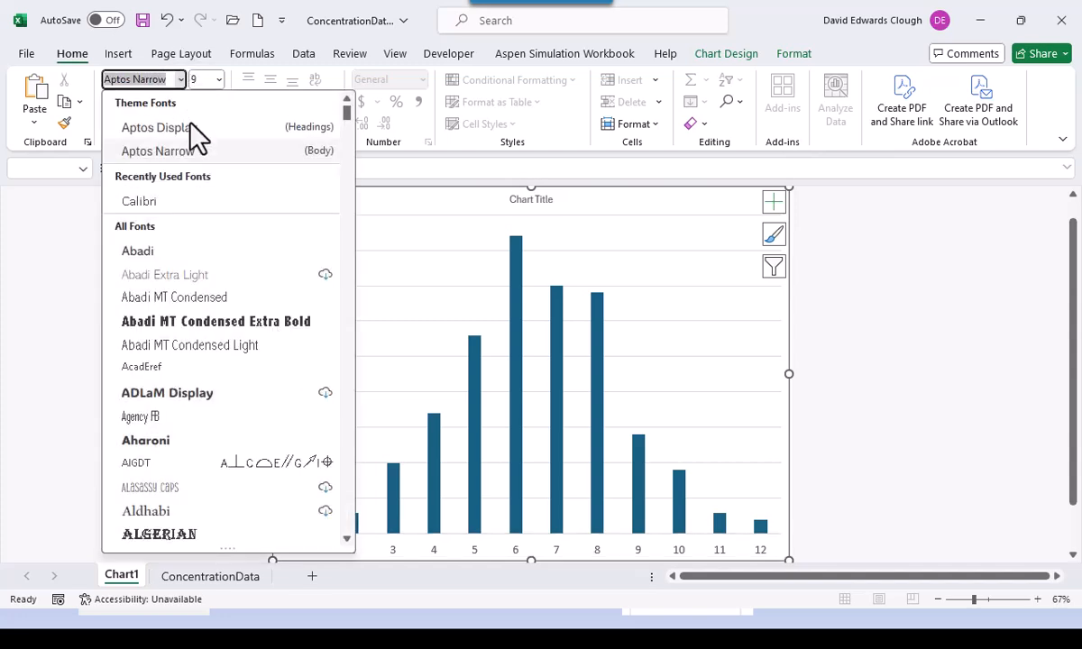
pyautogui.click(193, 203)
pyautogui.click(218, 79)
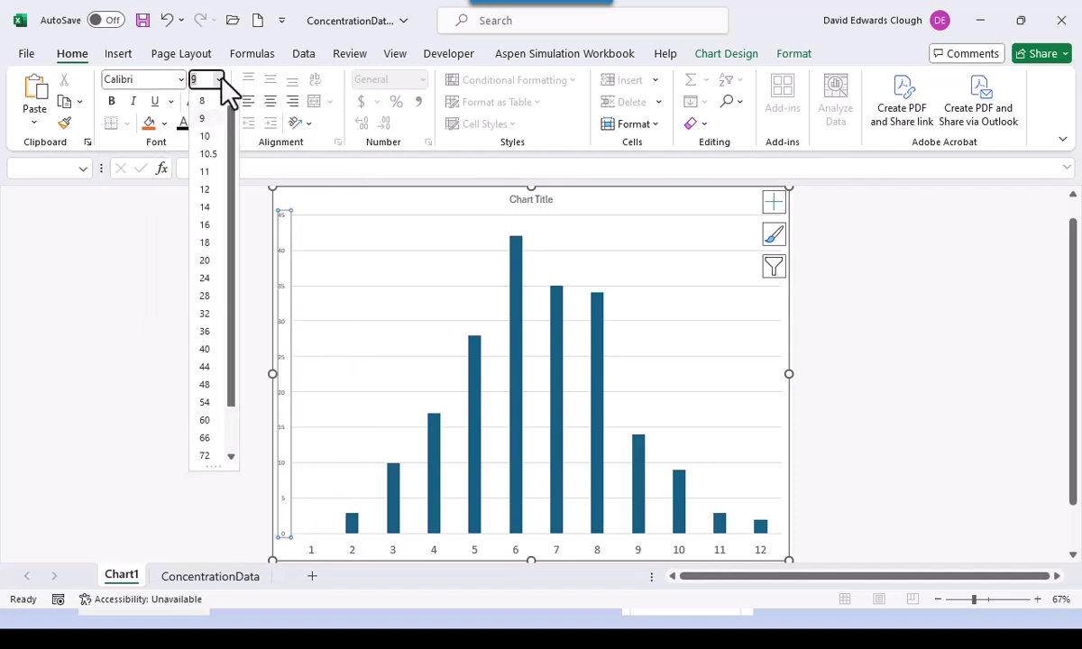
pyautogui.click(207, 225)
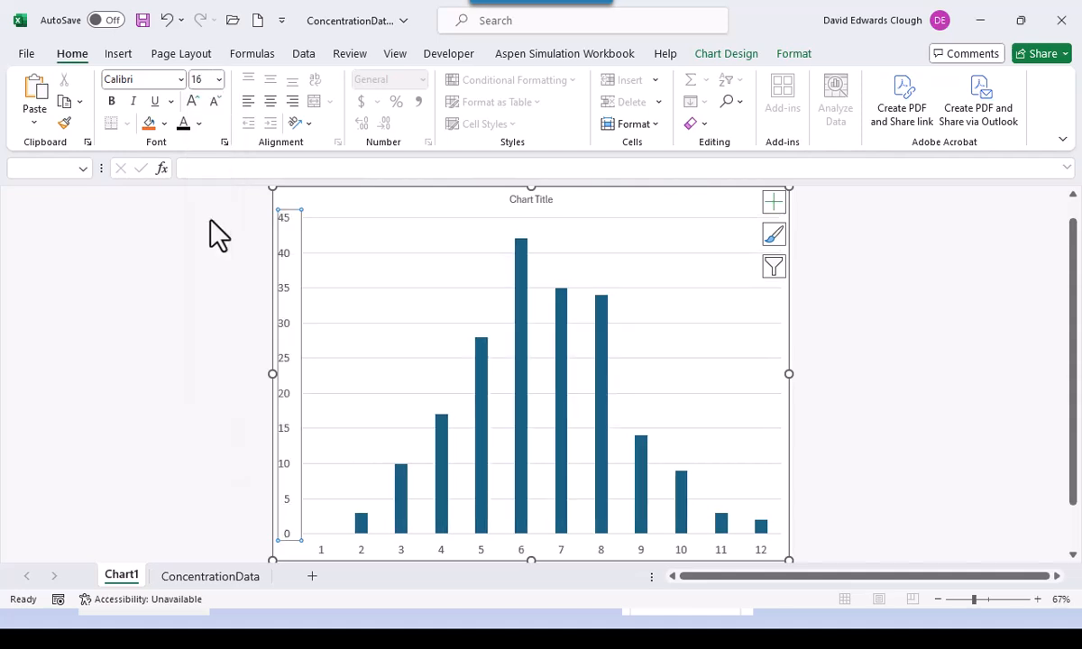
pyautogui.click(183, 291)
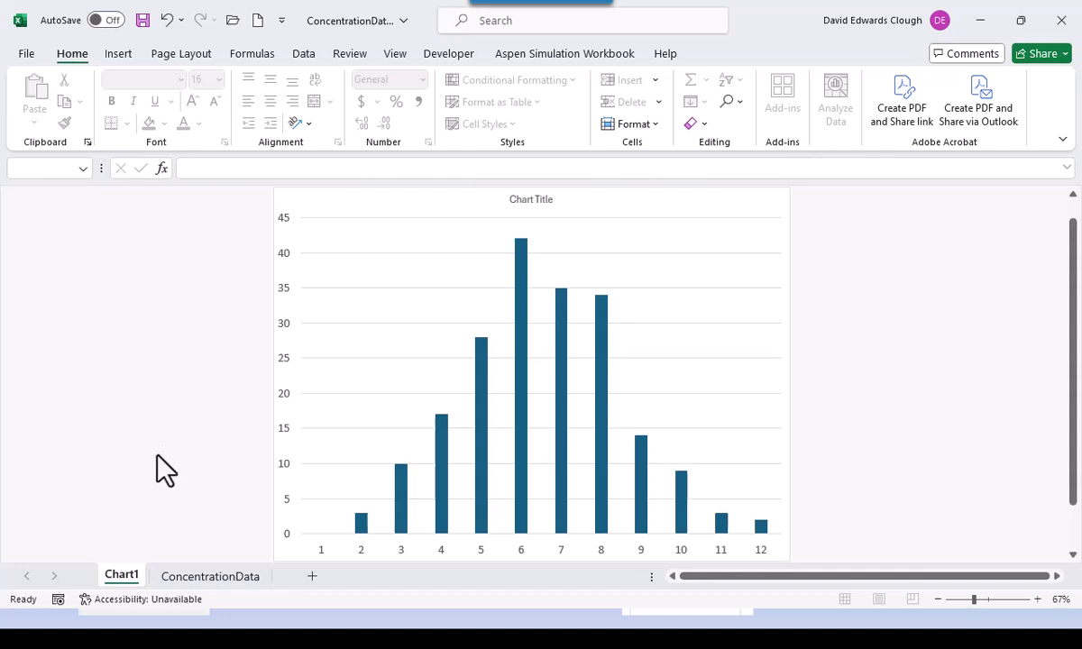
# - Return to the ConcentrationData sheet and select cell F3
pyautogui.click(174, 578)
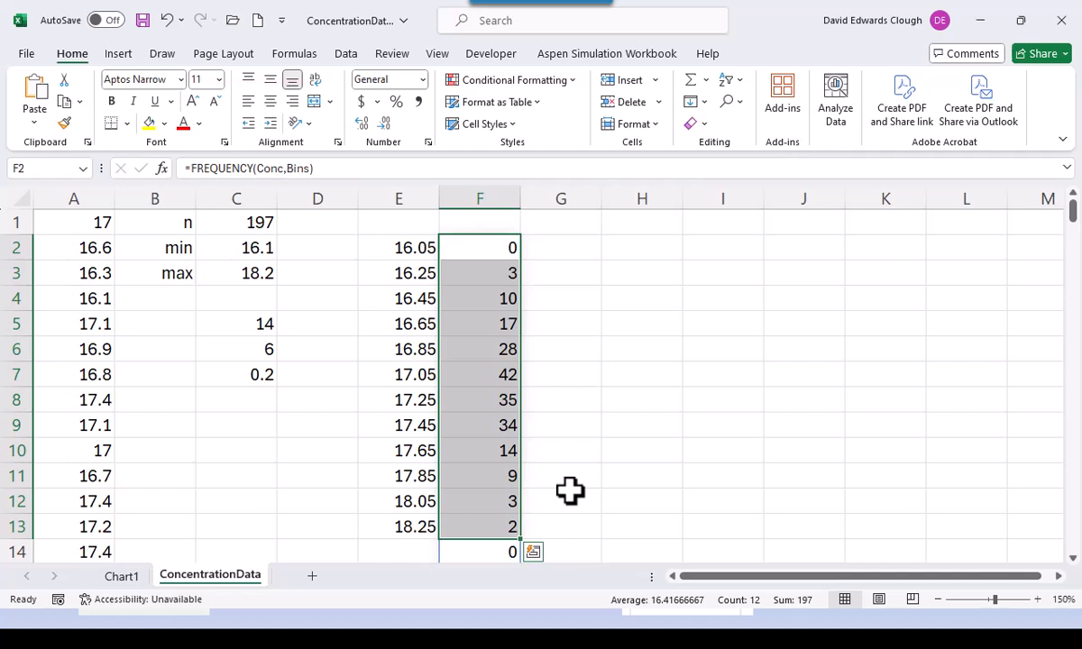
pyautogui.click(476, 272)
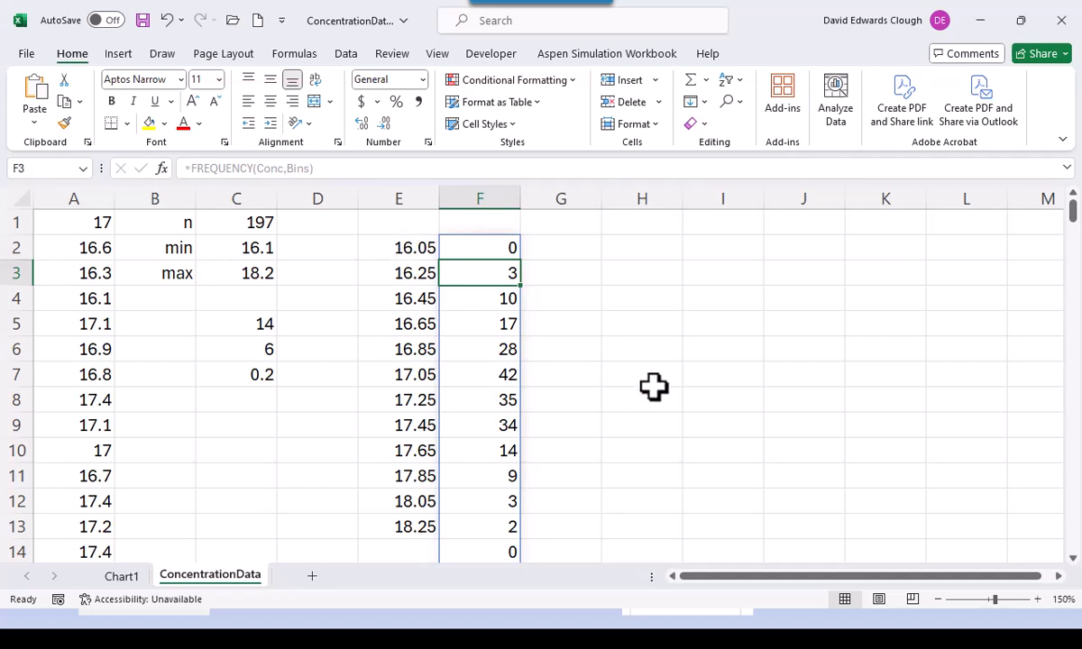
# - Enter the bin midpoint formula =(E3+E2)/2 in G3
pyautogui.click(575, 274)
pyautogui.write('=(')
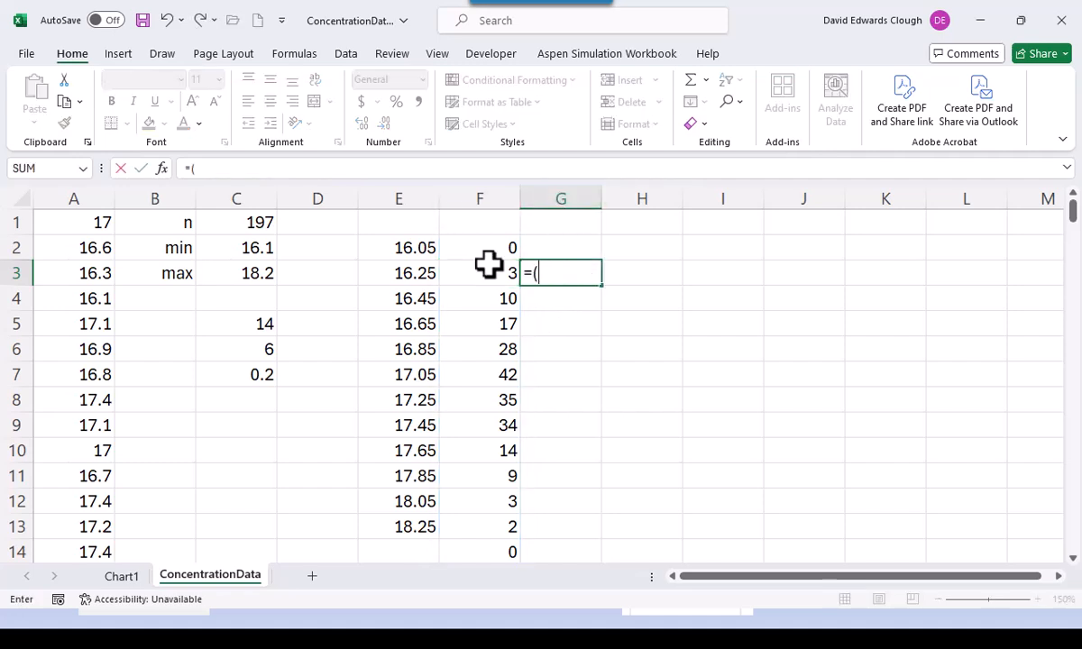
pyautogui.click(415, 278)
pyautogui.write('+')
pyautogui.click(422, 251)
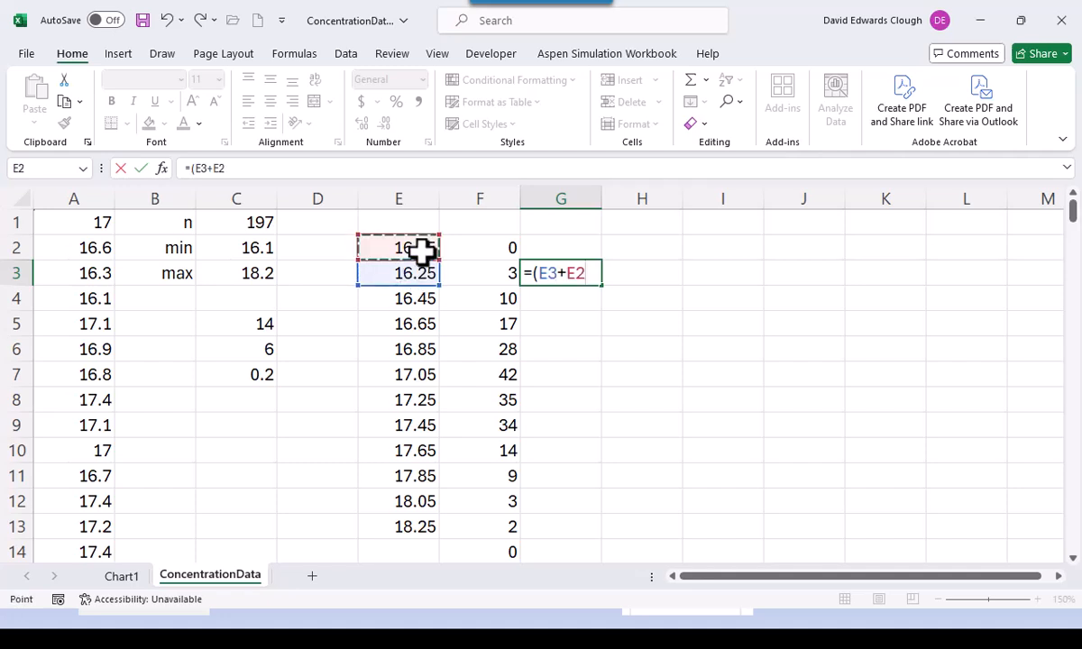
pyautogui.write(')/2')
pyautogui.hotkey('ctrl', 'Return')
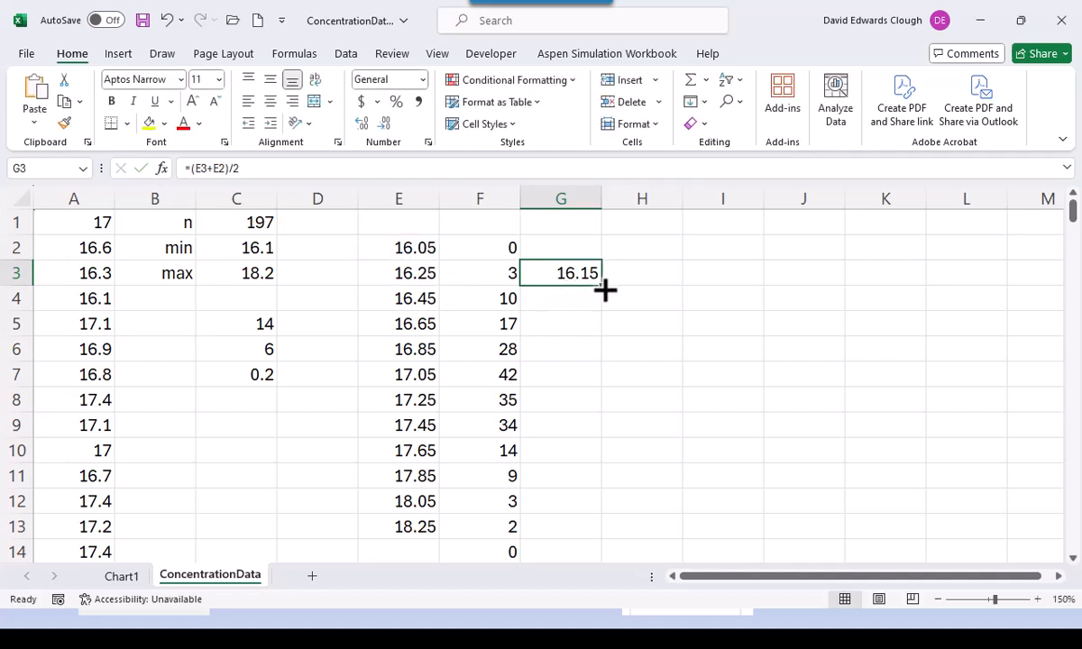
# - Fill the midpoint formula down to G13 and go back to Chart1
pyautogui.moveTo(601, 285); pyautogui.dragTo(605, 534)
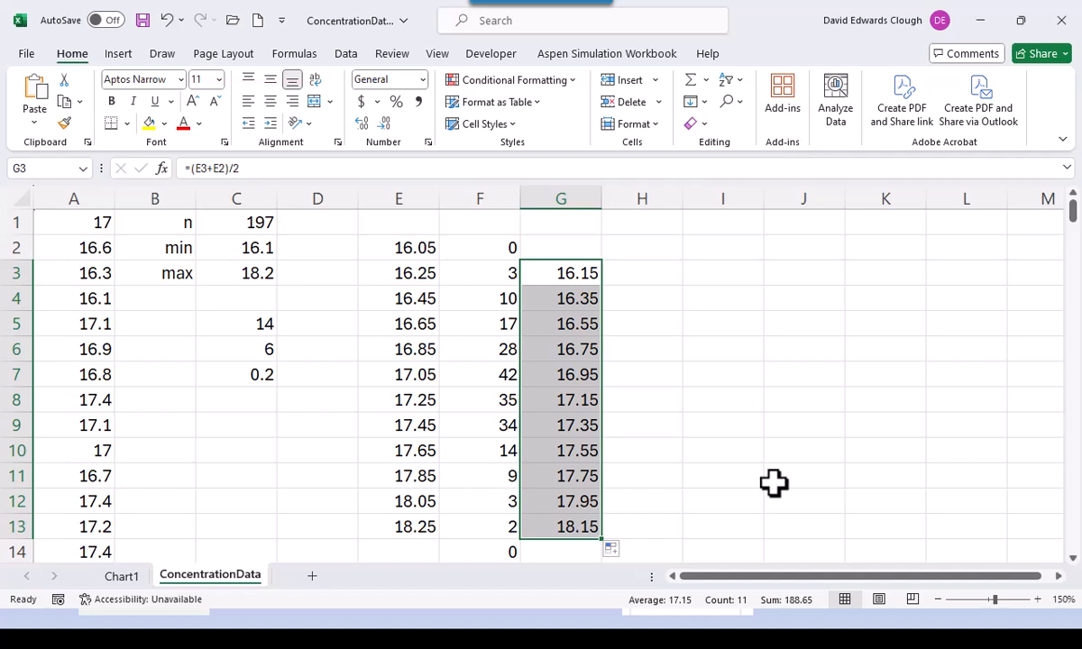
pyautogui.click(750, 393)
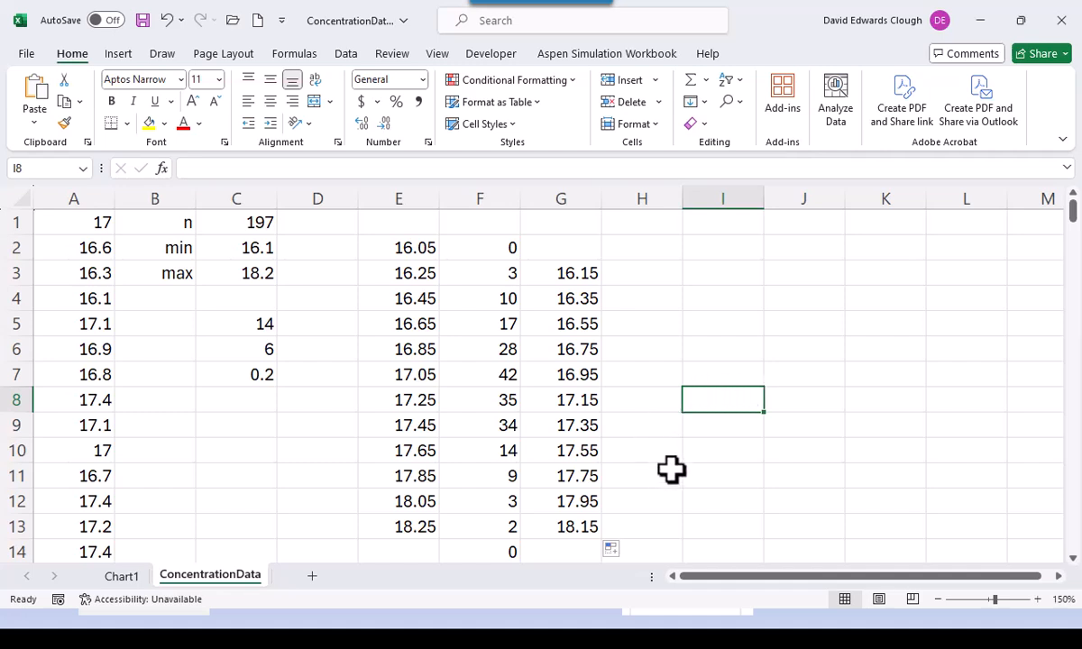
pyautogui.click(125, 577)
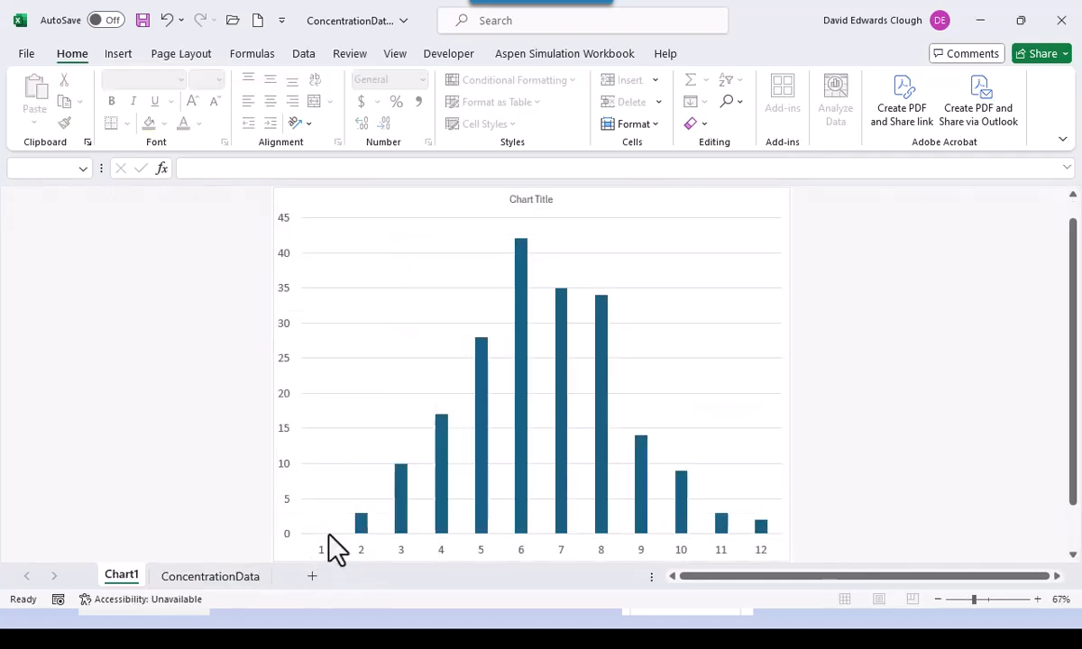
# - Edit Series1 in Select Data so its values are $F$3:$F$13, leaving eleven bars
pyautogui.click(705, 214)
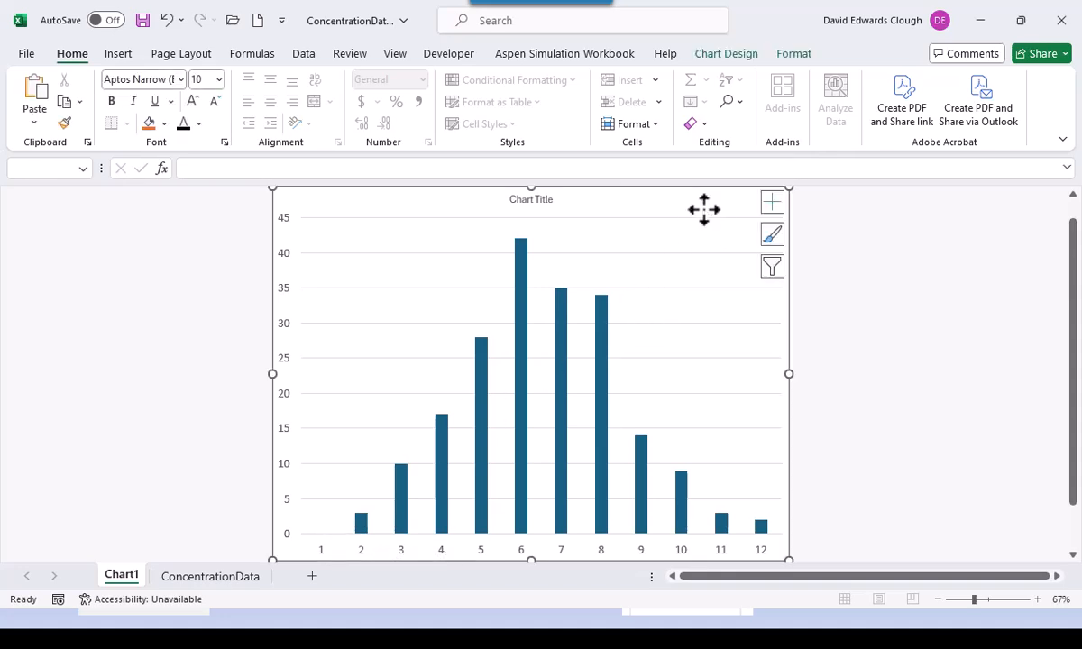
pyautogui.click(717, 56)
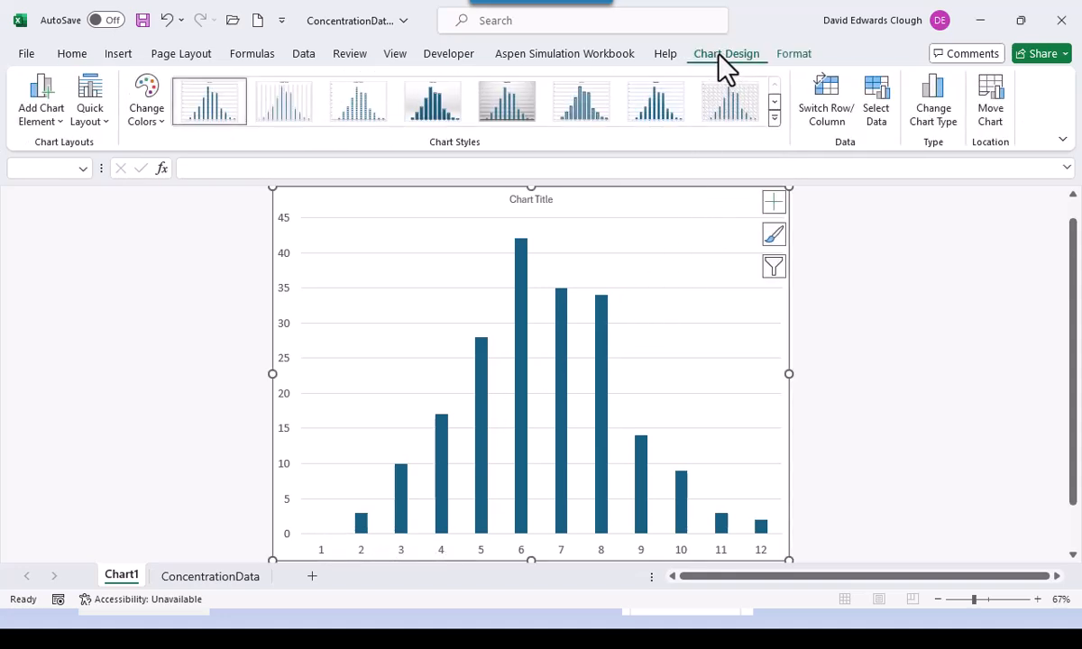
pyautogui.click(879, 113)
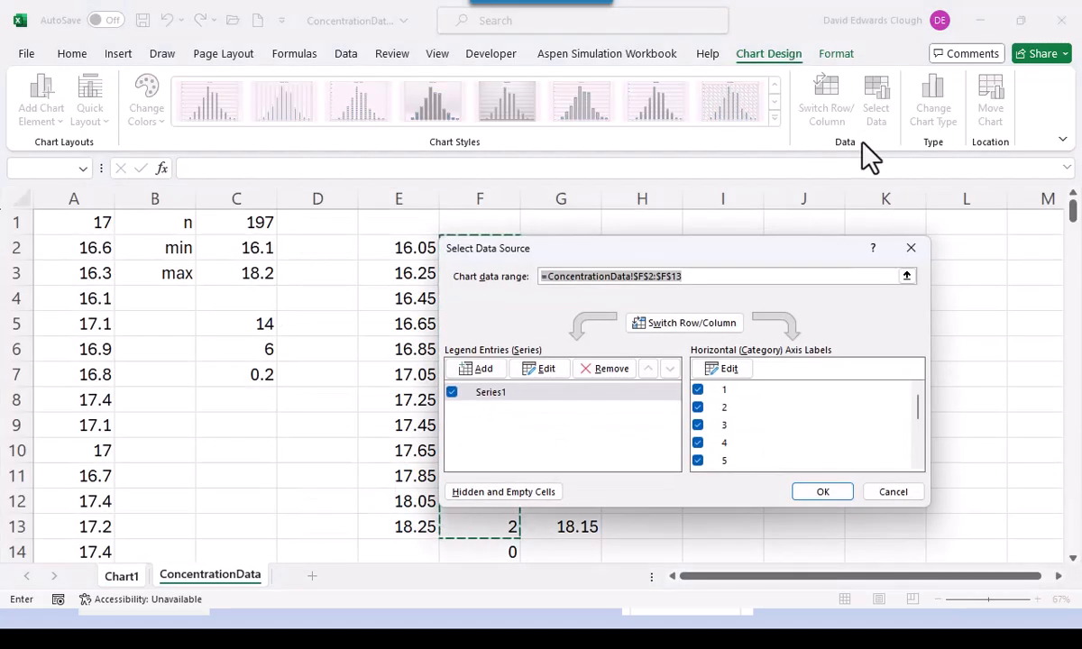
pyautogui.click(491, 396)
pyautogui.click(537, 378)
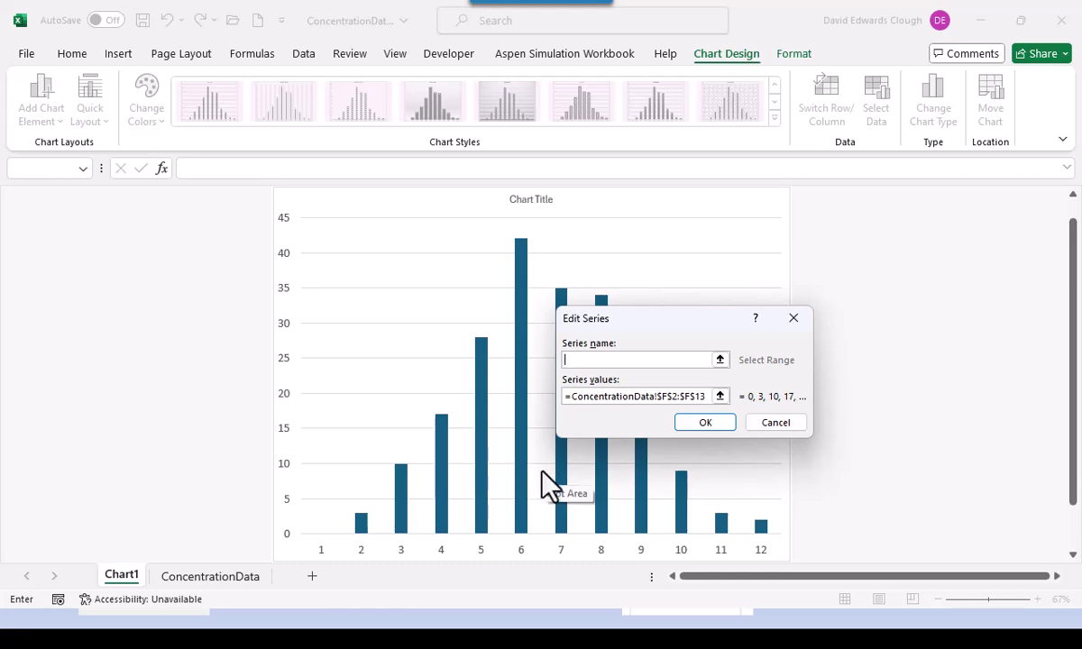
pyautogui.click(671, 396)
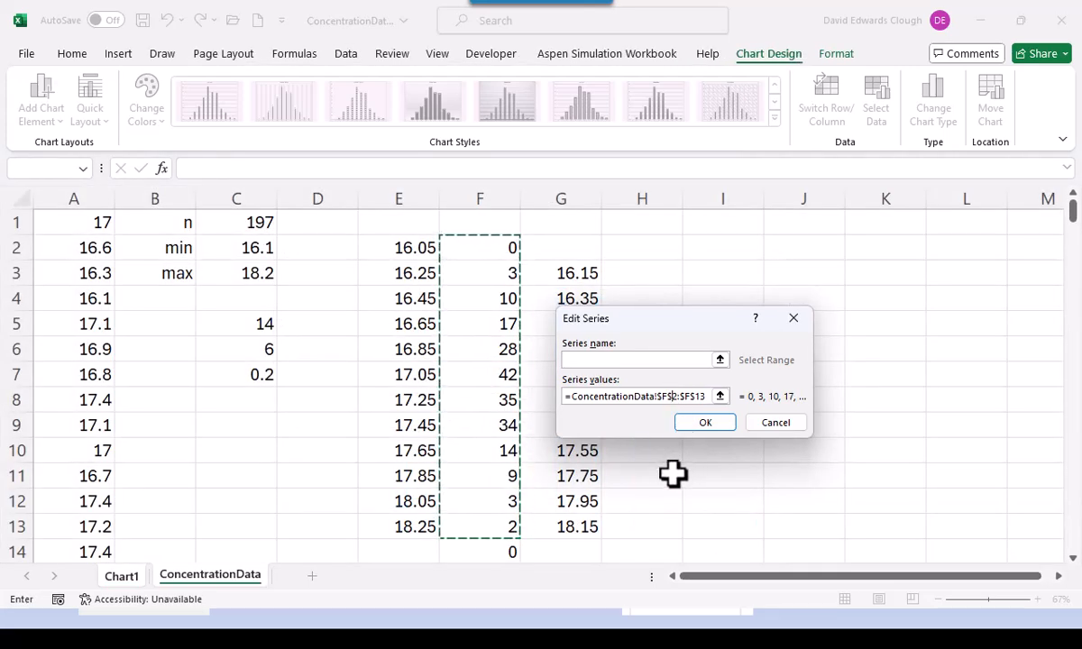
pyautogui.press('BackSpace')
pyautogui.write('3')
pyautogui.press('Return')
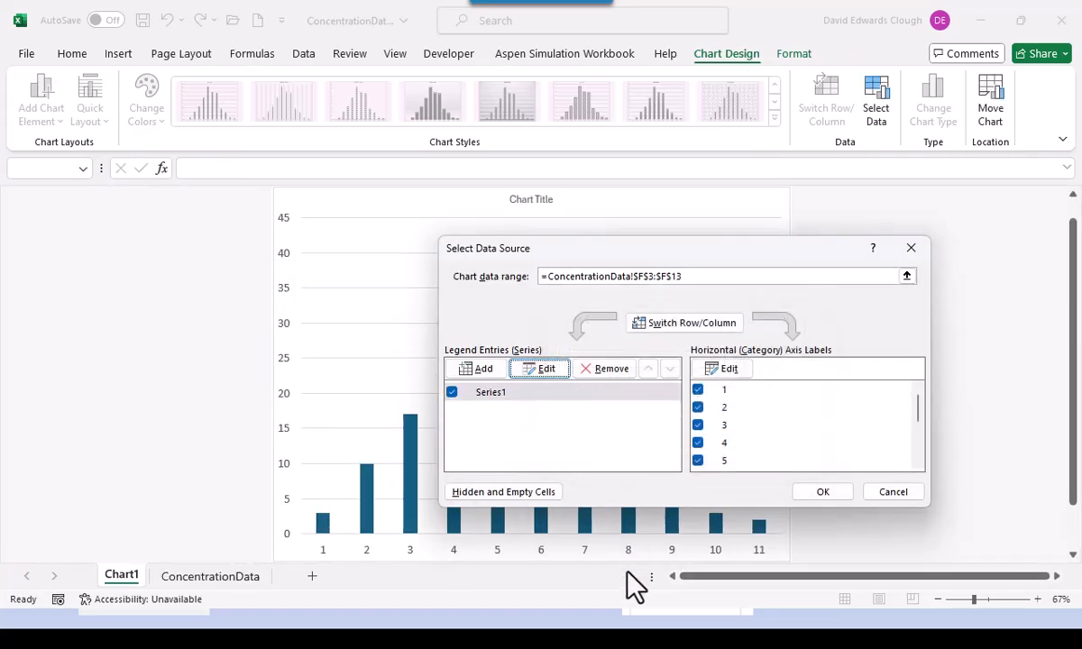
pyautogui.click(814, 497)
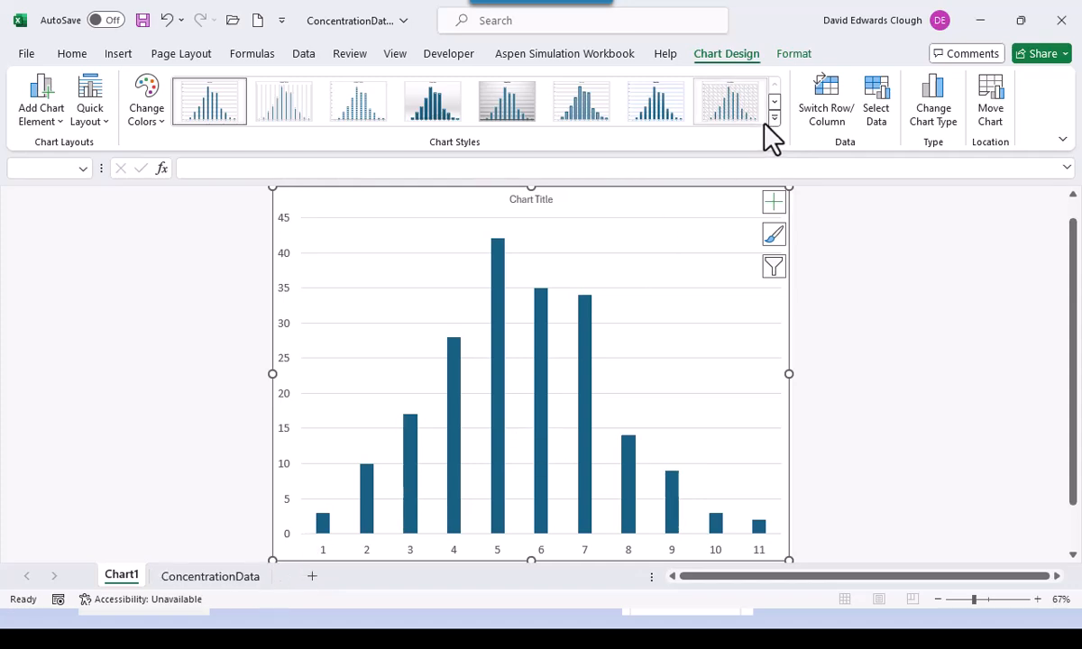
# - Set the horizontal axis labels to the midpoints in G3:G13 via Select Data
pyautogui.click(876, 113)
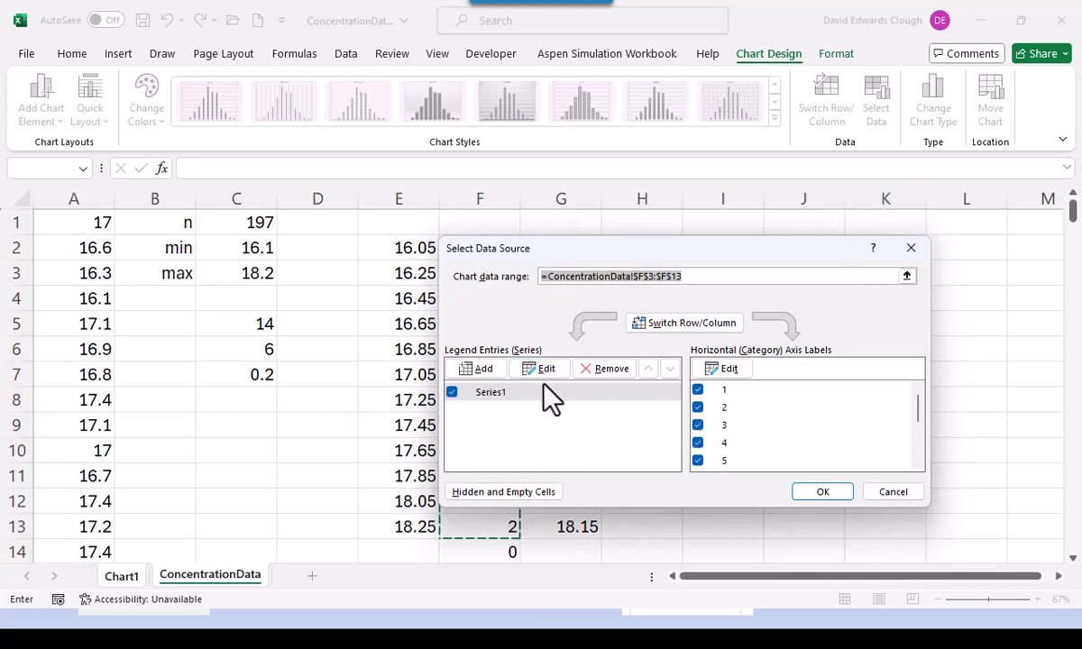
pyautogui.click(728, 369)
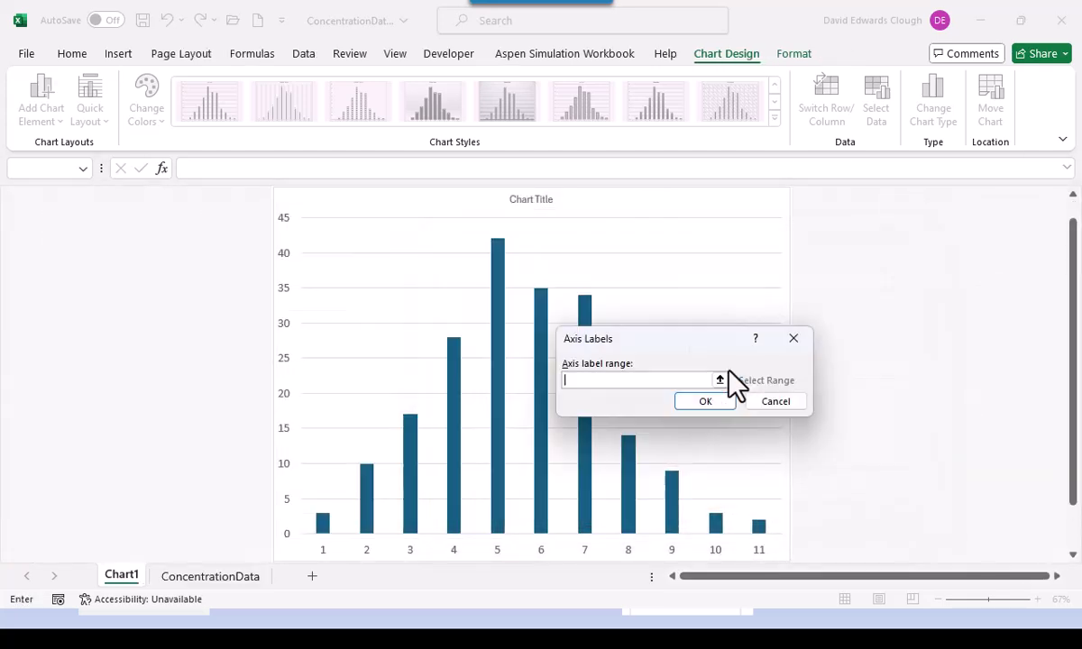
pyautogui.click(229, 579)
pyautogui.moveTo(551, 272); pyautogui.dragTo(550, 512)
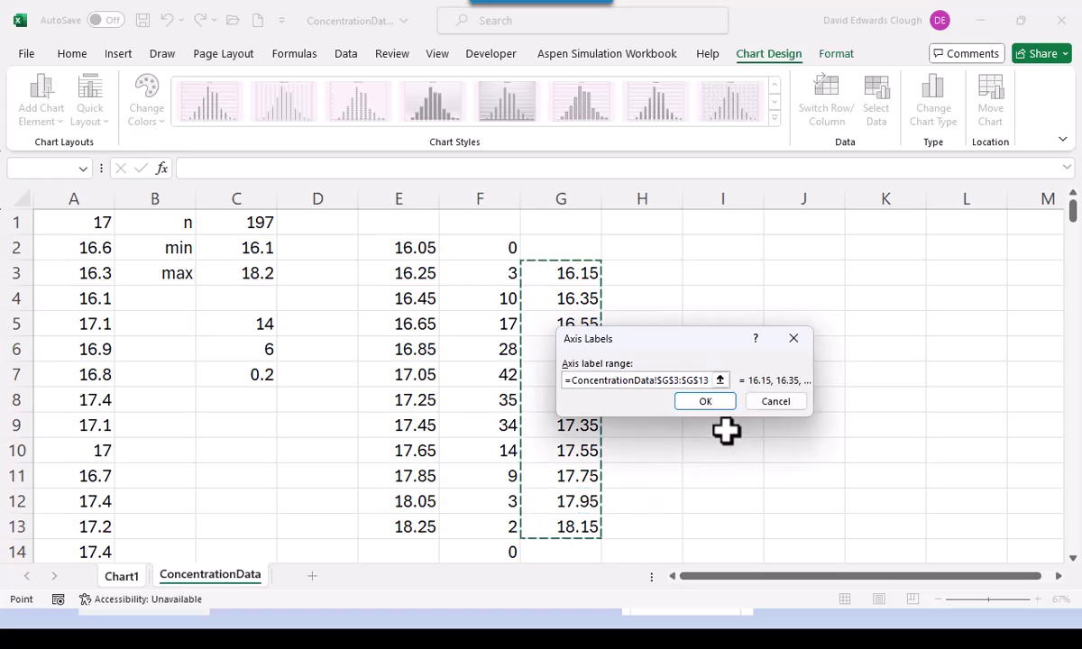
pyautogui.click(717, 403)
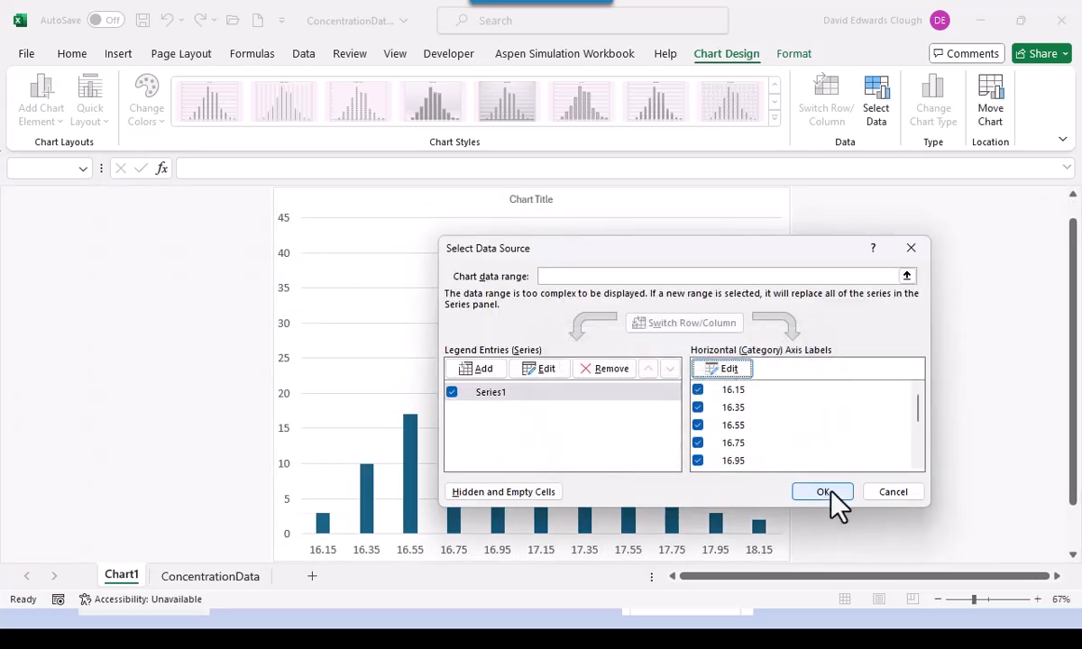
pyautogui.click(824, 493)
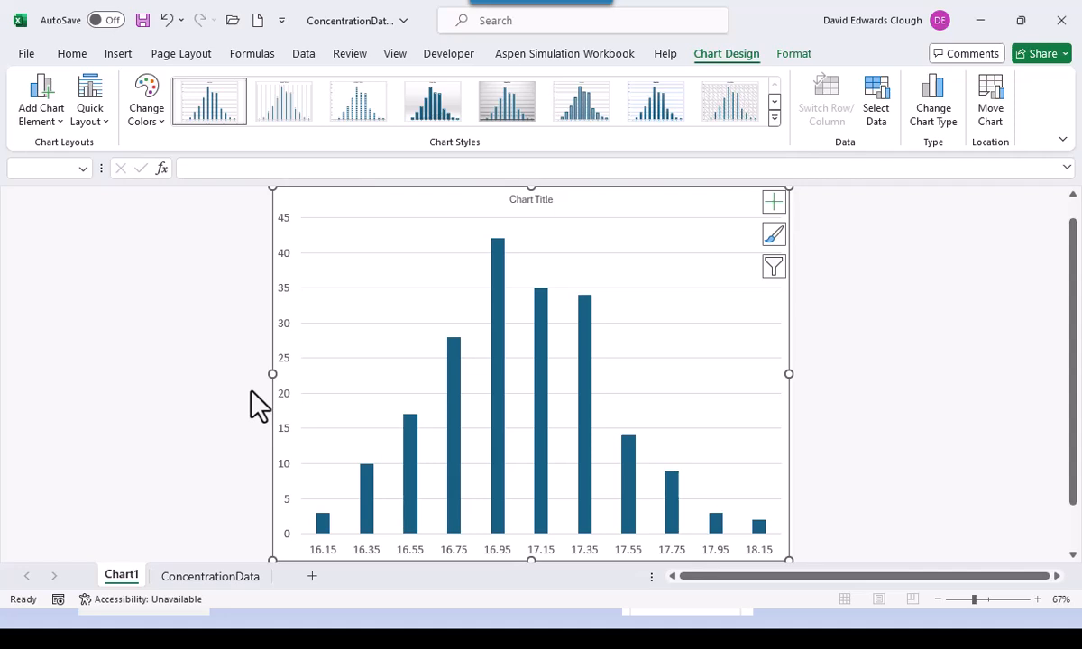
# - Give the chart area a solid border line in Format Chart Area
pyautogui.rightClick(368, 209)
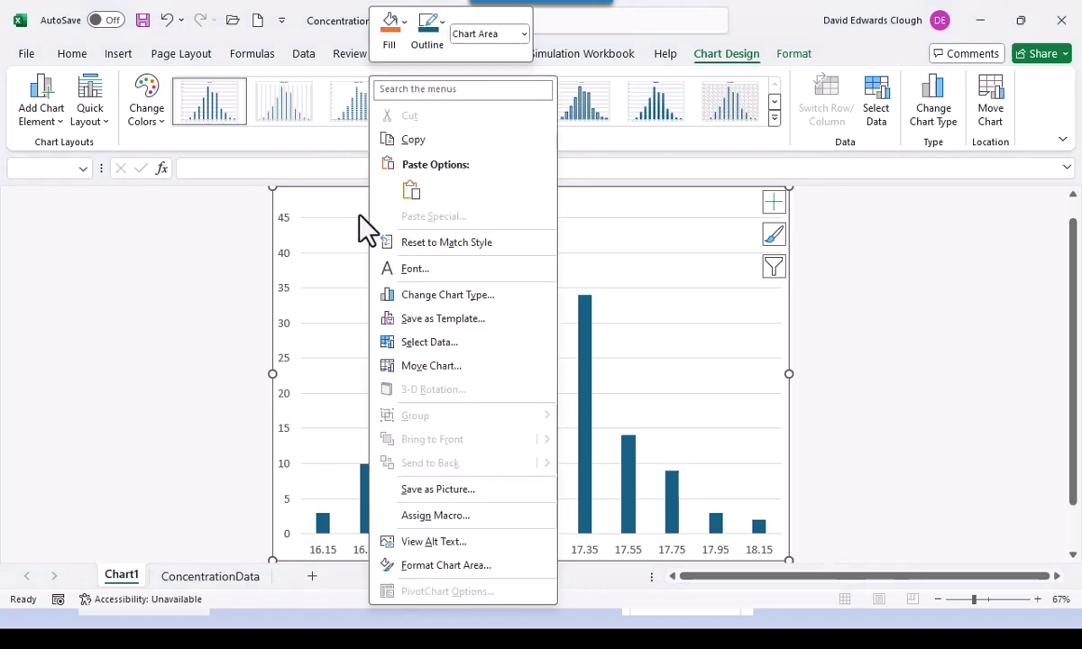
pyautogui.click(363, 225)
pyautogui.rightClick(358, 213)
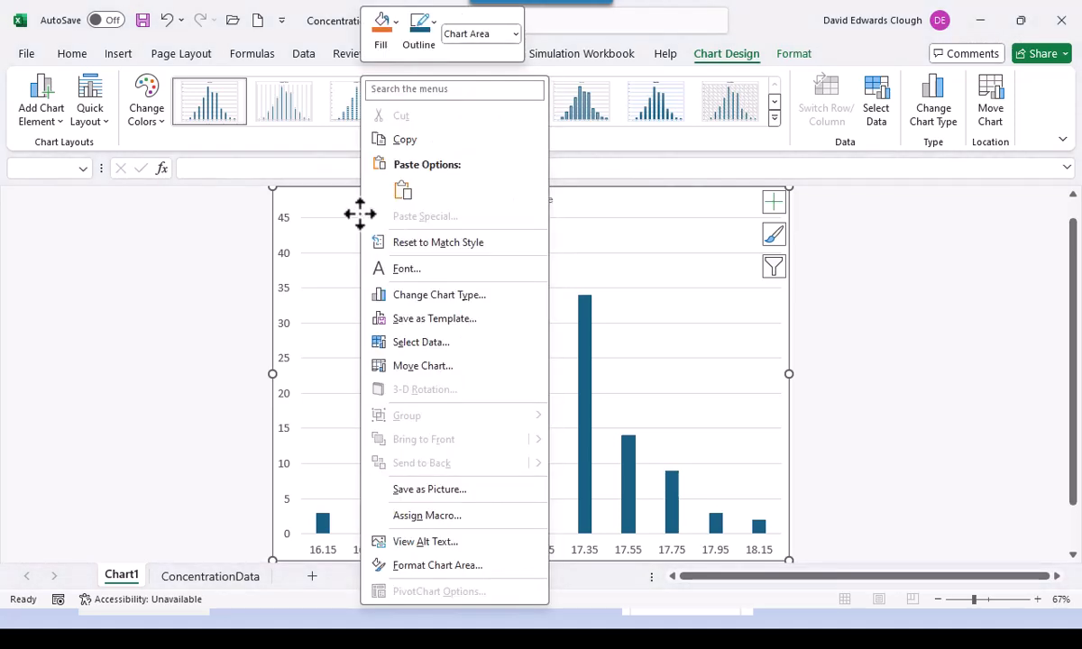
pyautogui.click(437, 565)
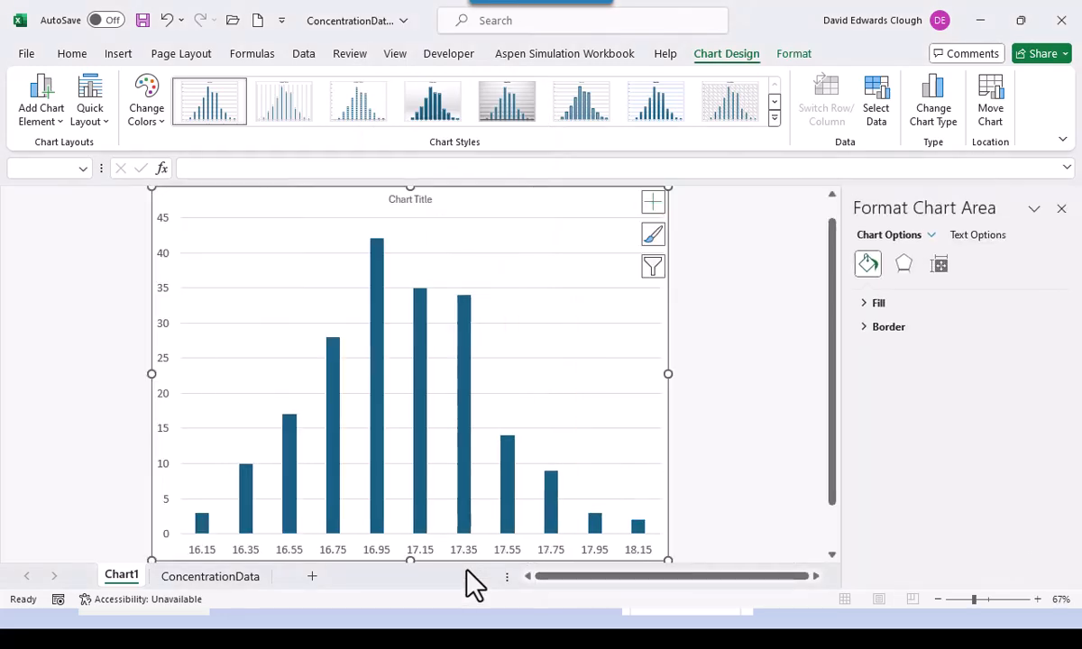
pyautogui.click(863, 328)
pyautogui.click(877, 373)
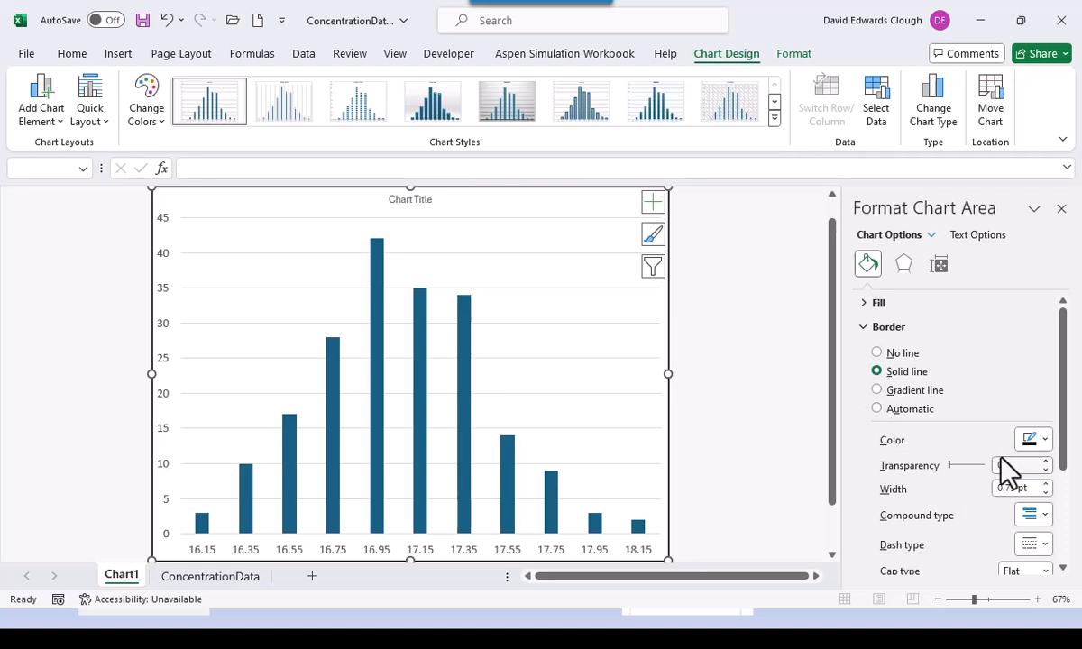
pyautogui.click(1061, 209)
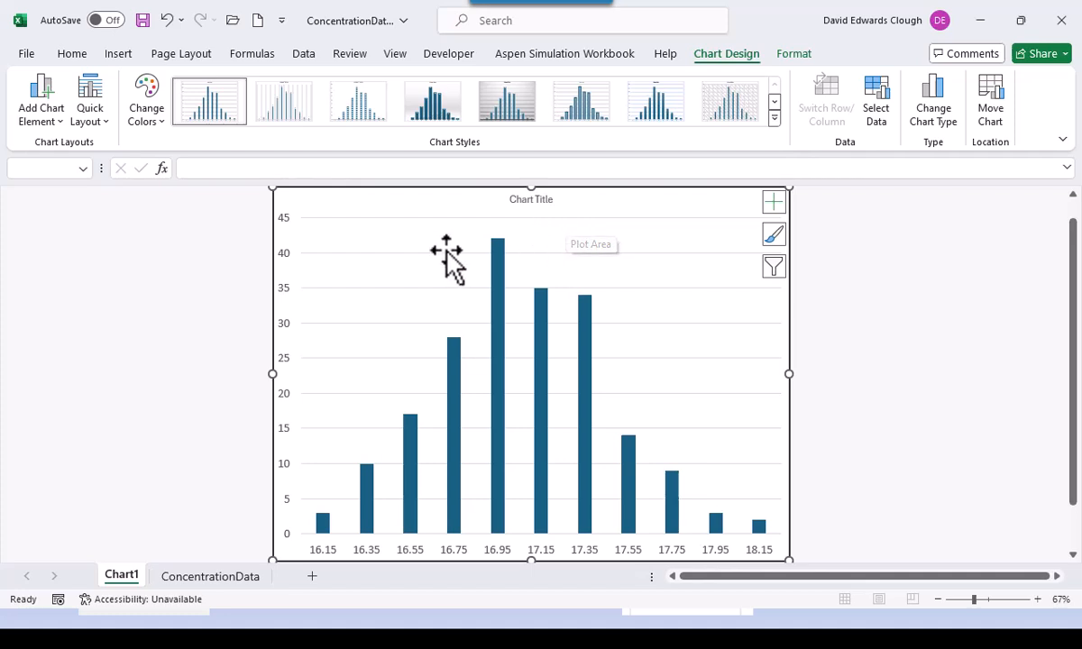
pyautogui.click(449, 219)
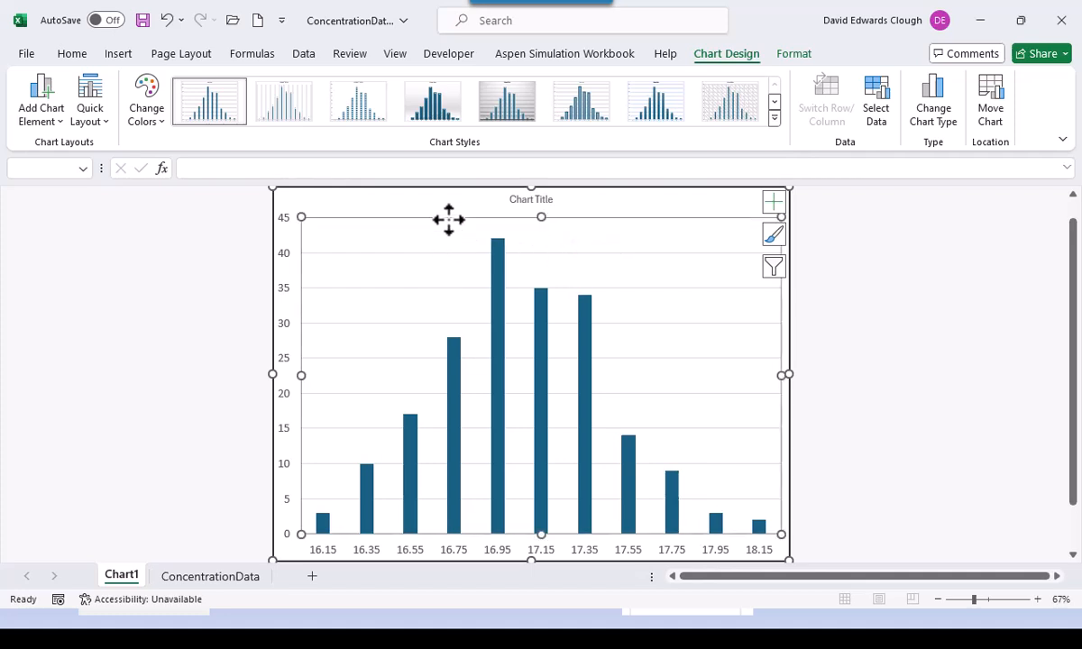
pyautogui.rightClick(449, 219)
pyautogui.press('Escape')
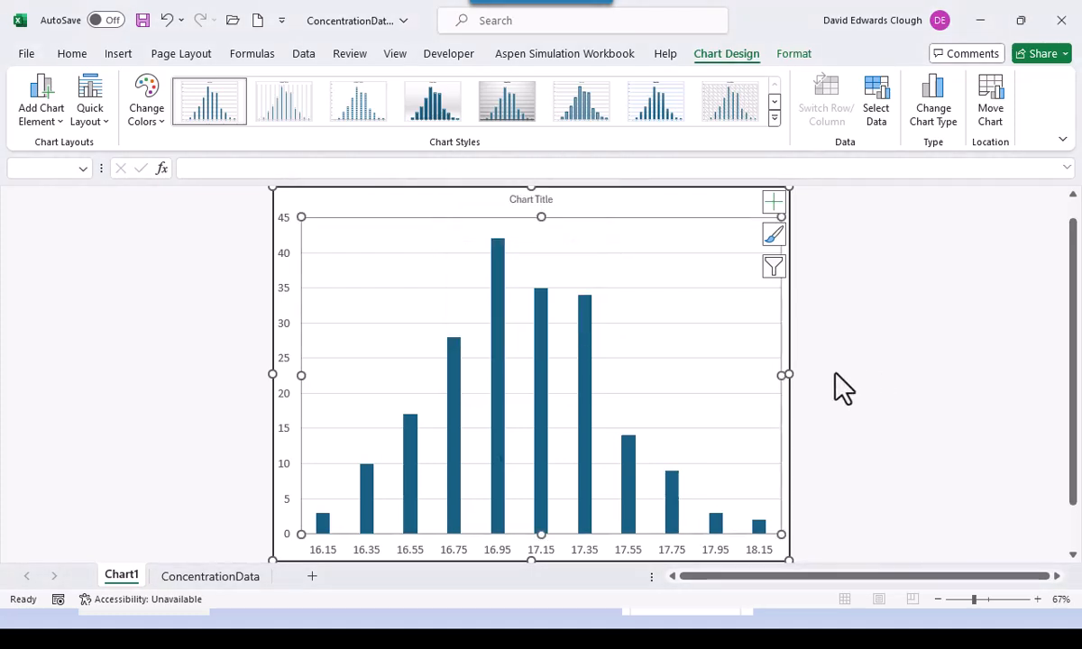
# - Format the major gridlines as solid grey lines
pyautogui.rightClick(447, 253)
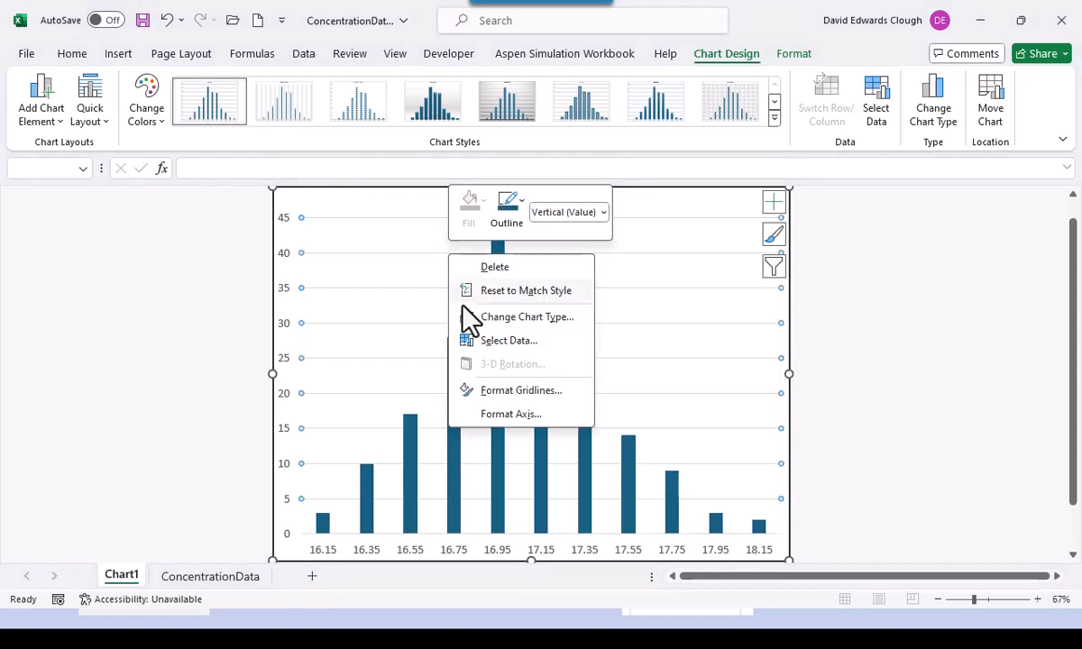
pyautogui.click(523, 391)
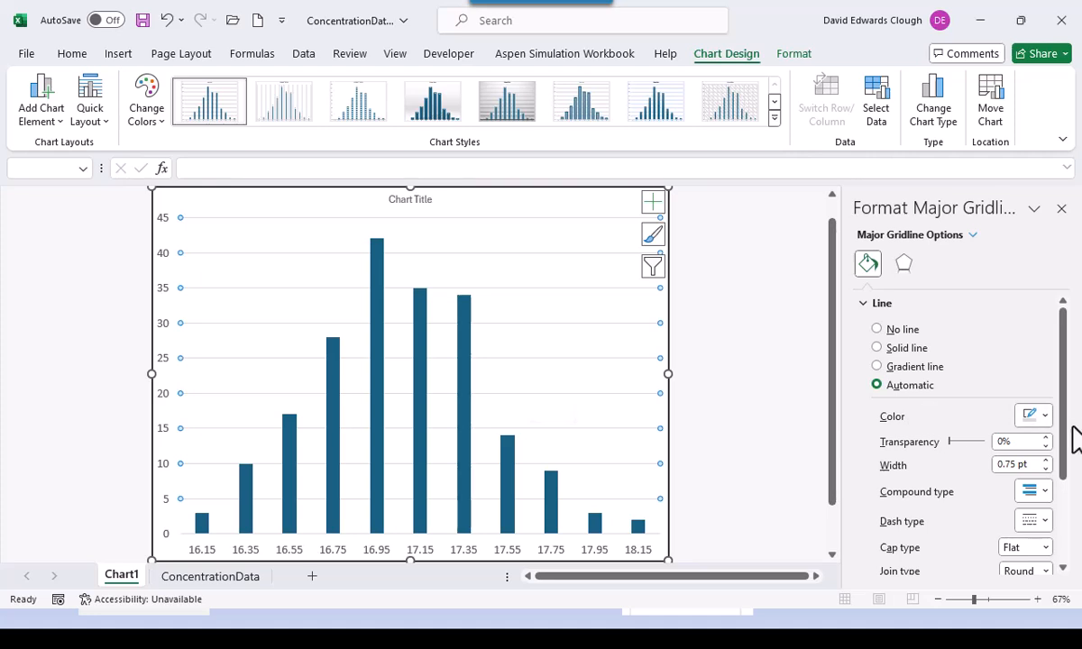
pyautogui.click(1045, 417)
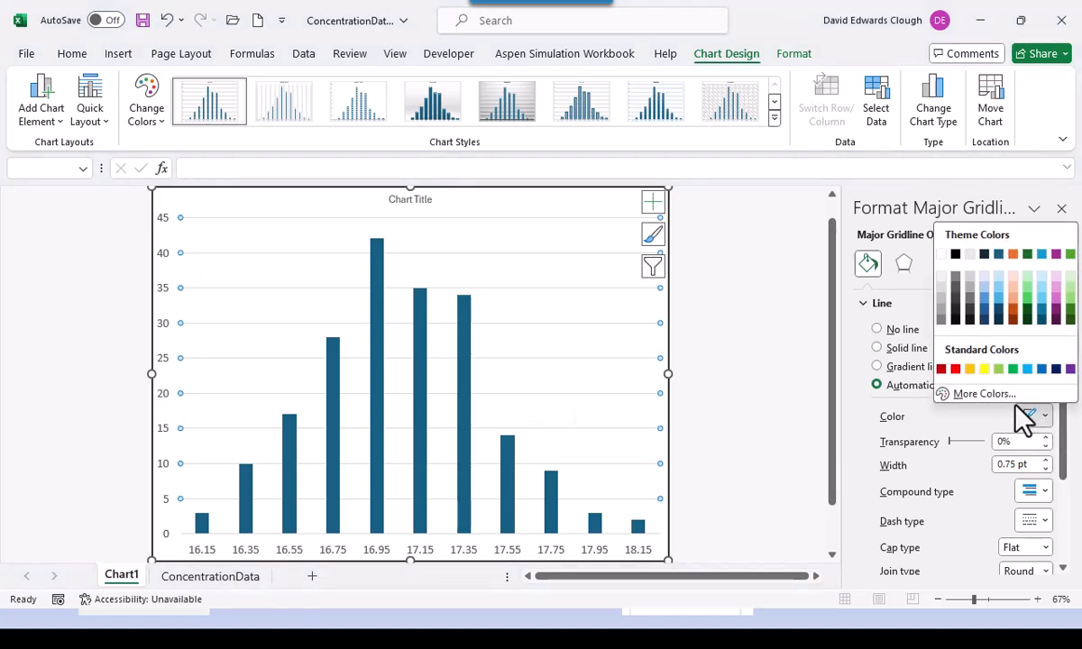
pyautogui.click(943, 297)
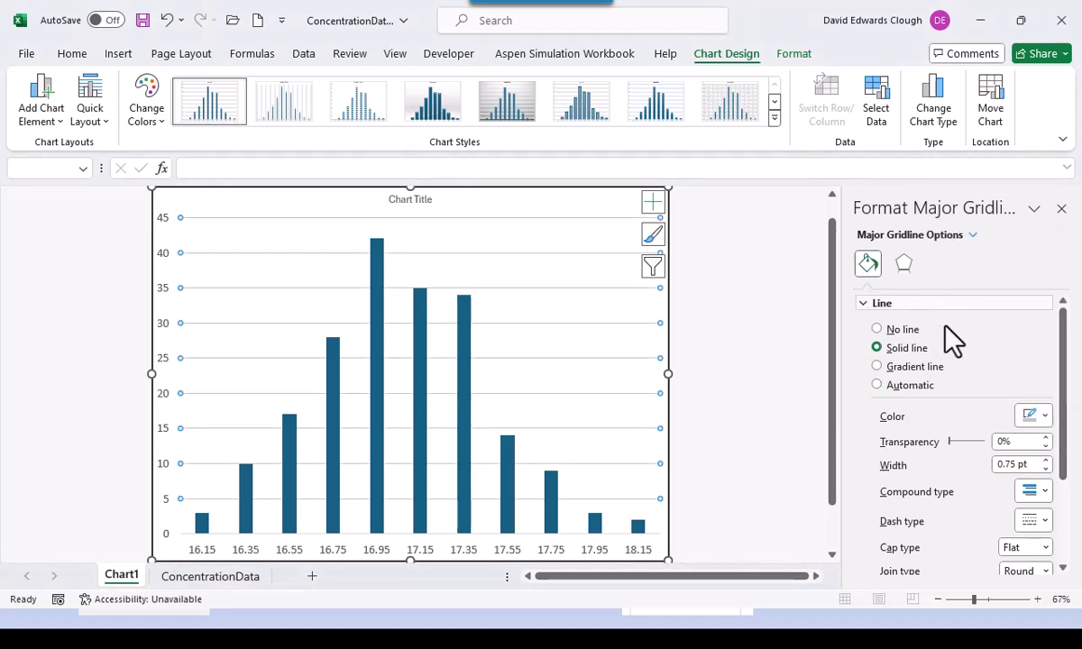
pyautogui.click(788, 477)
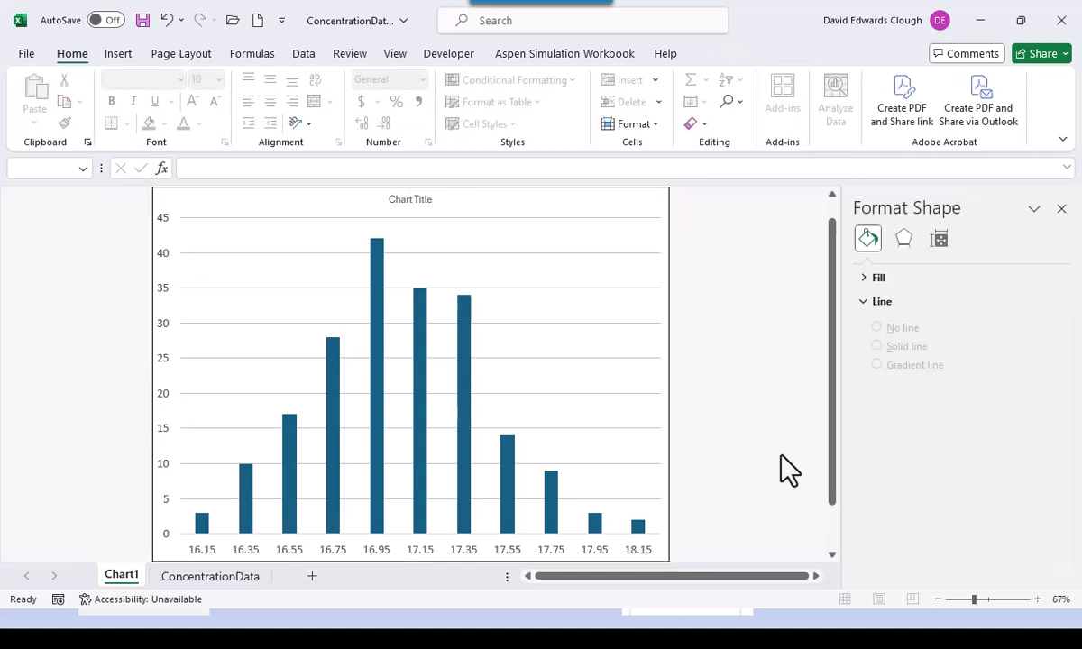
pyautogui.click(160, 400)
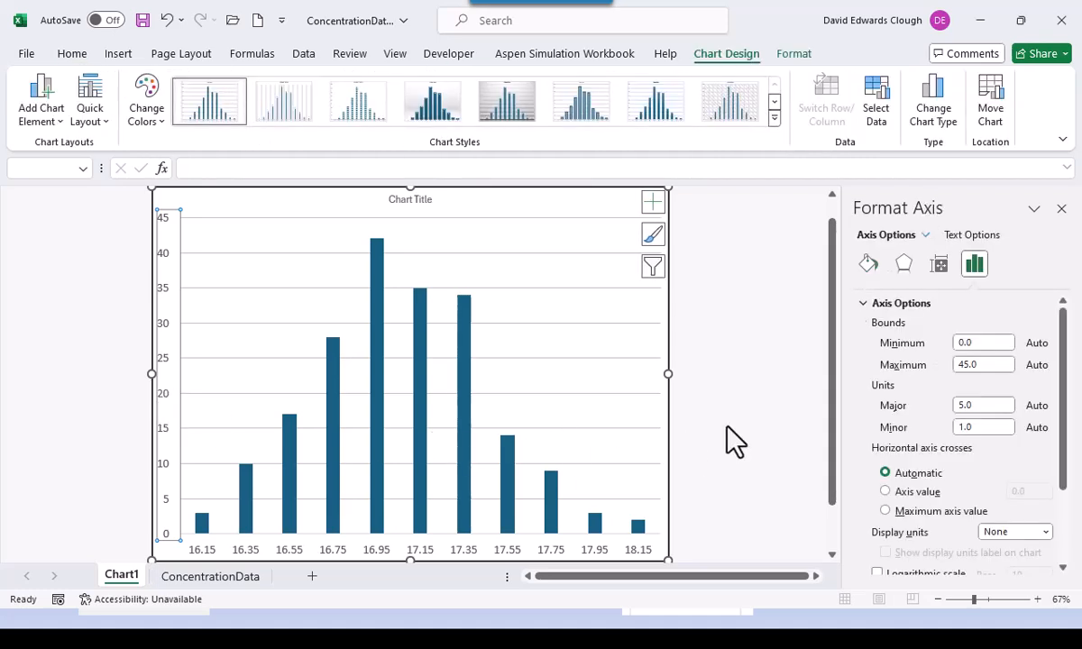
# - Give the histogram's vertical value axis a solid axis line
pyautogui.click(867, 264)
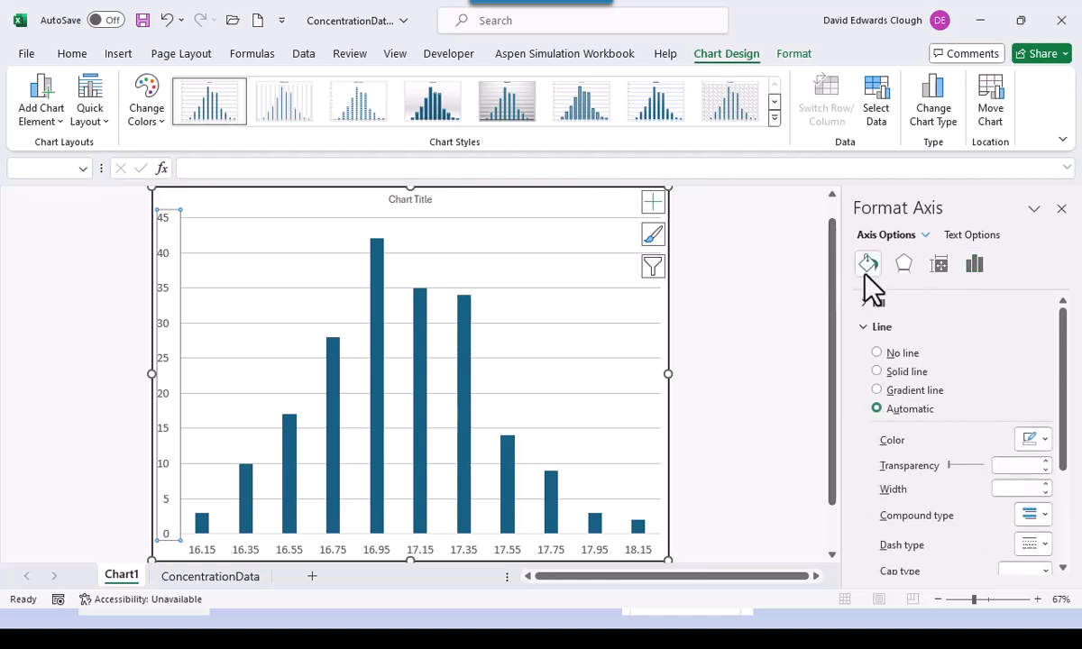
pyautogui.click(879, 373)
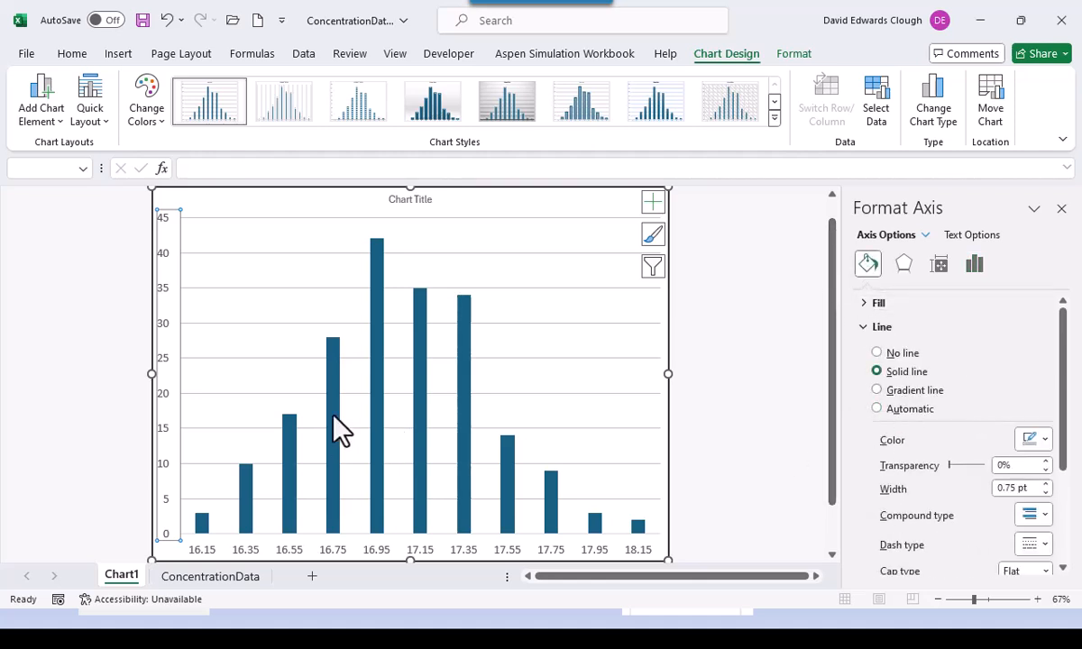
pyautogui.click(266, 346)
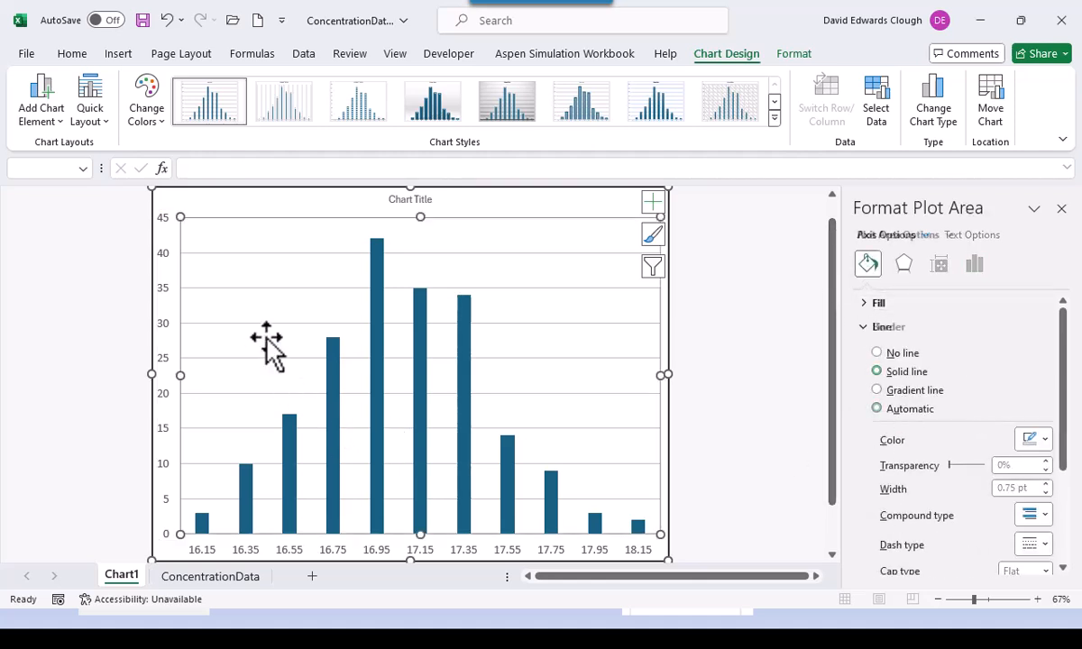
pyautogui.click(166, 341)
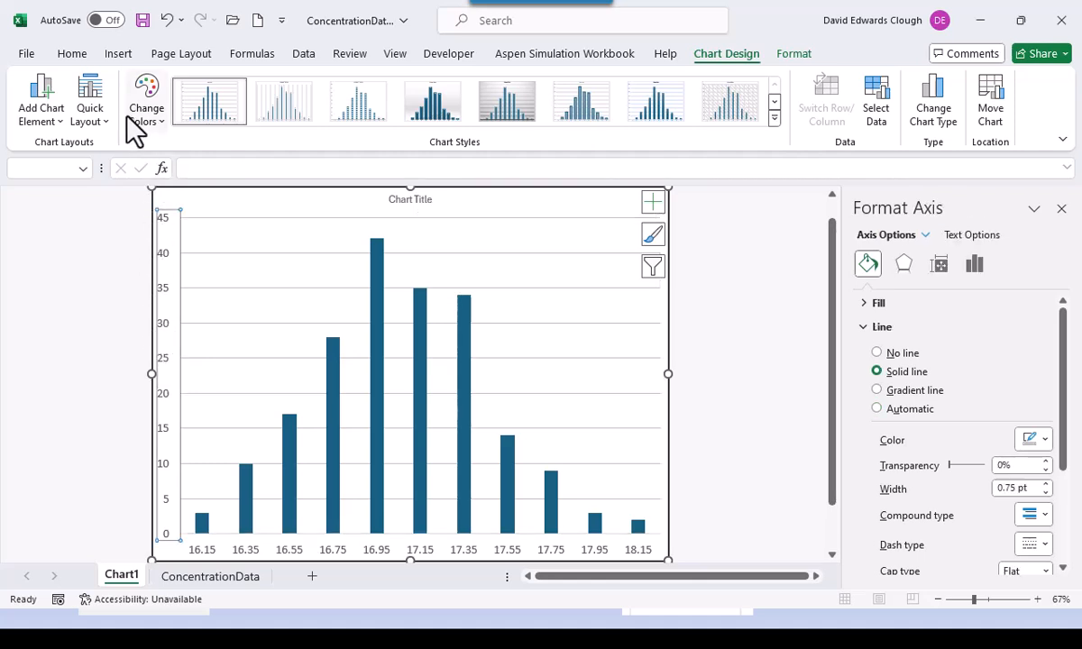
# - Reselect the whole chart and bring up the Chart Design Add Chart Element list
pyautogui.click(76, 53)
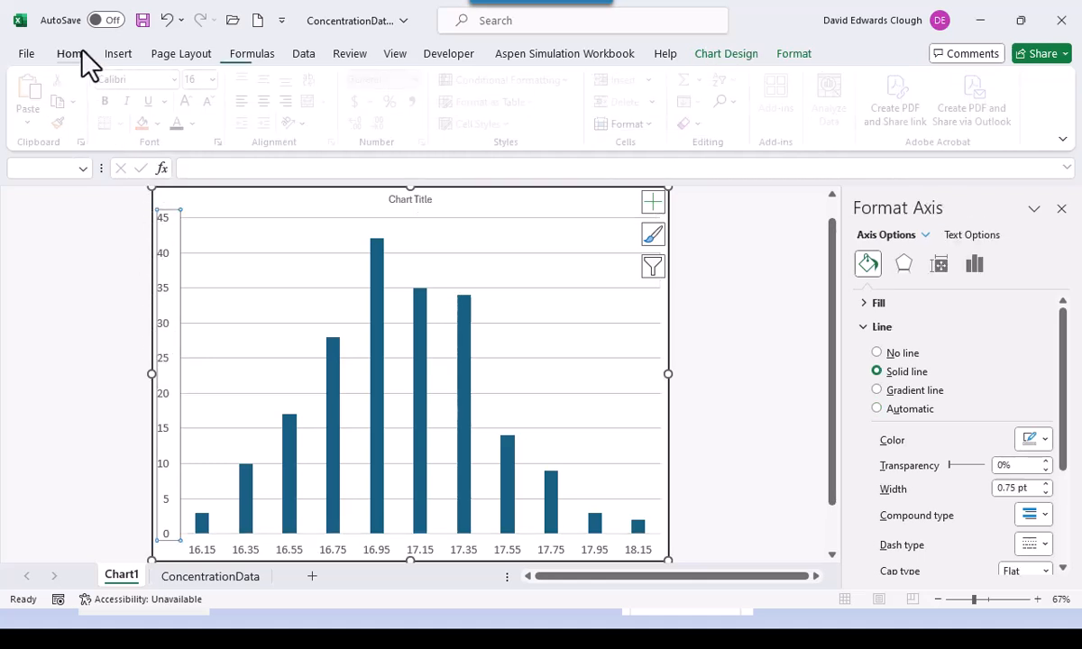
pyautogui.click(313, 551)
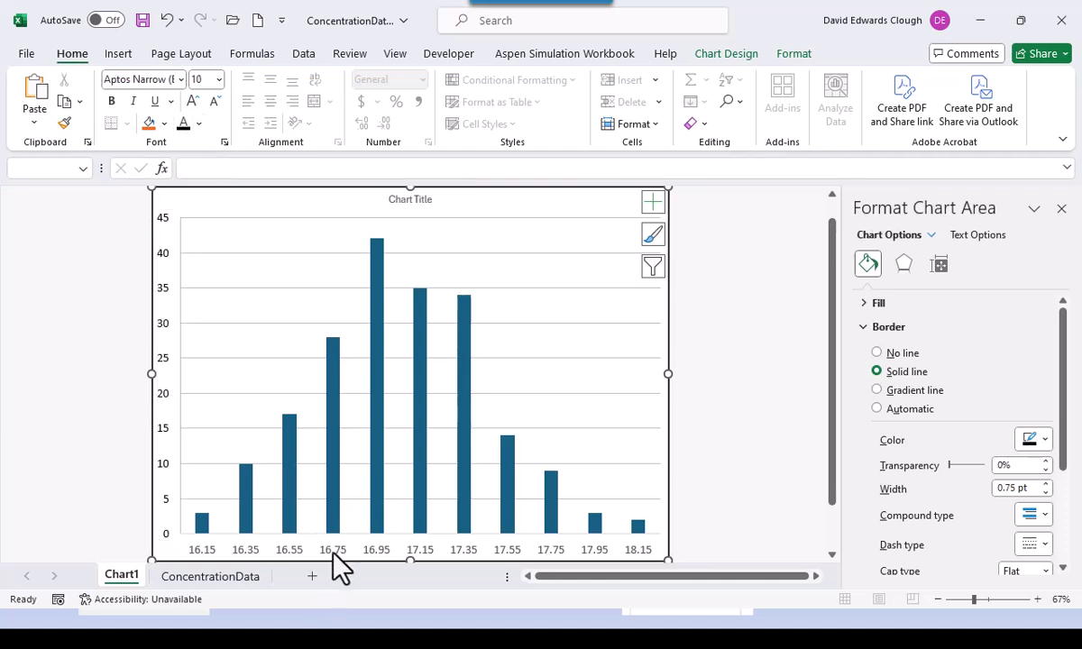
pyautogui.click(331, 551)
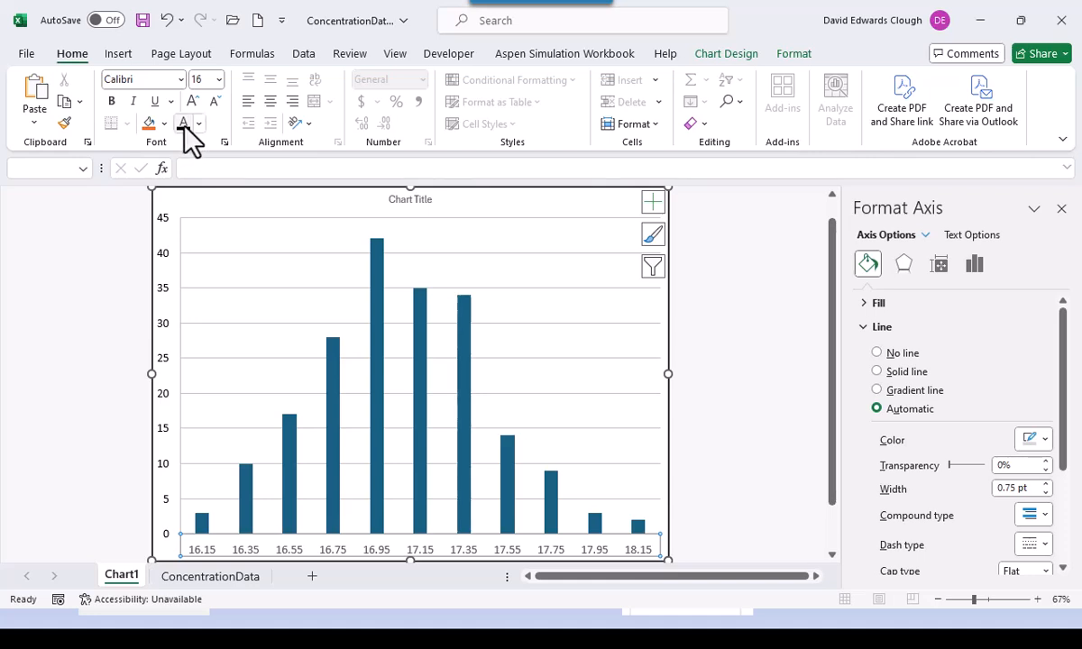
pyautogui.click(267, 199)
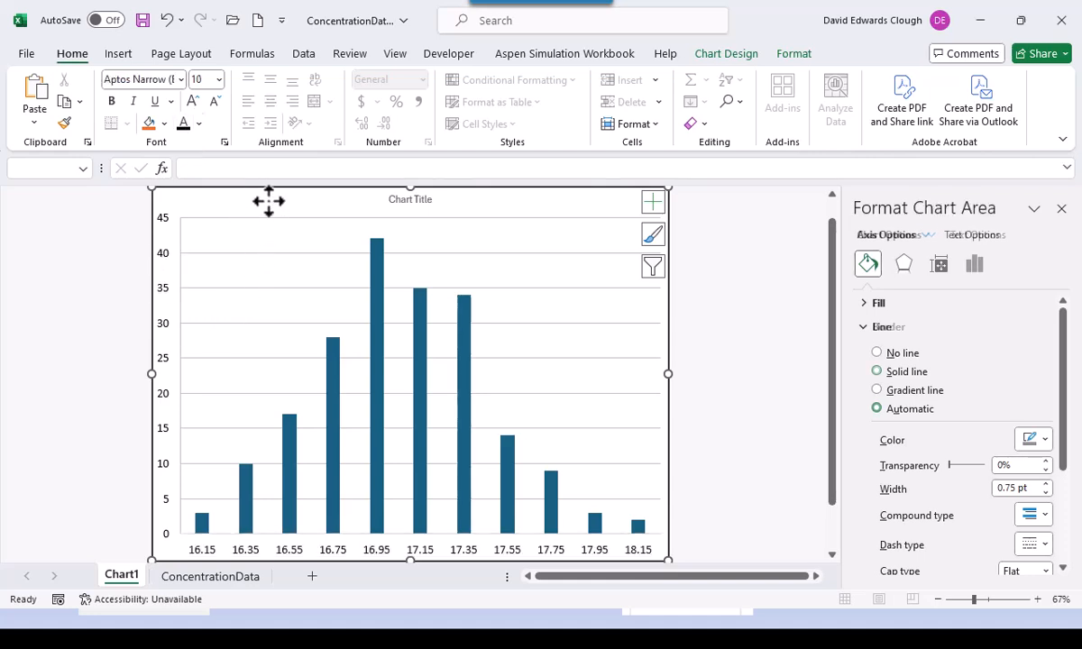
pyautogui.click(726, 53)
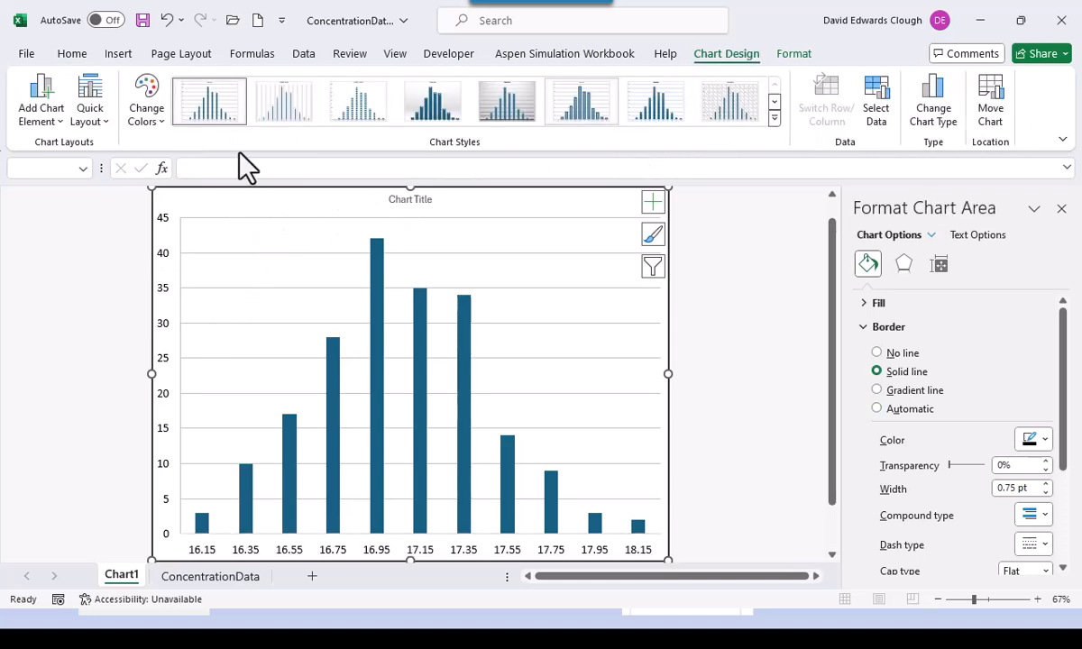
pyautogui.click(36, 115)
# - Add a horizontal axis title reading 'Concentration Value - Bin Center - g/L'
pyautogui.moveTo(55, 170)
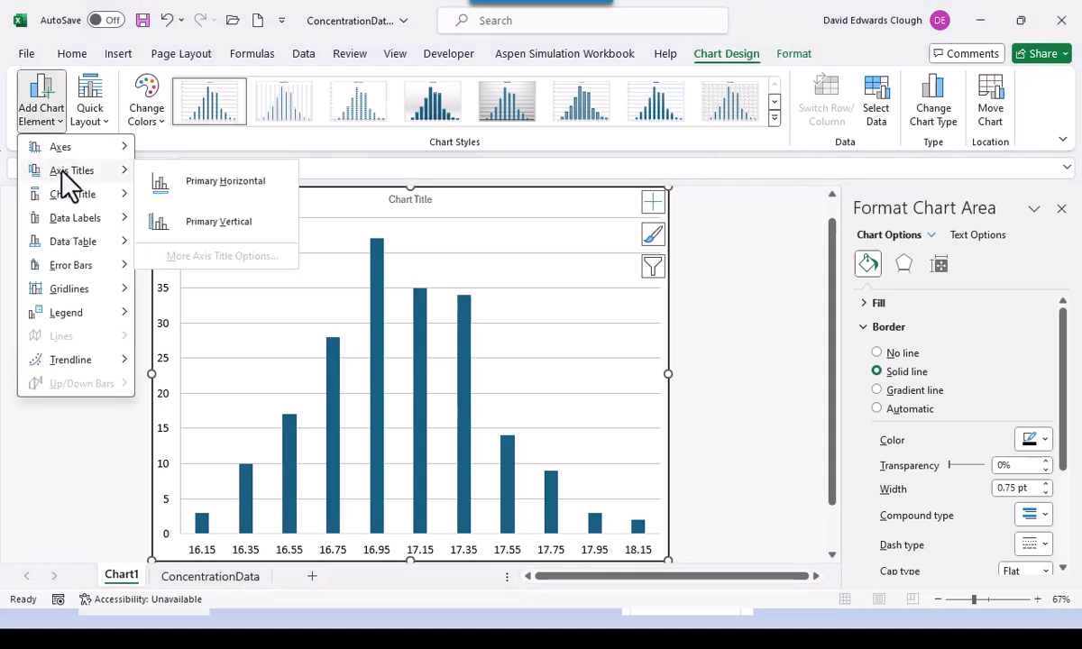
pyautogui.click(215, 182)
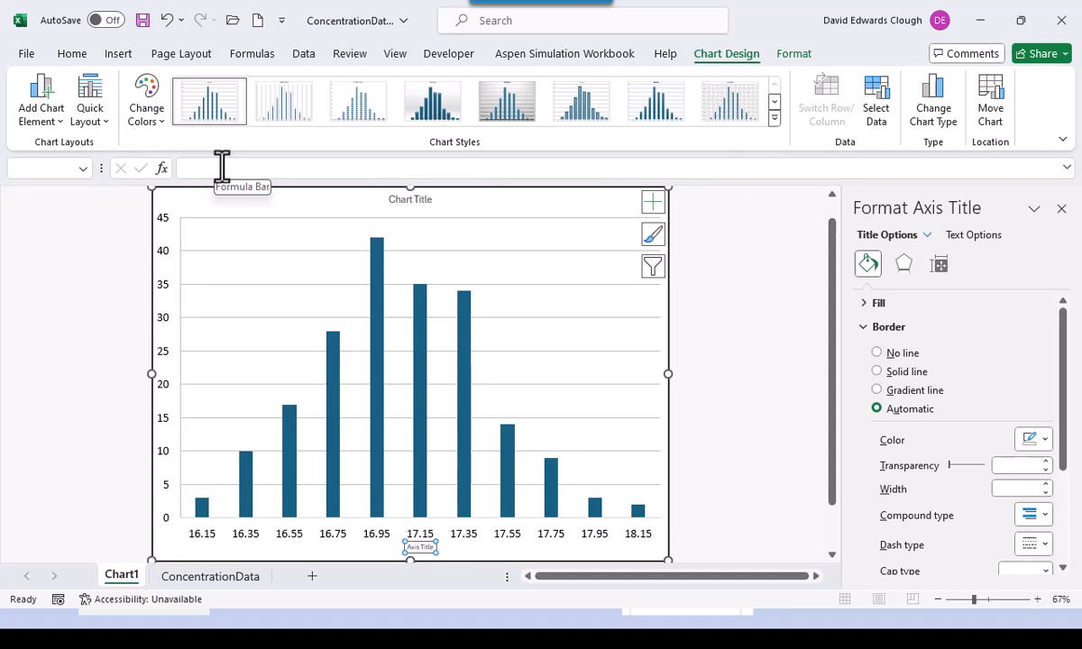
pyautogui.click(222, 168)
pyautogui.write('Concentra')
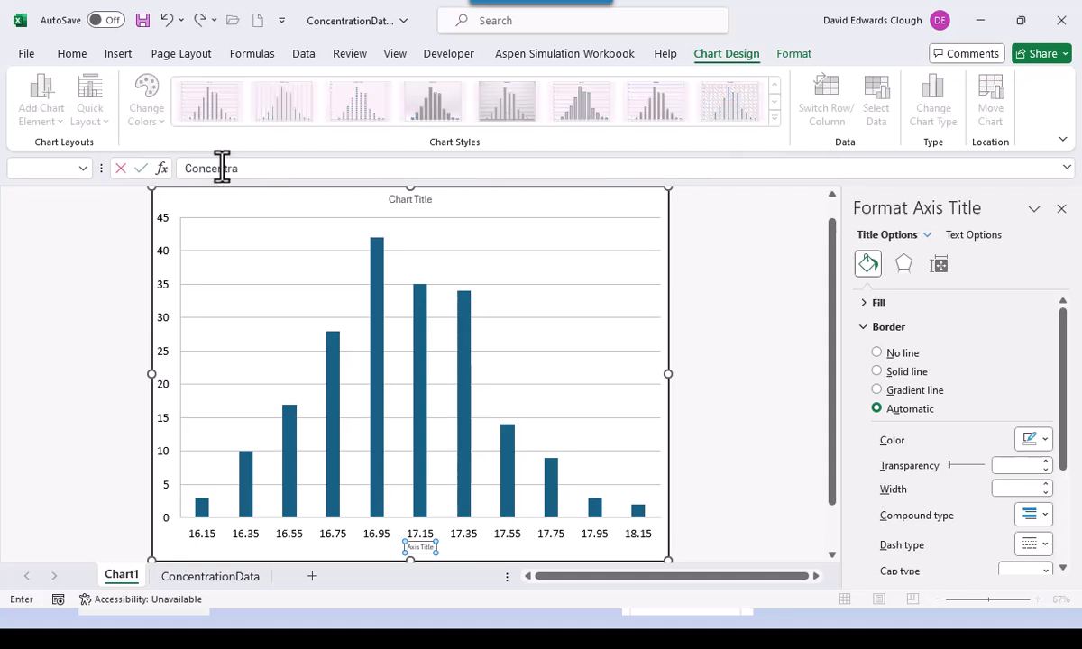
pyautogui.write('tion Value - Bin Center ')
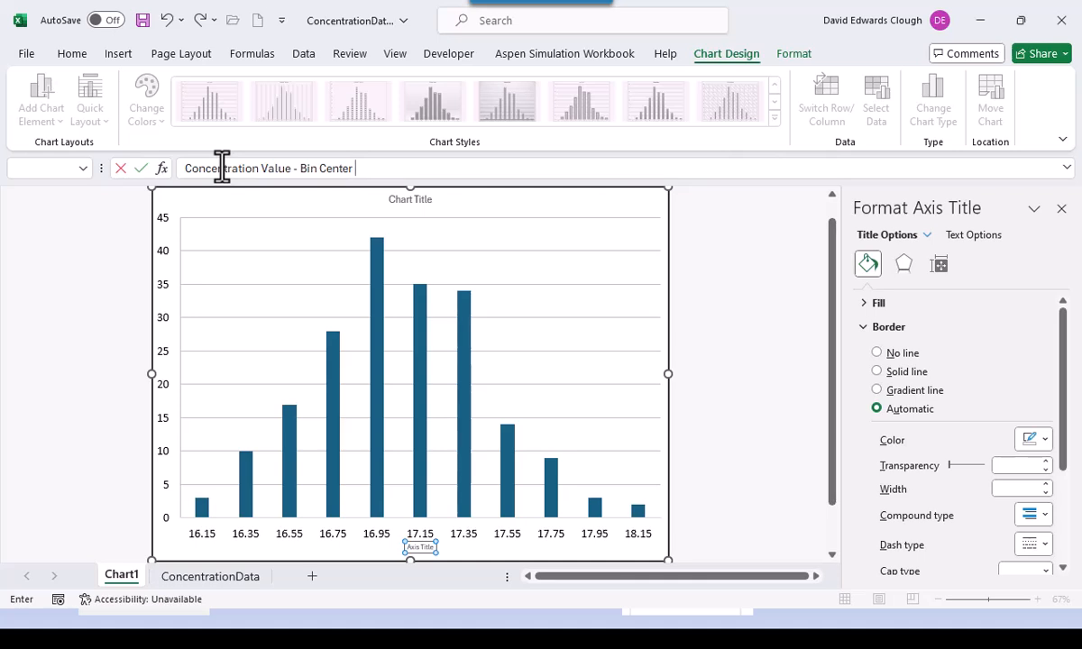
pyautogui.write('- g/L')
pyautogui.press('Return')
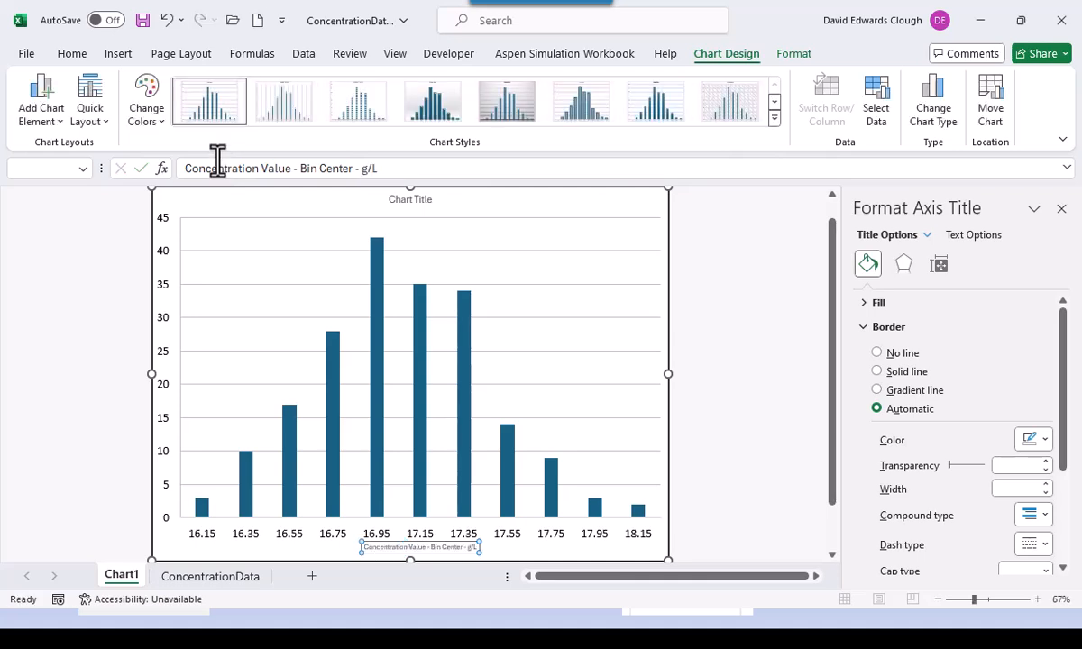
# - Format the horizontal axis title in Calibri at 16 pt
pyautogui.click(70, 54)
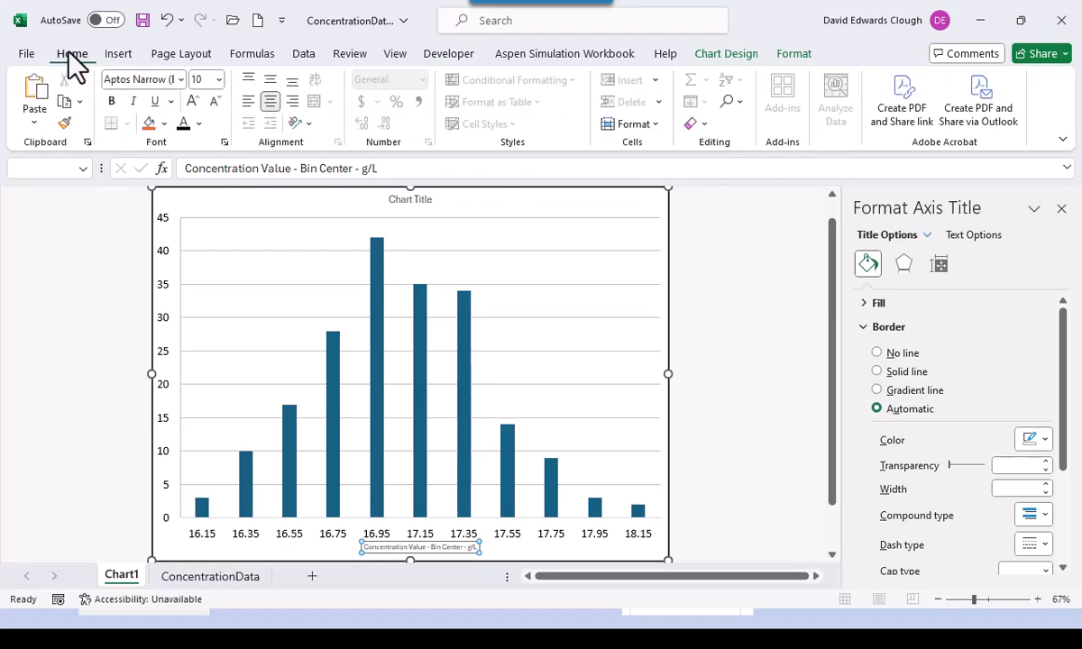
pyautogui.click(180, 80)
pyautogui.click(155, 202)
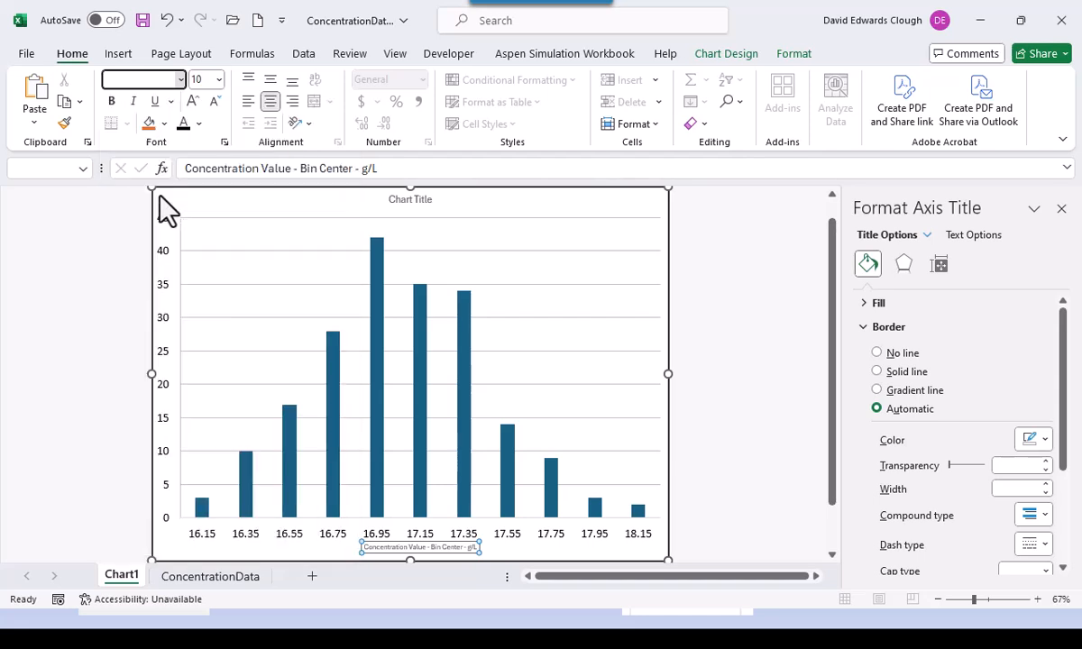
pyautogui.click(218, 79)
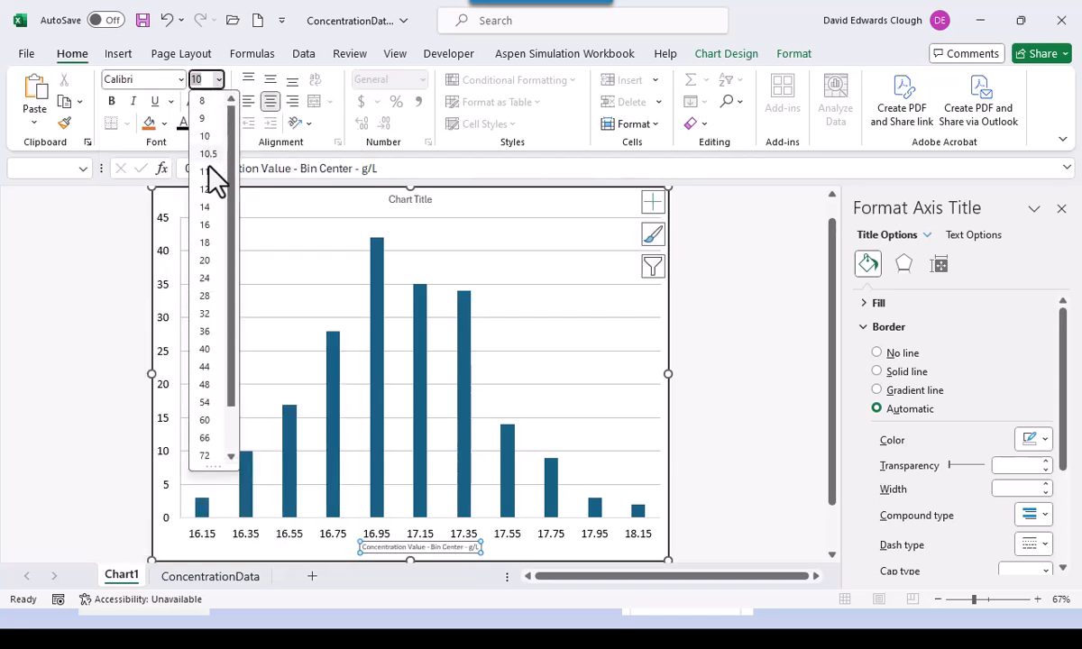
pyautogui.click(204, 225)
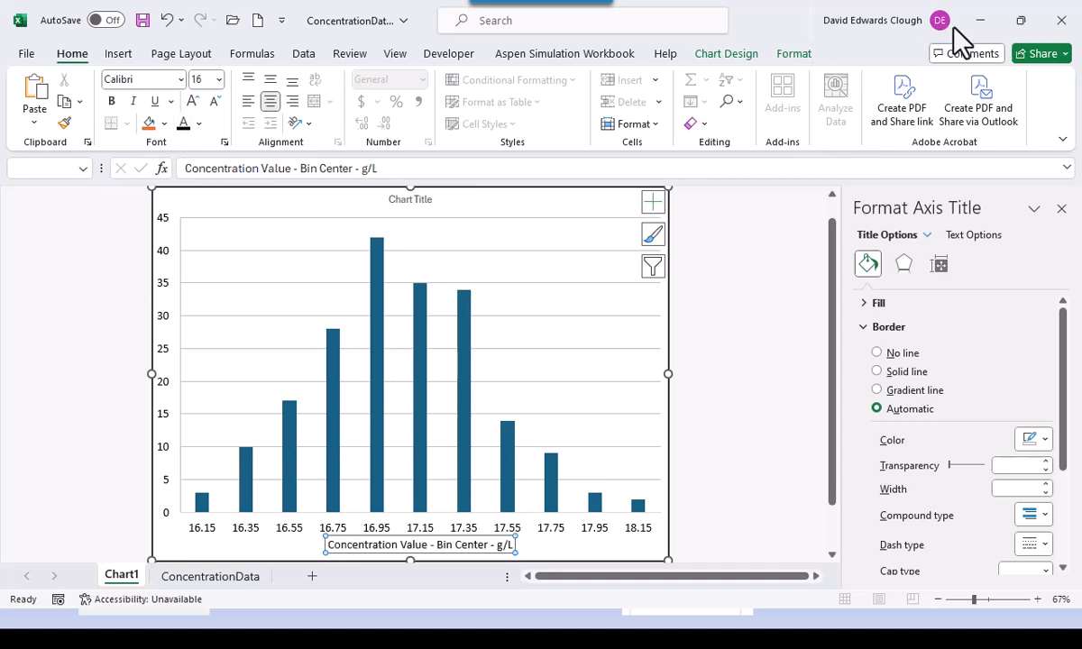
pyautogui.click(729, 52)
# - Add a primary vertical axis title reading 'Frequency'
pyautogui.click(38, 97)
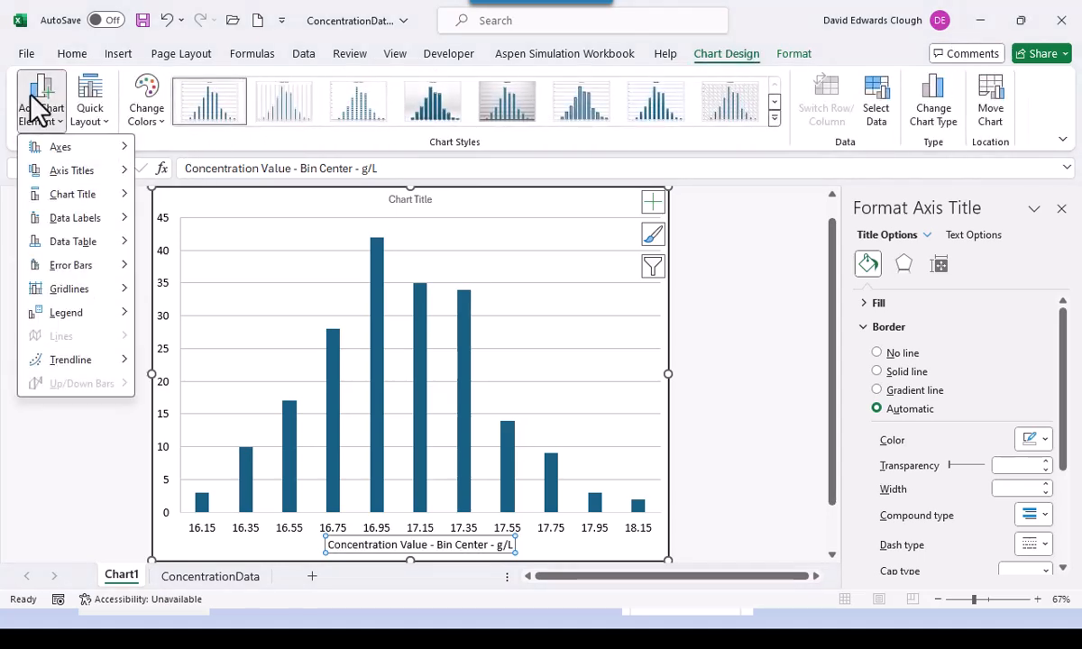
pyautogui.moveTo(63, 167)
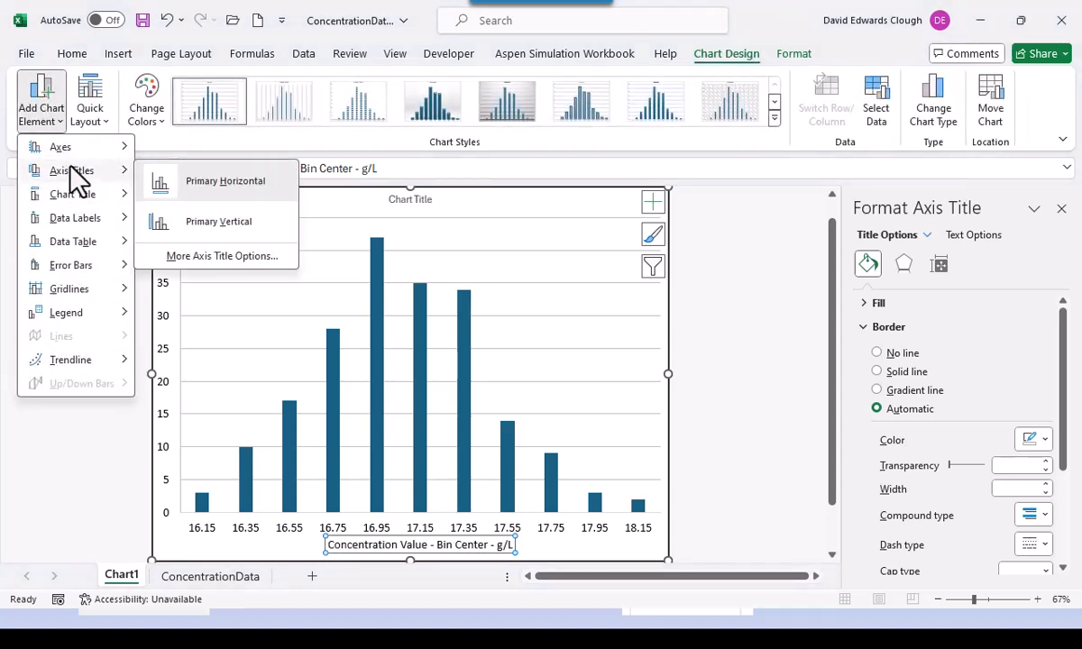
pyautogui.click(246, 211)
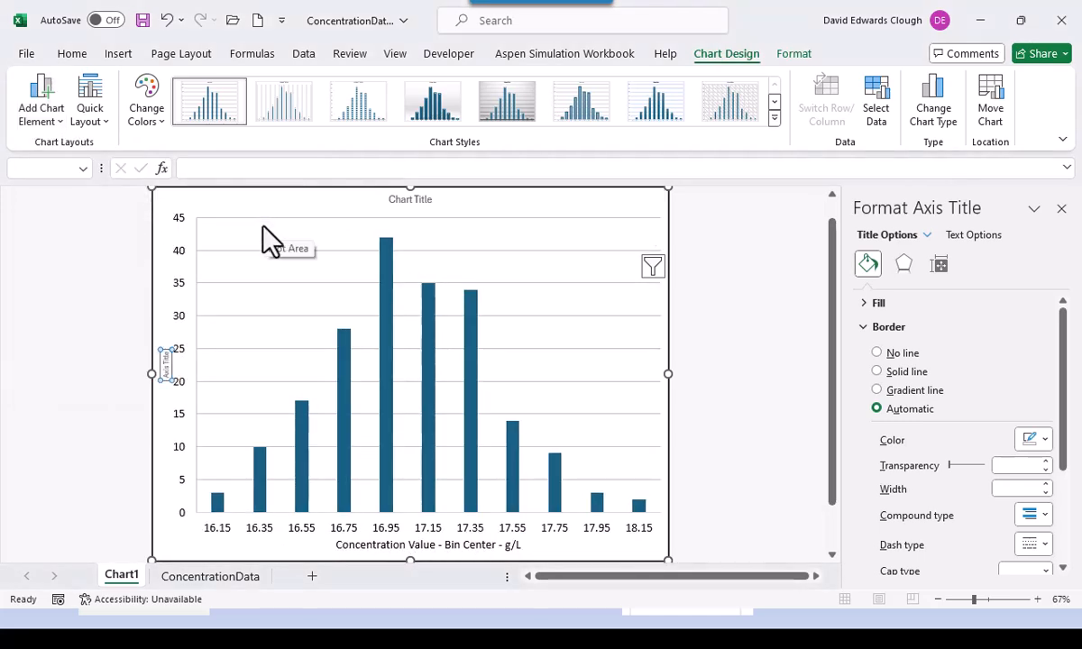
pyautogui.write('Frequency')
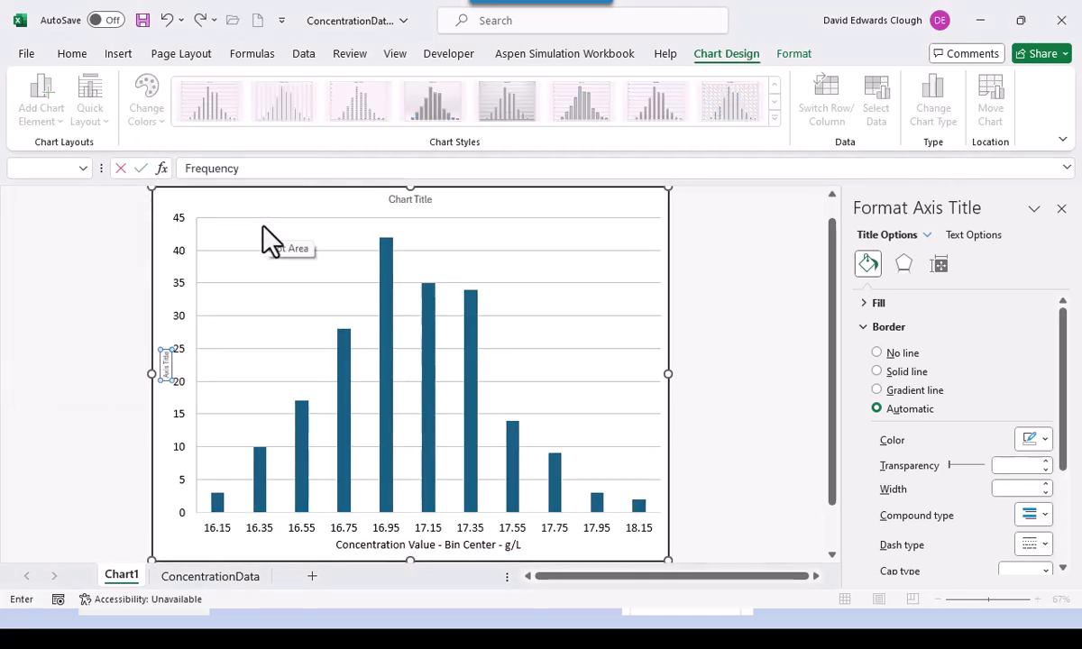
pyautogui.press('Return')
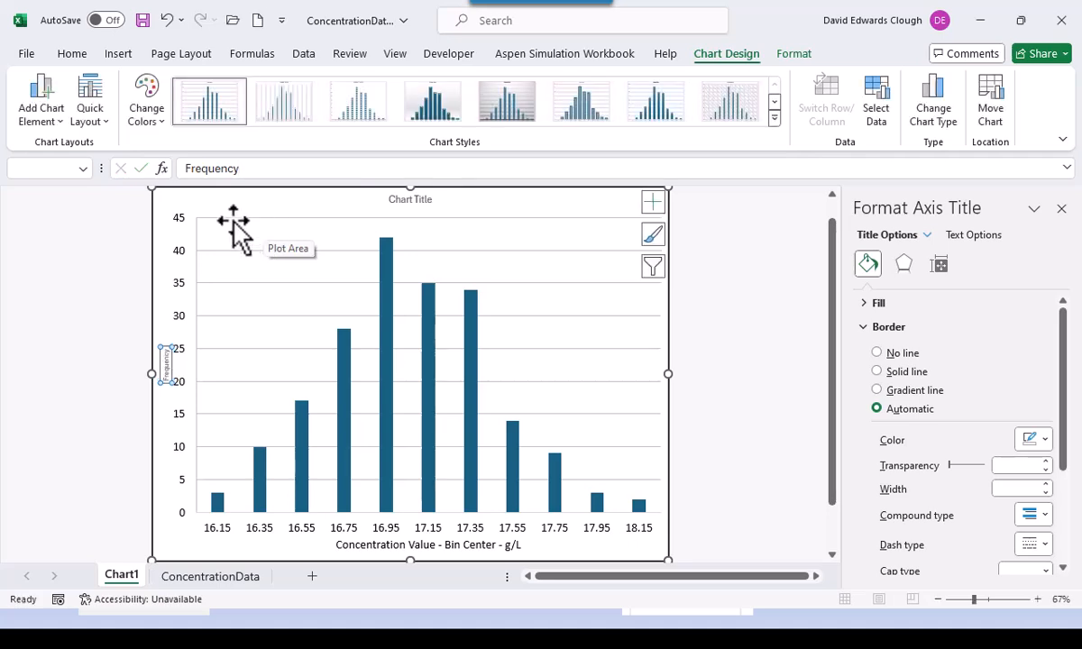
# - Set the Frequency title to 16 pt Calibri and deselect the chart
pyautogui.click(72, 53)
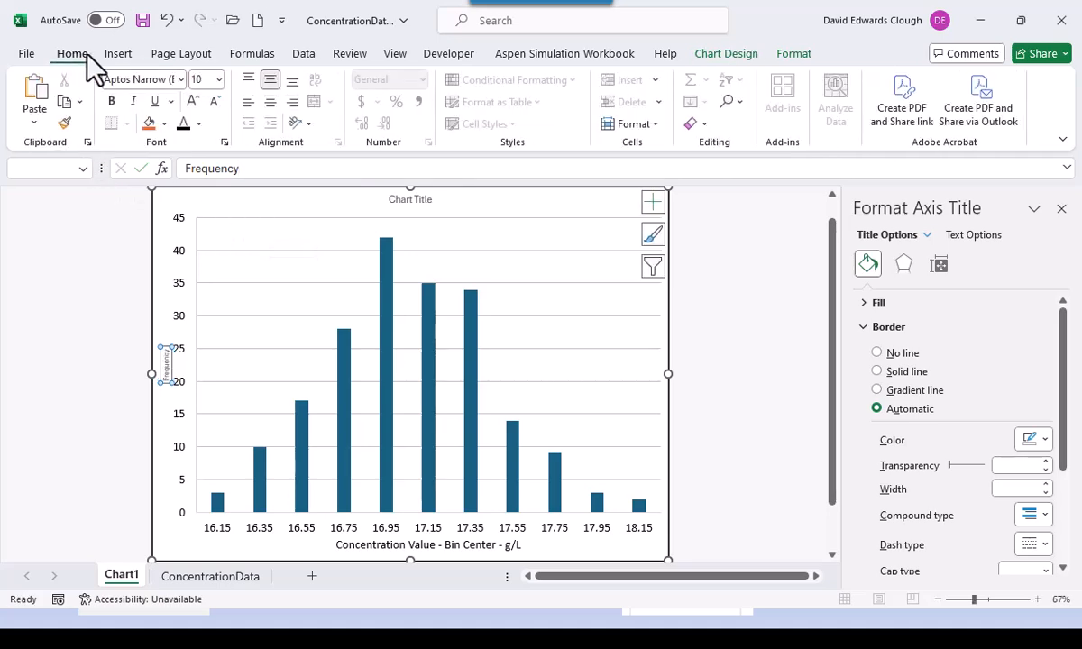
pyautogui.click(219, 79)
pyautogui.click(206, 224)
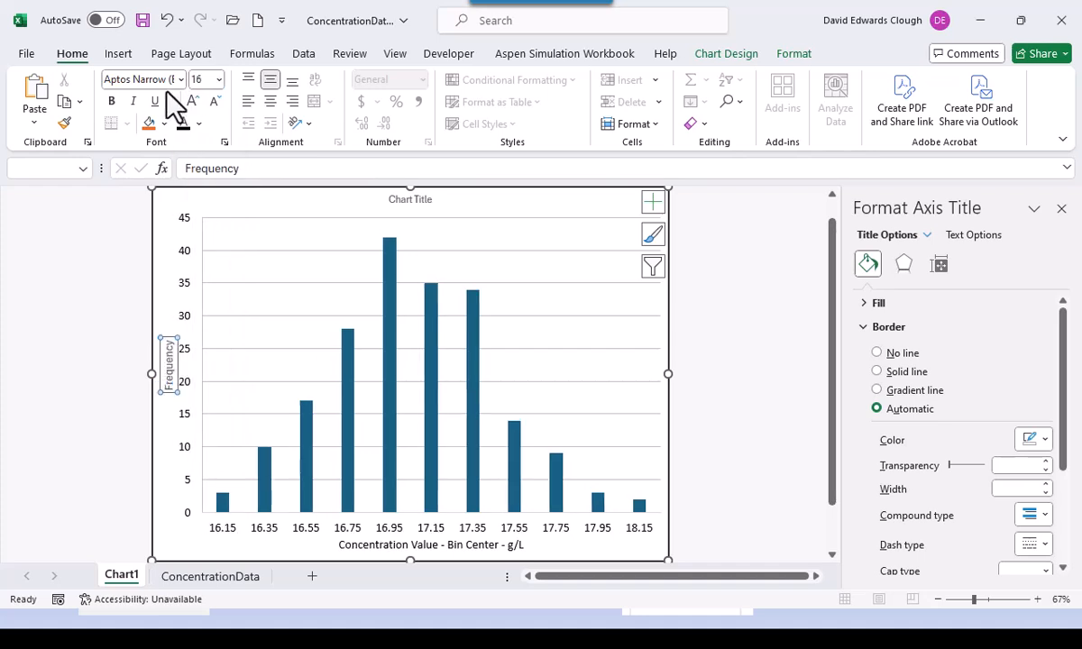
pyautogui.click(181, 80)
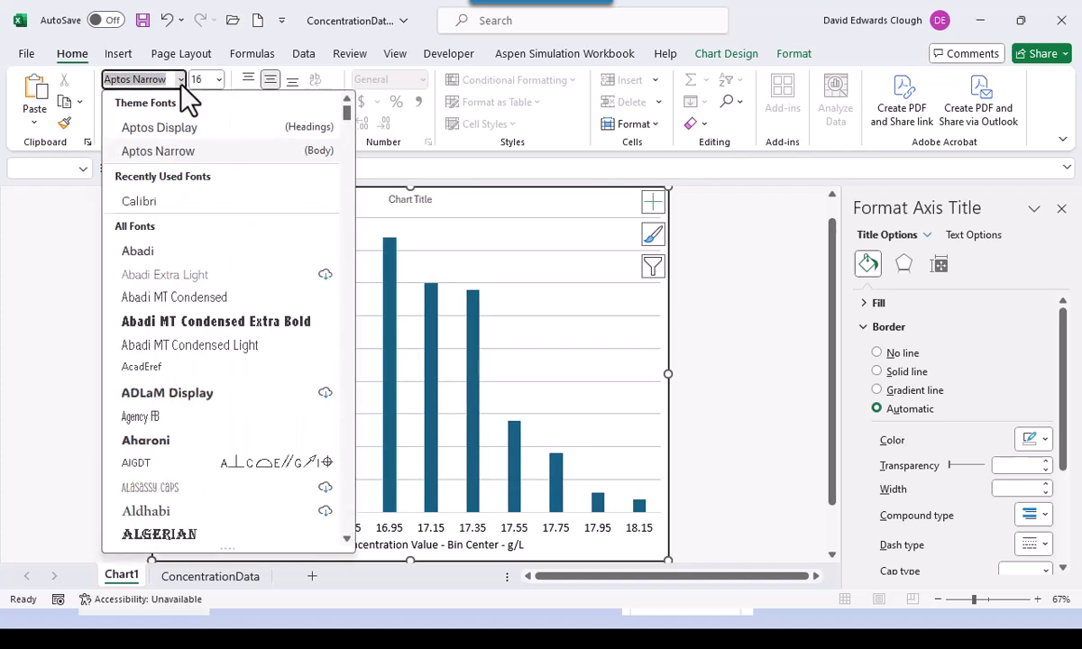
pyautogui.click(150, 199)
pyautogui.click(115, 307)
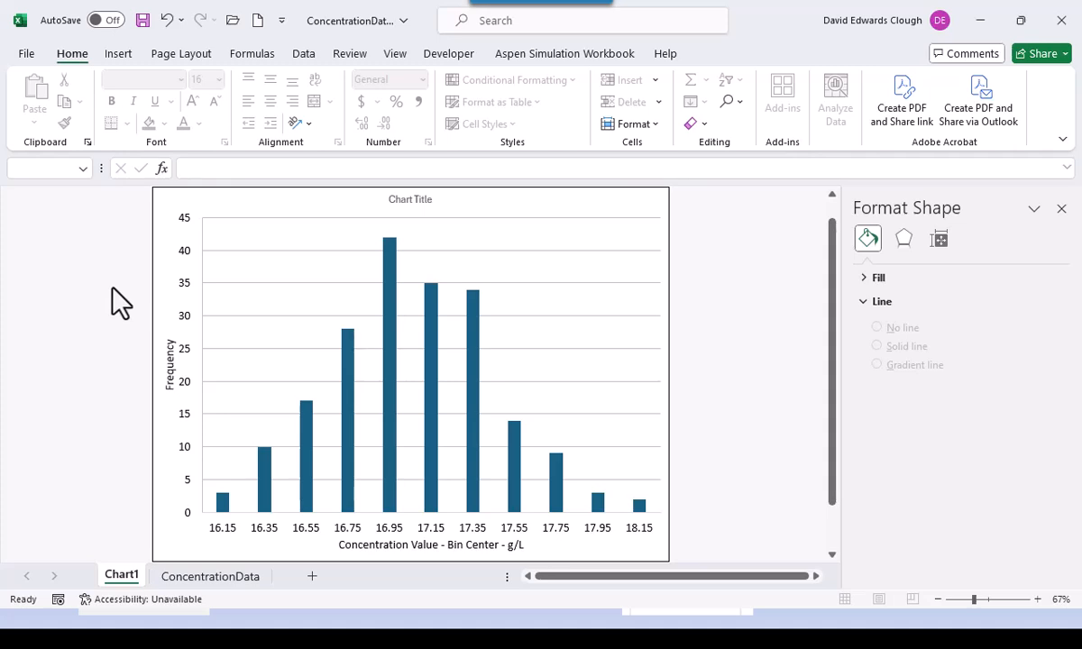
# - Replace the chart title placeholder with 'Histogram of Concentration Data'
pyautogui.click(415, 202)
pyautogui.click(422, 204)
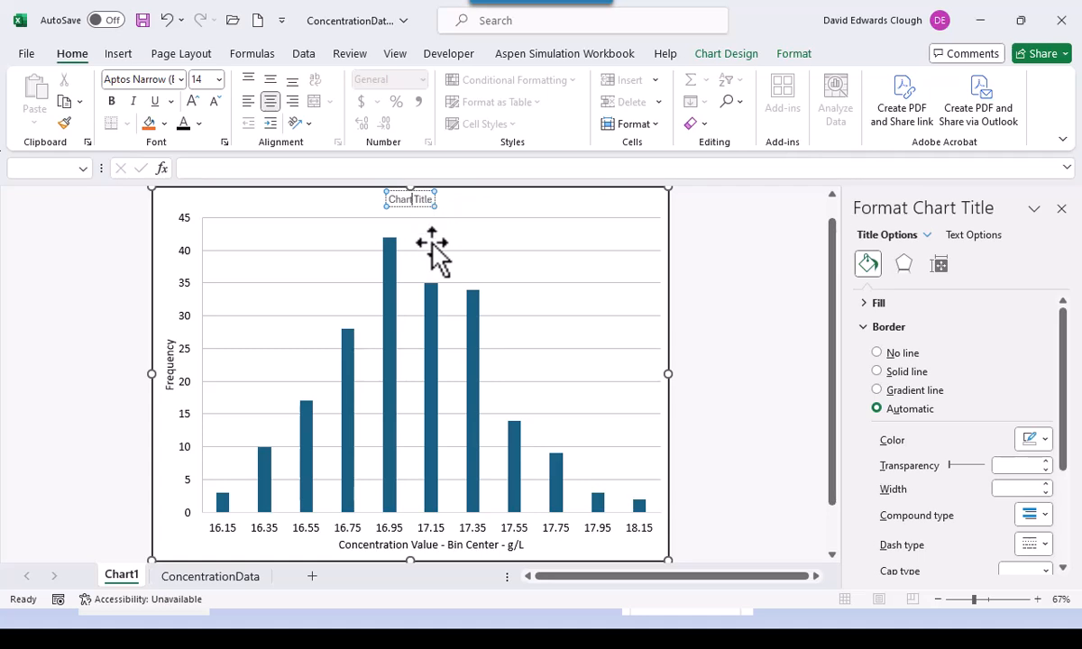
pyautogui.hotkey('ctrl', 'a')
pyautogui.write('Histogram of Concentration Data')
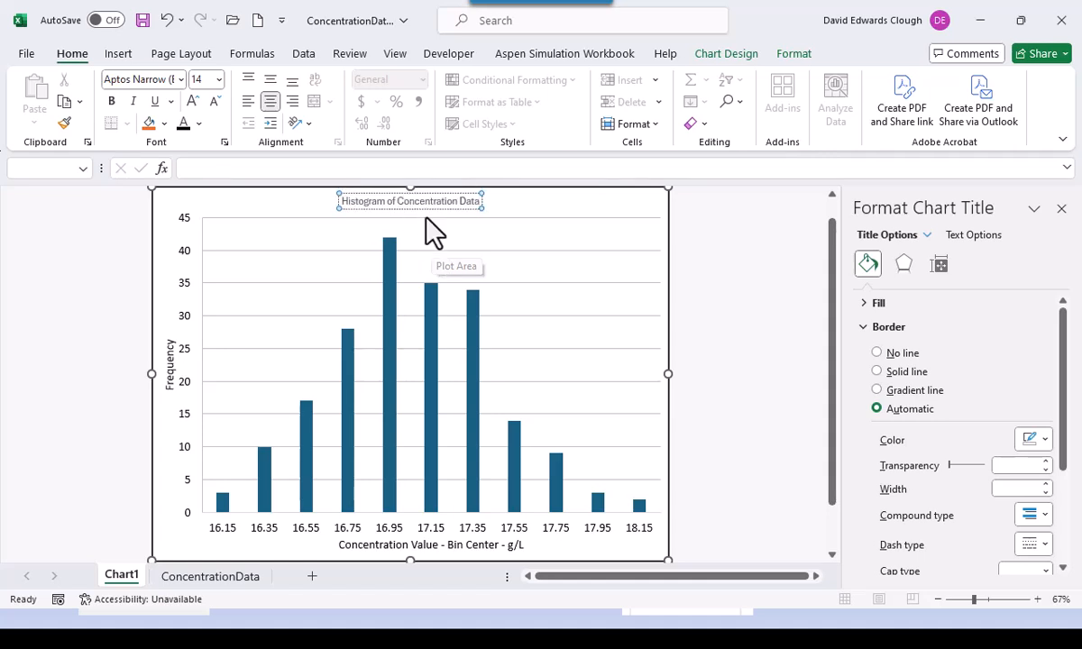
pyautogui.click(430, 209)
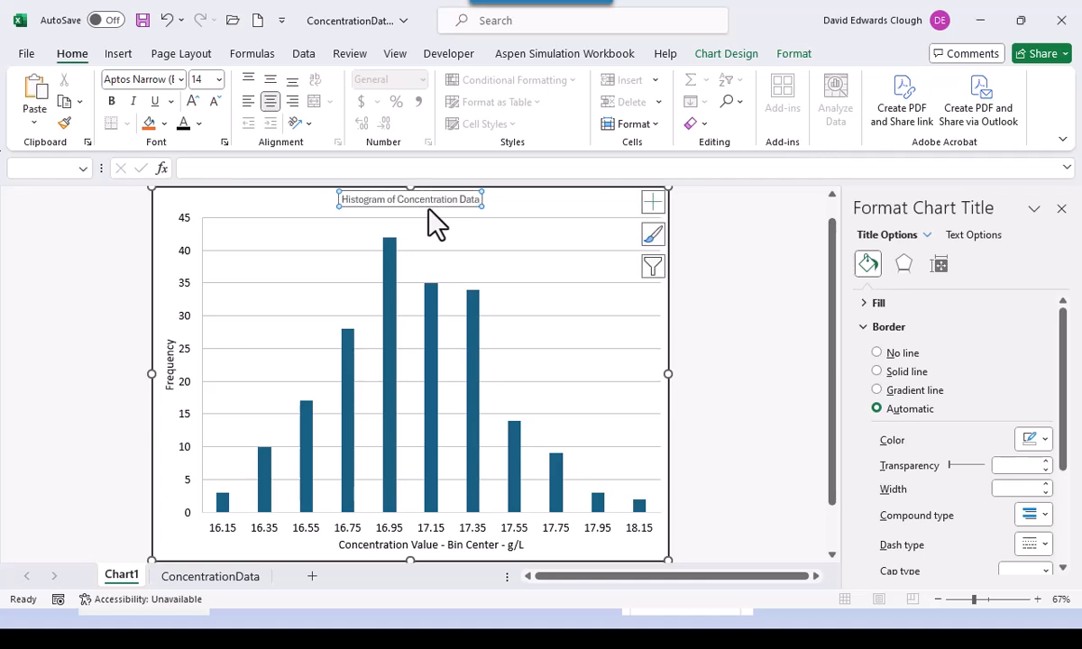
# - Set the chart title font to Calibri at 18 pt and deselect it
pyautogui.click(182, 80)
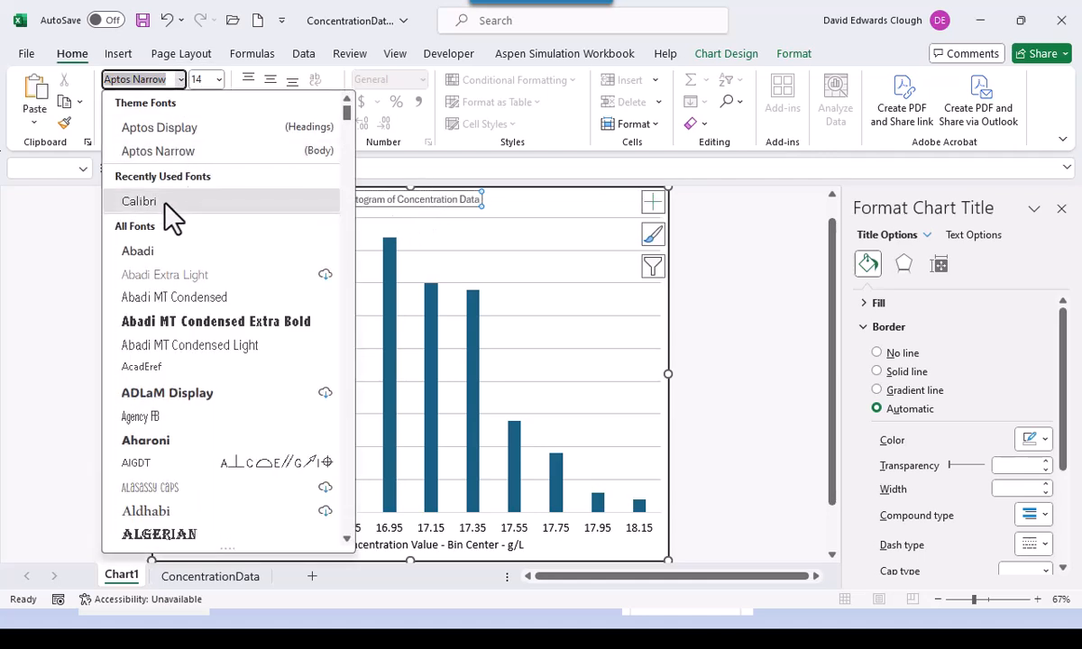
pyautogui.click(158, 201)
pyautogui.click(218, 80)
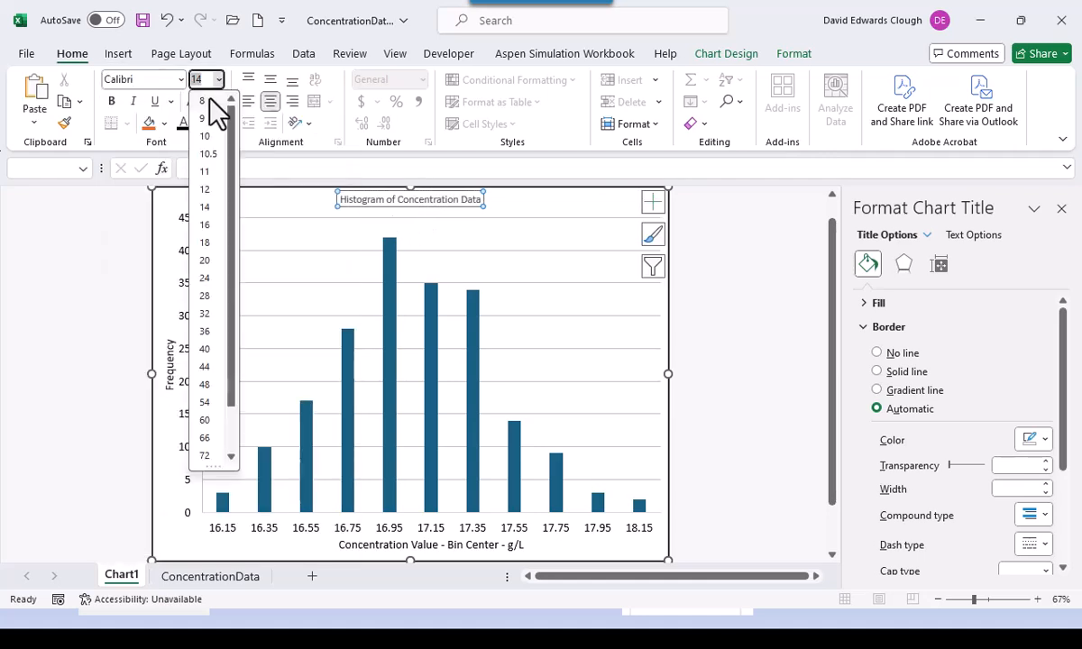
pyautogui.click(208, 243)
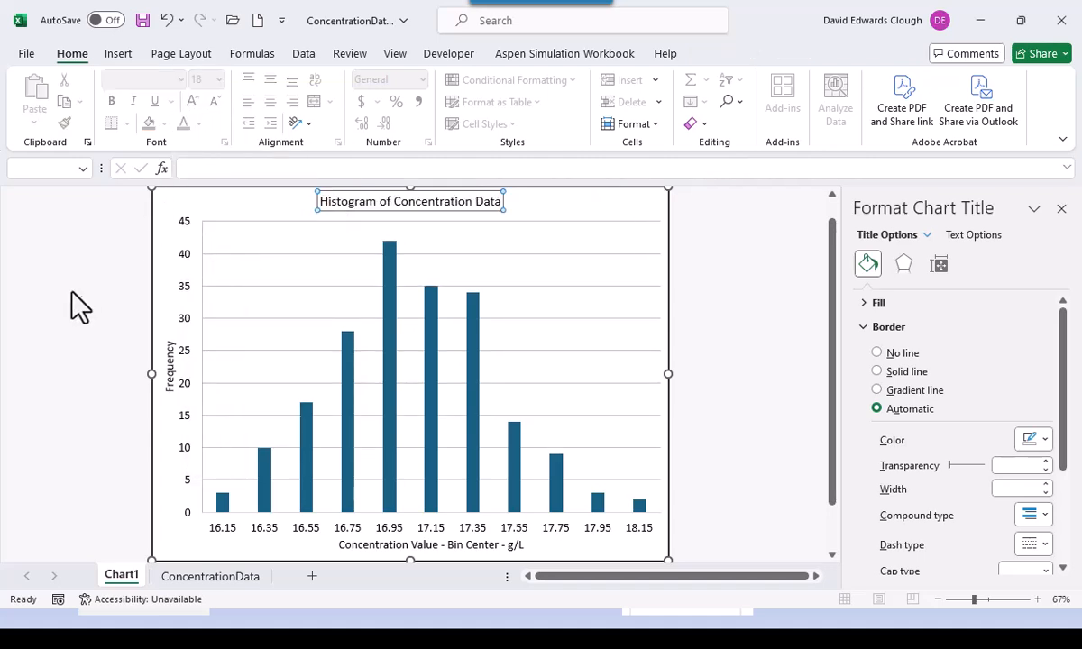
pyautogui.click(101, 271)
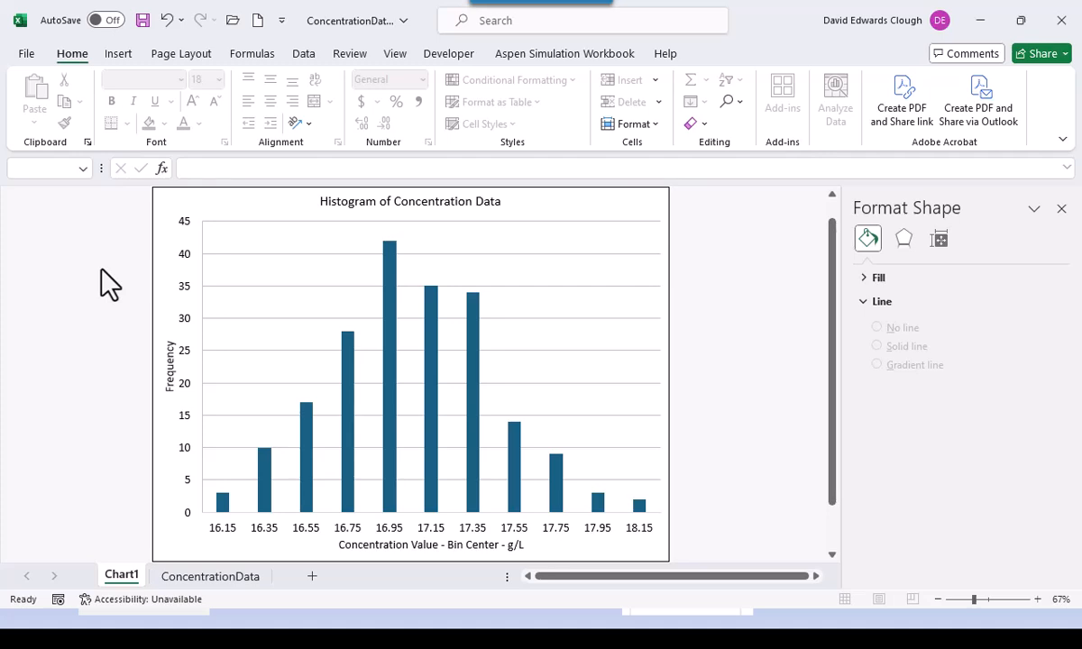
# - Fill the histogram bars with a grey wide diagonal hatch pattern
pyautogui.click(390, 379)
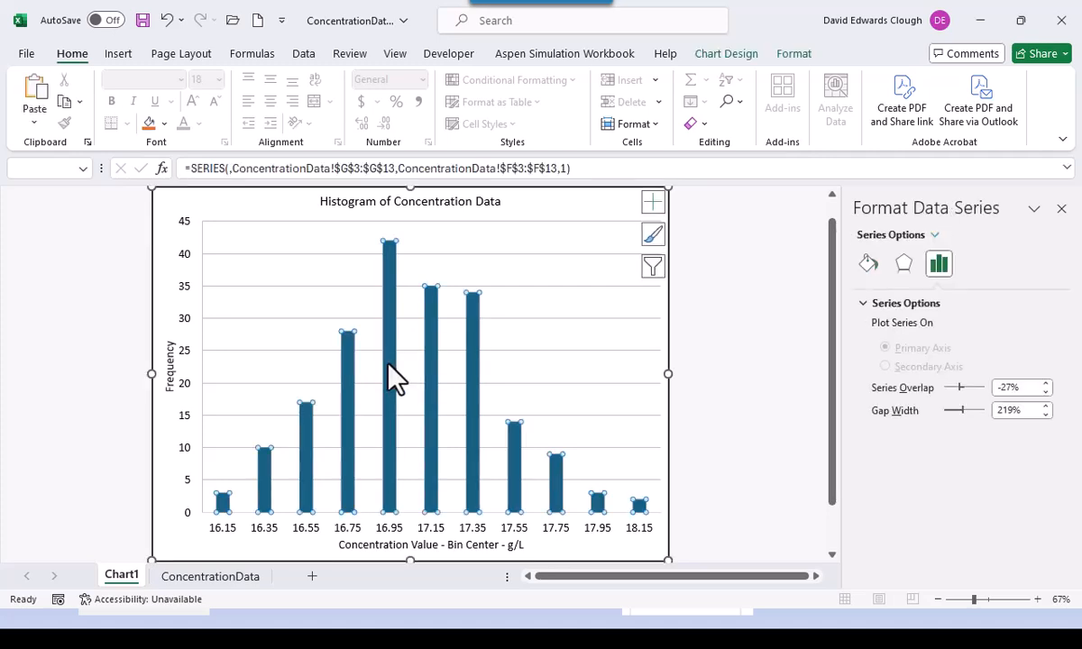
pyautogui.click(868, 263)
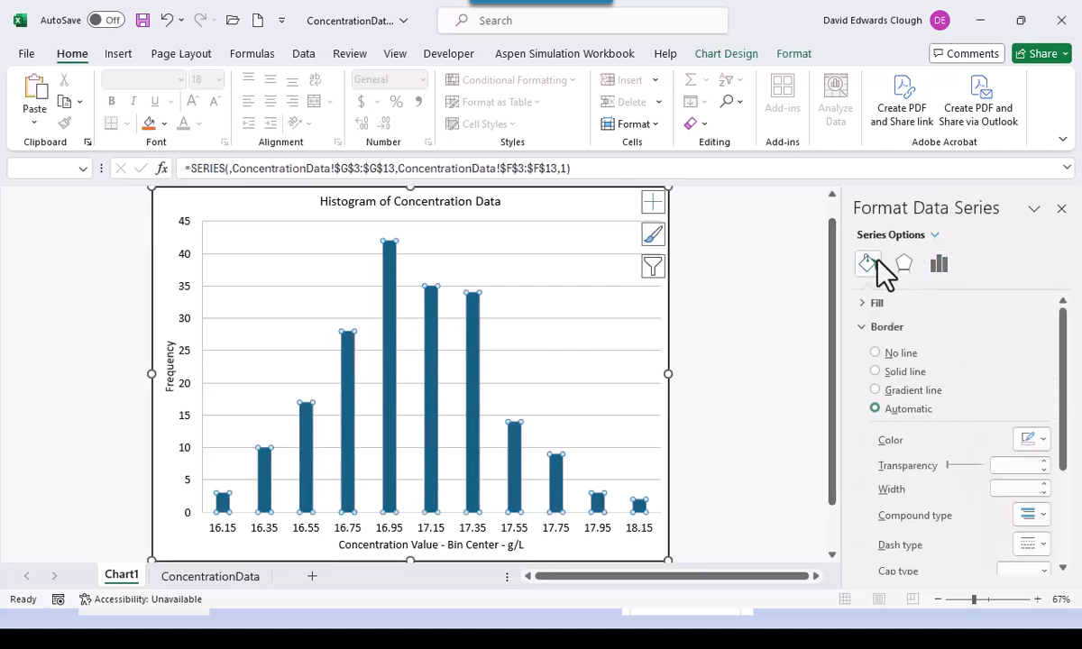
pyautogui.click(866, 304)
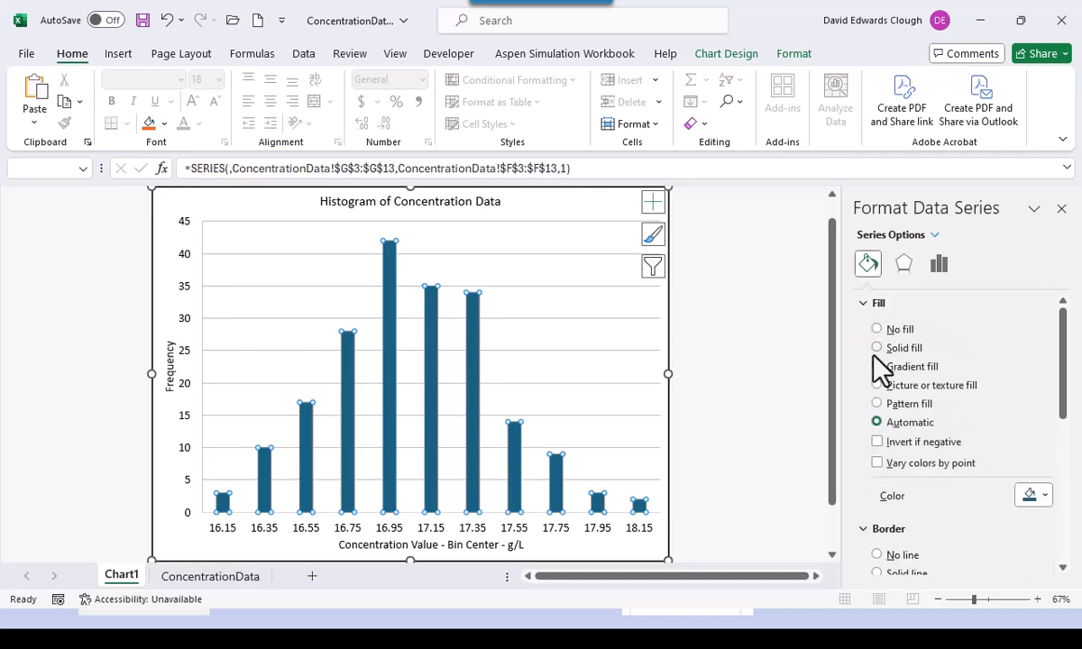
pyautogui.click(877, 404)
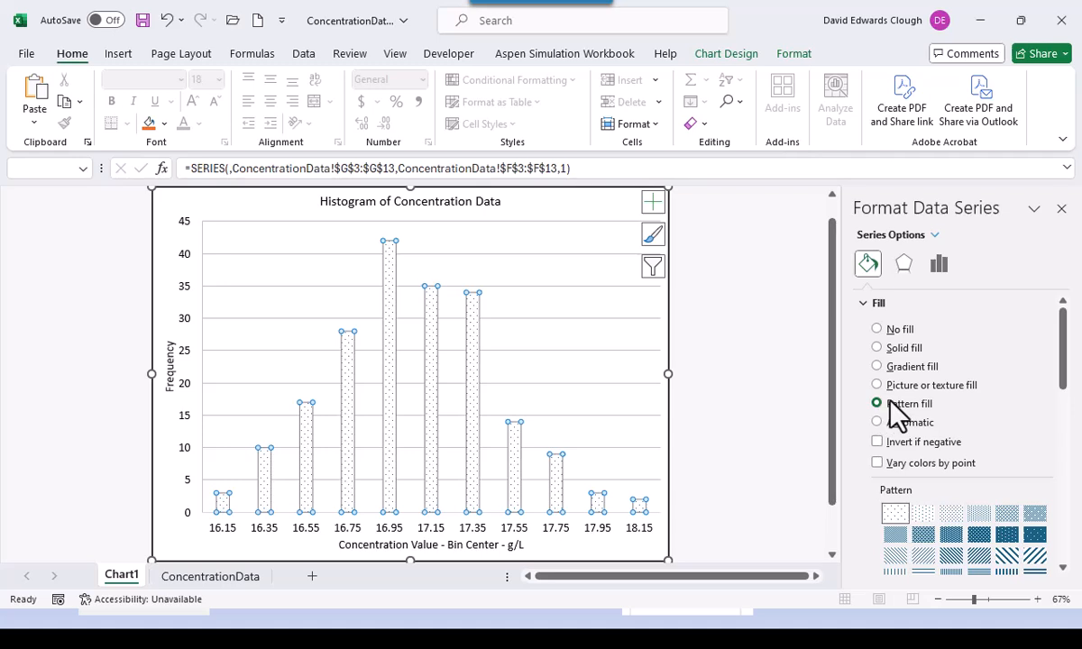
pyautogui.scroll(-1, 978, 550)
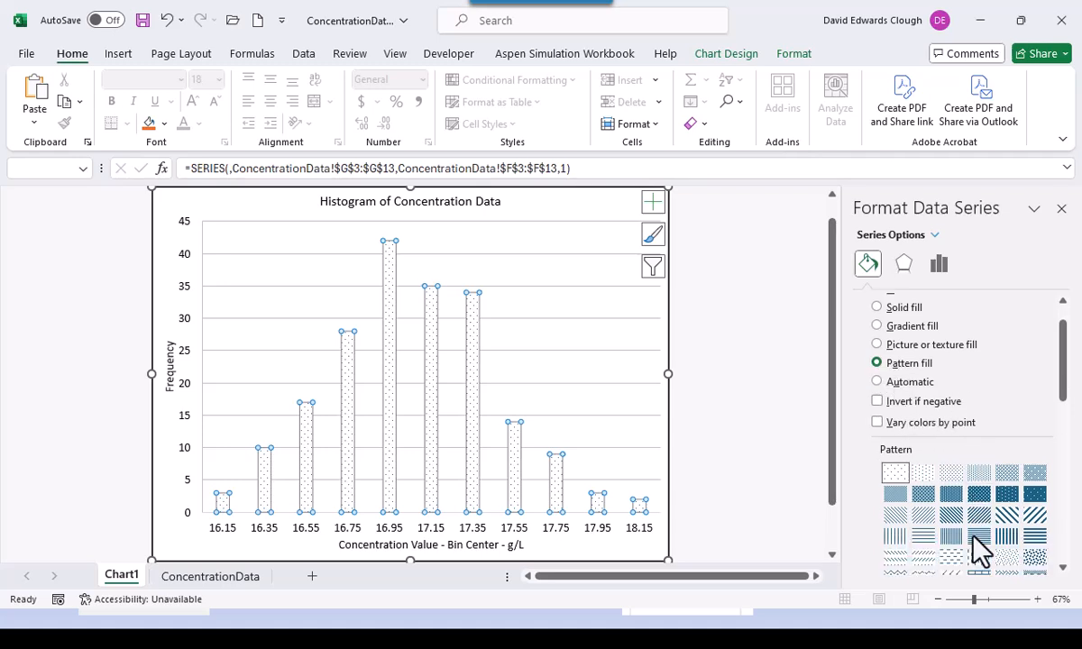
pyautogui.click(1033, 521)
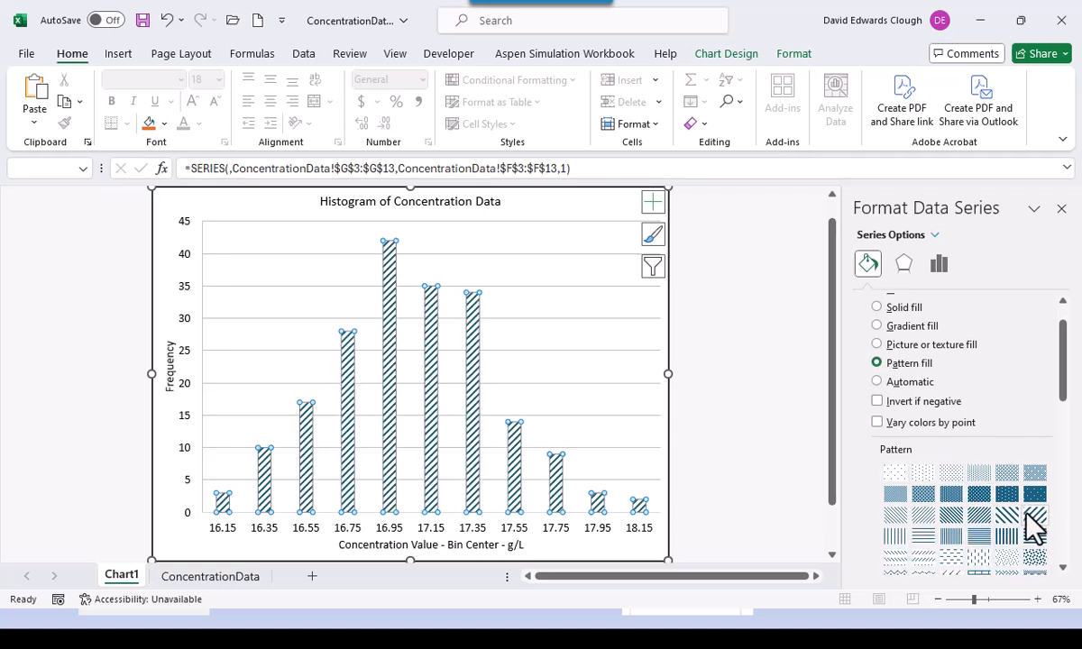
pyautogui.scroll(-4, 981, 455)
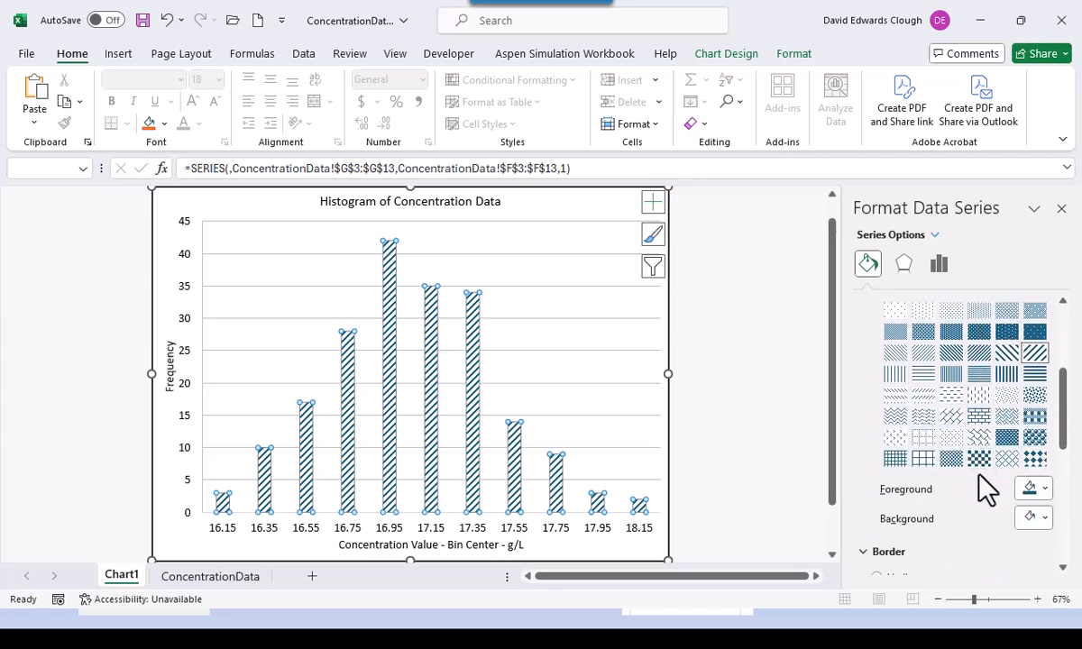
pyautogui.click(1044, 489)
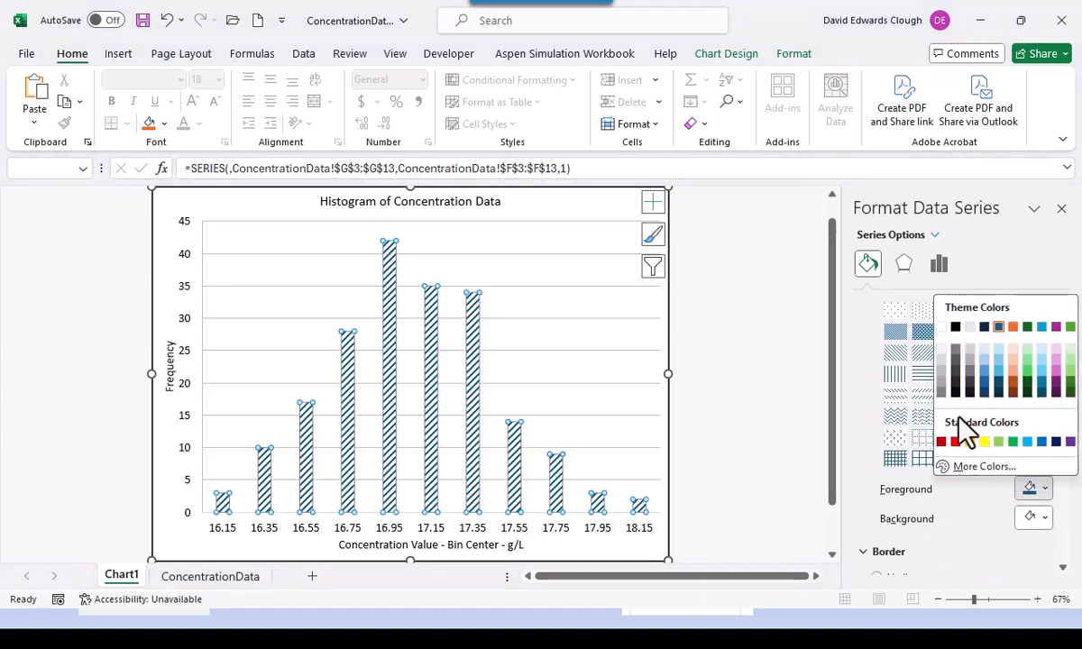
pyautogui.click(942, 388)
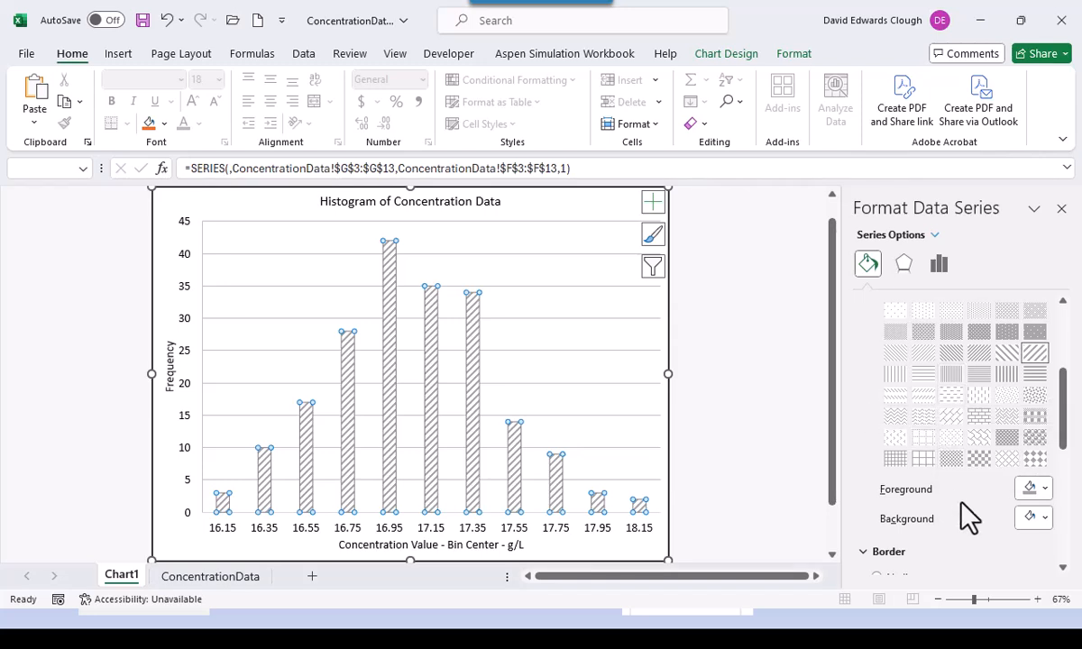
# - Outline the bars with a solid black border, then deselect the chart
pyautogui.click(918, 559)
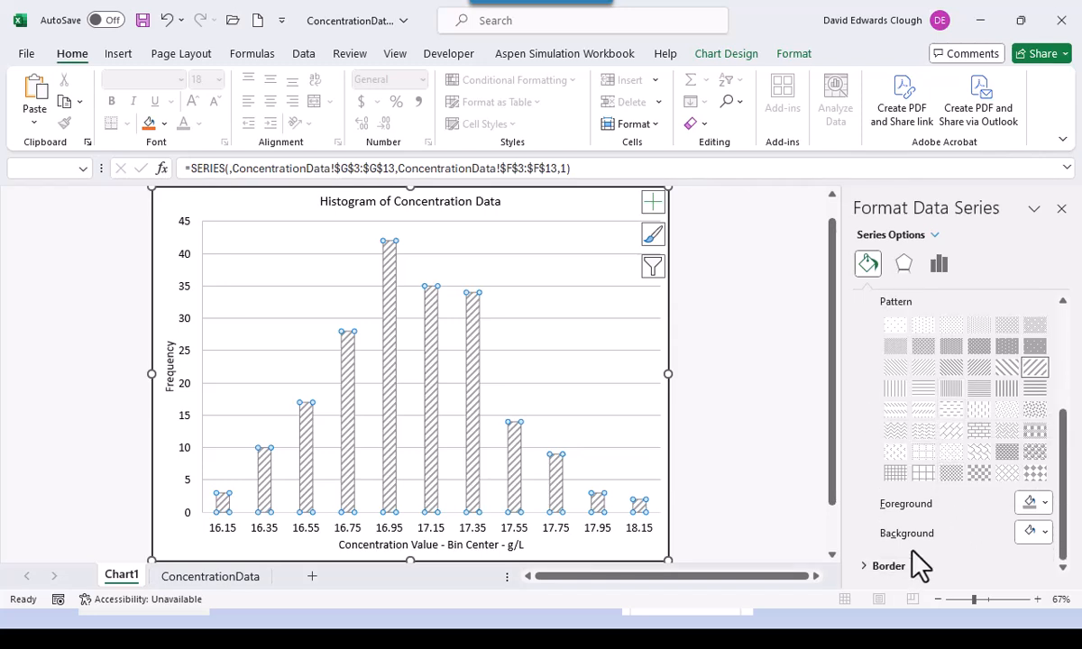
pyautogui.click(898, 567)
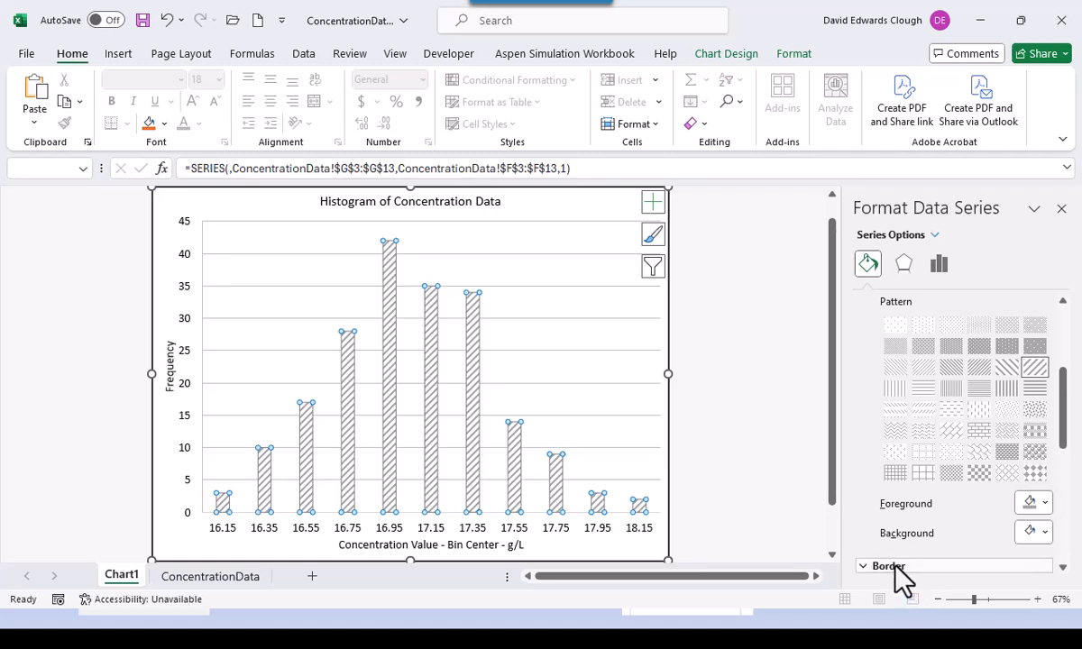
pyautogui.scroll(-2, 902, 577)
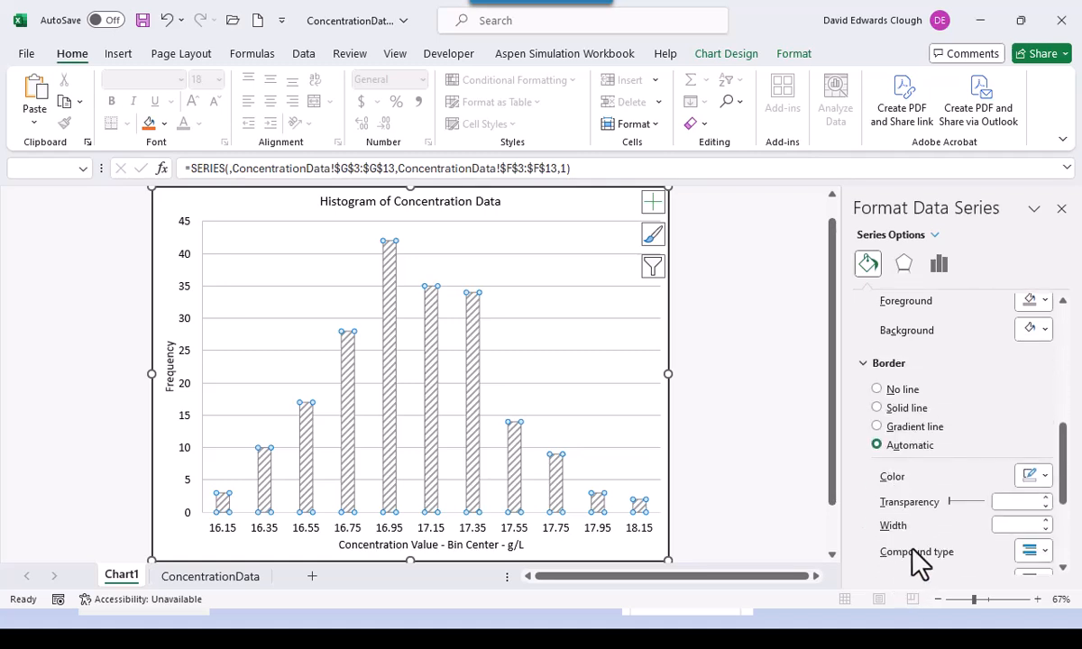
pyautogui.click(1035, 477)
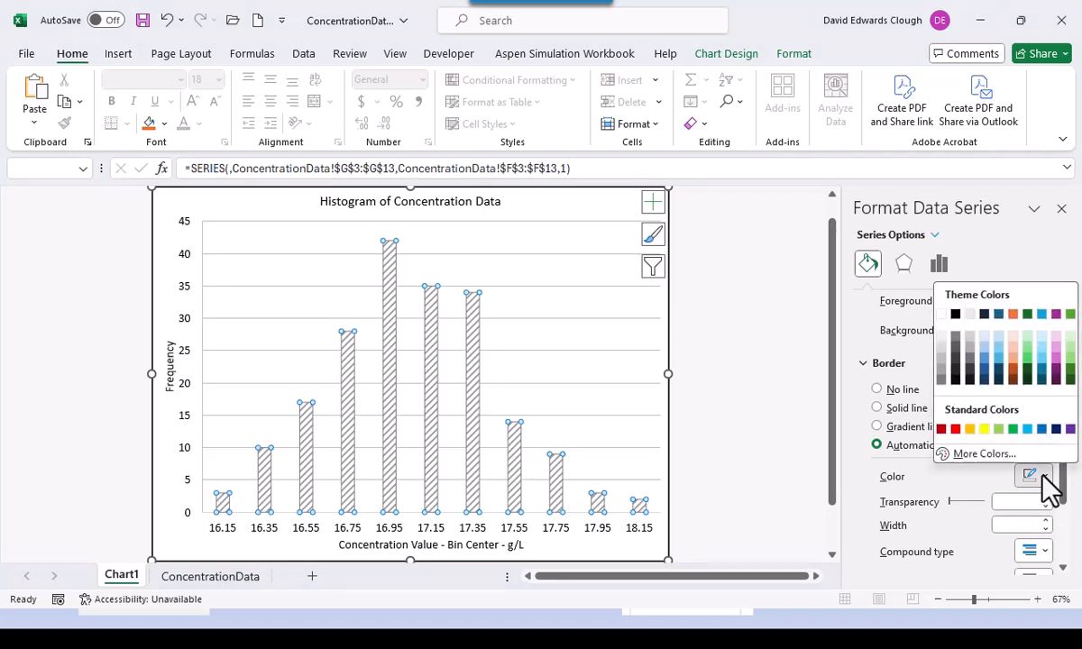
pyautogui.click(957, 315)
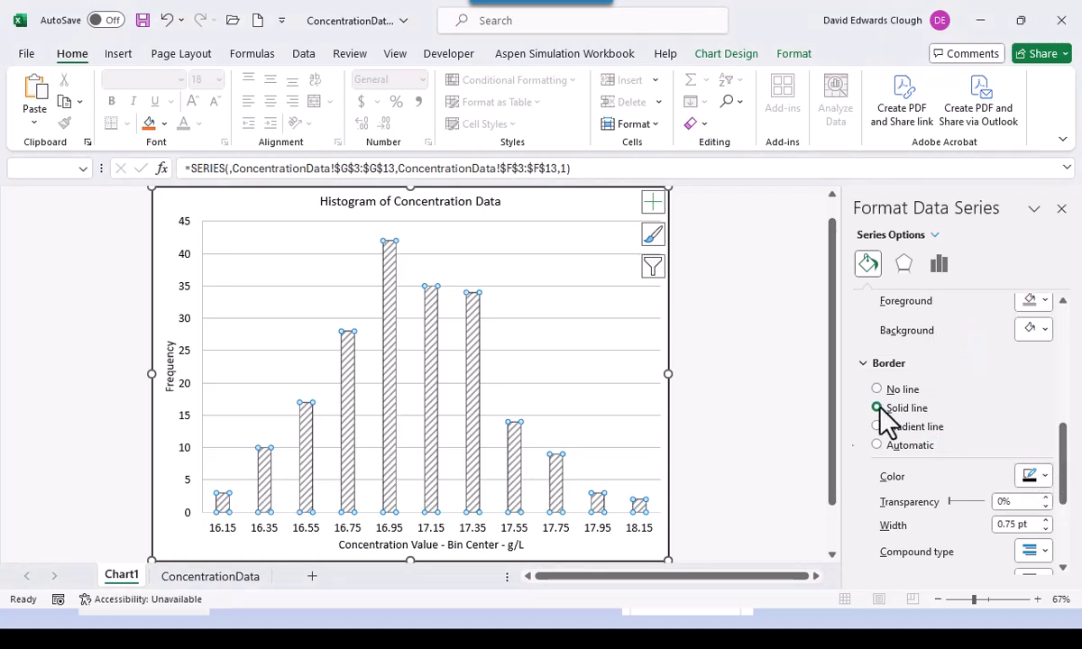
pyautogui.click(782, 451)
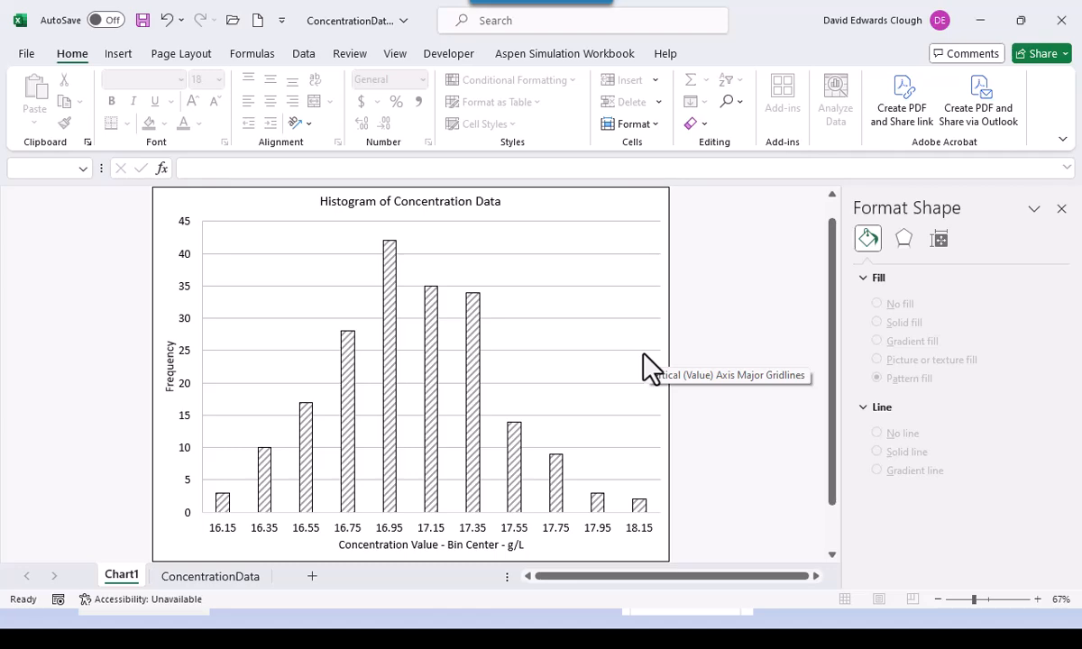
# - Save As with a 1 appended to the name, giving ConcentrationData1.xlsx
pyautogui.press('F12')
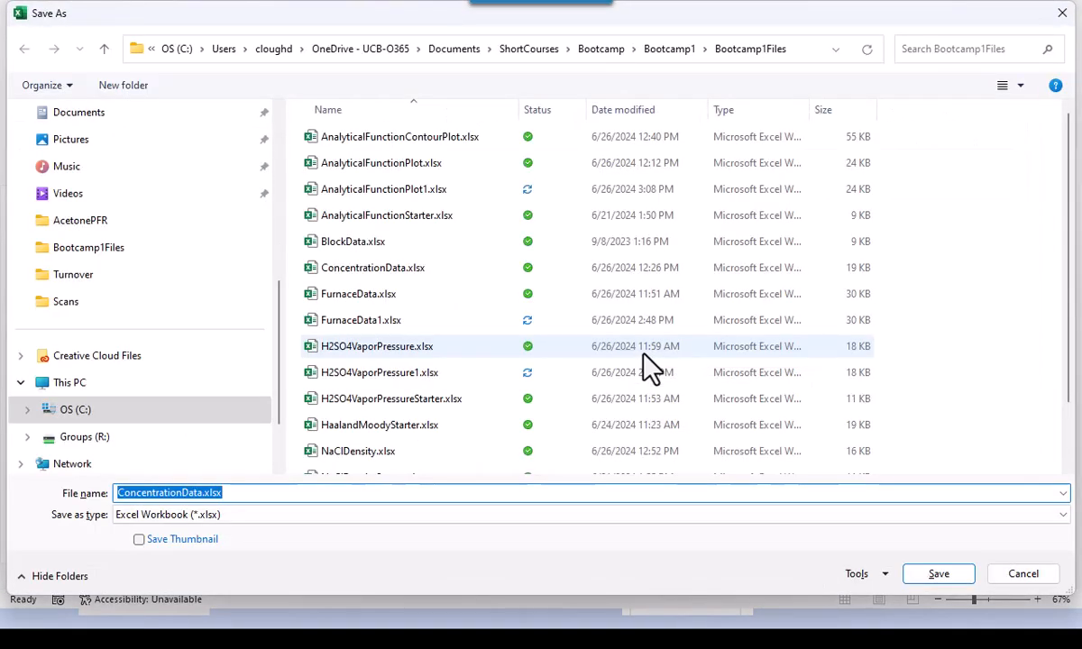
pyautogui.click(199, 494)
pyautogui.press('Right')
pyautogui.write('1')
pyautogui.press('Return')
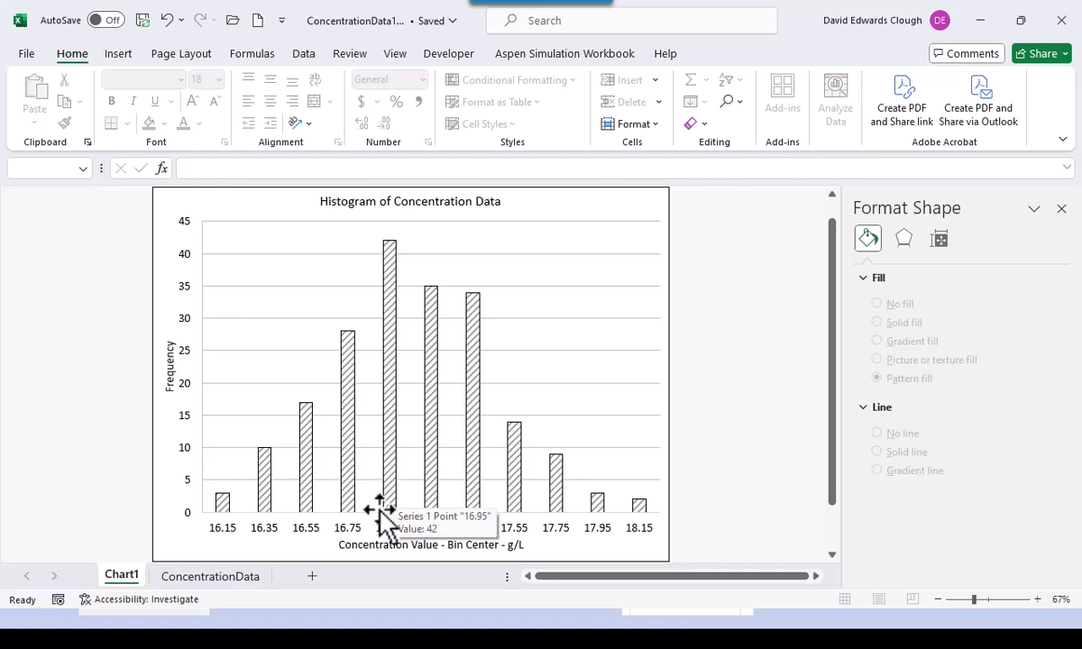
# - Browse with the All Excel Files filter and open AnalyticalFunctionStarter.xlsx
pyautogui.click(232, 20)
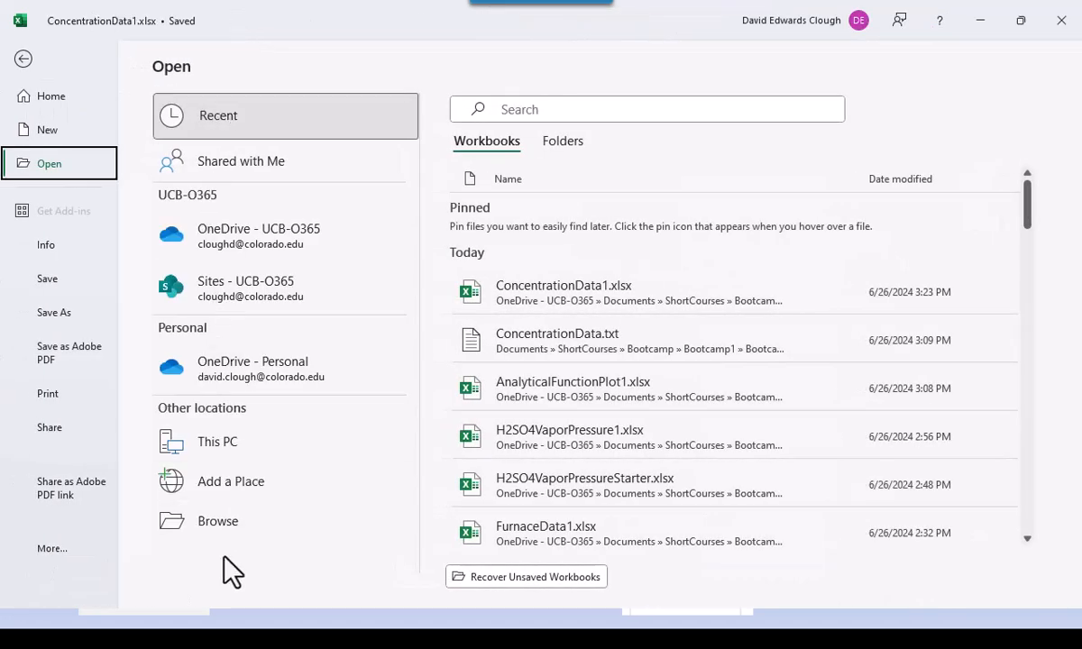
pyautogui.click(232, 526)
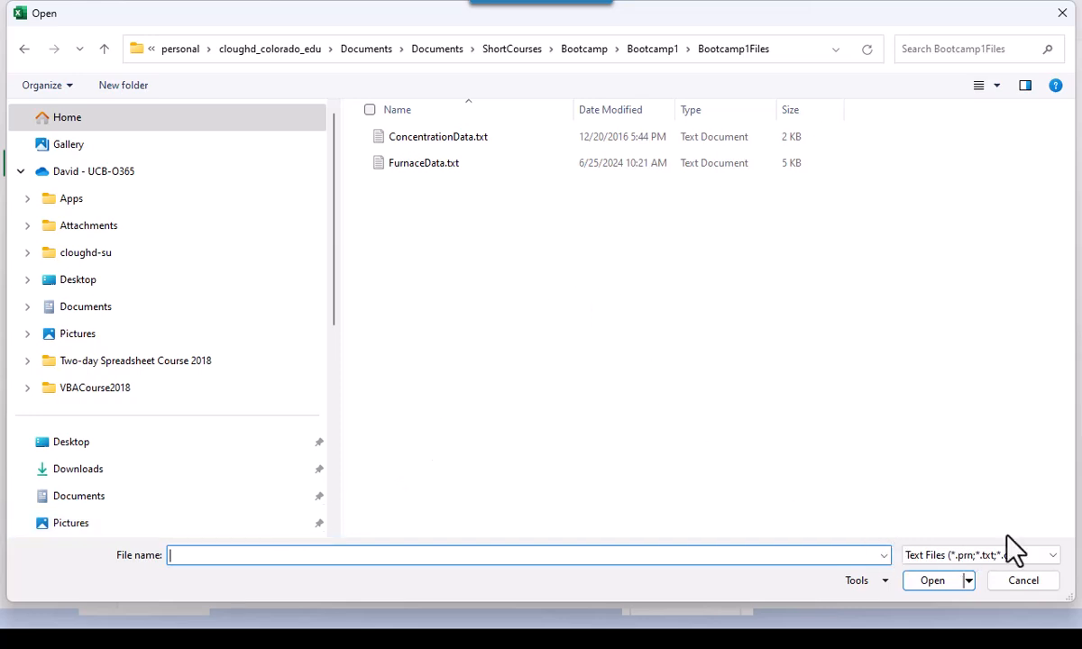
pyautogui.click(1051, 558)
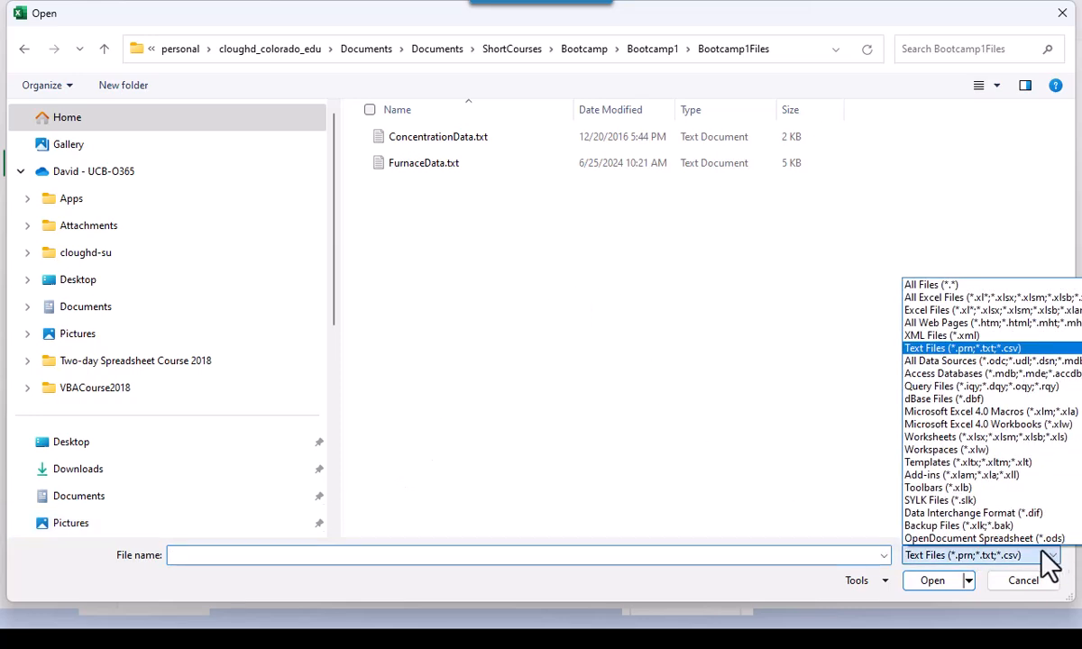
pyautogui.click(950, 297)
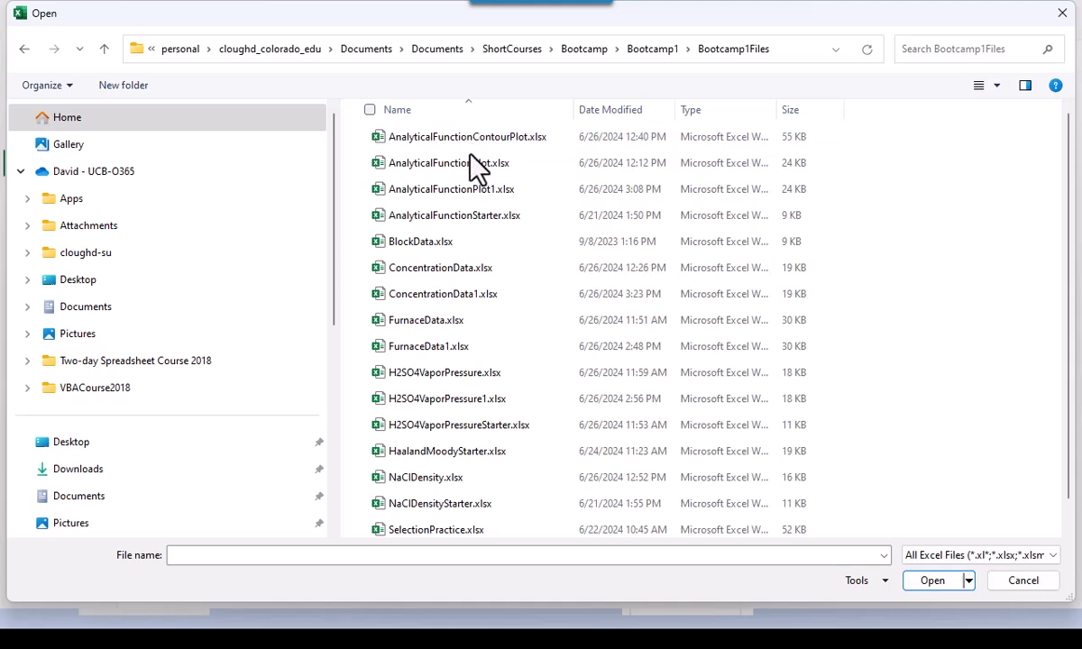
pyautogui.click(485, 229)
pyautogui.press('Escape')
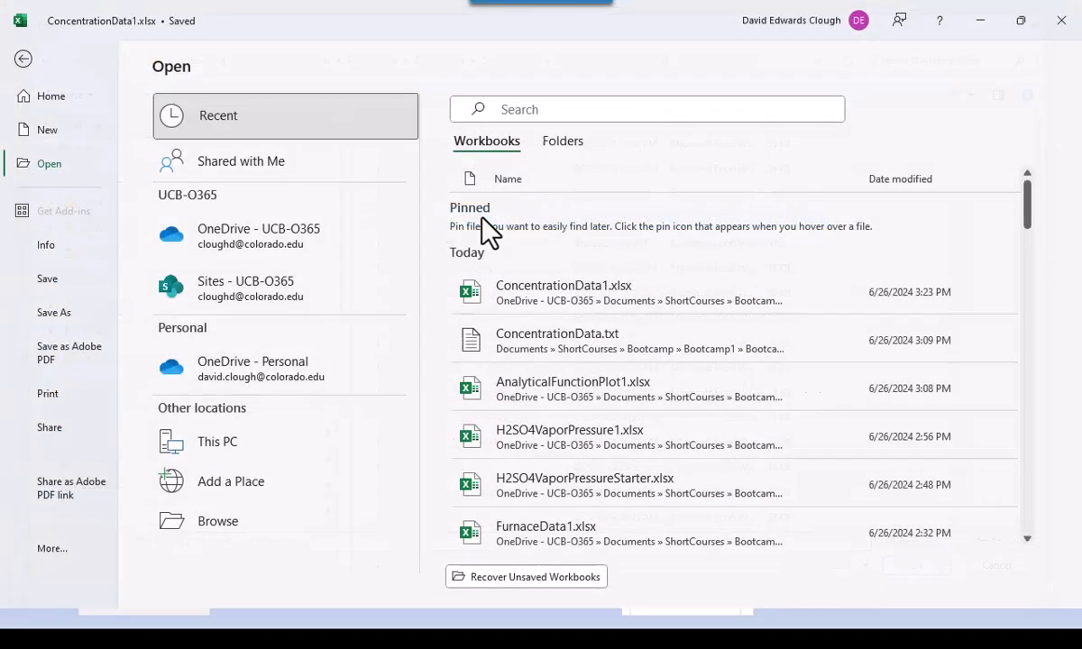
pyautogui.press('Escape')
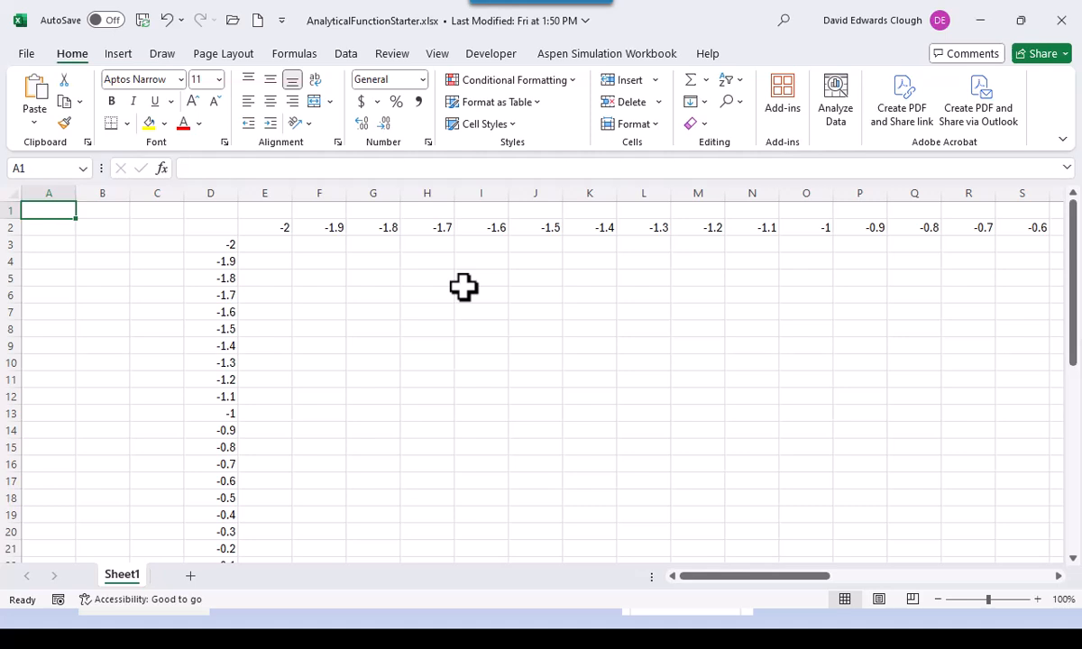
pyautogui.click(422, 377)
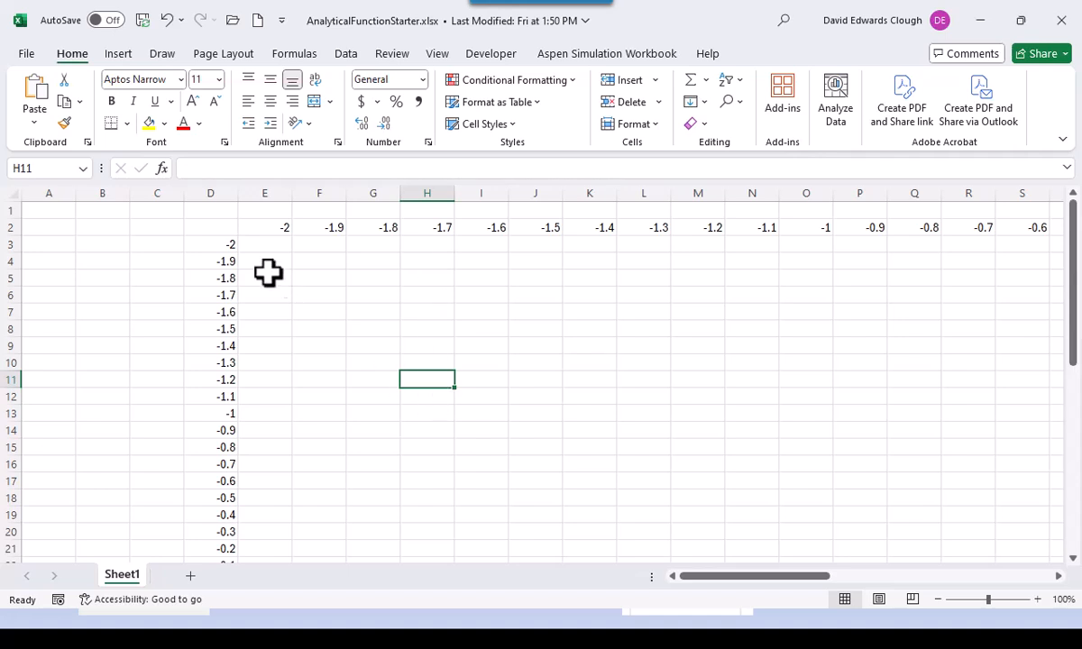
pyautogui.click(213, 228)
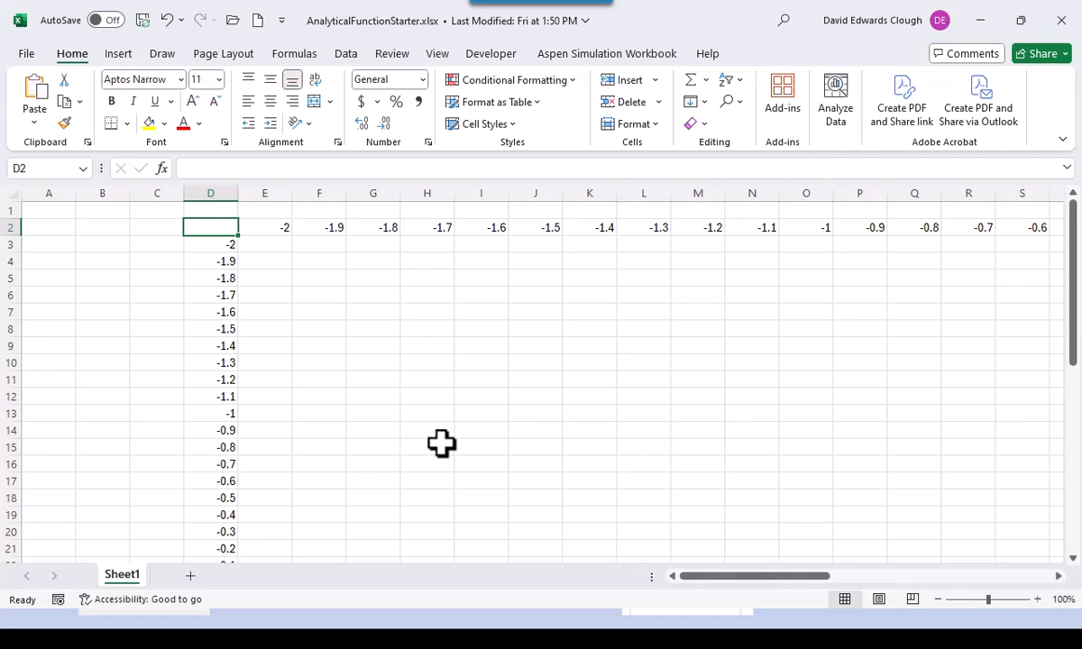
# - Advance the PowerPoint show four slides to Contour and Surface Plots, then return to Excel
pyautogui.hotkey('alt', 'Tab')
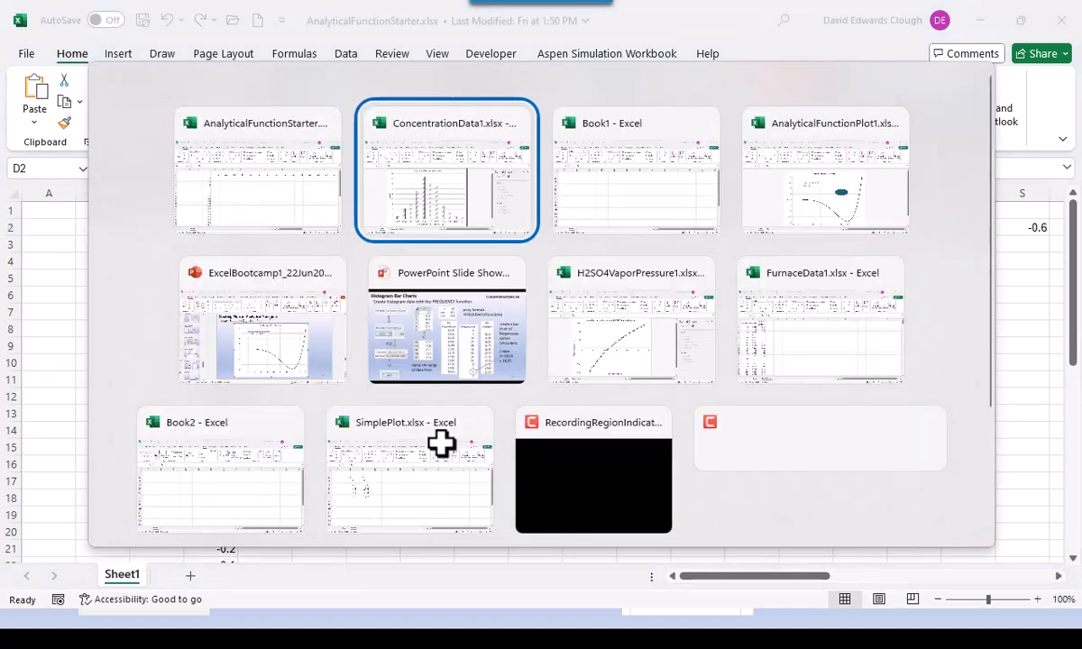
pyautogui.hotkey('alt', 'Tab')
pyautogui.hotkey('alt', 'Tab')
pyautogui.hotkey('alt', 'Tab')
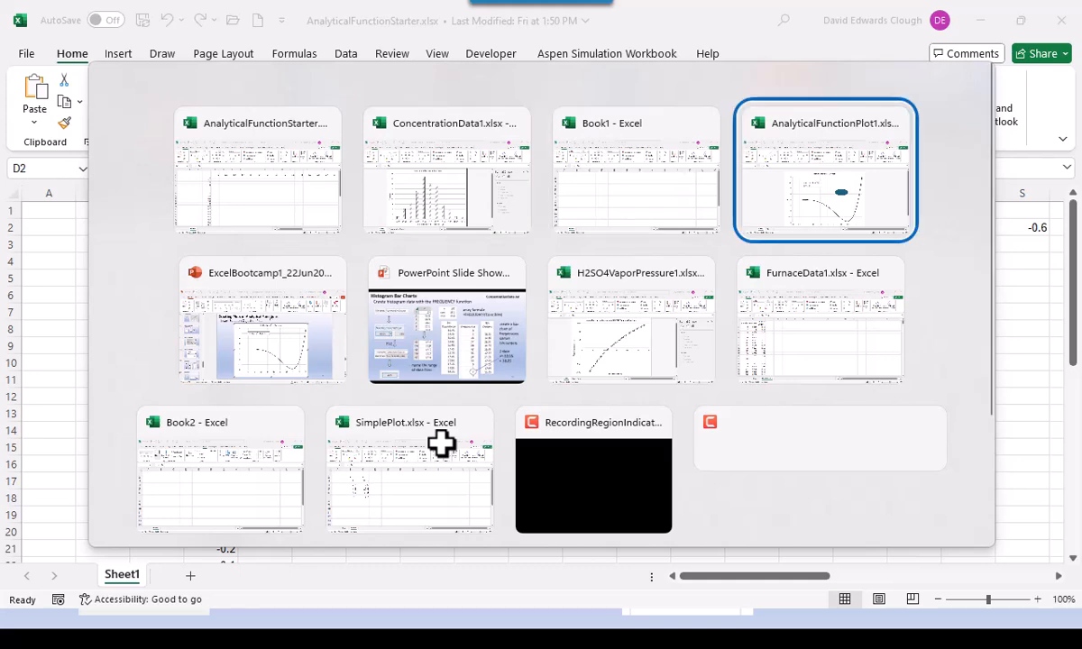
pyautogui.hotkey('alt', 'Tab')
pyautogui.press('Right')
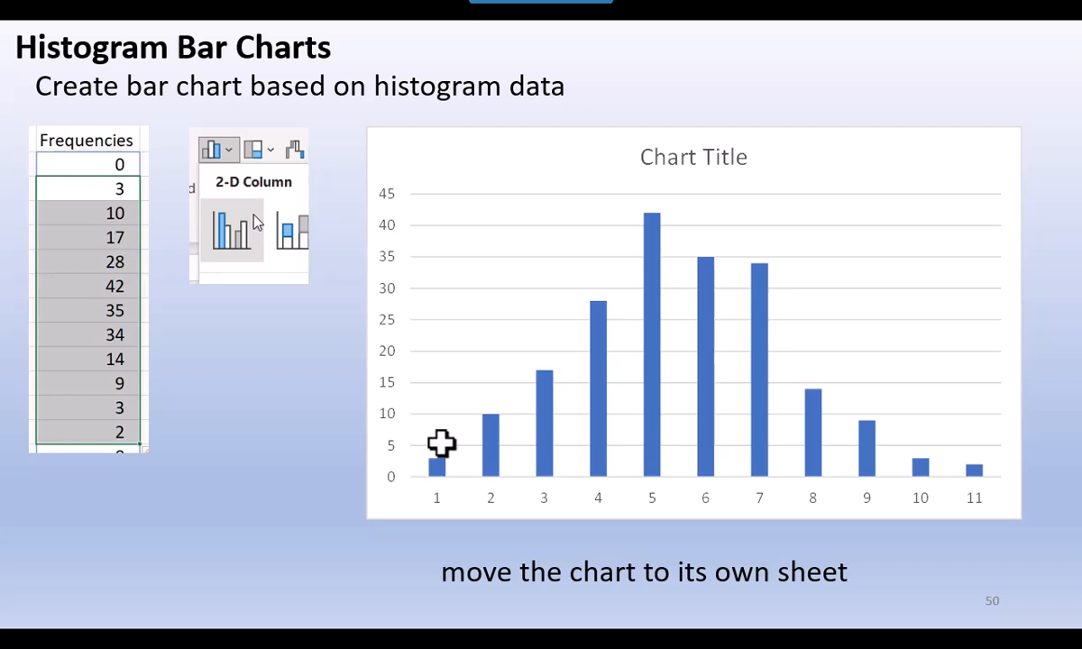
pyautogui.press('Right')
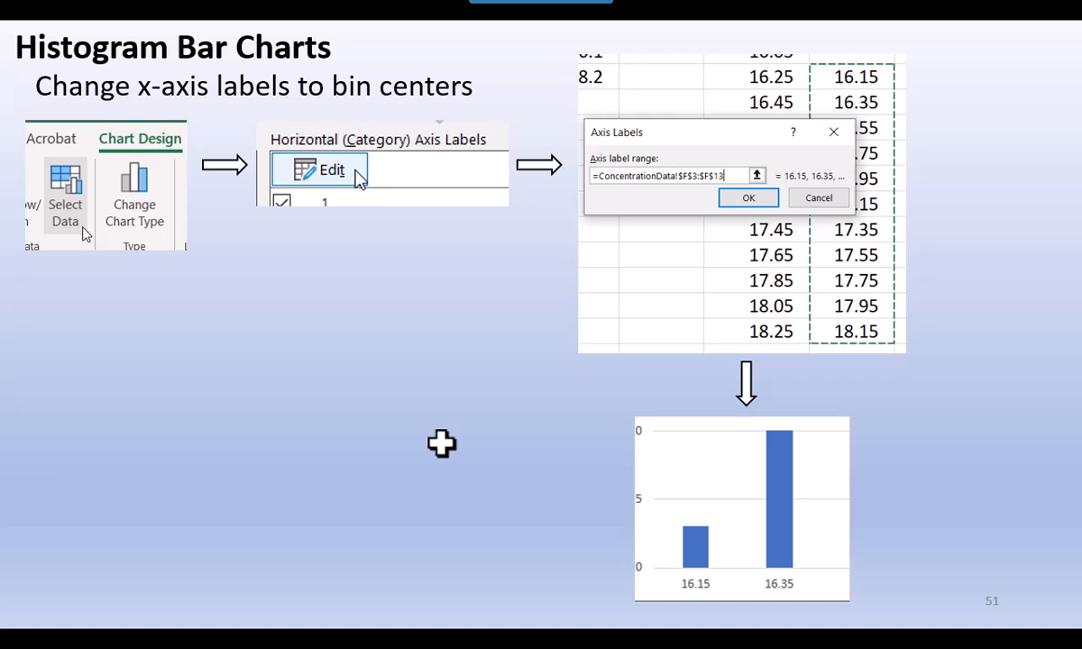
pyautogui.press('Right')
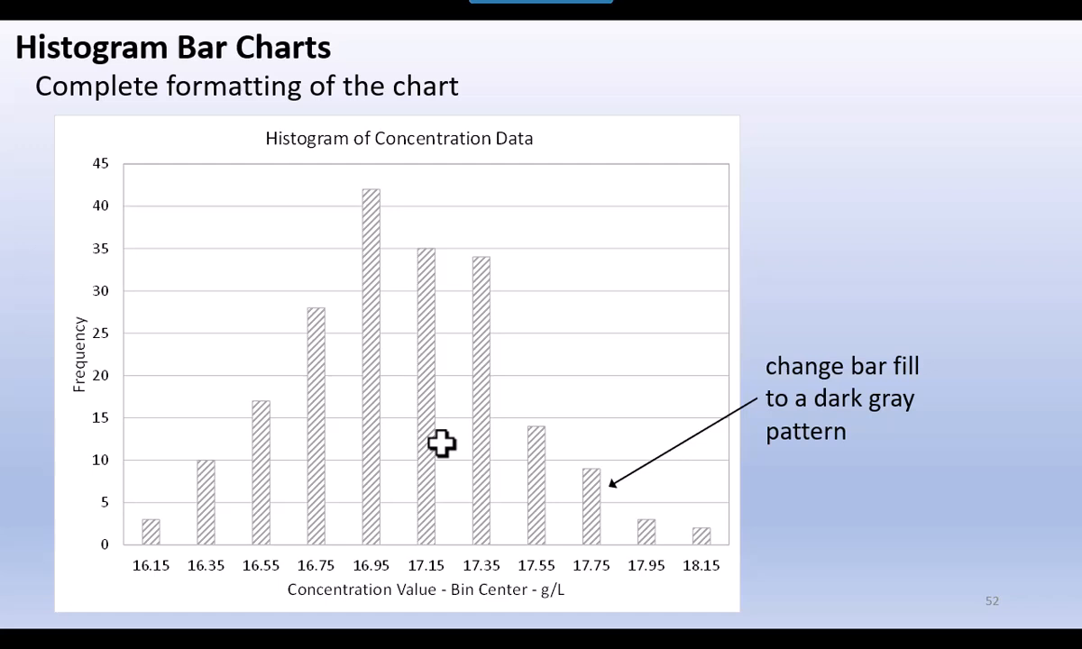
pyautogui.press('Right')
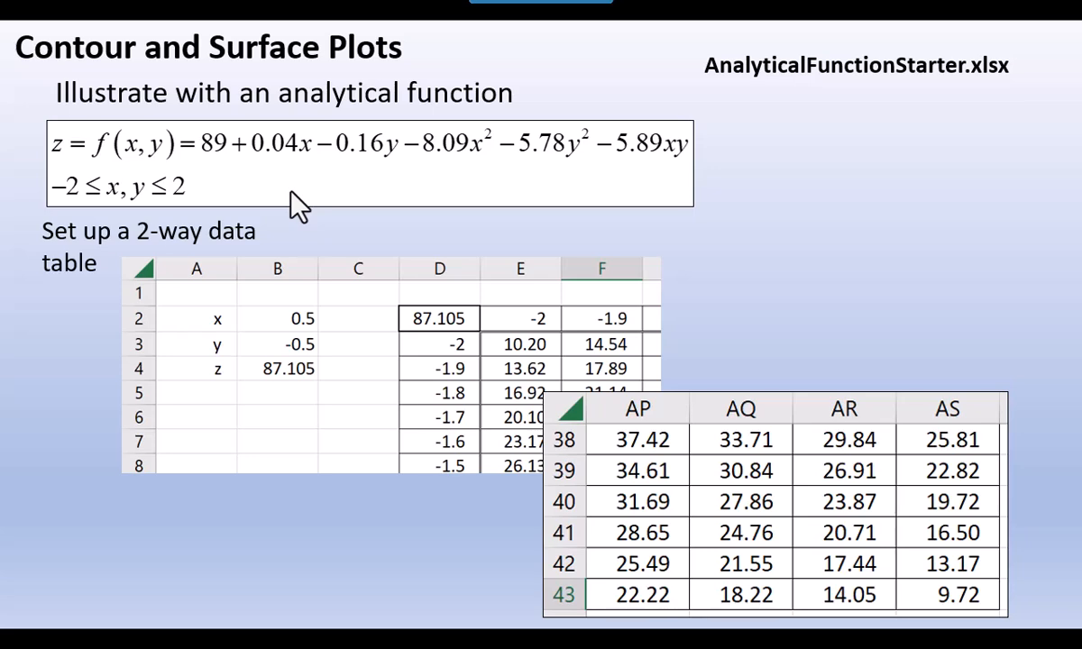
pyautogui.hotkey('alt', 'Tab')
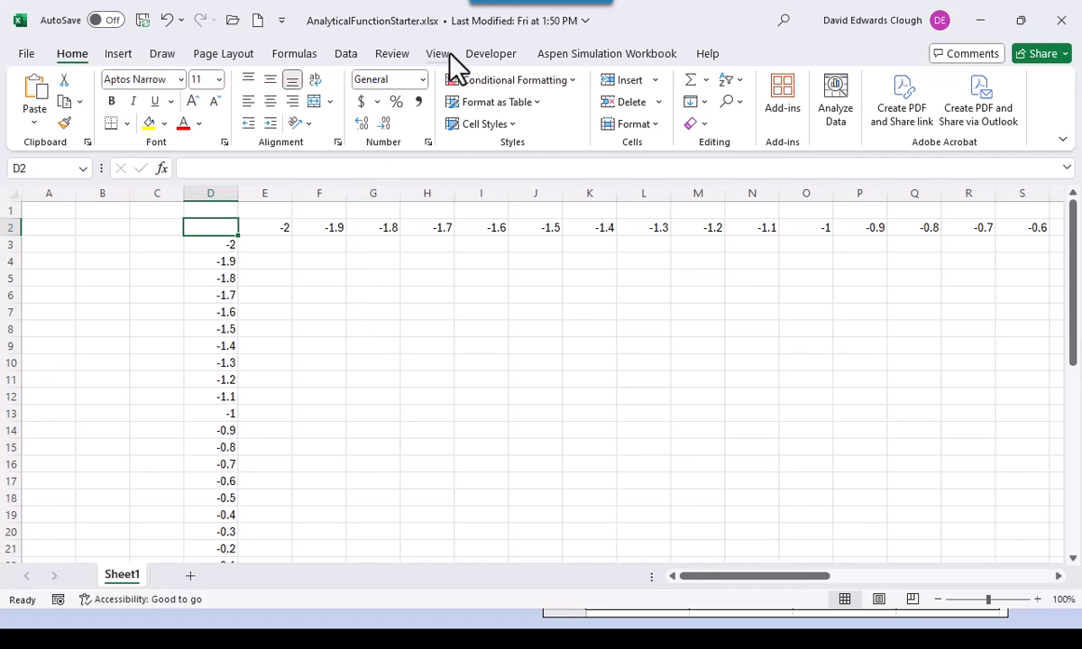
# - Zoom the worksheet to a custom 150%
pyautogui.click(440, 56)
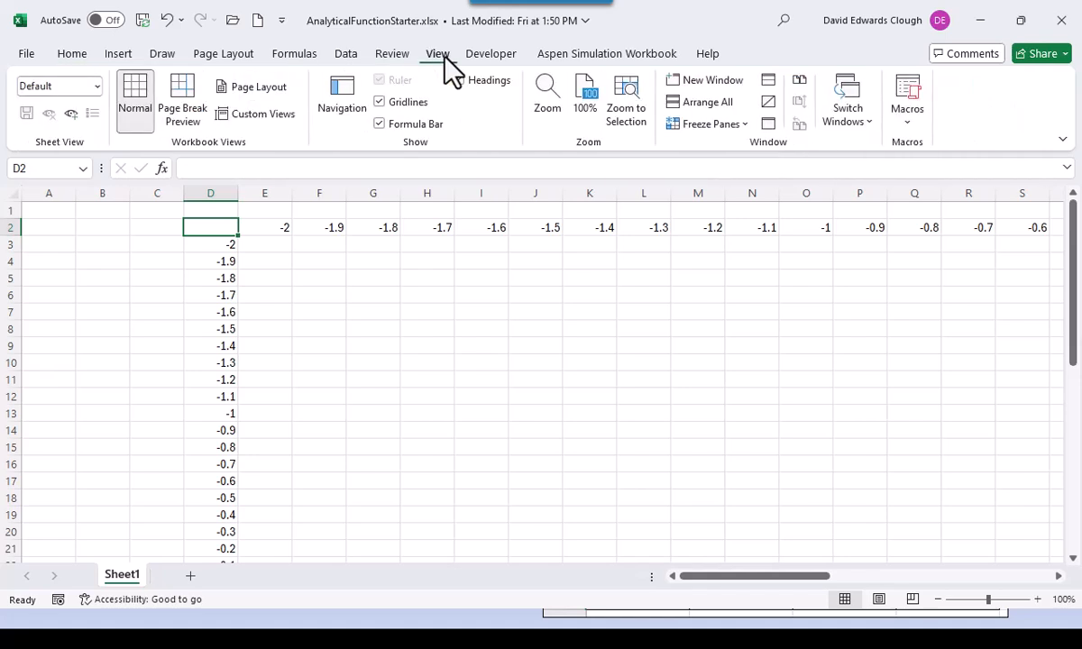
pyautogui.click(547, 113)
pyautogui.click(631, 427)
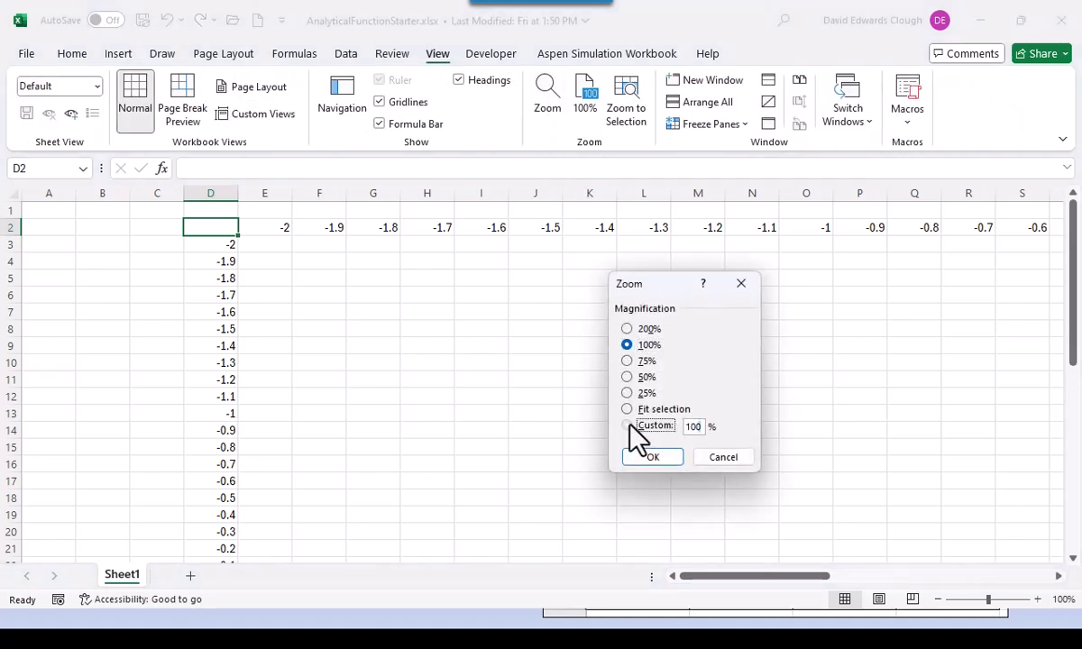
pyautogui.write('150')
pyautogui.press('Return')
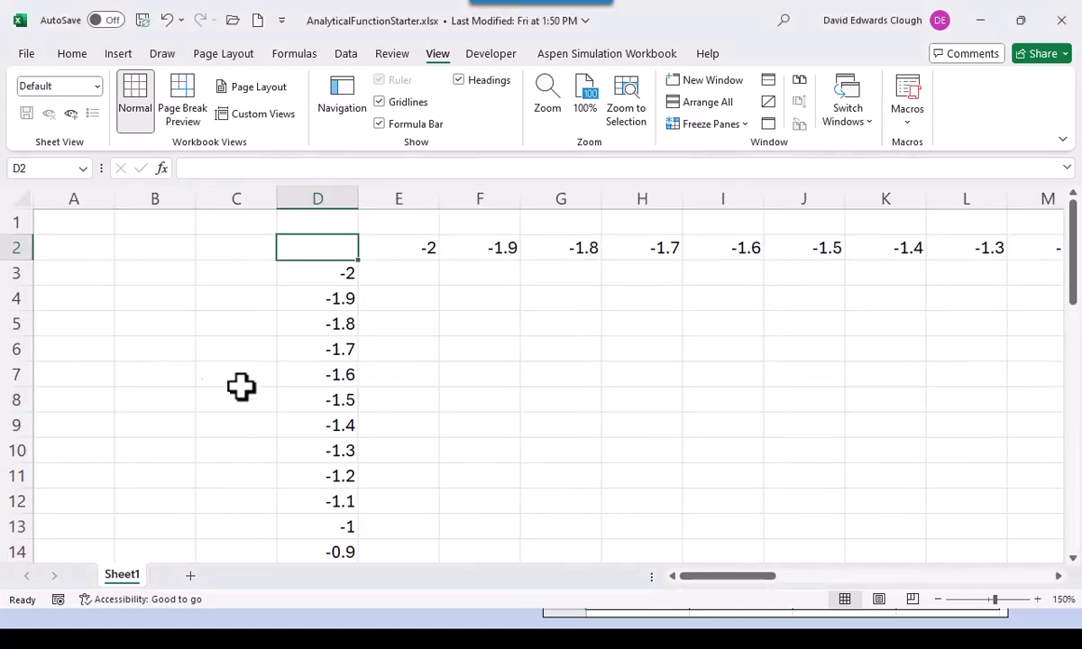
# - Enter x, y and z in A2:A4 and right-align them
pyautogui.click(85, 252)
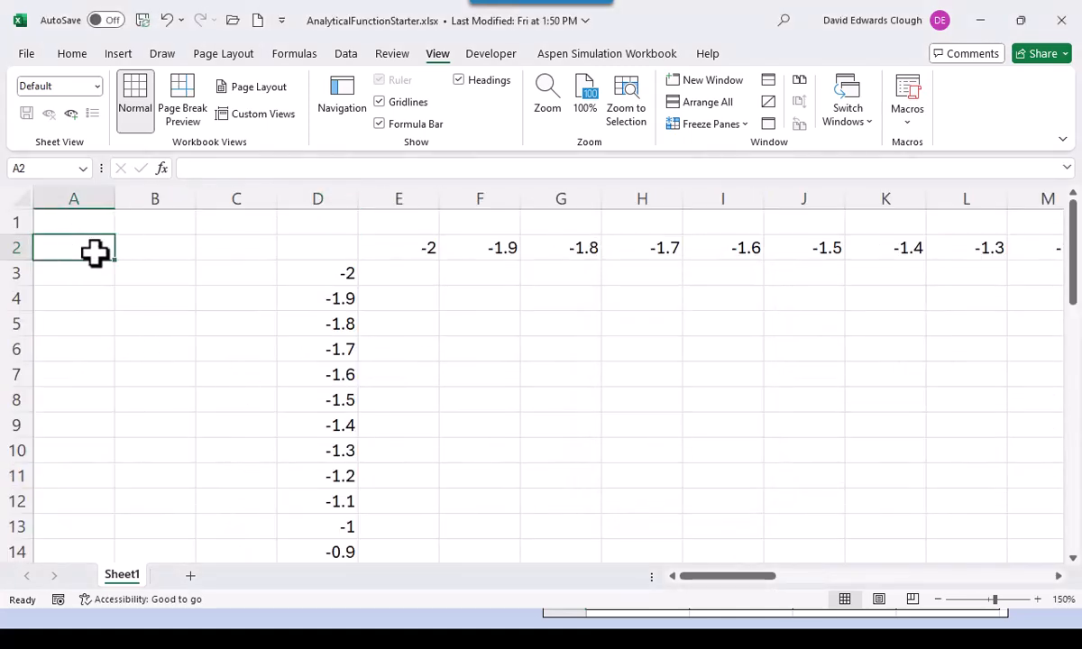
pyautogui.write('x')
pyautogui.press('Return')
pyautogui.write('y')
pyautogui.press('Return')
pyautogui.write('z')
pyautogui.press('Return')
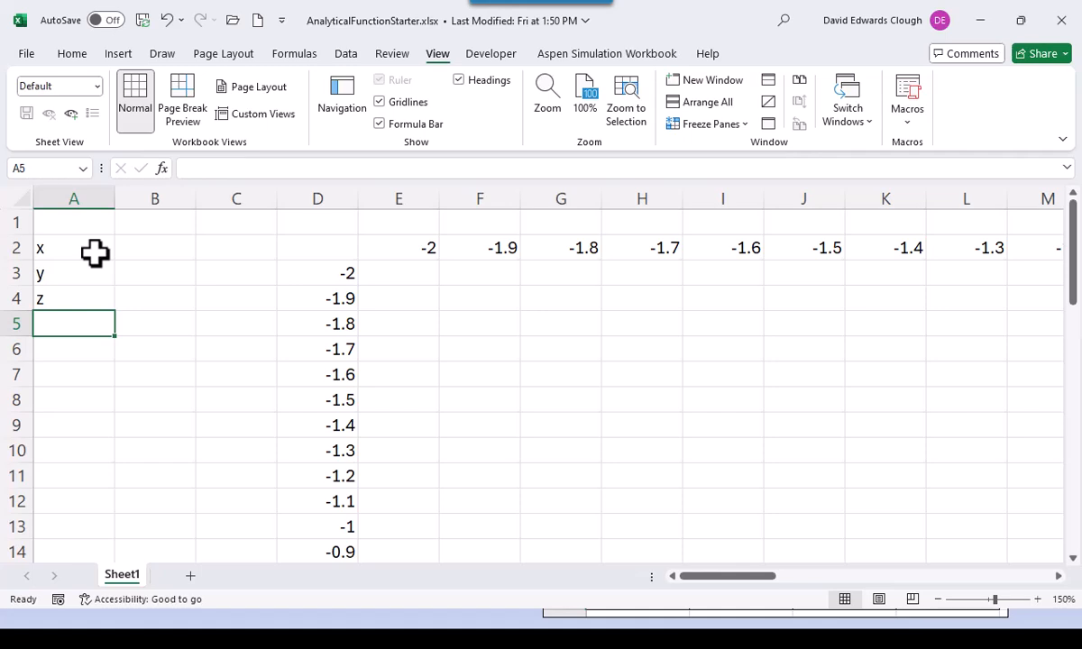
pyautogui.moveTo(79, 231); pyautogui.dragTo(92, 292)
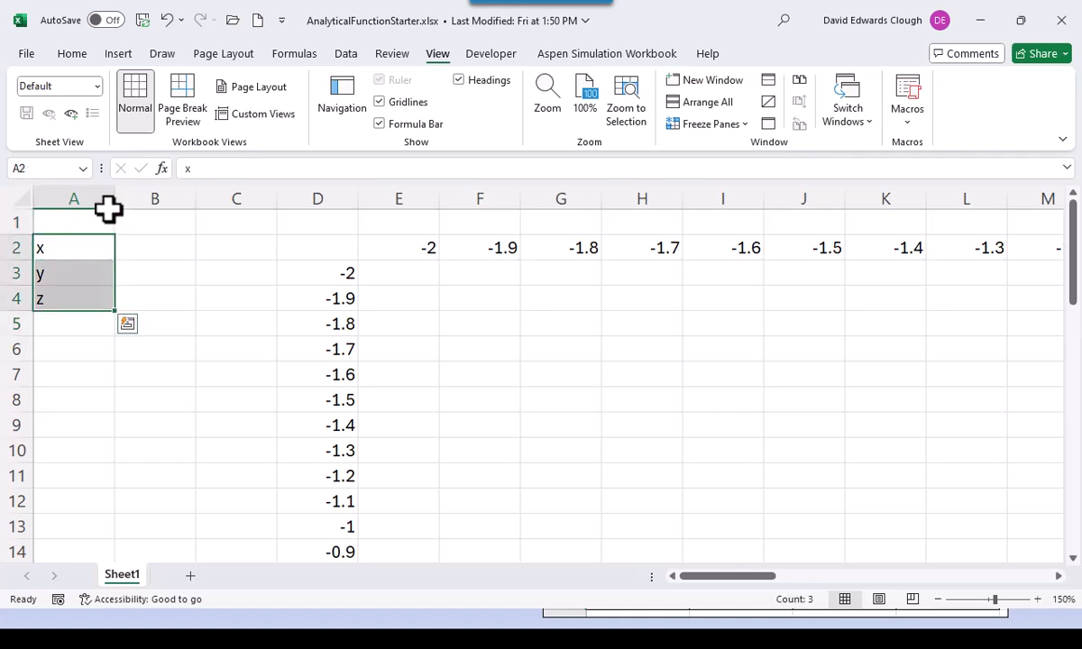
pyautogui.click(70, 54)
pyautogui.click(293, 102)
pyautogui.hotkey('alt', 'Tab')
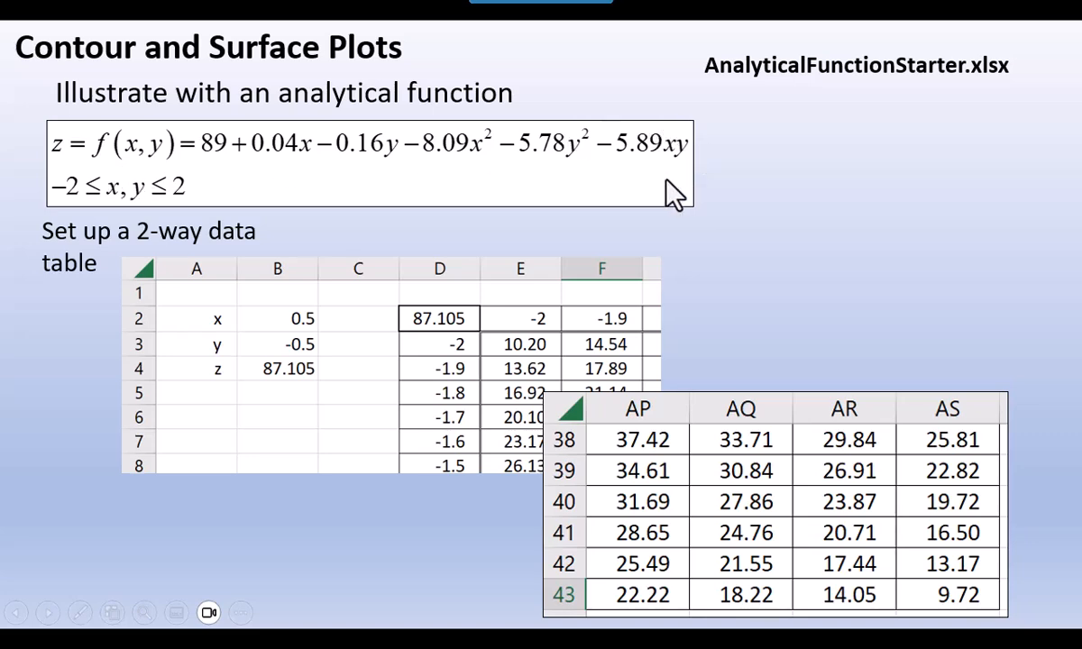
pyautogui.hotkey('alt', 'Tab')
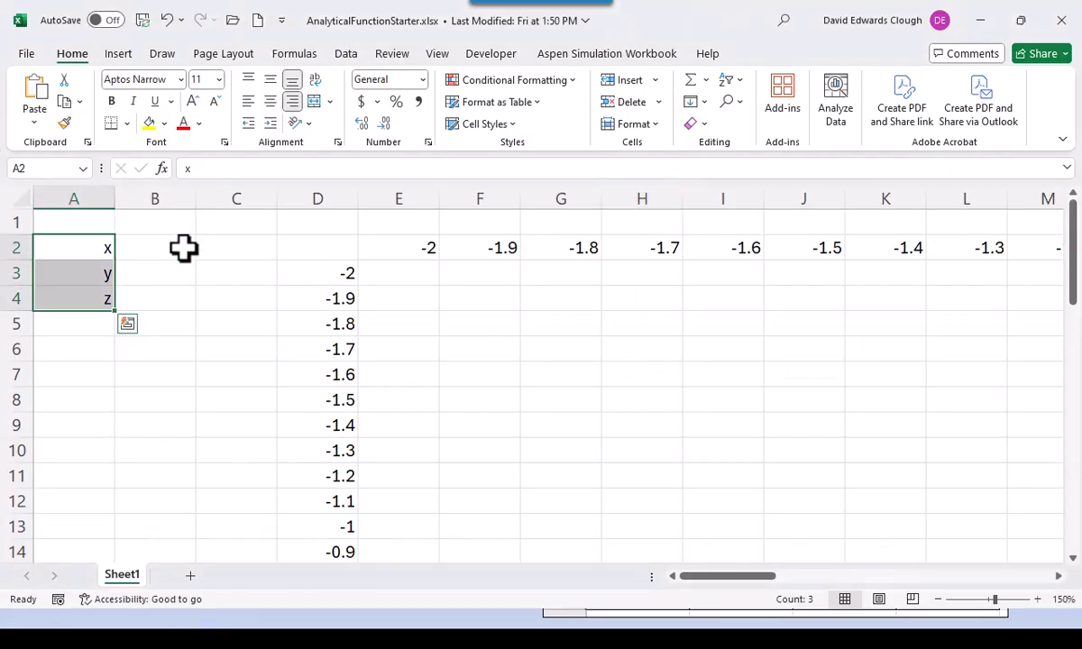
# - Put a centred y heading in E1 and a right-aligned x in C3
pyautogui.click(184, 249)
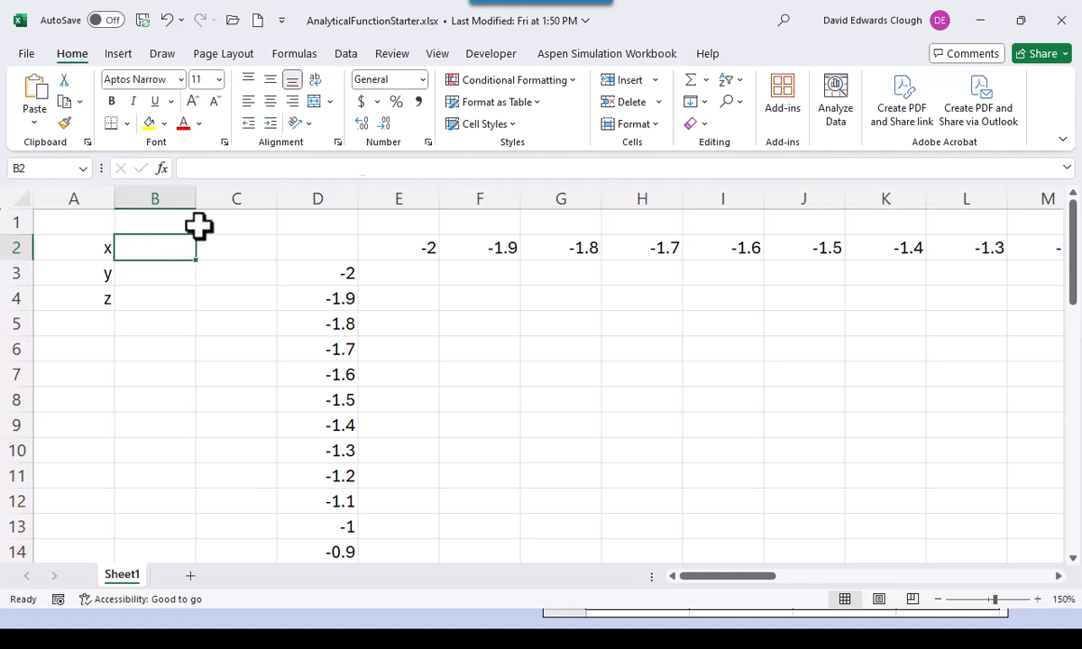
pyautogui.click(423, 222)
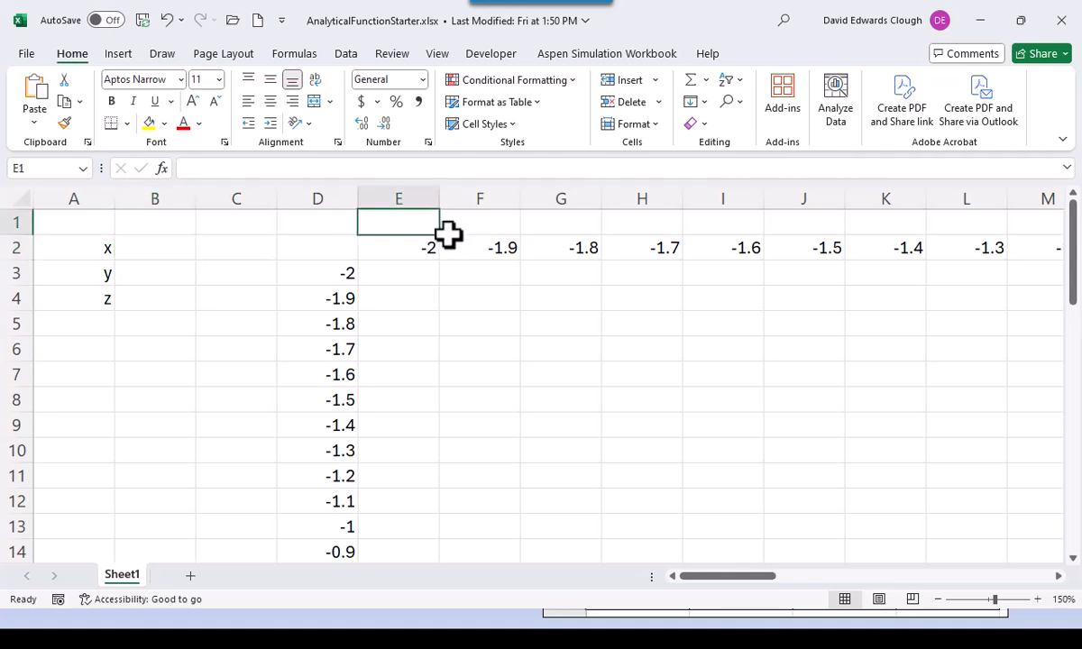
pyautogui.write('y')
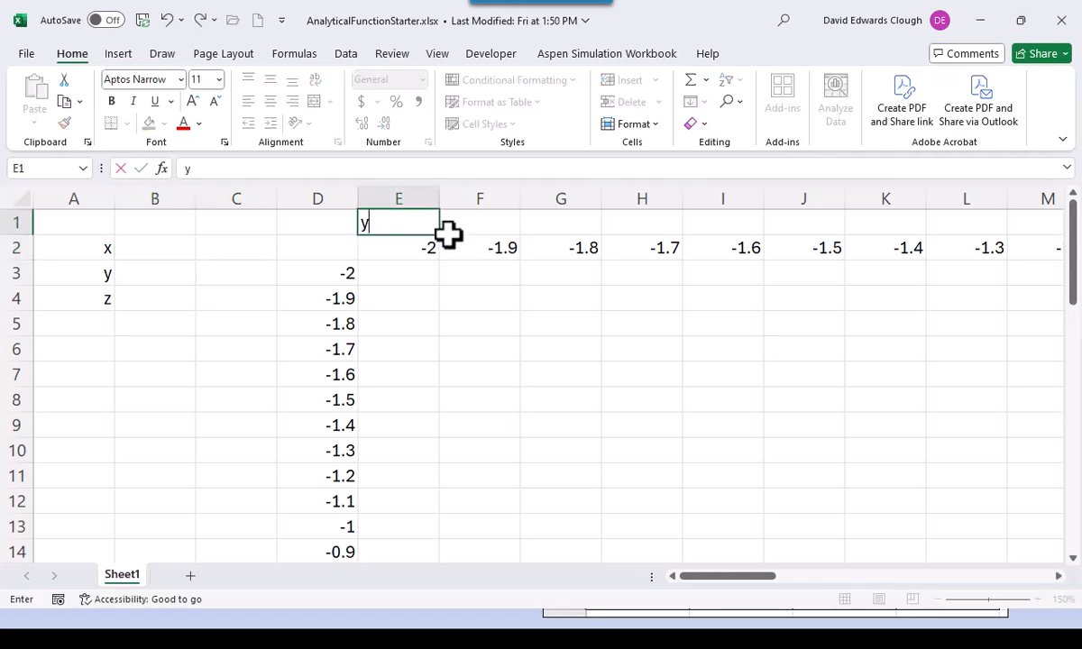
pyautogui.click(267, 277)
pyautogui.write('x')
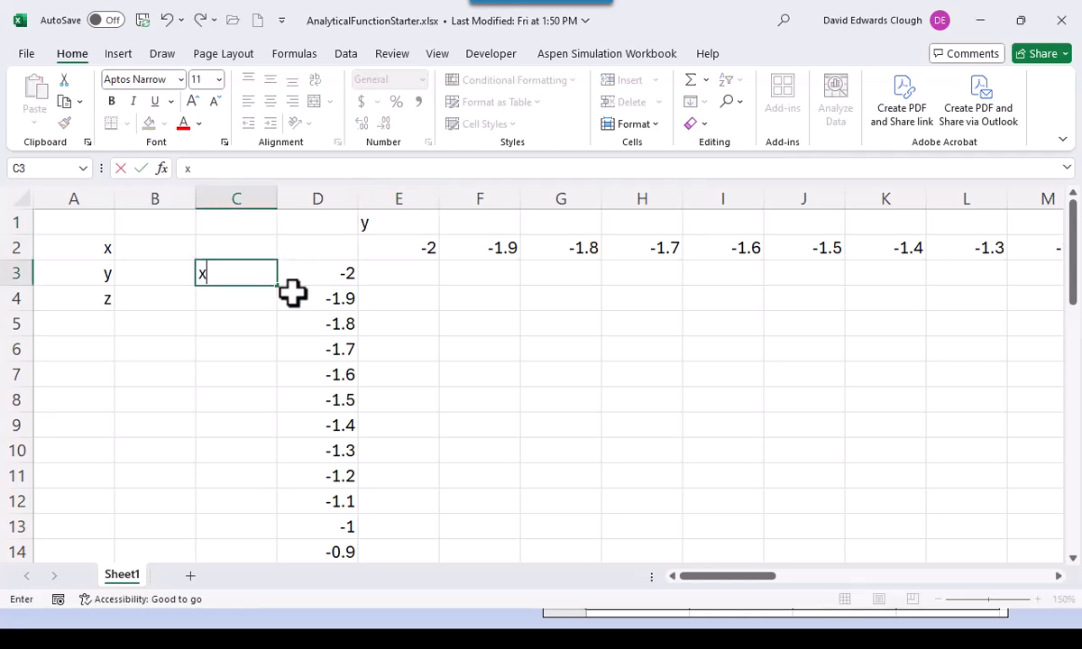
pyautogui.hotkey('ctrl', 'Return')
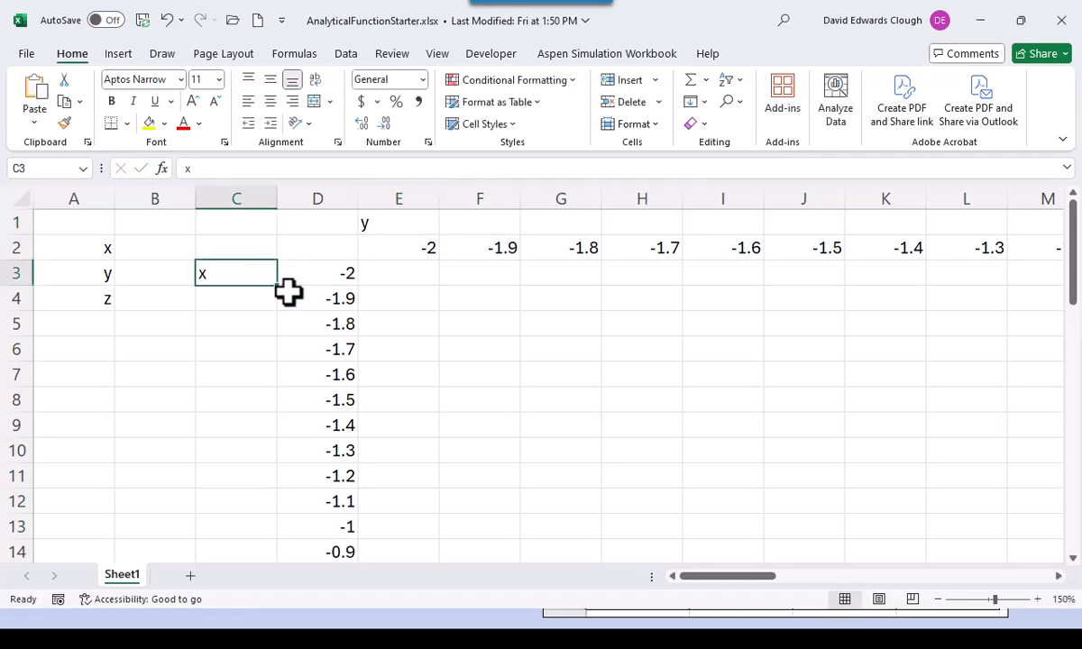
pyautogui.click(288, 102)
pyautogui.click(385, 224)
pyautogui.click(270, 102)
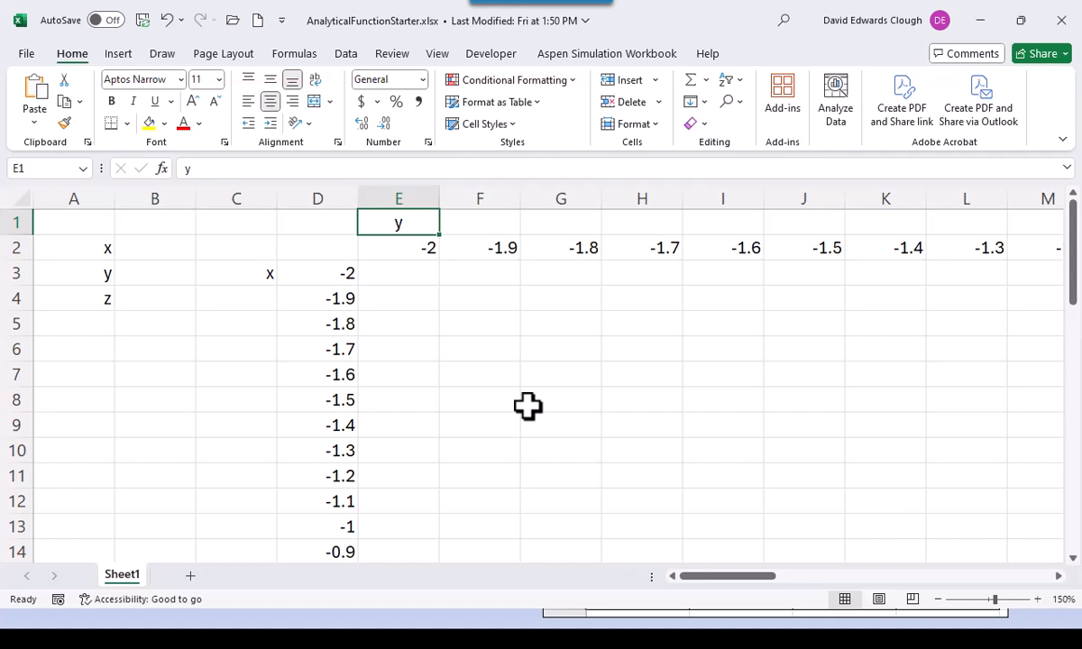
# - Enter 0.5 in B2 and -0.5 in B3, then select A2:B4
pyautogui.click(186, 247)
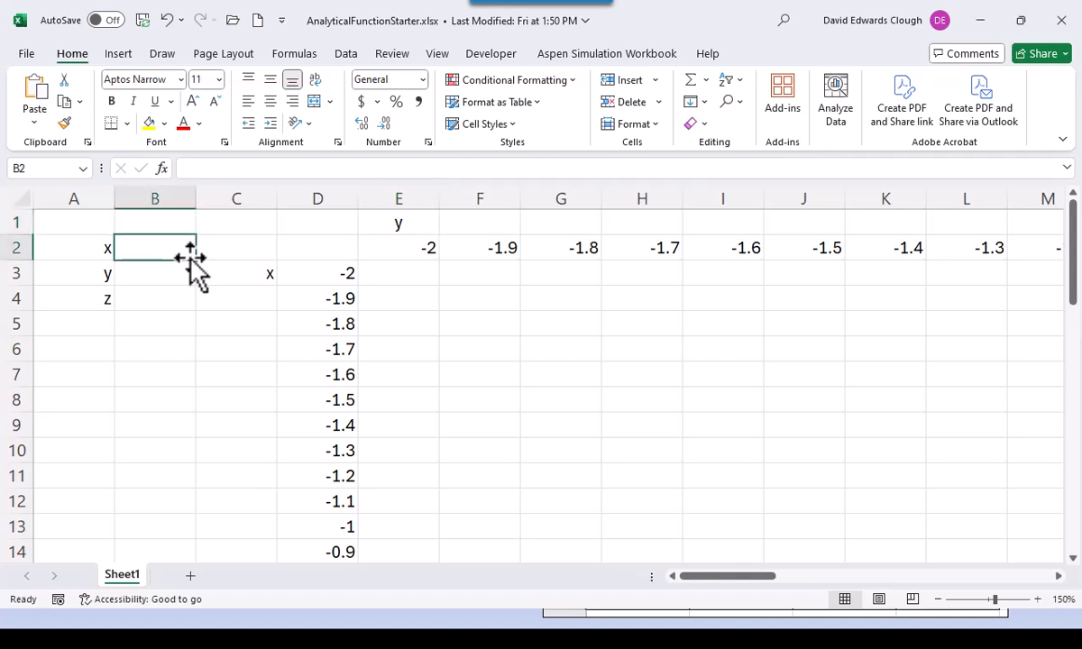
pyautogui.write('0.5')
pyautogui.press('Return')
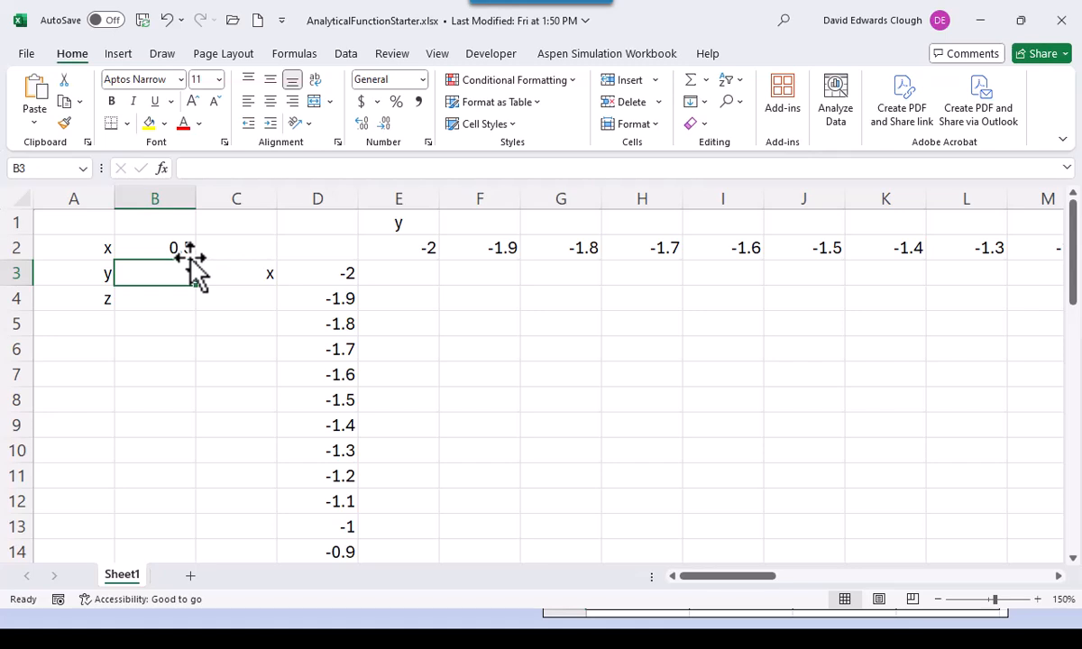
pyautogui.write('-0.5')
pyautogui.hotkey('ctrl', 'Return')
pyautogui.press('Return')
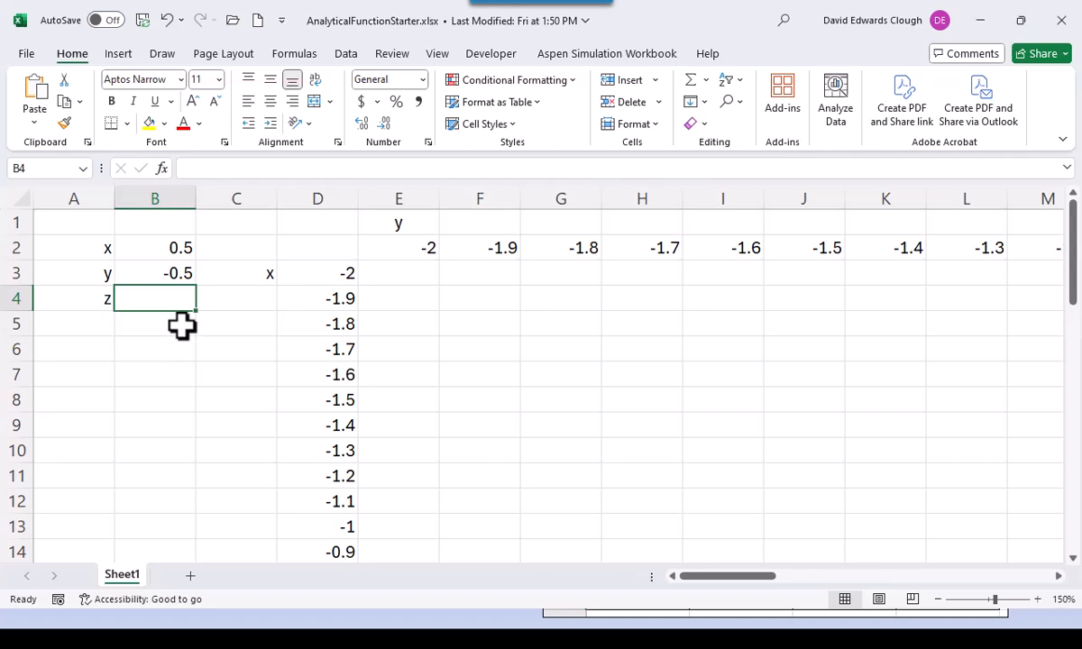
pyautogui.moveTo(101, 247); pyautogui.dragTo(155, 302)
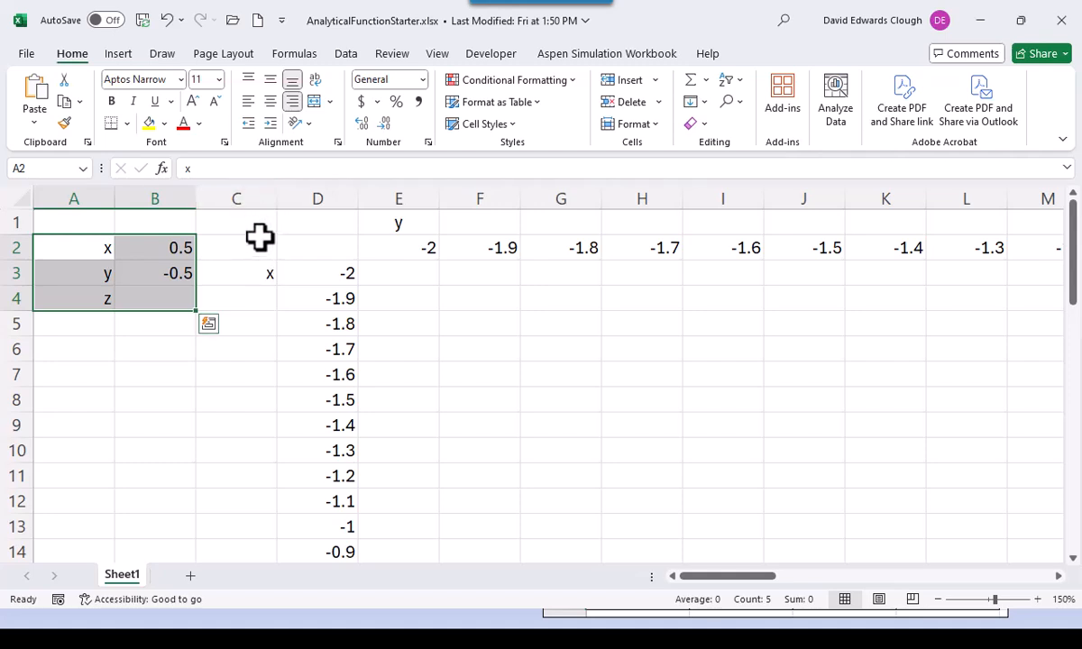
# - Name B2, B3 and B4 as x, y and z from the left-column labels and confirm the names
pyautogui.click(288, 52)
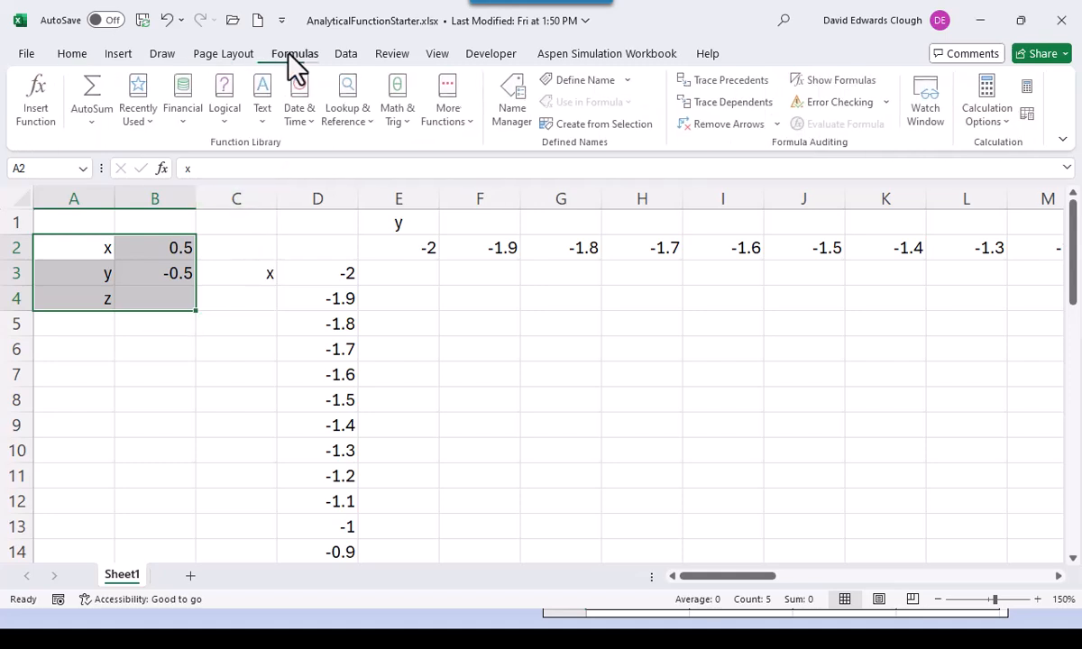
pyautogui.click(574, 126)
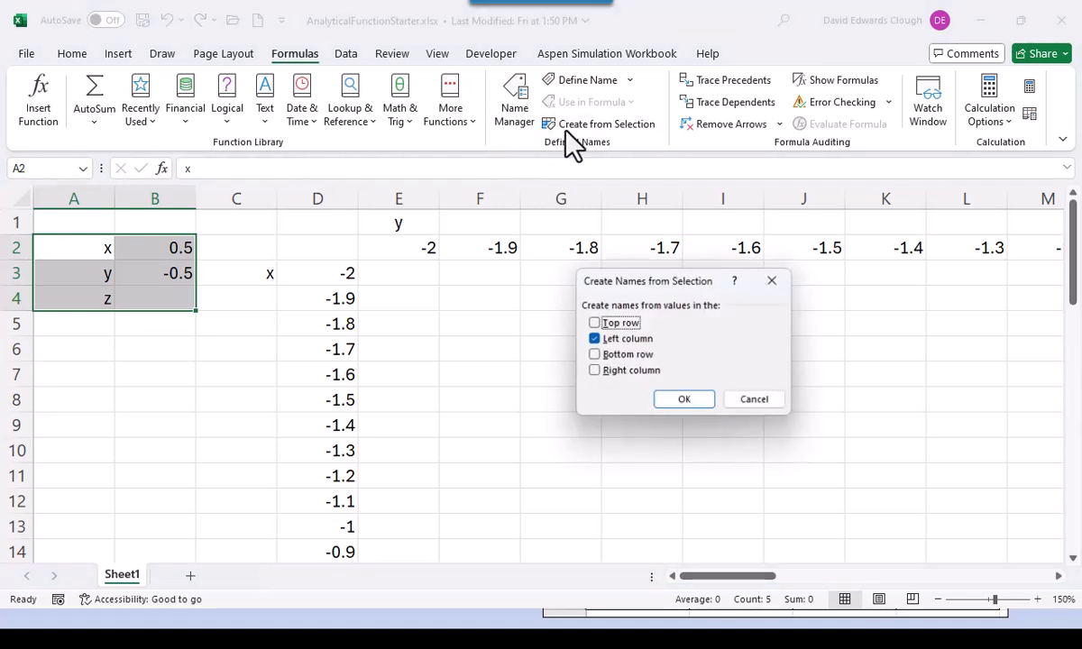
pyautogui.click(687, 406)
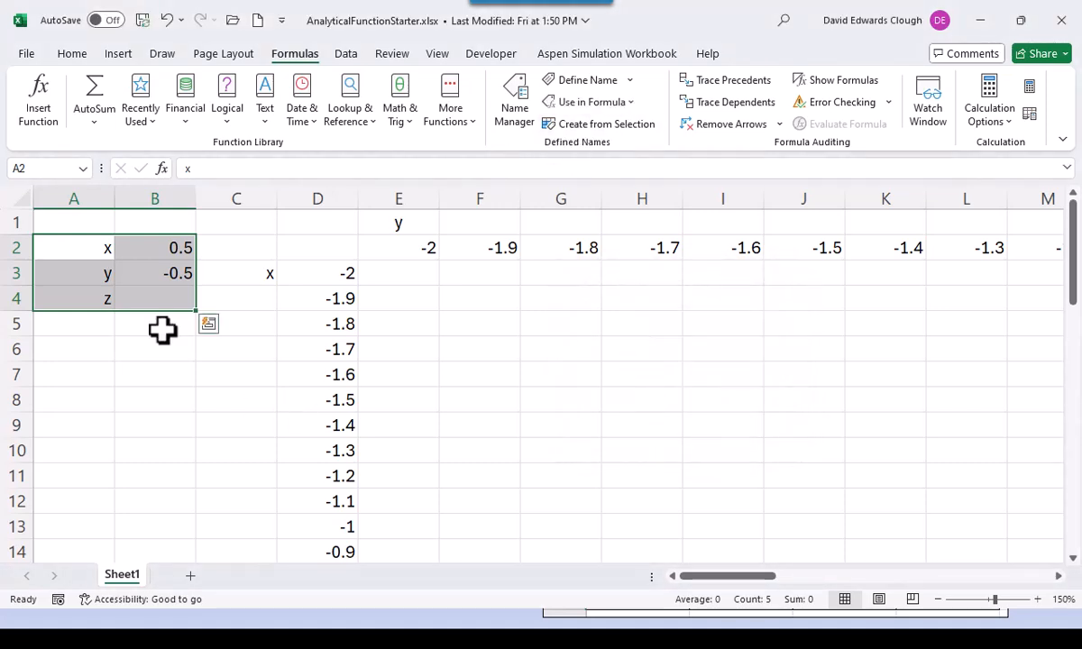
pyautogui.click(164, 252)
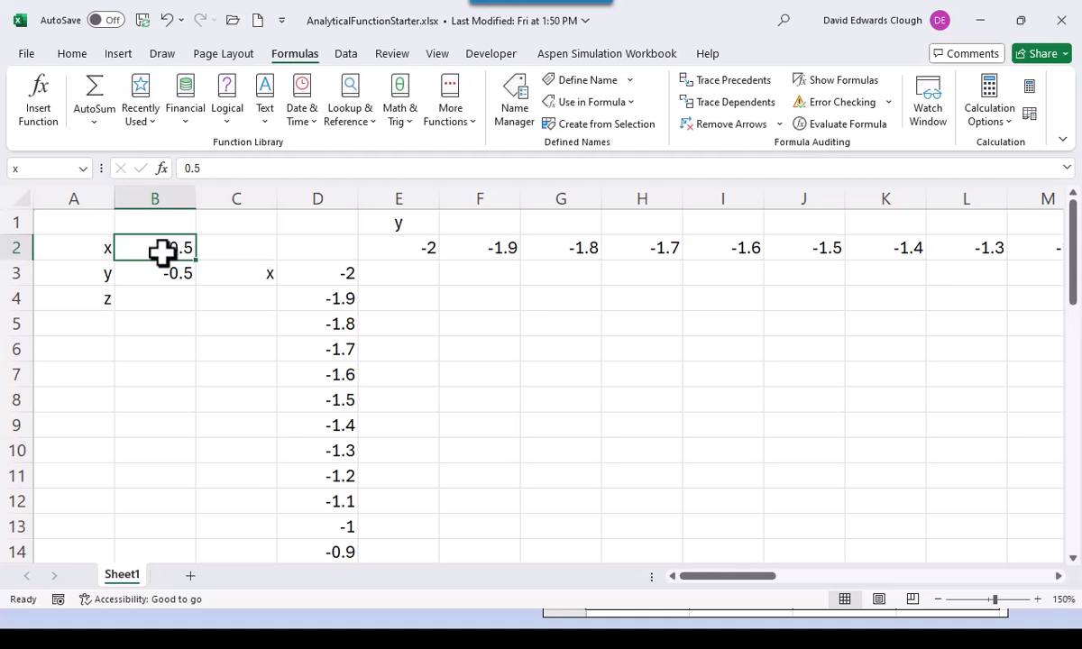
pyautogui.press('Down')
pyautogui.press('Down')
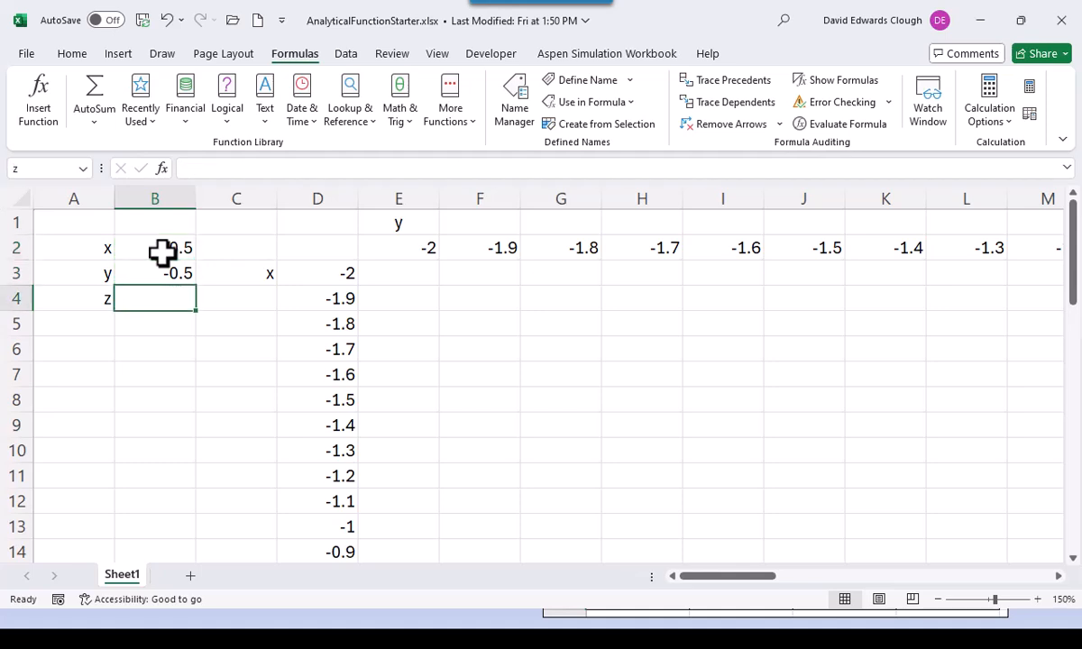
# - Begin the z formula =89+0.04*x in cell B4
pyautogui.click(163, 299)
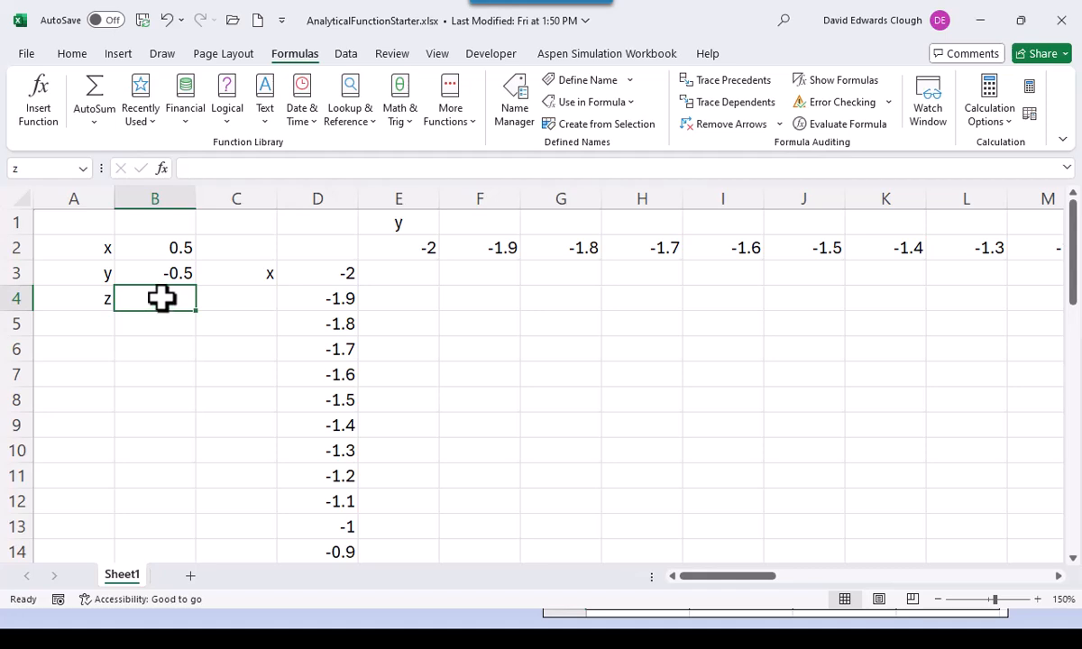
pyautogui.write('=89')
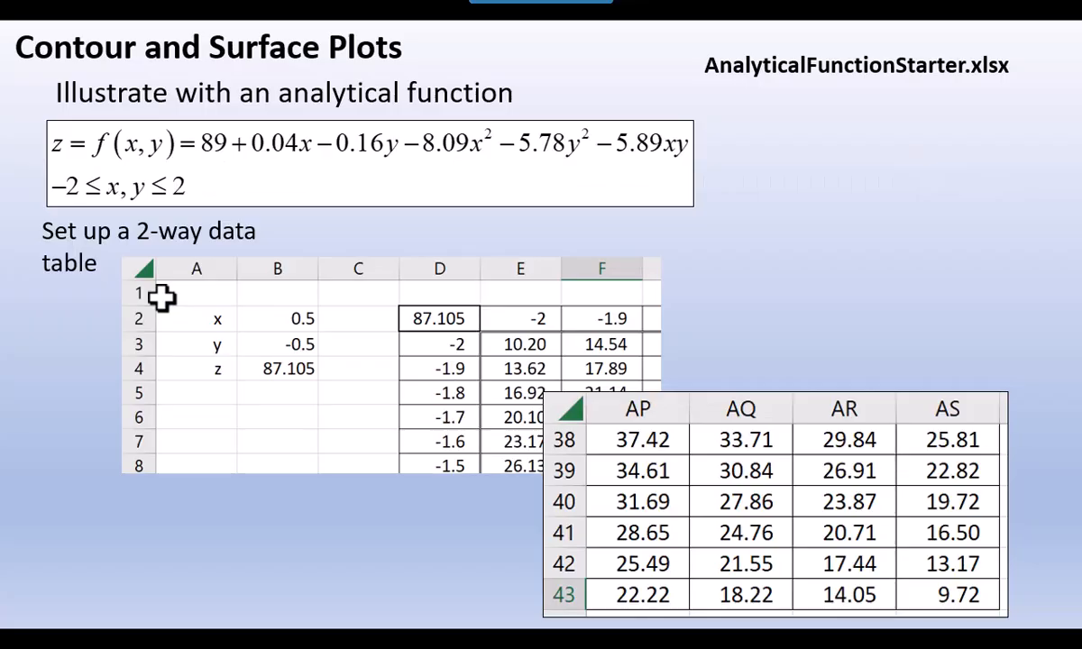
pyautogui.write('+')
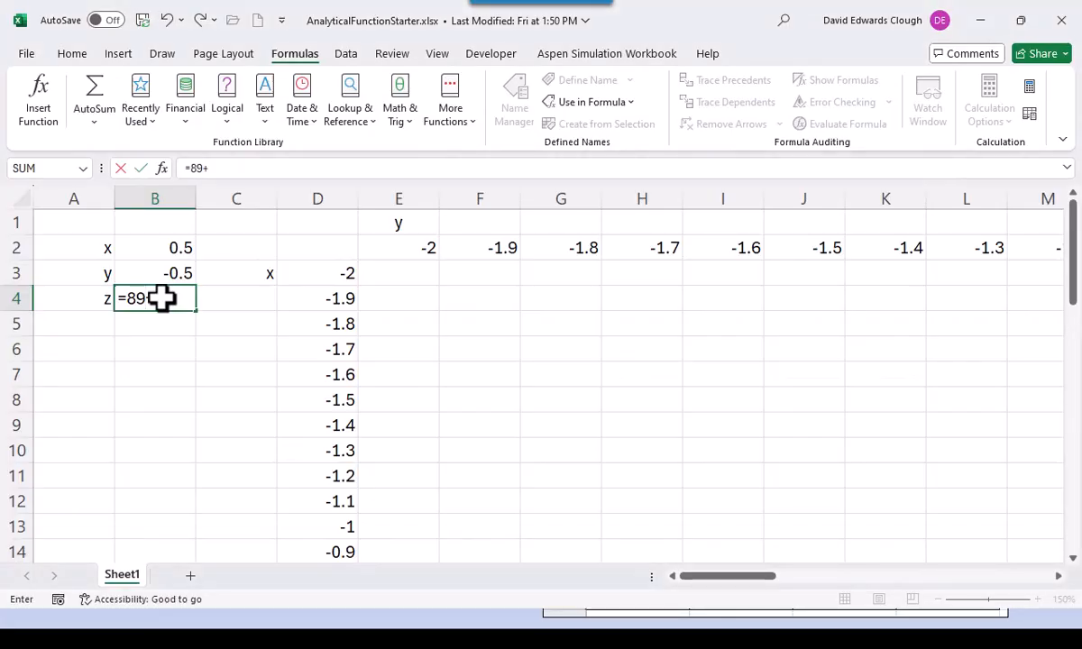
pyautogui.write('0.04*x')
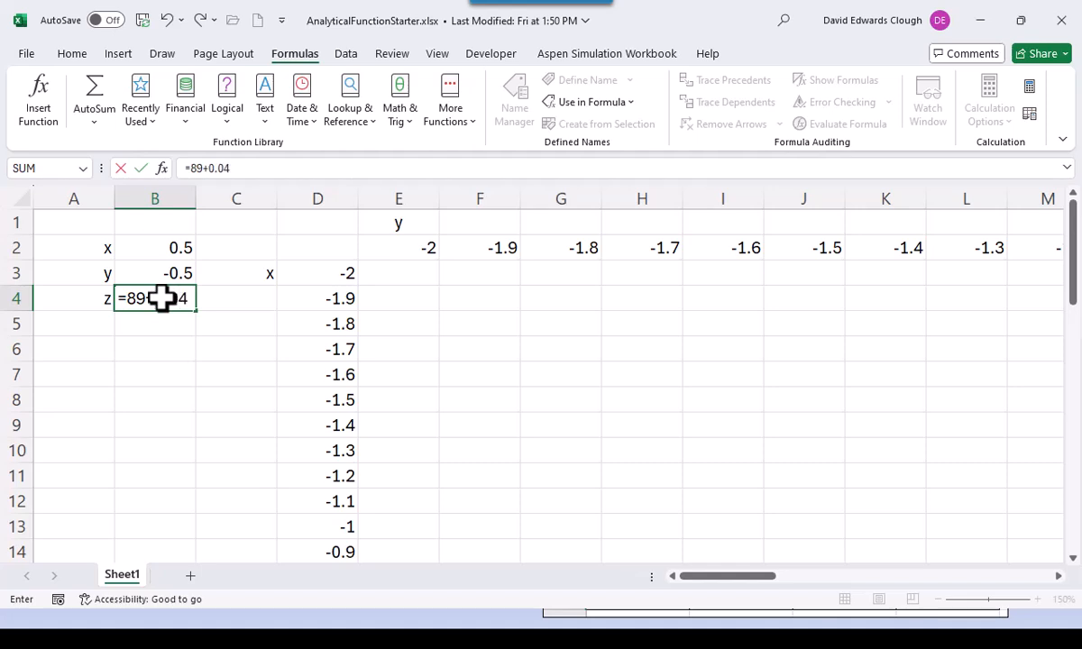
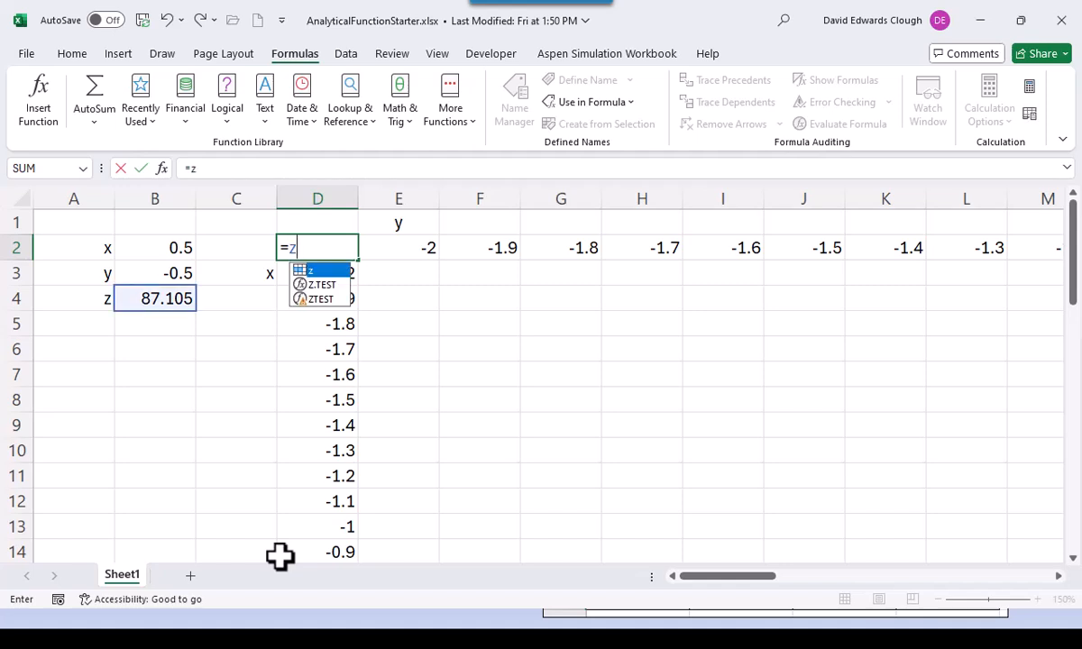
# - Enter =z in D2 and select the whole x–y grid down to row 43 and across to column AS
pyautogui.hotkey('ctrl', 'Return')
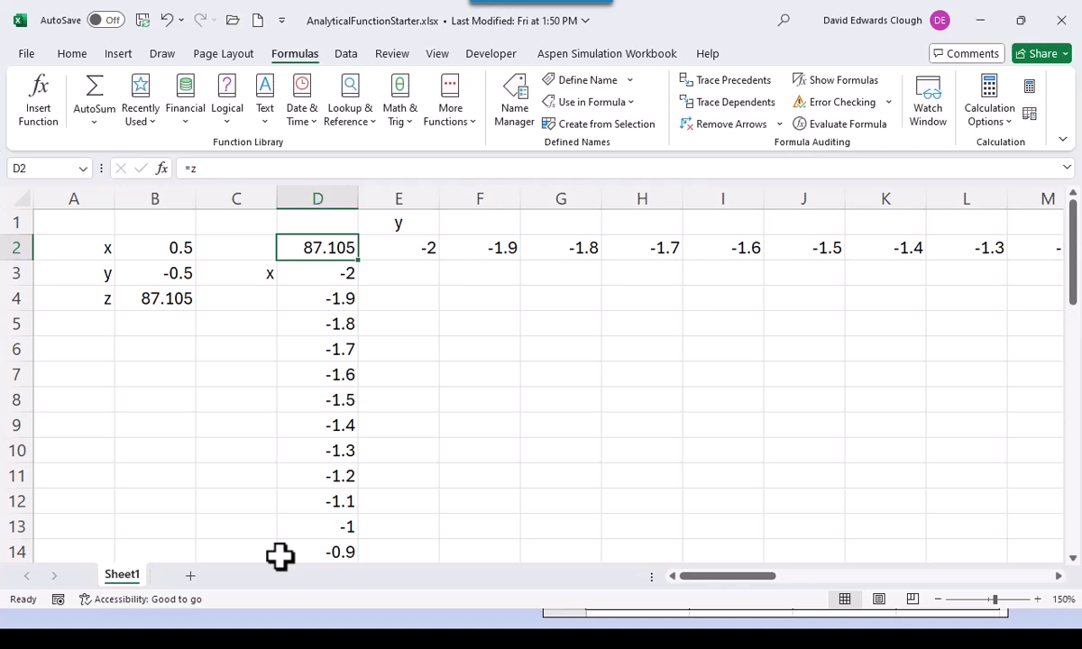
pyautogui.hotkey('ctrl', 'shift', 'Down')
pyautogui.hotkey('ctrl', 'shift', 'Right')
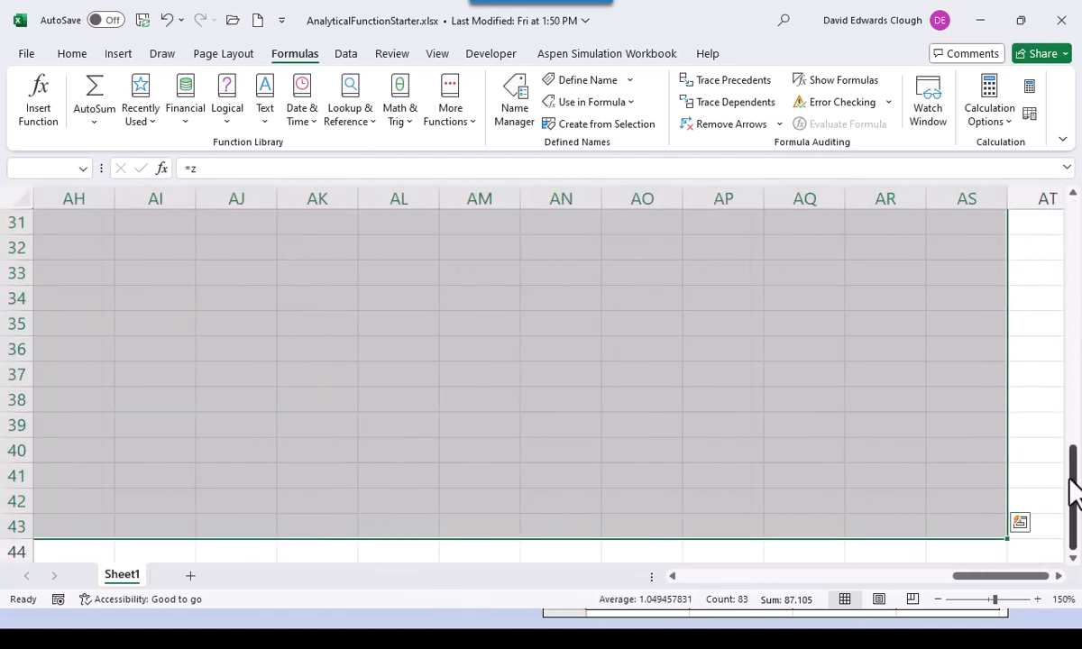
# - Build a two-variable data table on the grid with row input B3 (y) and column input B2 (x)
pyautogui.moveTo(1073, 477); pyautogui.dragTo(1059, 172)
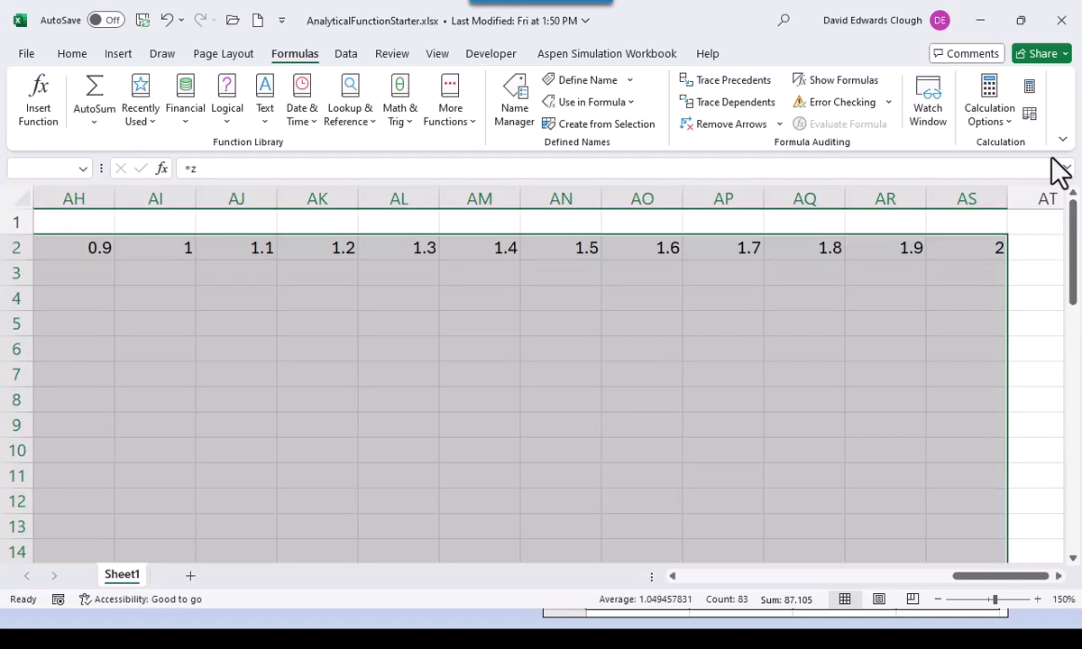
pyautogui.click(689, 574)
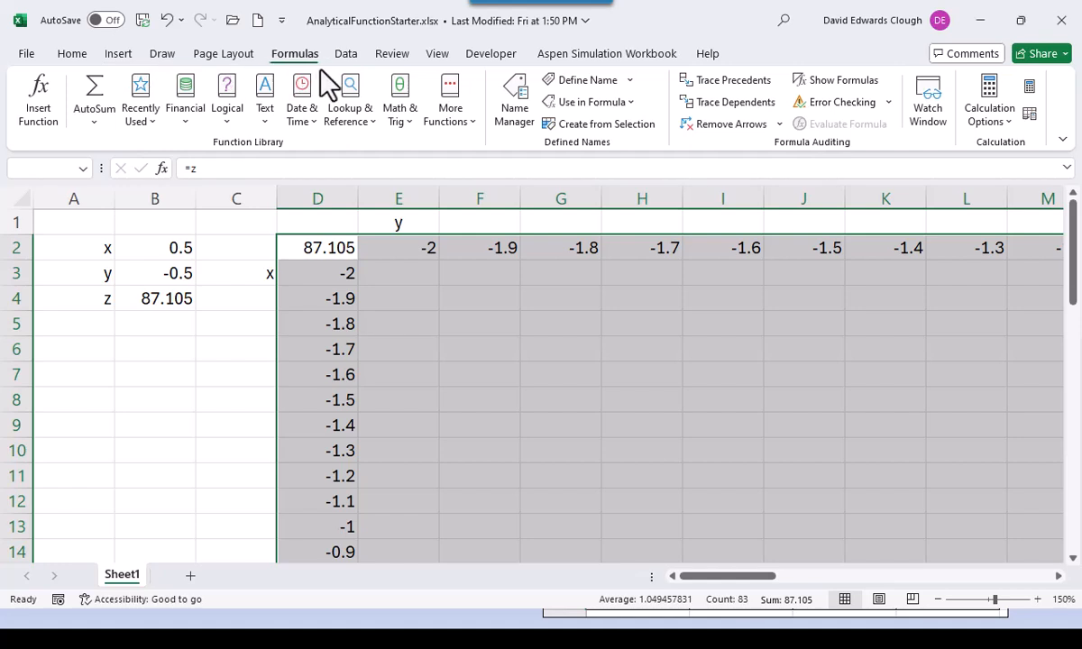
pyautogui.click(348, 56)
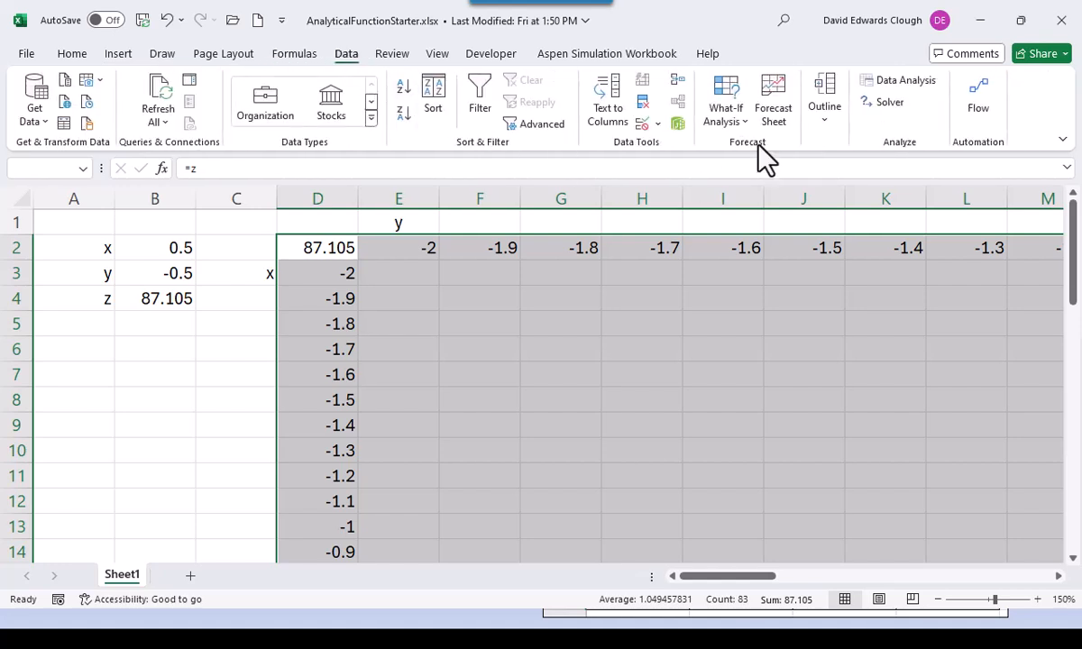
pyautogui.click(742, 124)
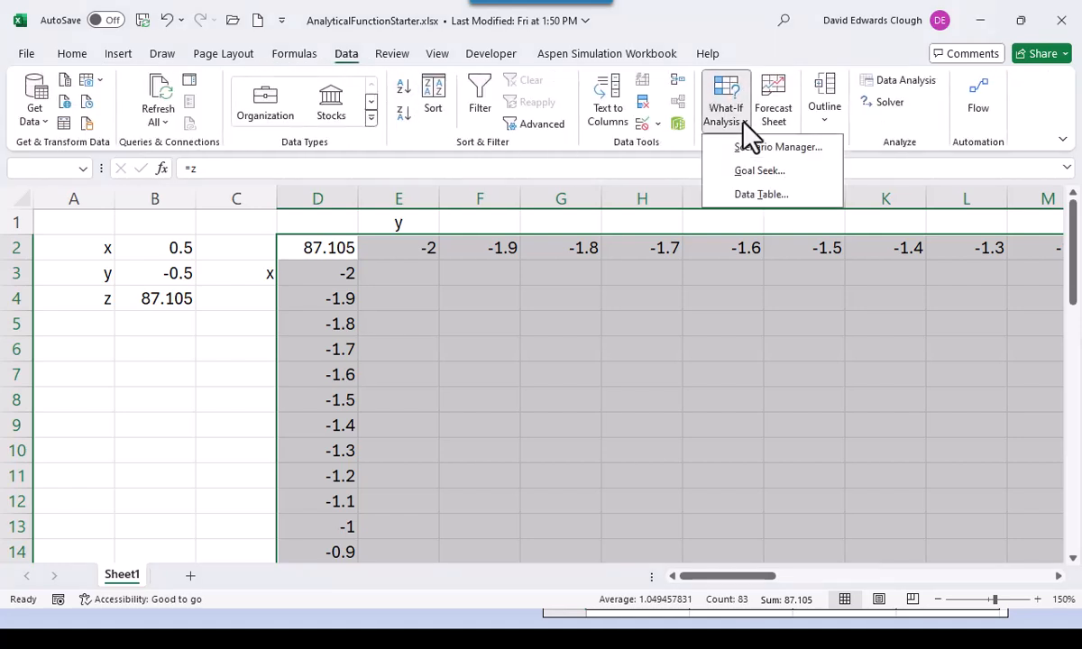
pyautogui.click(758, 194)
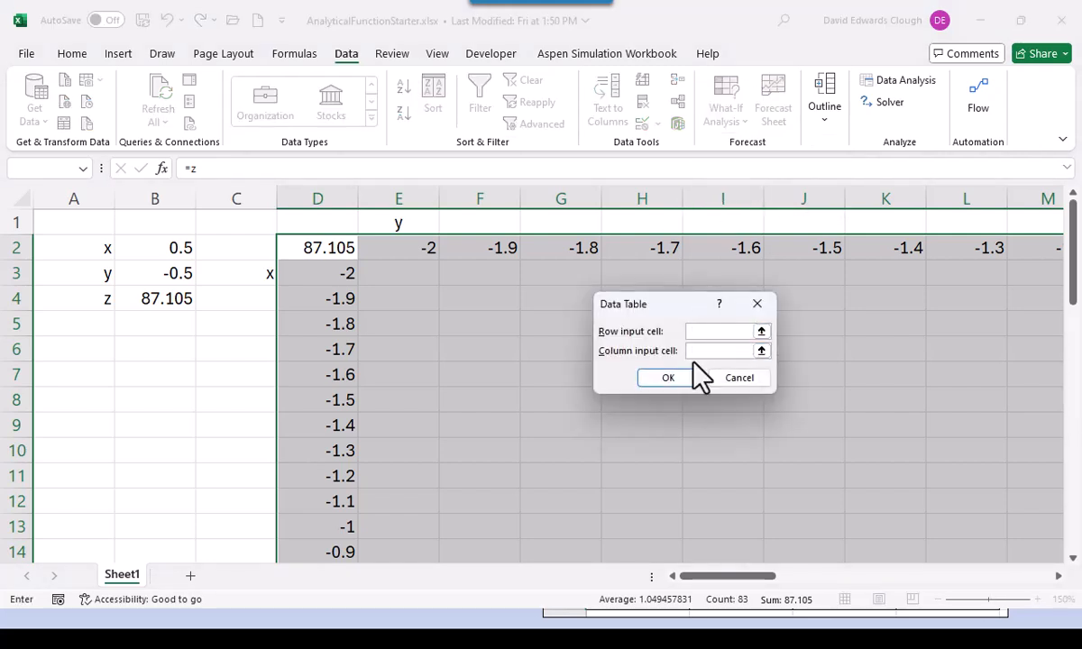
pyautogui.click(692, 332)
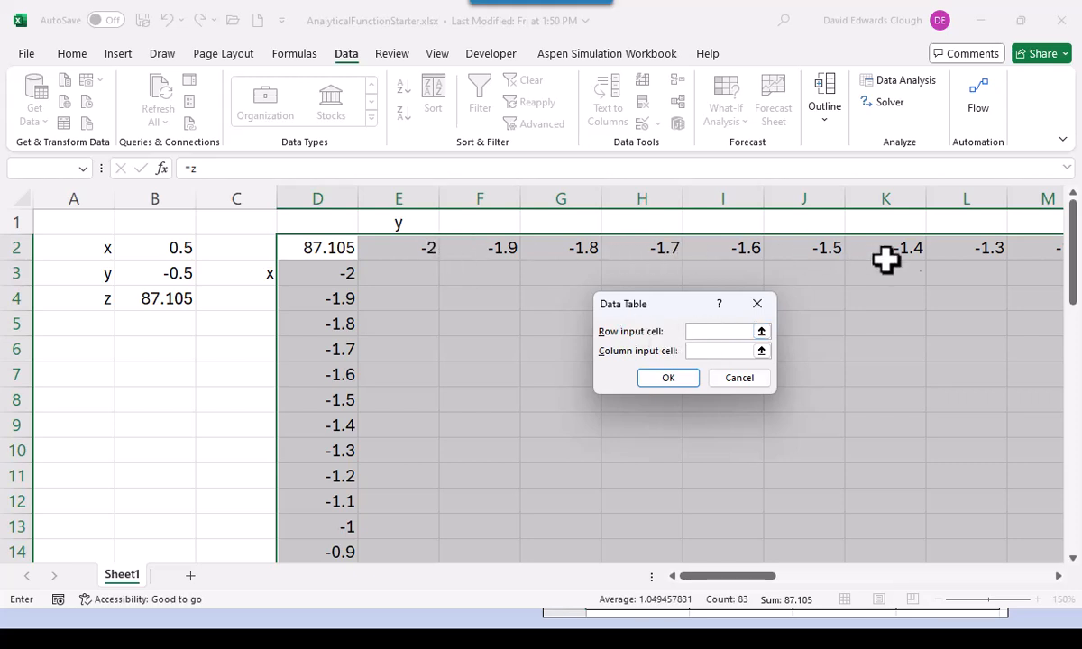
pyautogui.click(167, 273)
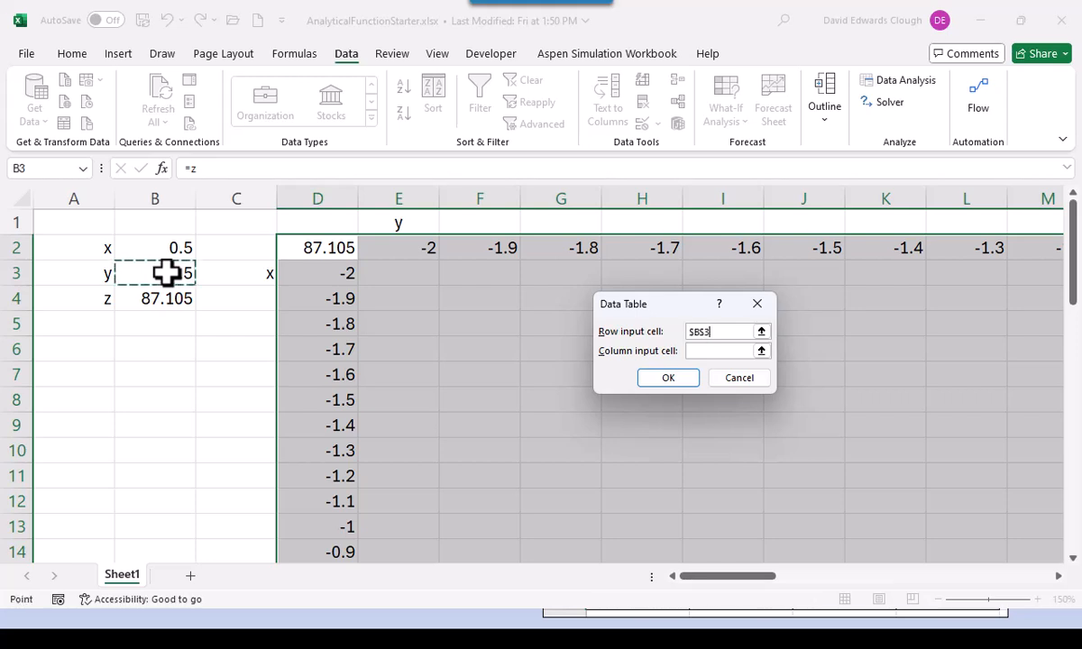
pyautogui.click(689, 351)
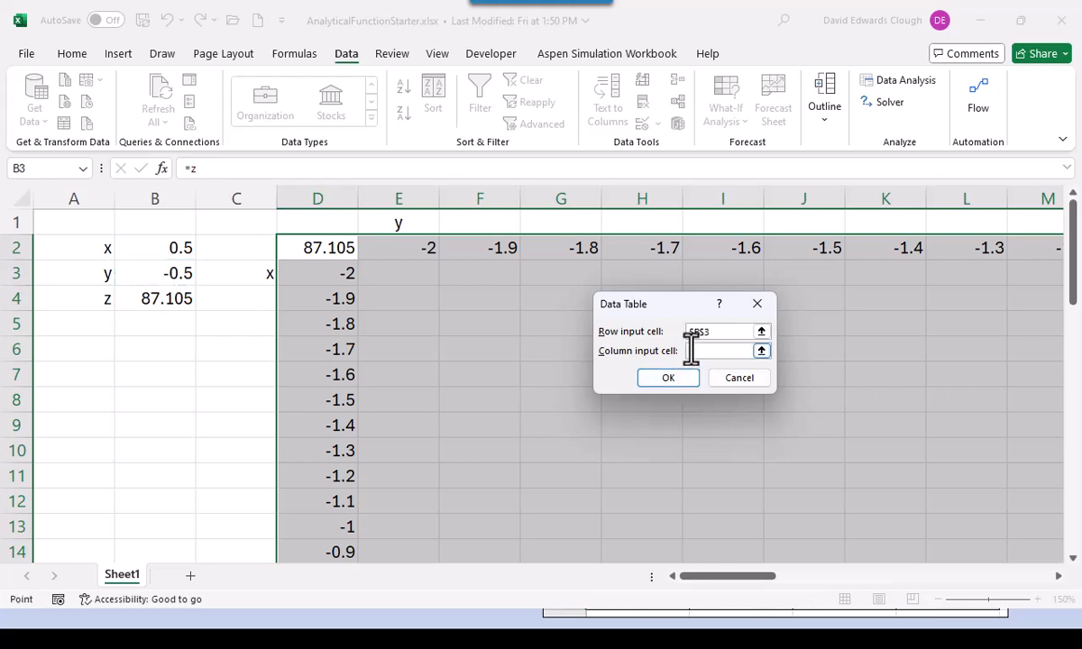
pyautogui.click(176, 245)
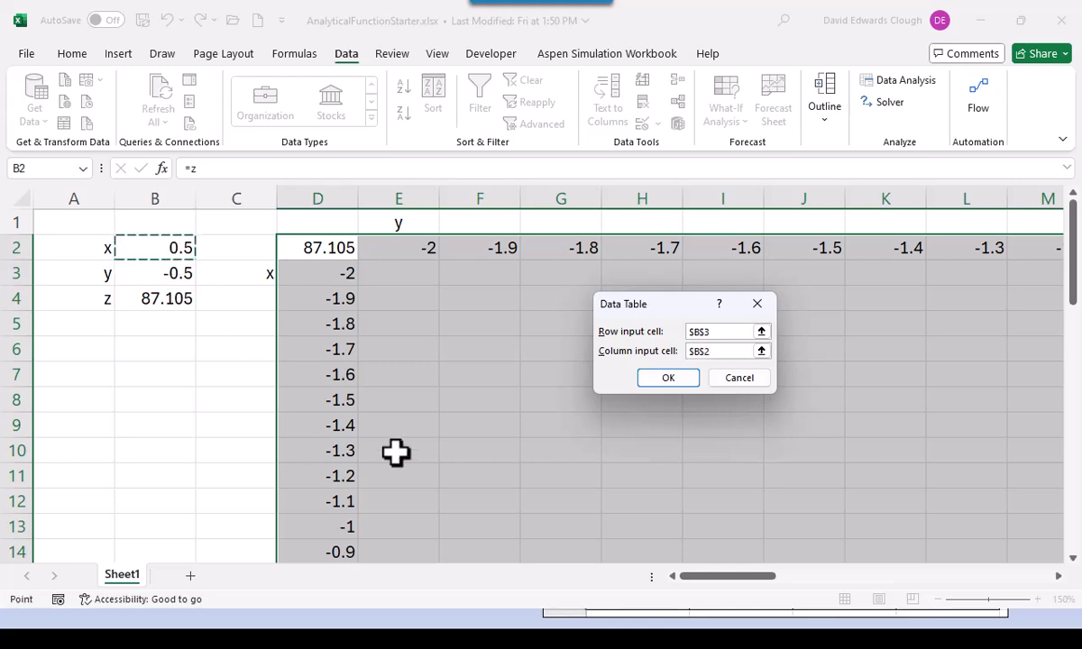
pyautogui.click(669, 378)
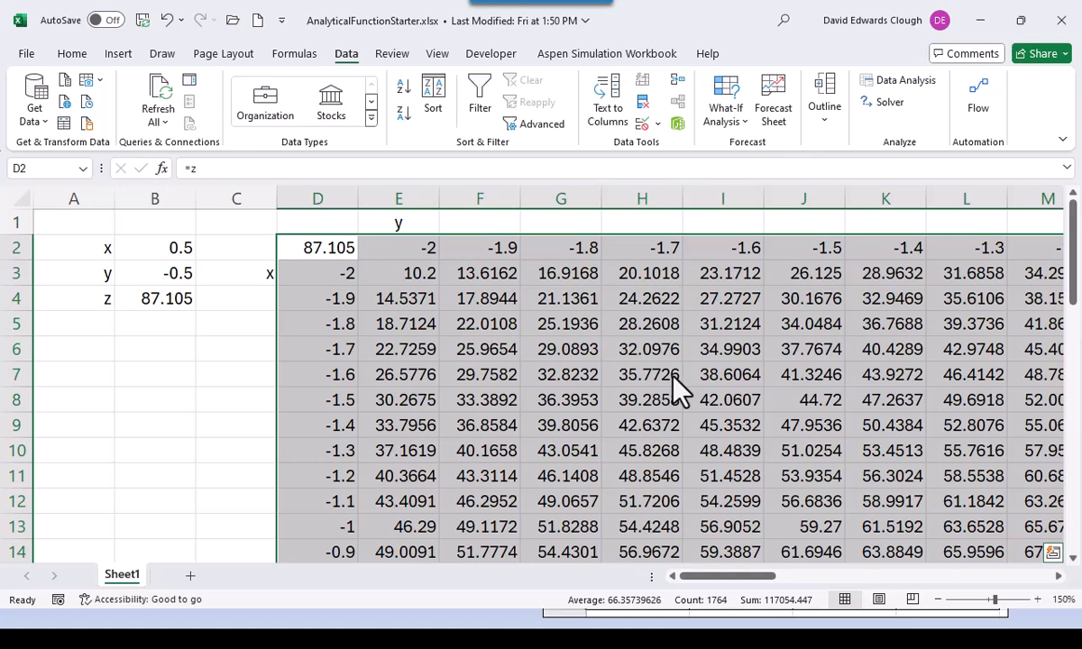
# - Select the computed z values E3:AS43 and scroll back to the top of the grid
pyautogui.click(424, 276)
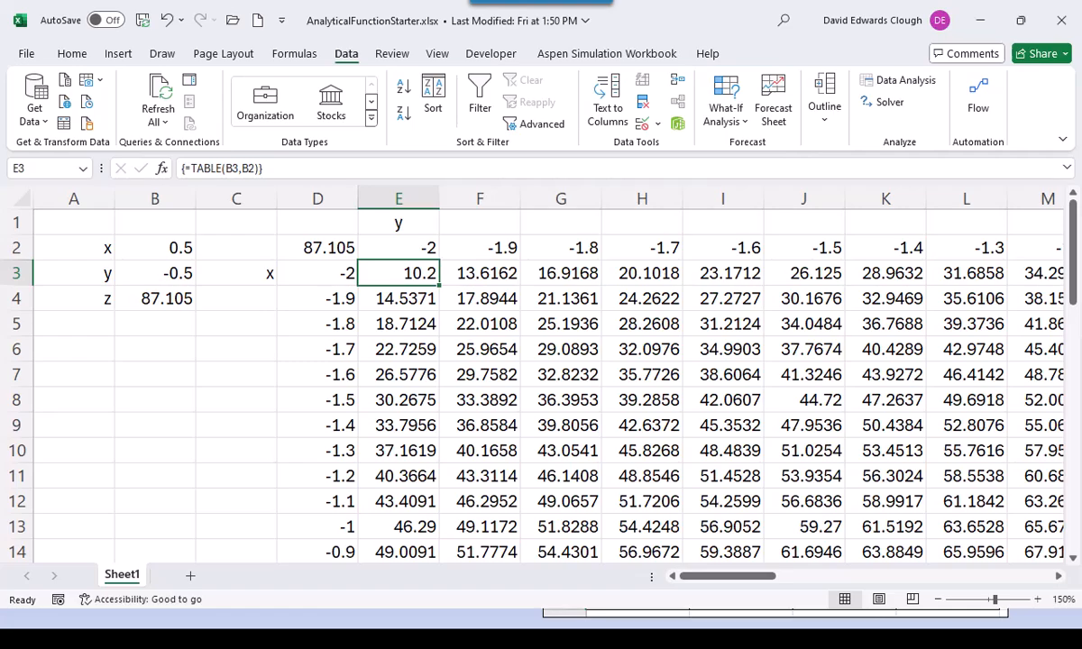
pyautogui.hotkey('ctrl', 'shift', 'Down')
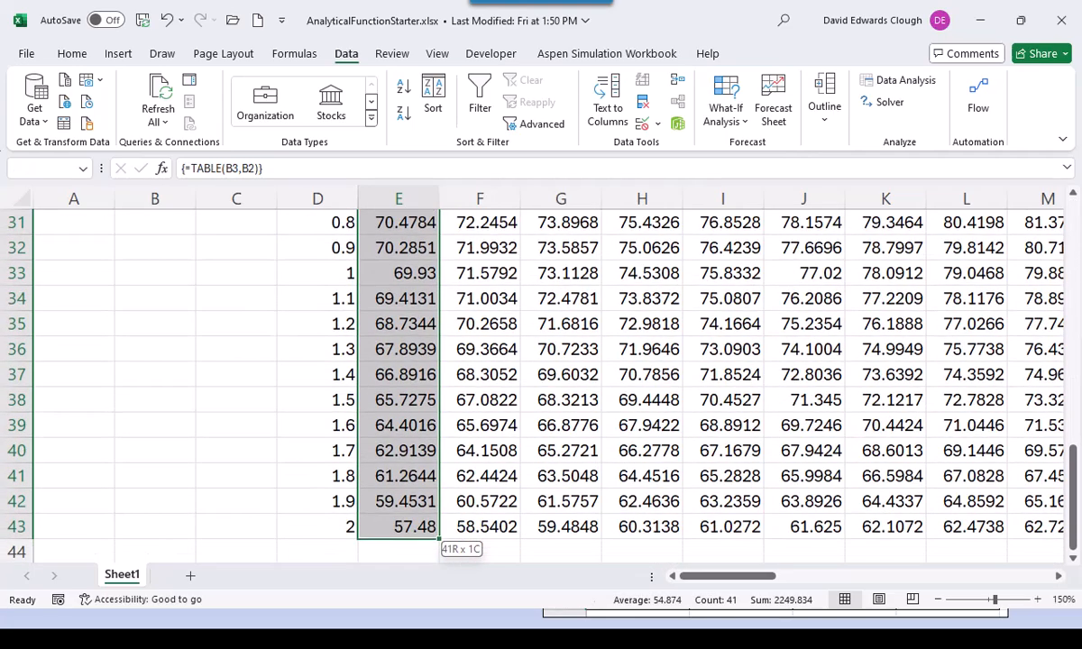
pyautogui.hotkey('ctrl', 'shift', 'Right')
pyautogui.hotkey('ctrl', 'BackSpace')
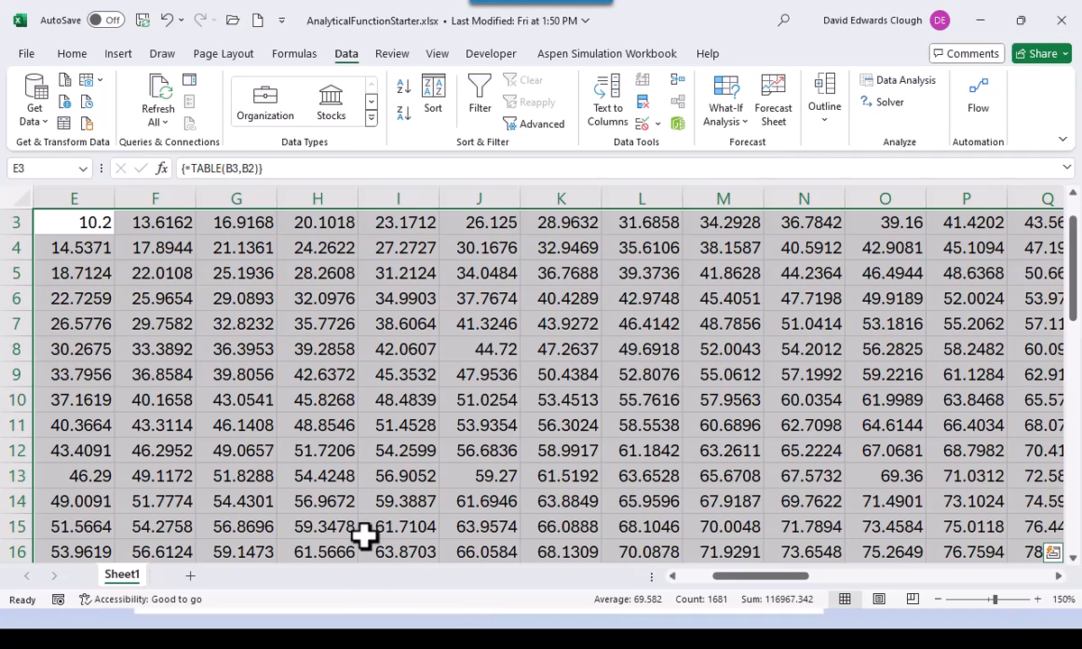
pyautogui.scroll(1, 398, 442)
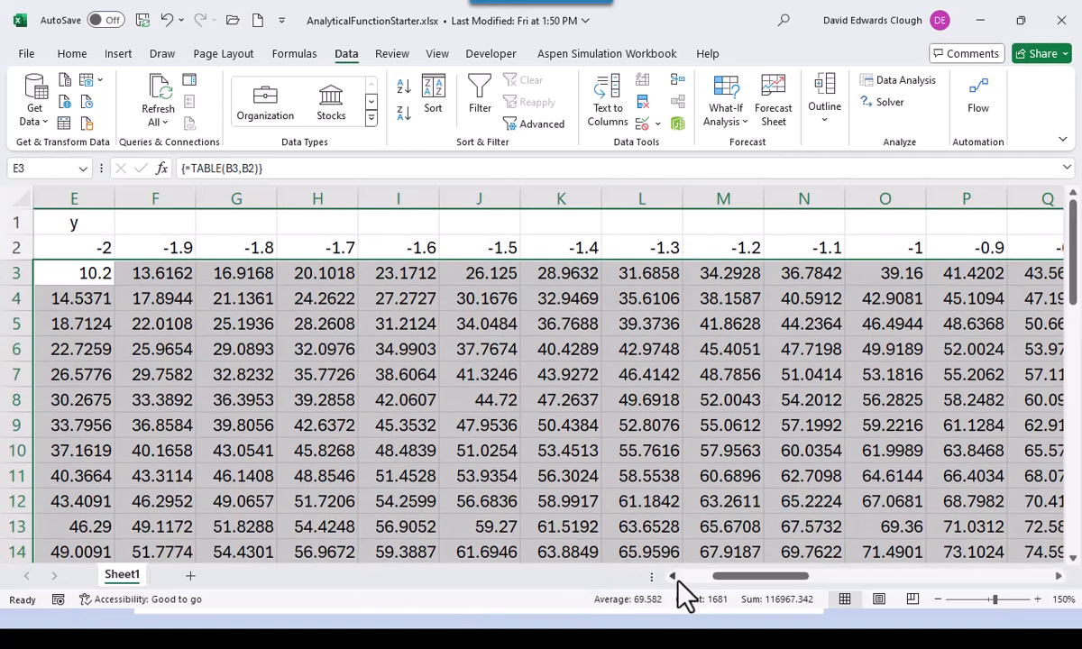
pyautogui.click(677, 577)
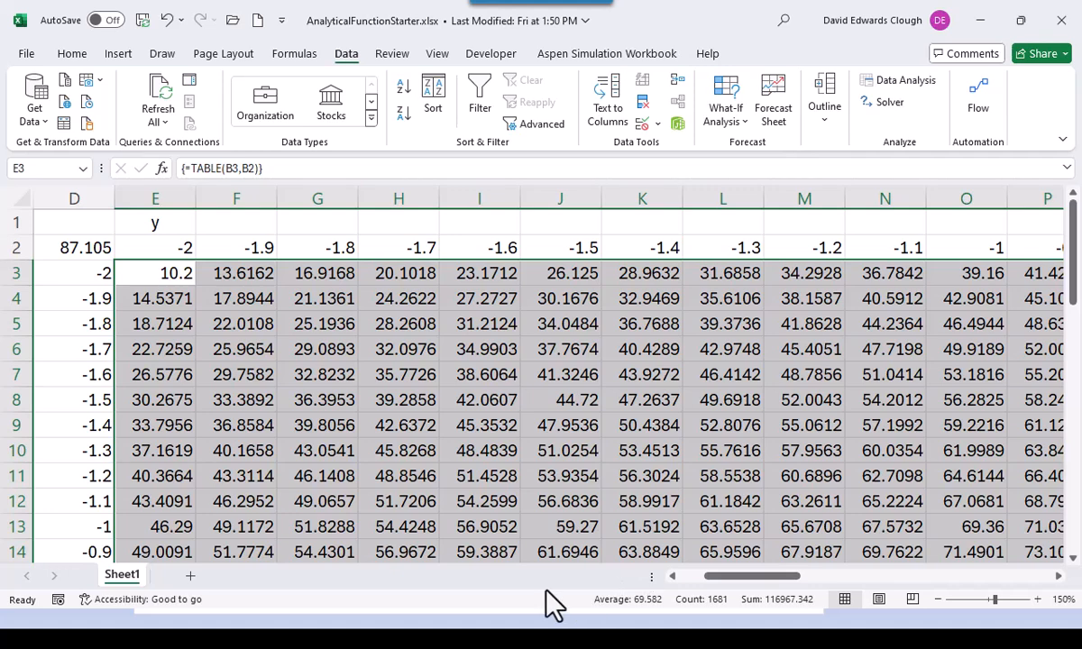
pyautogui.click(118, 54)
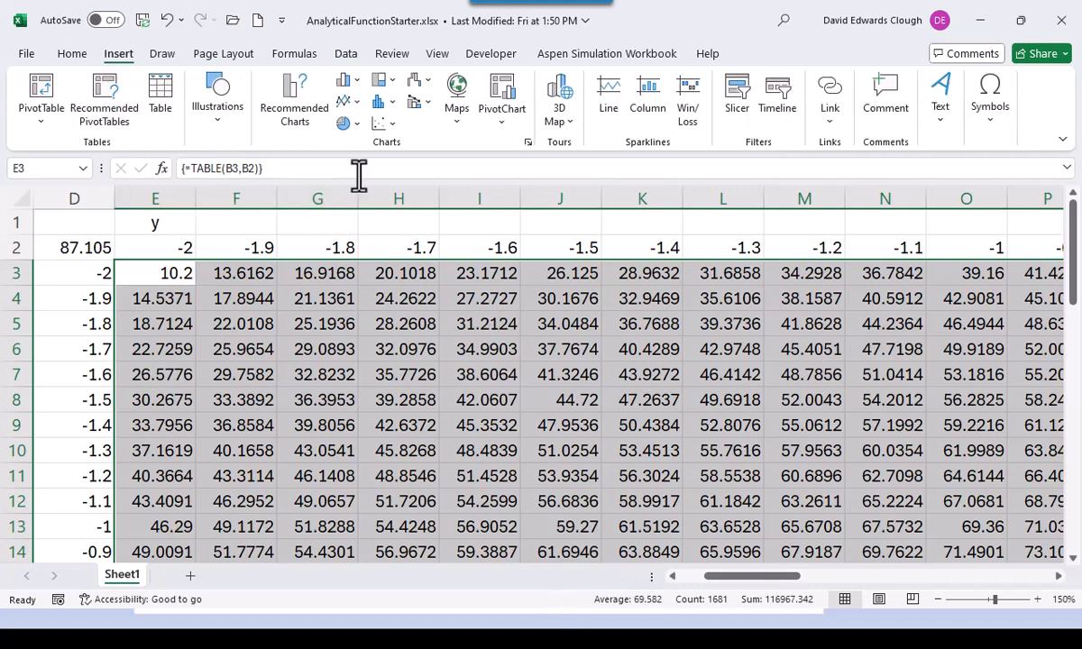
# - Insert a wireframe contour chart of the z values and choose Move Chart for it
pyautogui.click(422, 81)
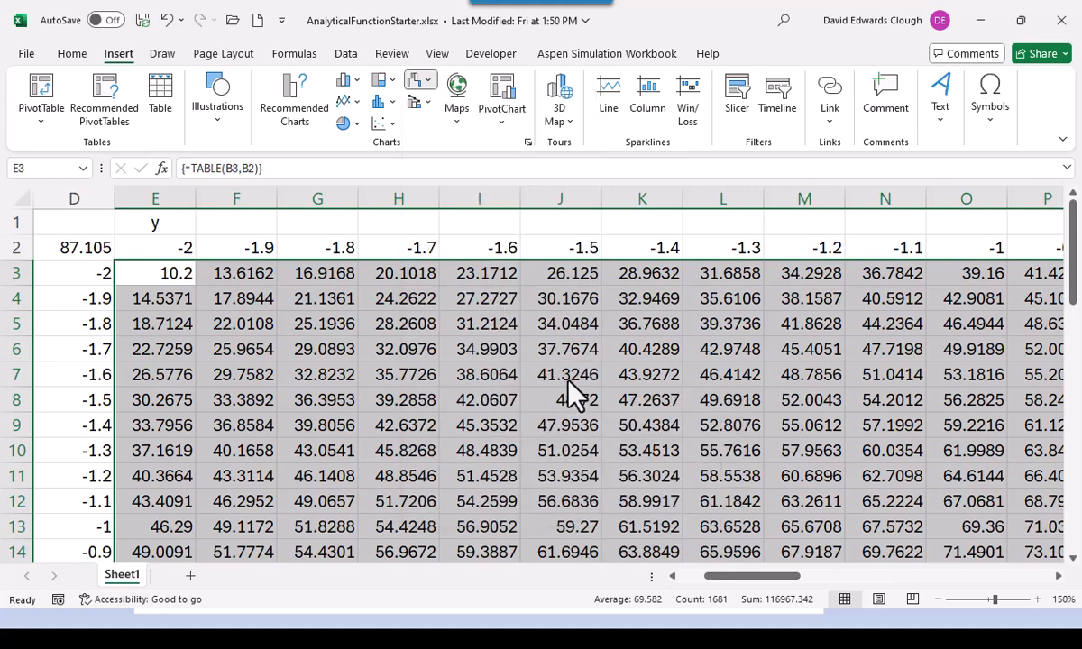
pyautogui.click(571, 383)
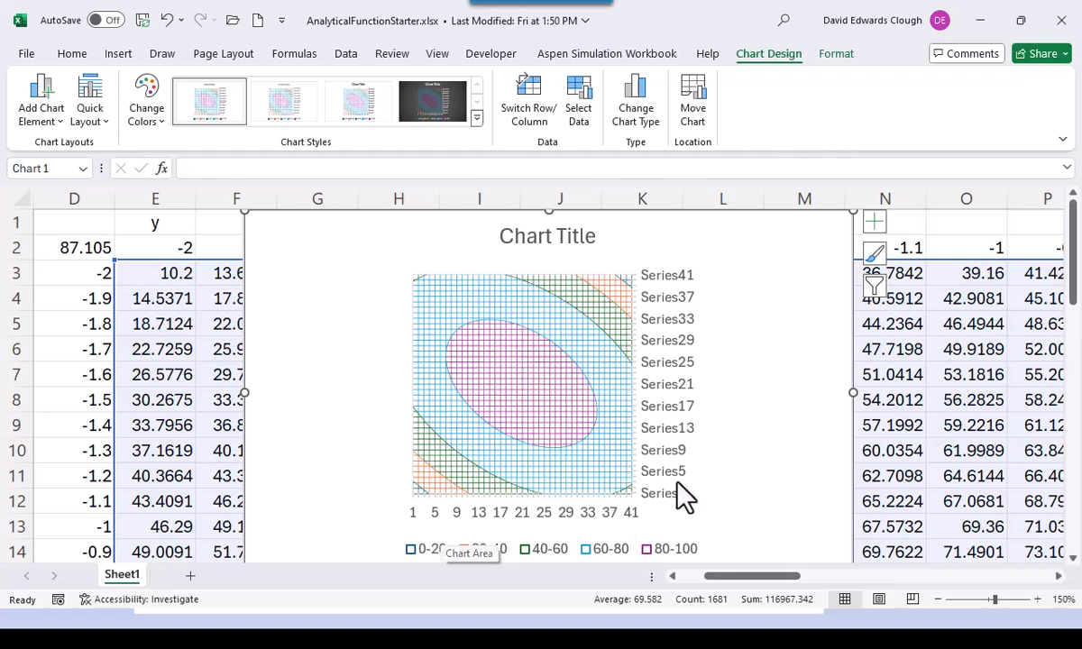
pyautogui.rightClick(790, 306)
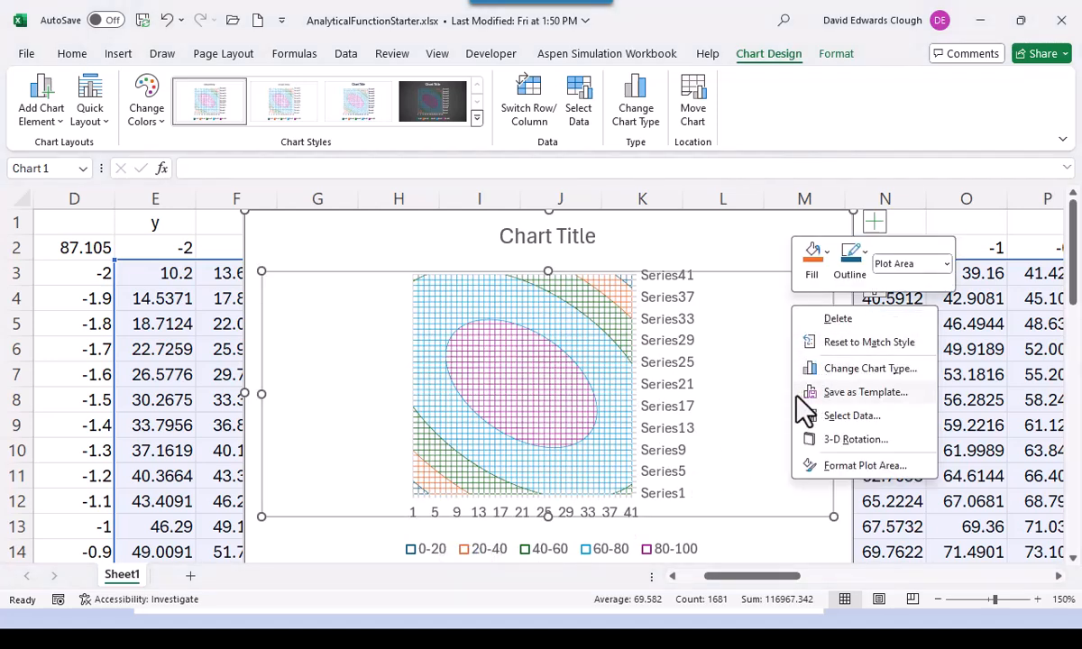
pyautogui.click(760, 413)
pyautogui.click(745, 244)
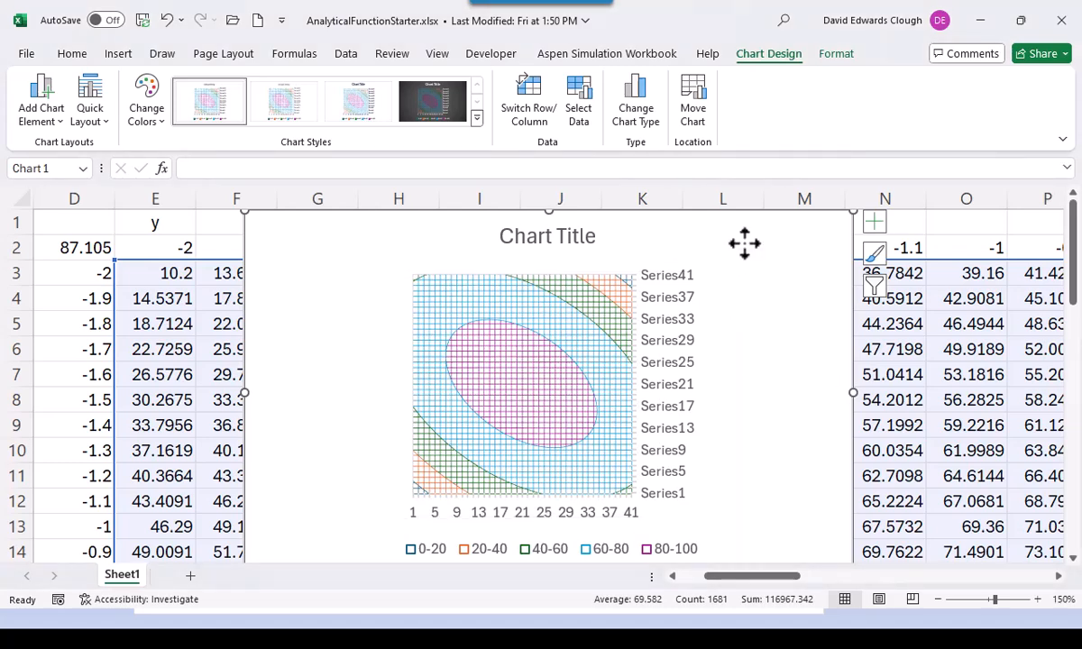
pyautogui.rightClick(745, 244)
pyautogui.click(784, 366)
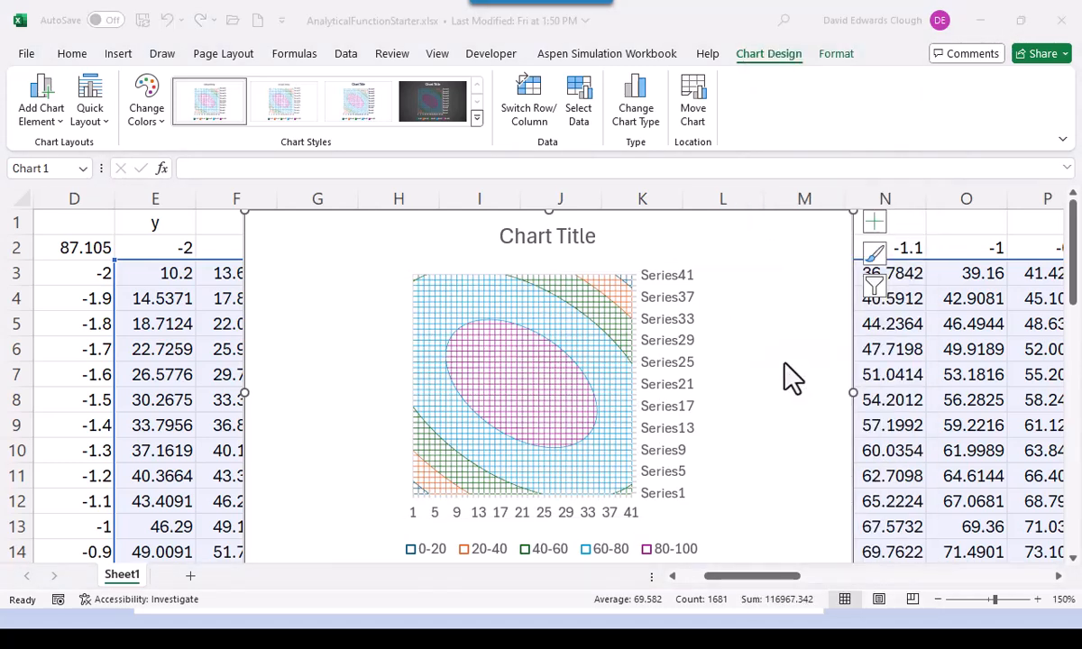
# - Move the chart to its own Chart1 sheet and use Sheet1!D3:D43 as horizontal axis labels
pyautogui.click(689, 335)
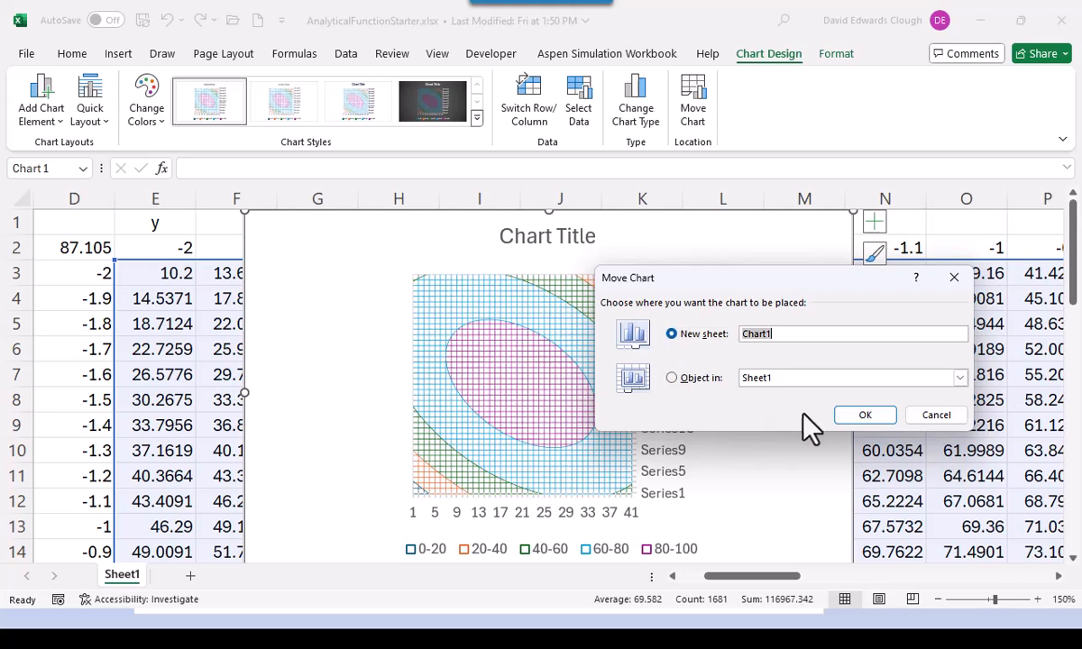
pyautogui.click(859, 420)
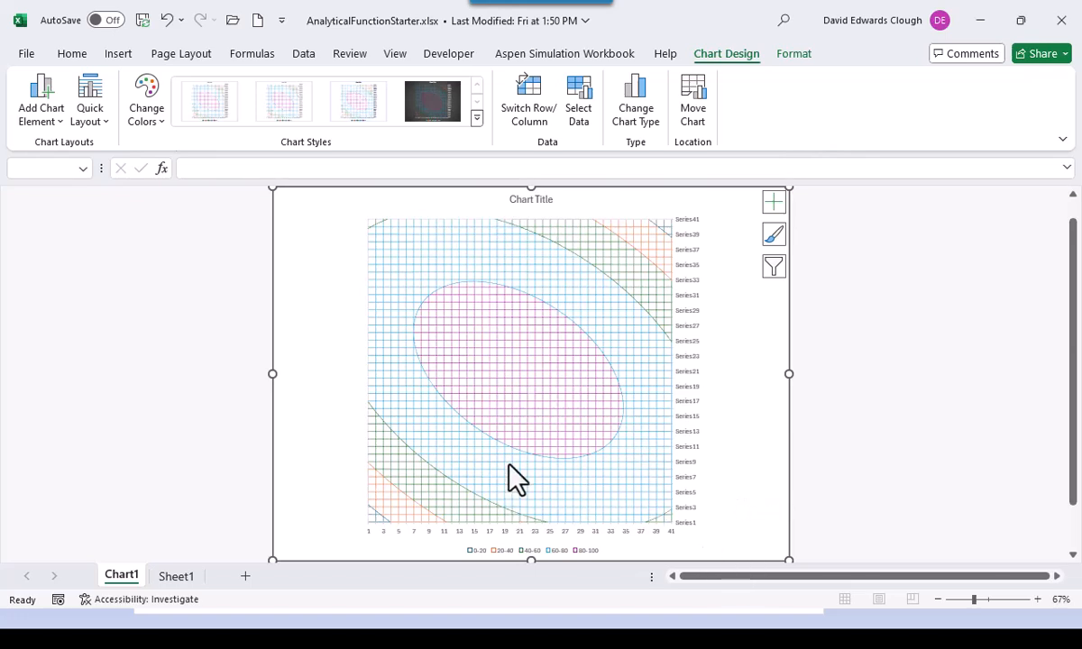
pyautogui.click(581, 122)
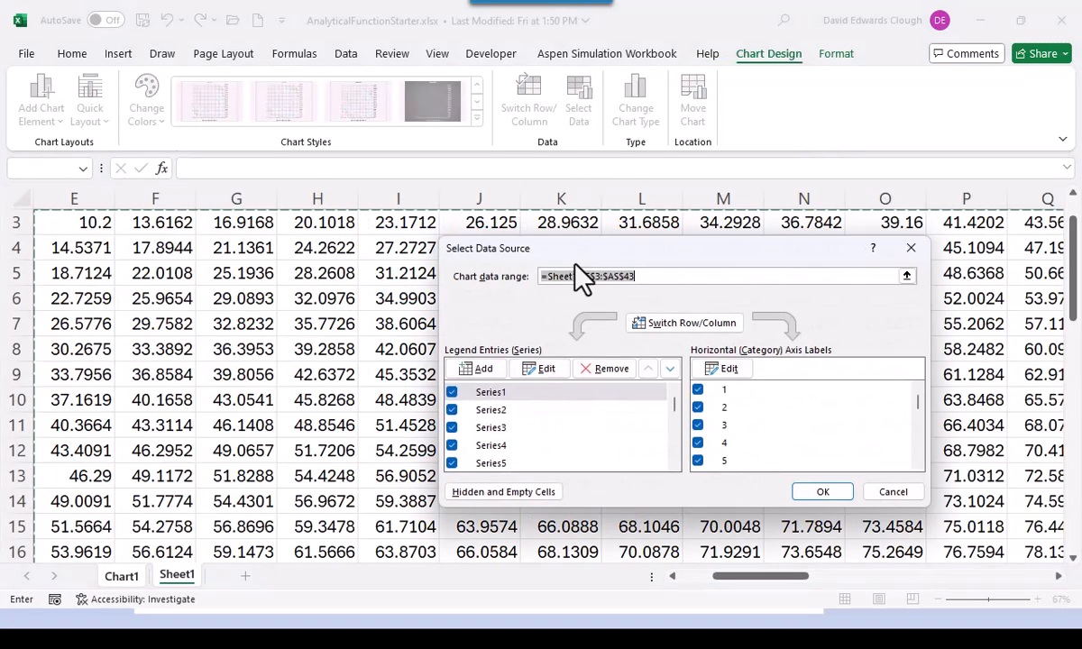
pyautogui.click(727, 371)
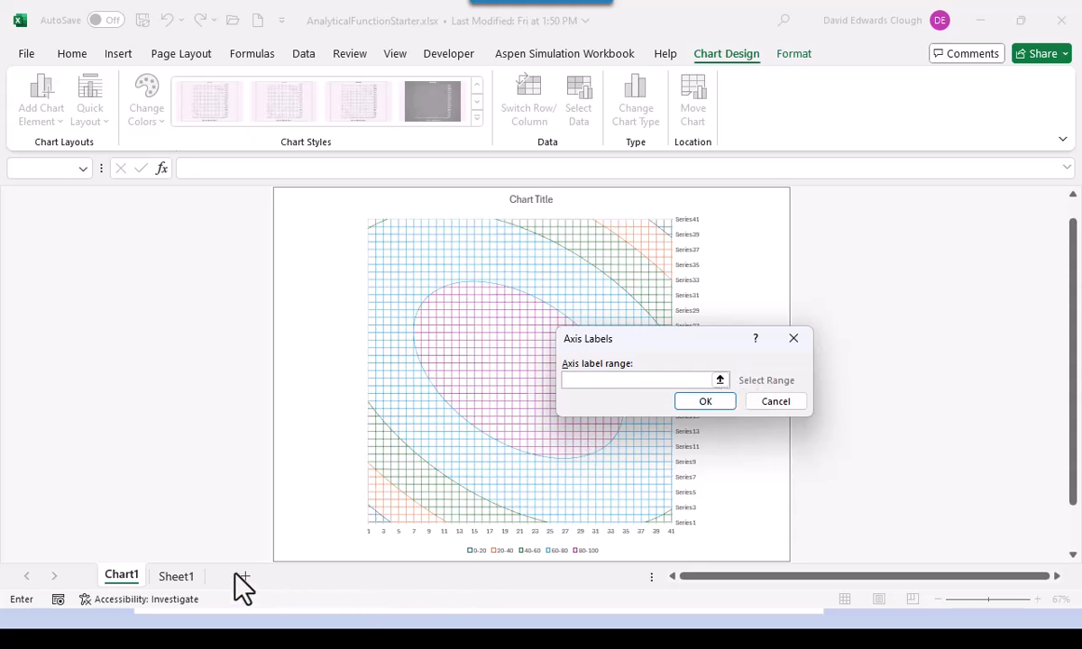
pyautogui.click(183, 576)
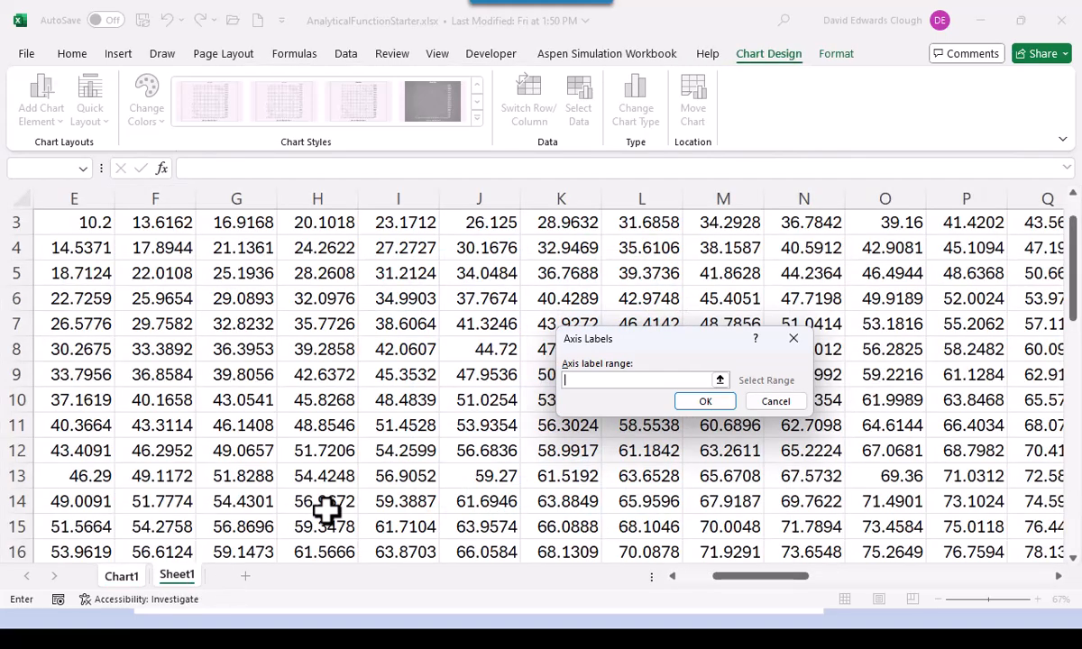
pyautogui.scroll(-1, 363, 425)
pyautogui.scroll(1, 363, 425)
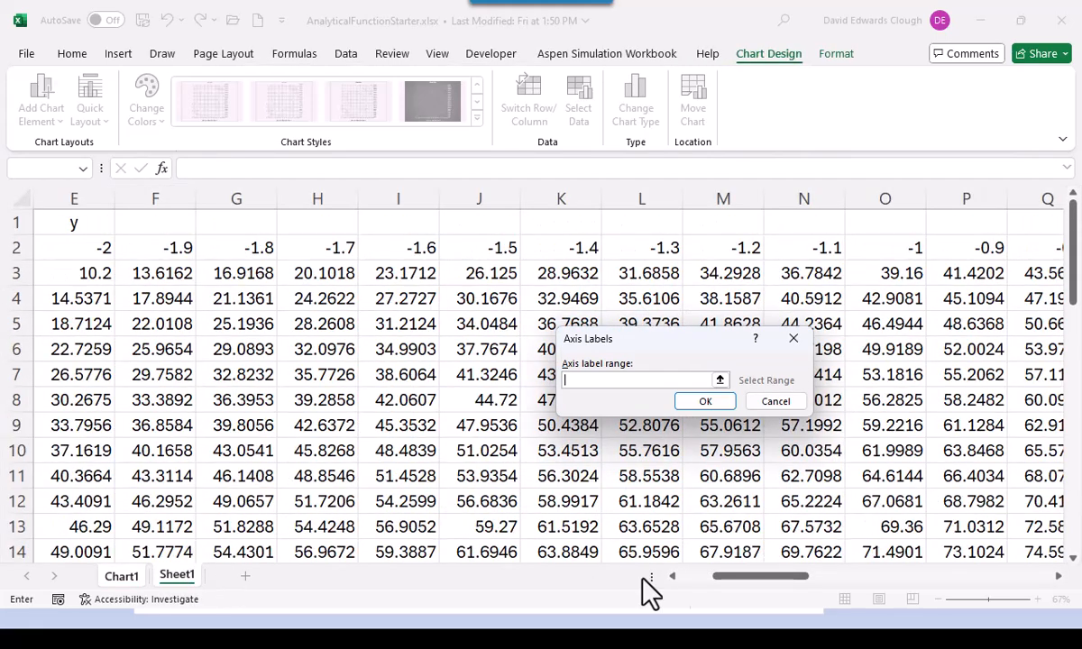
pyautogui.click(694, 575)
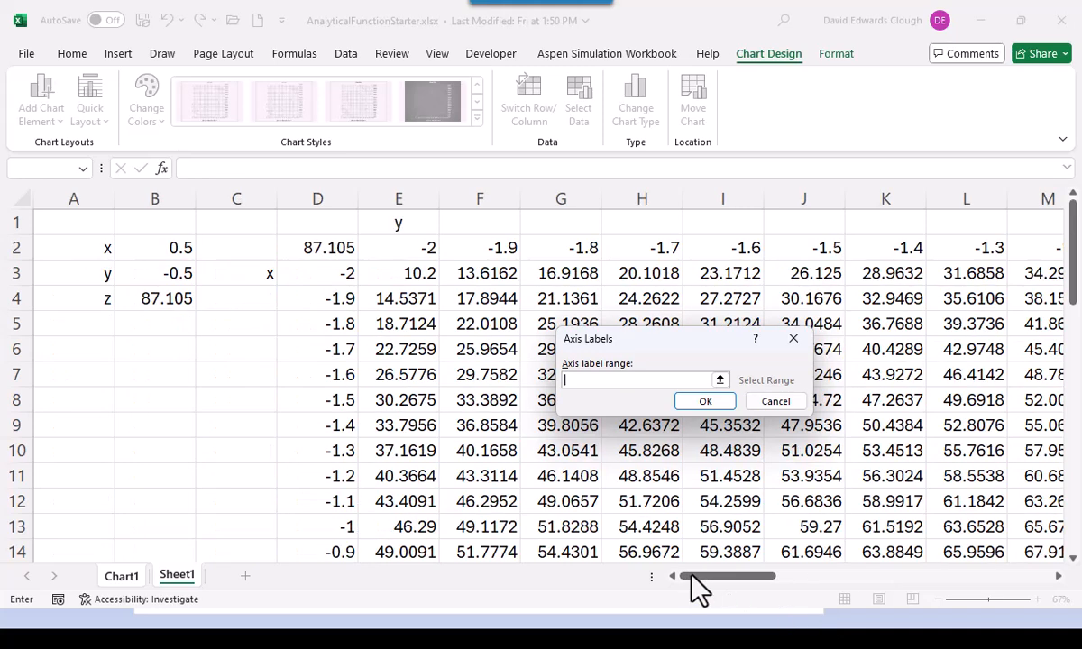
pyautogui.click(324, 275)
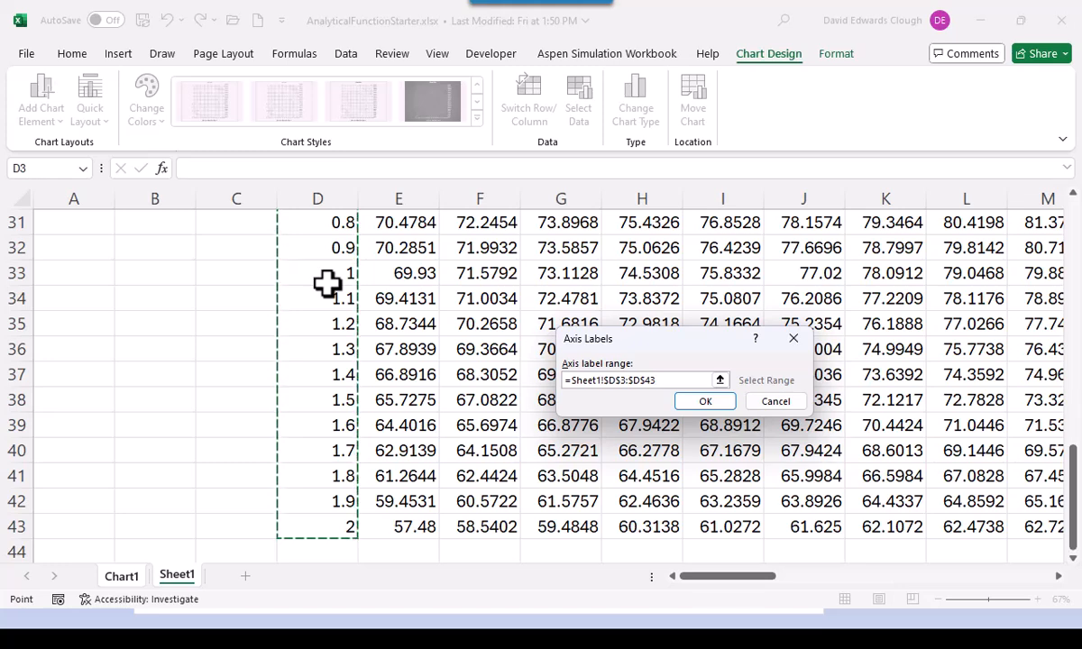
pyautogui.click(705, 403)
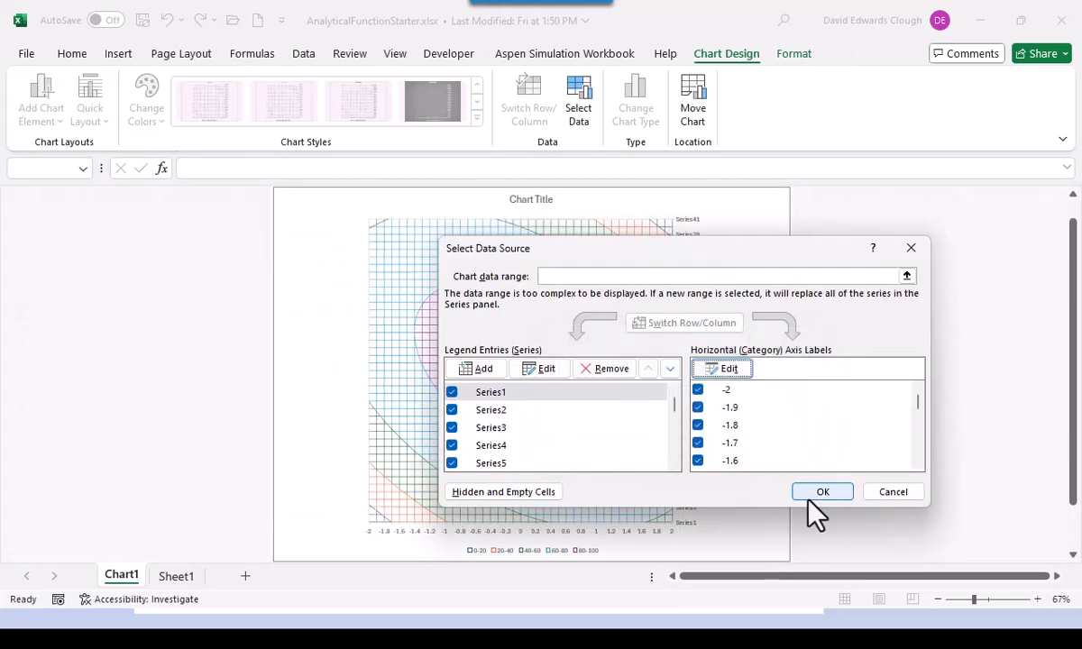
pyautogui.click(809, 499)
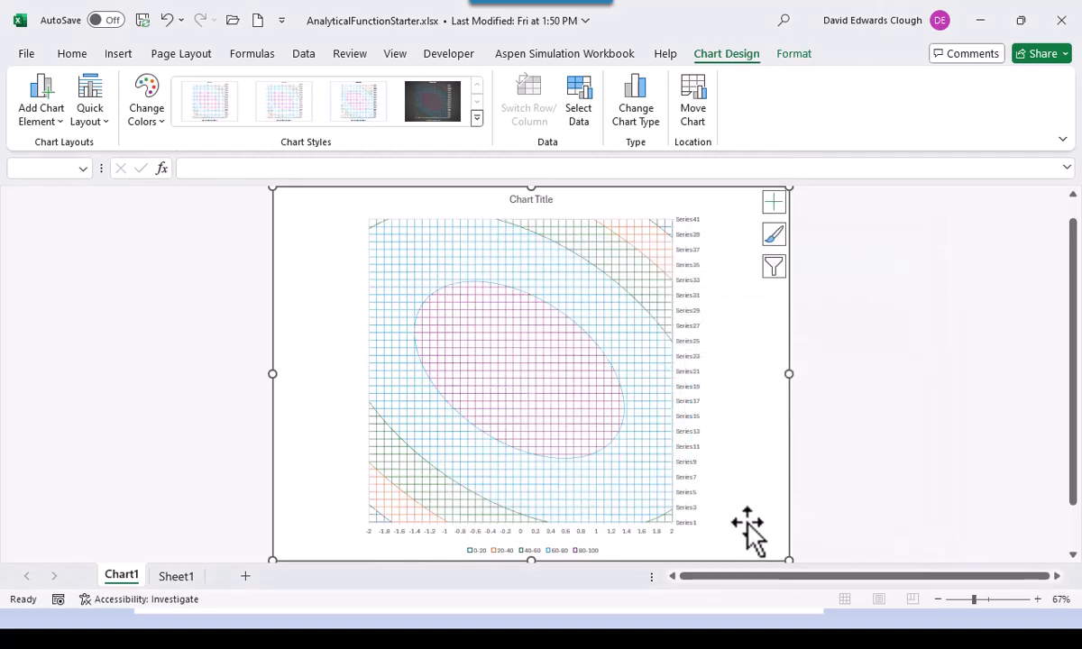
# - Format the chart's horizontal axis labels as Calibri, size 14
pyautogui.click(620, 534)
pyautogui.click(619, 531)
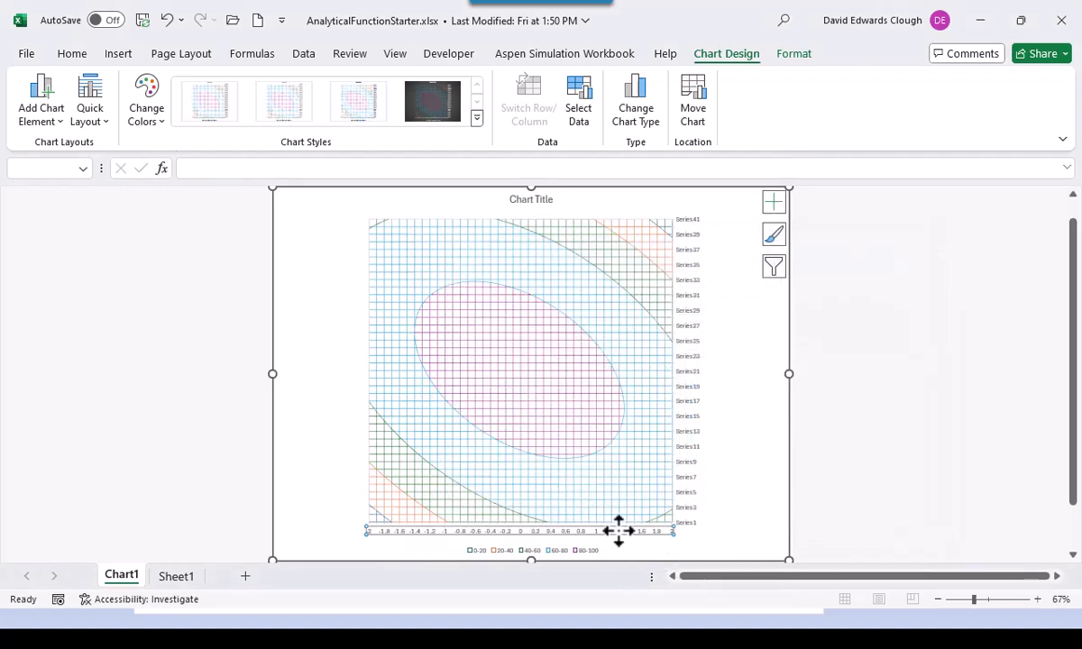
pyautogui.click(72, 56)
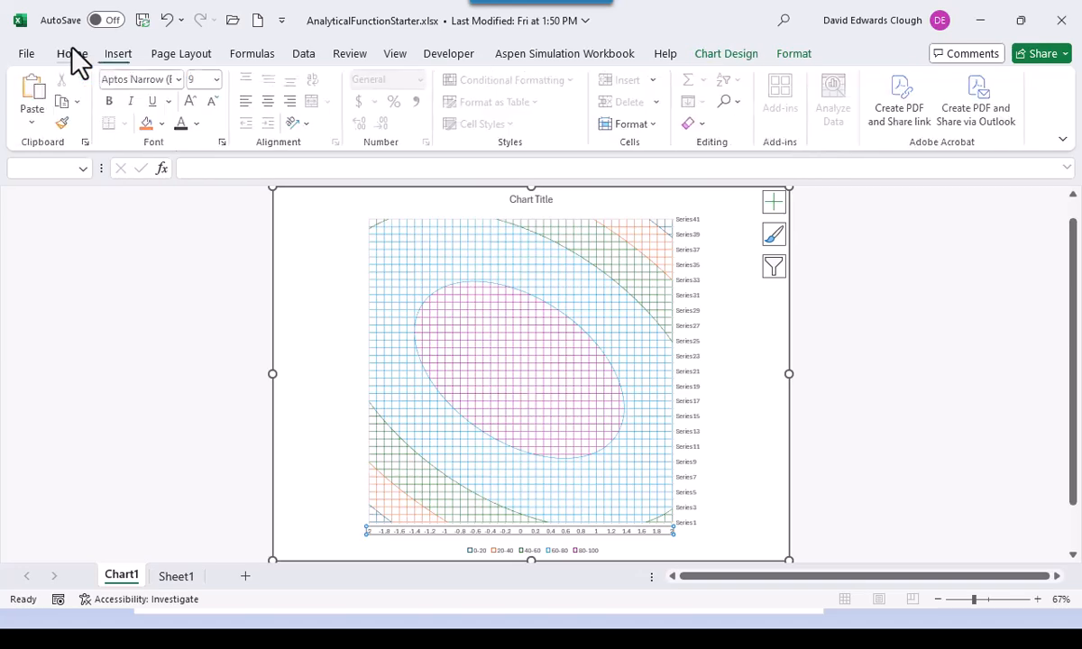
pyautogui.click(181, 80)
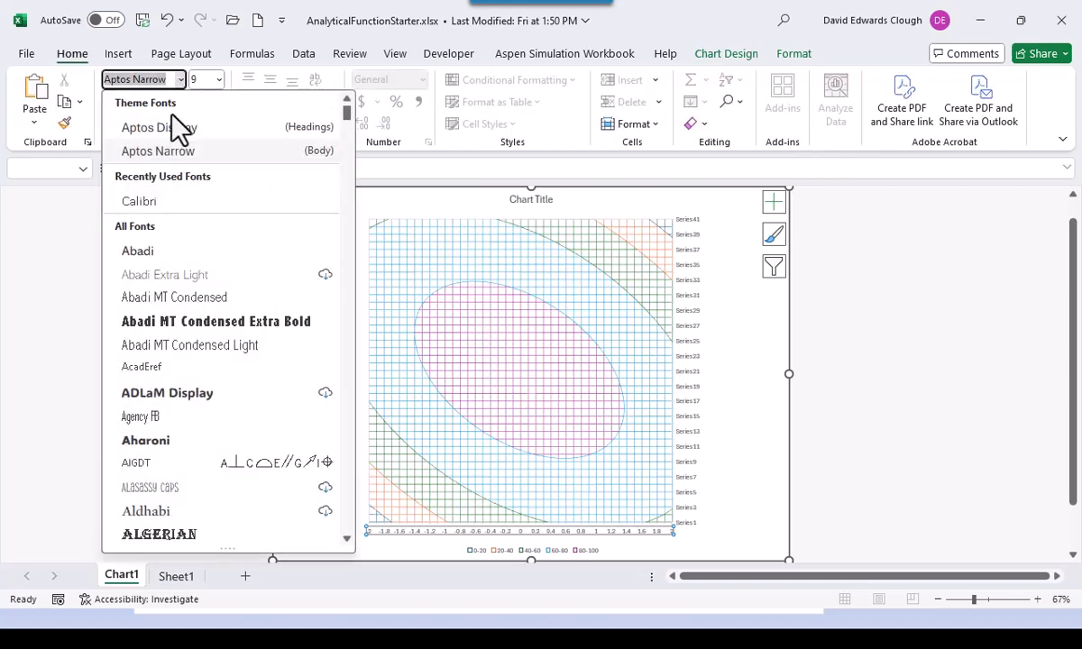
pyautogui.click(169, 212)
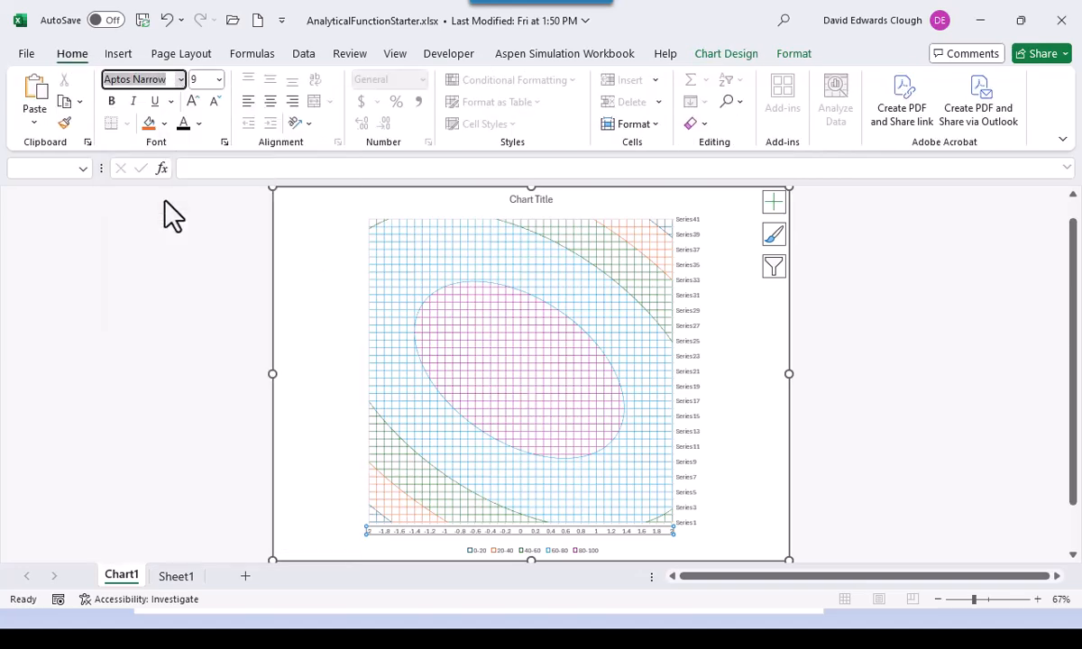
pyautogui.click(218, 81)
pyautogui.press('Escape')
pyautogui.write('12')
pyautogui.press('Return')
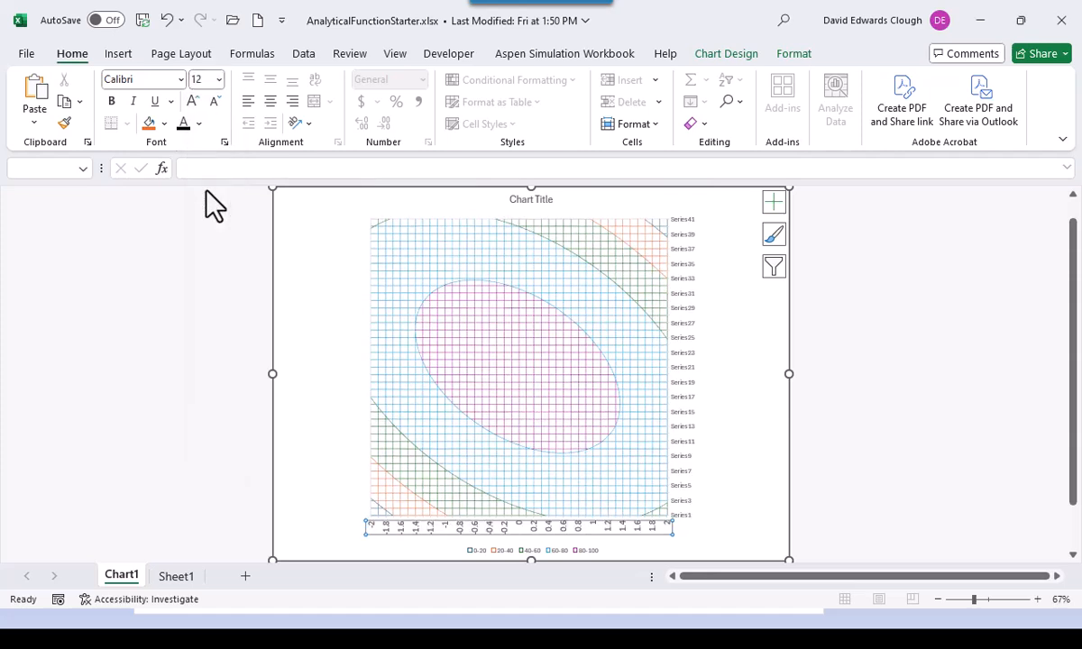
pyautogui.click(219, 79)
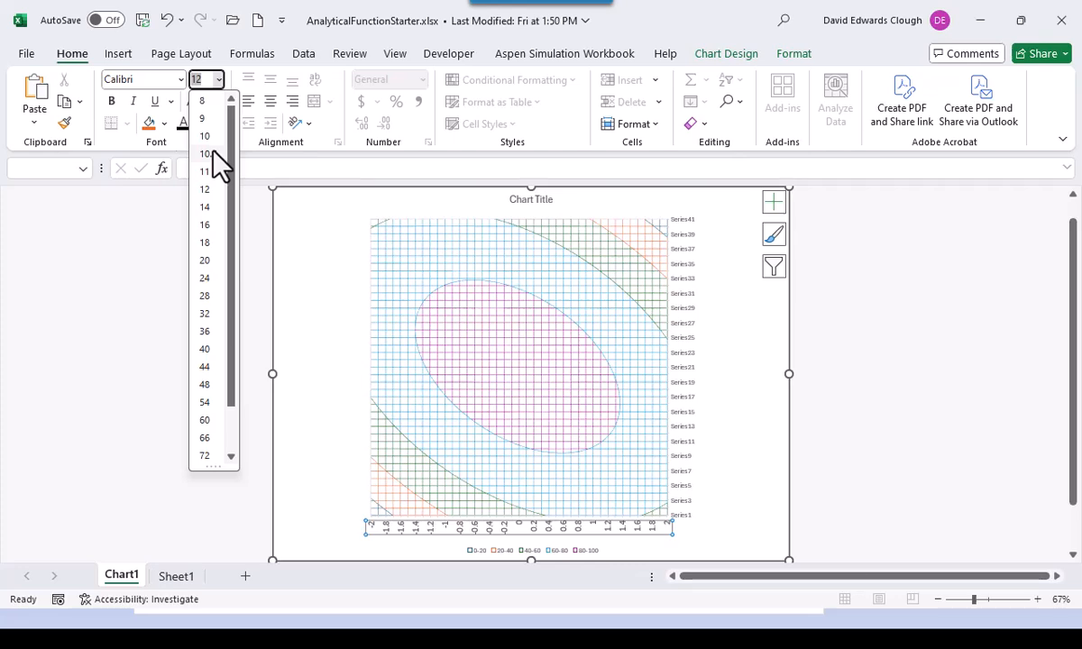
pyautogui.click(205, 207)
pyautogui.click(295, 283)
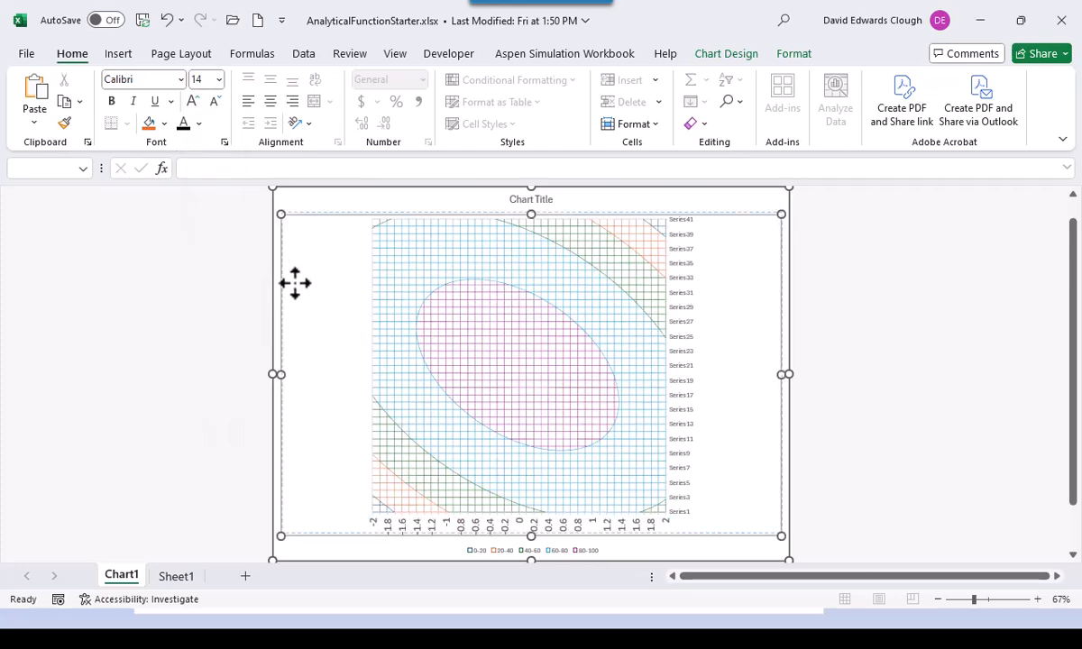
pyautogui.press('Escape')
pyautogui.click(843, 460)
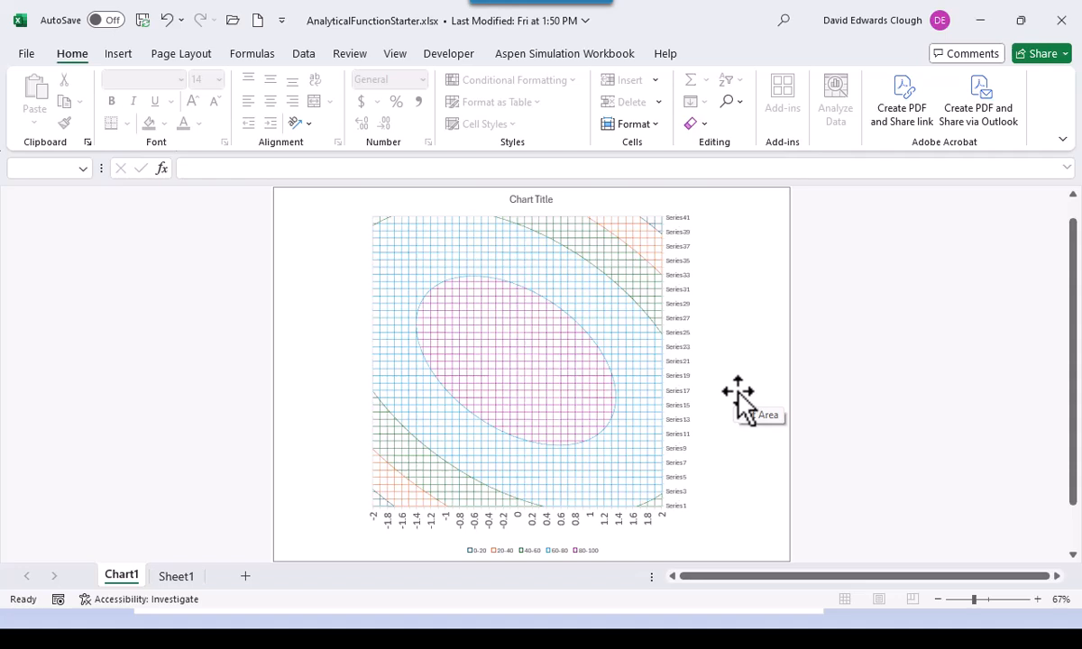
# - Rename Series1 to -2 in the chart's Select Data Source settings
pyautogui.click(750, 287)
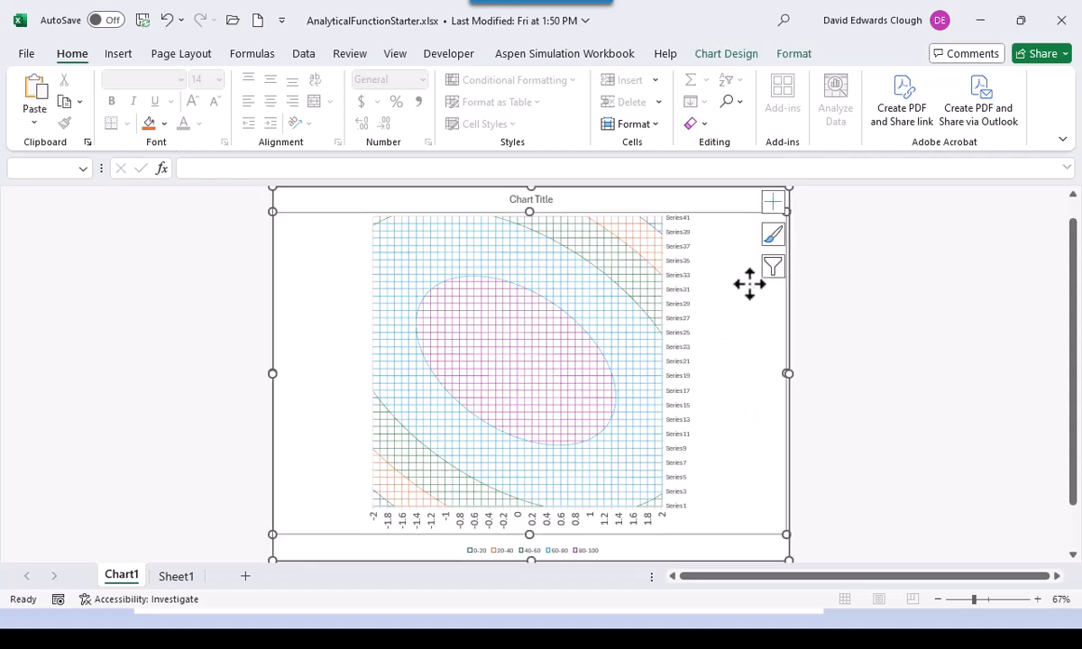
pyautogui.click(726, 52)
pyautogui.click(581, 113)
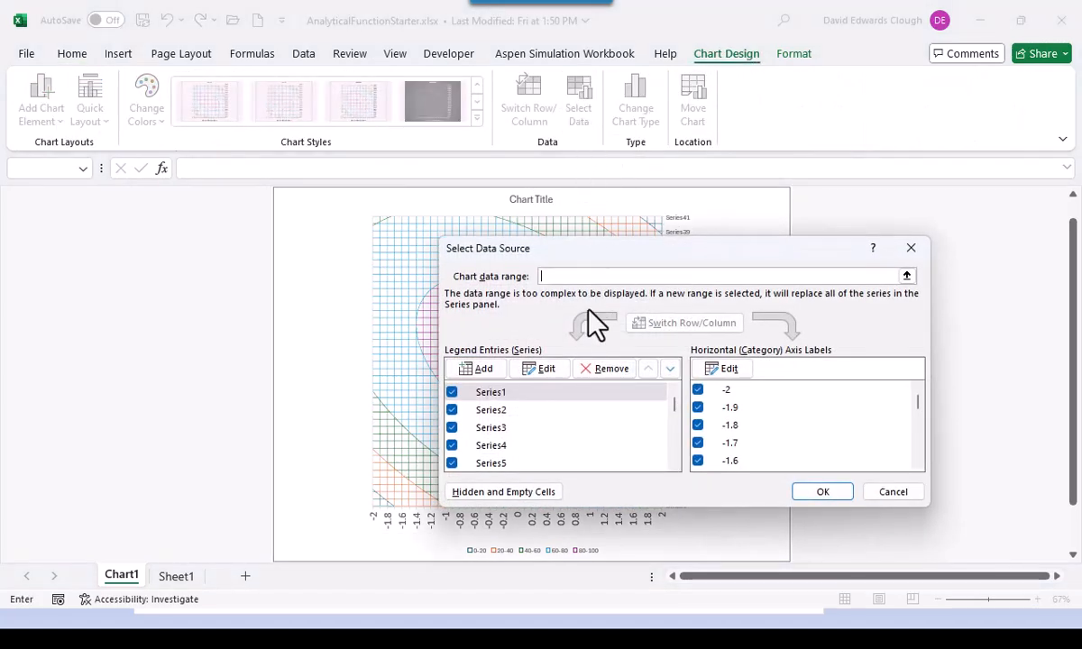
pyautogui.click(516, 397)
pyautogui.click(537, 370)
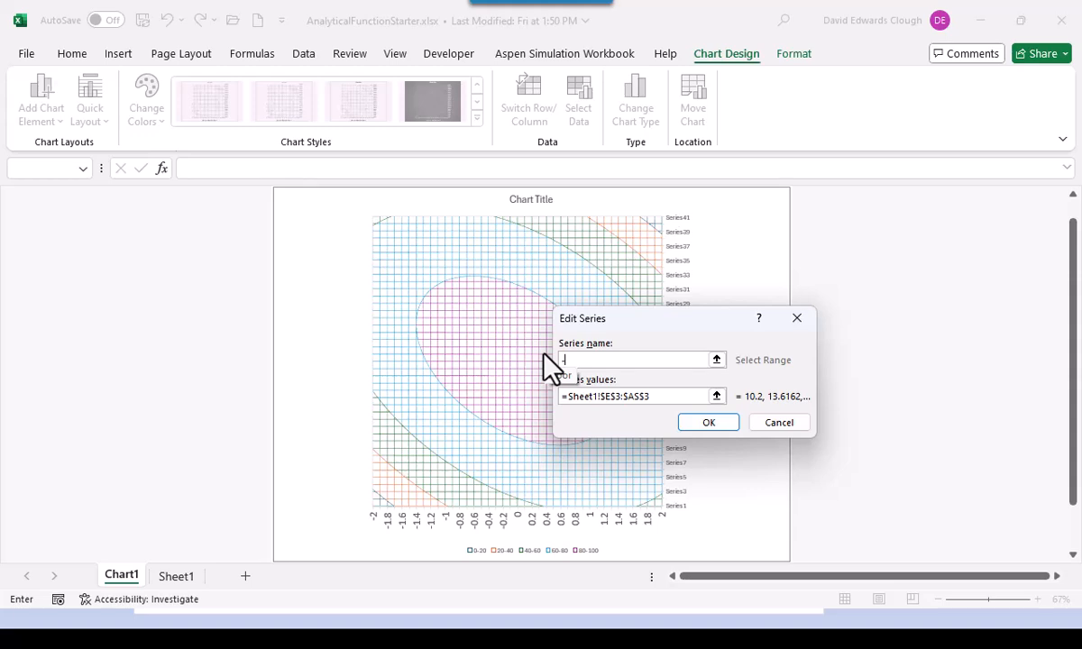
pyautogui.press('Return')
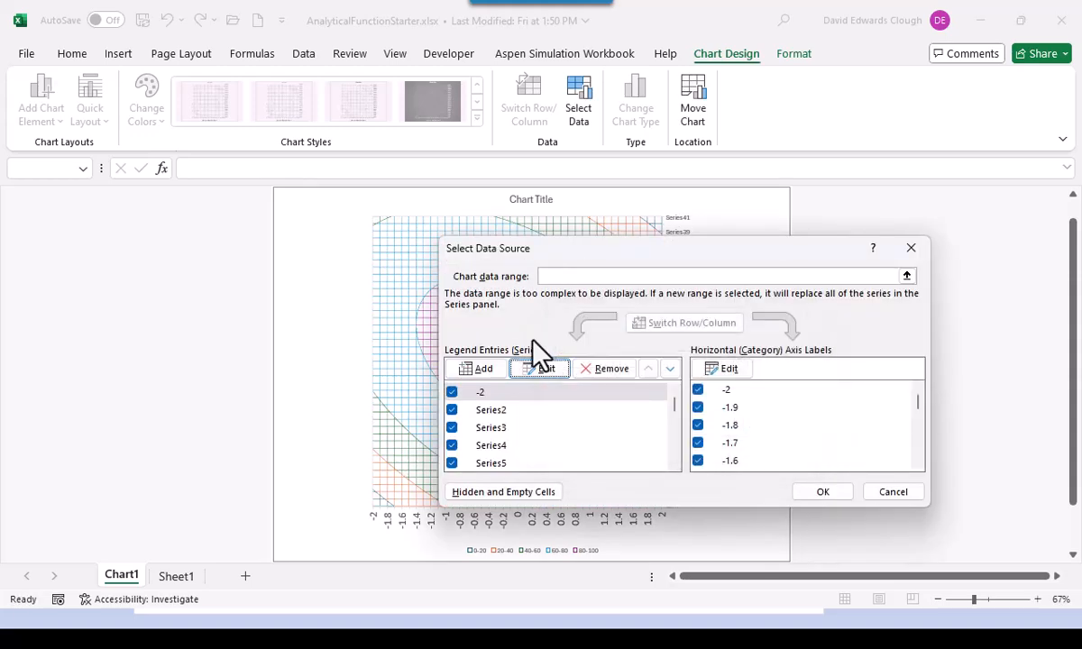
pyautogui.click(803, 493)
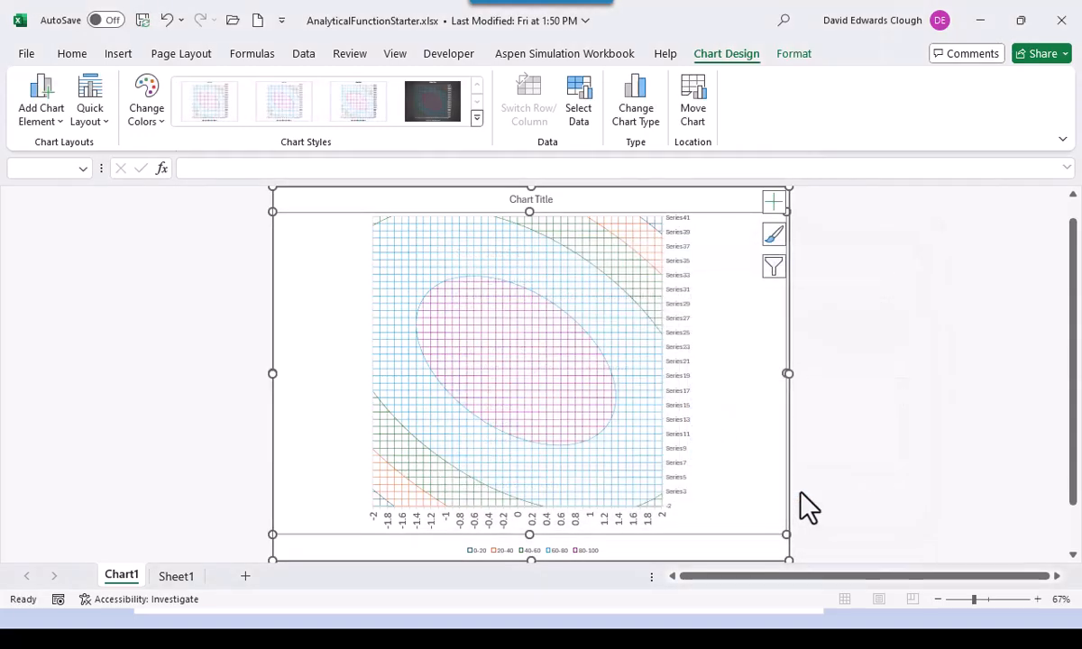
# - Format the series (vertical) axis labels as Calibri, size 14
pyautogui.click(677, 390)
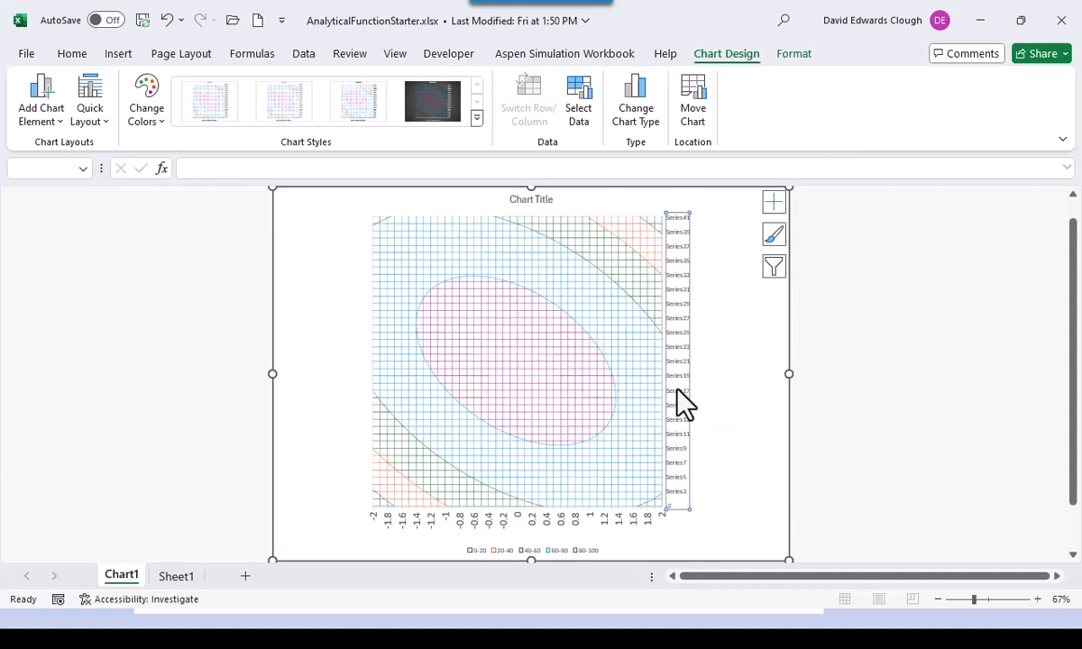
pyautogui.click(72, 56)
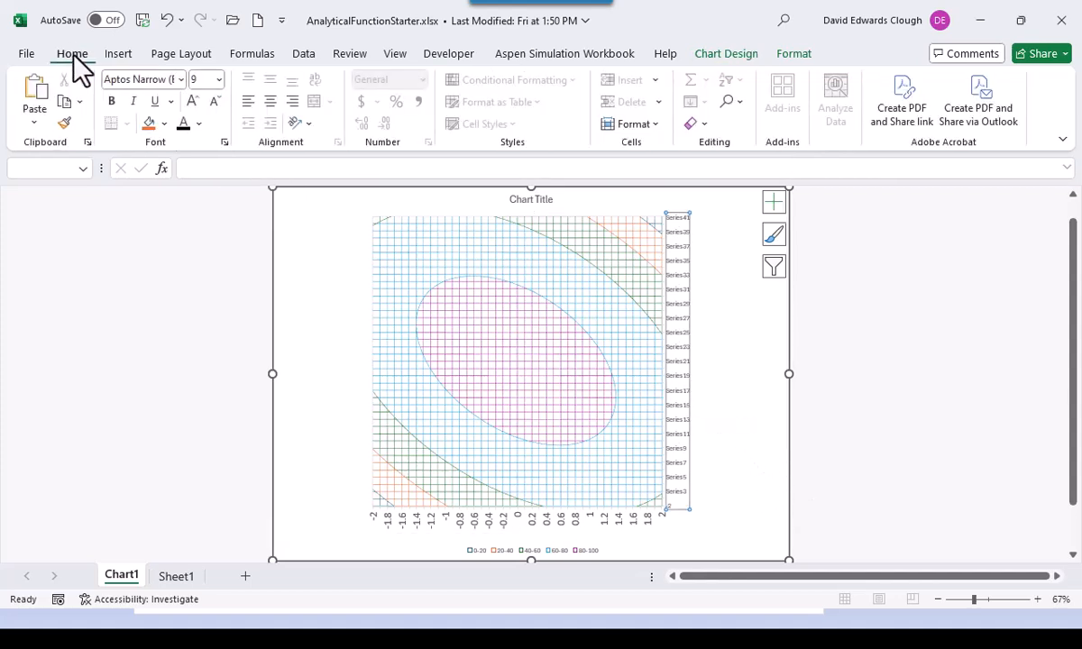
pyautogui.click(180, 79)
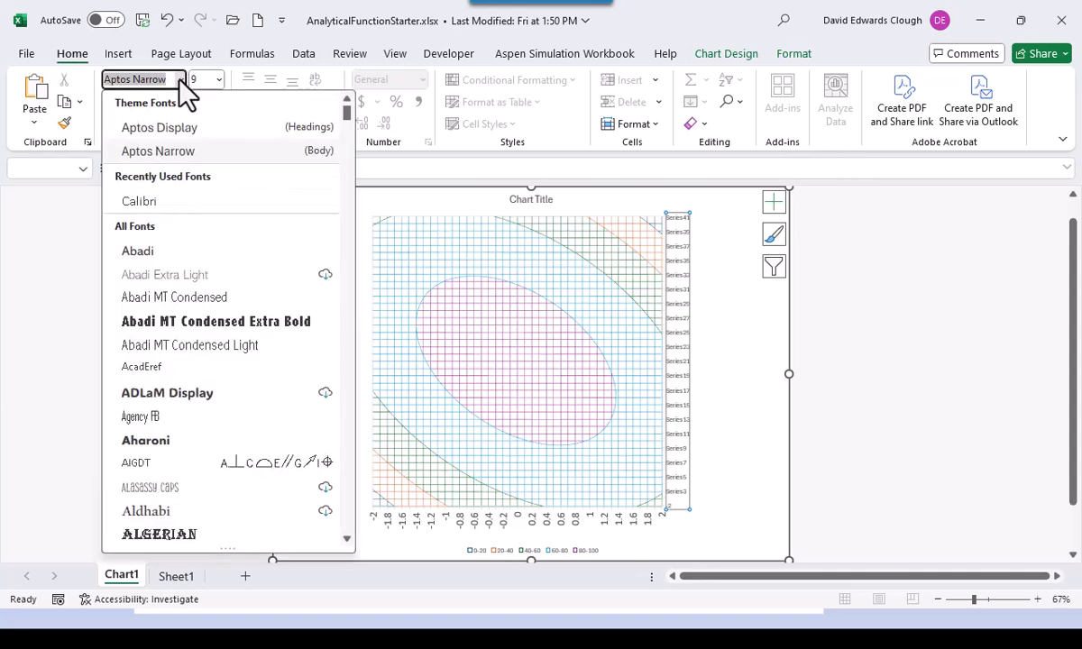
pyautogui.click(149, 198)
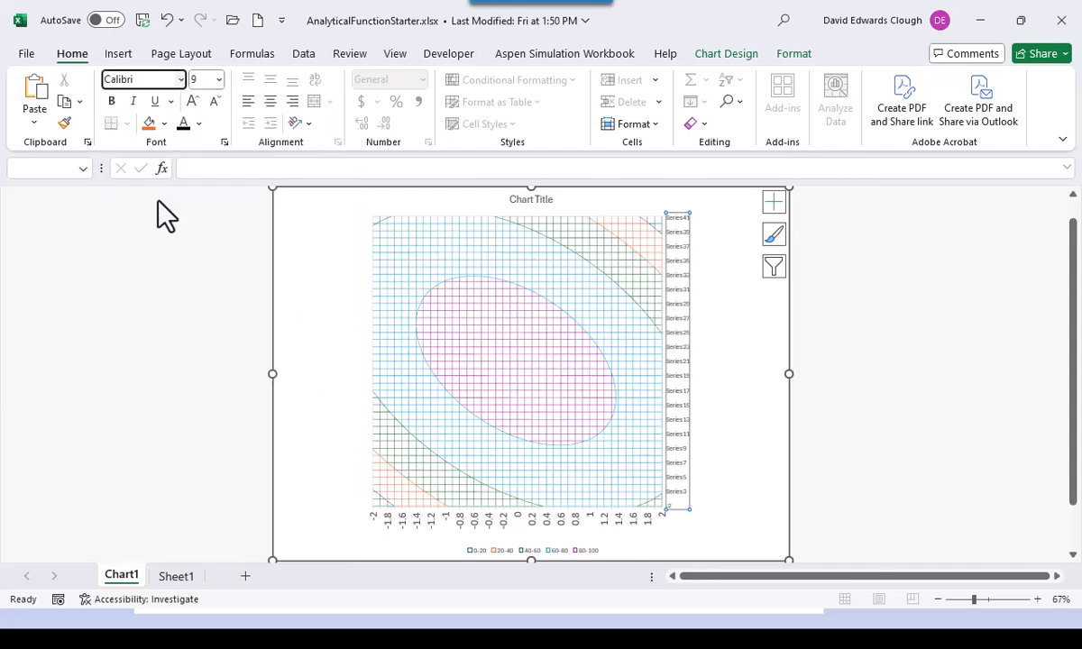
pyautogui.click(219, 80)
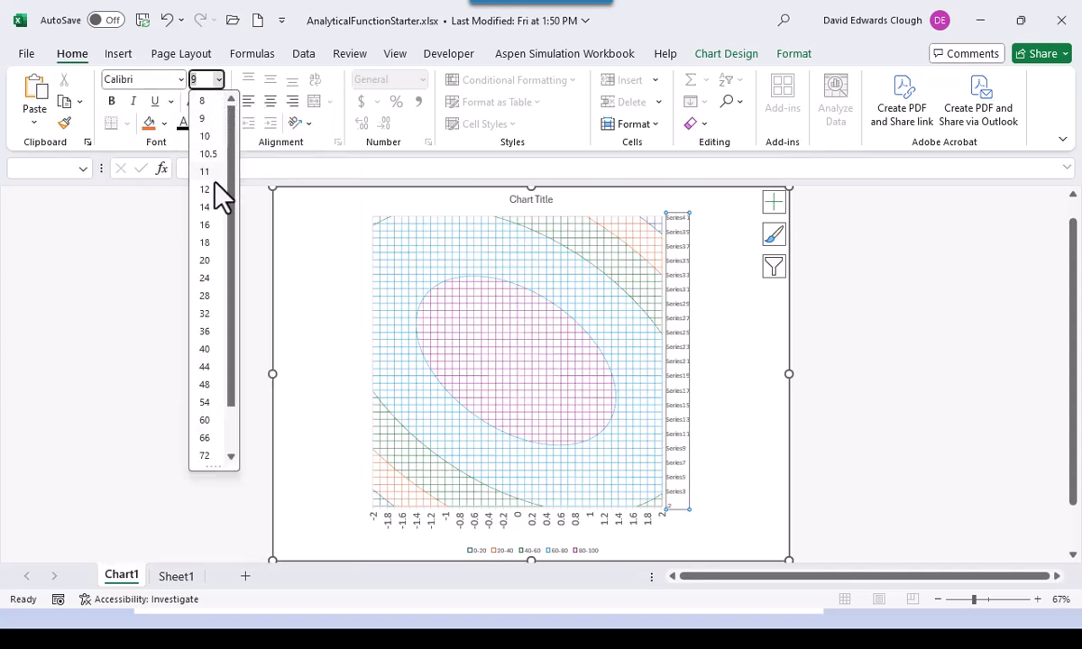
pyautogui.click(213, 207)
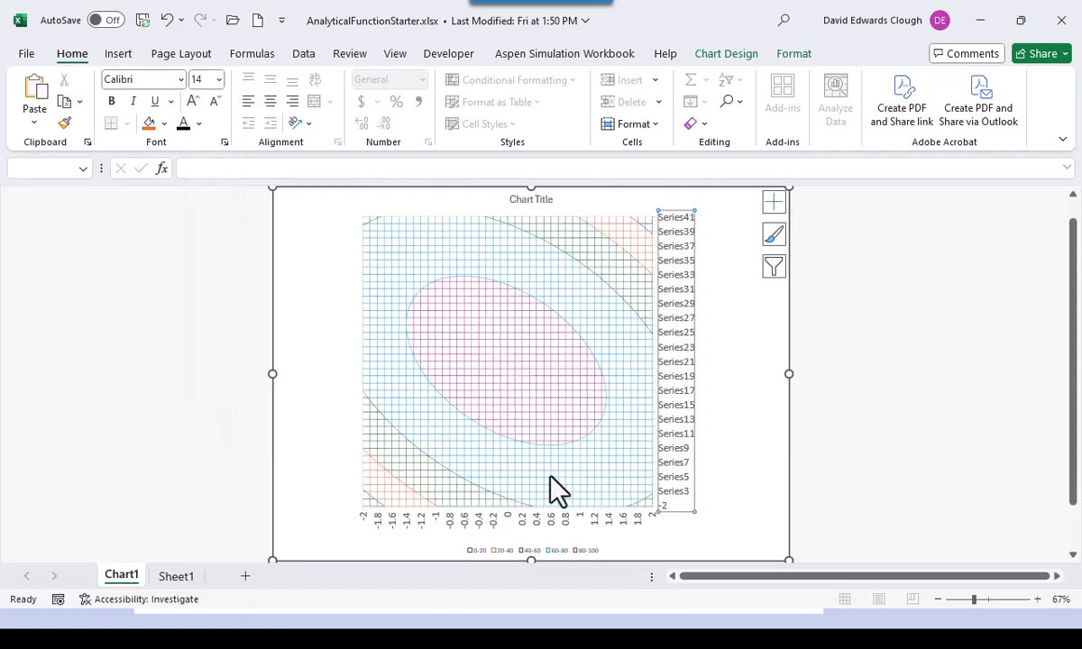
pyautogui.click(668, 506)
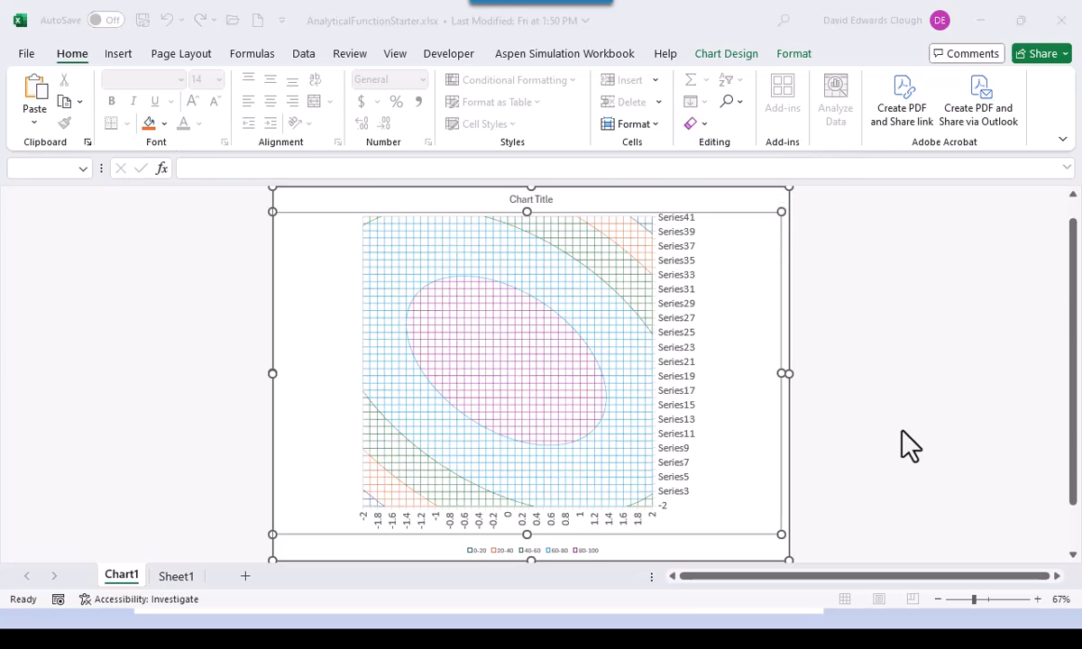
pyautogui.hotkey('alt', 'Tab')
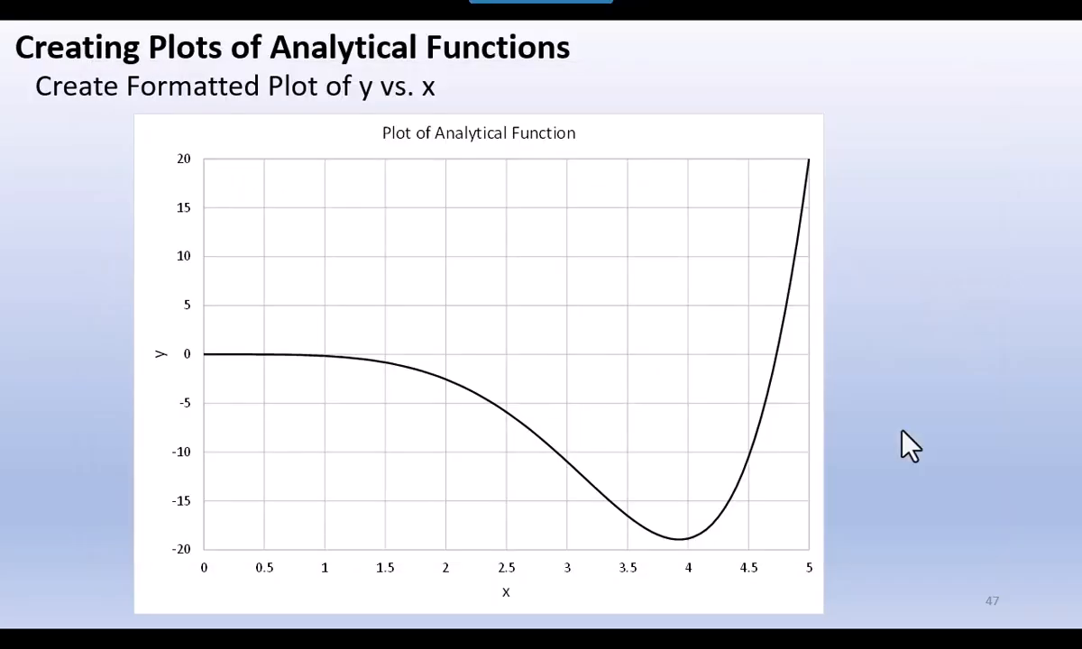
# - Advance the PowerPoint slide show by one slide
pyautogui.press('Right')
pyautogui.press('Right')
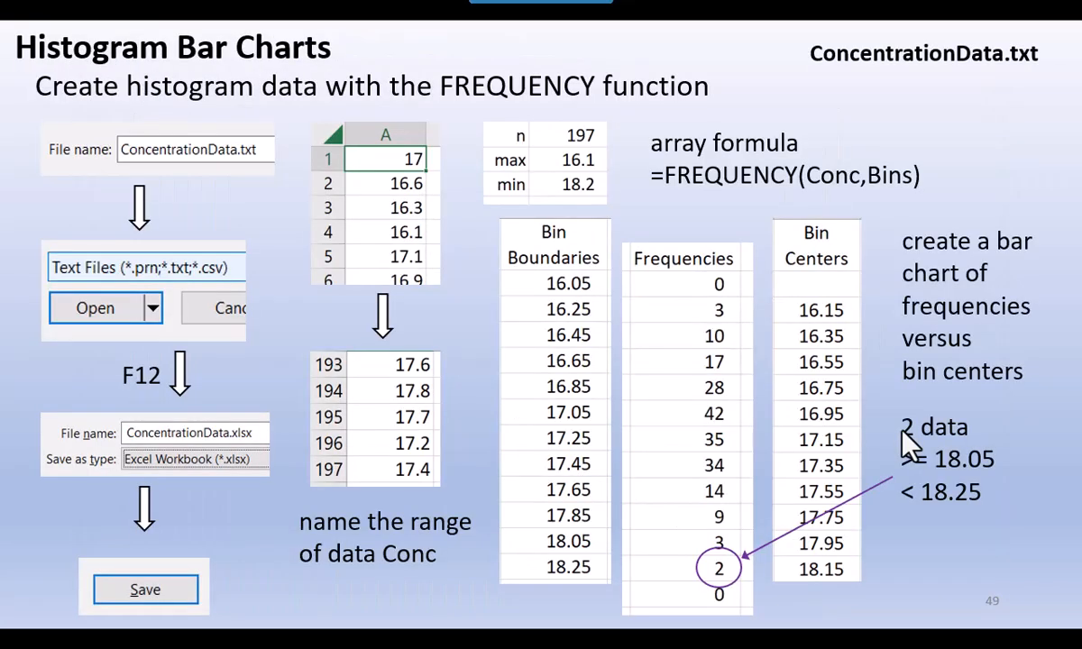
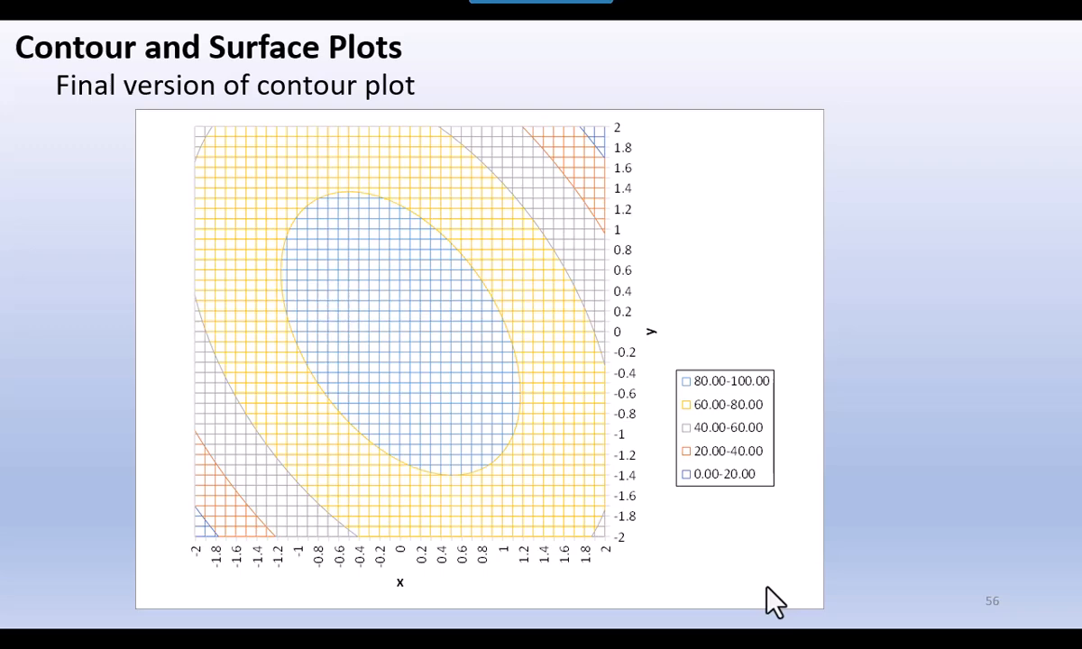
# - Switch from the PowerPoint slide show back to the Excel workbook's contour chart
pyautogui.hotkey('alt', 'Tab')
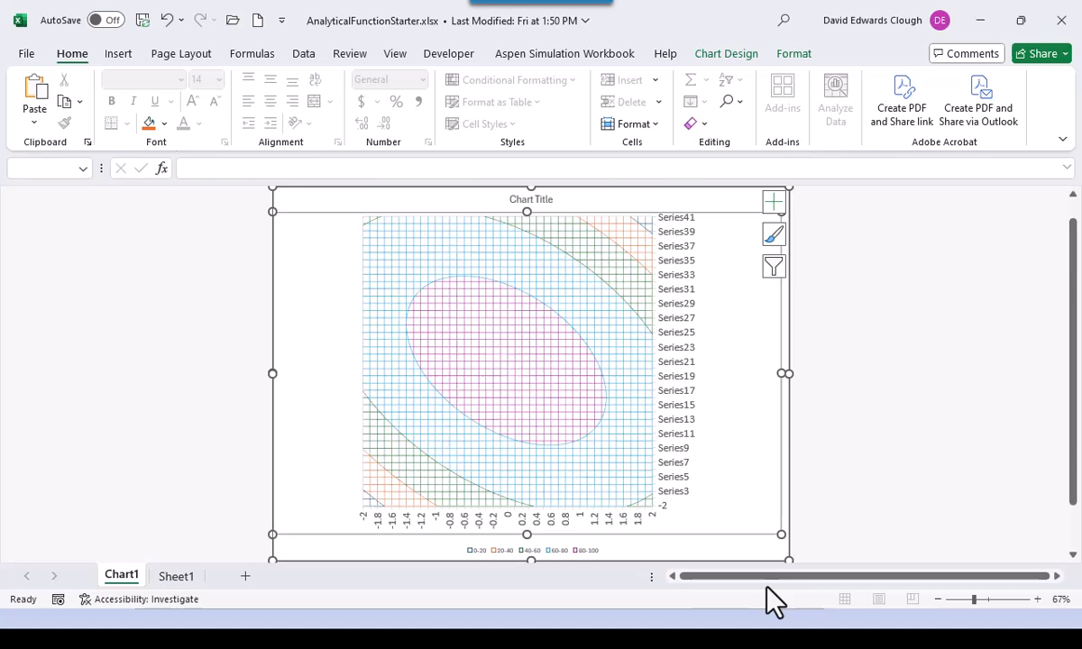
# - Return to the top of Sheet1 and save the workbook as AnalyticalFunctionContourPlot1.xlsx
pyautogui.click(175, 576)
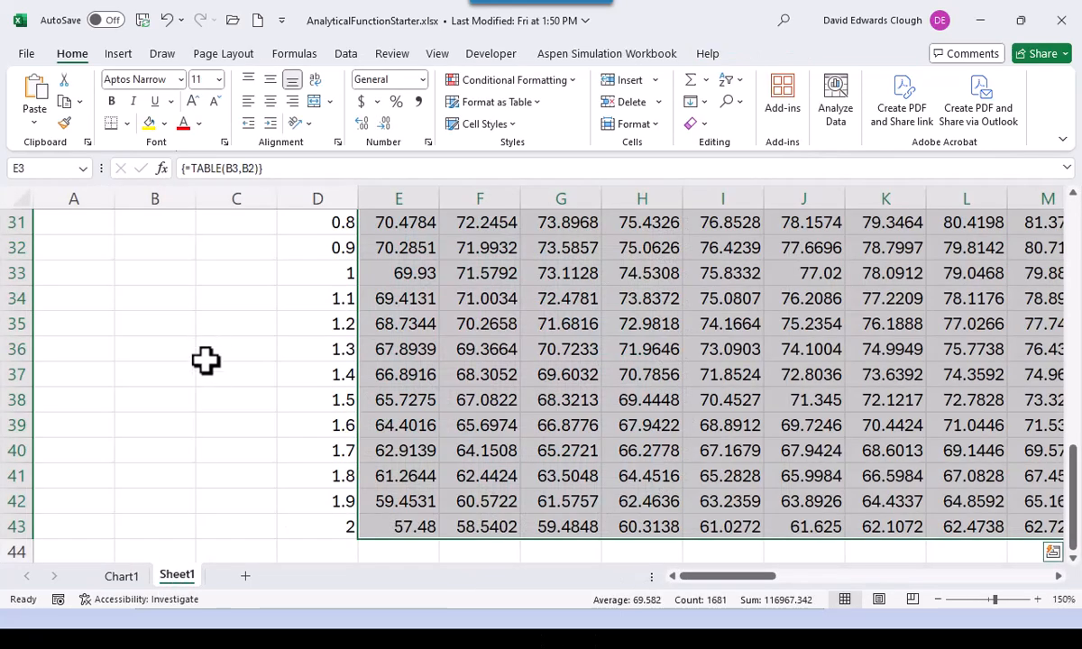
pyautogui.hotkey('ctrl', 'Home')
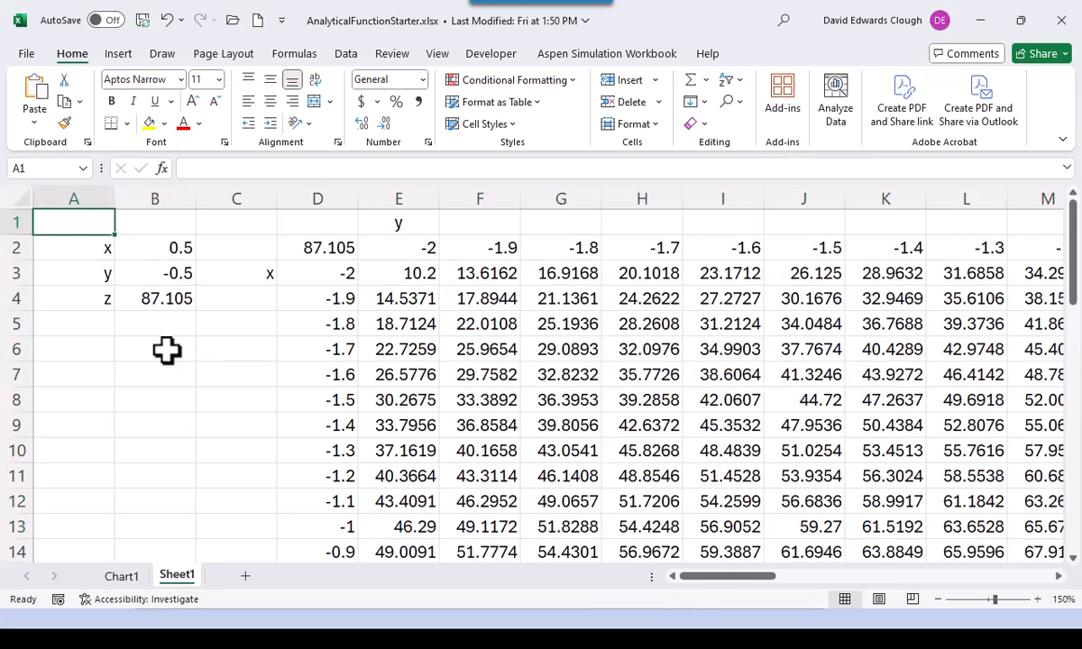
pyautogui.press('F12')
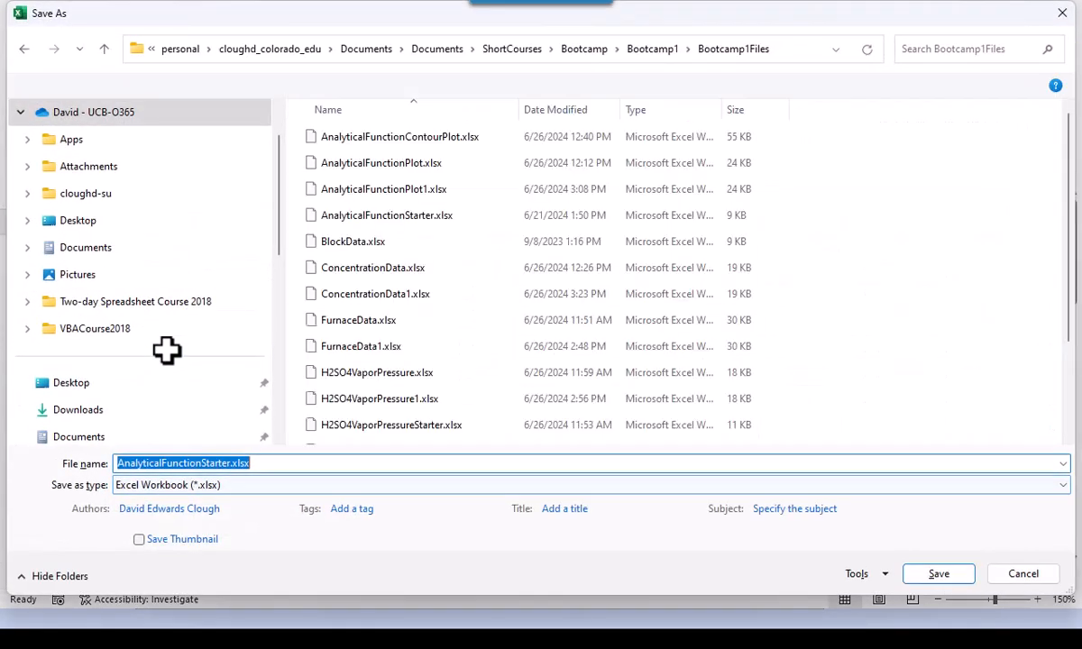
pyautogui.click(205, 463)
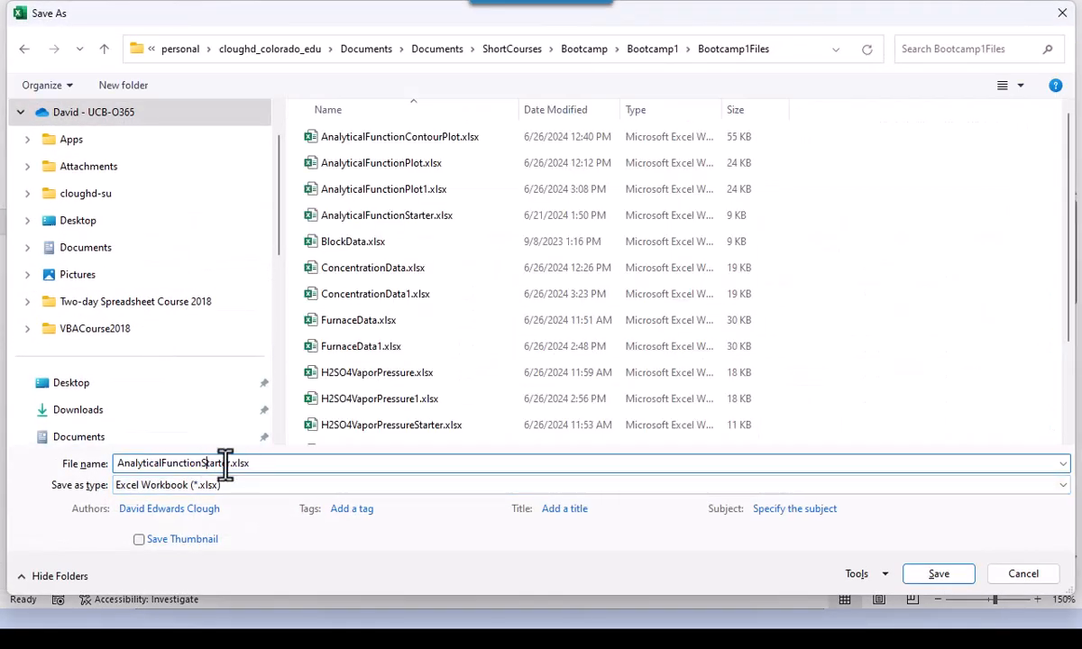
pyautogui.press('Delete')
pyautogui.press('Delete')
pyautogui.press('Delete')
pyautogui.press('BackSpace')
pyautogui.press('Delete')
pyautogui.press('Delete')
pyautogui.press('Delete')
pyautogui.write('ContourPlot1')
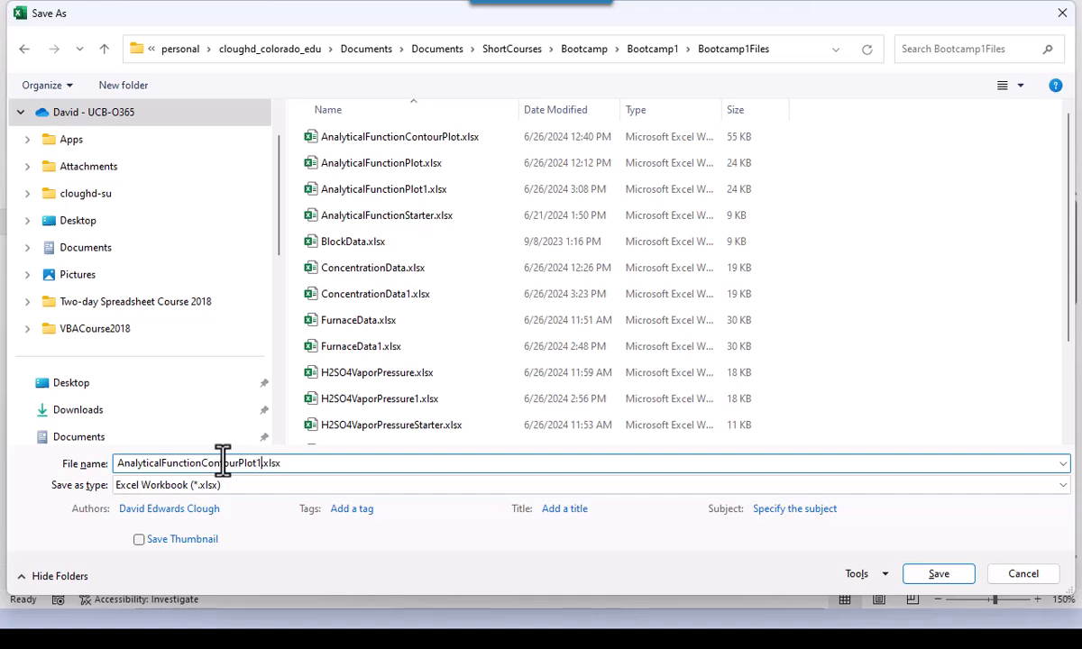
pyautogui.press('Return')
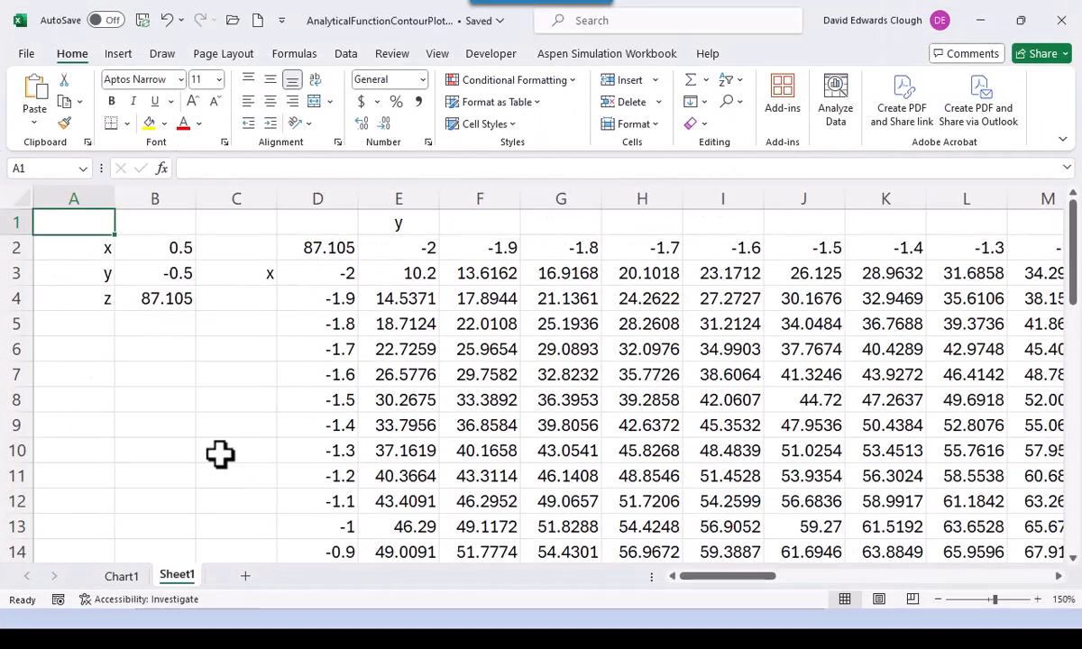
# - Open the NaClDensityStarter.xlsx workbook from the file browser
pyautogui.click(233, 22)
pyautogui.click(231, 522)
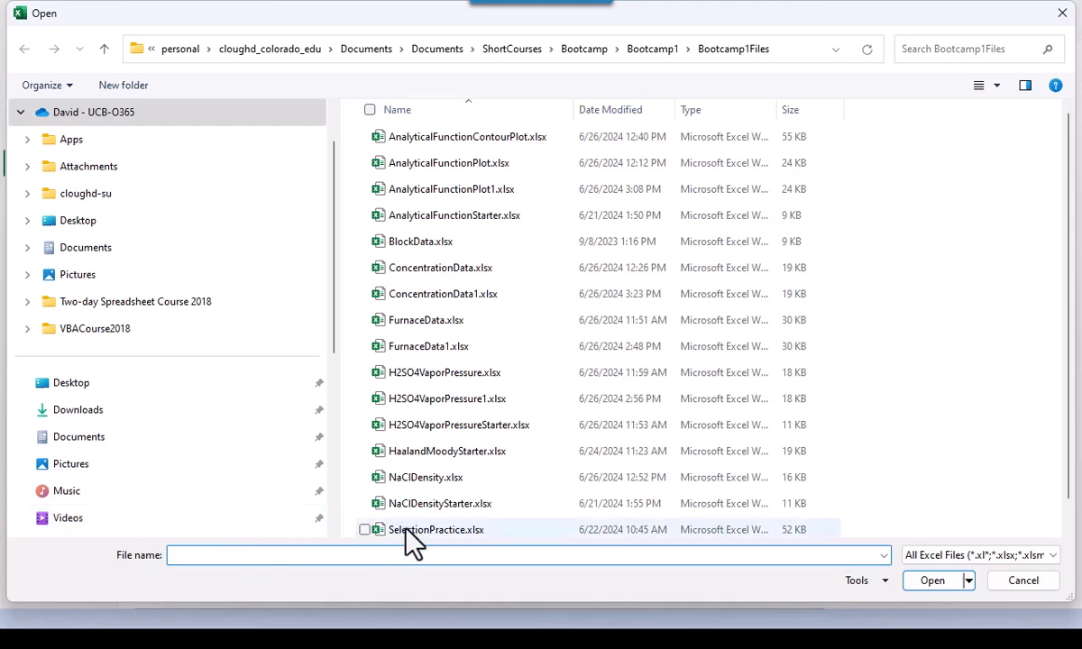
pyautogui.click(433, 507)
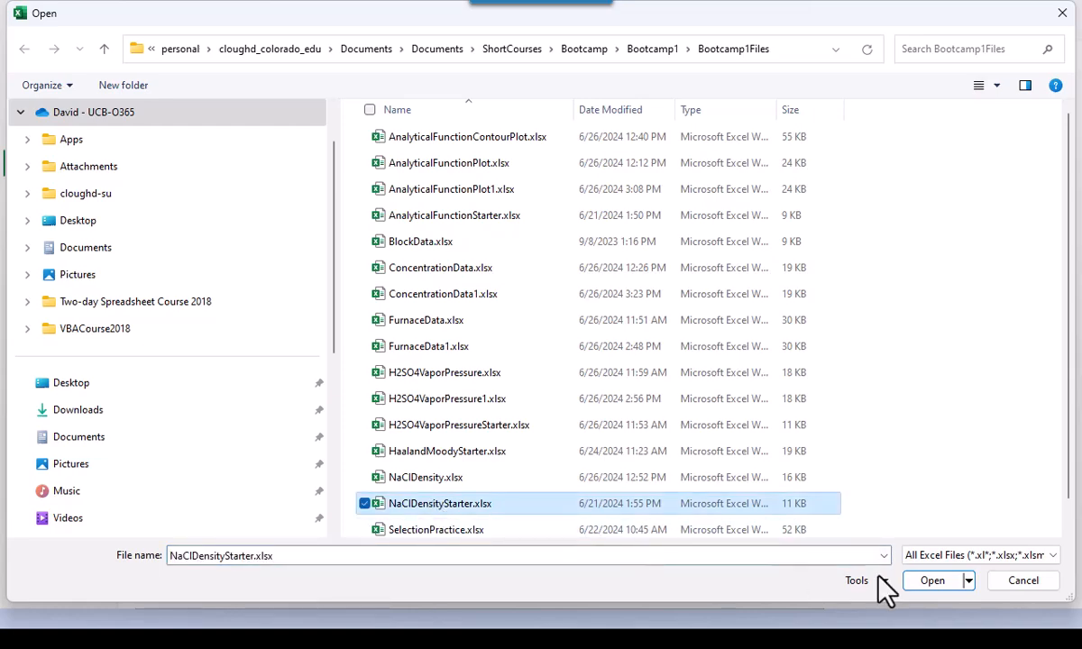
pyautogui.click(947, 581)
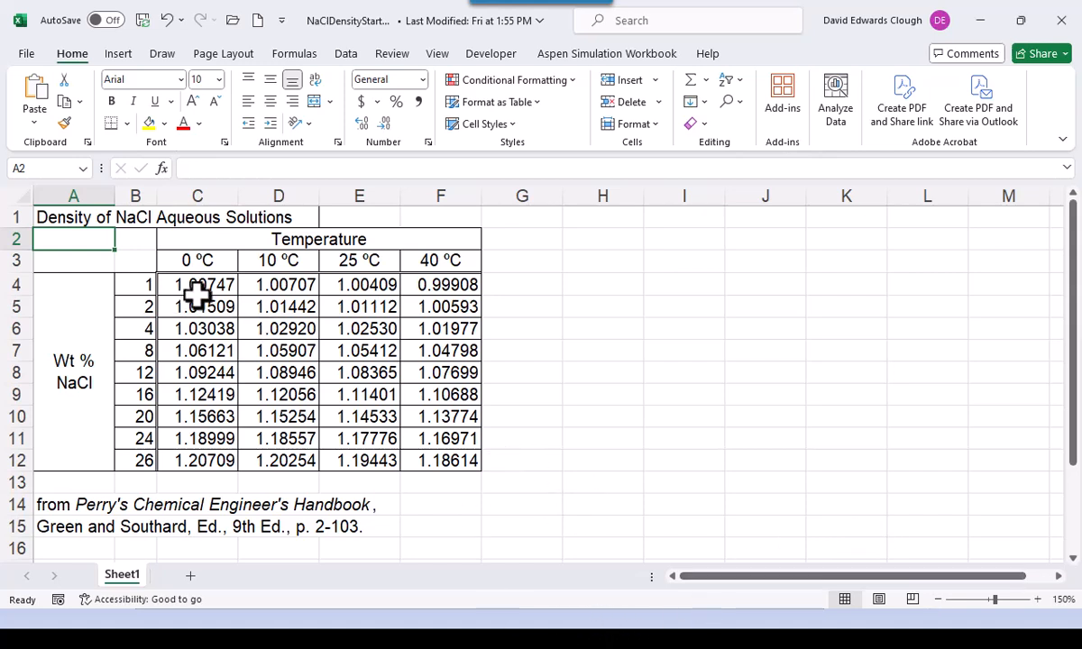
# - Select the density values C4:F12 and insert a Wireframe 3-D Surface chart
pyautogui.moveTo(203, 283); pyautogui.dragTo(451, 469)
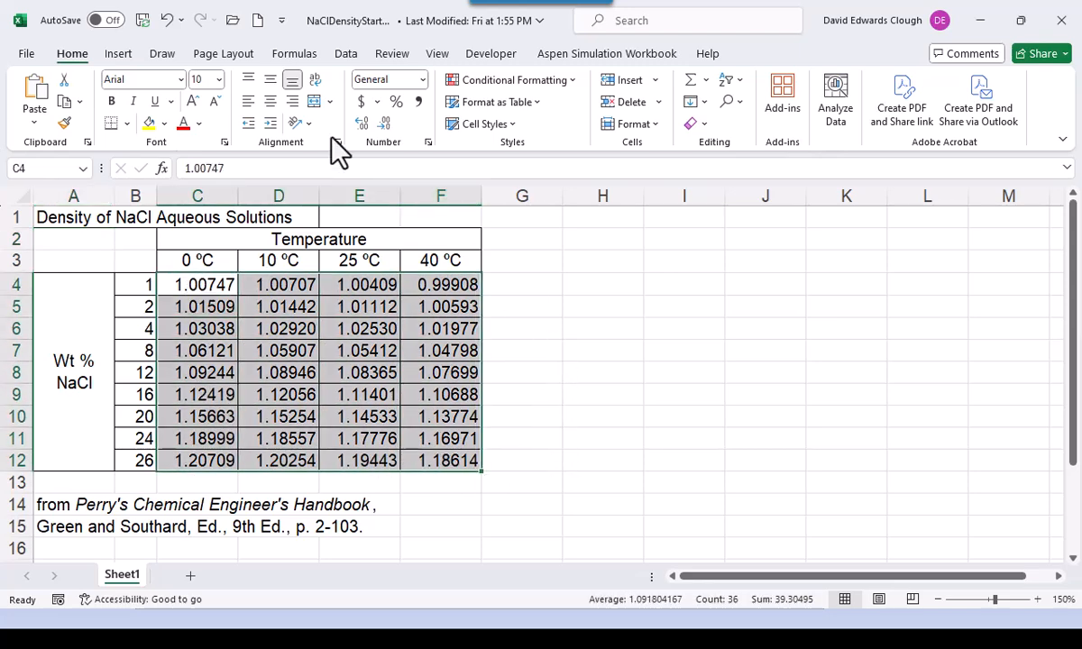
pyautogui.click(115, 56)
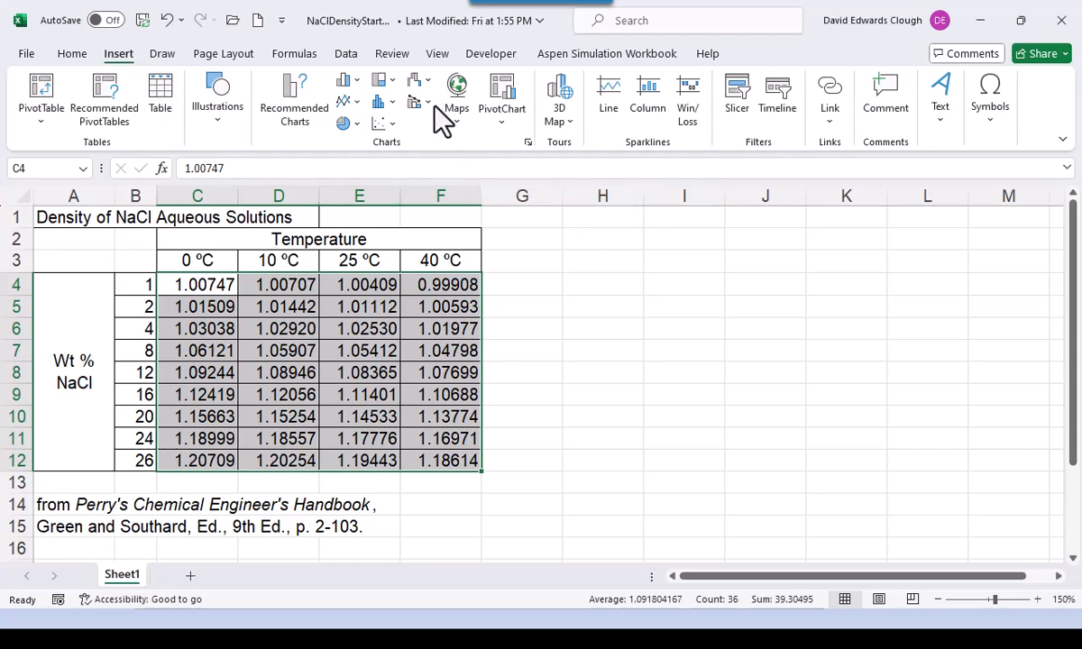
pyautogui.click(427, 81)
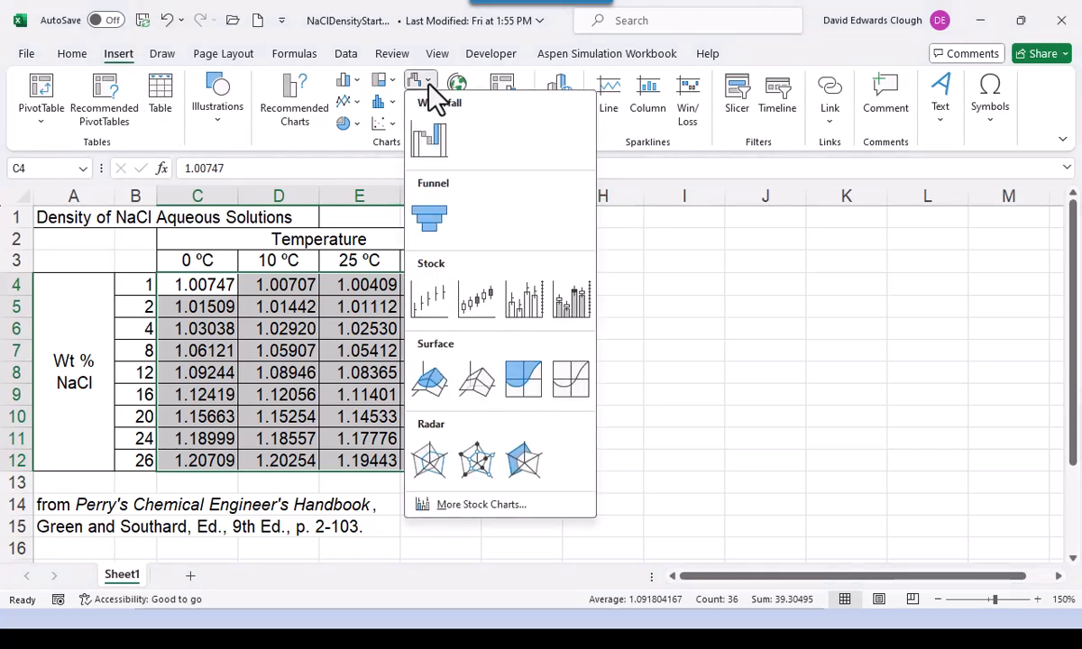
pyautogui.click(476, 386)
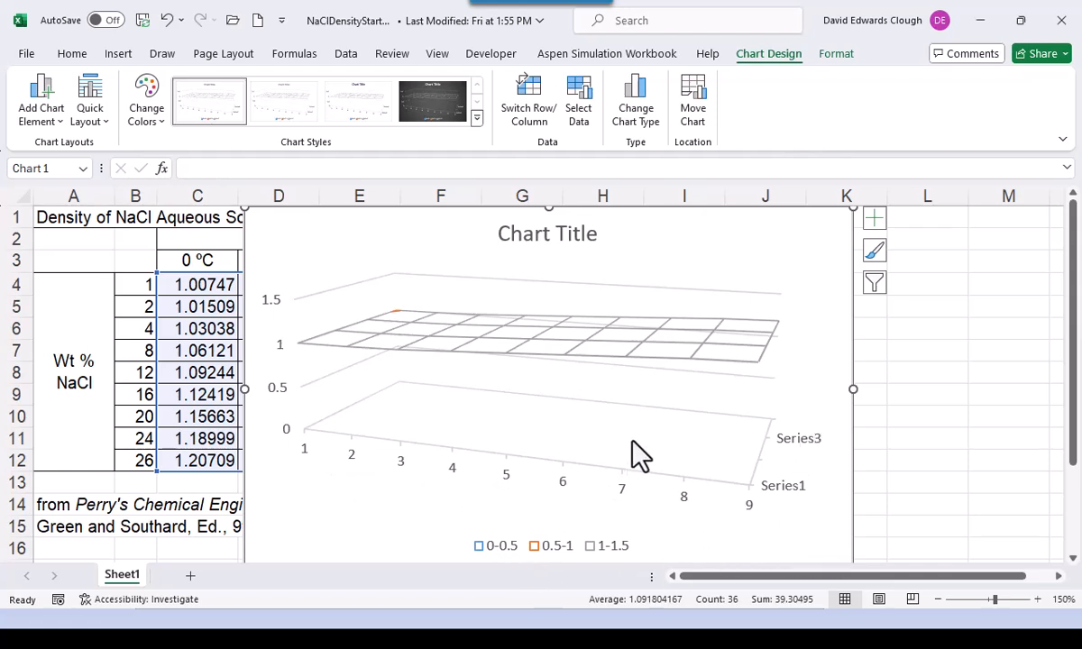
# - Move the surface chart onto a new chart sheet named Chart1
pyautogui.rightClick(672, 254)
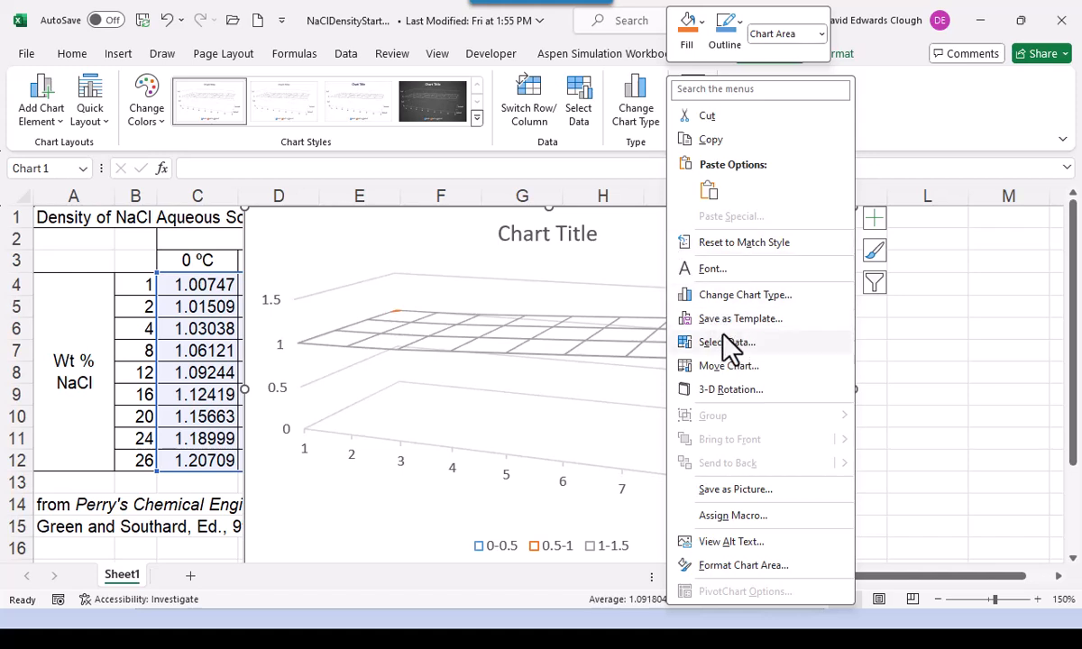
pyautogui.click(732, 366)
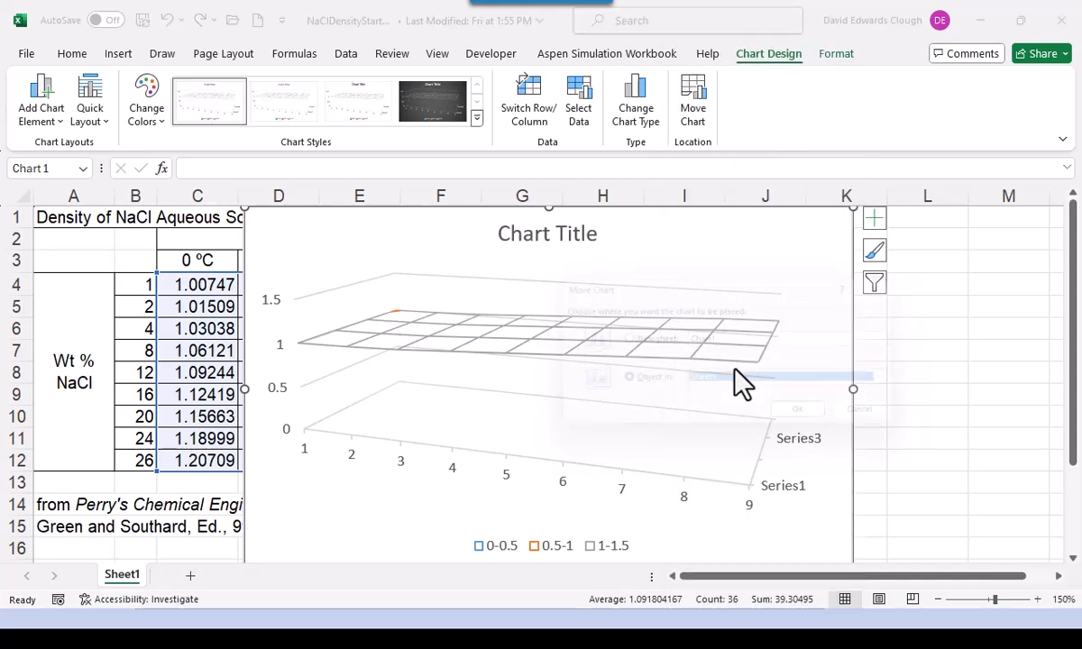
pyautogui.click(629, 341)
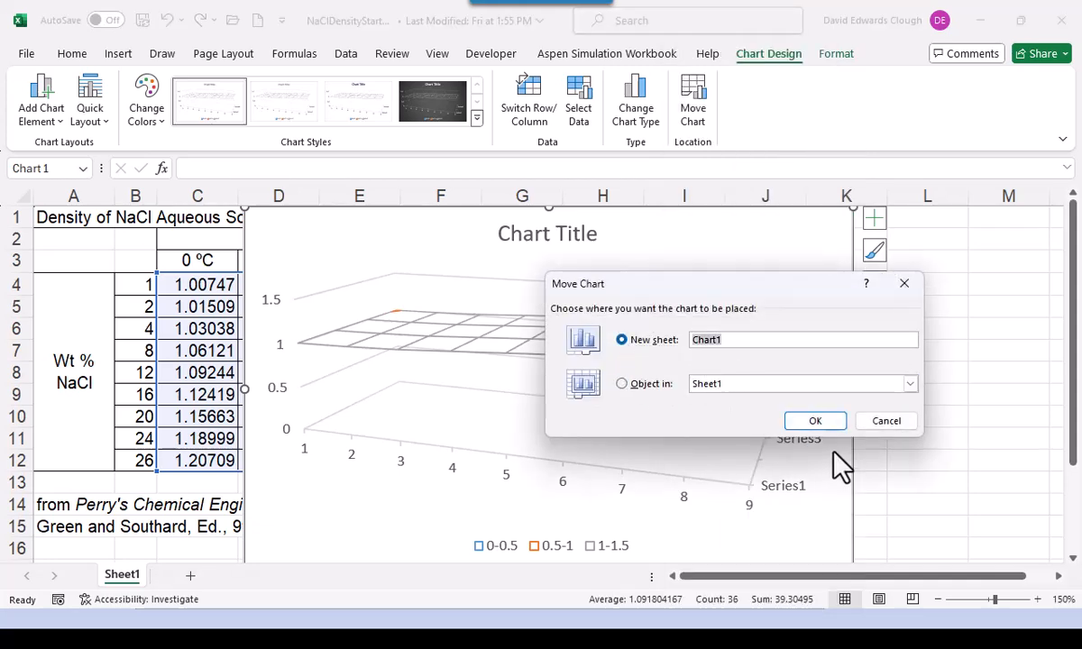
pyautogui.click(815, 422)
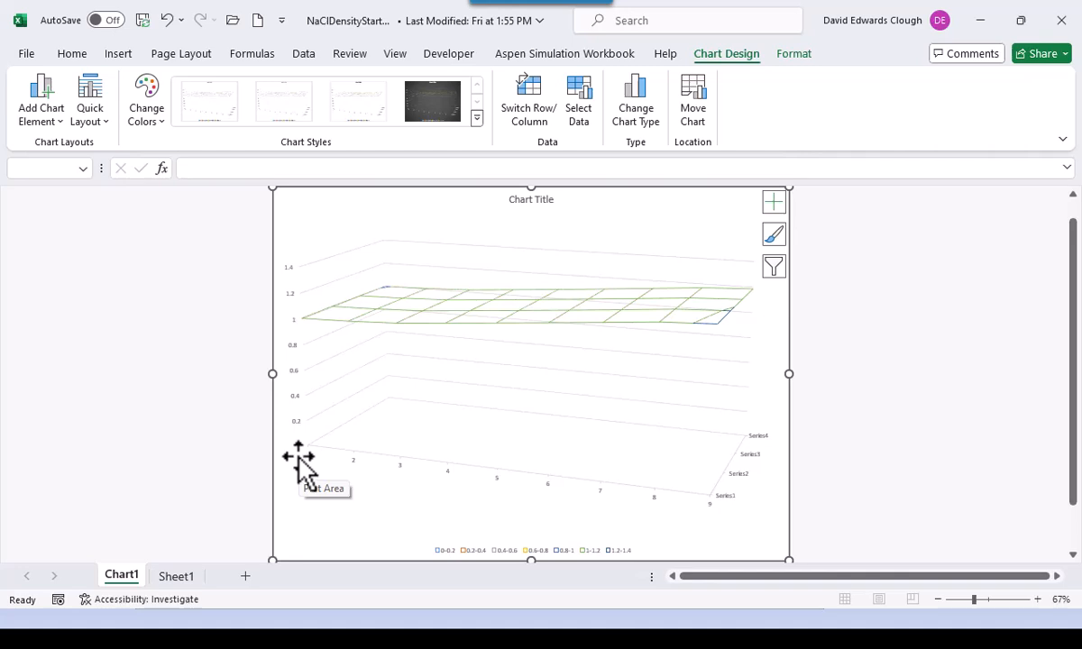
# - Set the vertical axis minimum bound to 1.0 so it spans 1.0 to 1.25
pyautogui.click(295, 375)
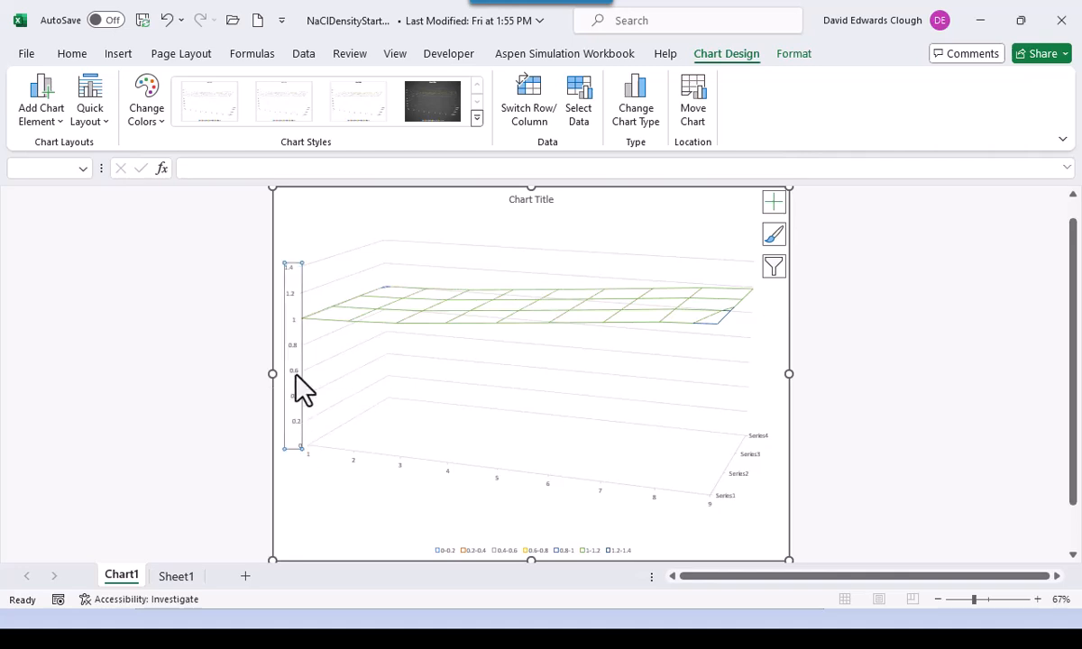
pyautogui.rightClick(296, 376)
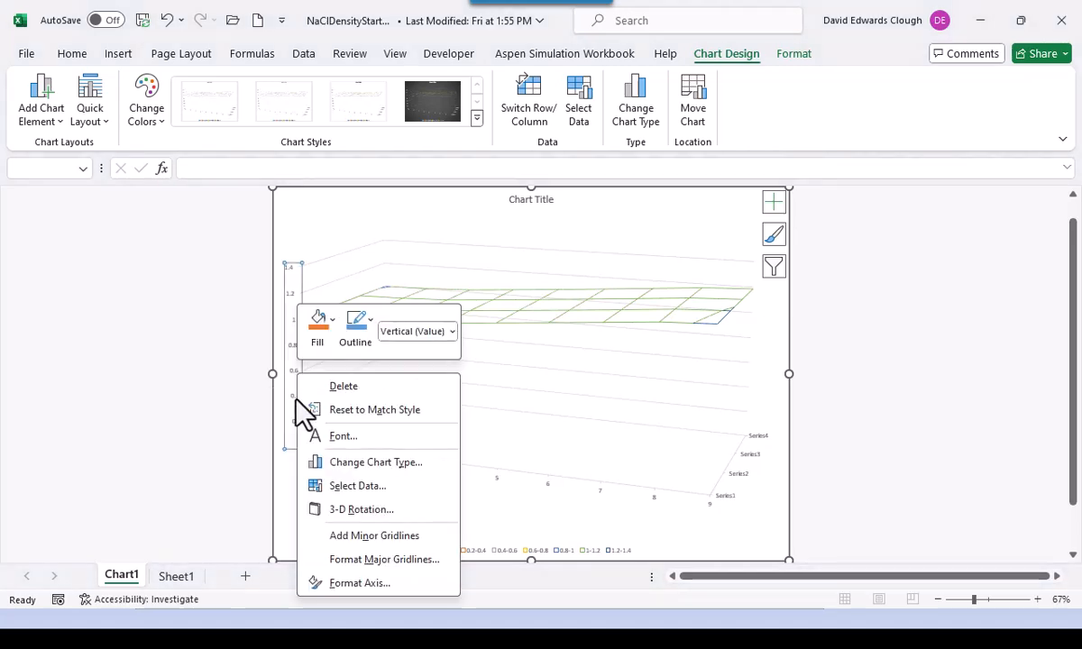
pyautogui.click(353, 585)
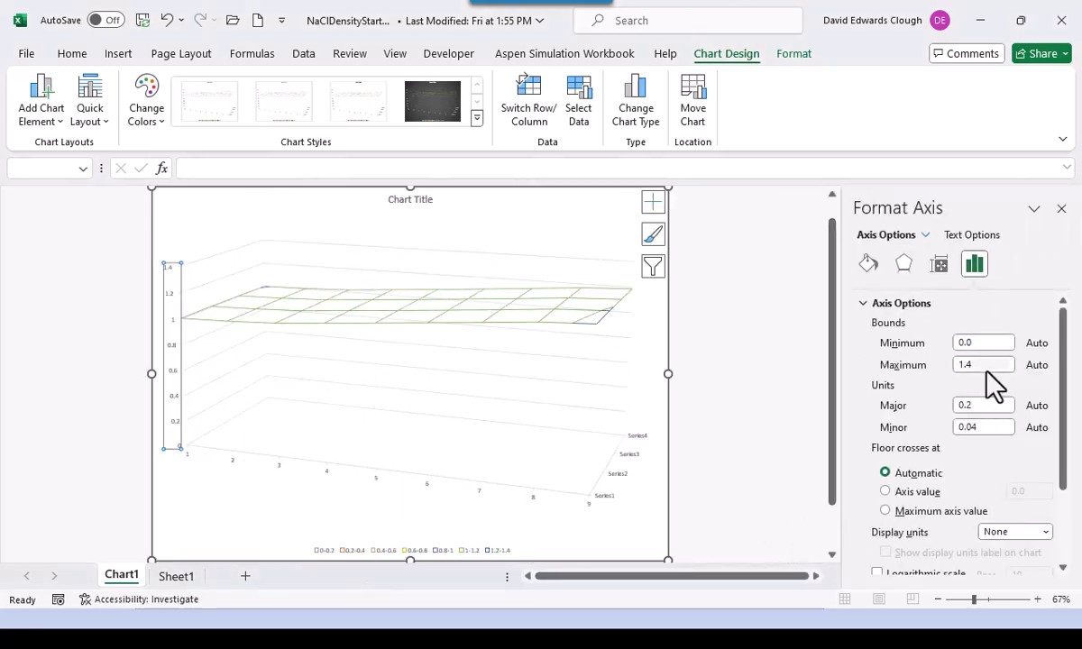
pyautogui.doubleClick(981, 344)
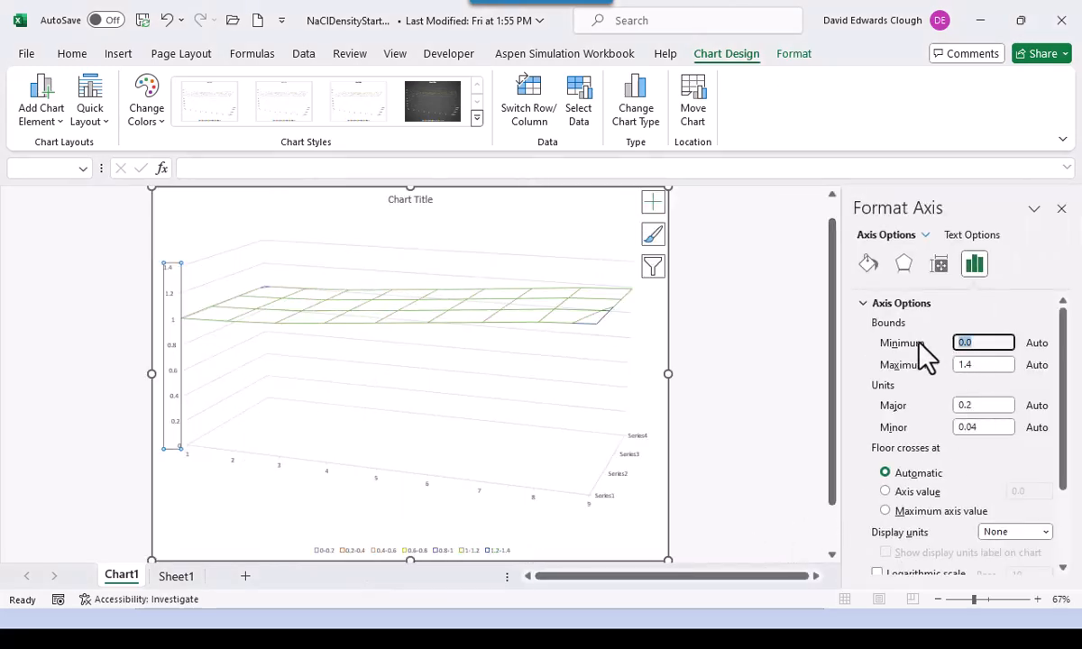
pyautogui.write('1')
pyautogui.press('Return')
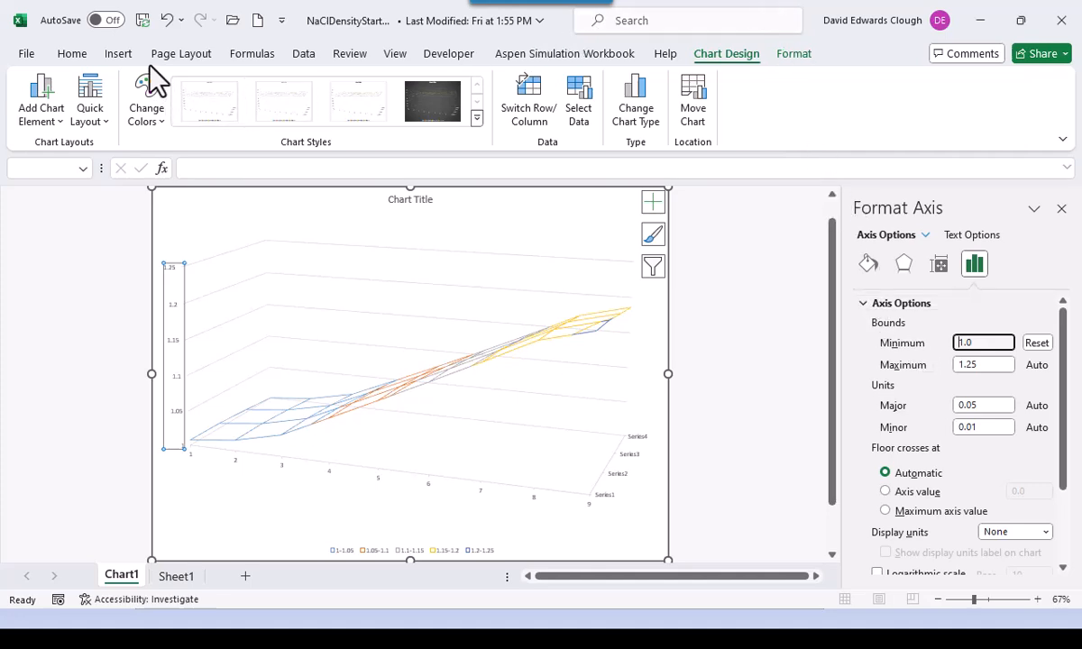
pyautogui.click(72, 54)
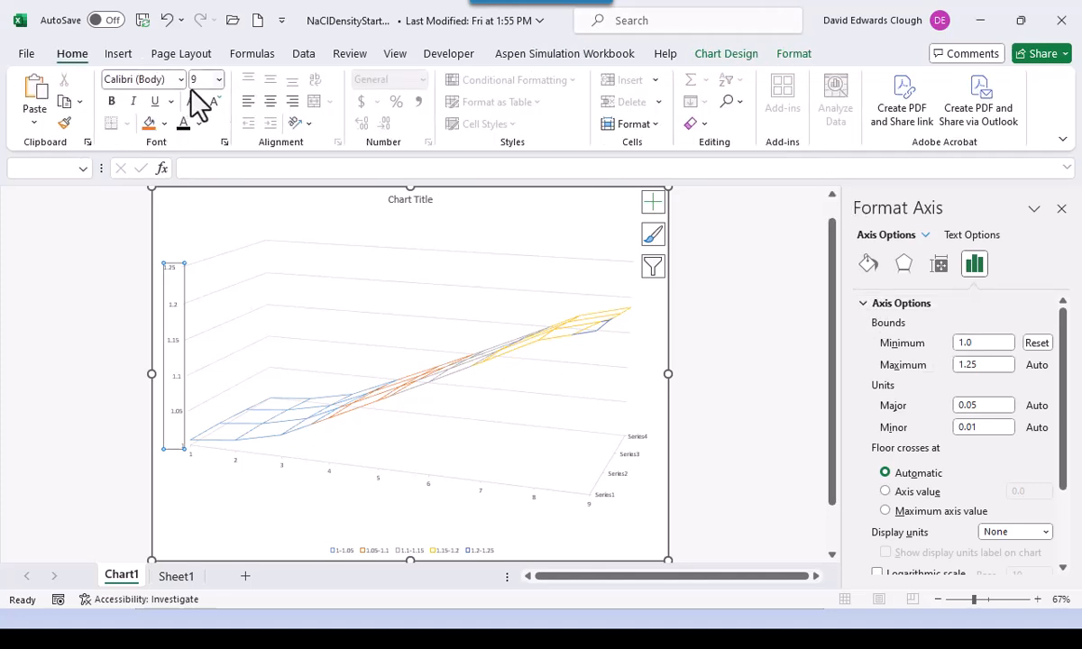
# - Enlarge the vertical and horizontal axis labels to 14 pt
pyautogui.click(218, 80)
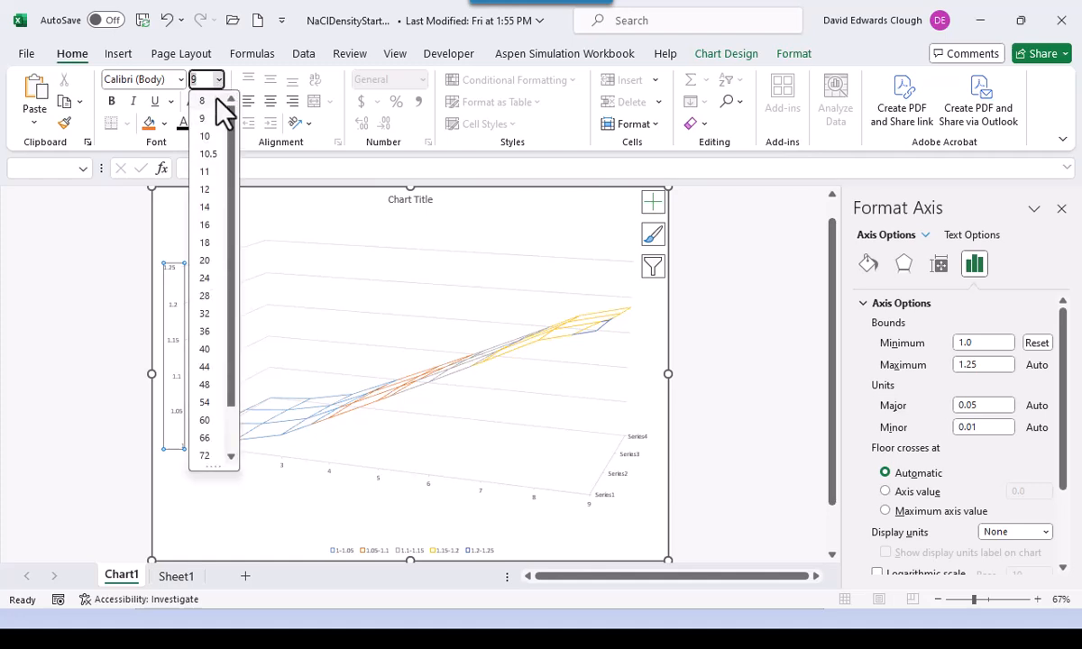
pyautogui.click(209, 209)
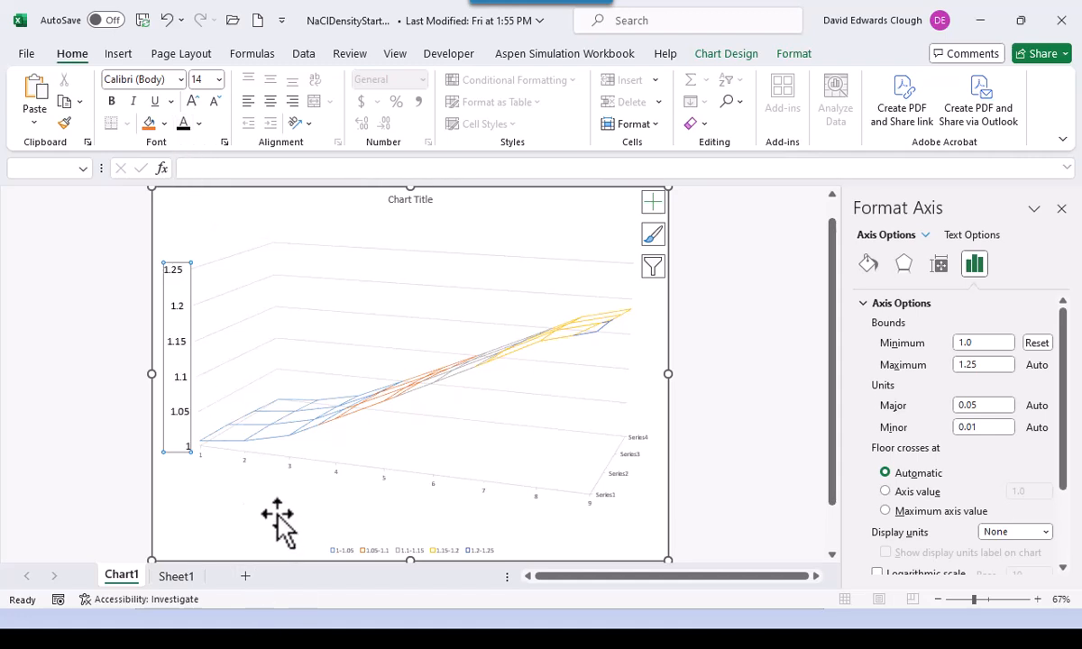
pyautogui.click(341, 485)
pyautogui.click(335, 476)
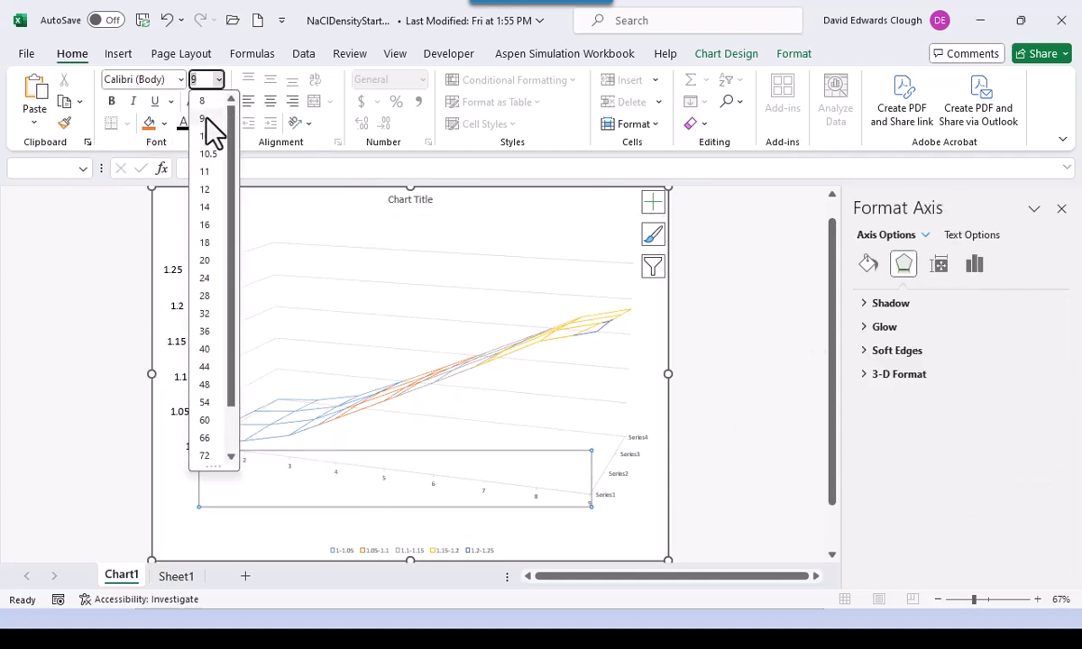
pyautogui.click(204, 206)
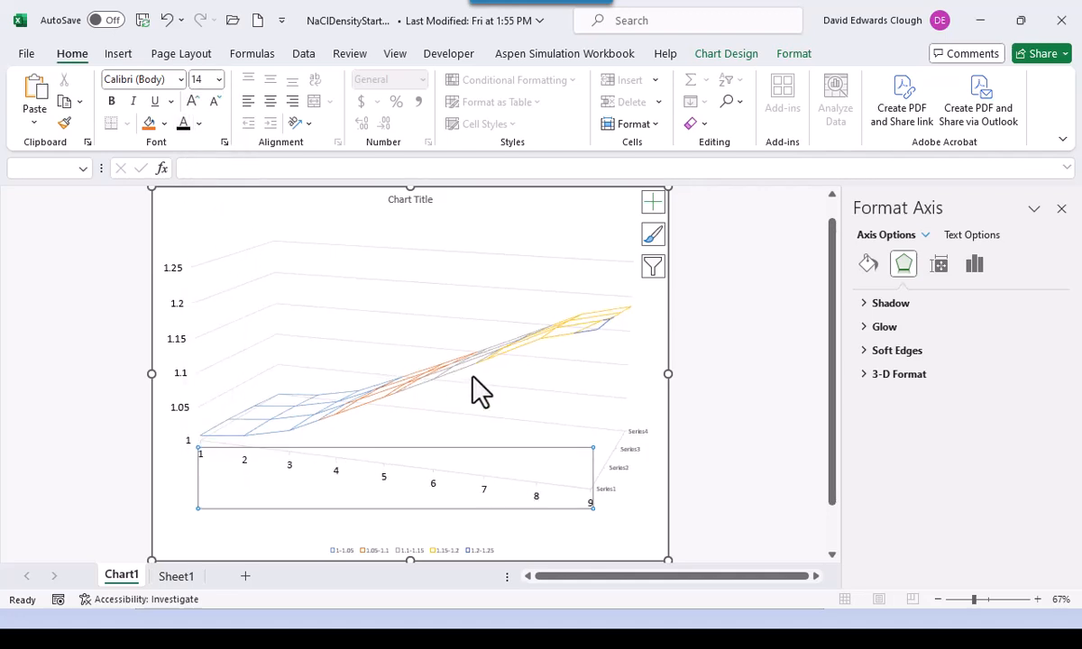
# - Make the depth-axis series labels 14 pt as well
pyautogui.click(623, 460)
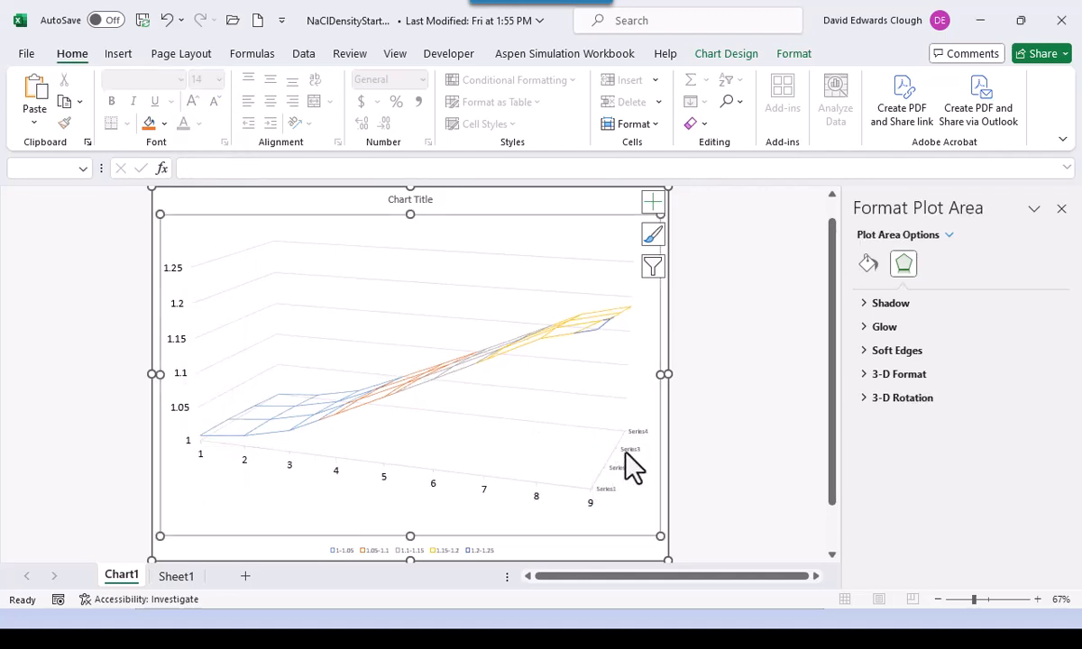
pyautogui.click(631, 462)
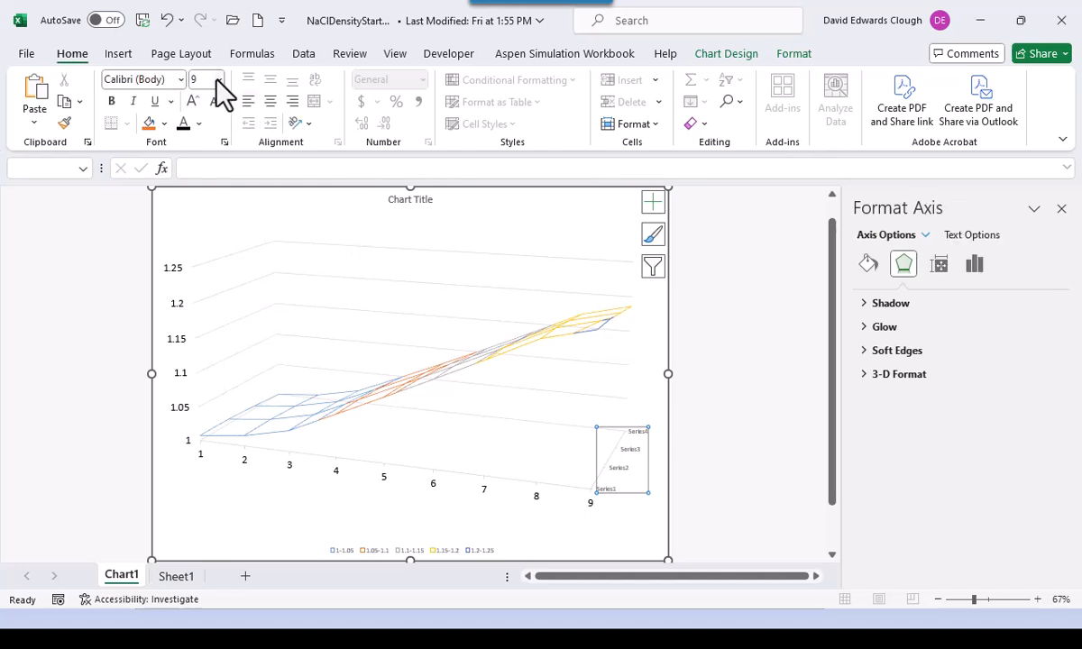
pyautogui.click(217, 79)
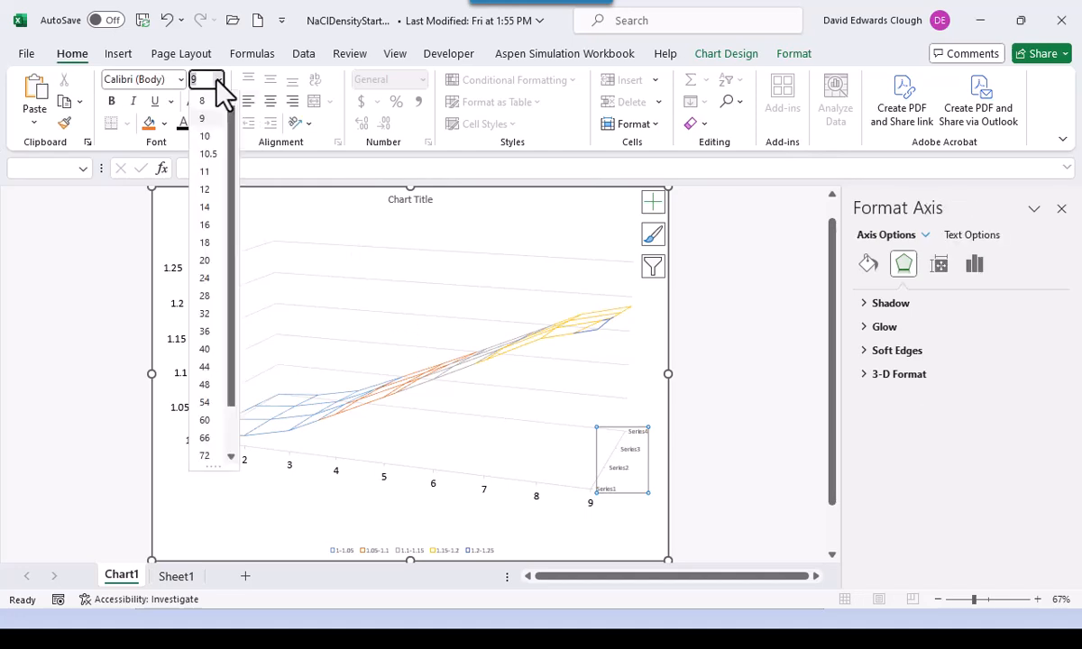
pyautogui.click(204, 207)
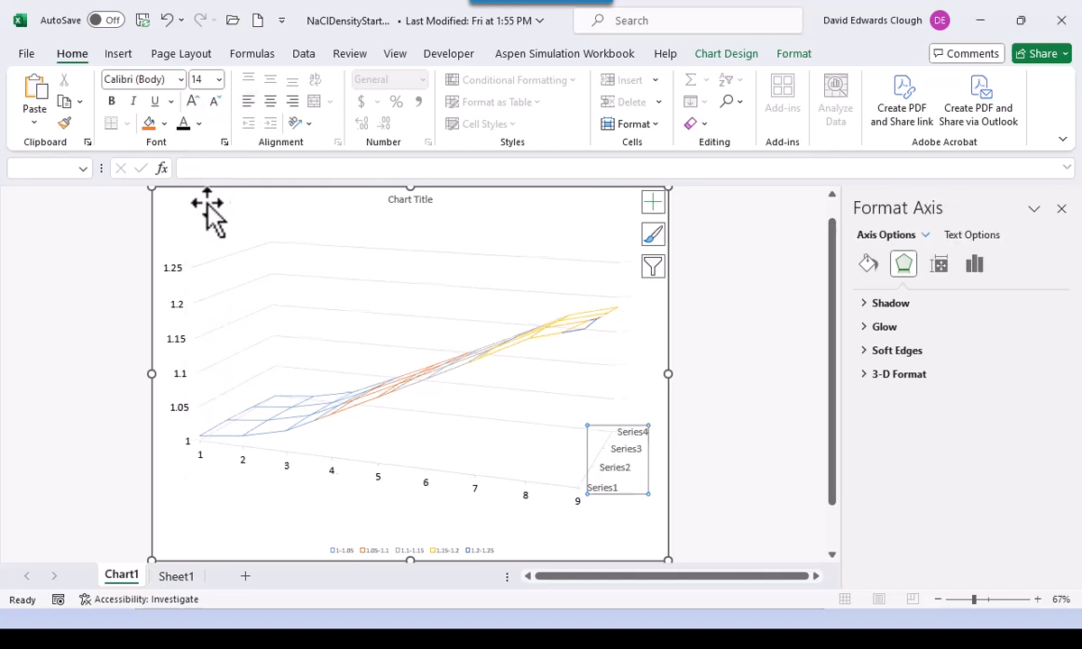
pyautogui.click(312, 519)
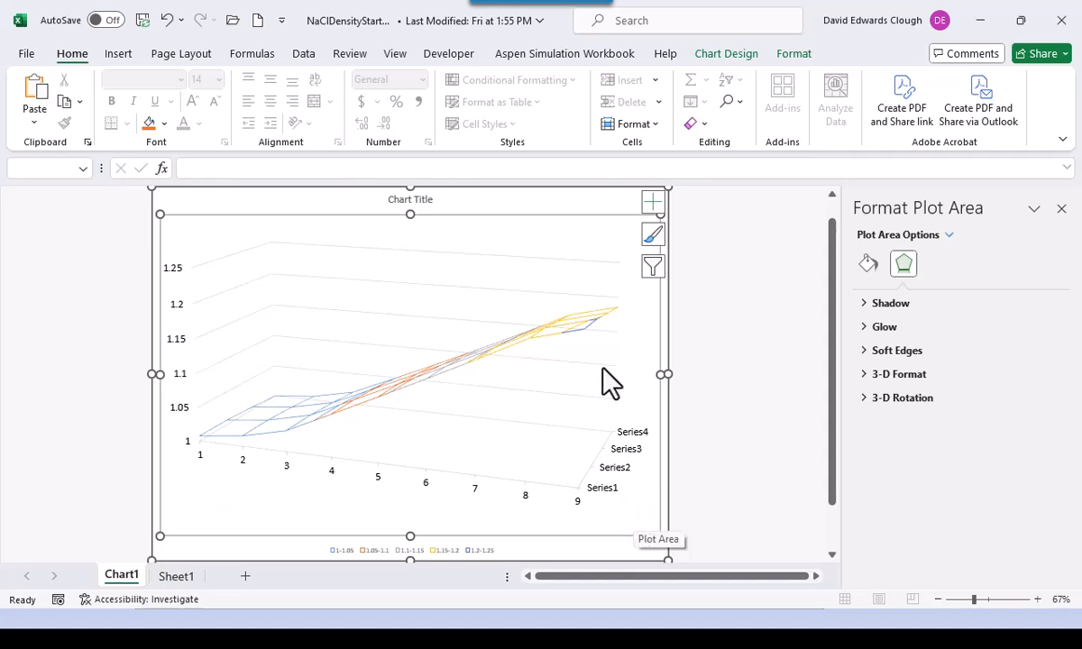
# - Use the wt% values in Sheet1!B4:B12 as the horizontal axis labels
pyautogui.click(742, 54)
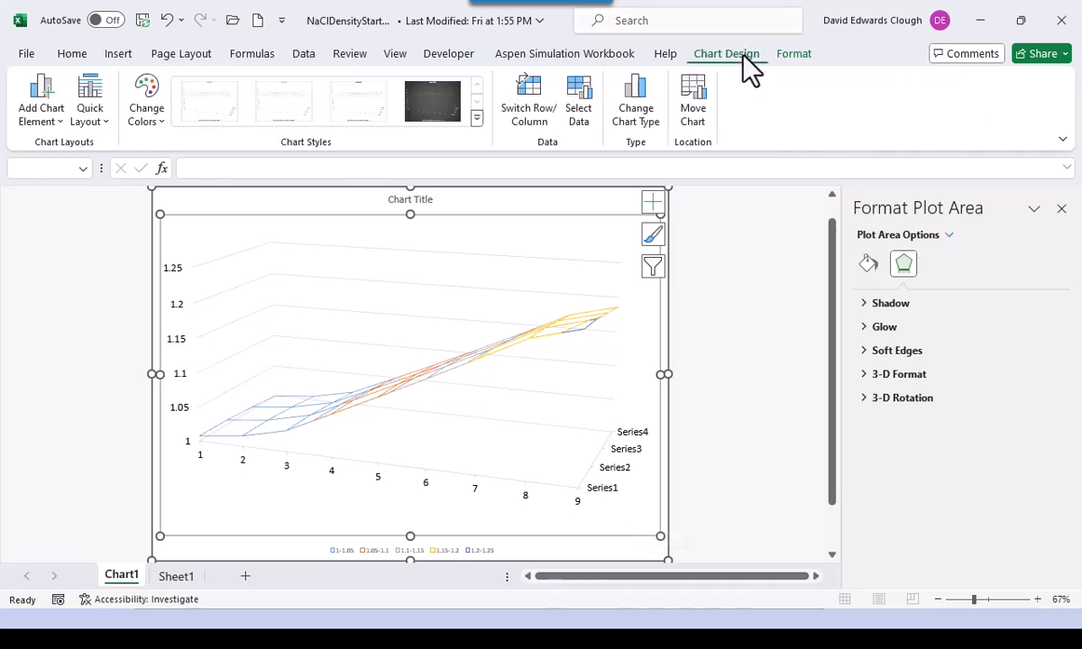
pyautogui.click(579, 101)
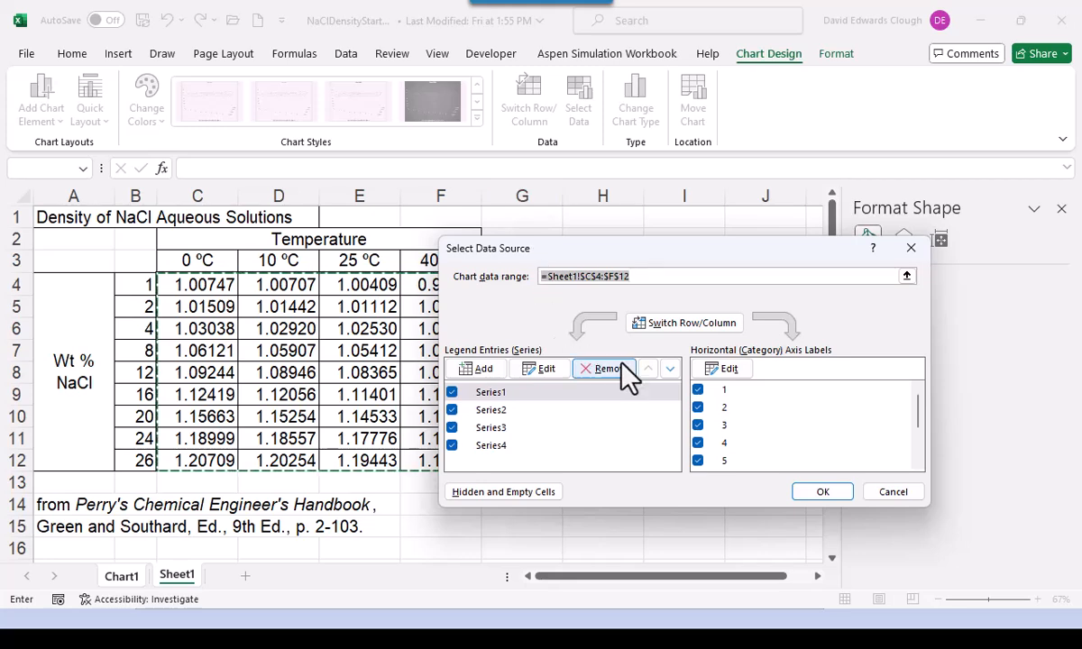
pyautogui.click(730, 370)
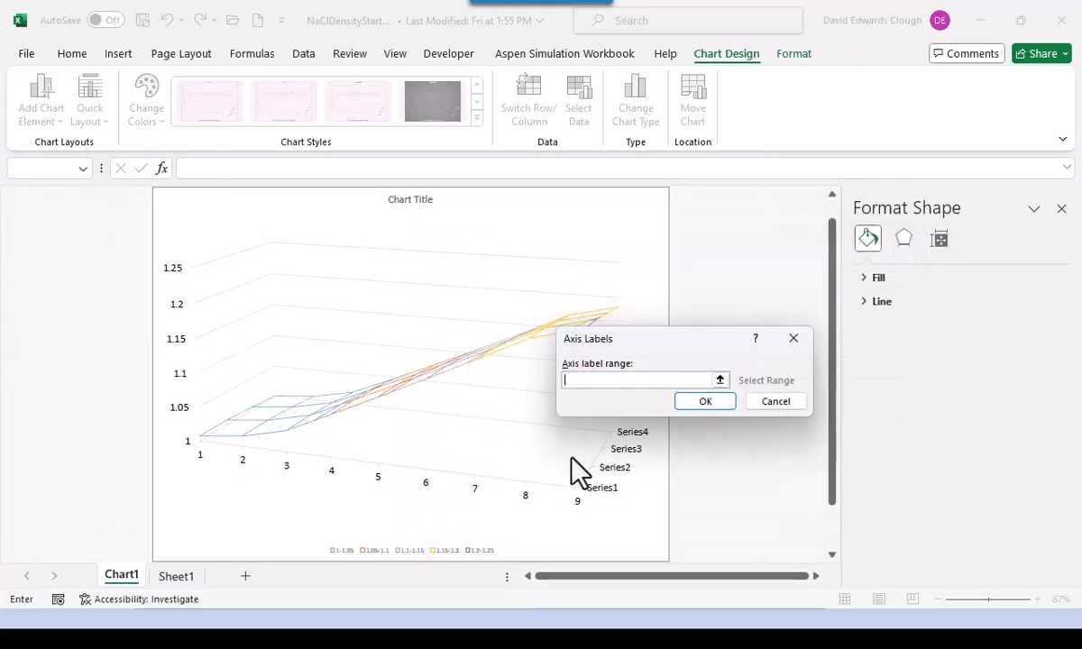
pyautogui.click(176, 577)
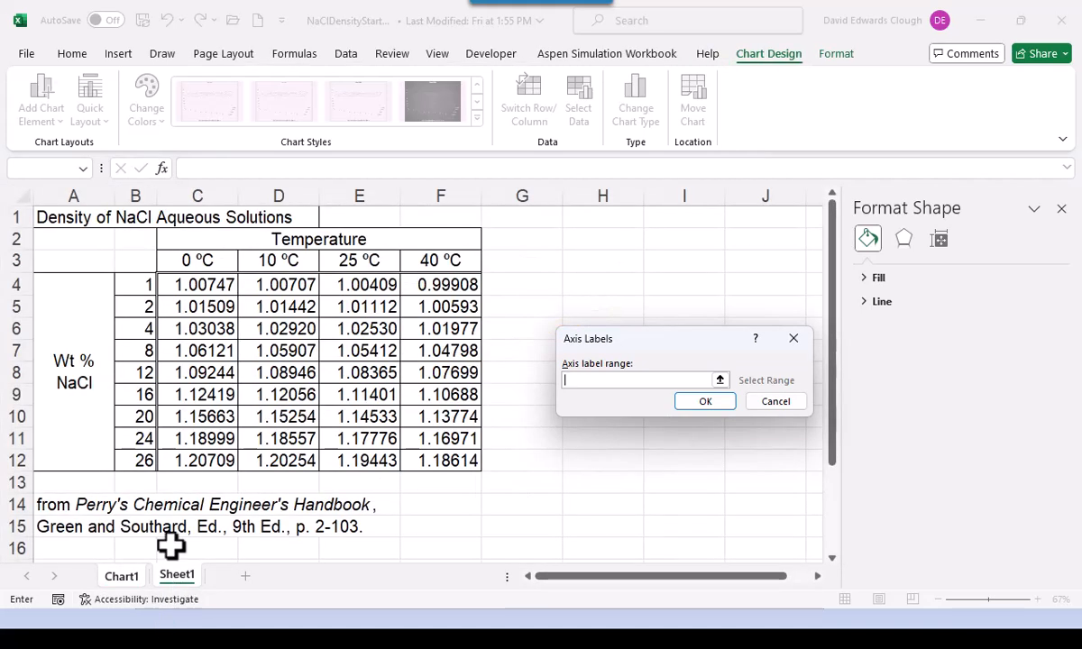
pyautogui.moveTo(135, 279); pyautogui.dragTo(158, 466)
pyautogui.moveTo(138, 285); pyautogui.dragTo(152, 454)
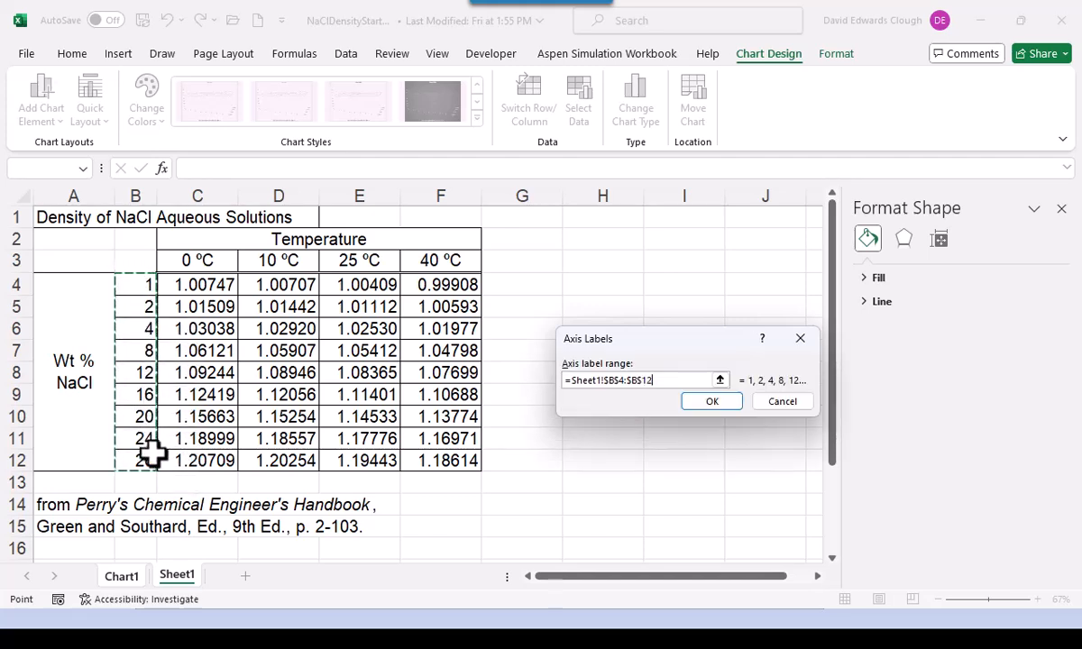
pyautogui.click(704, 403)
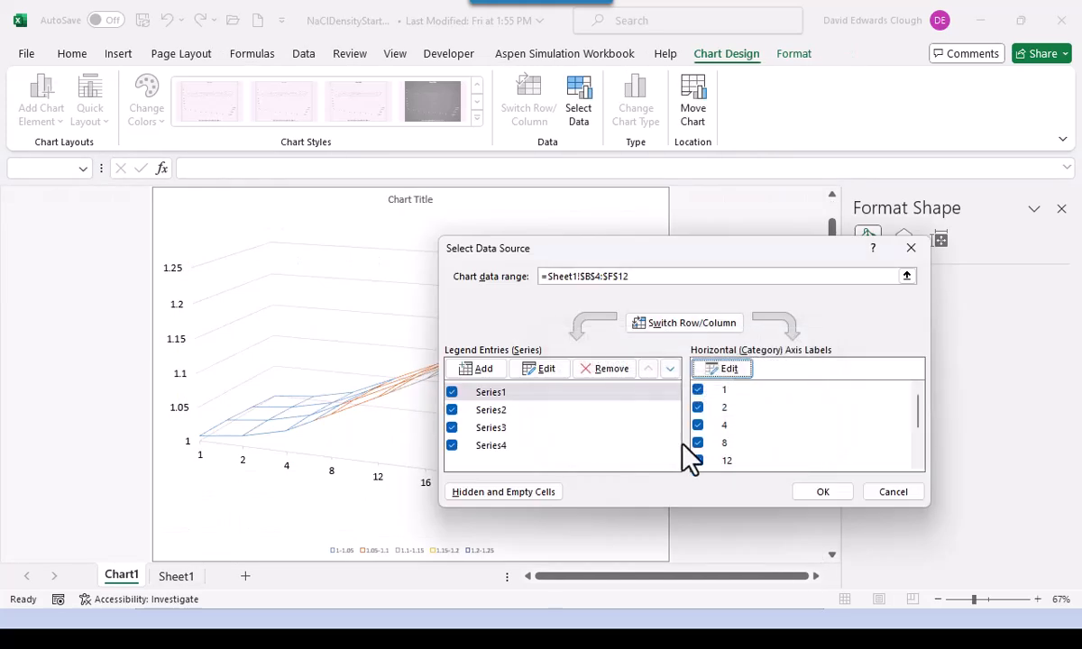
pyautogui.click(823, 491)
pyautogui.click(285, 505)
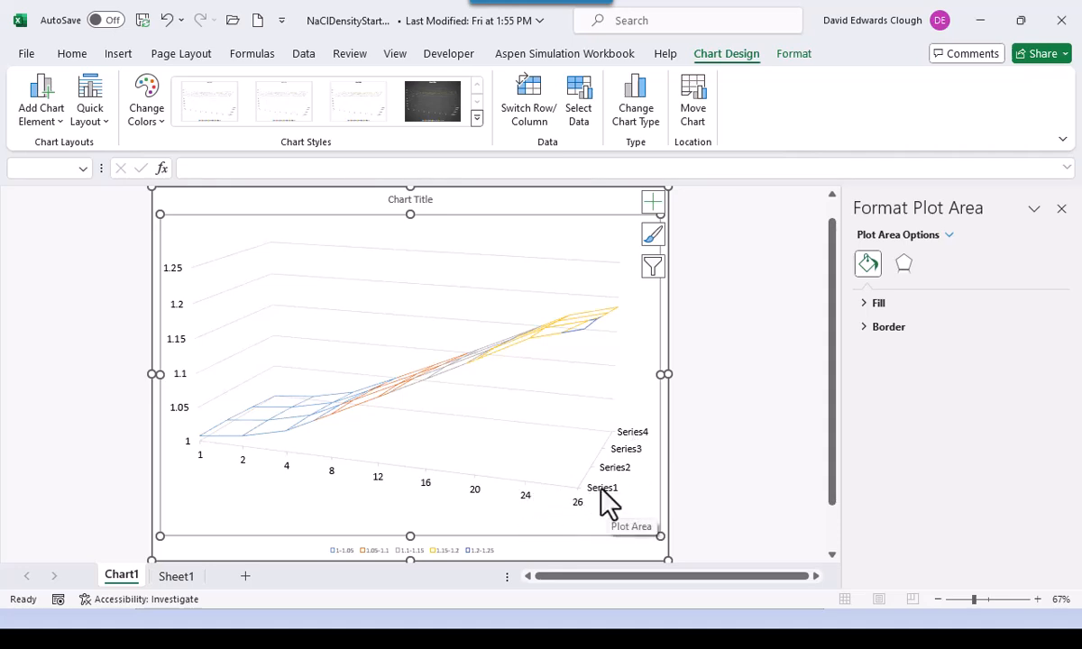
# - In Select Data Source, rename Series1 to 0 and Series2 to 10
pyautogui.click(572, 119)
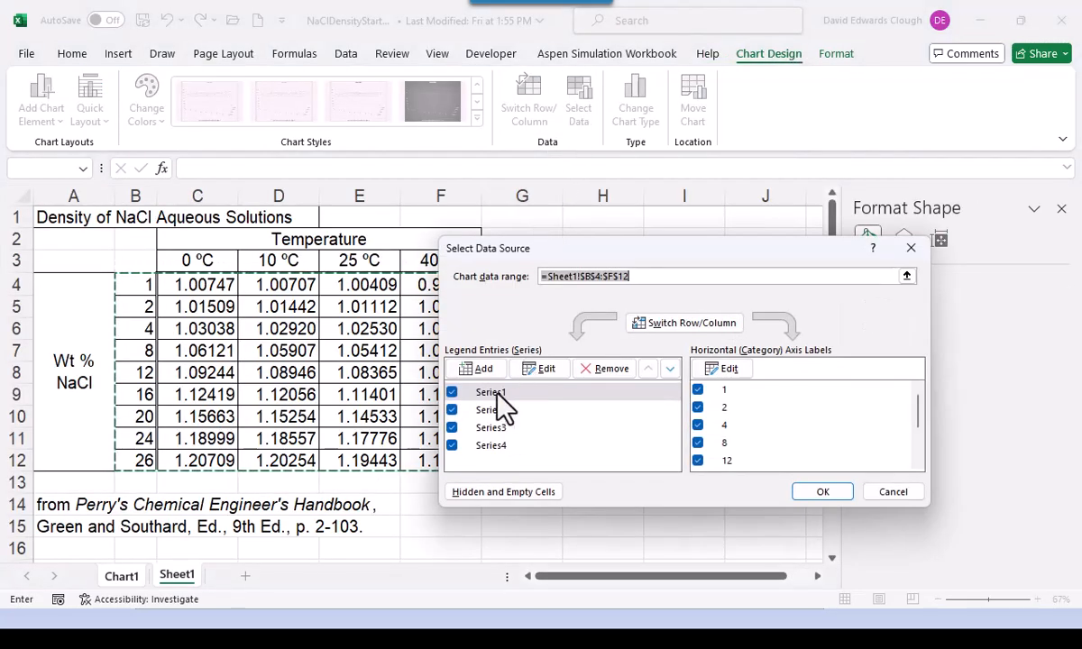
pyautogui.click(504, 393)
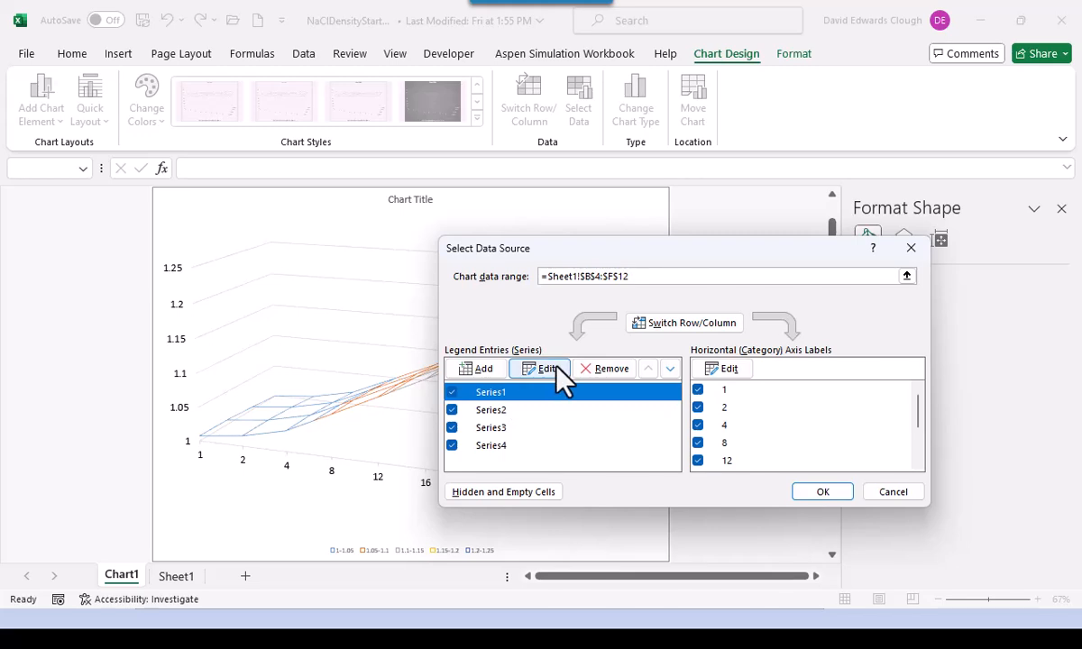
pyautogui.click(552, 369)
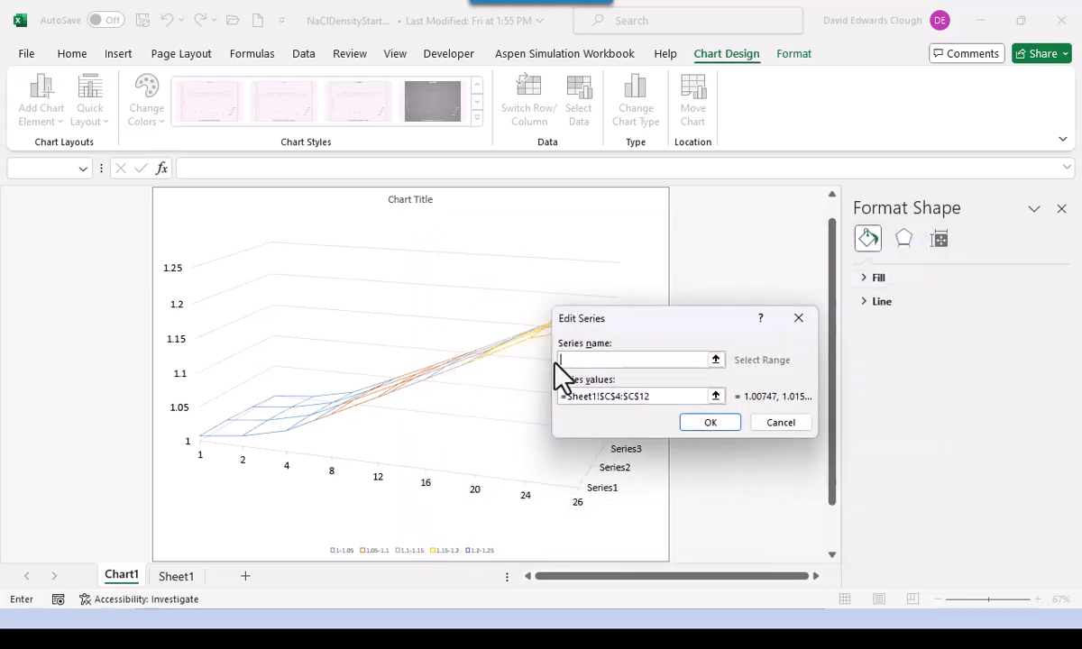
pyautogui.click(706, 426)
pyautogui.click(708, 422)
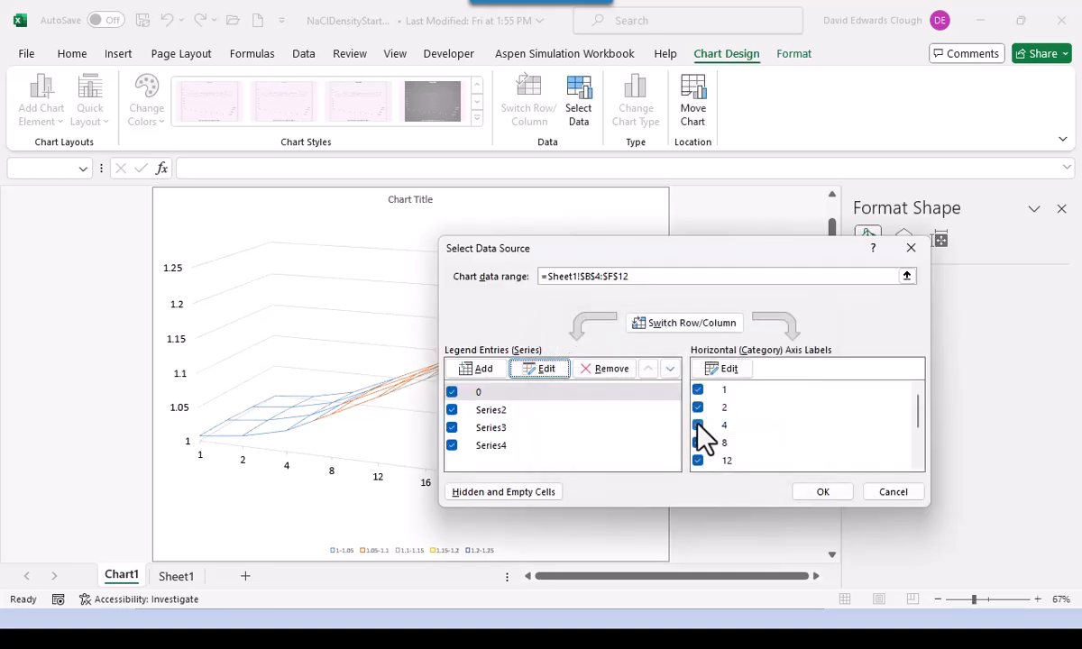
pyautogui.click(491, 411)
pyautogui.click(544, 372)
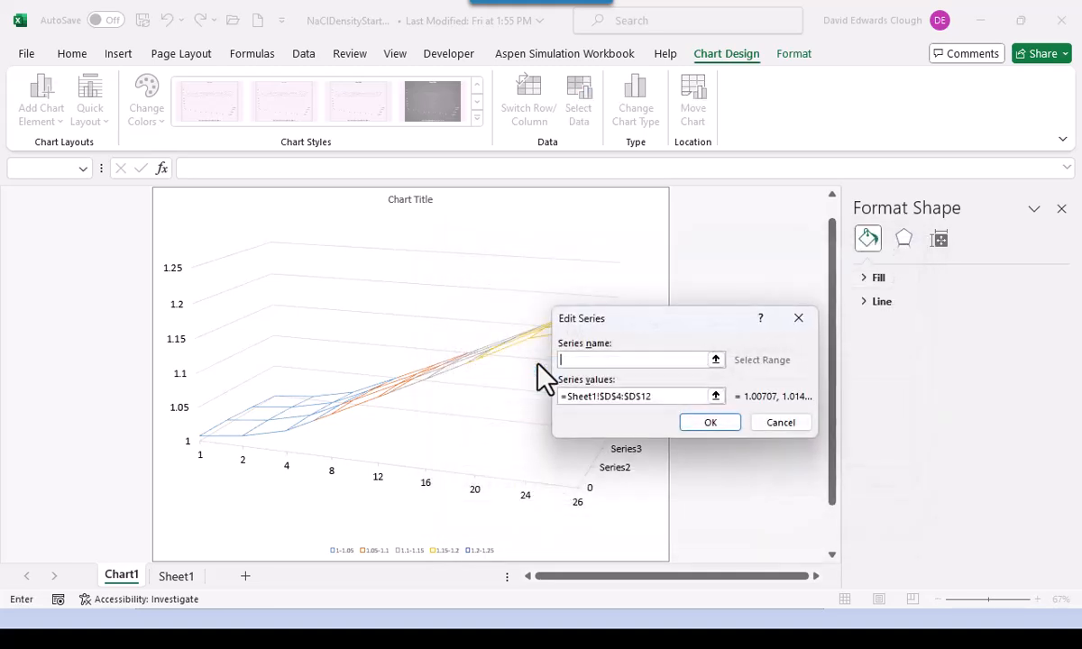
pyautogui.write('10')
pyautogui.press('Return')
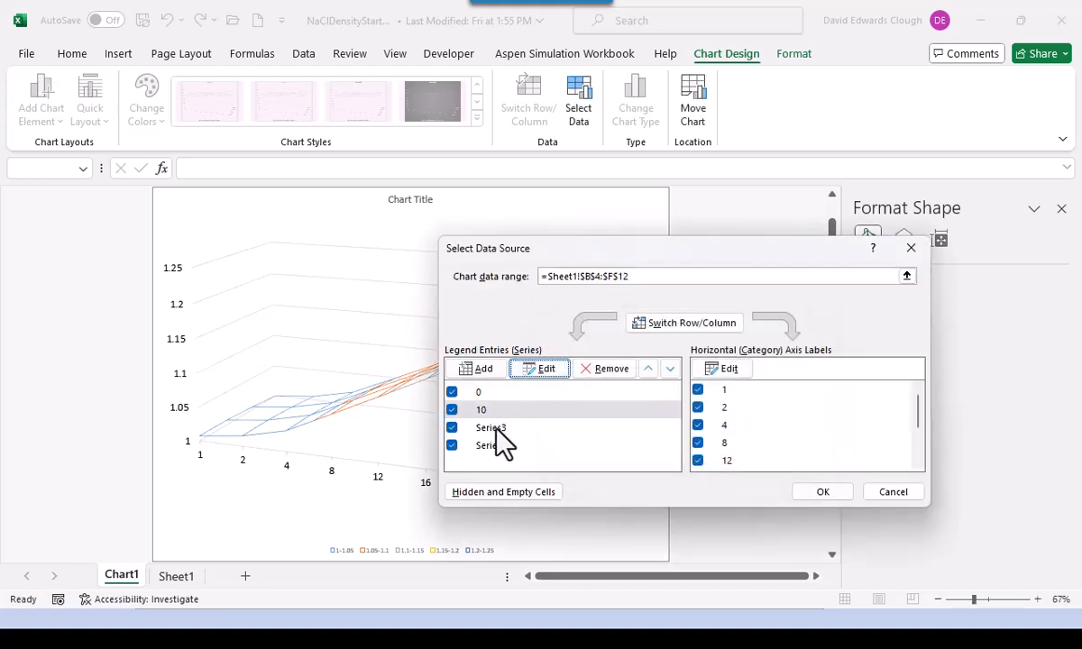
# - Rename Series3 to 25 and Series4 to 40, then apply the changes
pyautogui.click(495, 428)
pyautogui.click(536, 373)
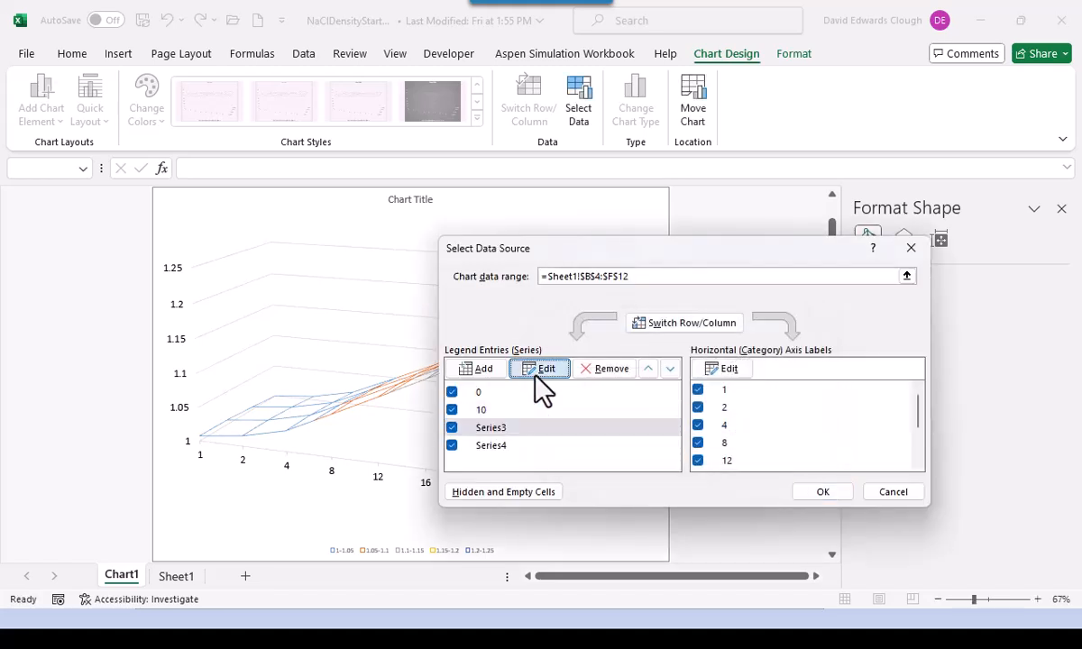
pyautogui.write('25')
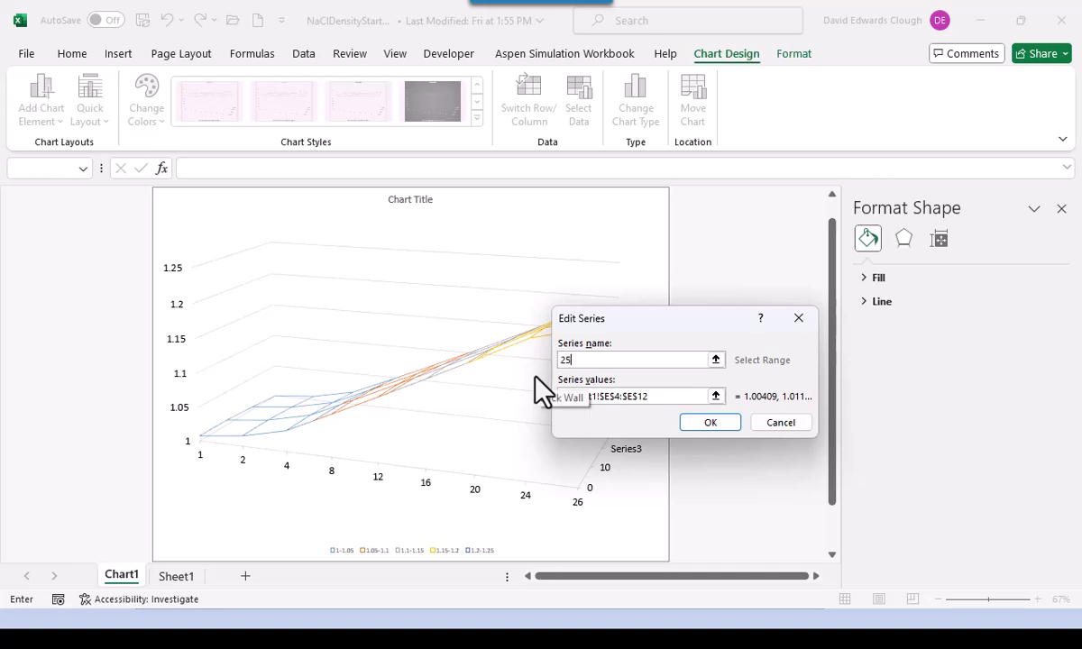
pyautogui.click(710, 423)
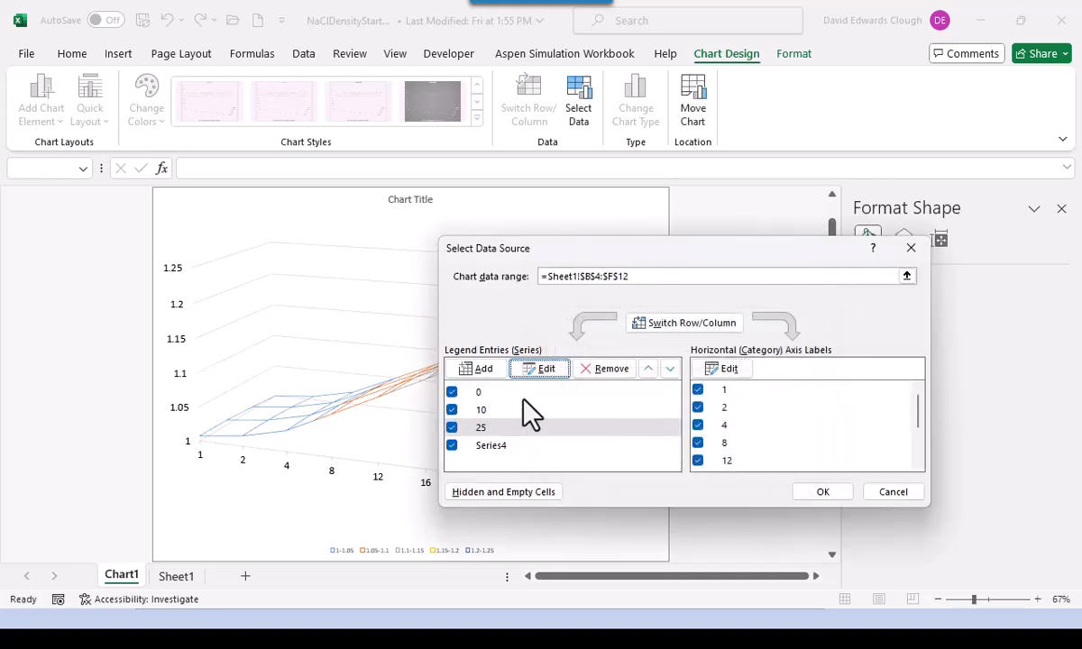
pyautogui.click(494, 446)
pyautogui.click(542, 372)
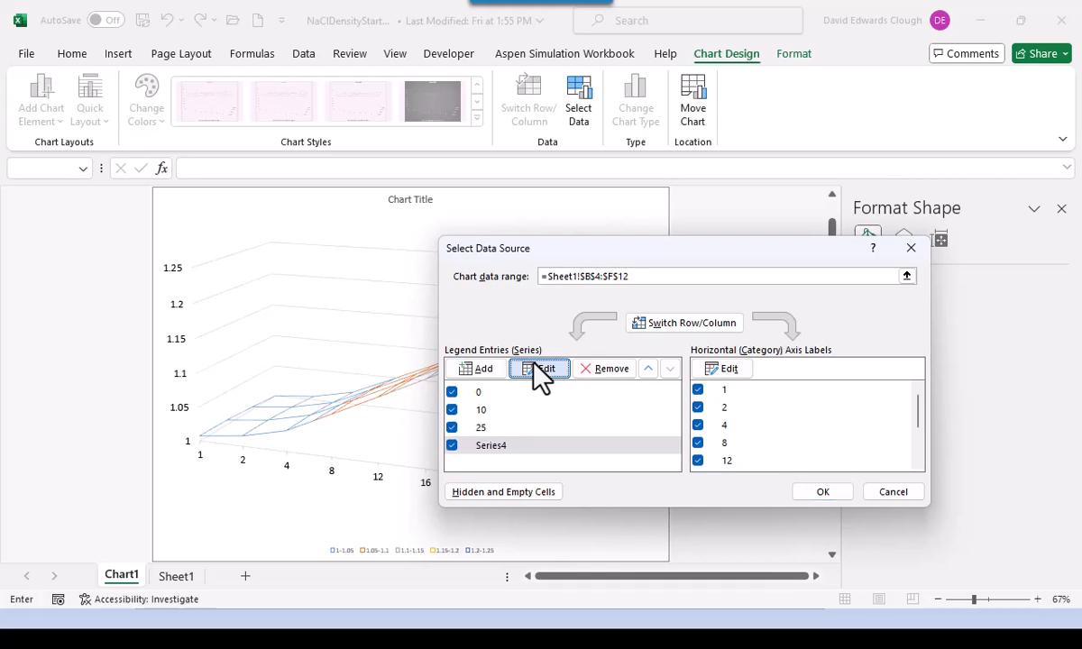
pyautogui.write('40')
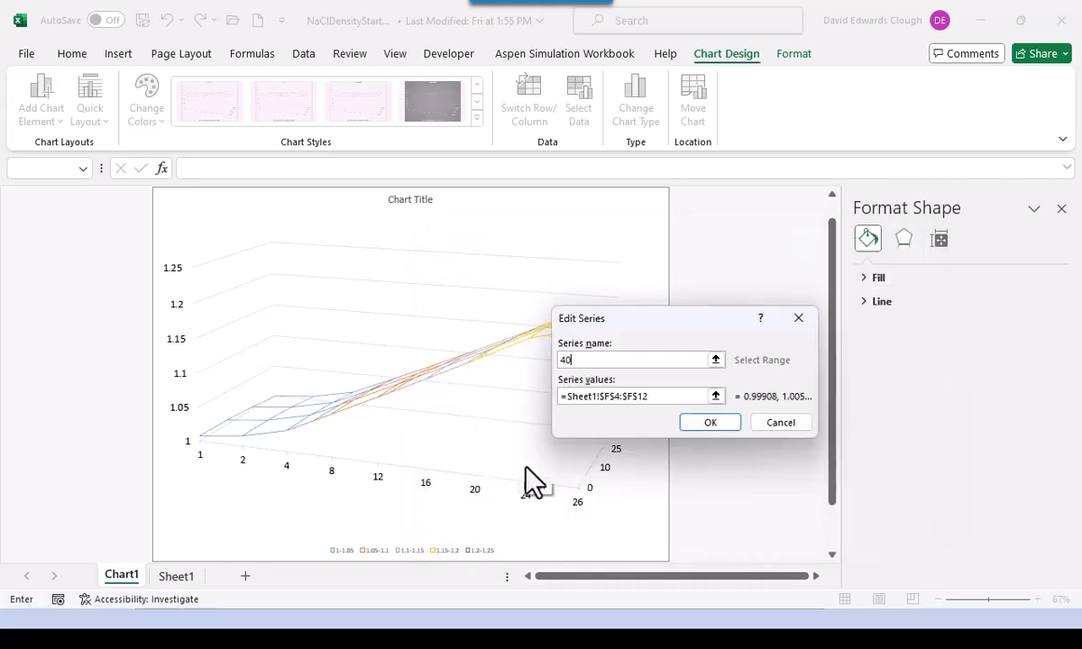
pyautogui.press('Return')
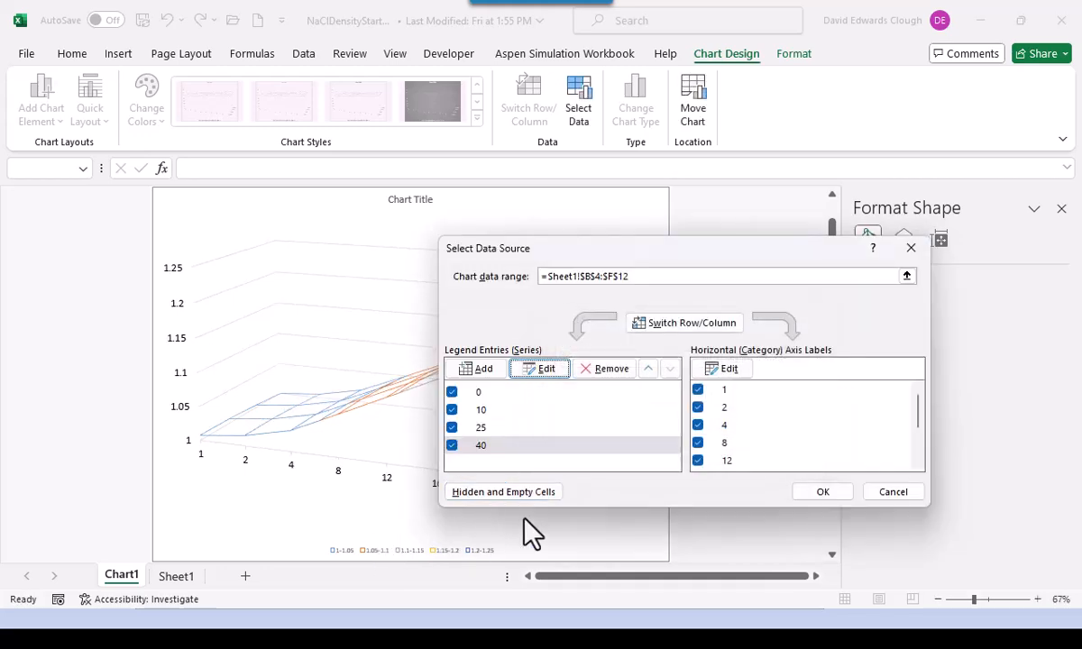
pyautogui.click(808, 503)
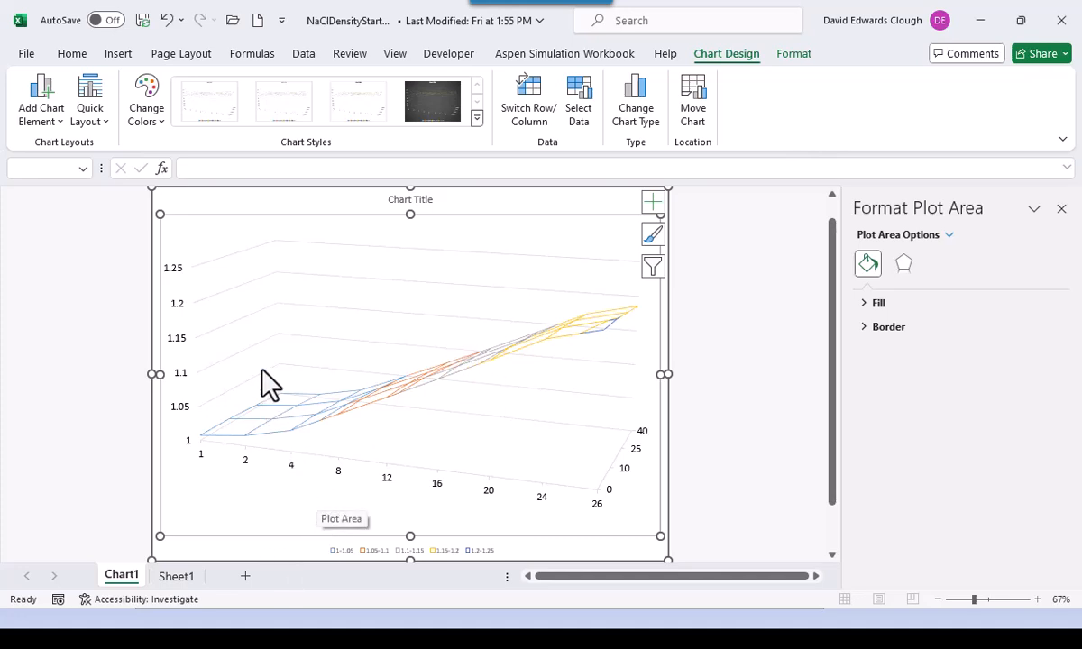
# - Add a primary horizontal axis title reading Wt% NaCl
pyautogui.click(302, 209)
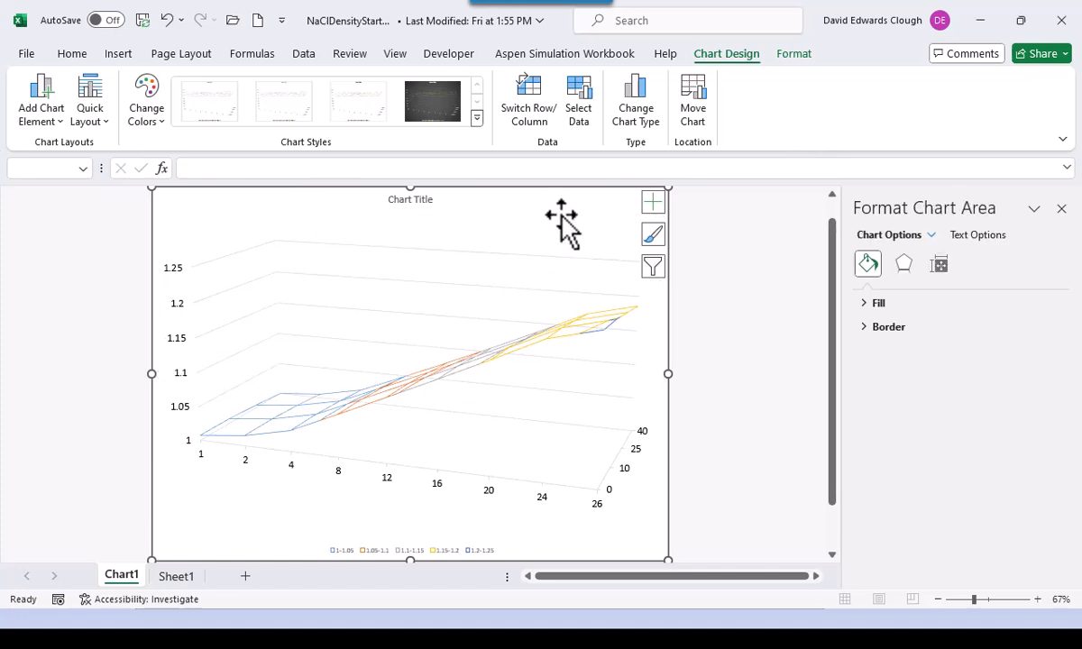
pyautogui.click(41, 104)
pyautogui.moveTo(65, 171)
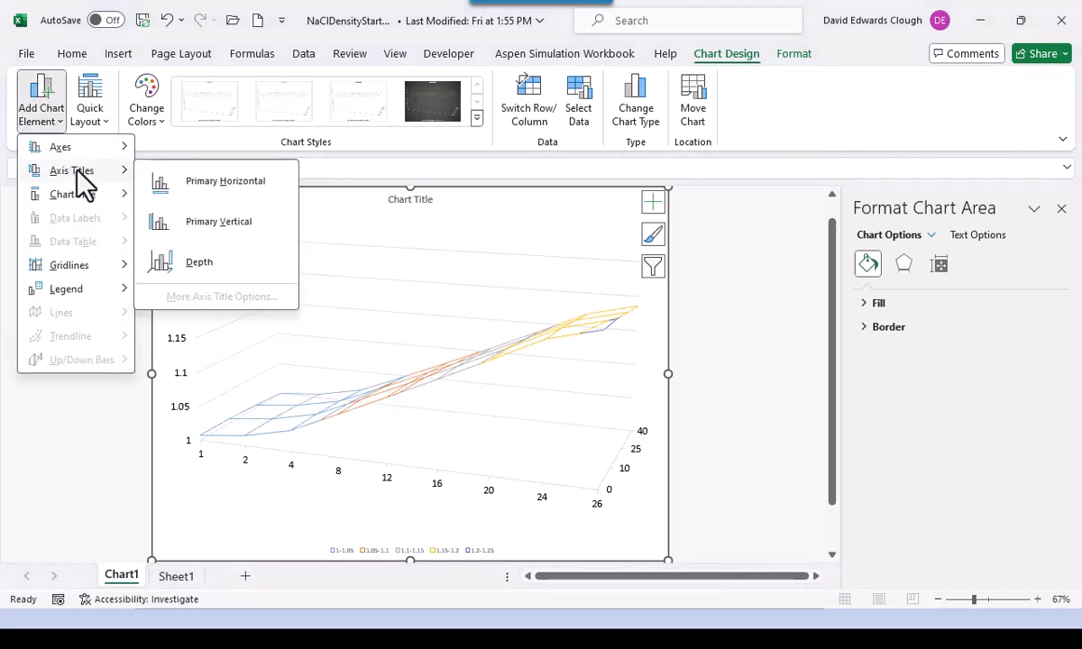
pyautogui.click(200, 187)
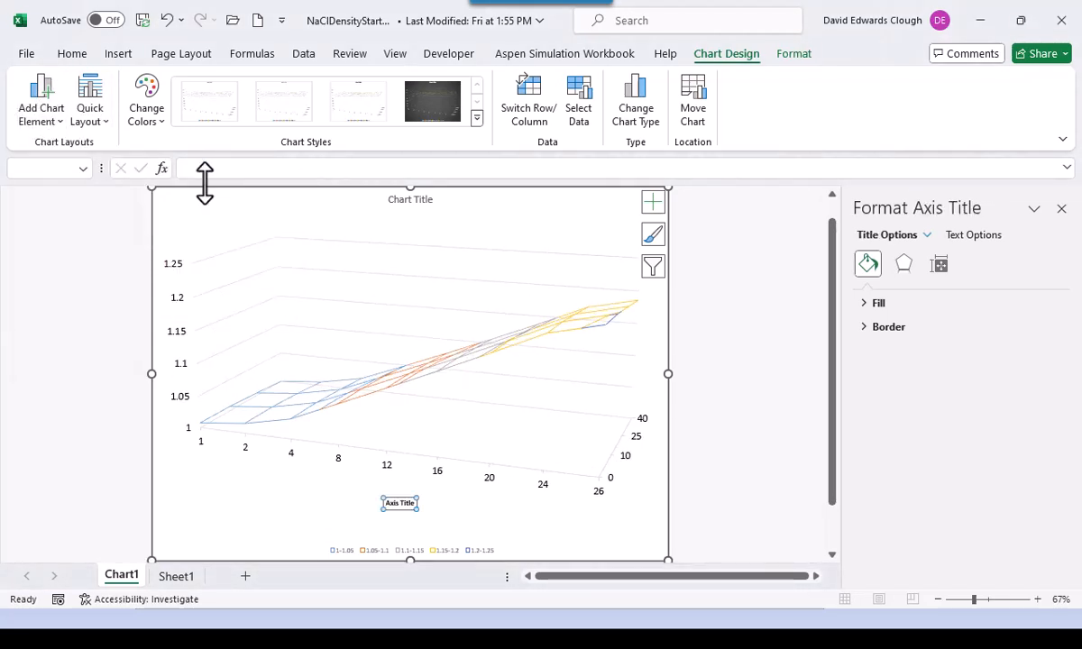
pyautogui.write('Wt% NaCl')
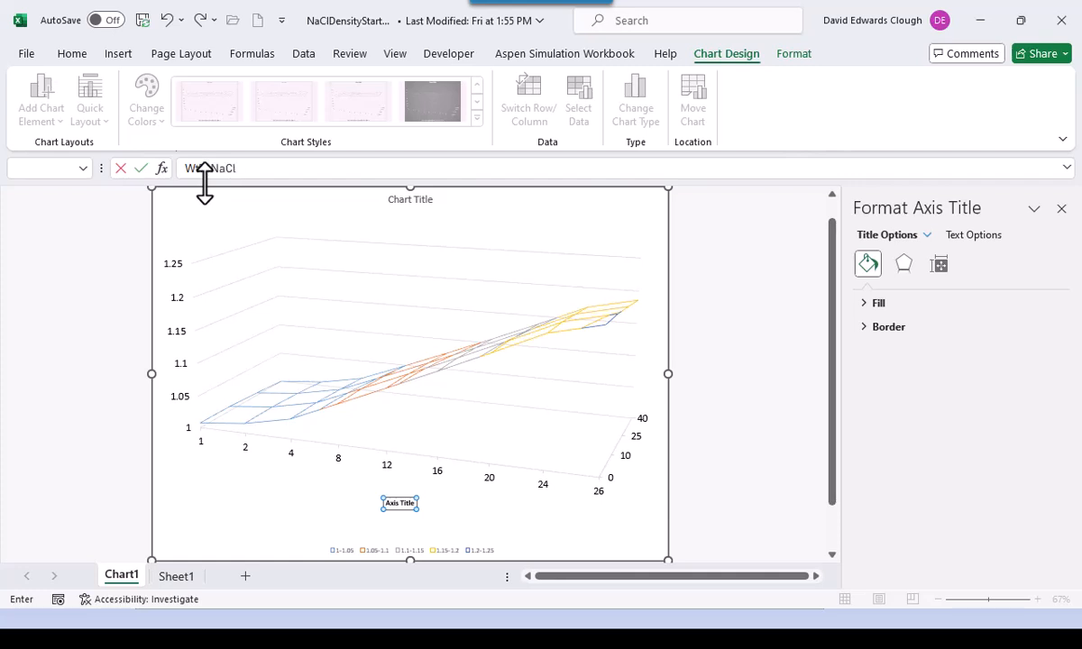
pyautogui.press('Return')
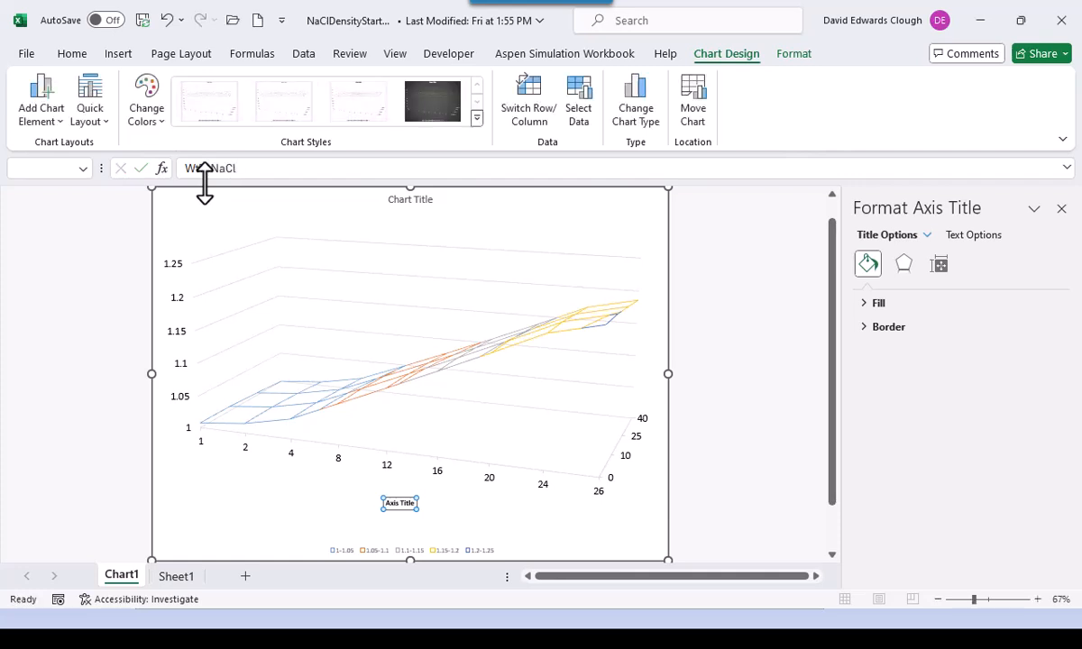
# - Set the Wt% NaCl axis title to 16 pt font
pyautogui.scroll(1, 160, 132)
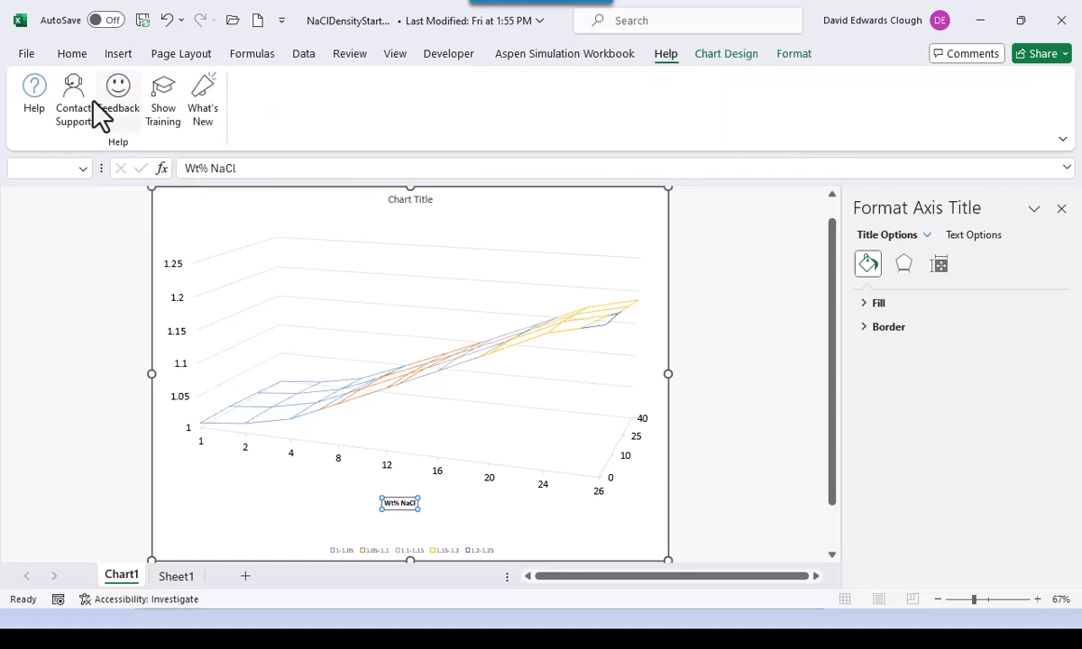
pyautogui.click(72, 55)
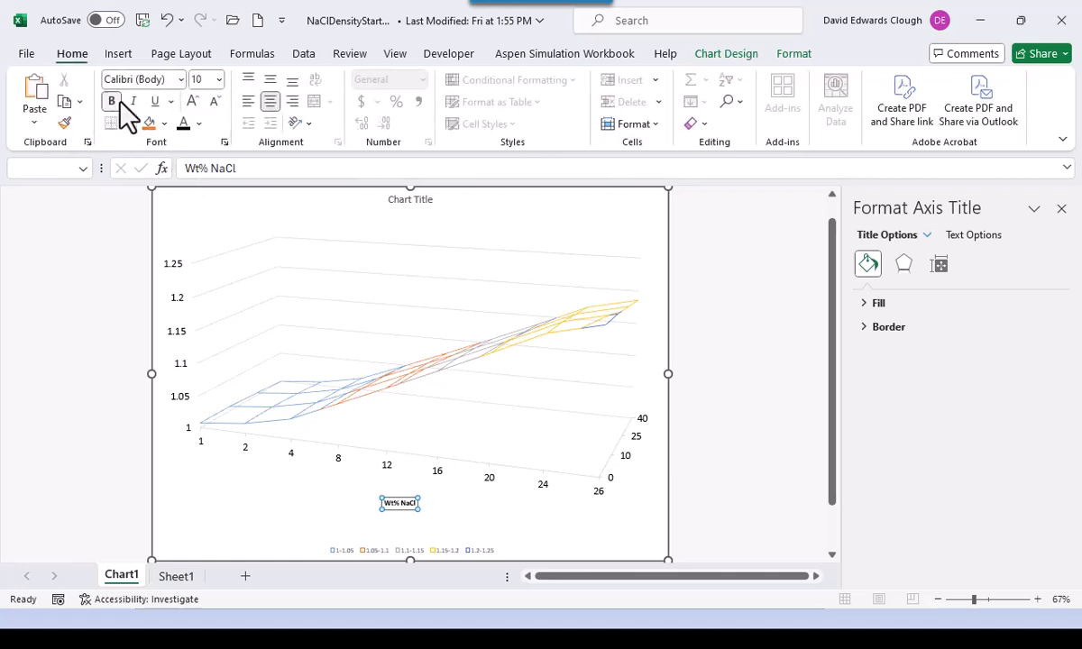
pyautogui.click(219, 79)
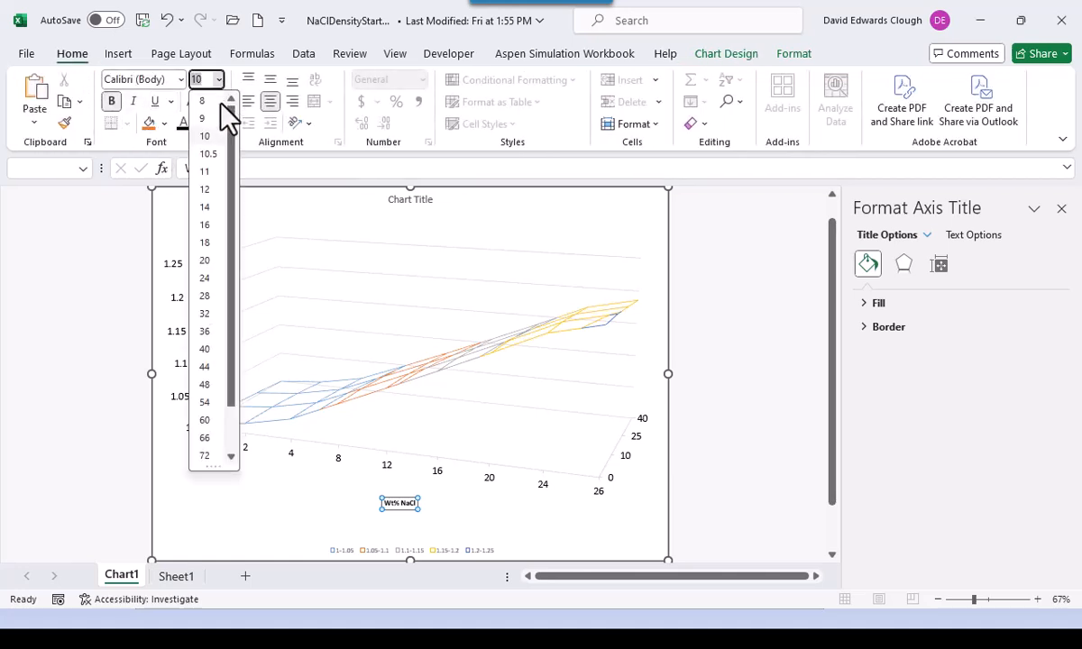
pyautogui.click(205, 226)
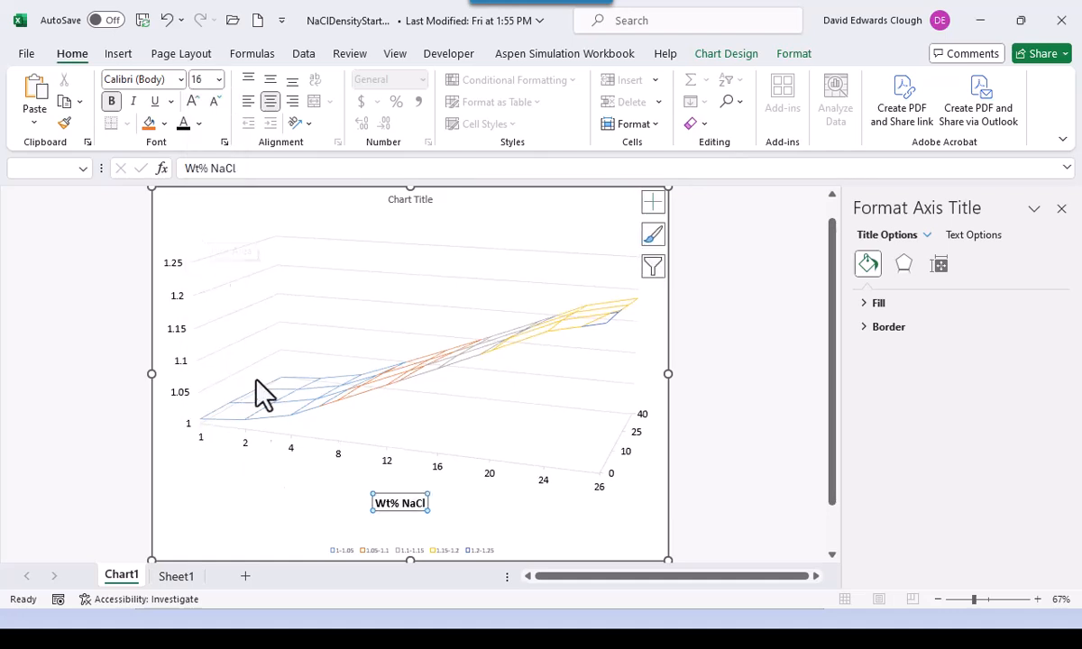
pyautogui.click(290, 496)
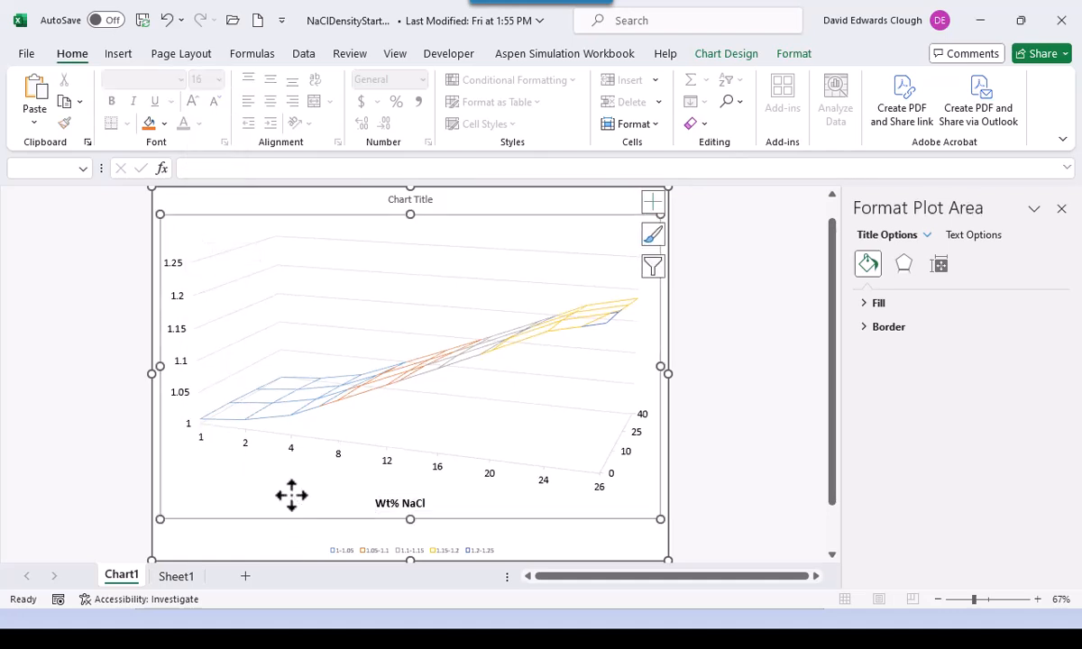
pyautogui.click(308, 538)
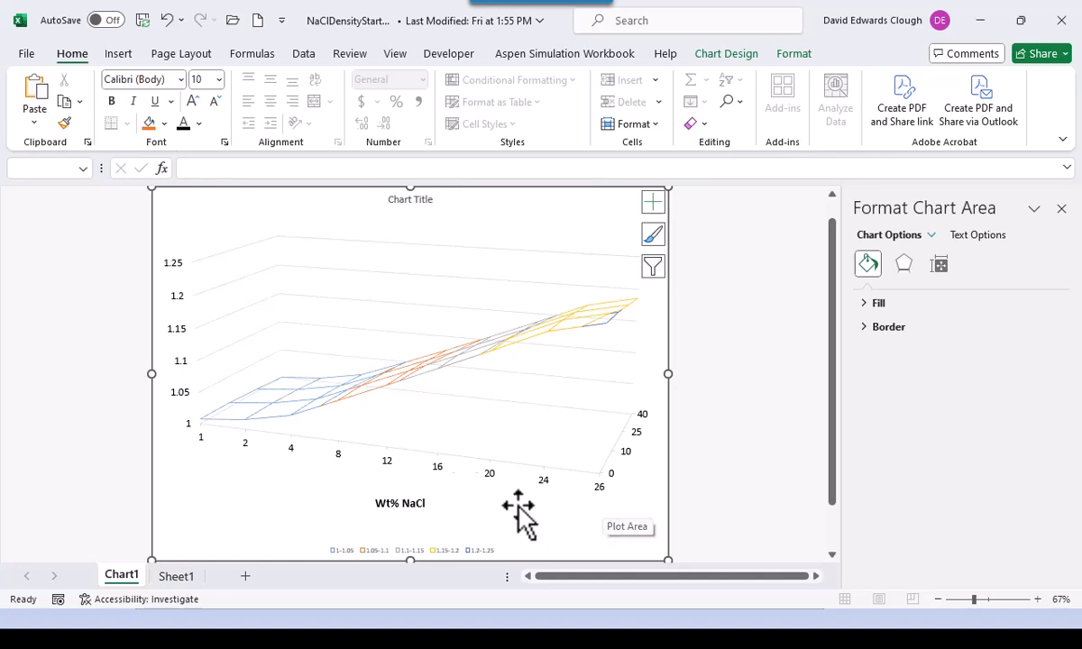
# - Add a depth axis title reading 'Temperature - degC'
pyautogui.click(717, 55)
pyautogui.click(47, 90)
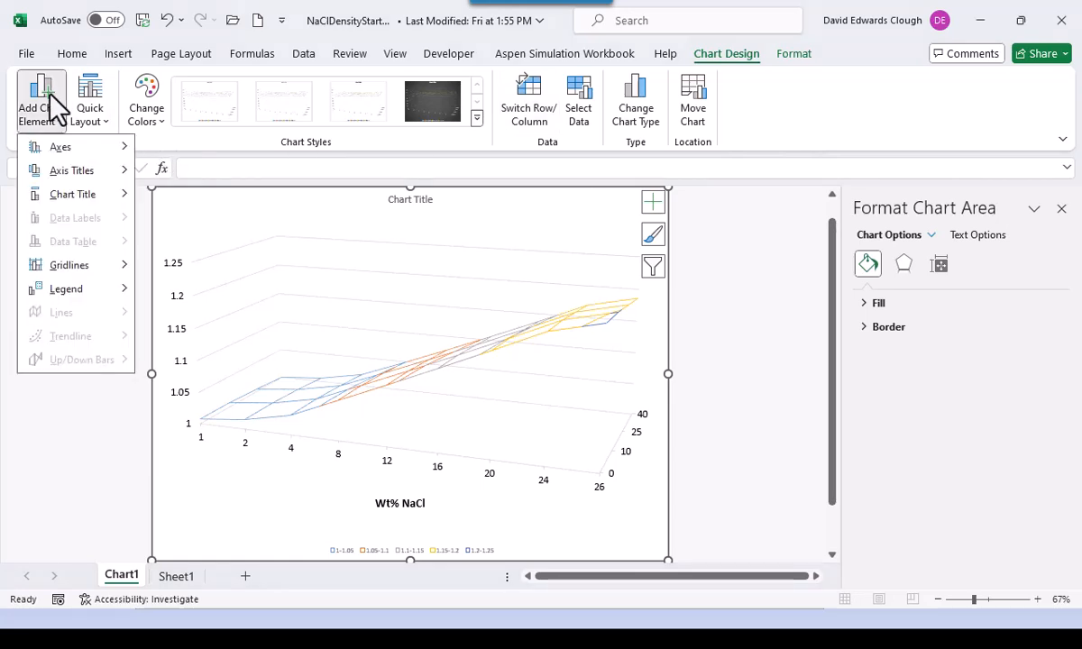
pyautogui.moveTo(110, 176)
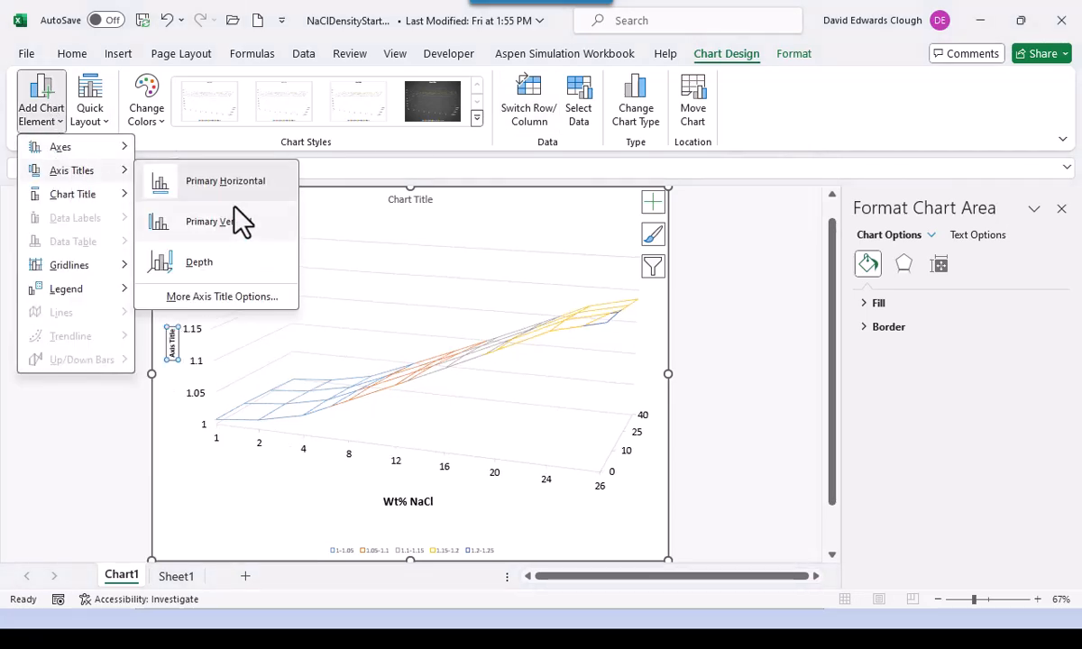
pyautogui.click(243, 266)
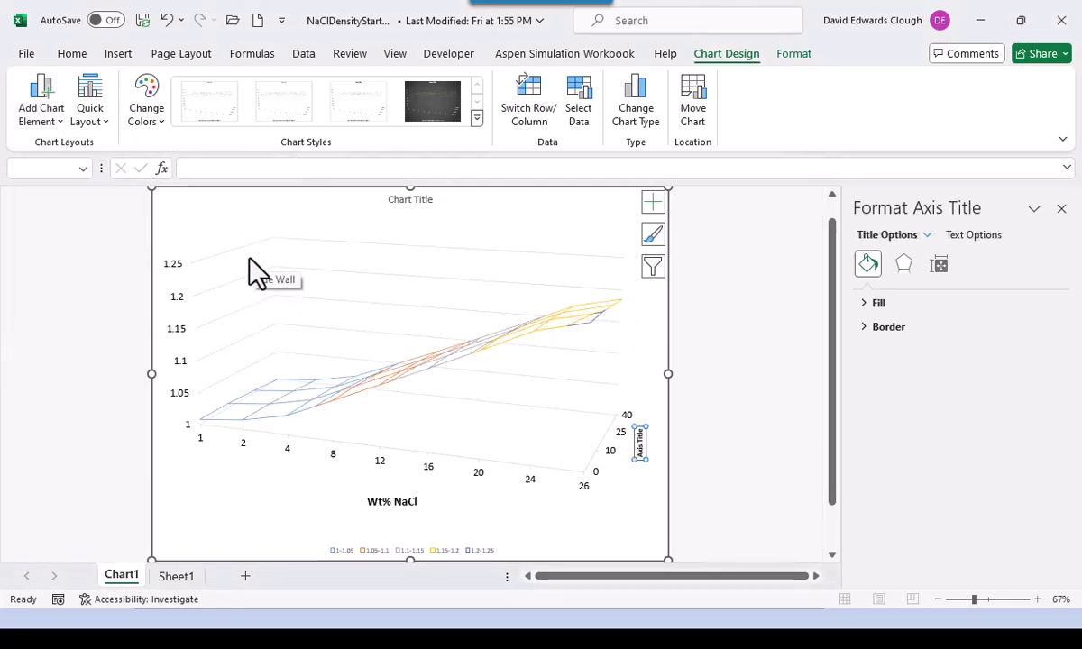
pyautogui.click(256, 168)
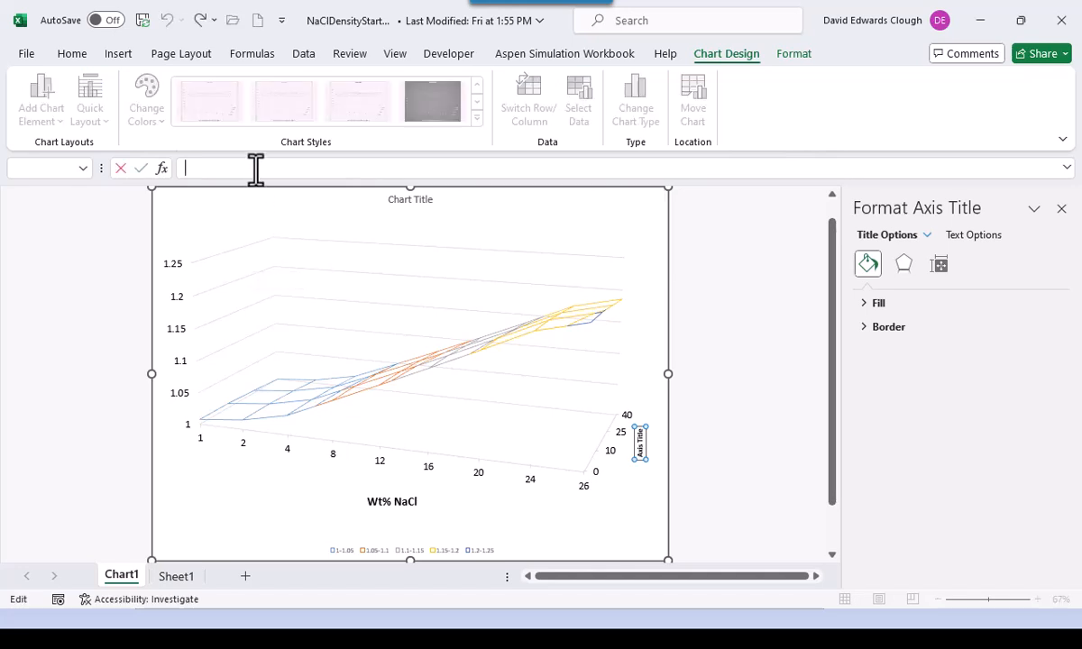
pyautogui.write('Temperature')
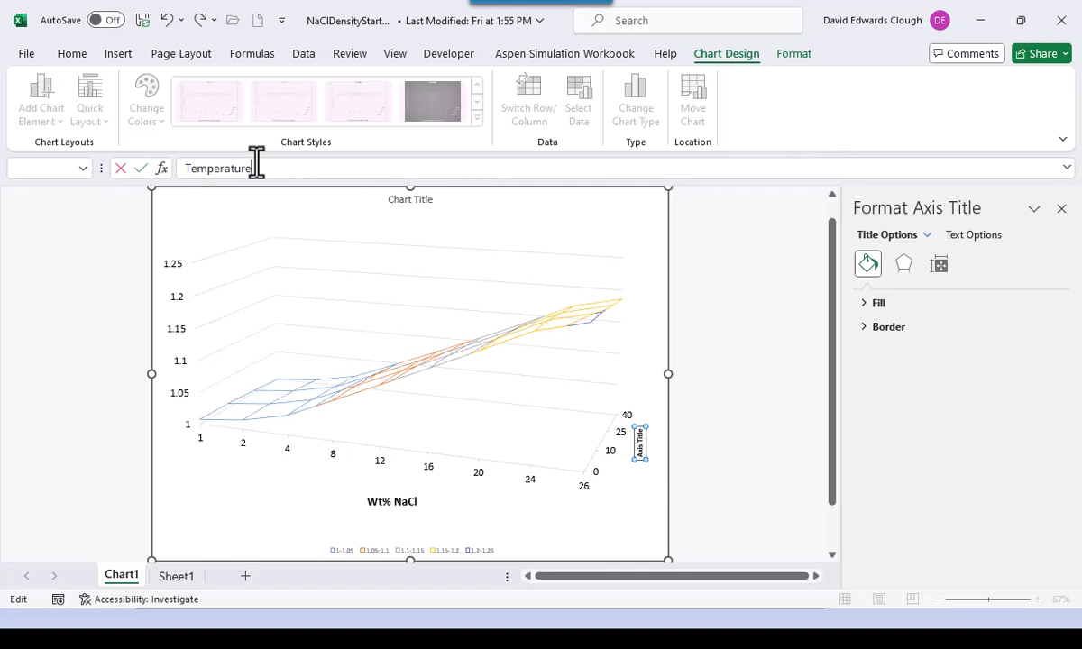
pyautogui.write(' - degC')
pyautogui.press('Return')
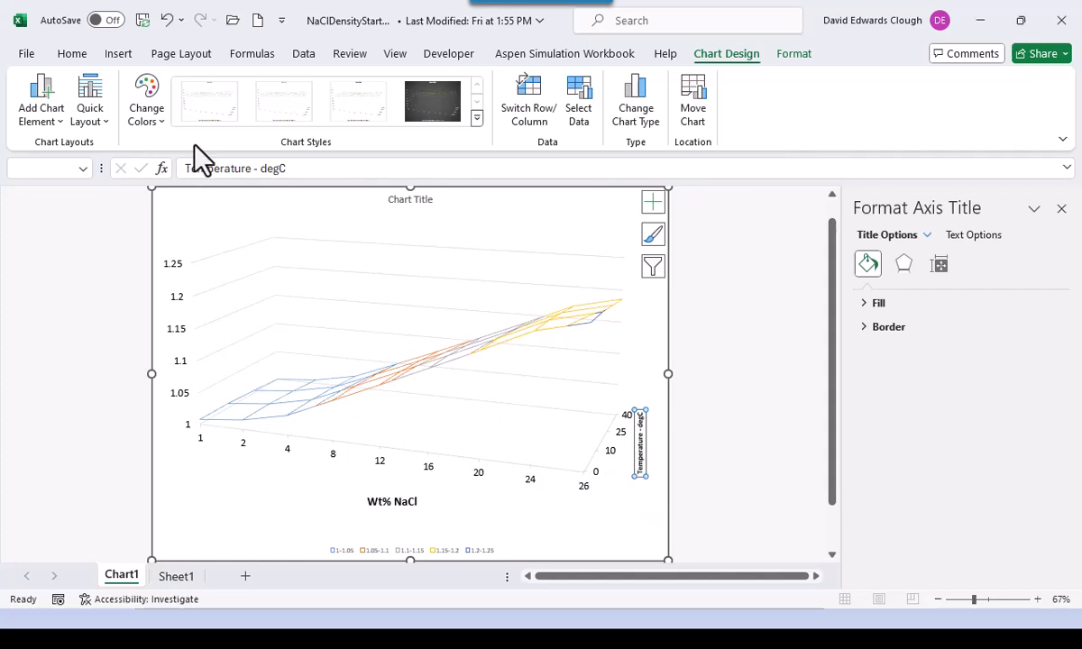
# - Set the depth axis title to size 16 and narrow the plot area to fit it
pyautogui.click(69, 52)
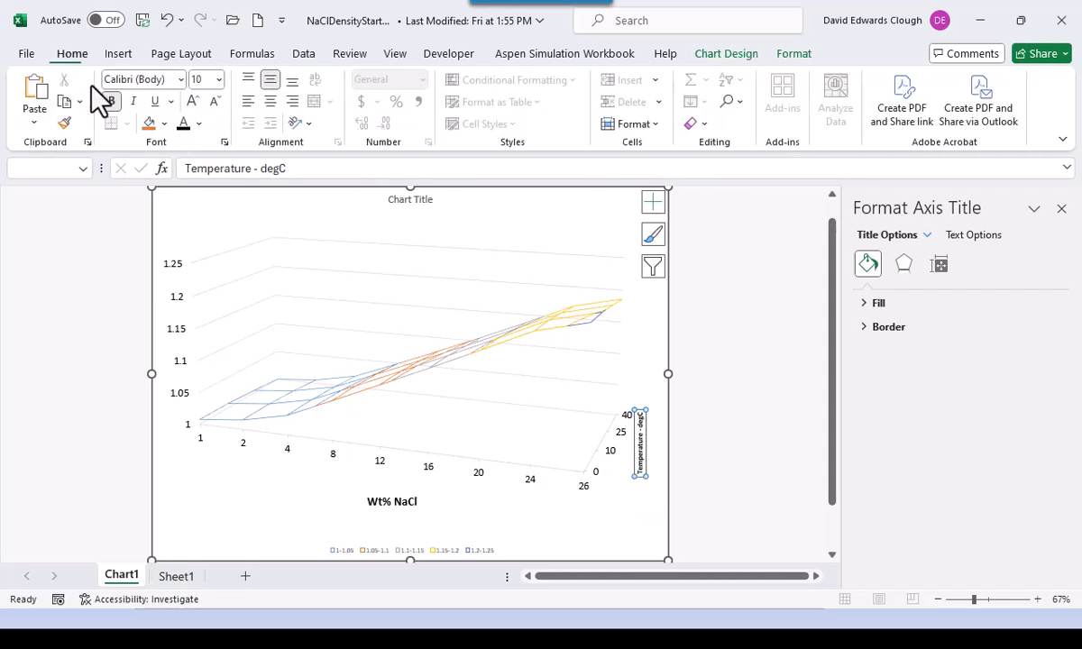
pyautogui.click(218, 80)
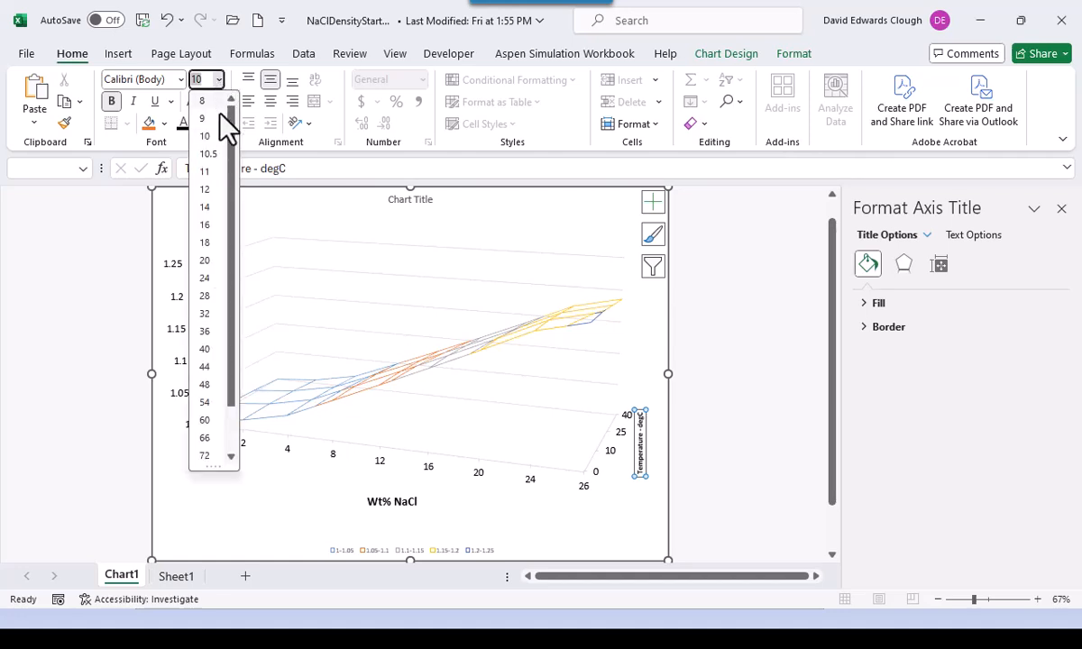
pyautogui.click(216, 226)
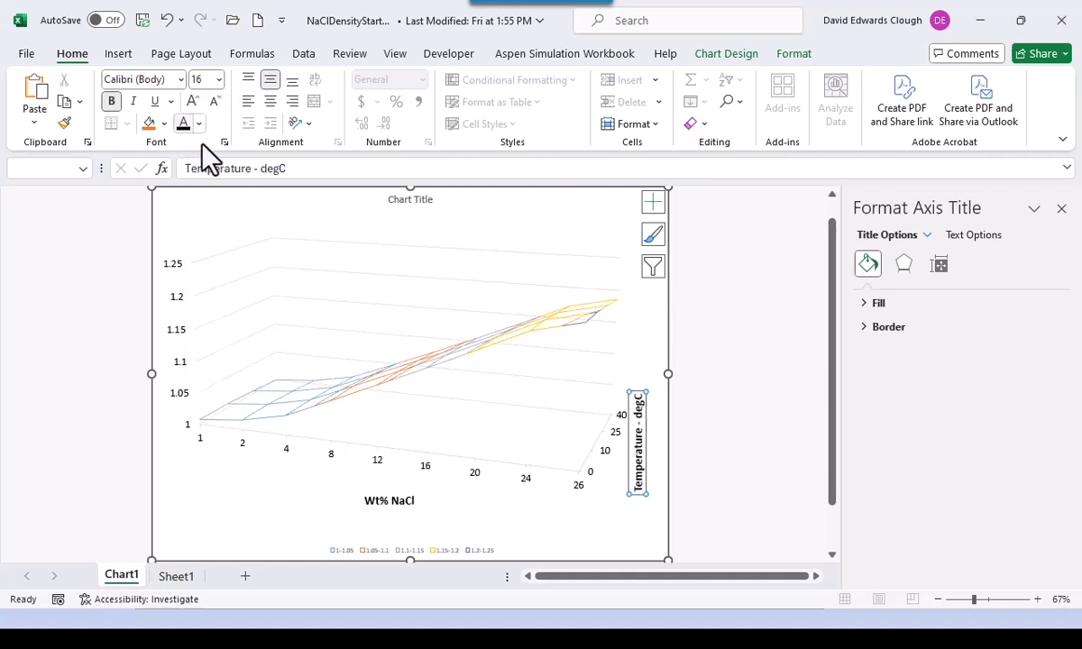
pyautogui.click(226, 483)
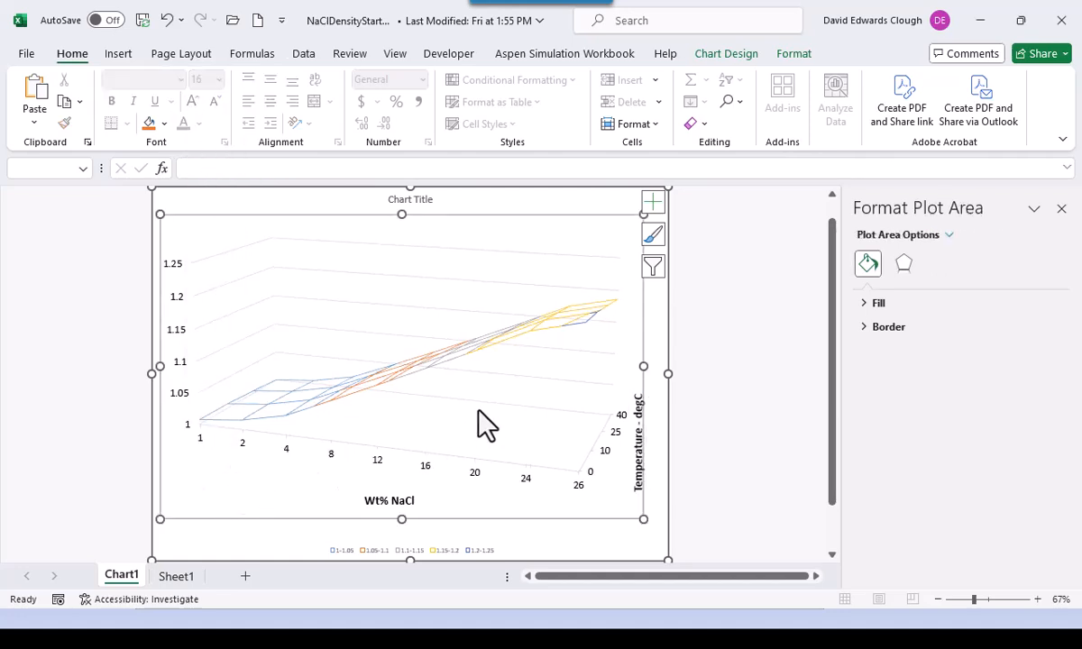
pyautogui.moveTo(642, 367); pyautogui.dragTo(625, 367)
pyautogui.click(647, 422)
pyautogui.click(622, 451)
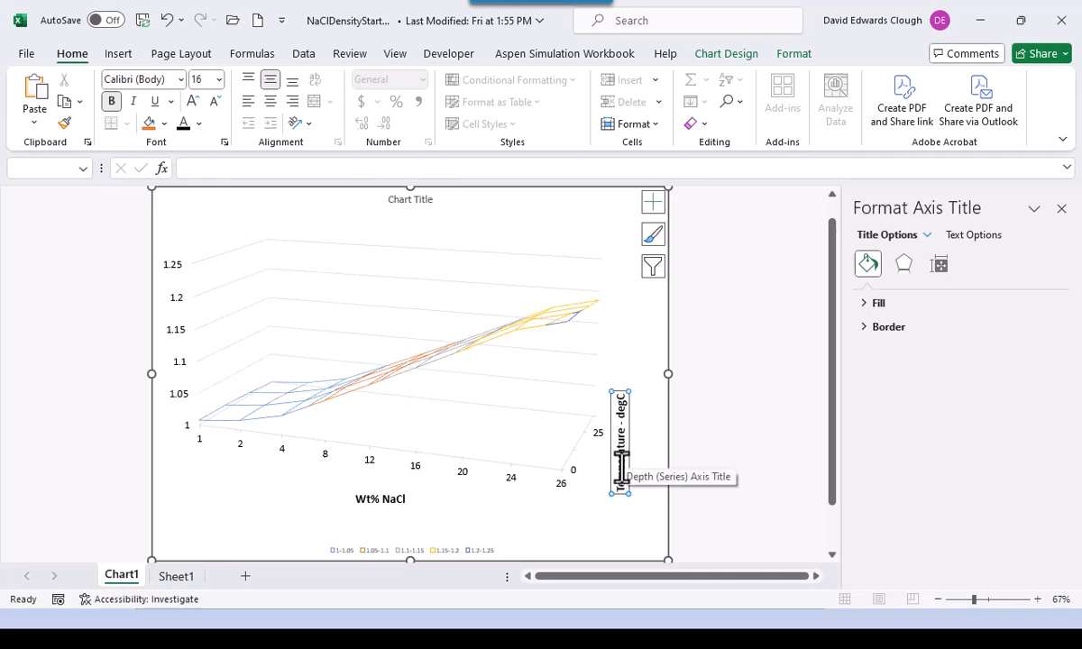
# - Set the depth axis temperature labels (0, 25, 40) to font size 12
pyautogui.click(577, 505)
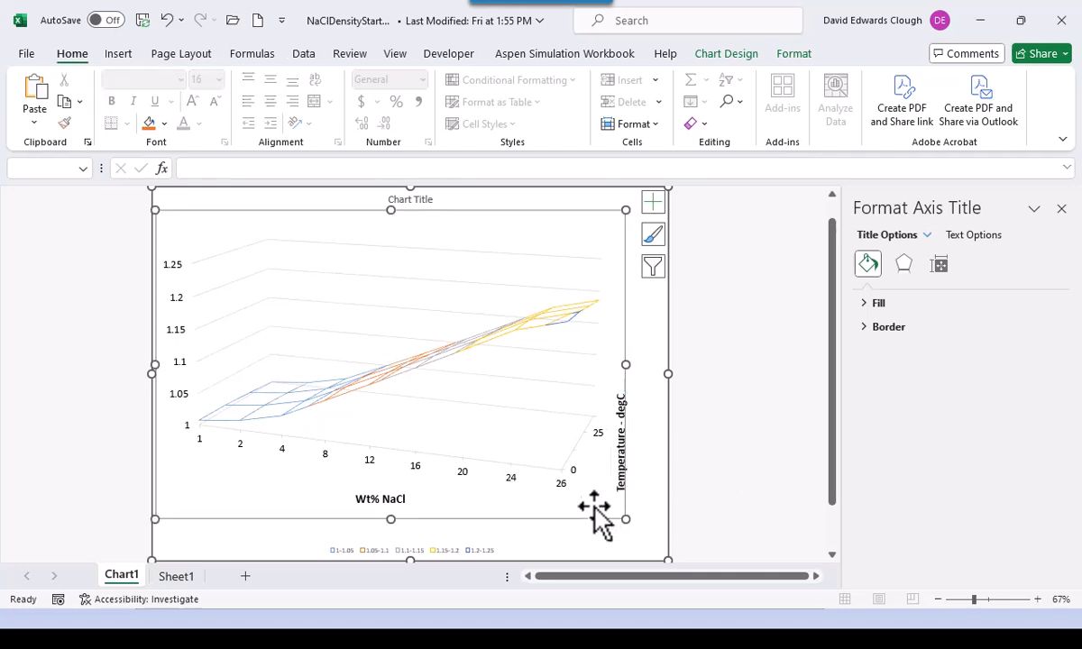
pyautogui.click(657, 496)
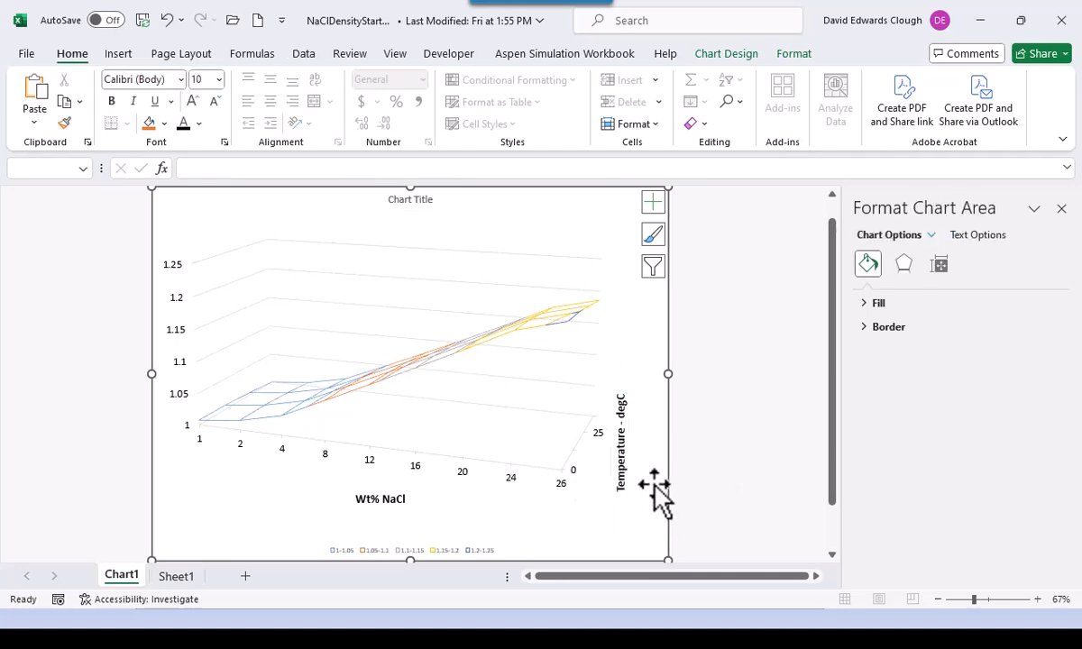
pyautogui.click(574, 470)
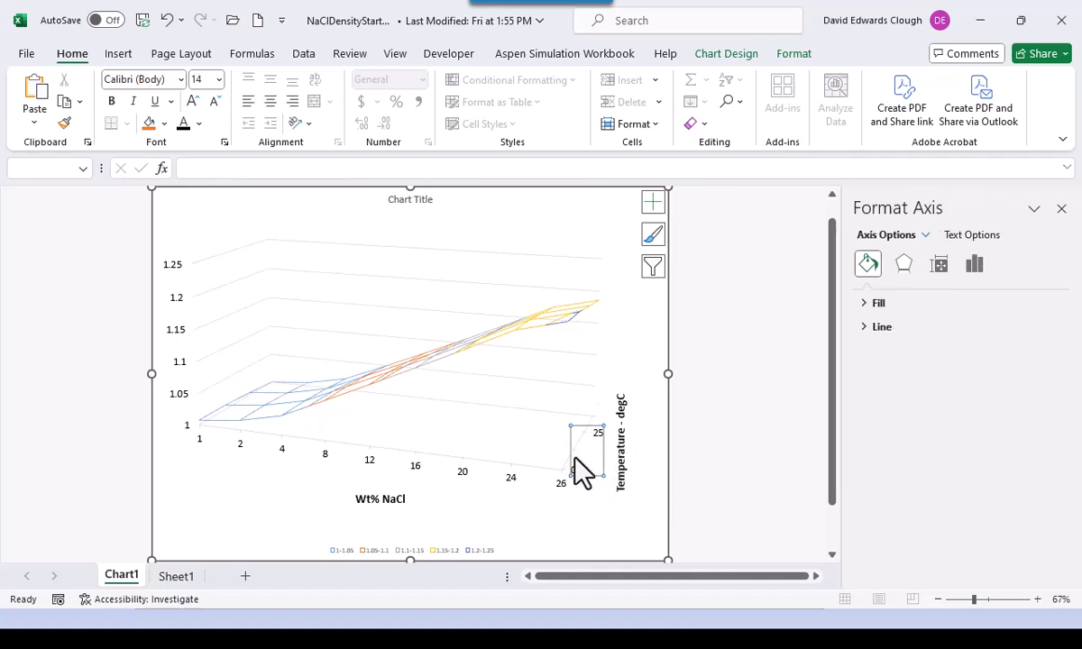
pyautogui.click(219, 79)
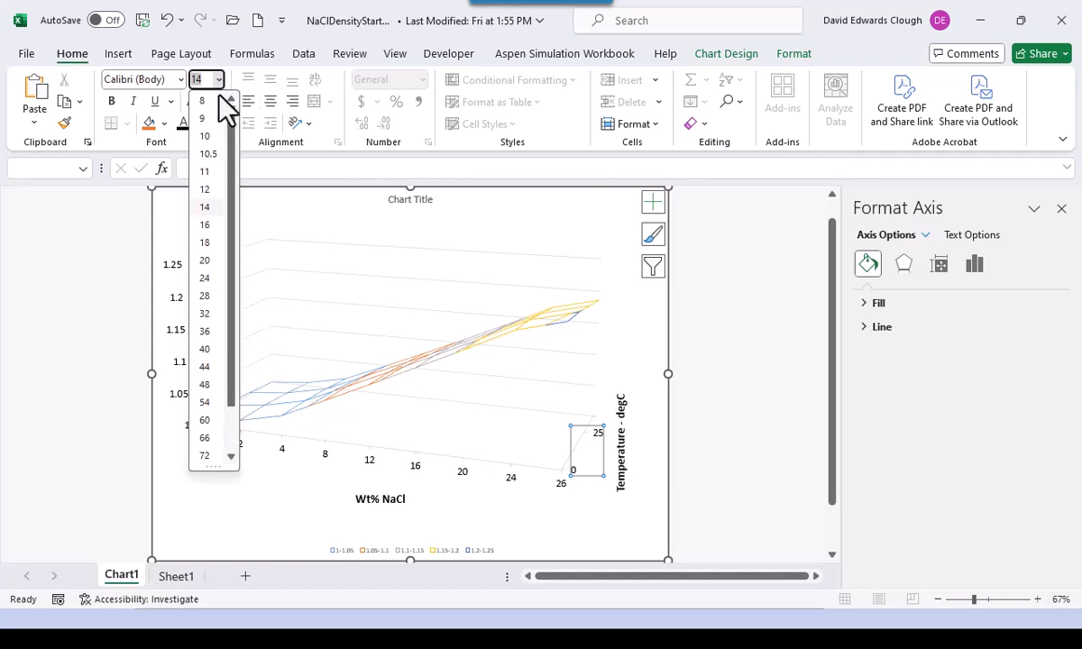
pyautogui.click(196, 177)
pyautogui.click(637, 336)
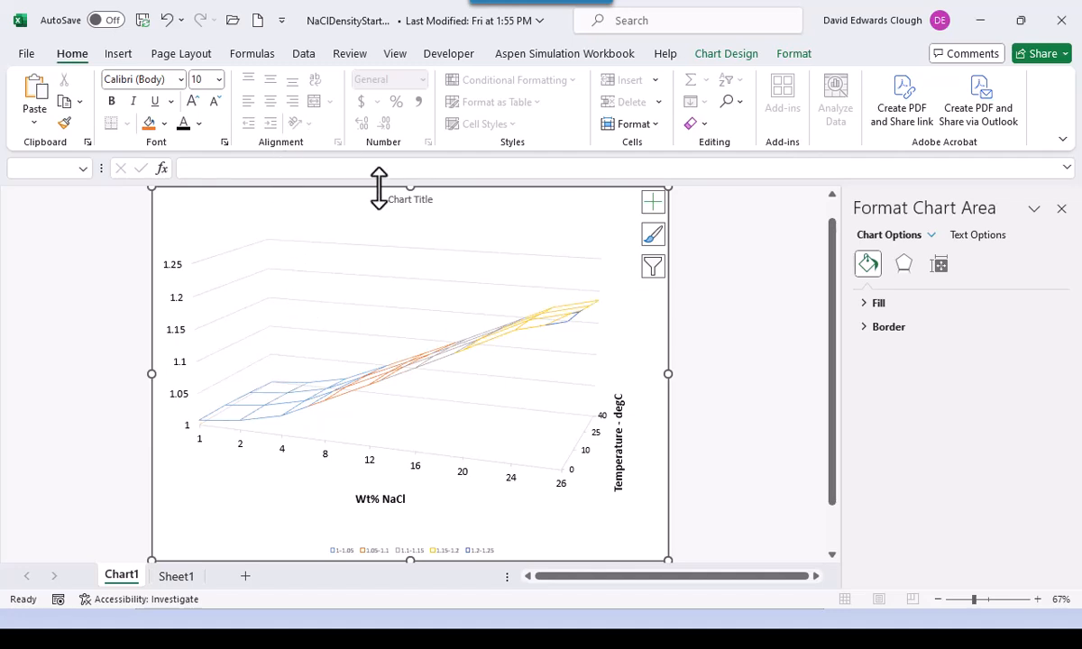
# - Delete the placeholder chart title and move the legend left, into the chart's lower-left corner
pyautogui.click(402, 200)
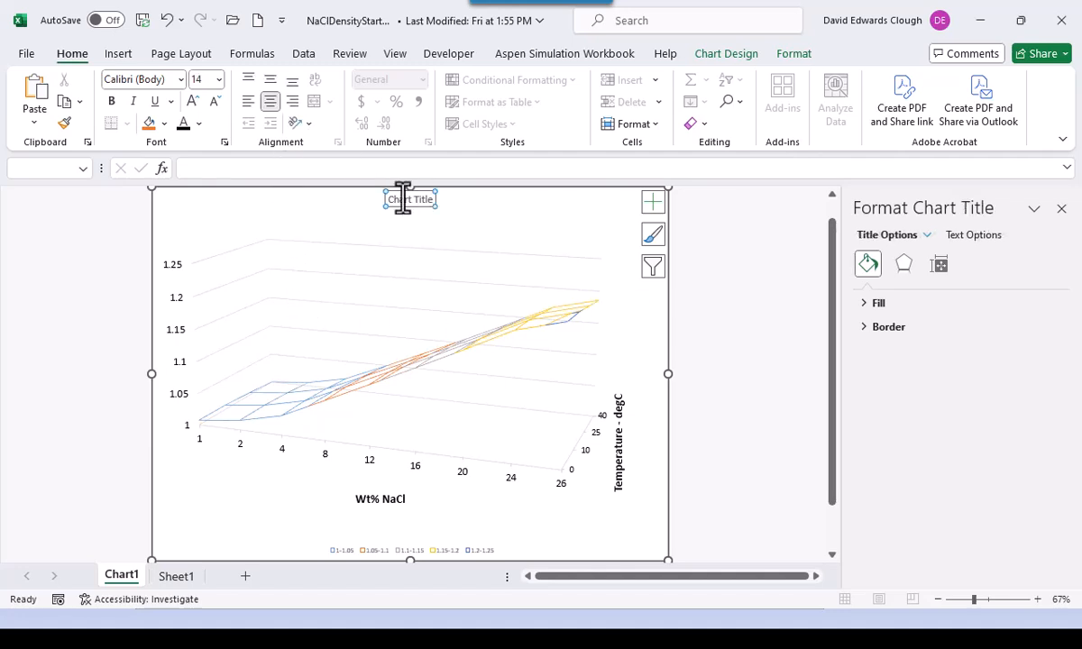
pyautogui.press('Delete')
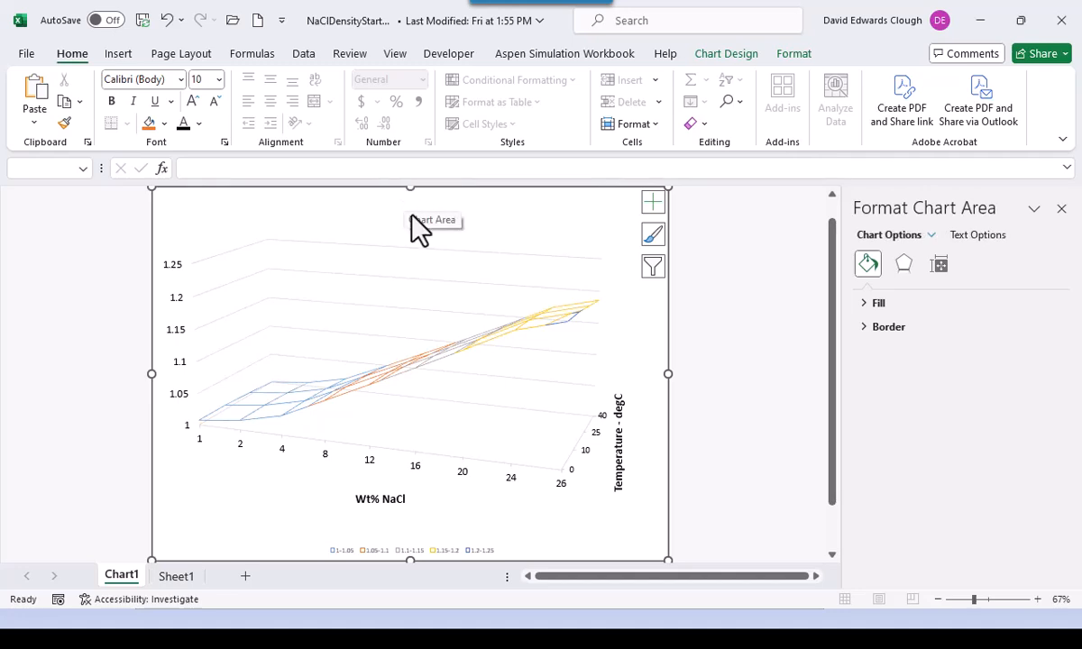
pyautogui.click(442, 548)
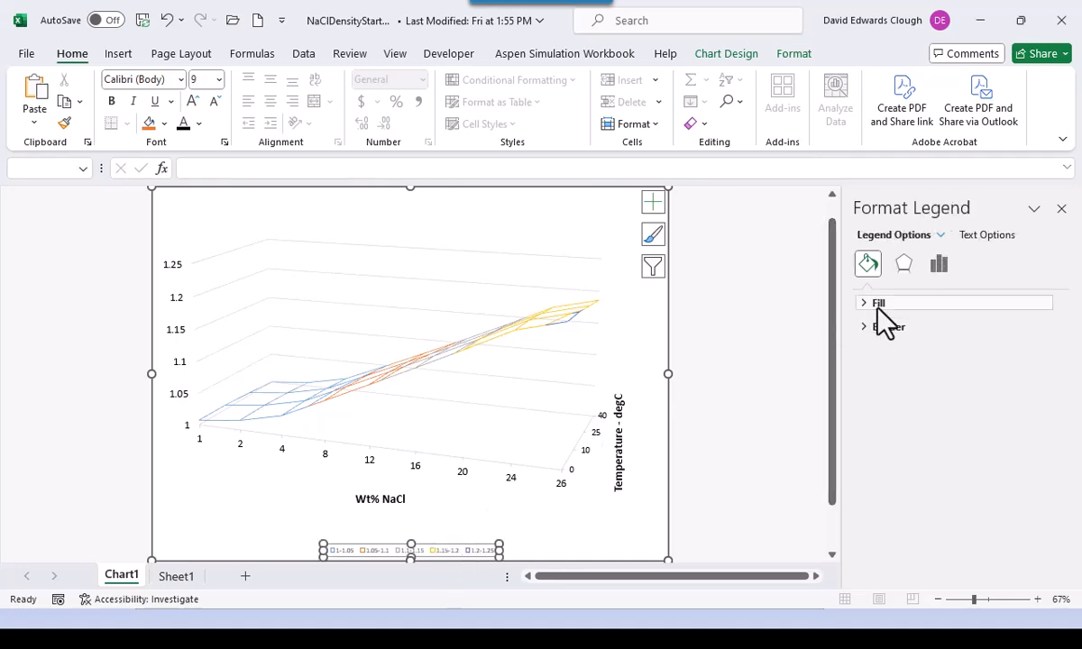
pyautogui.click(939, 269)
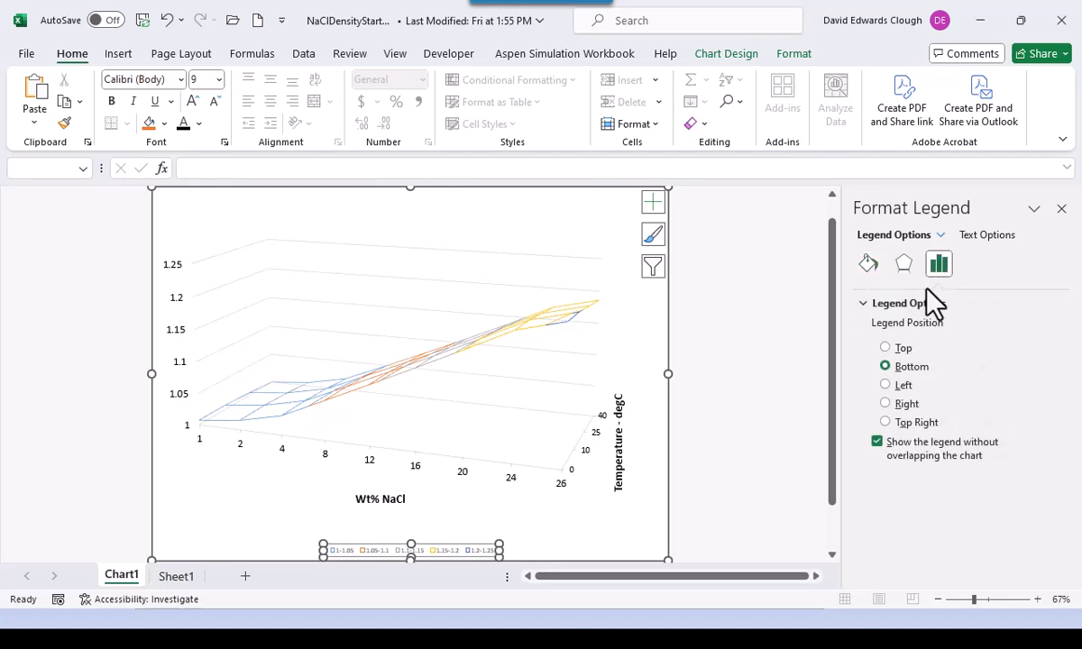
pyautogui.click(884, 385)
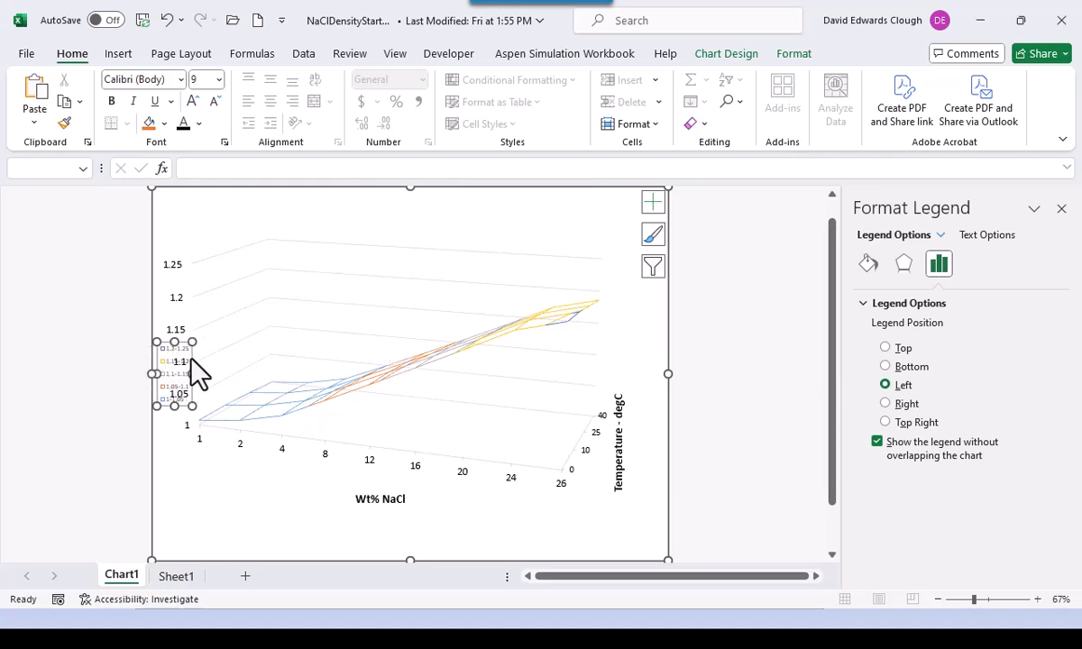
pyautogui.moveTo(191, 358); pyautogui.dragTo(220, 492)
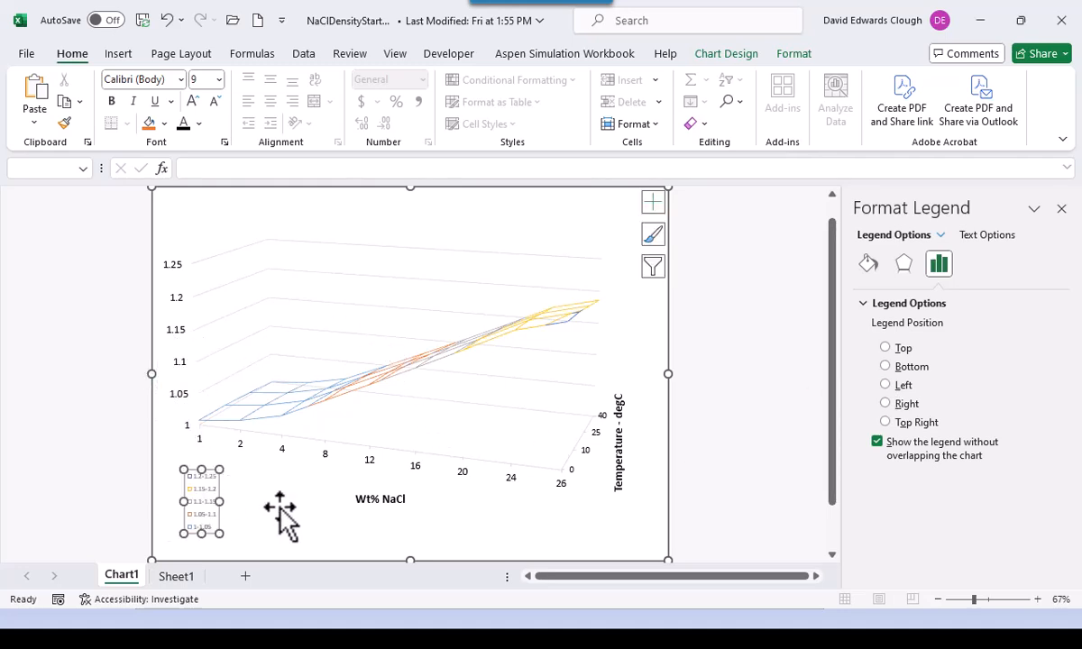
# - Enlarge the legend text to 14 point and nudge the legend slightly upward
pyautogui.click(219, 79)
pyautogui.click(213, 207)
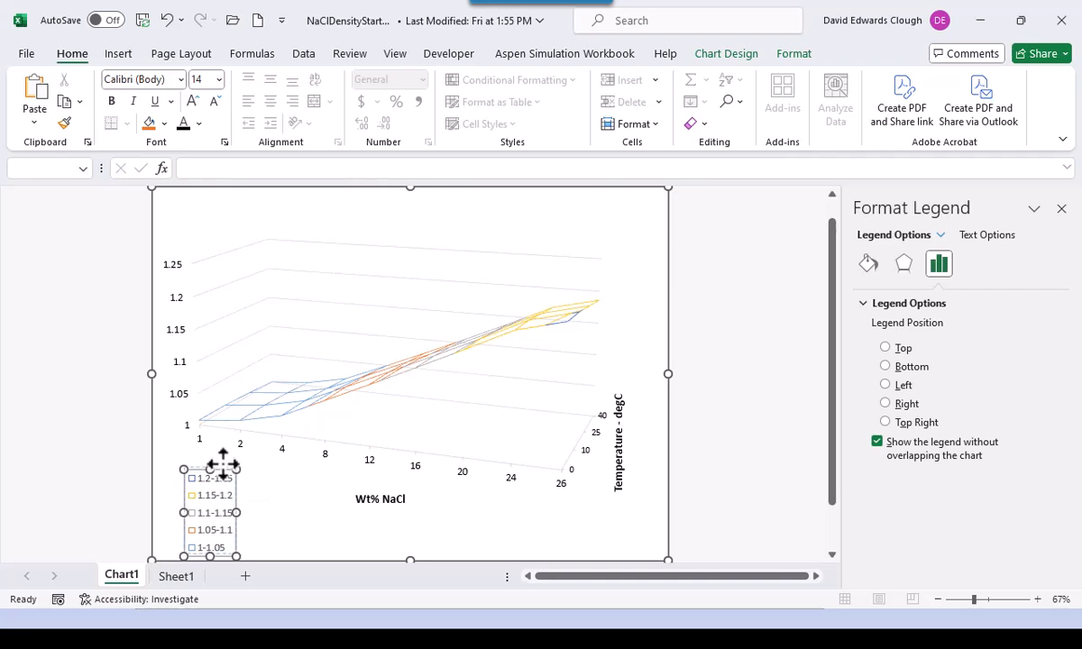
pyautogui.moveTo(218, 460); pyautogui.dragTo(217, 454)
pyautogui.click(280, 514)
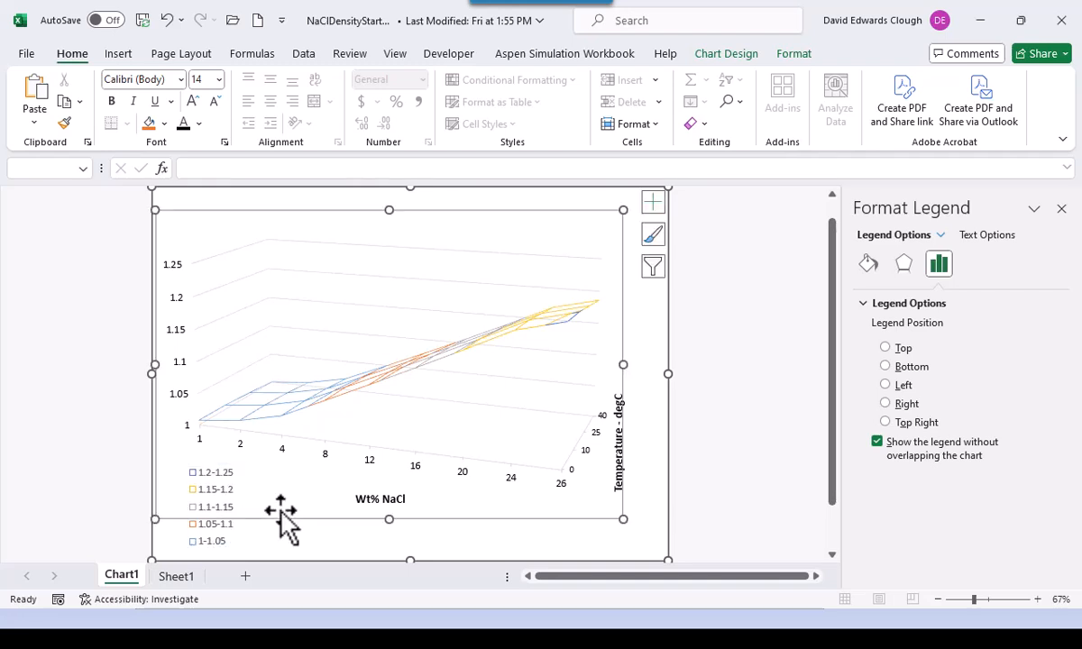
pyautogui.click(325, 549)
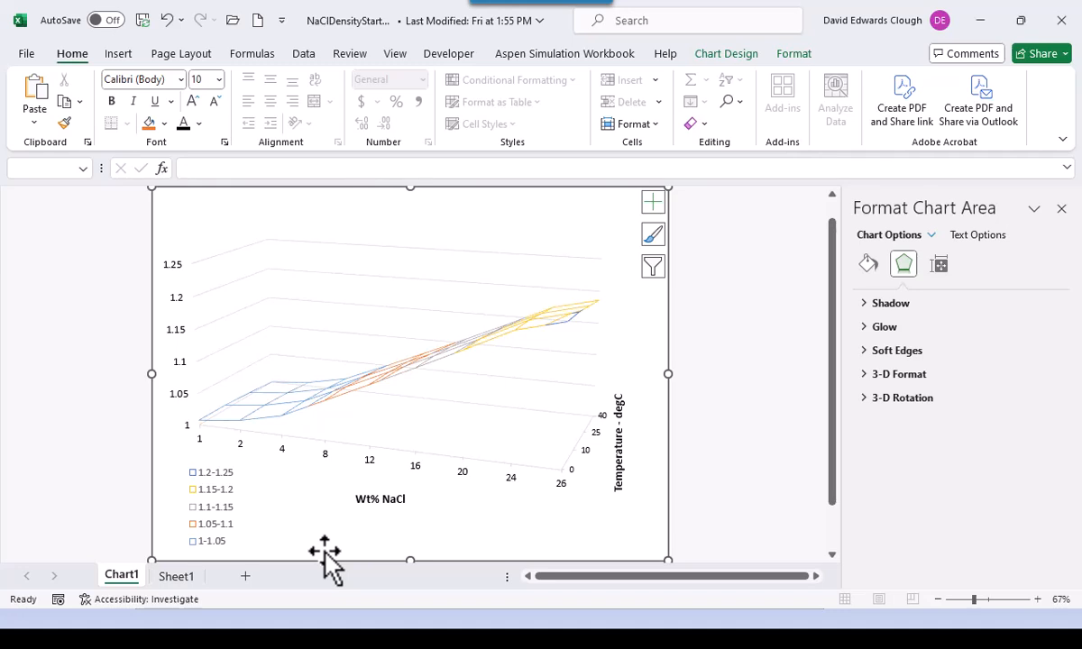
pyautogui.click(369, 213)
pyautogui.click(433, 204)
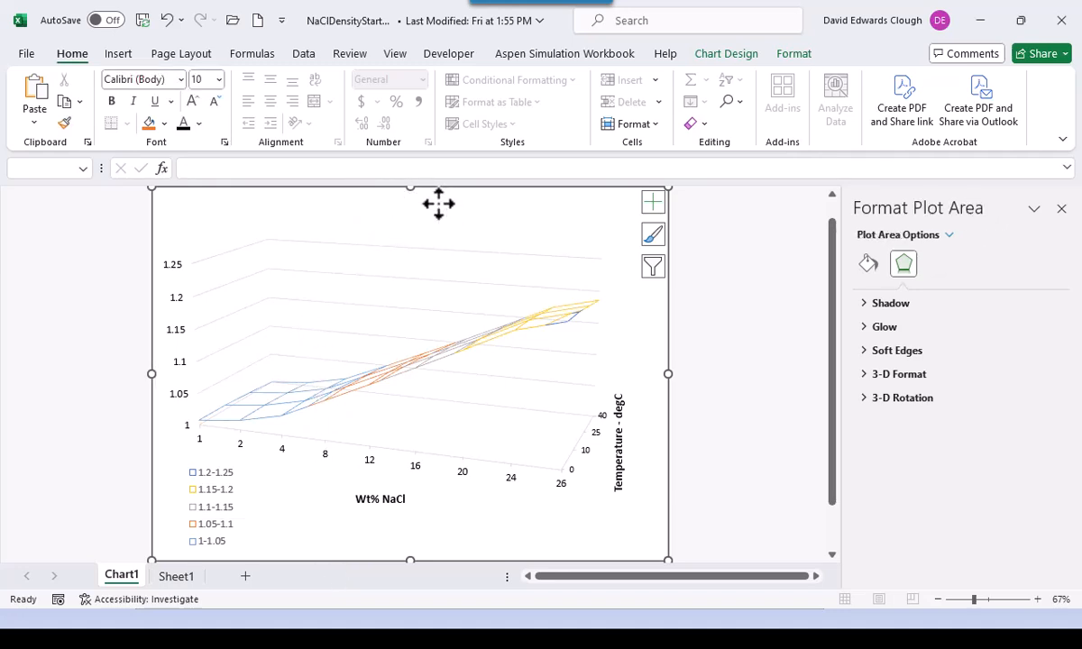
pyautogui.click(731, 54)
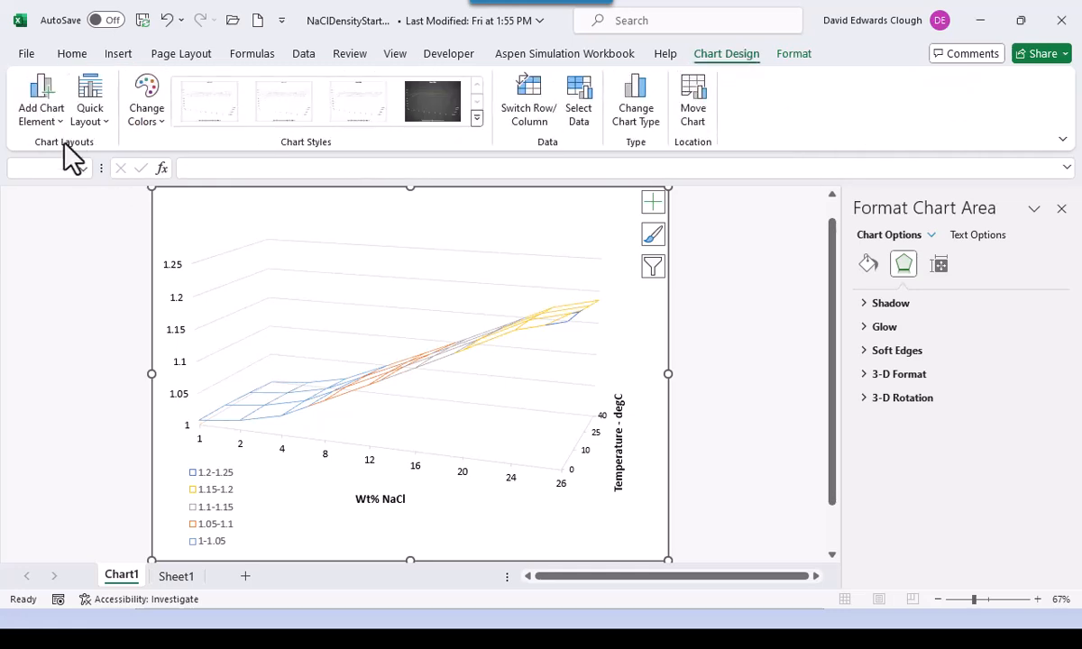
# - Add primary major vertical gridlines and depth major gridlines to the surface chart
pyautogui.click(41, 112)
pyautogui.moveTo(72, 275)
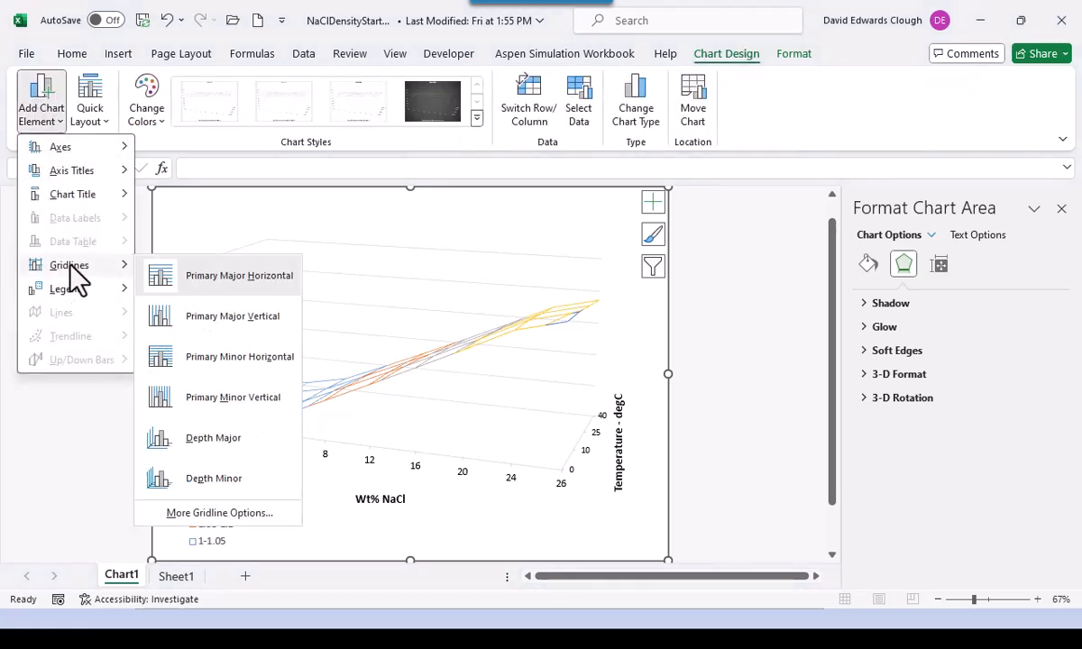
pyautogui.click(249, 320)
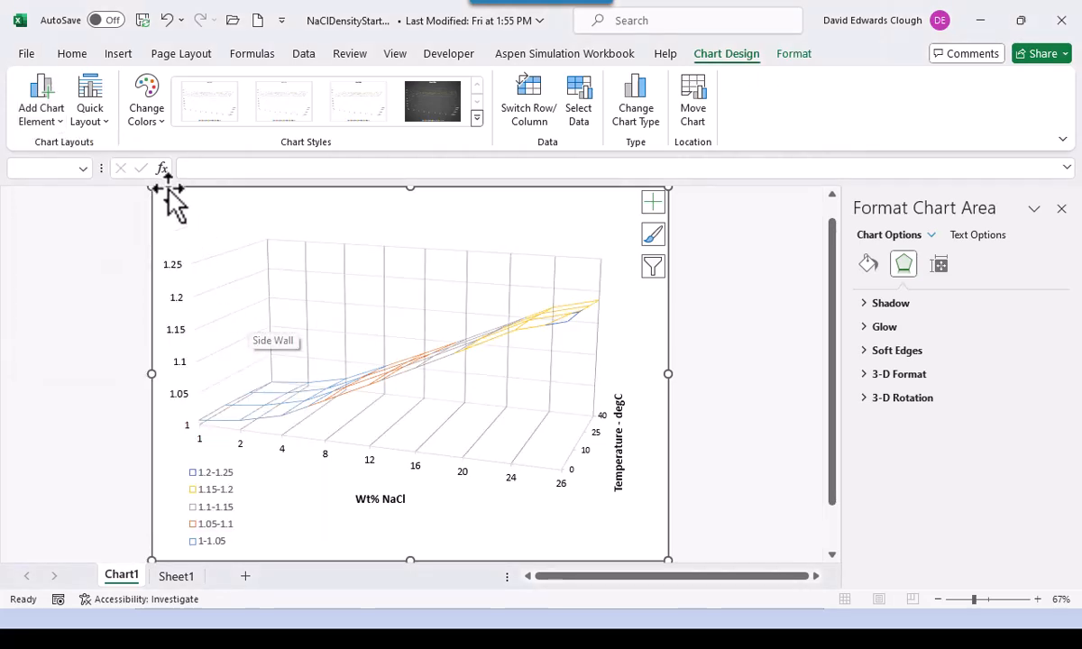
pyautogui.click(38, 106)
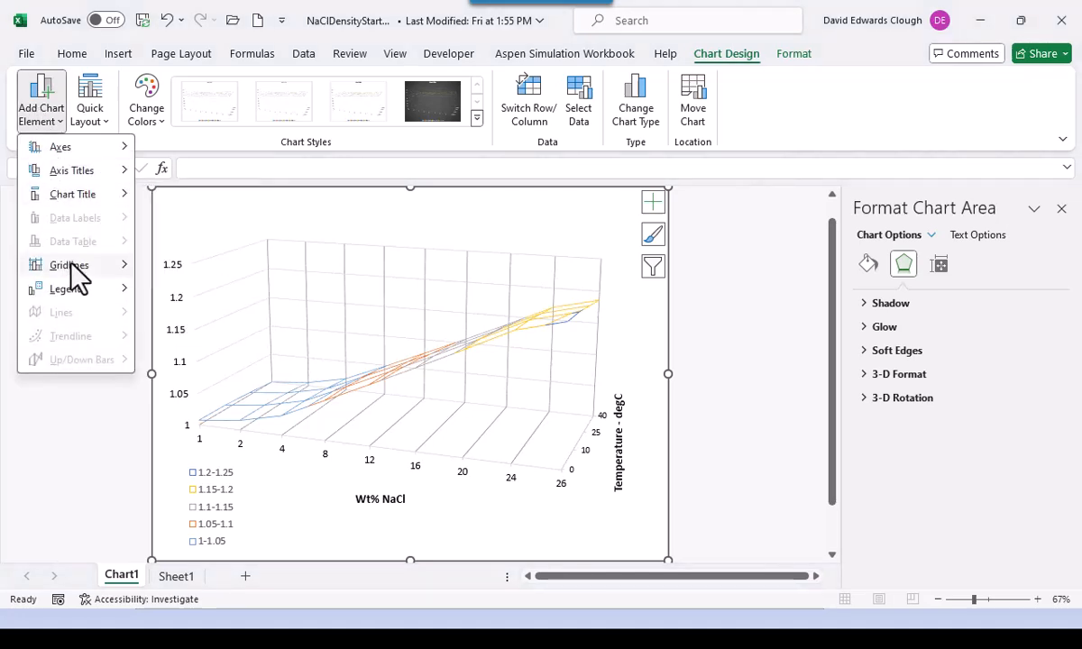
pyautogui.moveTo(72, 266)
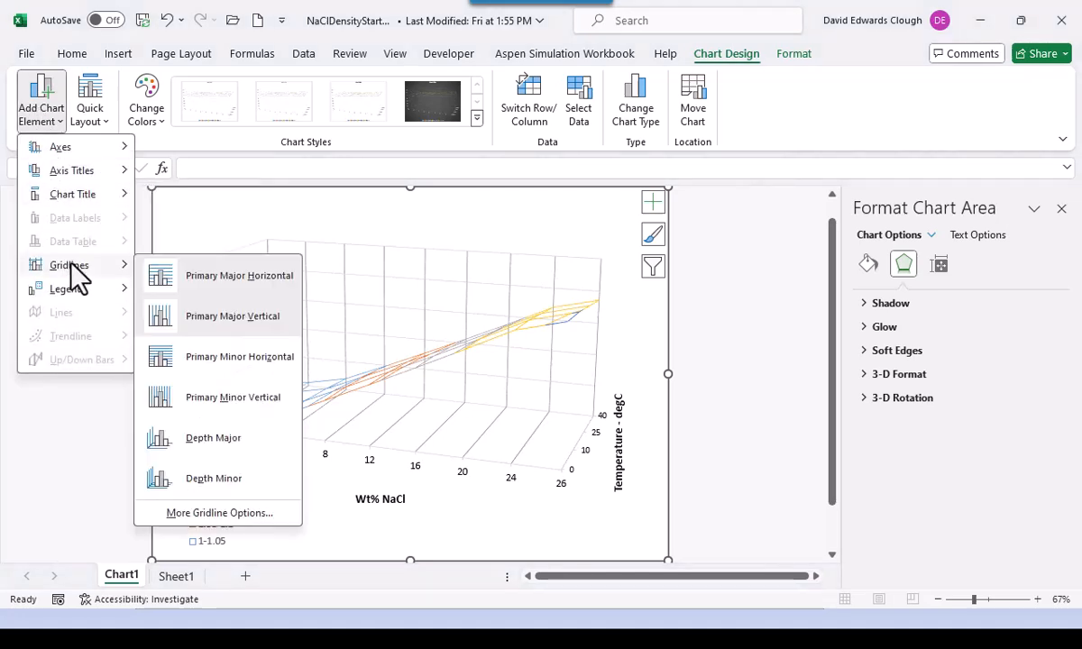
pyautogui.click(214, 439)
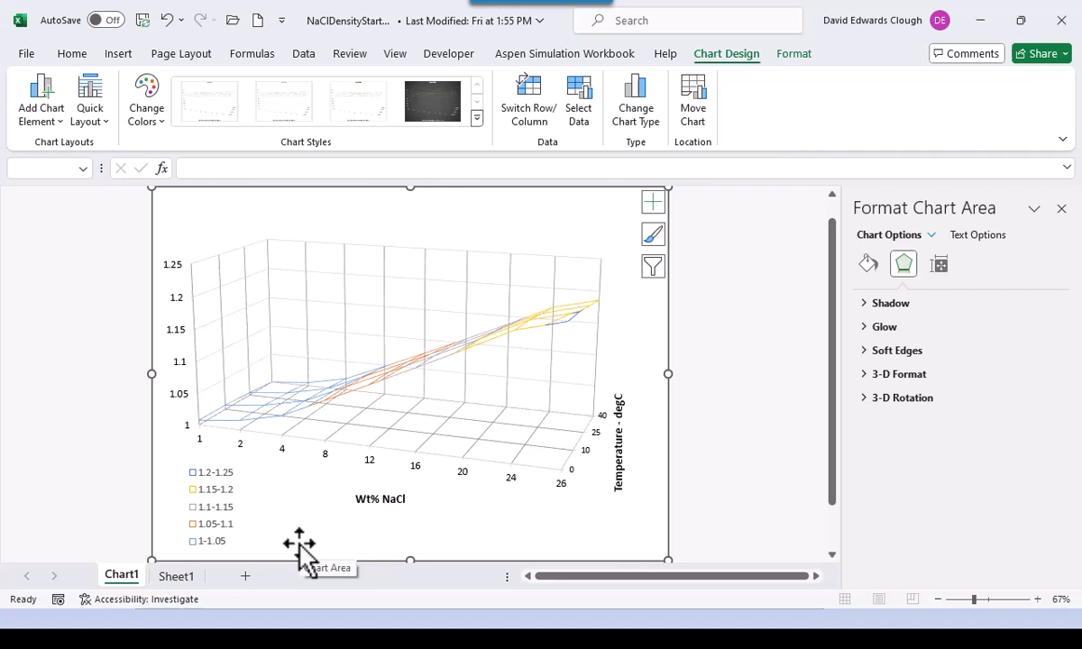
pyautogui.click(386, 341)
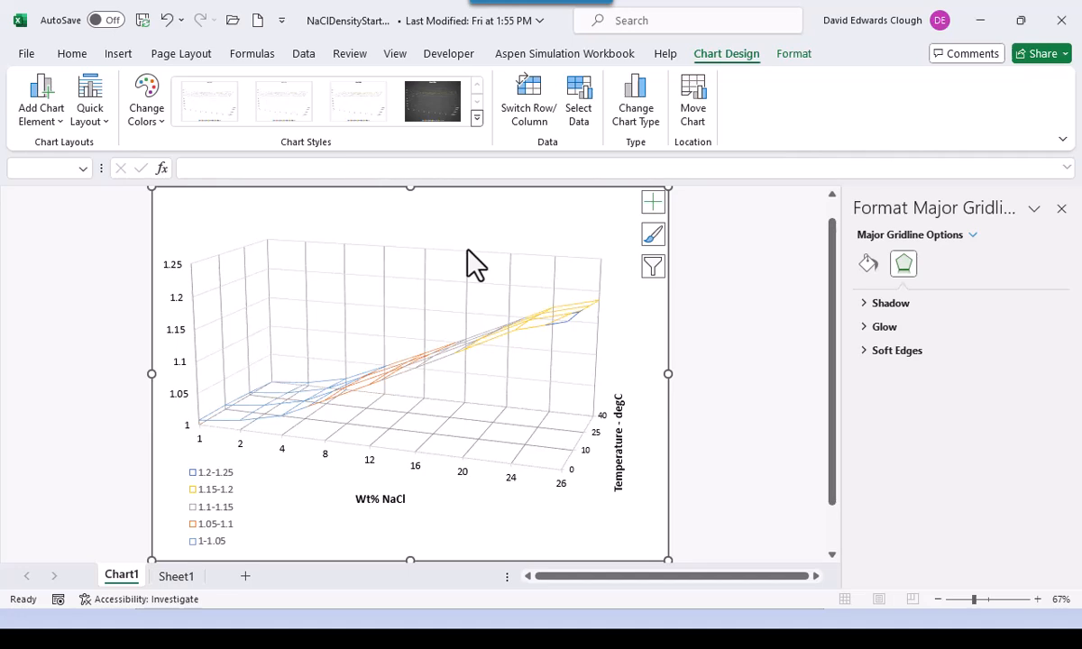
# - Set the plot area's 3-D rotation to X 10° and Y 20°
pyautogui.click(494, 236)
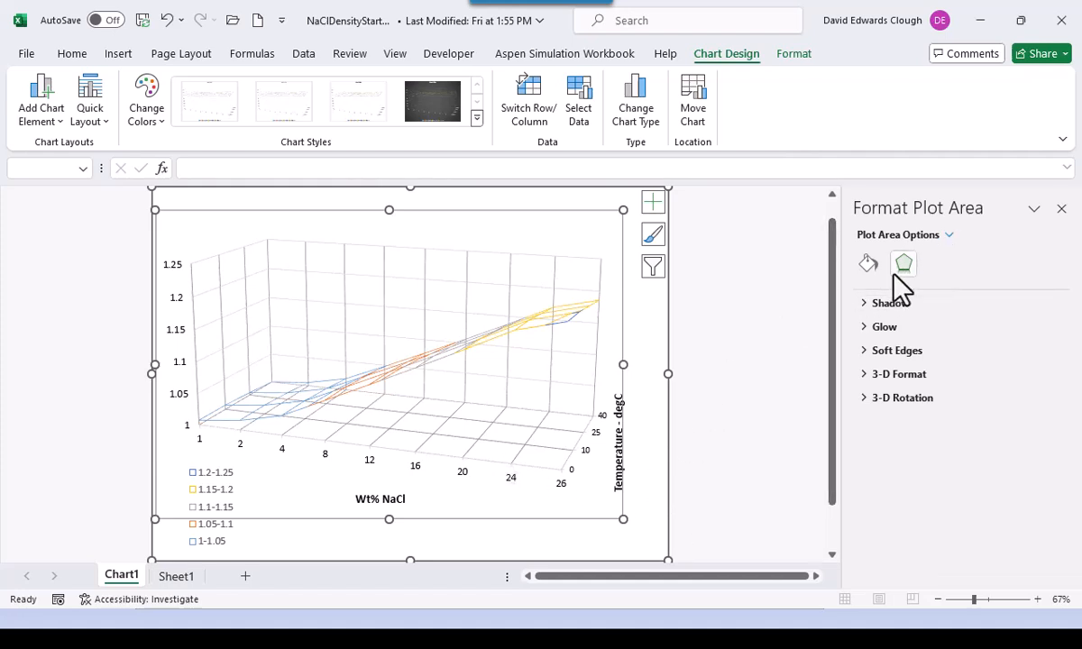
pyautogui.click(867, 264)
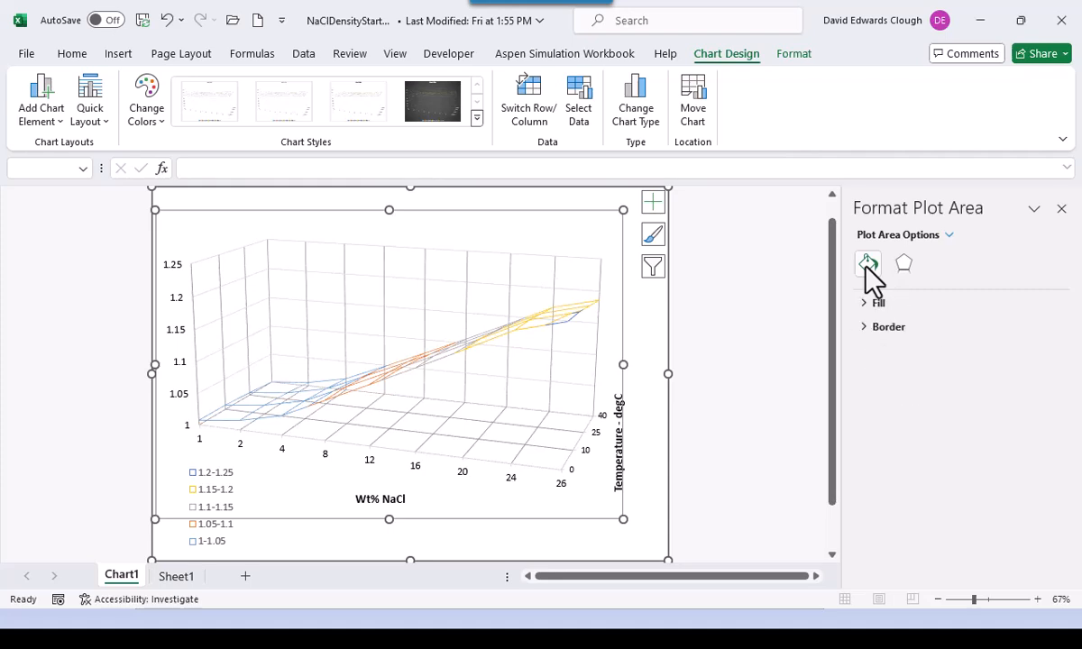
pyautogui.click(949, 236)
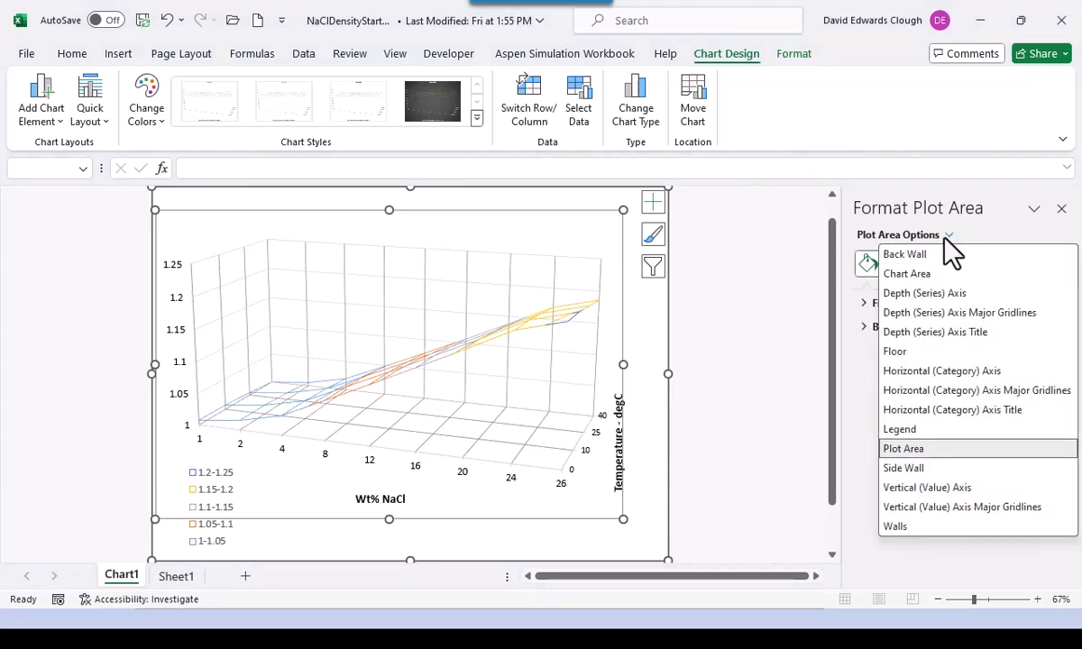
pyautogui.click(948, 236)
pyautogui.click(910, 271)
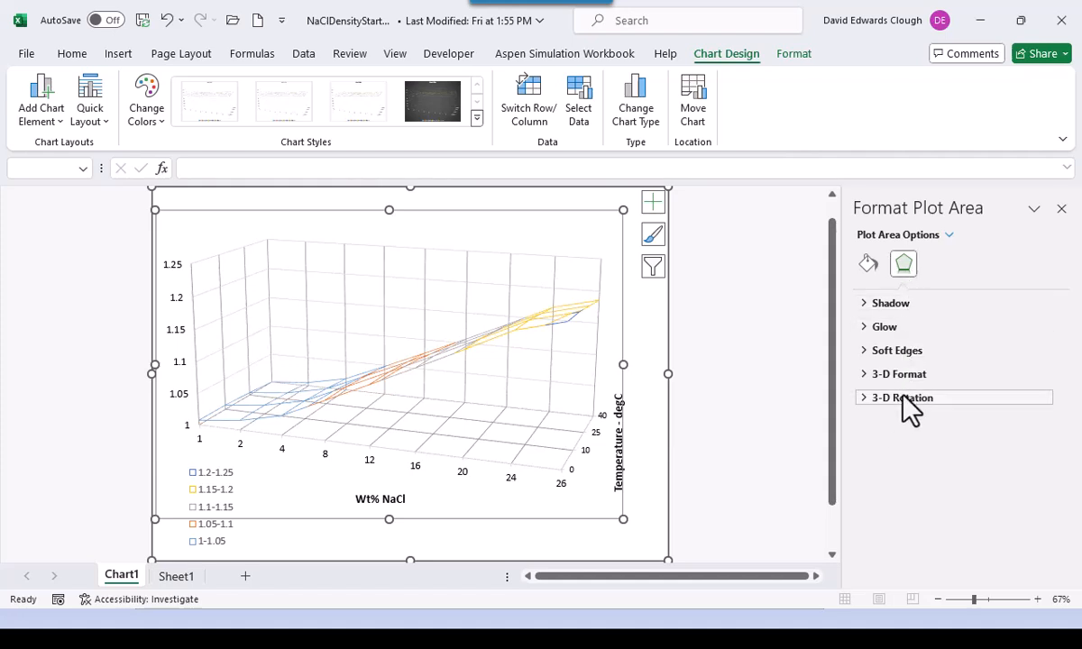
pyautogui.click(903, 398)
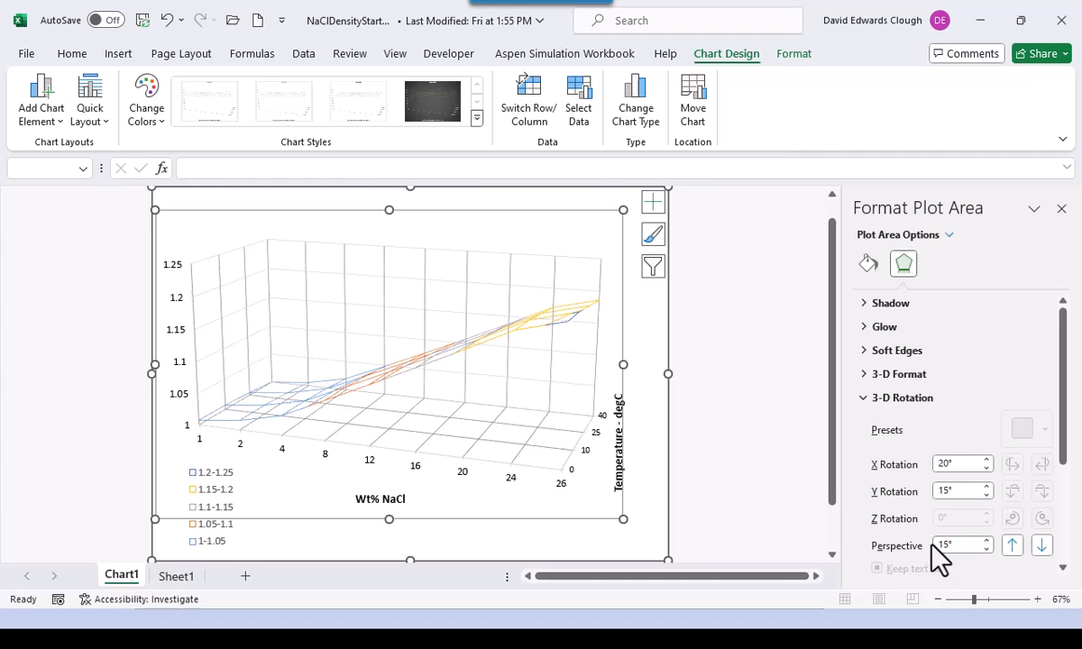
pyautogui.click(987, 461)
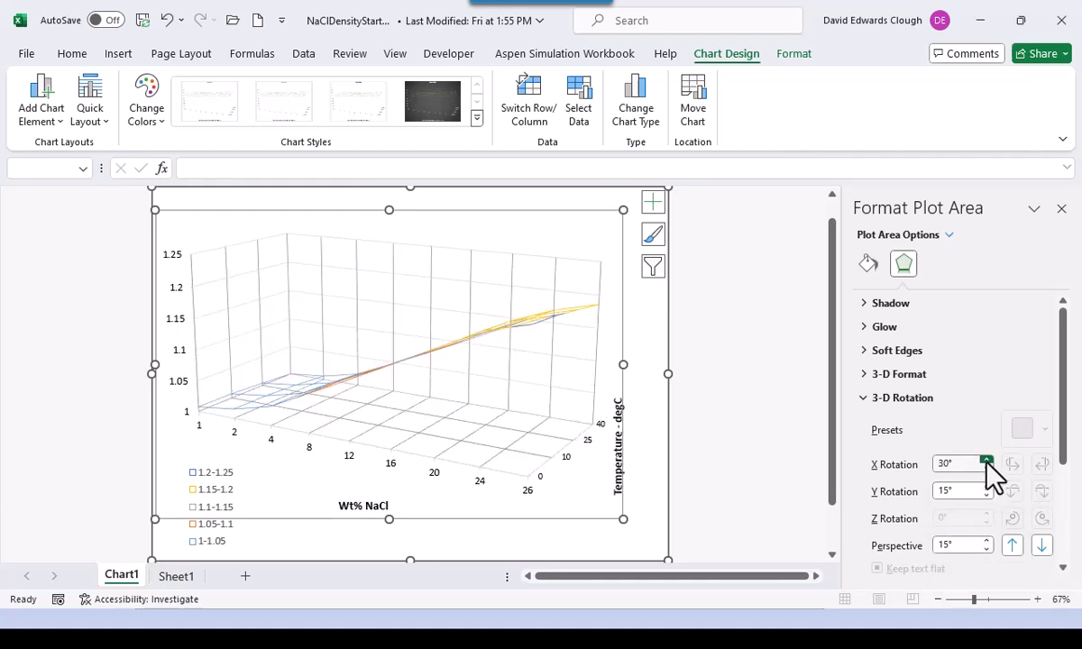
pyautogui.click(987, 469)
pyautogui.click(987, 469)
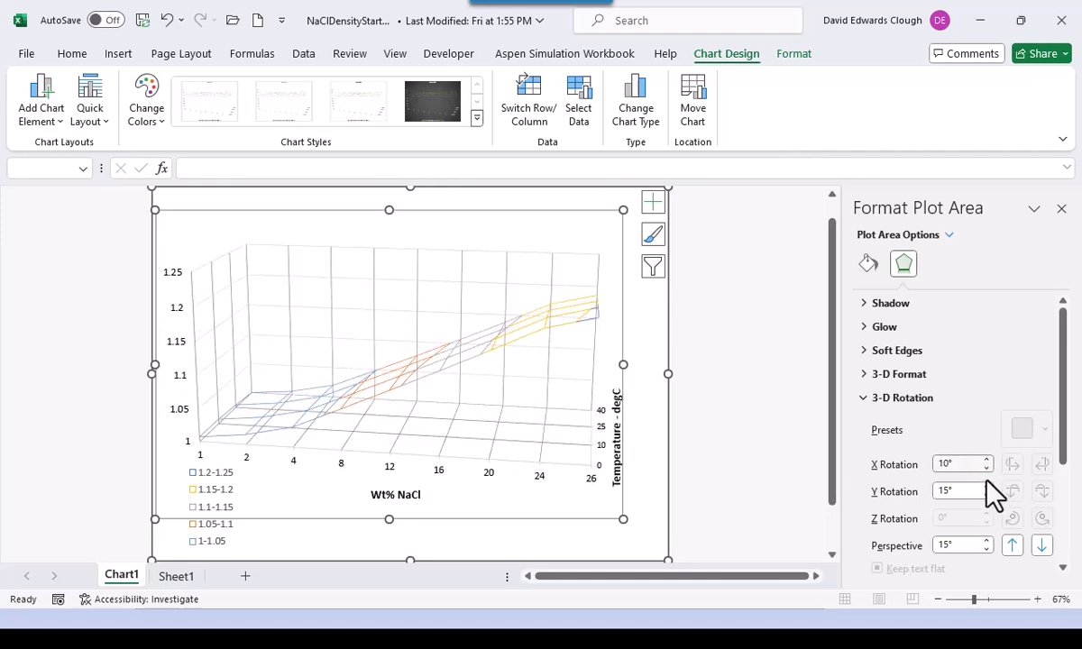
pyautogui.click(987, 489)
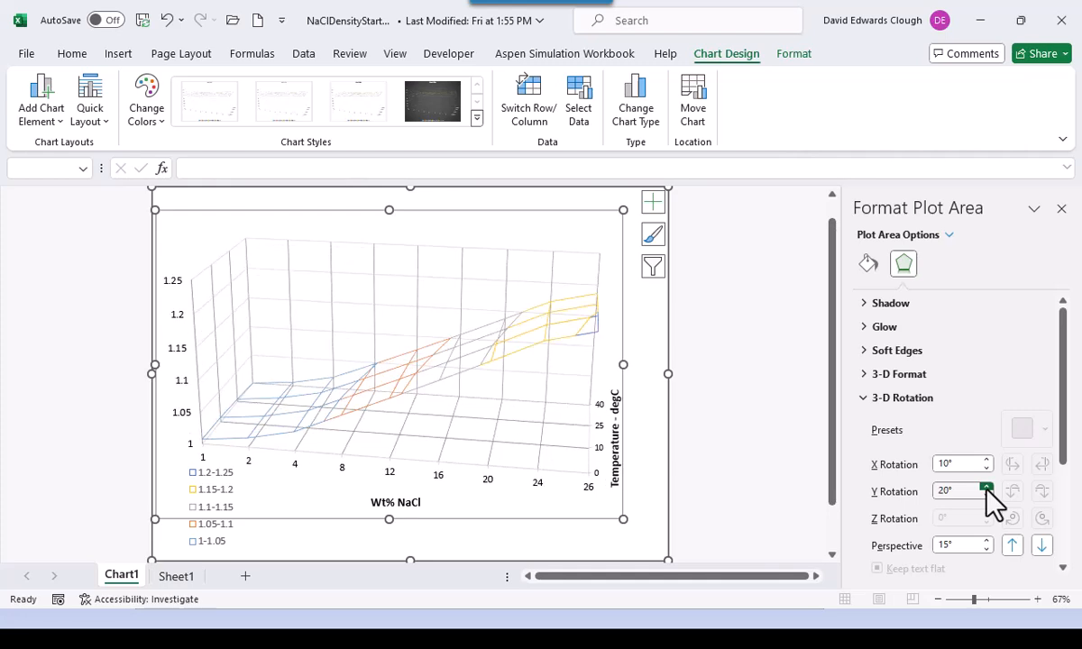
pyautogui.click(986, 496)
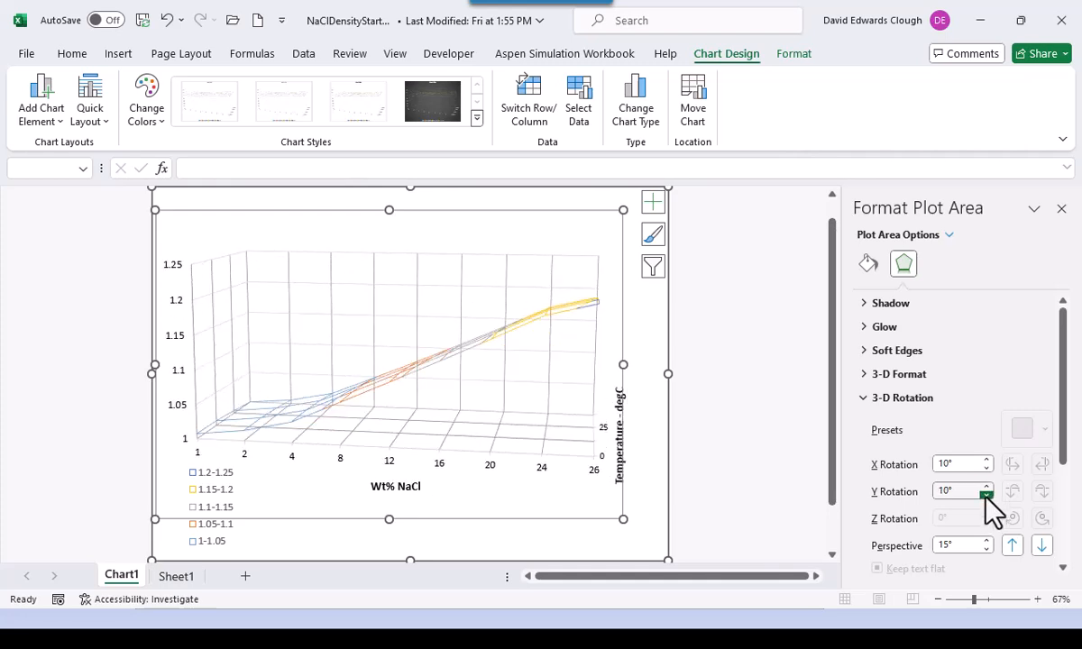
pyautogui.click(987, 486)
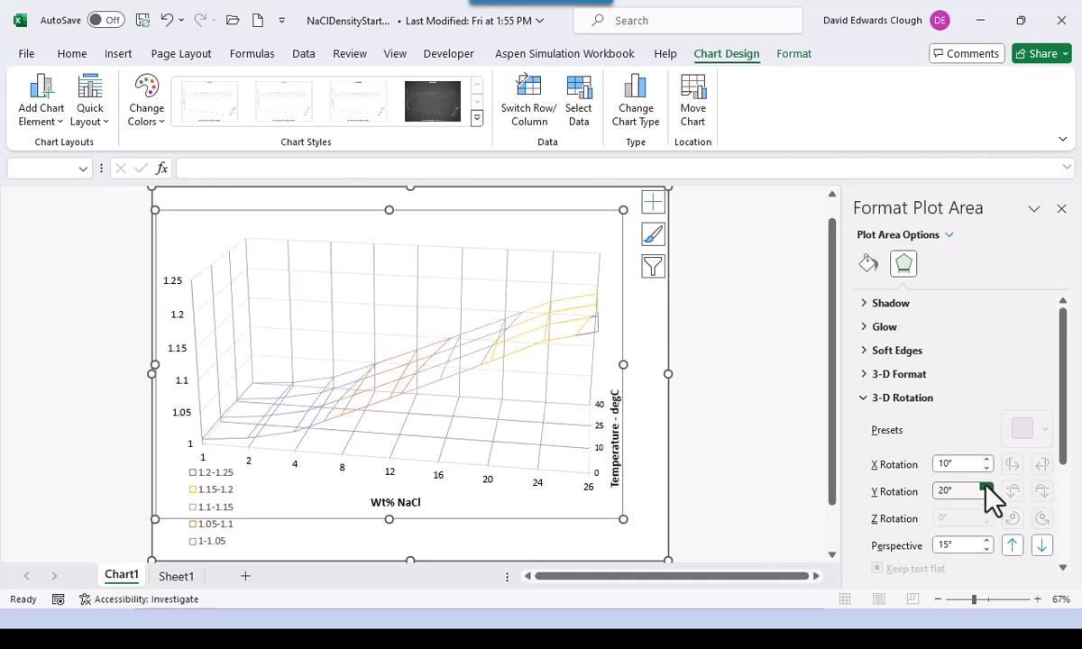
pyautogui.click(756, 455)
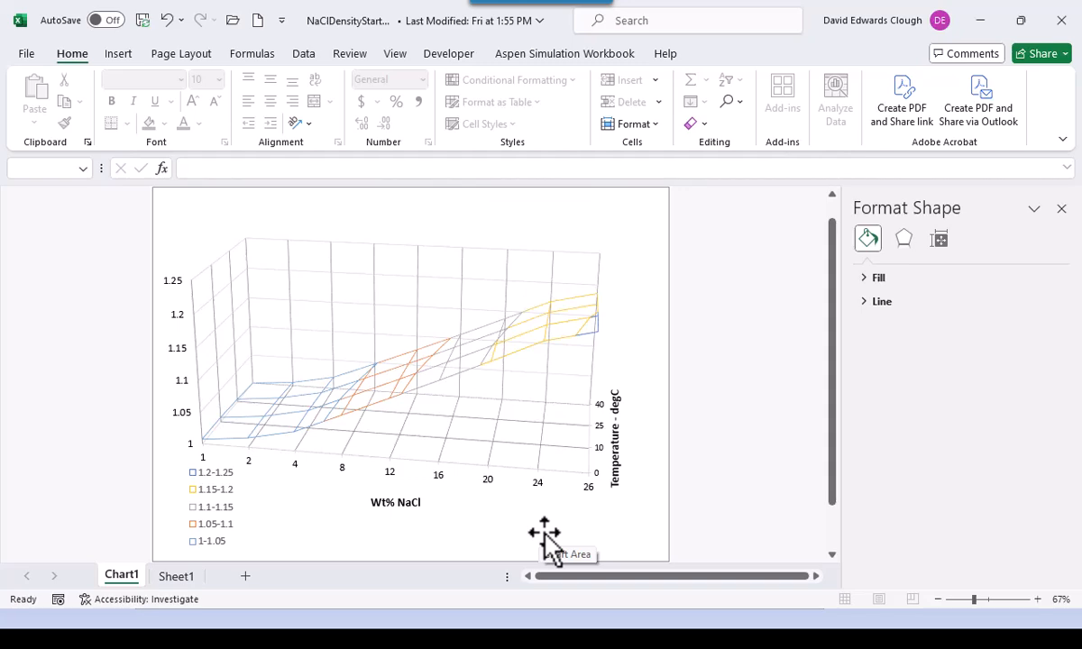
# - Return to the PowerPoint slide show and advance to slide 58 on building the surface mesh plot
pyautogui.hotkey('alt', 'Tab')
pyautogui.hotkey('alt', 'Tab')
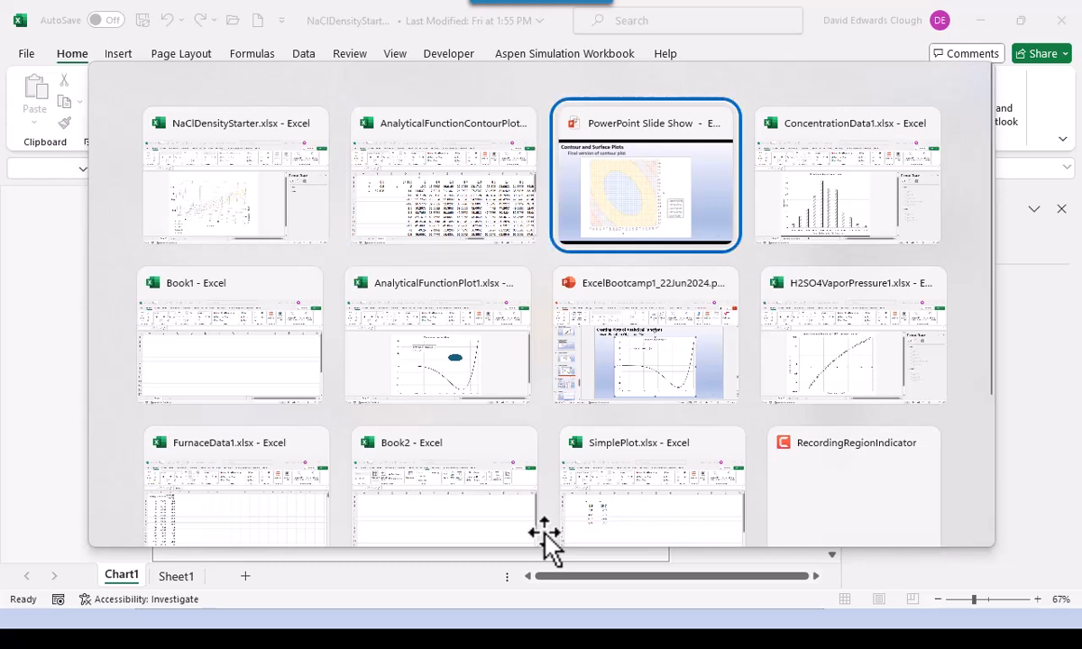
pyautogui.press('Right')
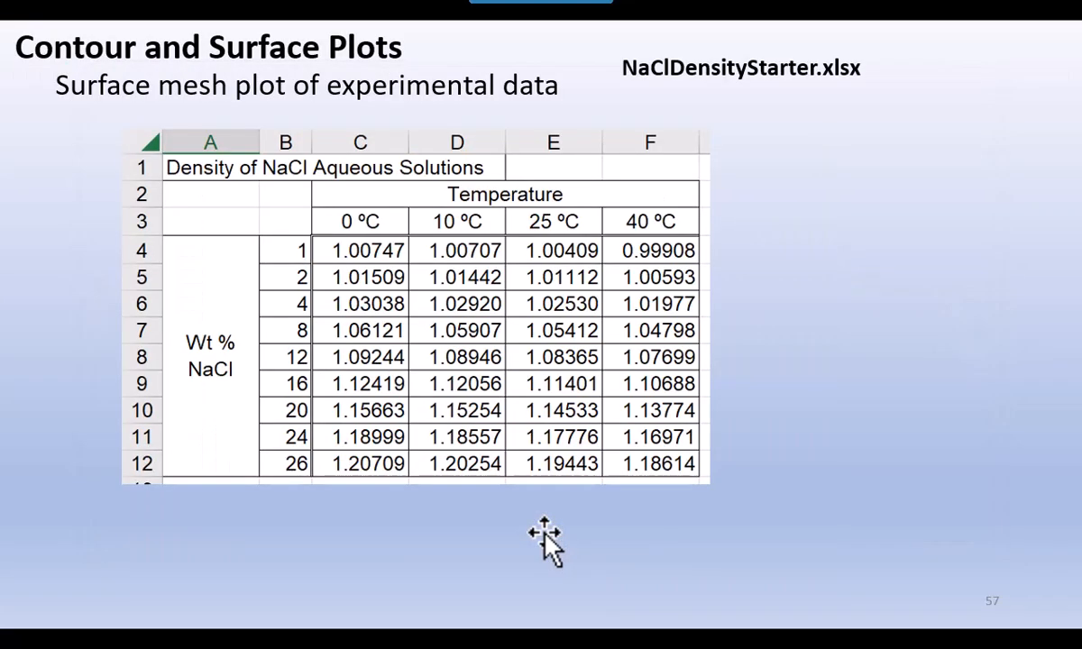
pyautogui.press('Right')
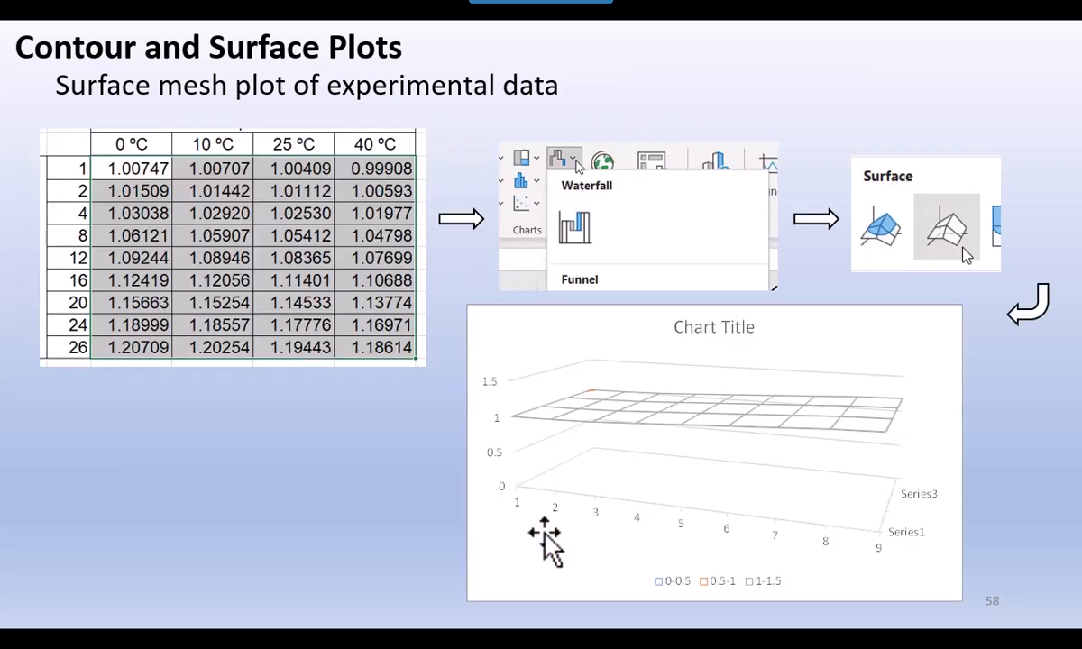